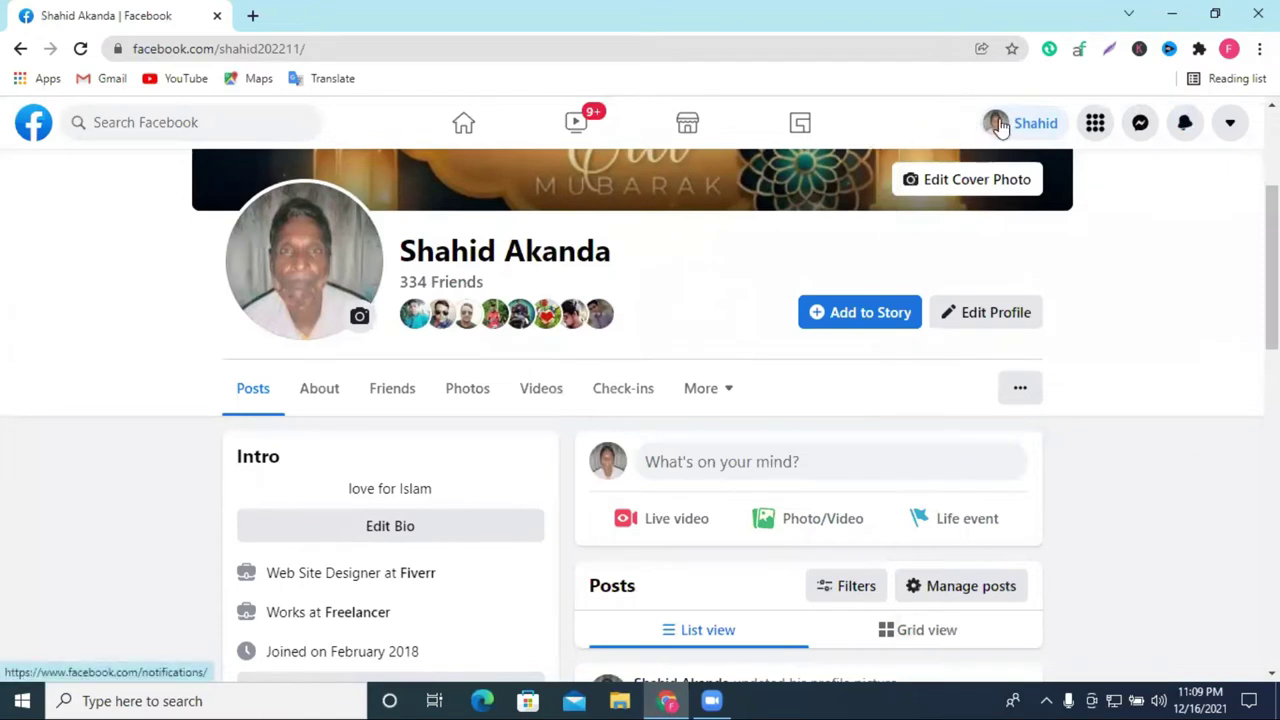
Reload your own profile page, then go back to the Facebook home news feed
left_click(1020, 122)
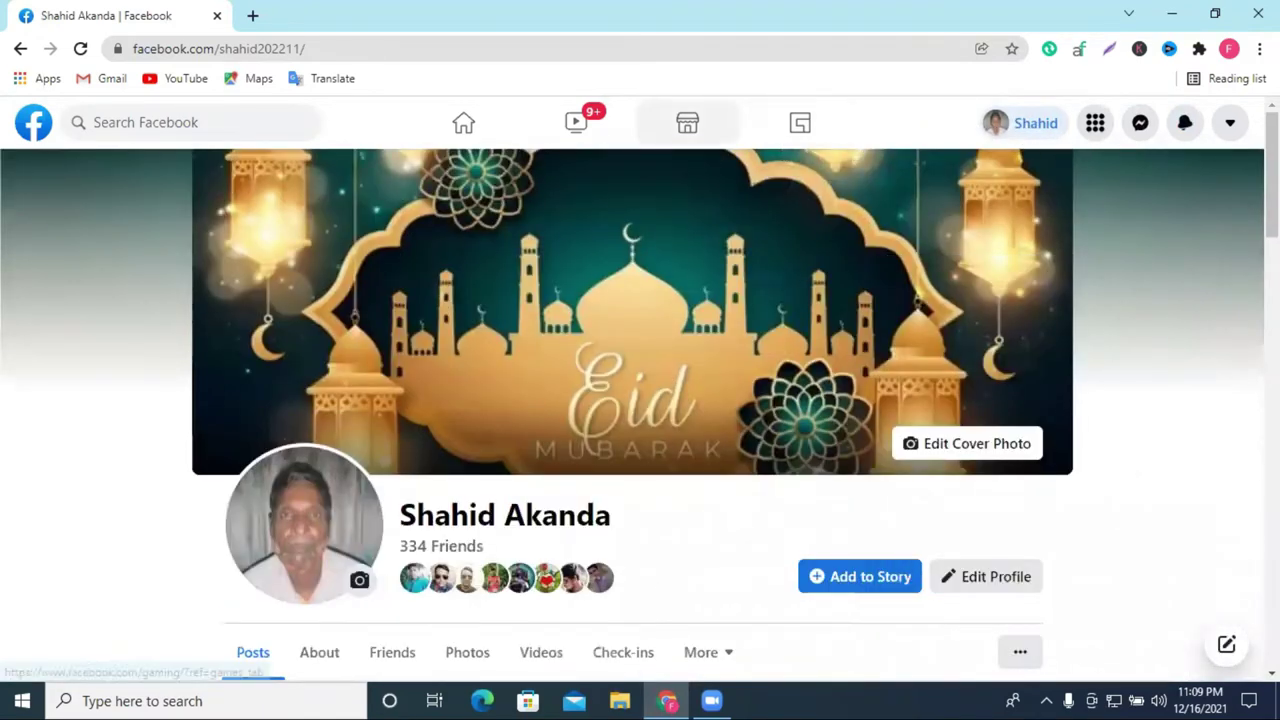
left_click(463, 122)
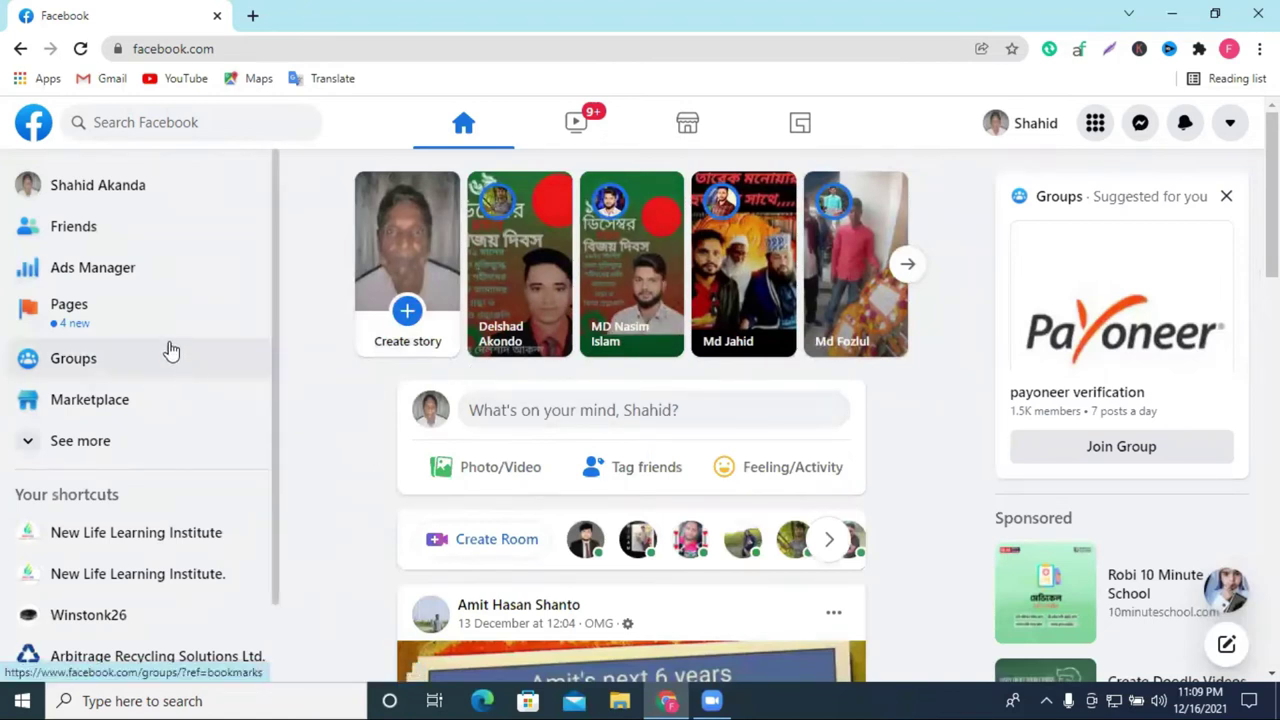
Browse the Pages you manage and open the New Life Learning Institute. page
left_click(100, 317)
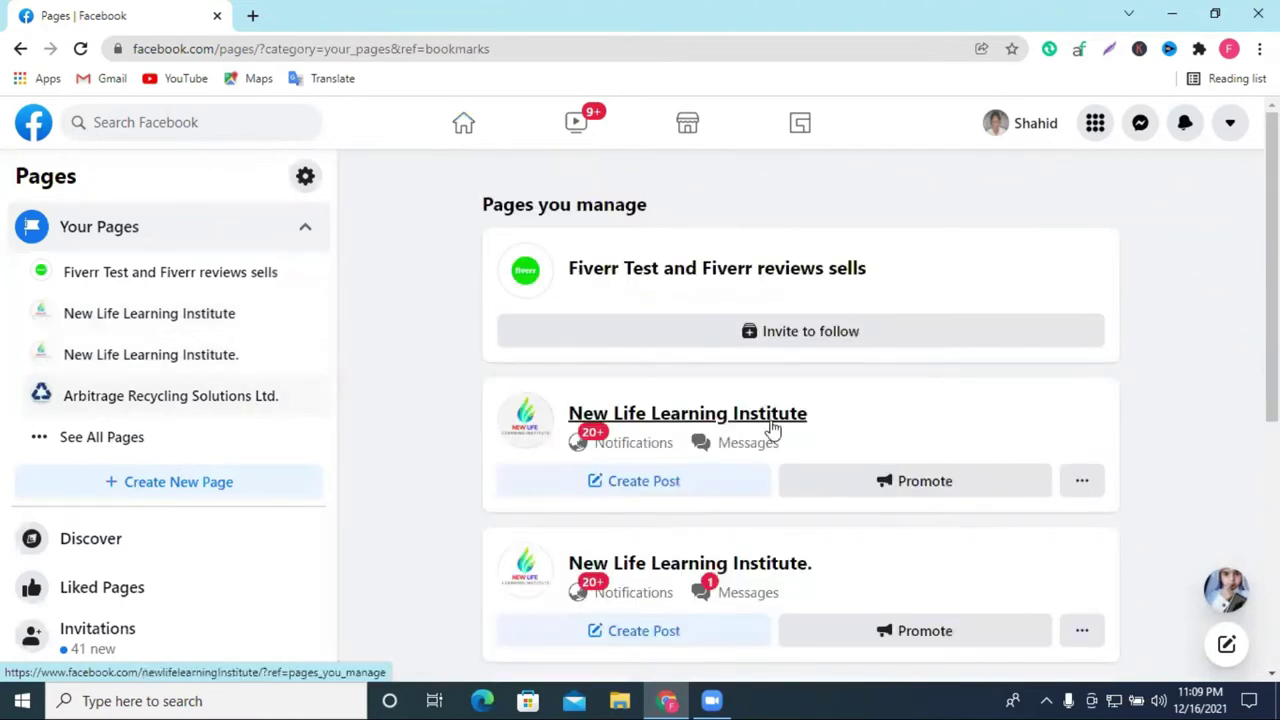
scroll(983, 417, "down", 3)
scroll(866, 418, "down", 2)
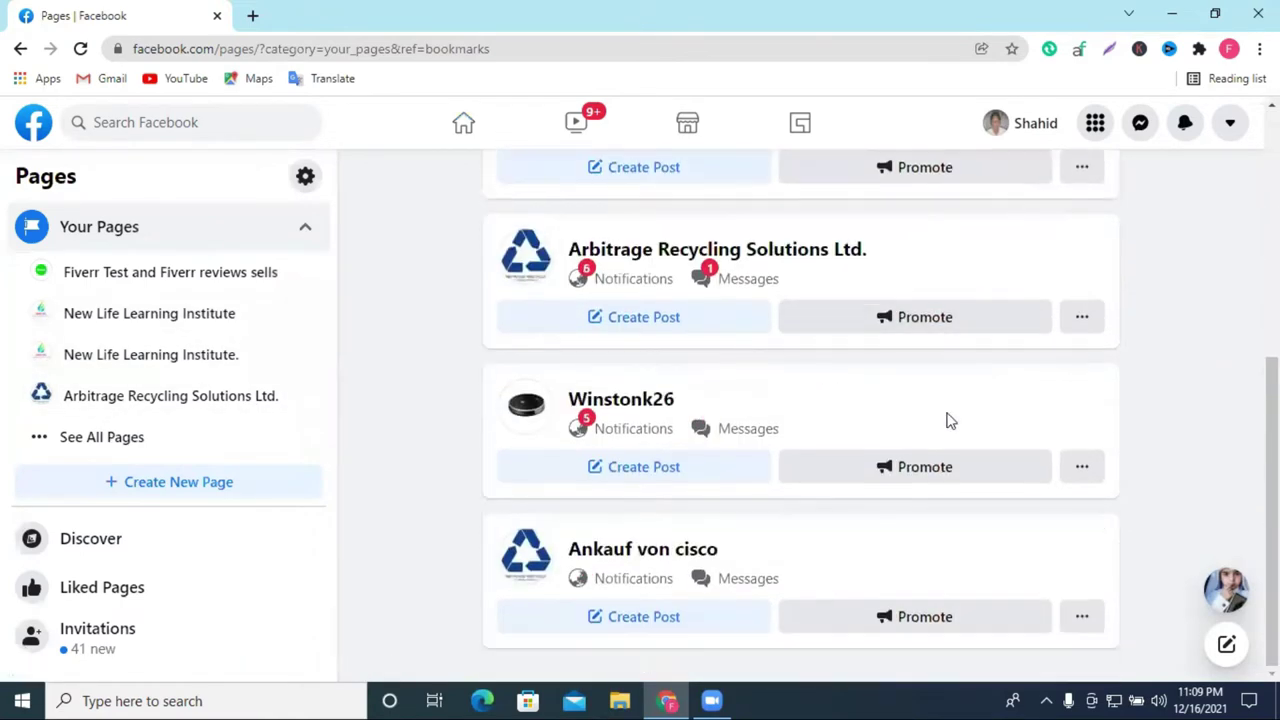
scroll(697, 414, "up", 3)
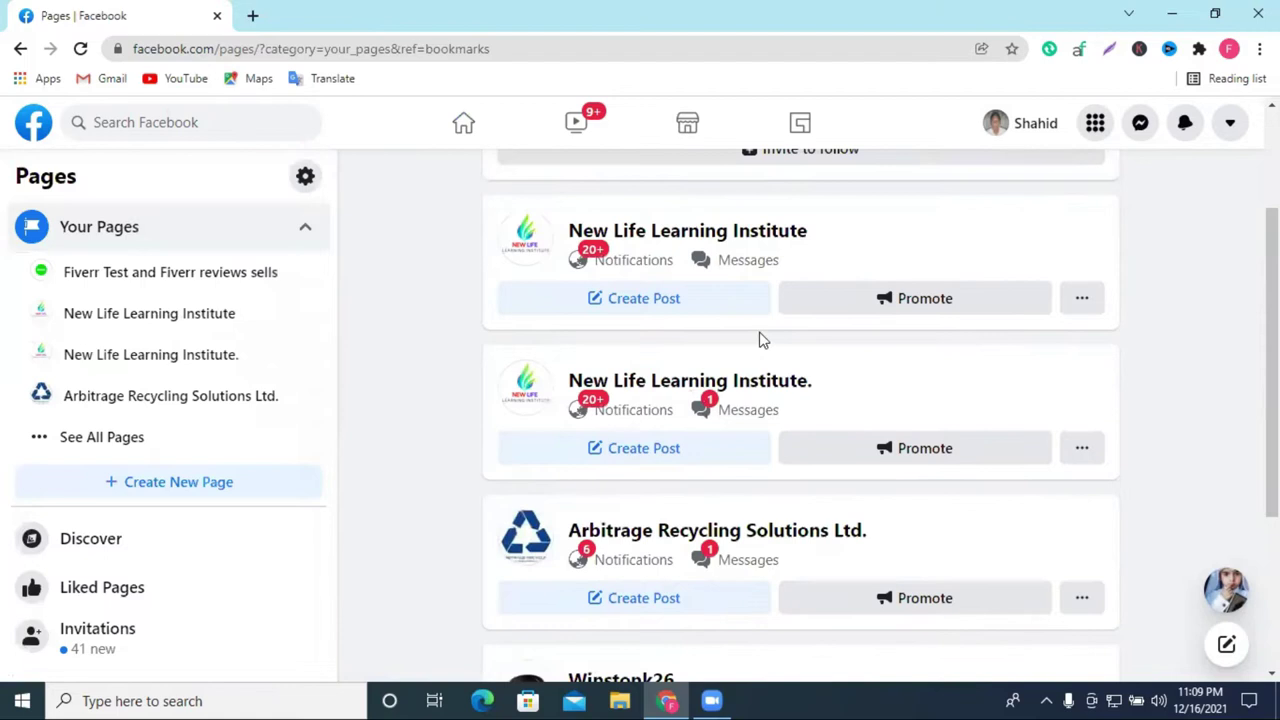
left_click(720, 385)
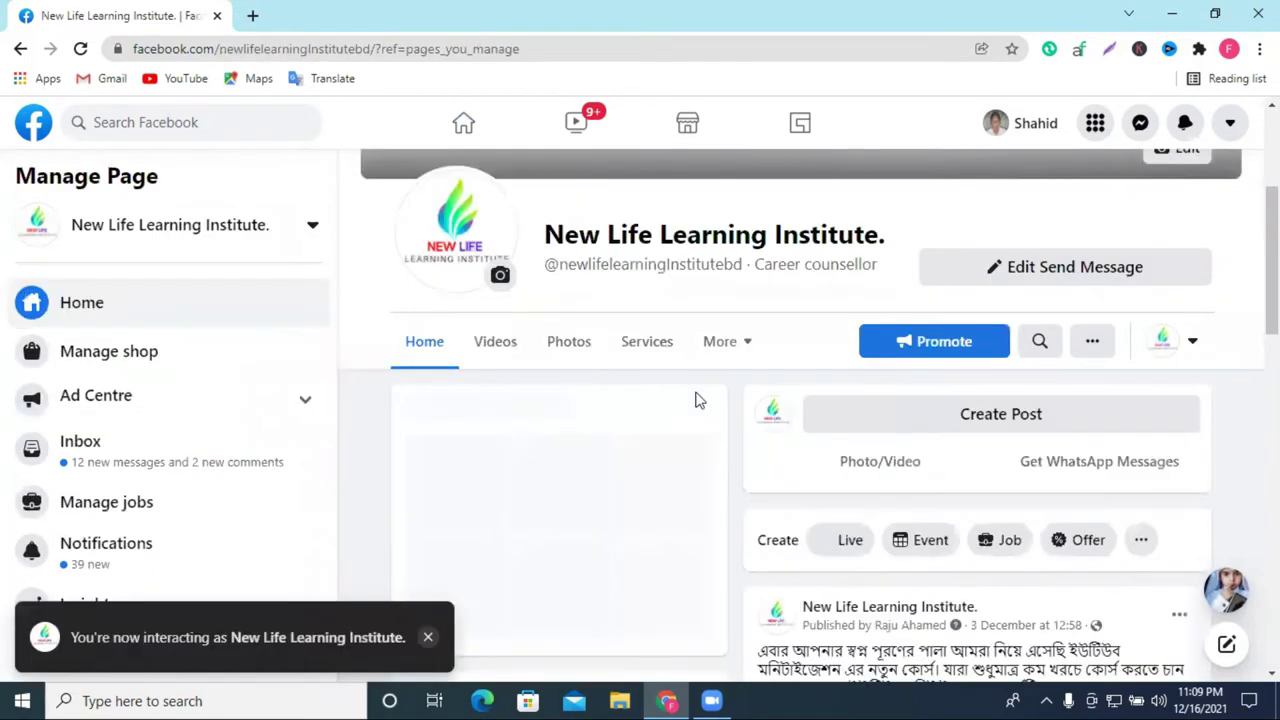
Scroll through the New Life Learning Institute. Manage Page view and open its Publishing Tools
scroll(200, 428, "down", 1)
scroll(166, 432, "down", 1)
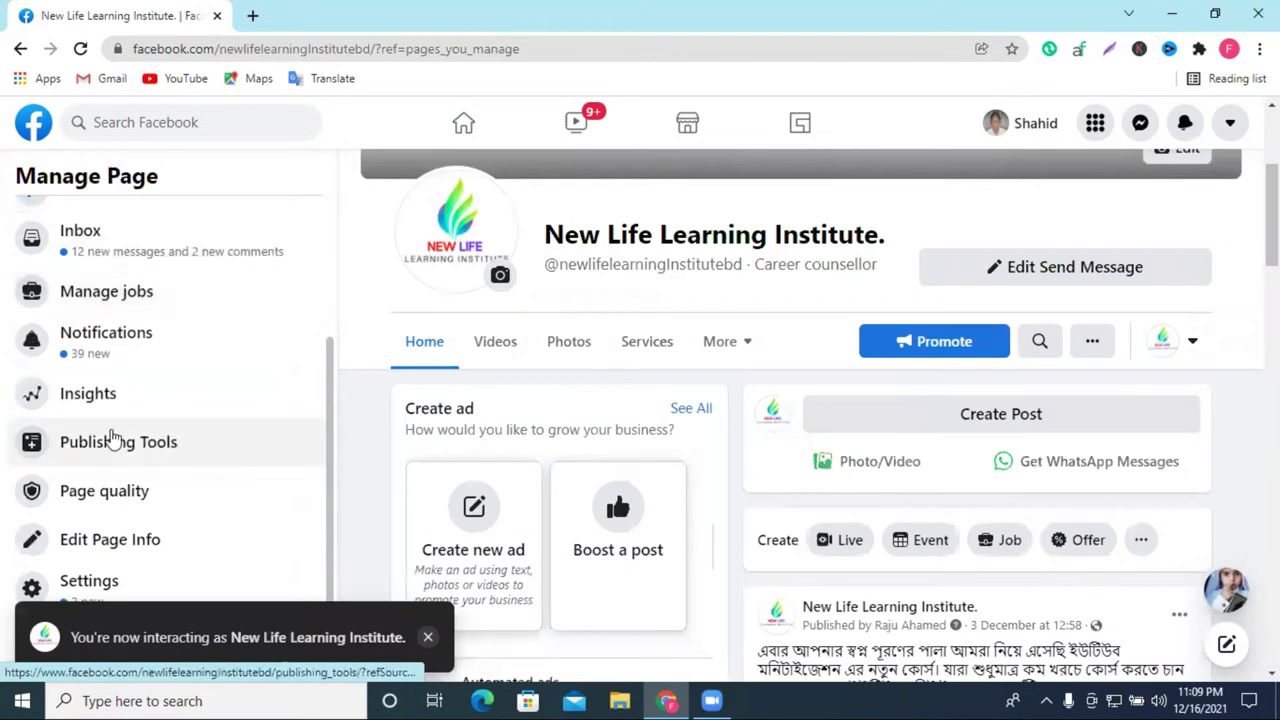
scroll(560, 430, "up", 3)
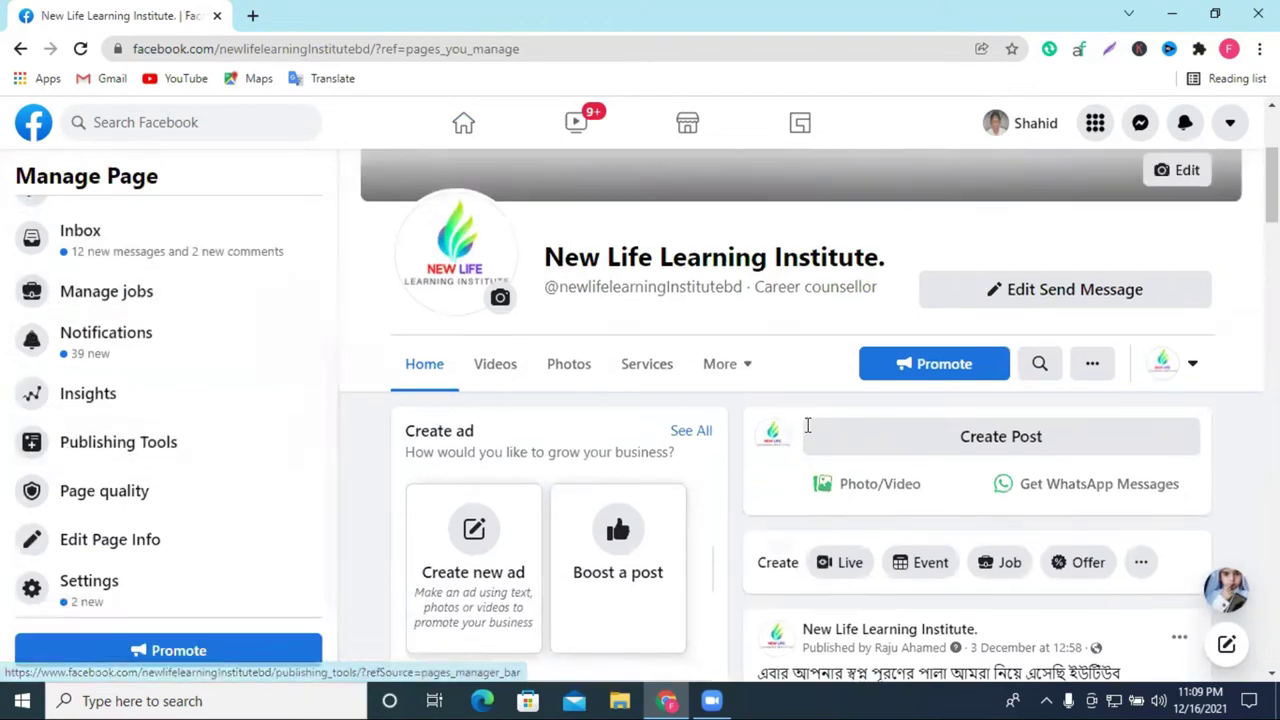
scroll(643, 334, "down", 6)
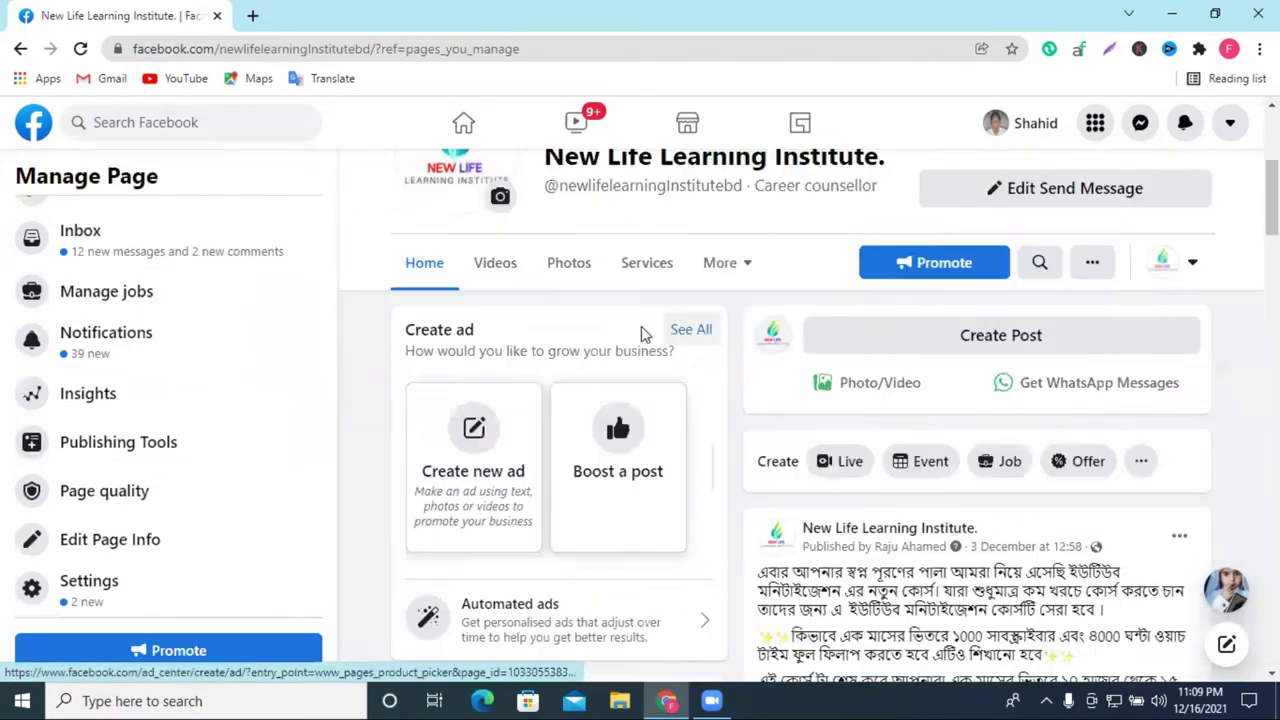
scroll(643, 334, "up", 4)
scroll(800, 415, "up", 2)
scroll(1086, 406, "down", 8)
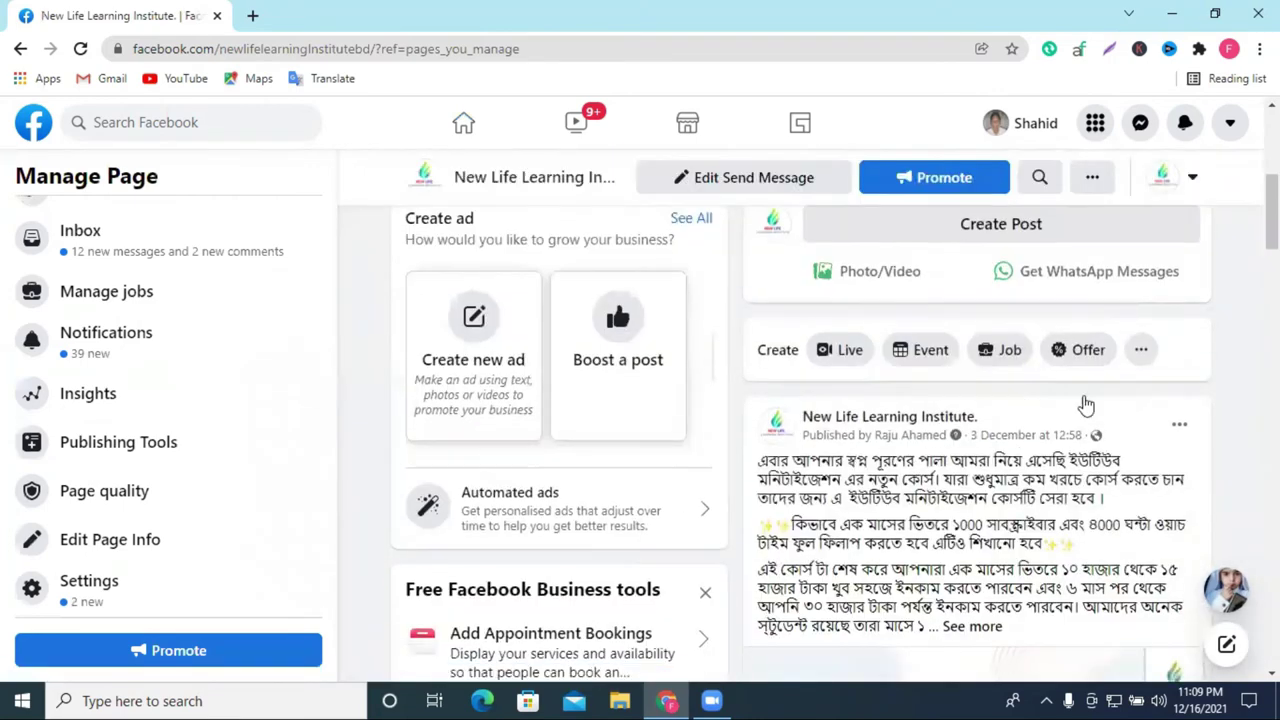
scroll(1048, 345, "up", 4)
scroll(1009, 443, "up", 5)
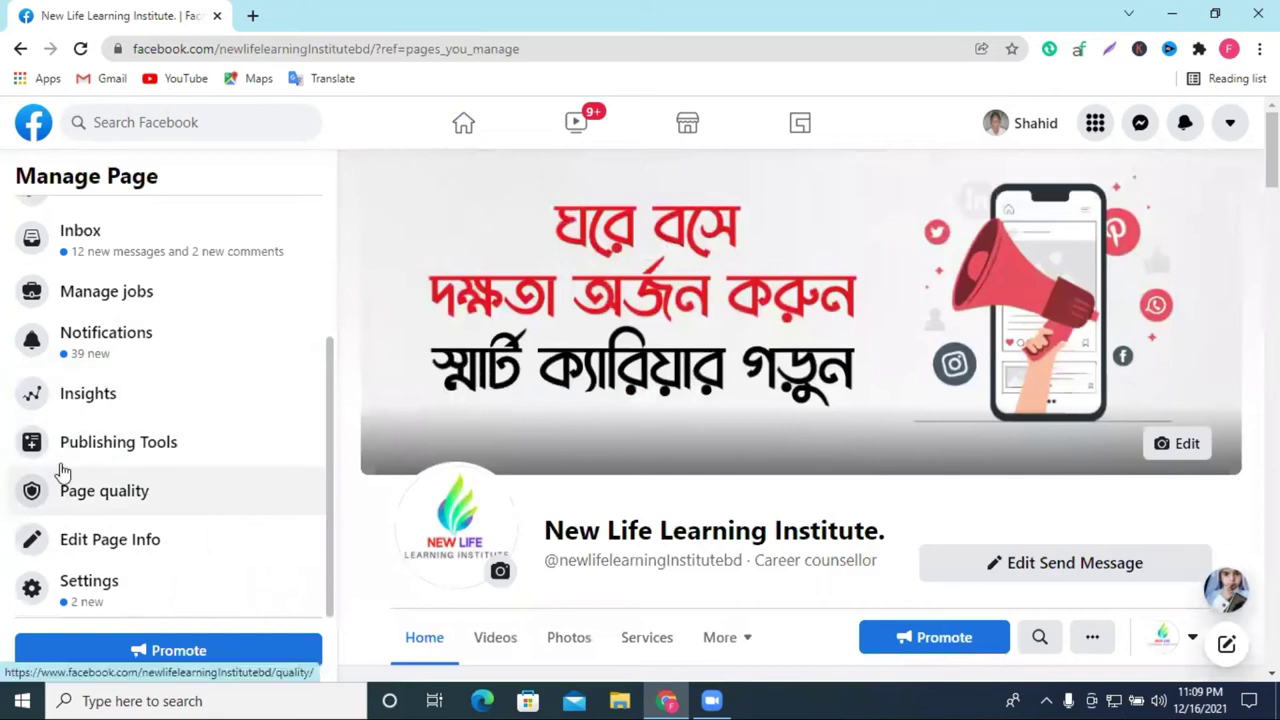
scroll(155, 483, "up", 2)
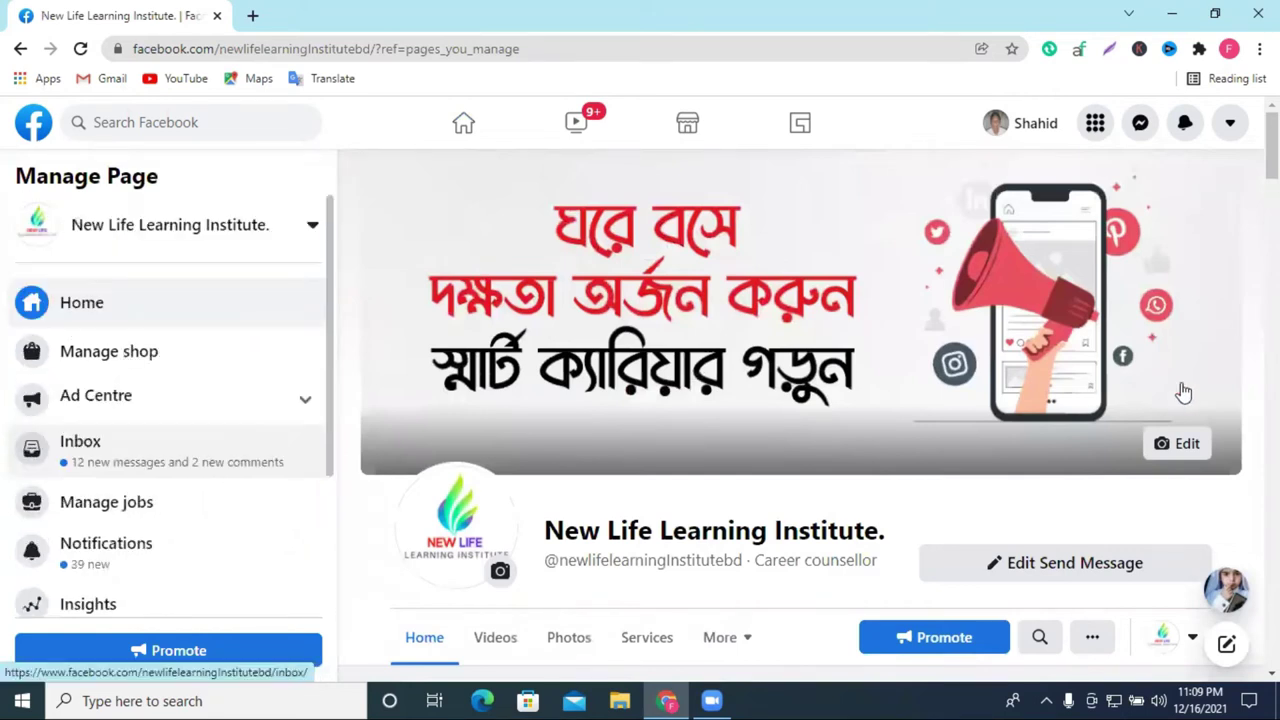
scroll(640, 380, "down", 2)
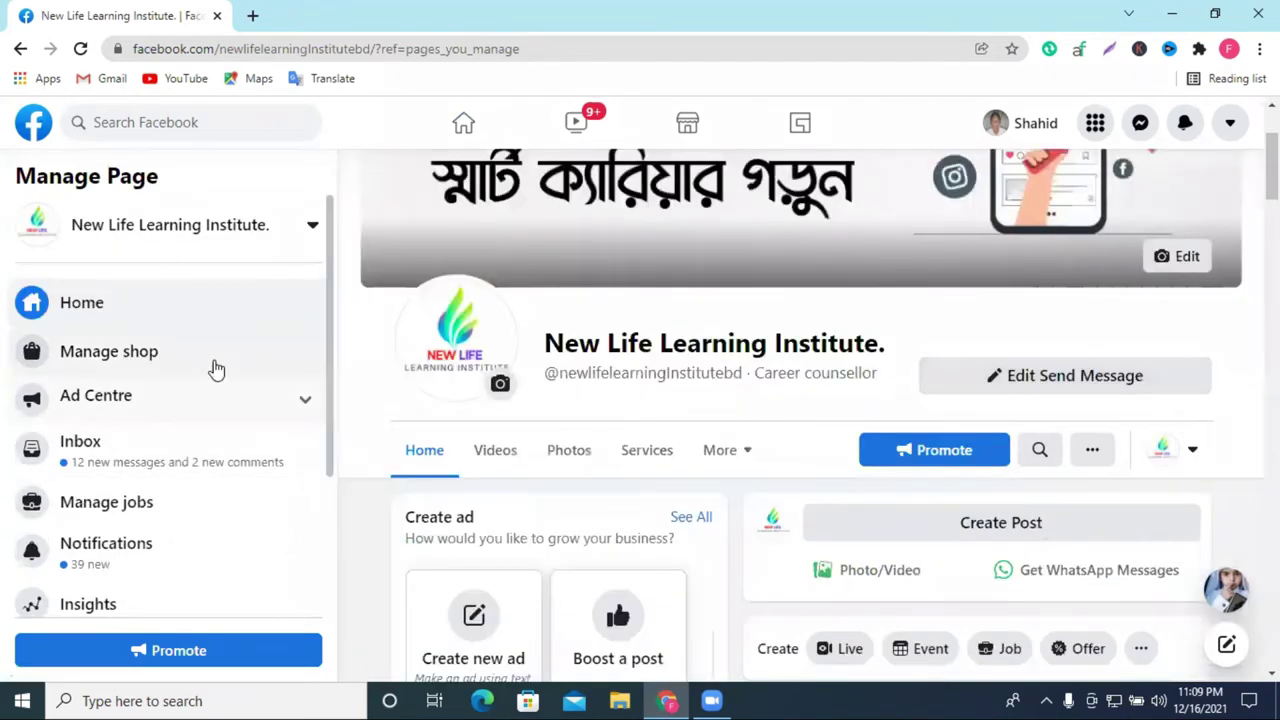
scroll(126, 423, "down", 2)
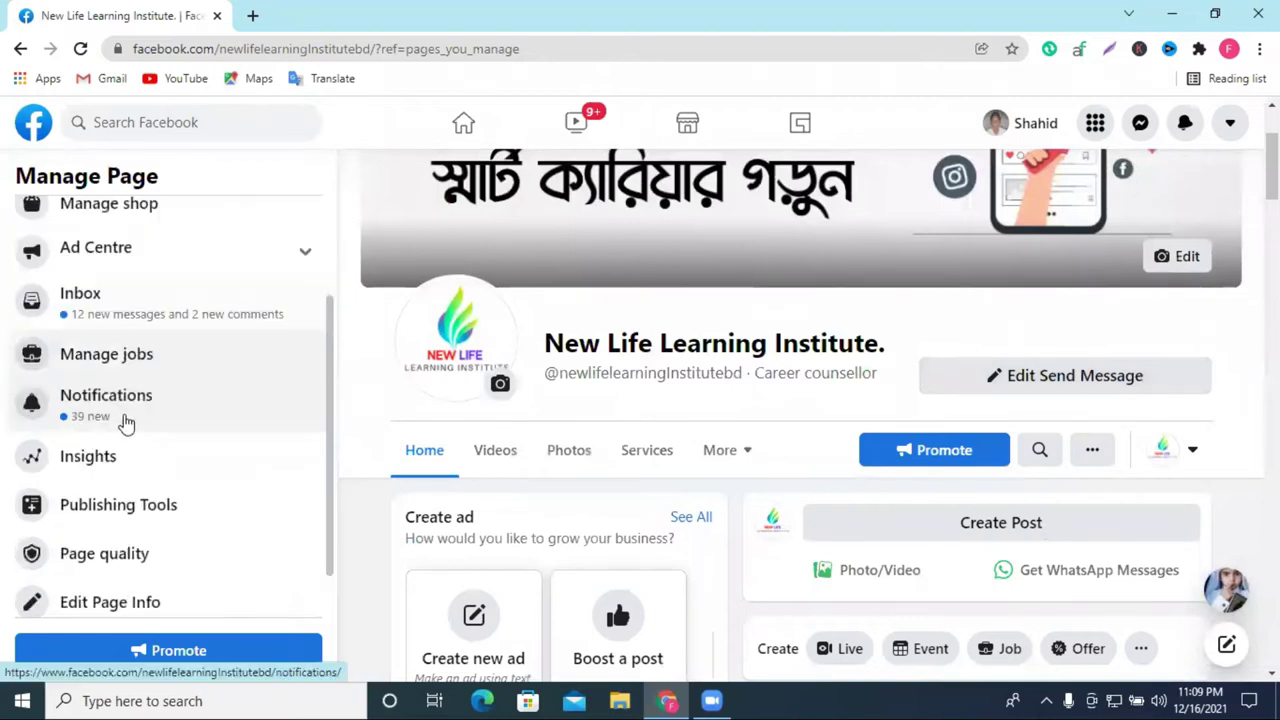
scroll(123, 529, "down", 1)
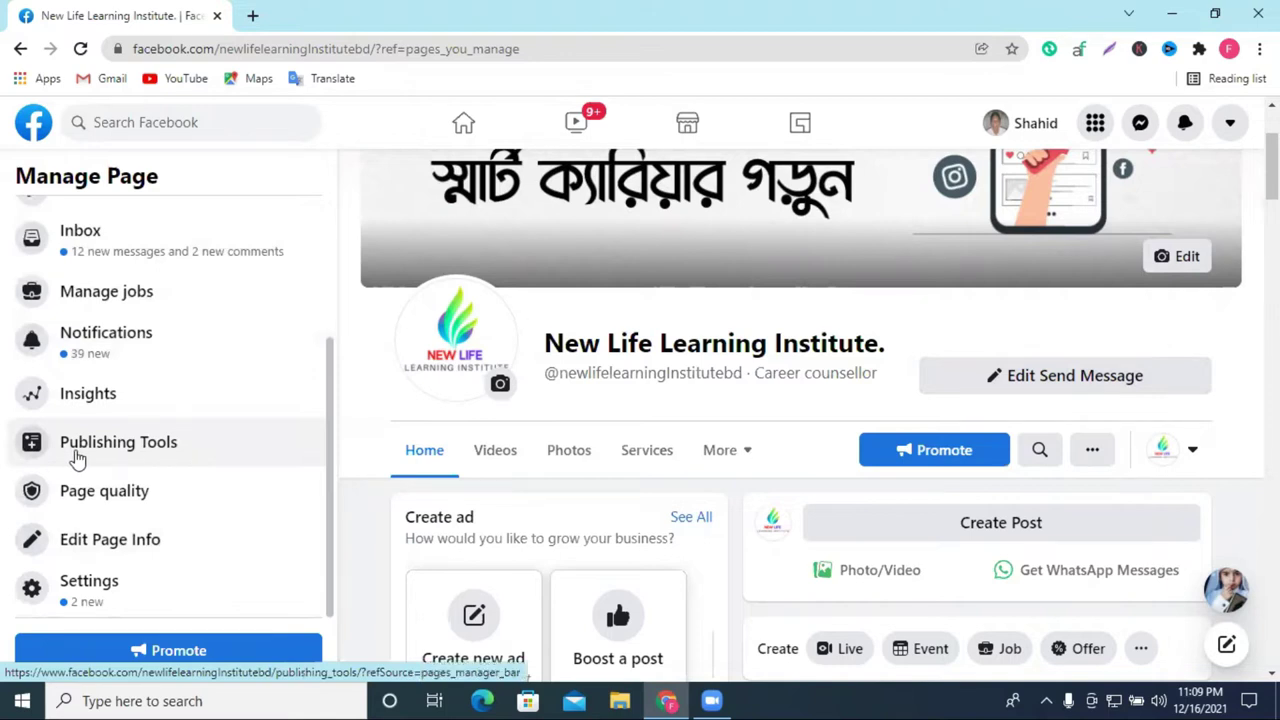
left_click(142, 452)
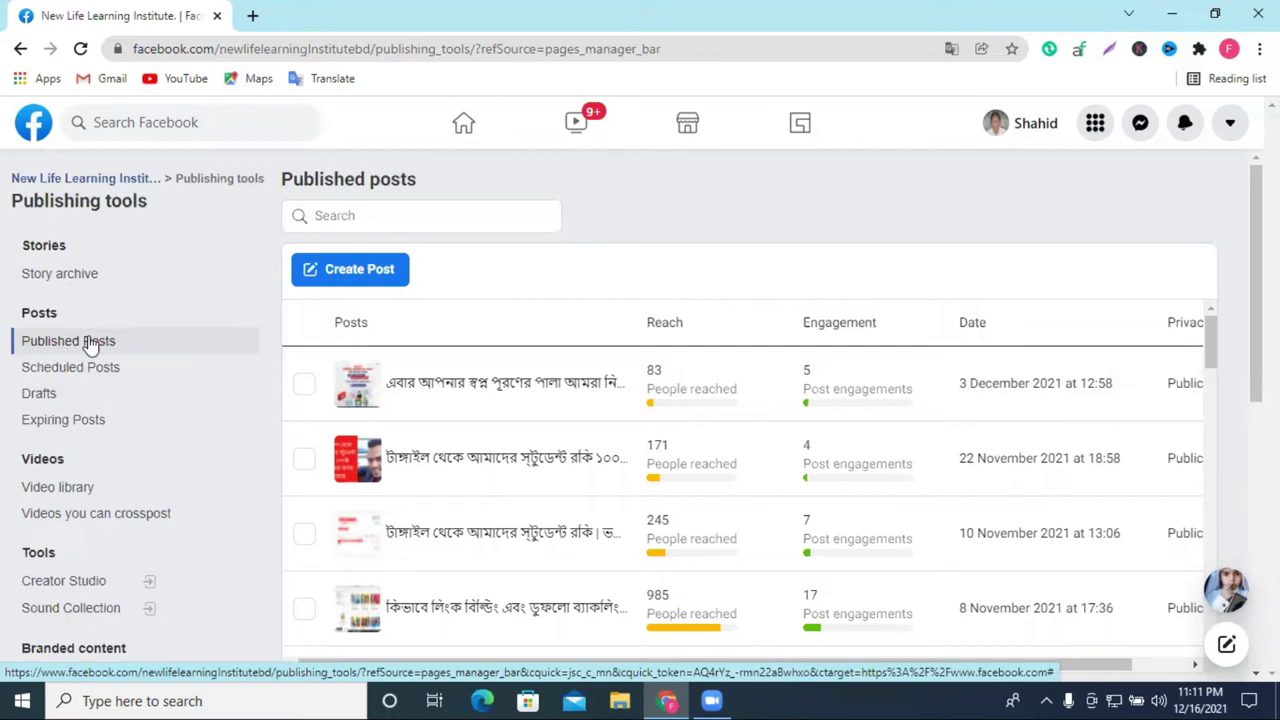
Compare Scheduled Posts, which is empty, with Published Posts, then start a new post
scroll(935, 400, "down", 2)
scroll(1050, 420, "up", 2)
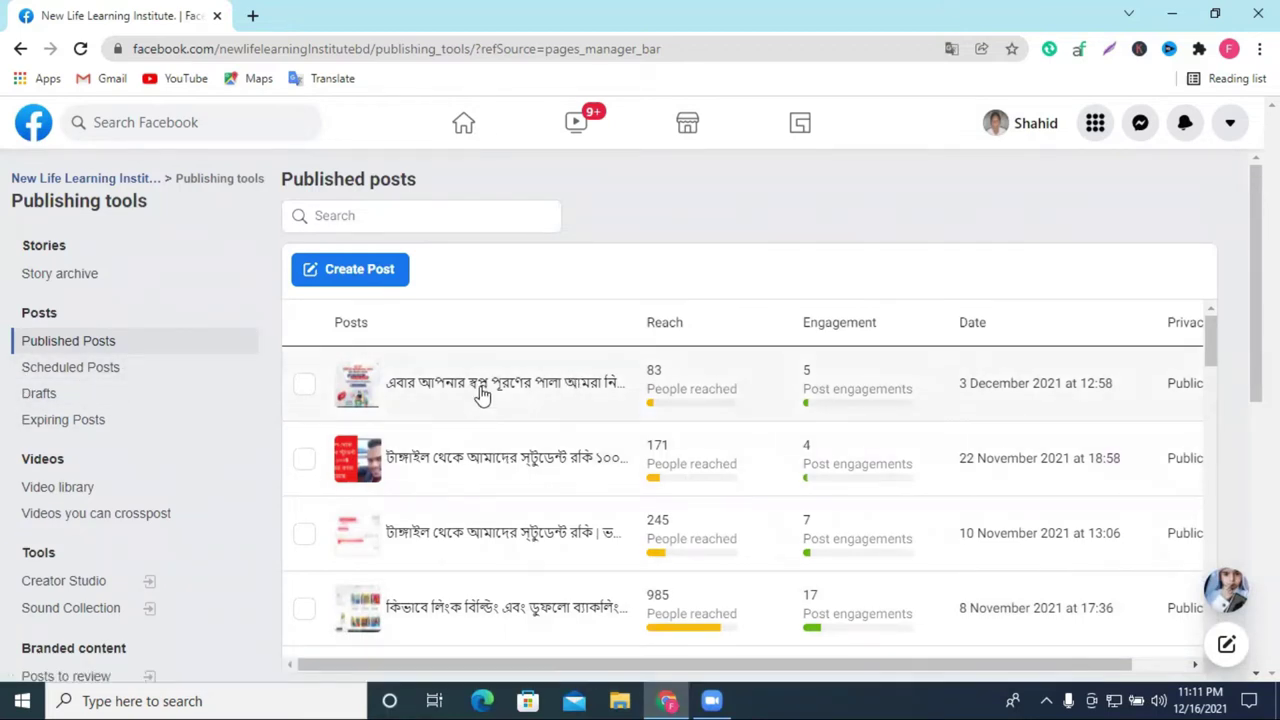
left_click(66, 374)
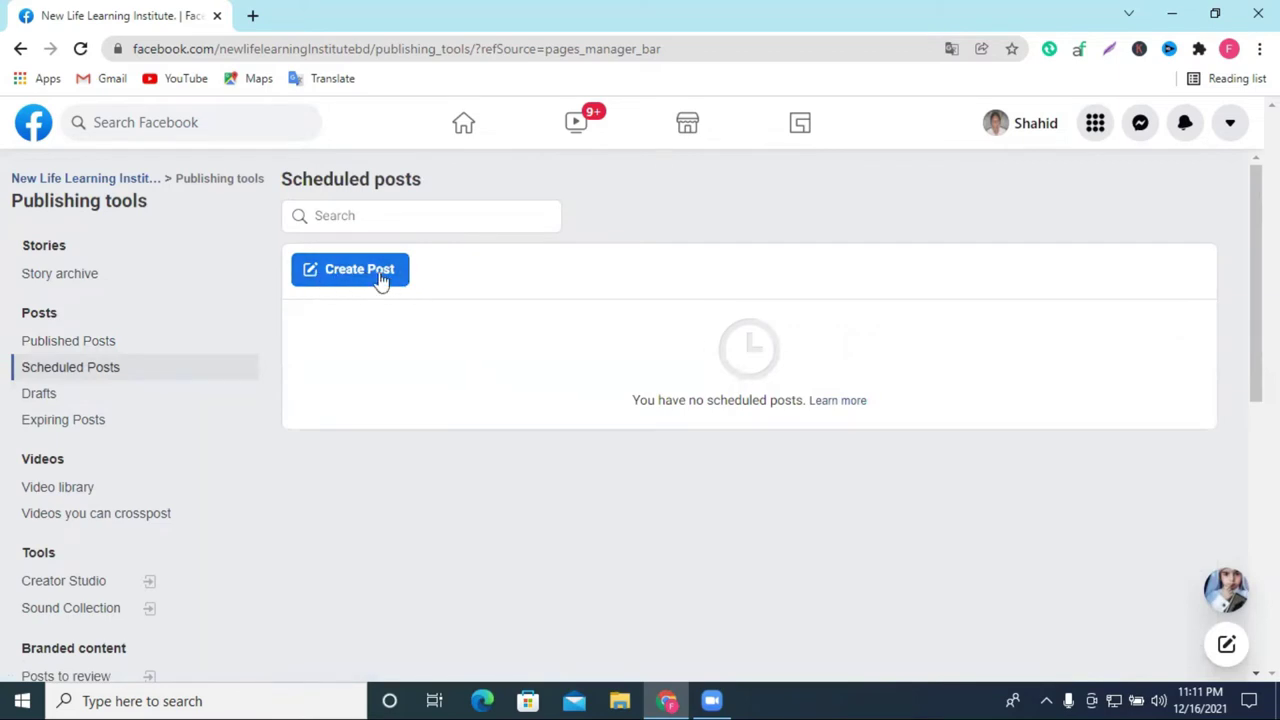
left_click(100, 345)
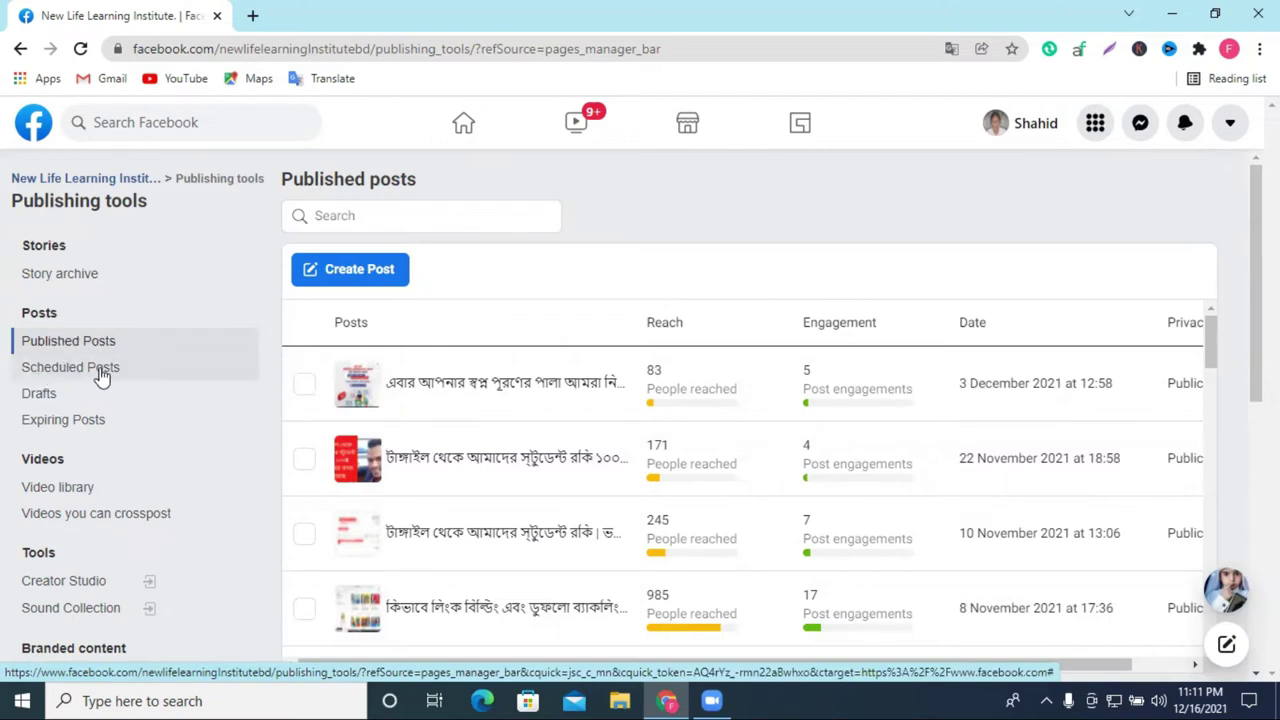
left_click(101, 374)
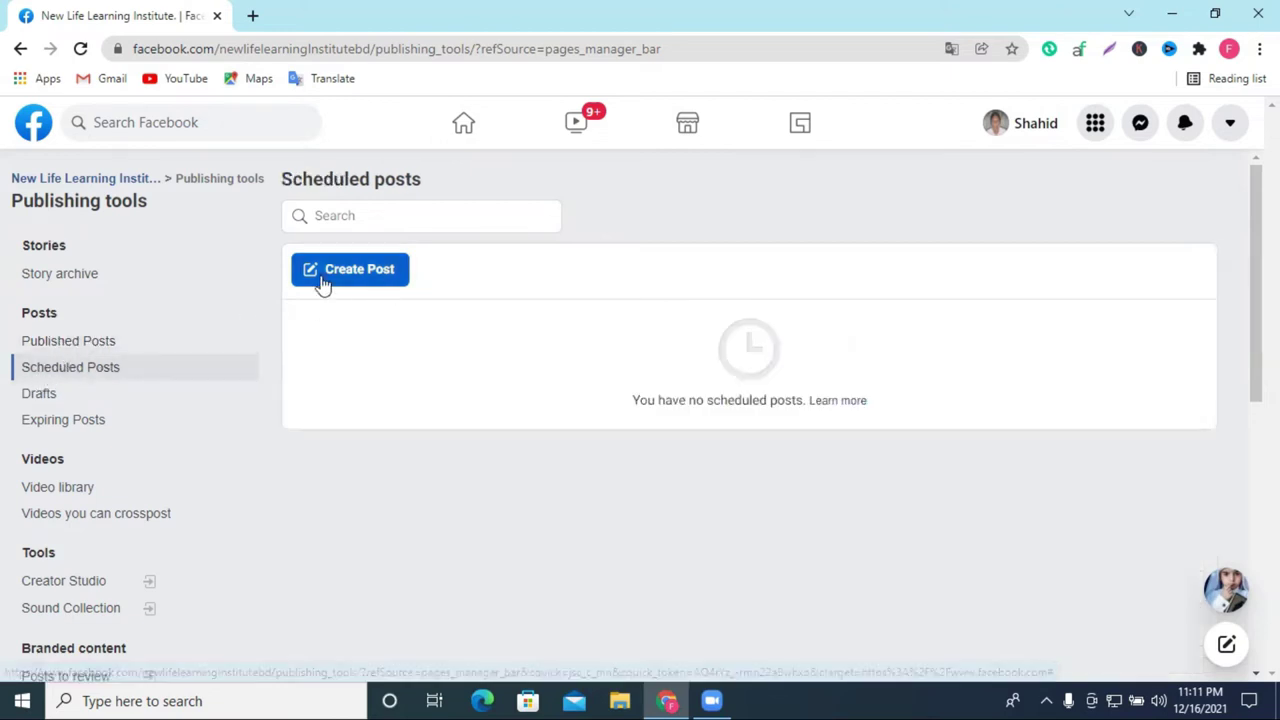
left_click(383, 281)
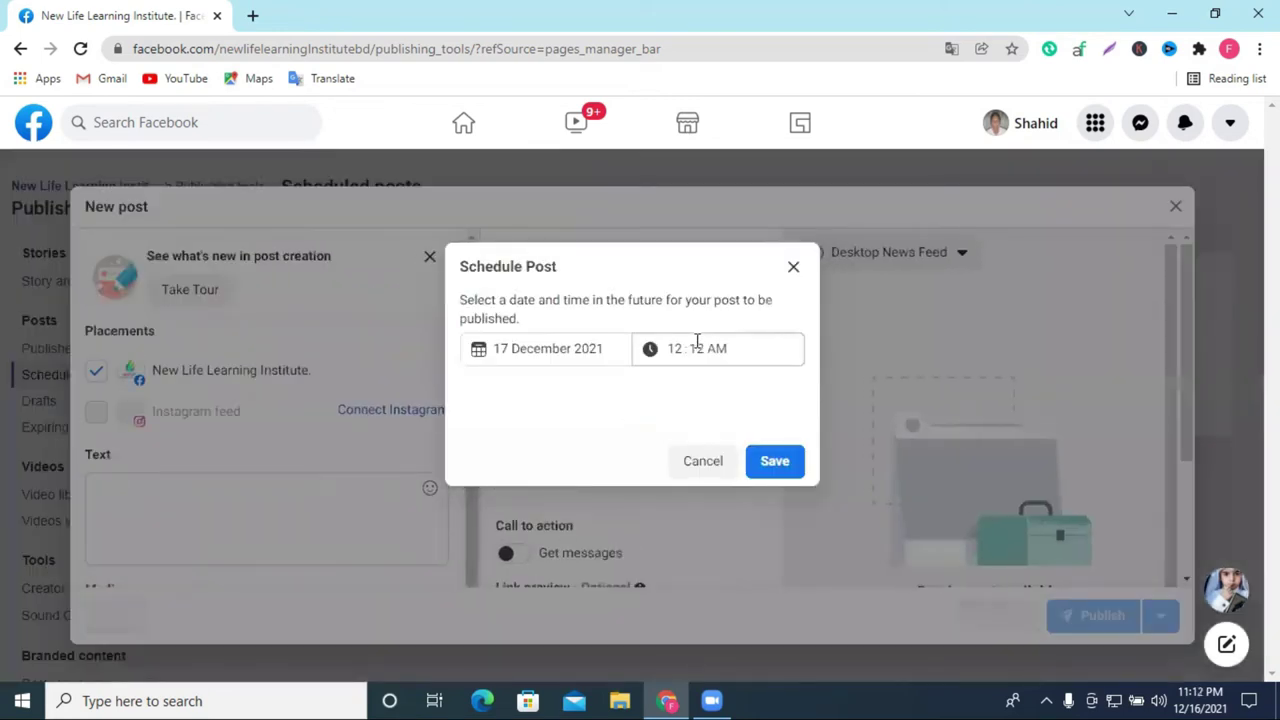
Dismiss the schedule date prompt and tip, and switch to the Classic post creation tool
left_click(793, 270)
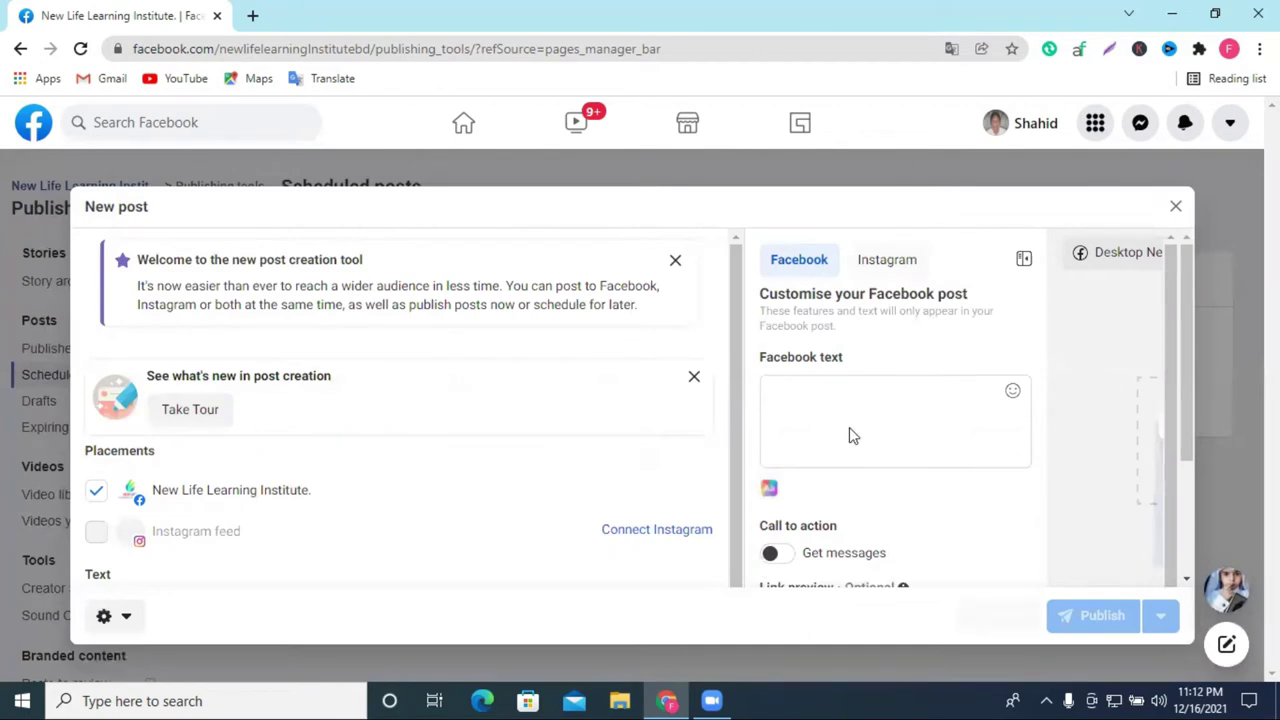
scroll(323, 460, "down", 2)
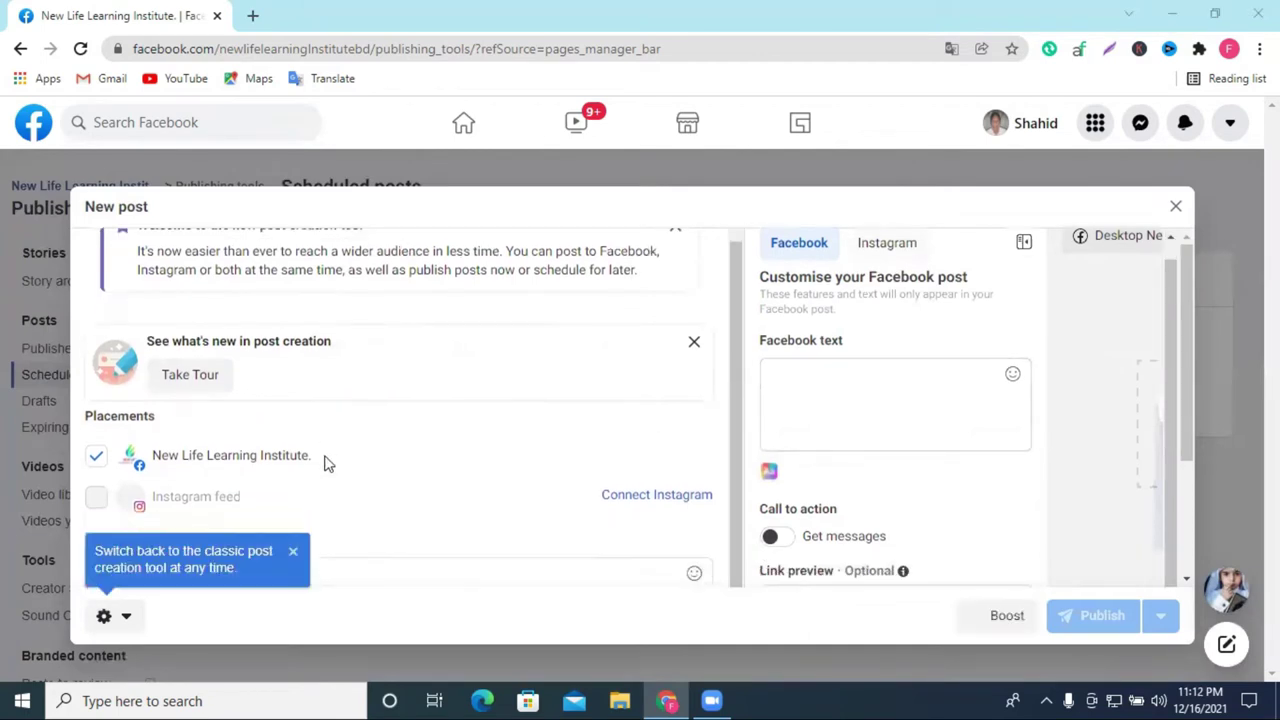
left_click(293, 555)
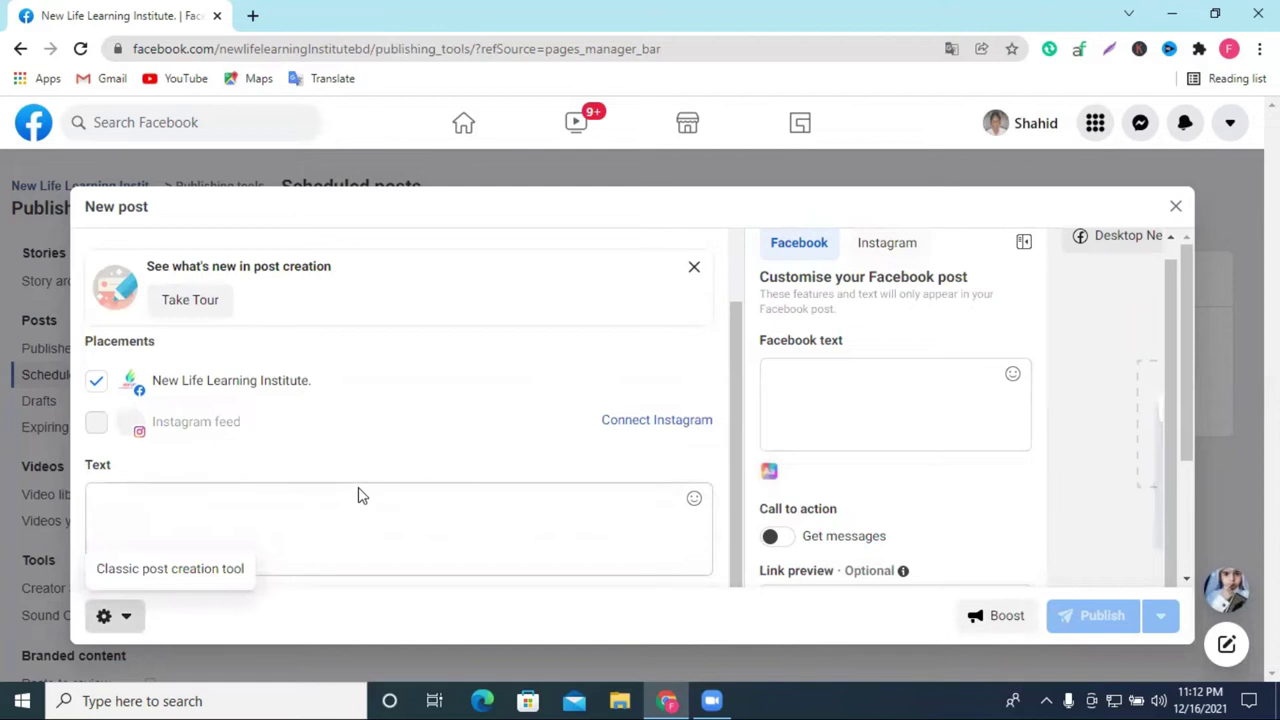
left_click(172, 567)
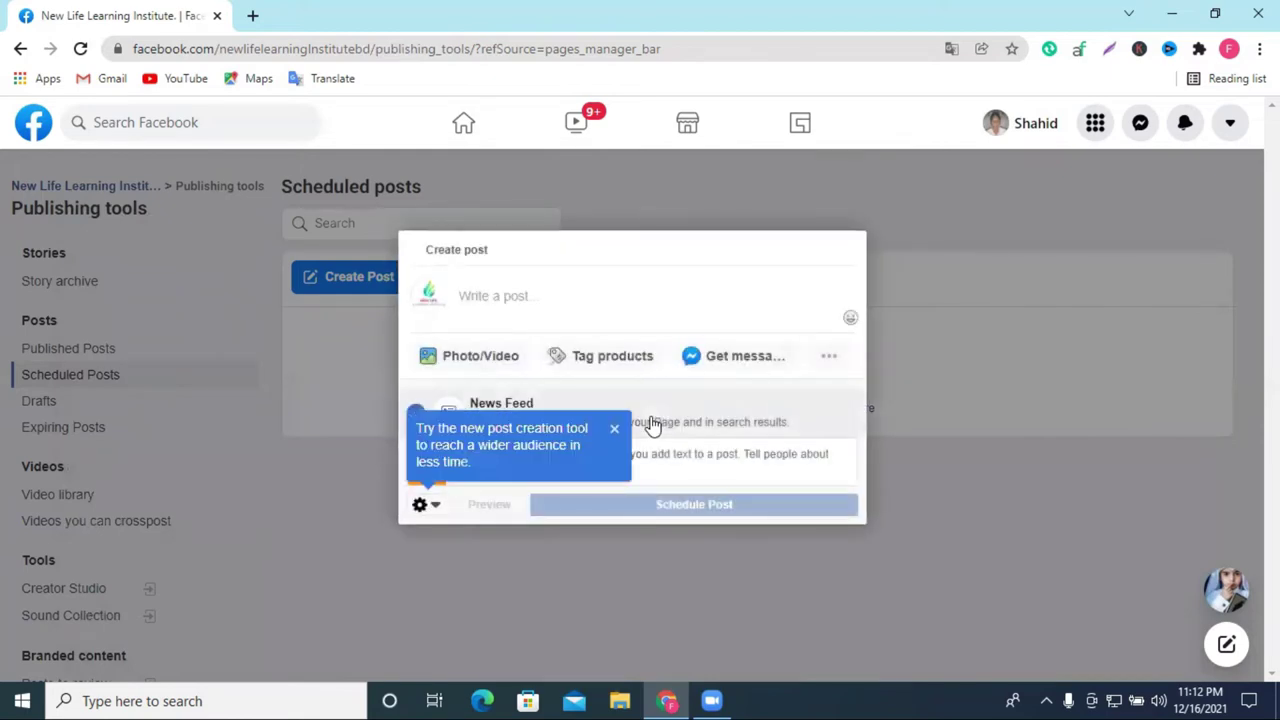
Attach the restaurant WordPress website image from Downloads and type a placeholder caption
left_click(614, 431)
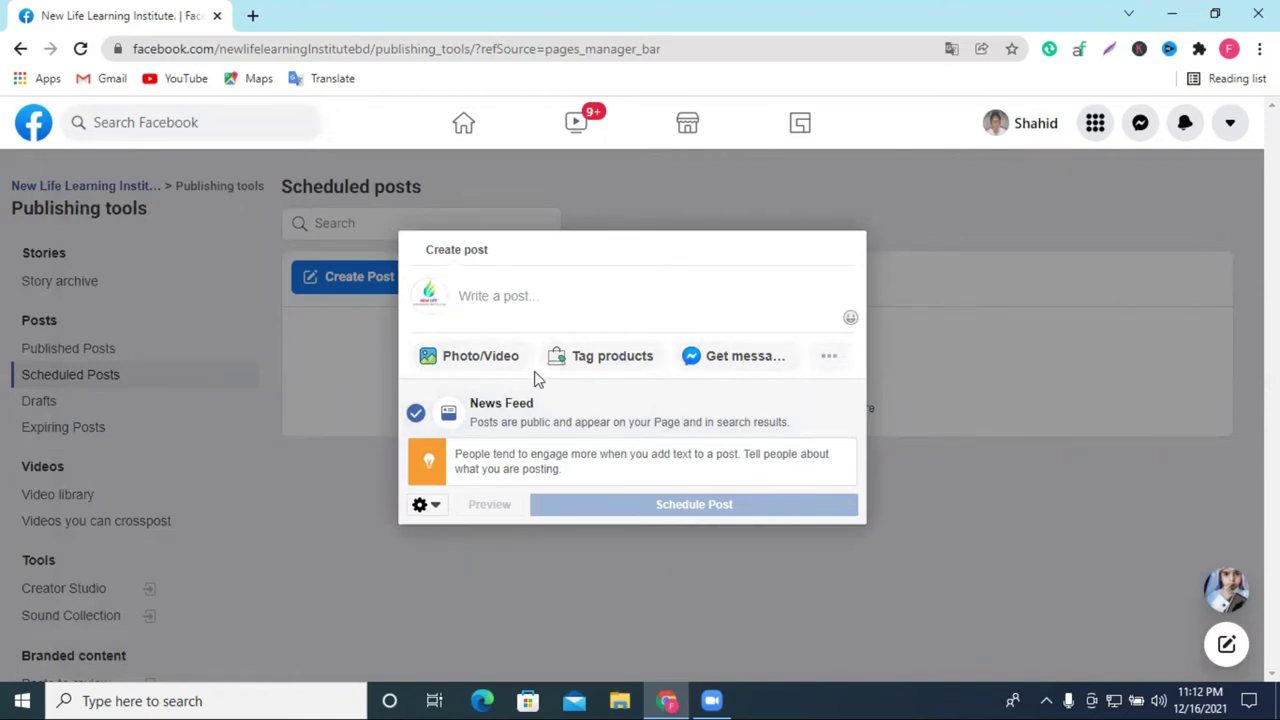
left_click(452, 364)
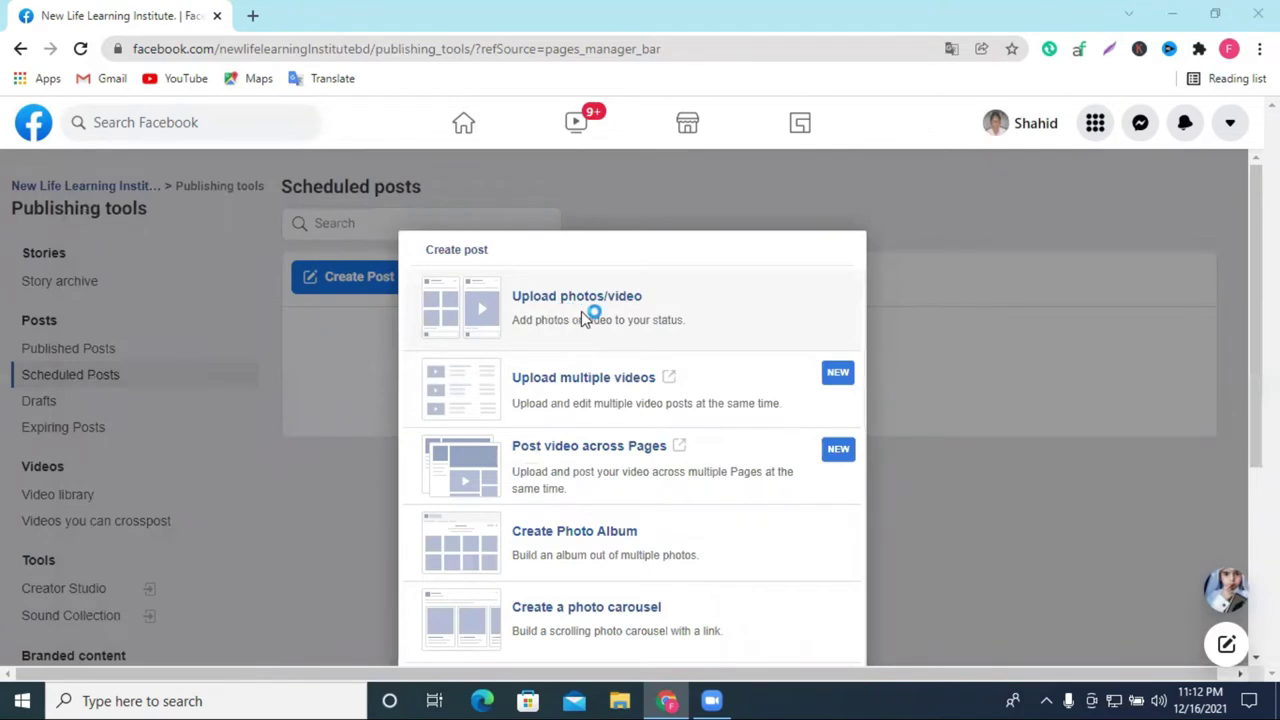
left_click(538, 316)
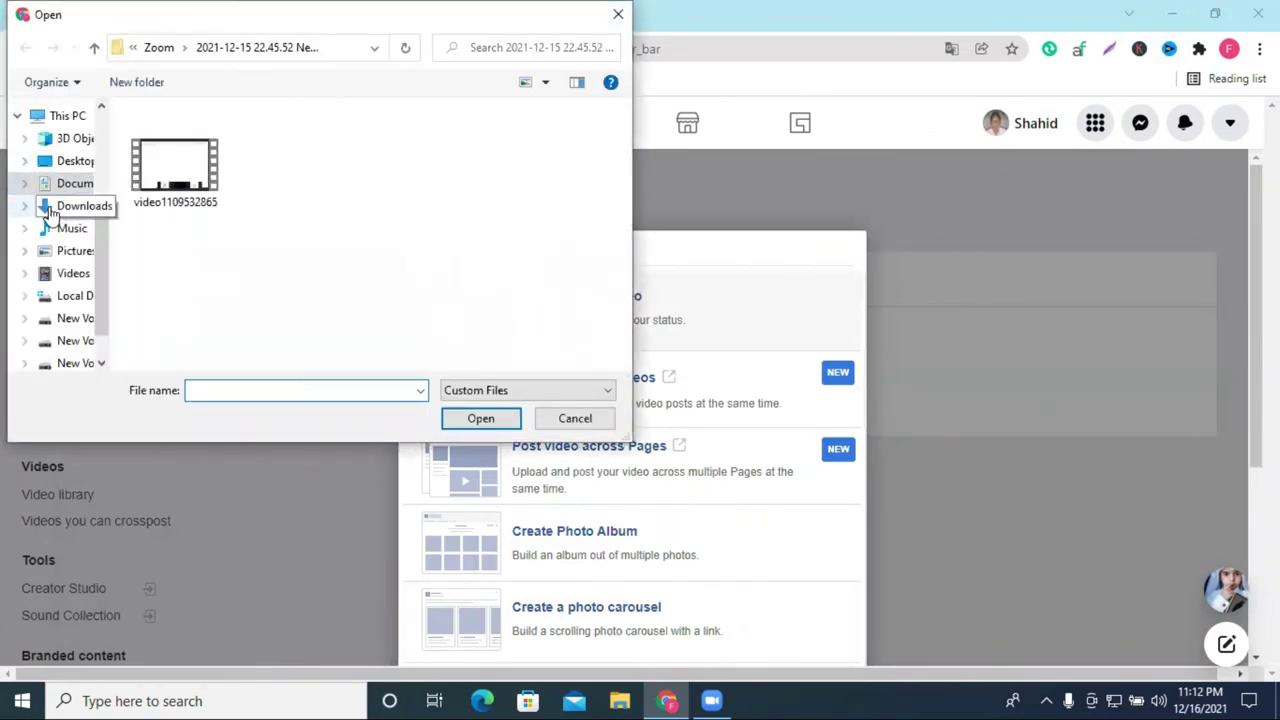
left_click(48, 208)
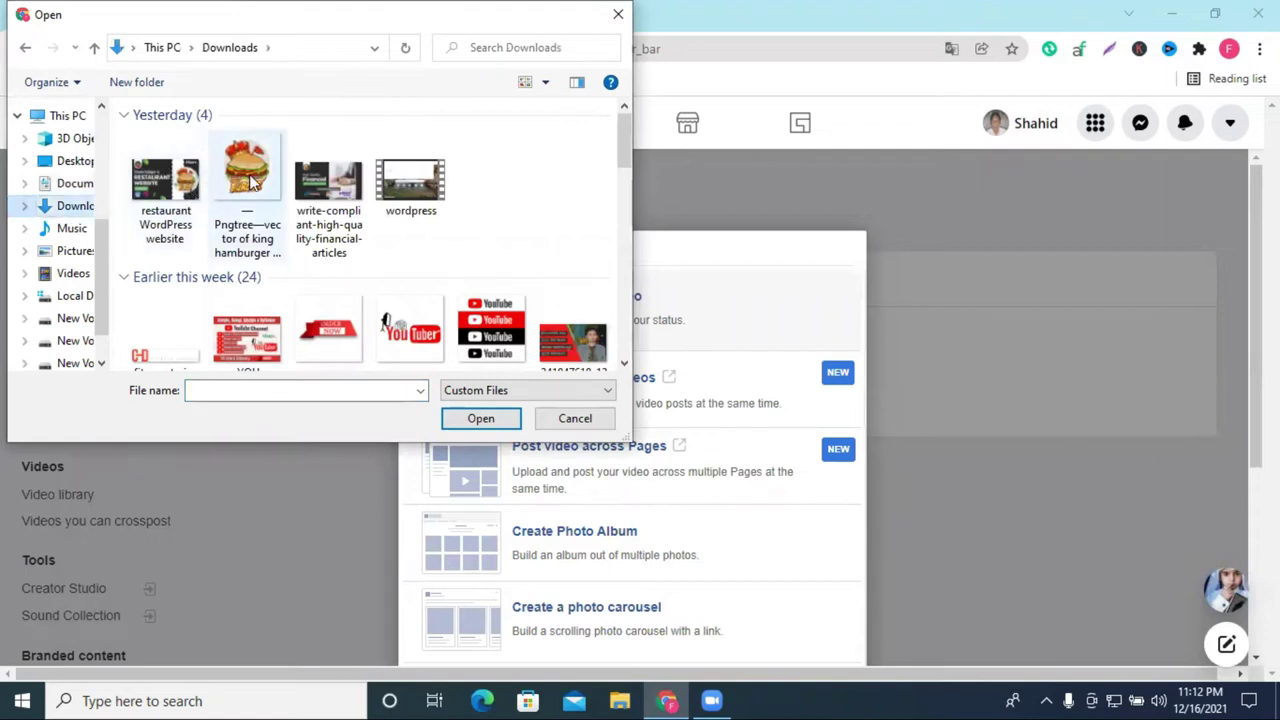
left_click(191, 176)
left_click(479, 418)
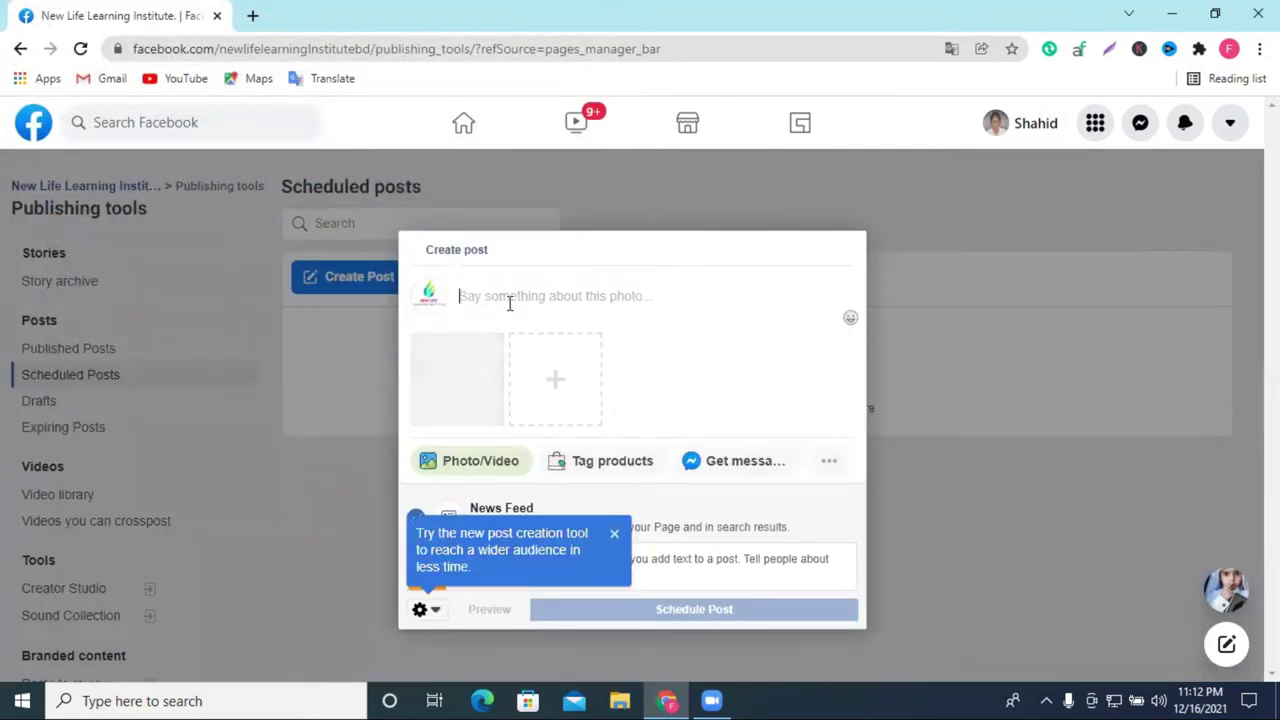
type("jkhfhsdhfghsdfuigjhk")
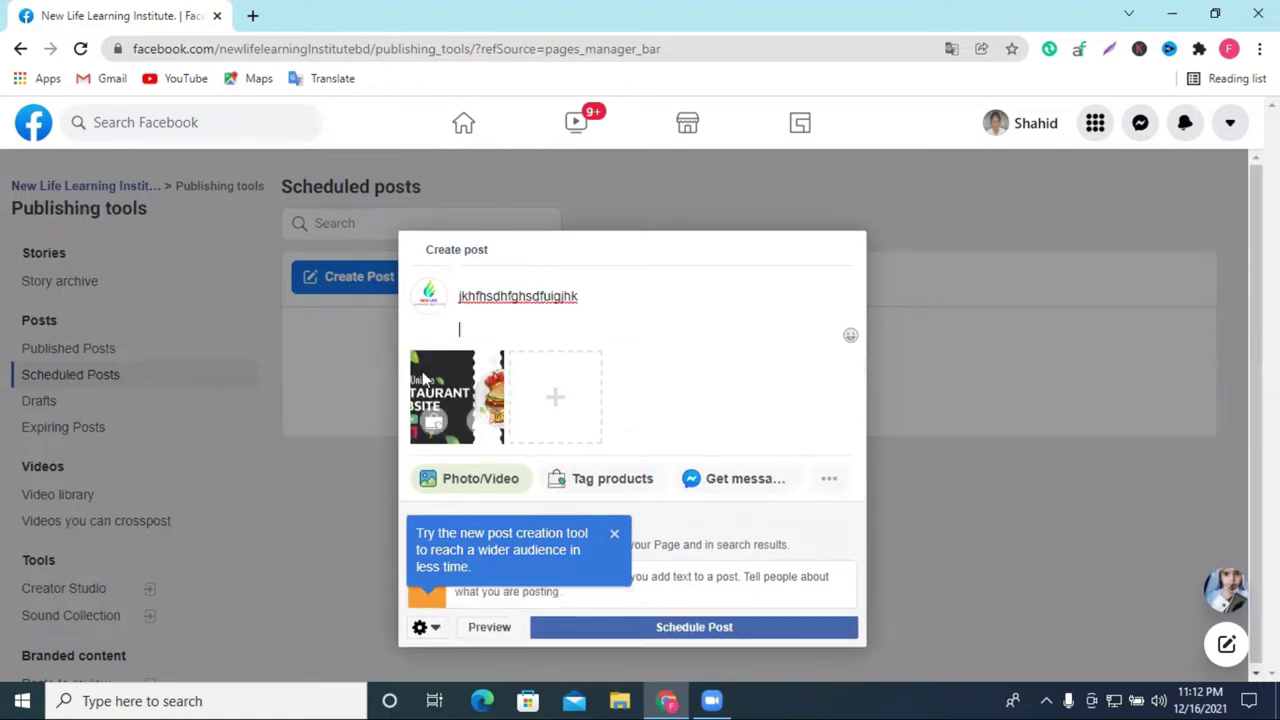
left_click(614, 535)
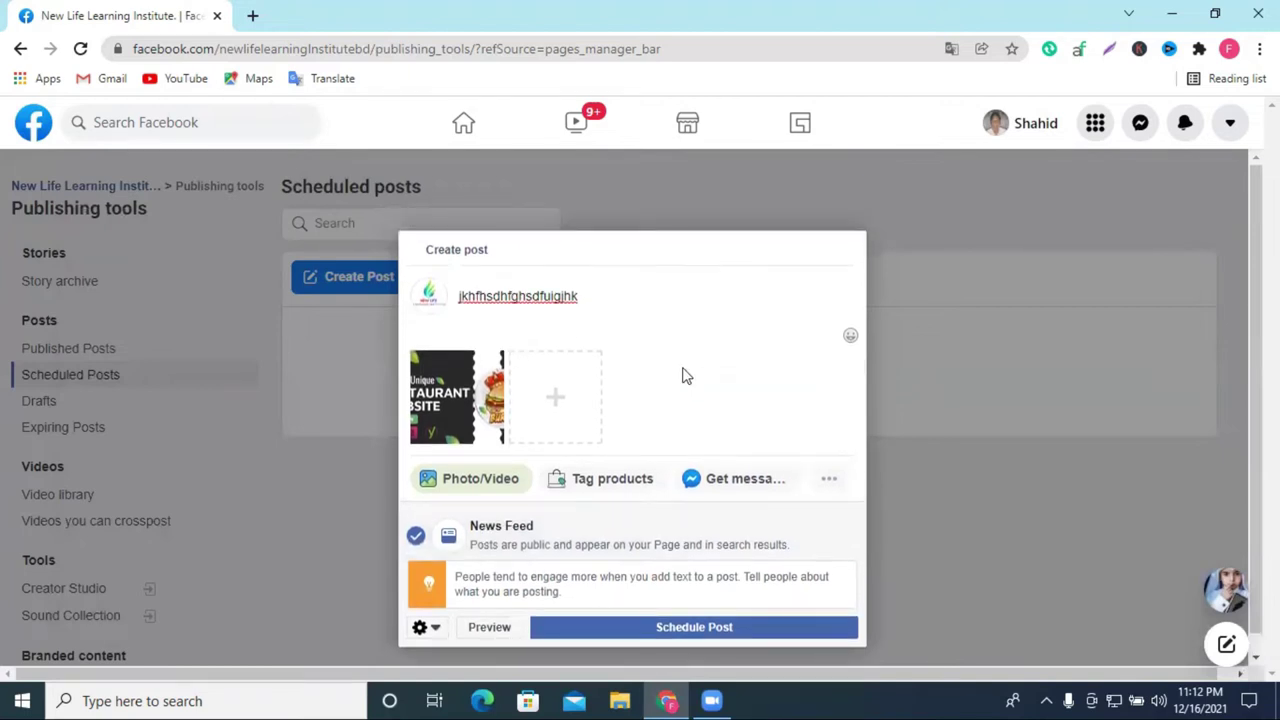
Pick 30 December 2021 in the Schedule Post calendar, keep 23:34, and schedule the post
left_click(697, 628)
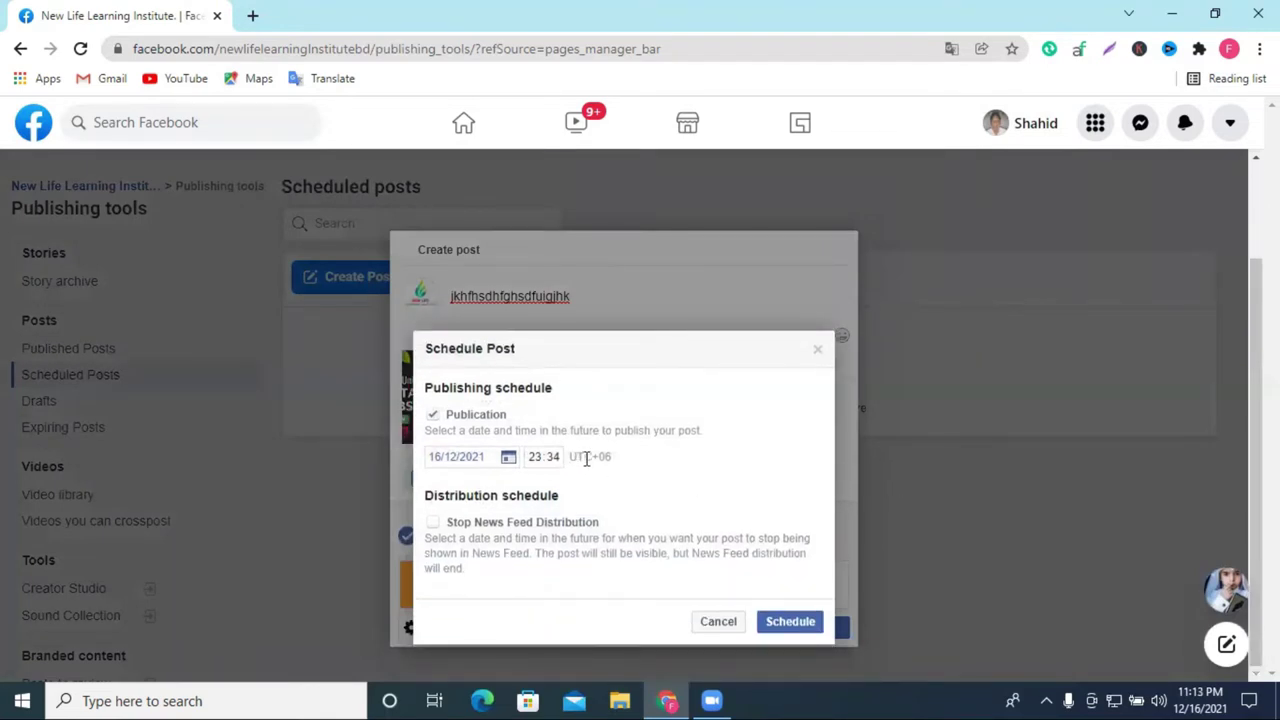
left_click(473, 464)
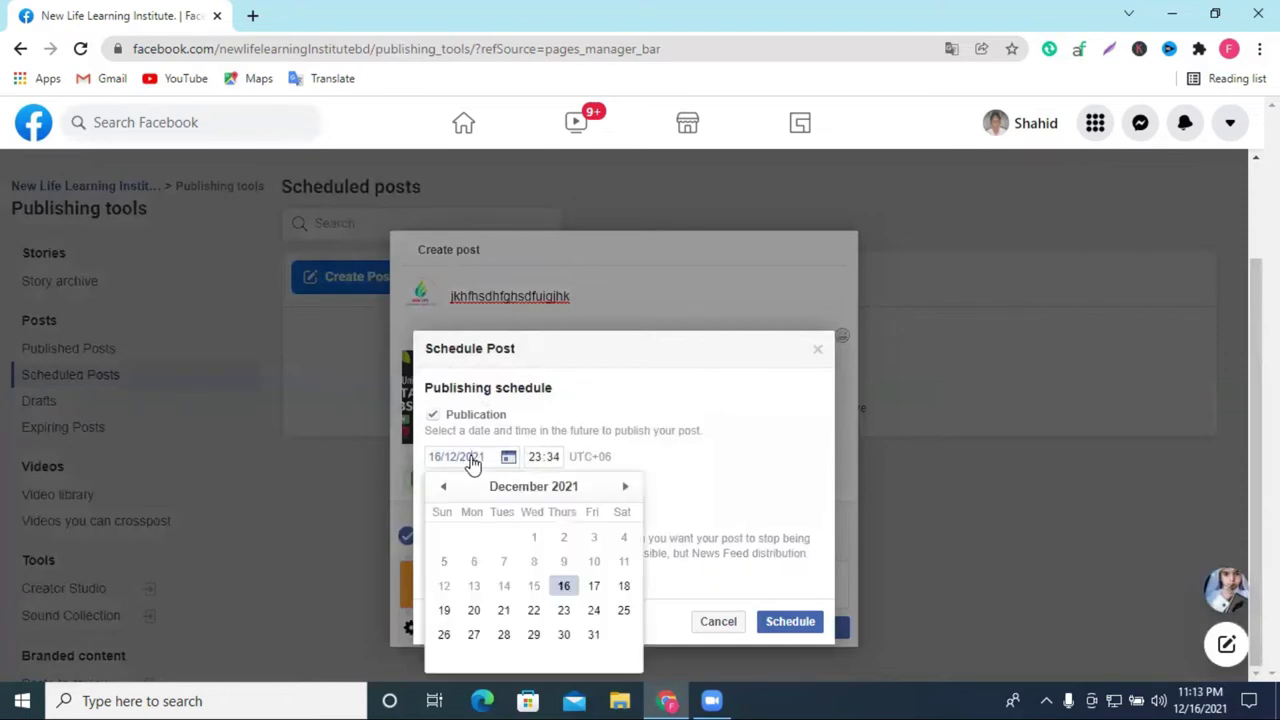
left_click(625, 490)
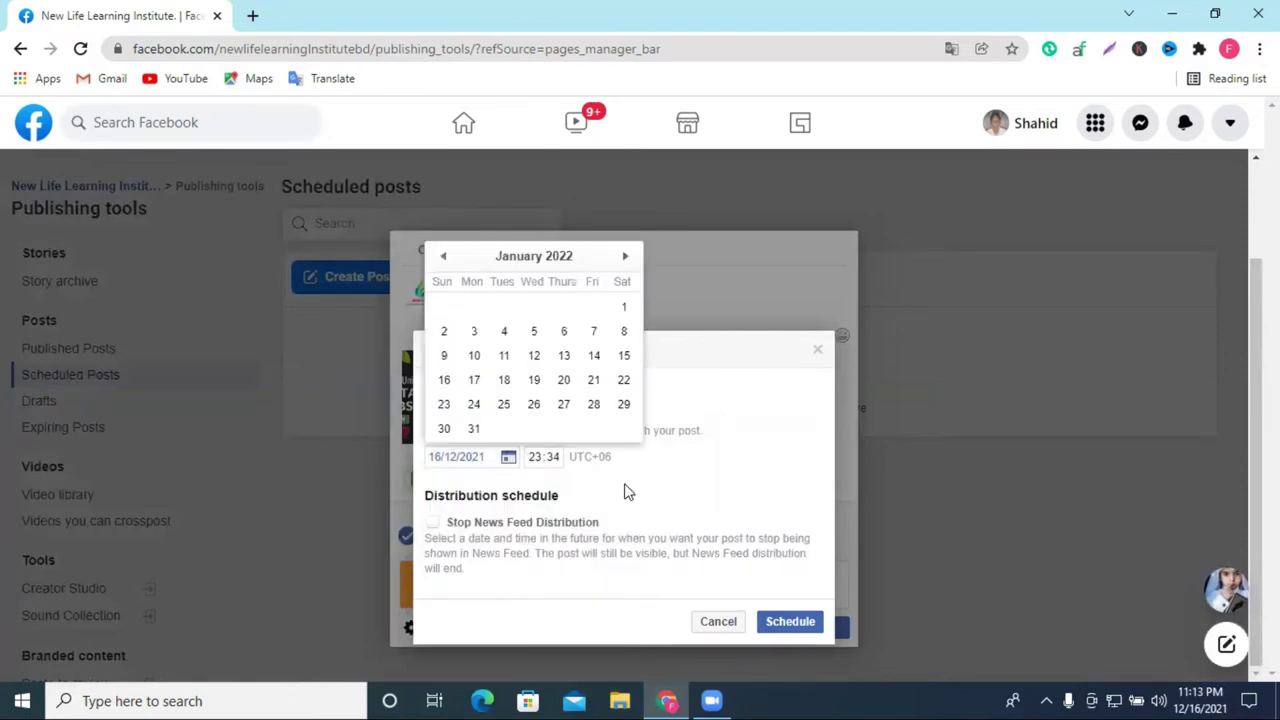
left_click(623, 259)
left_click(623, 259)
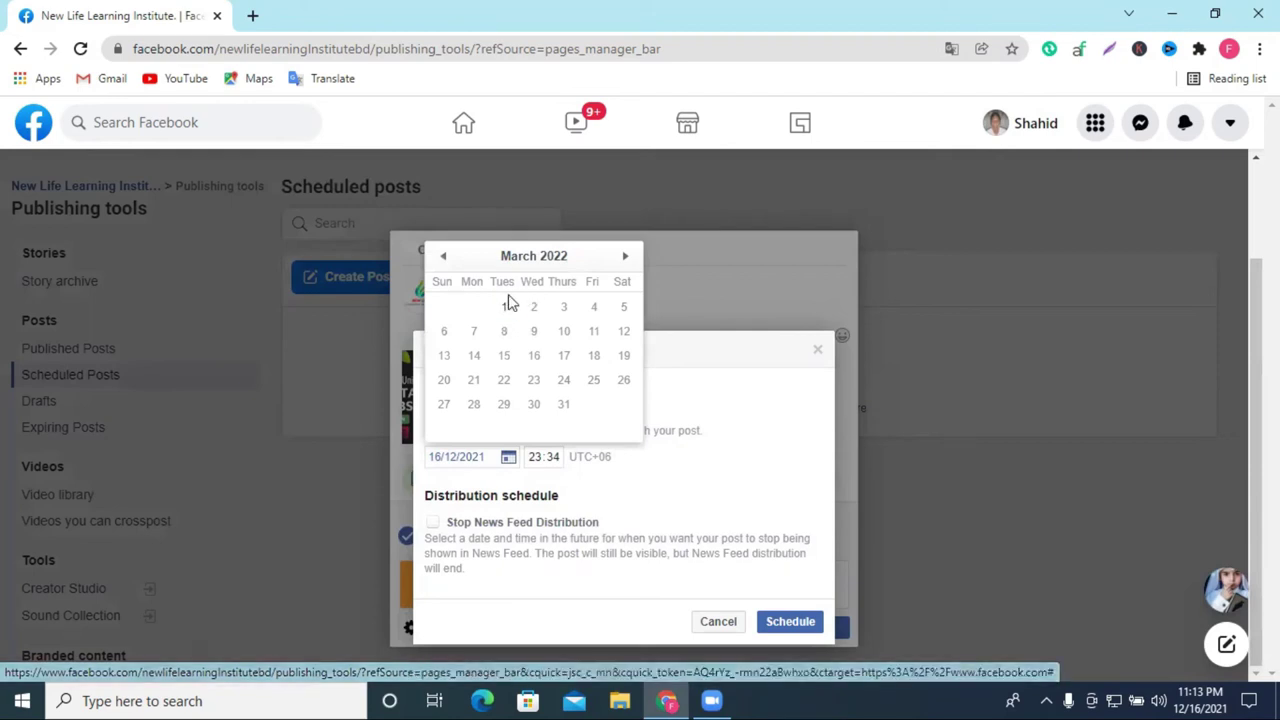
left_click(446, 259)
left_click(446, 259)
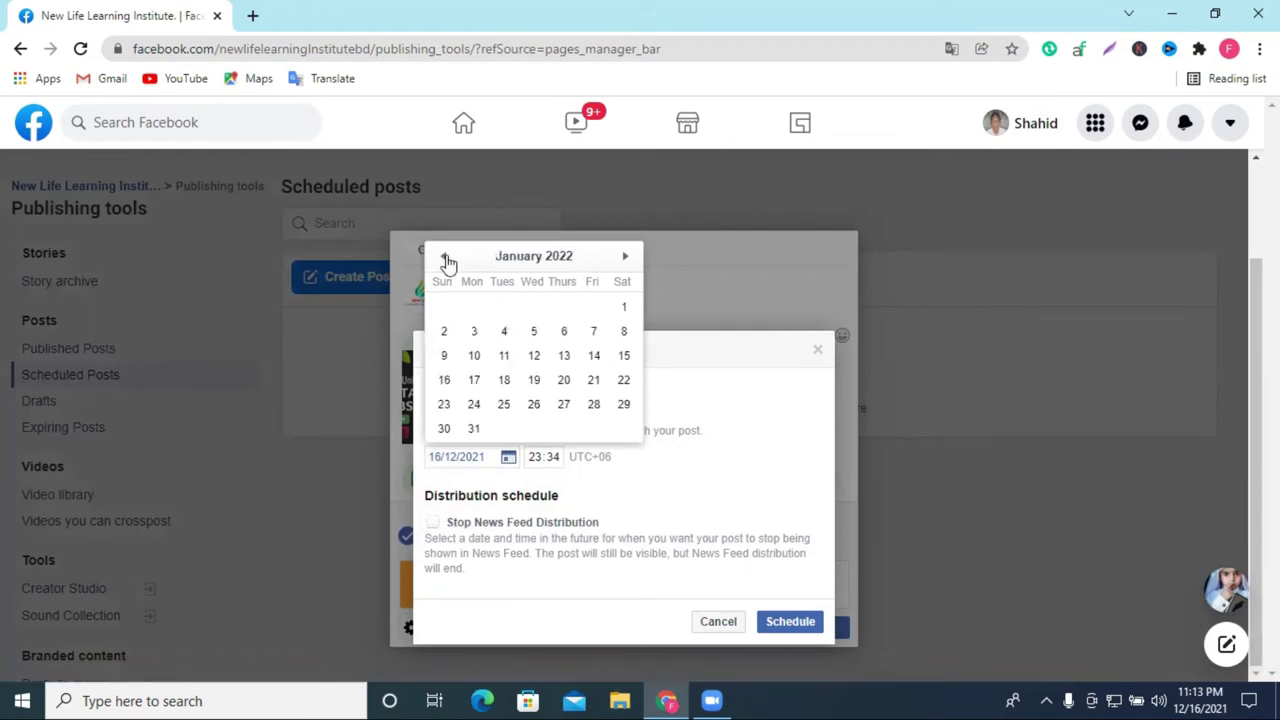
left_click(446, 259)
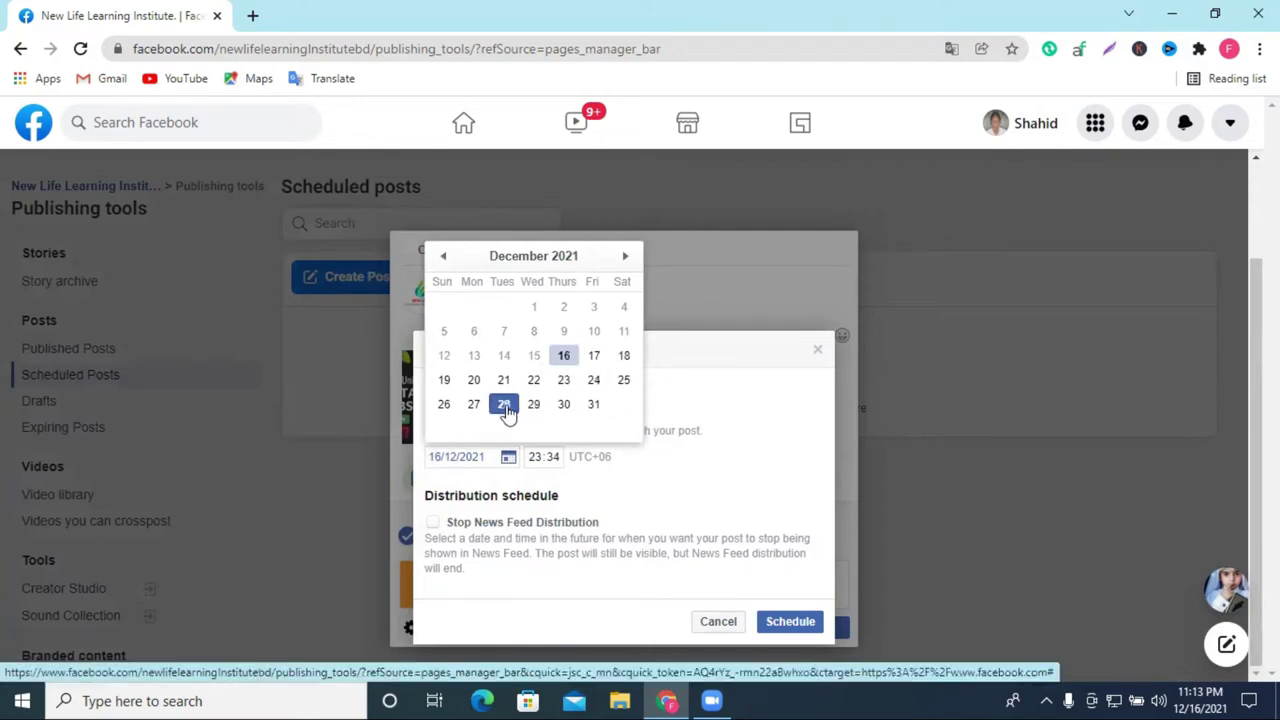
left_click(566, 406)
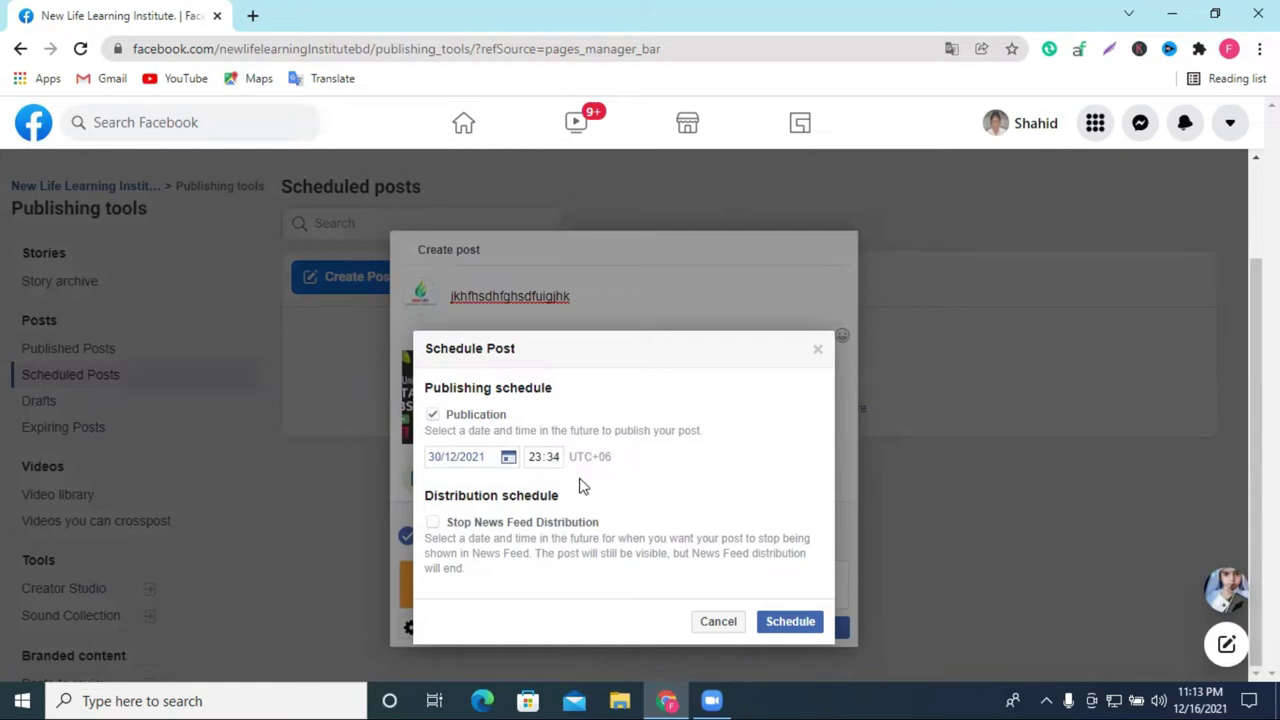
left_click(790, 622)
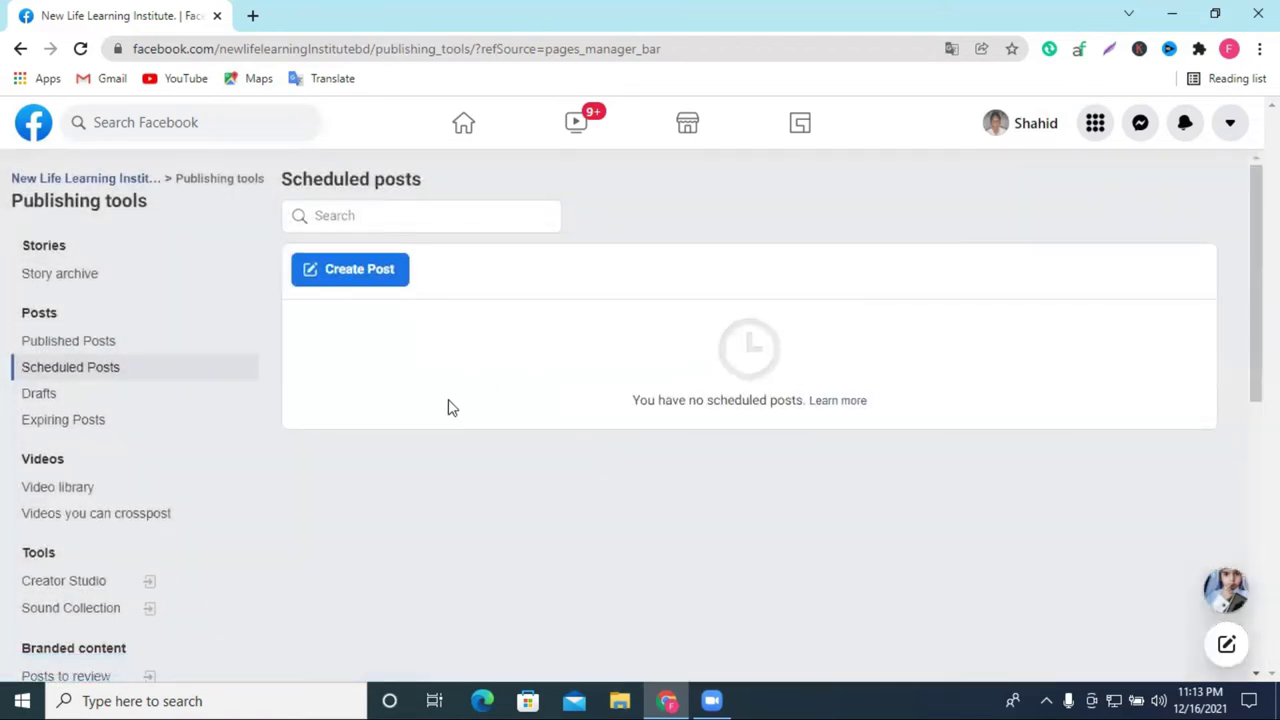
Switch between Published and Scheduled posts, then open the 30 December 23:34 post's details
left_click(77, 362)
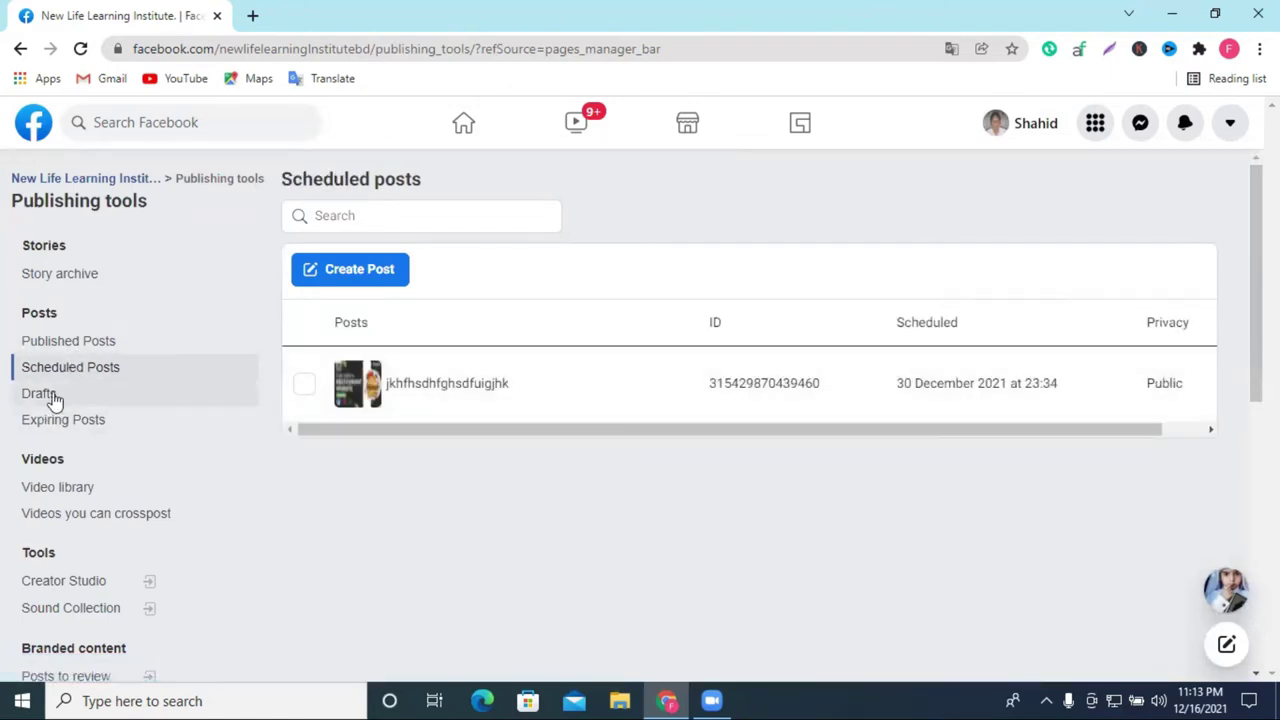
left_click(68, 340)
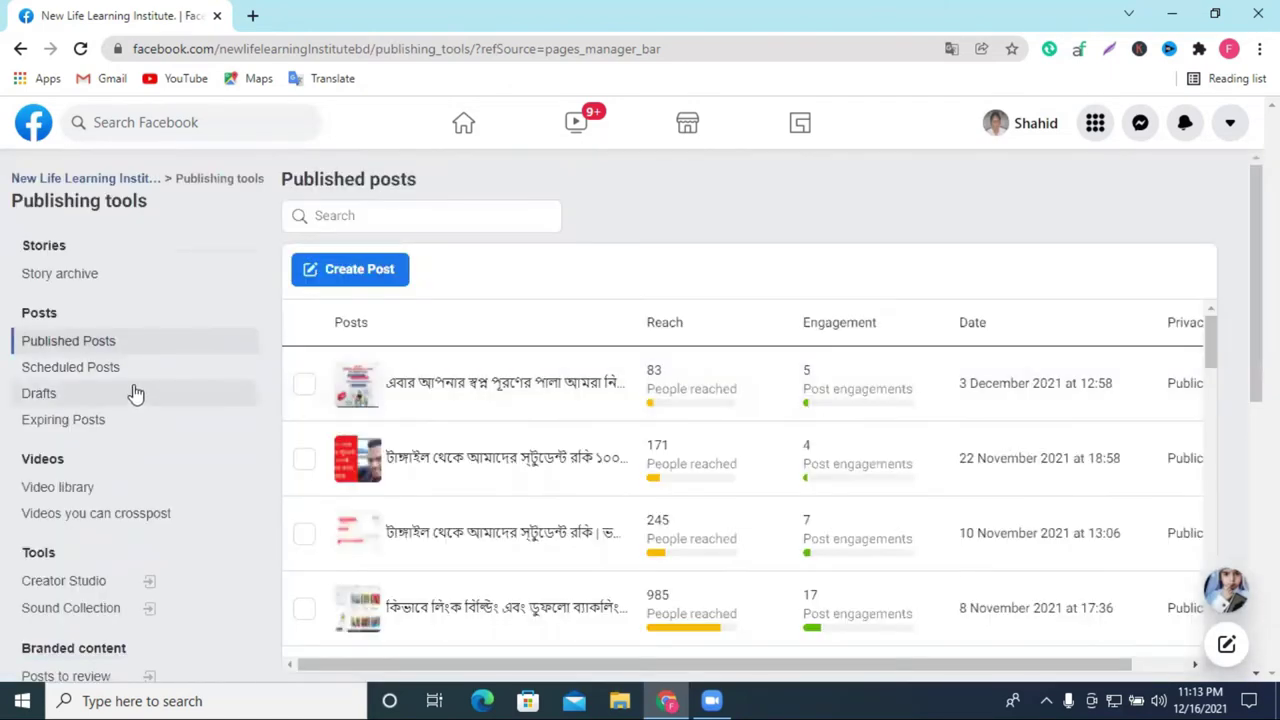
left_click(108, 368)
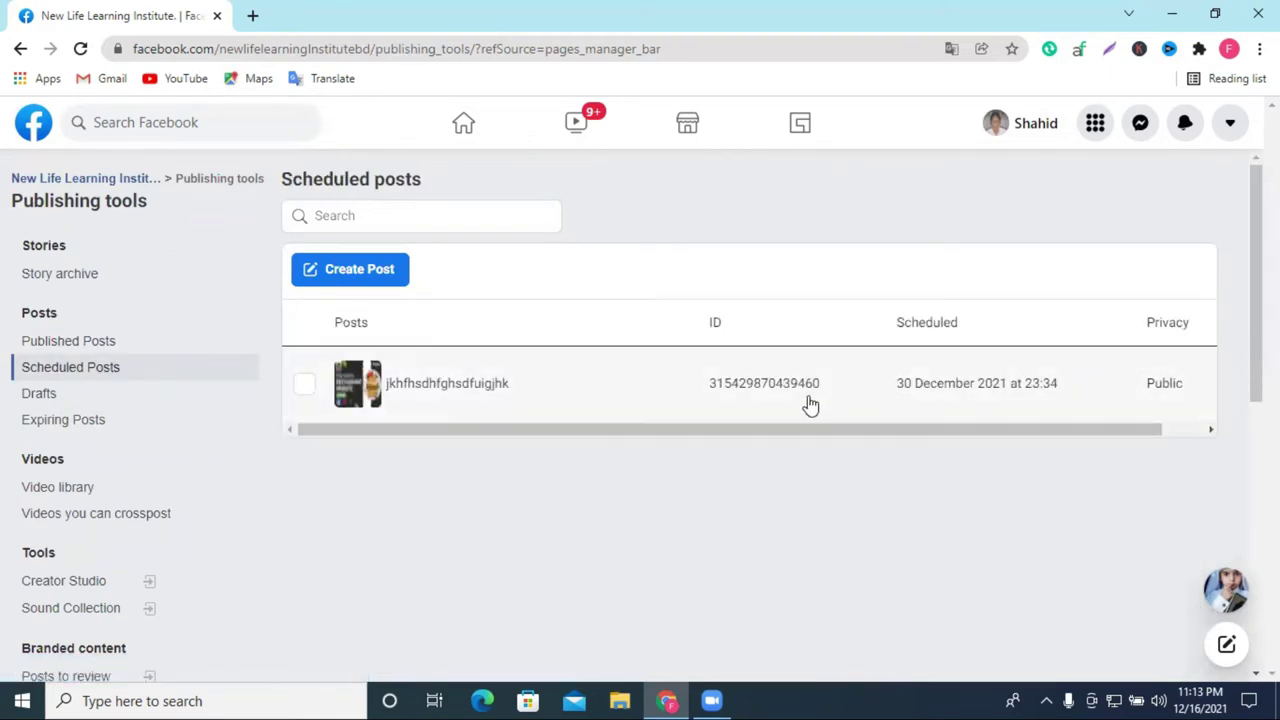
left_click(90, 345)
left_click(95, 366)
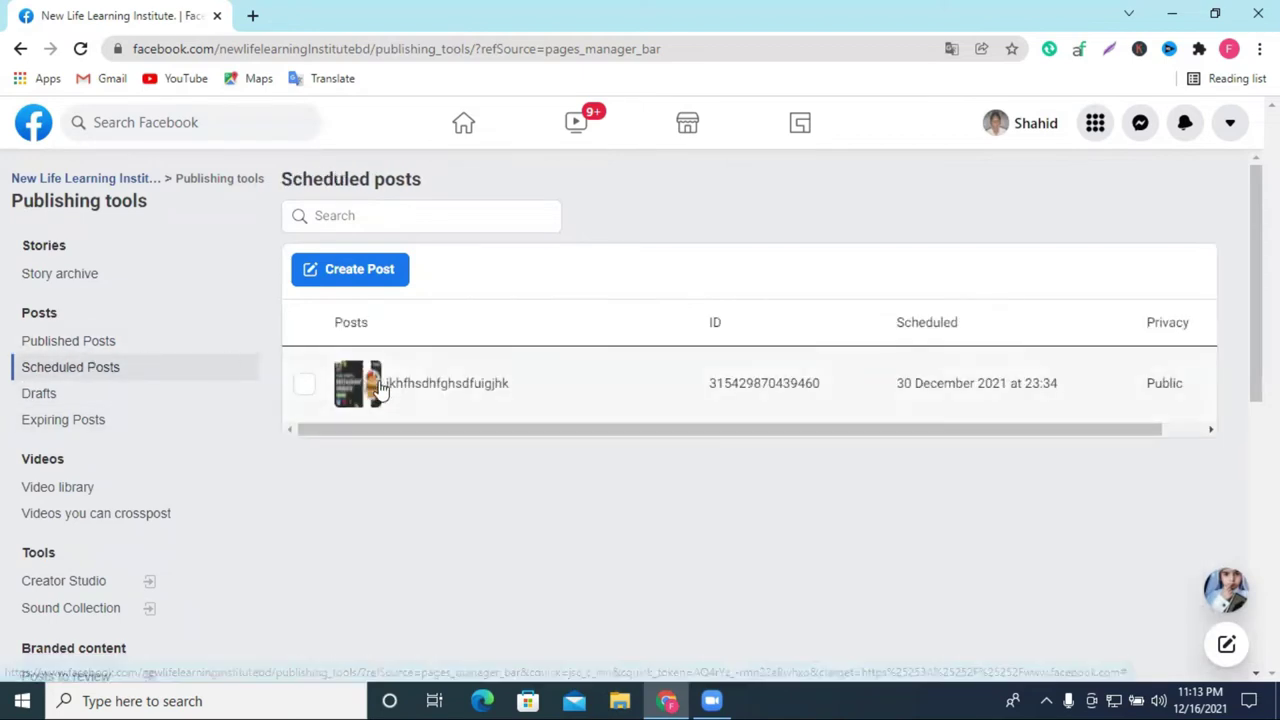
left_click(306, 390)
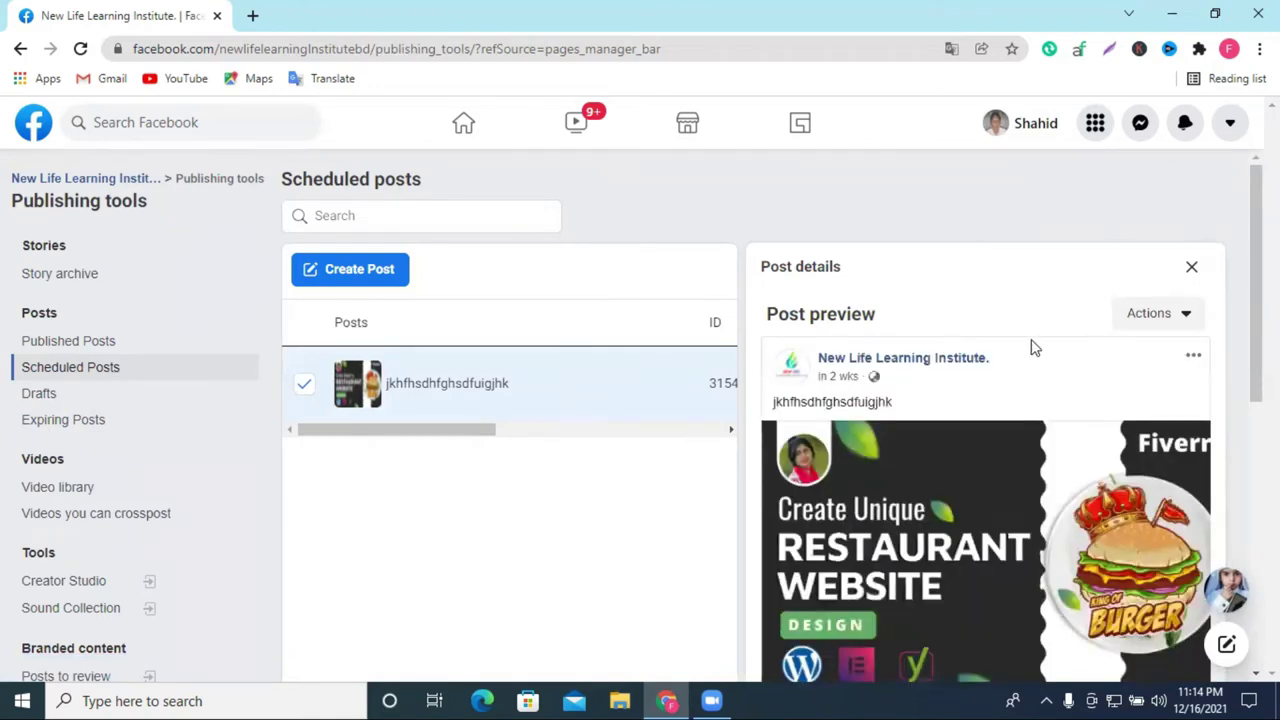
left_click(304, 394)
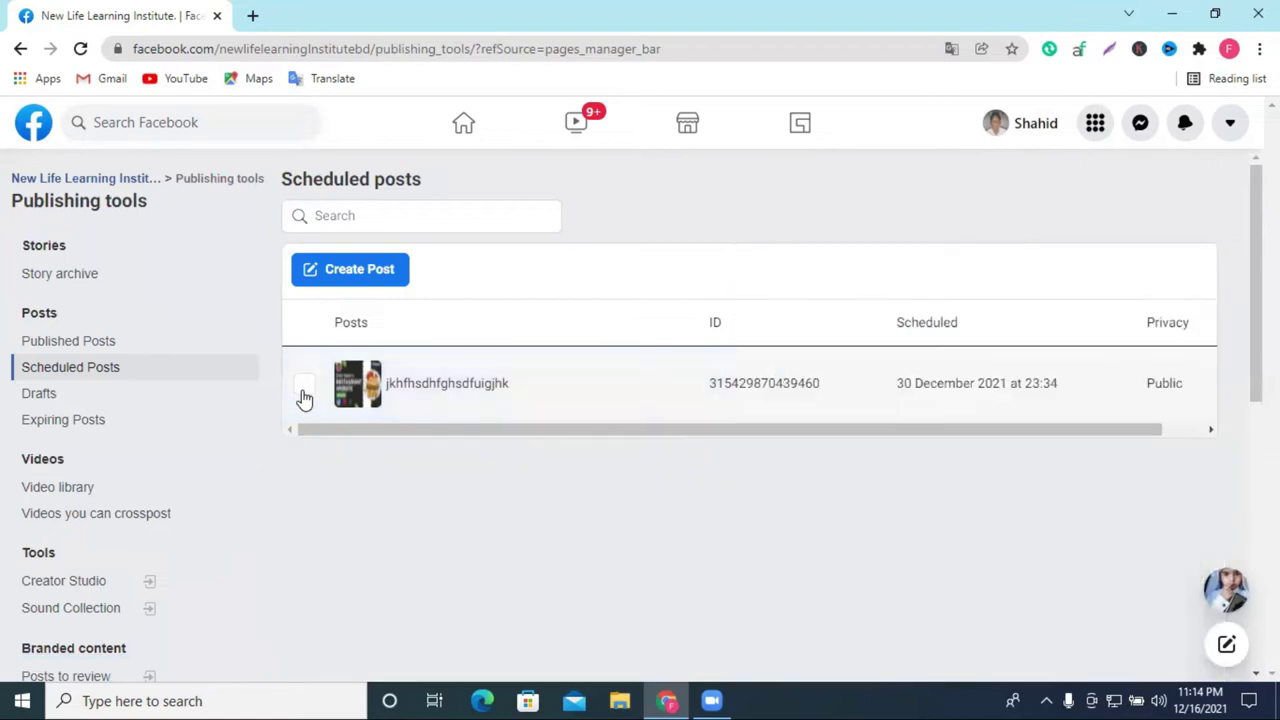
left_click(306, 390)
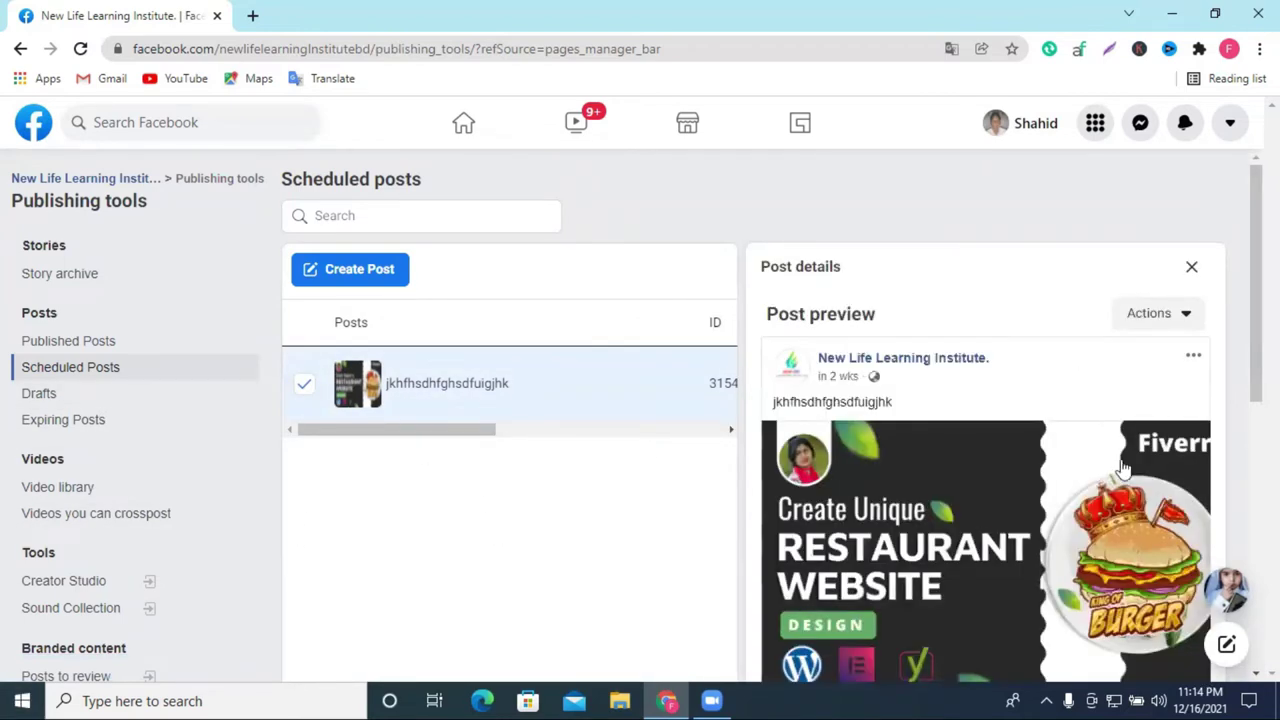
scroll(914, 508, "down", 3)
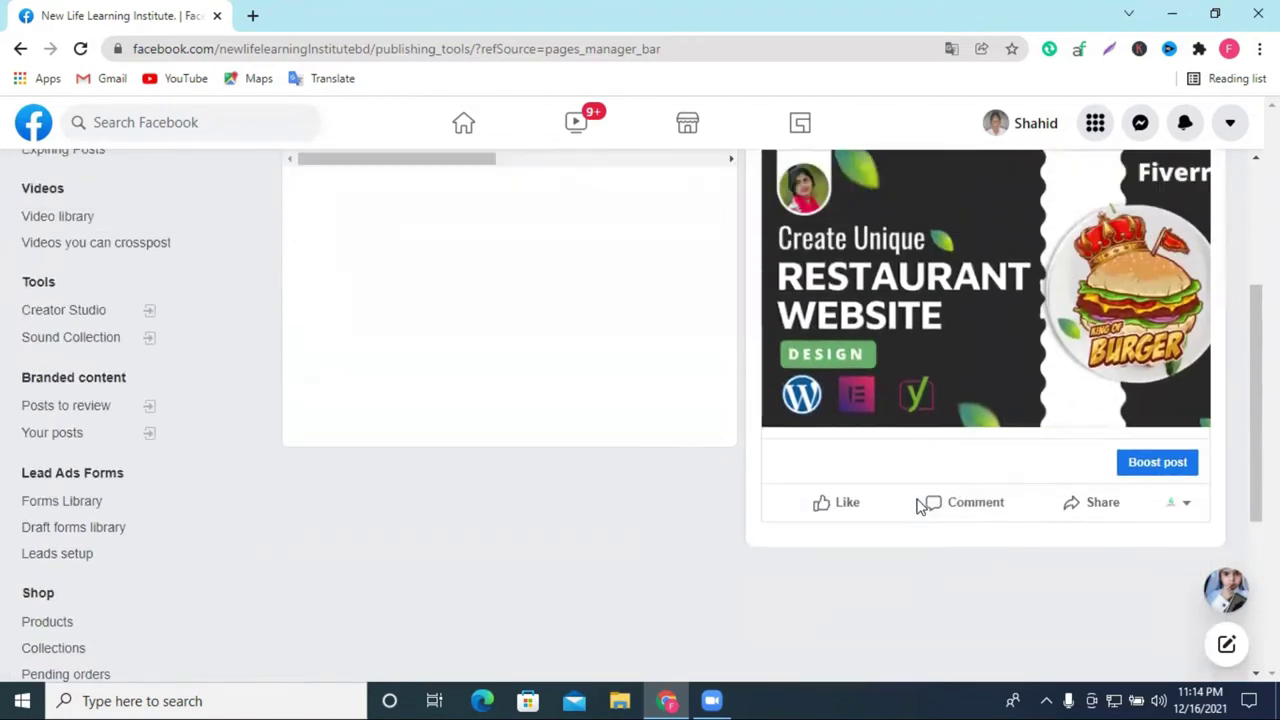
scroll(920, 508, "up", 3)
left_click(1195, 360)
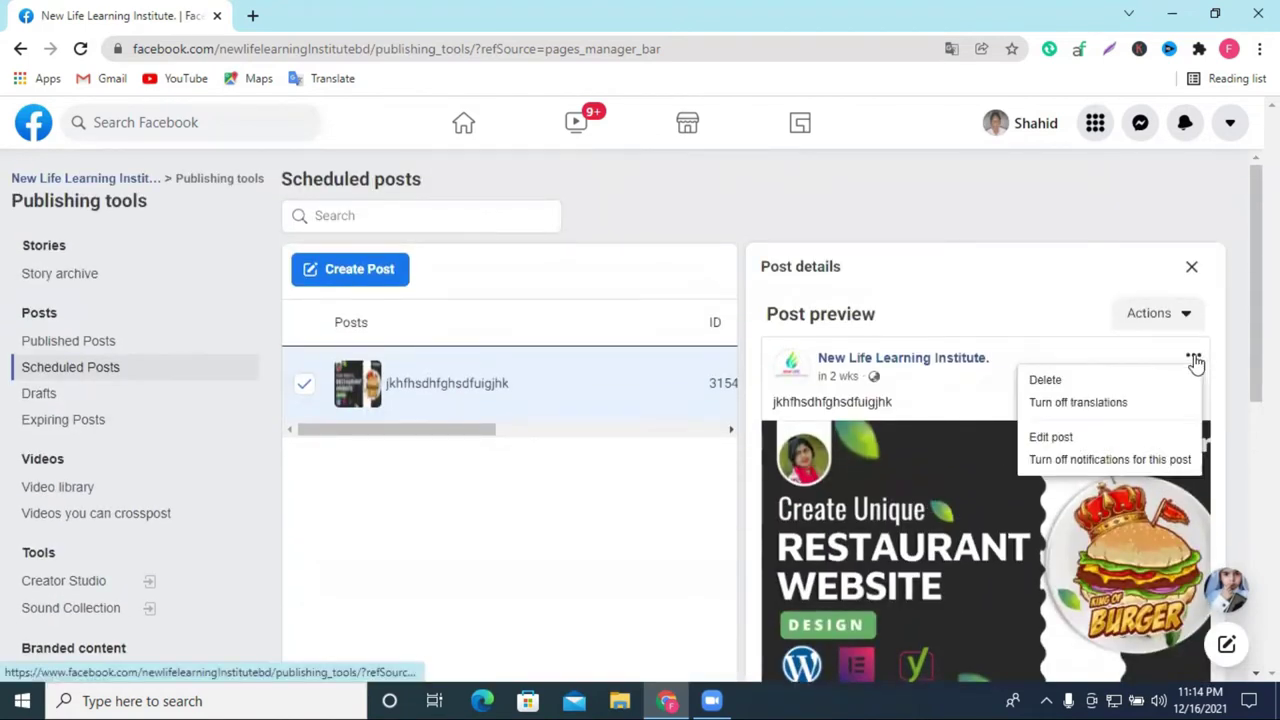
left_click(1050, 437)
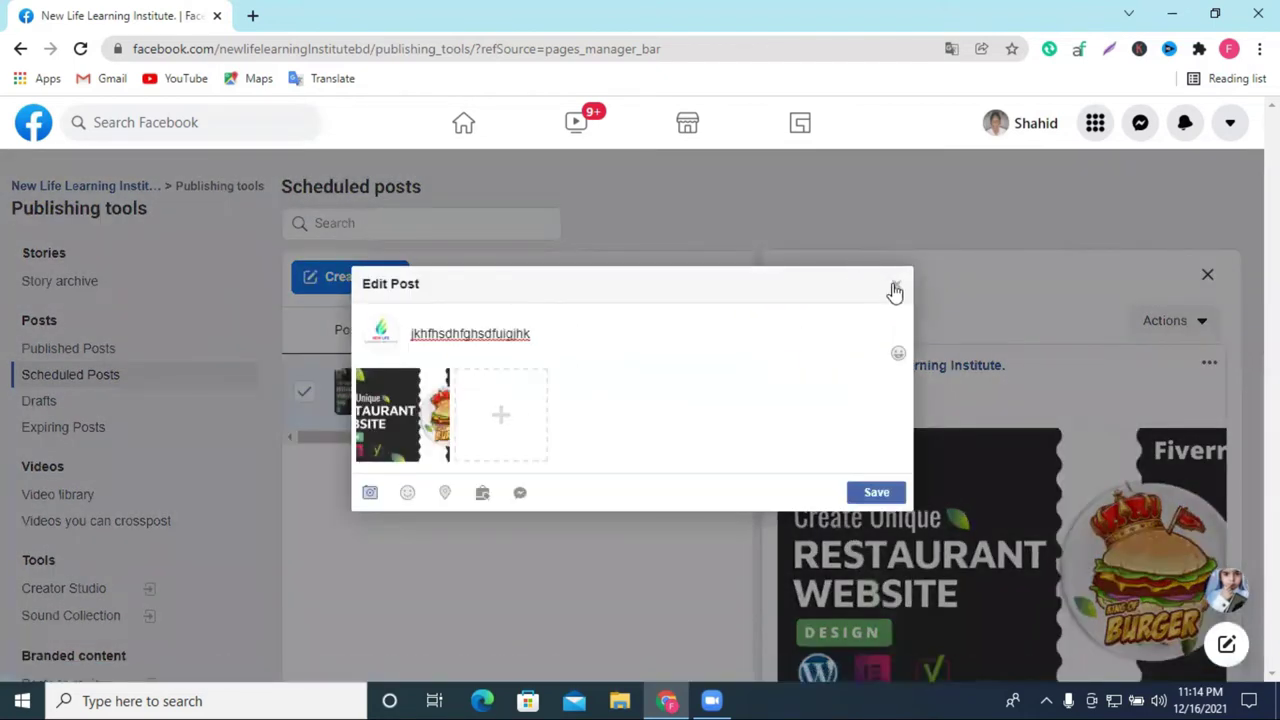
left_click(895, 289)
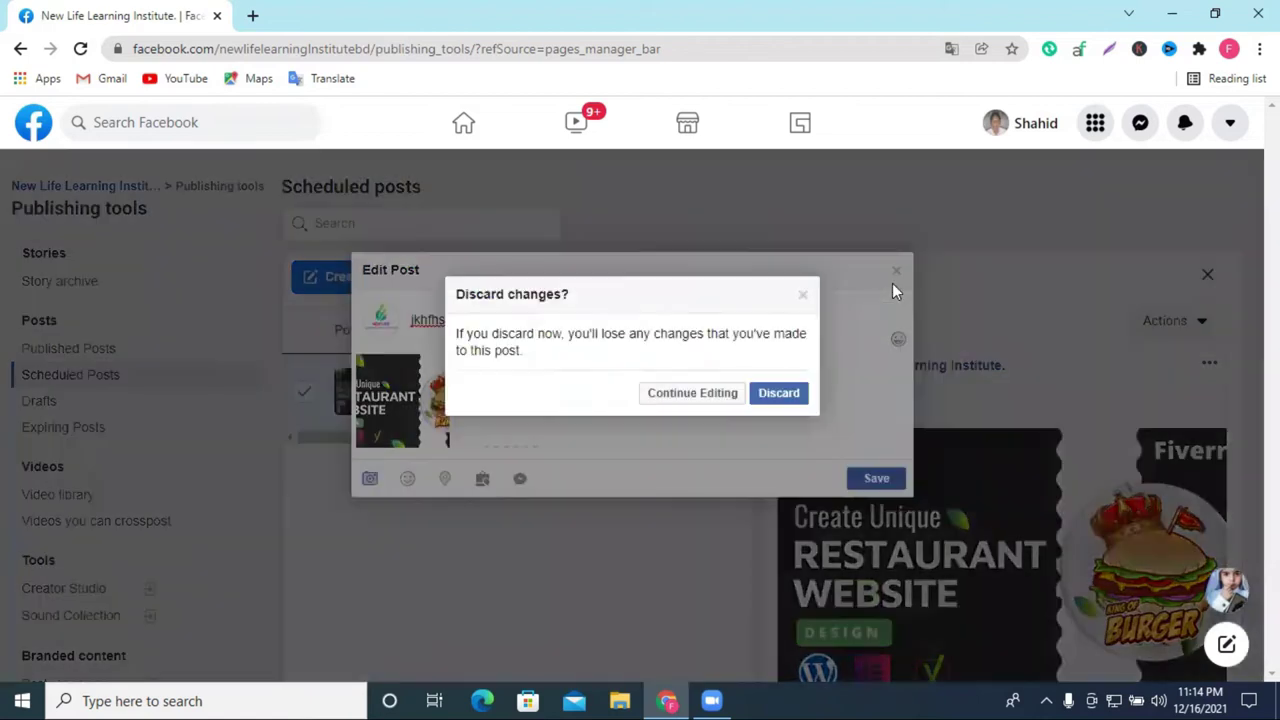
left_click(716, 393)
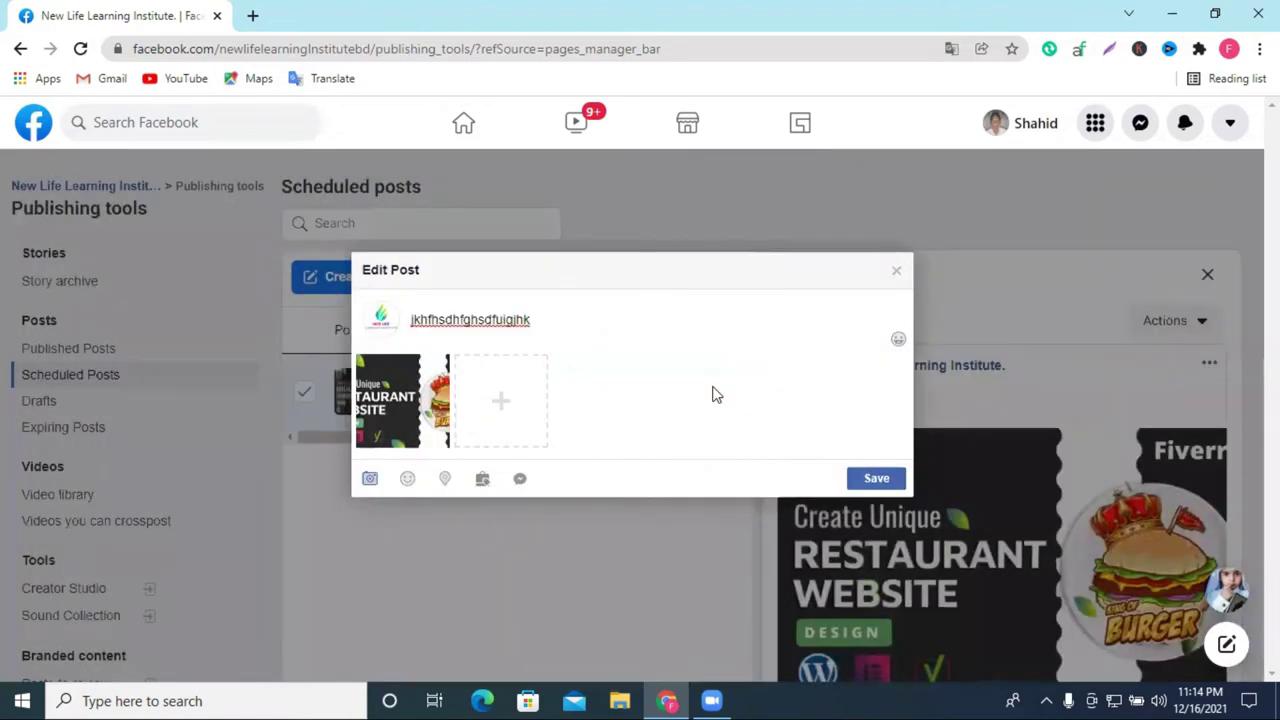
left_click(895, 276)
left_click(768, 392)
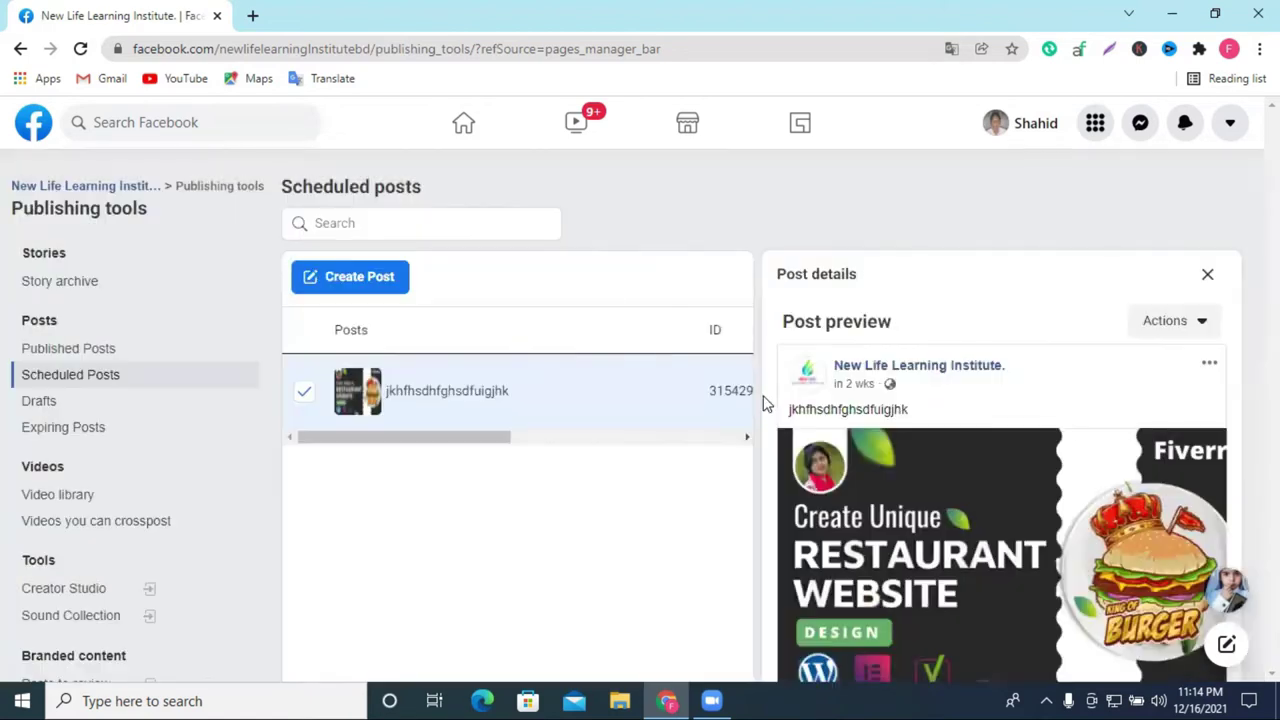
left_click(1194, 360)
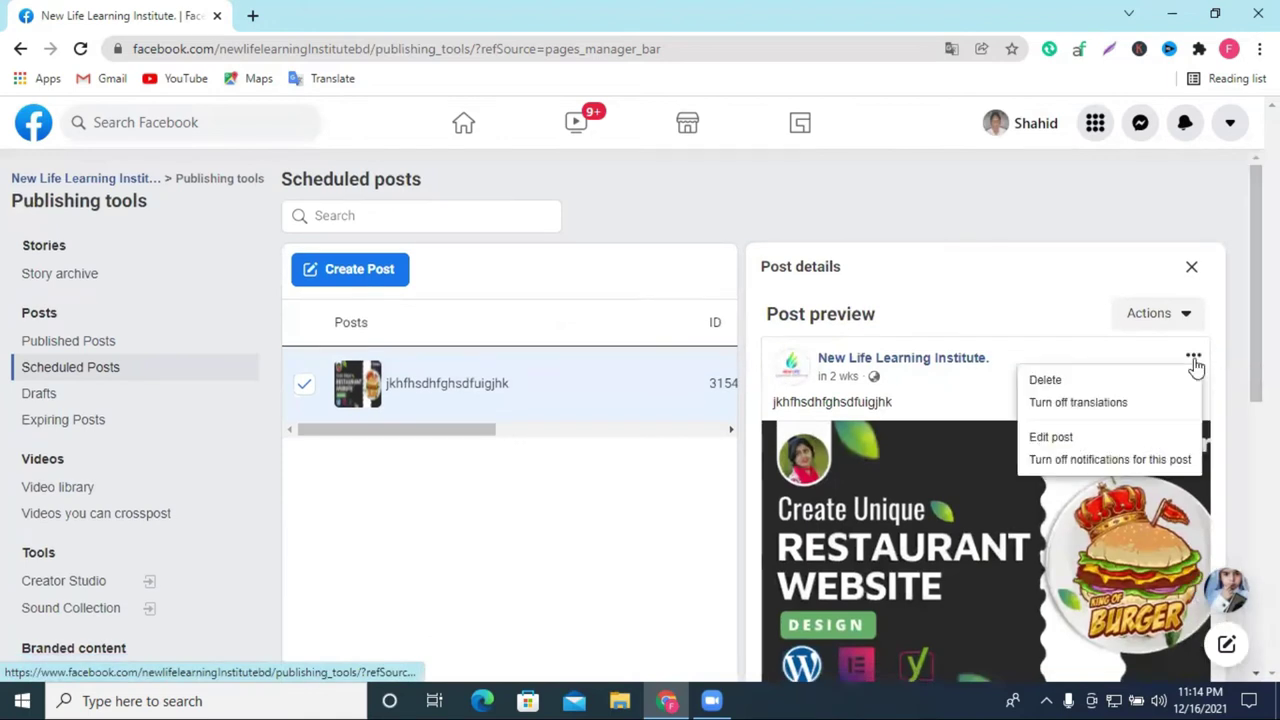
Delete the restaurant website post, close Post details, and refresh Scheduled Posts
left_click(1084, 377)
left_click(803, 385)
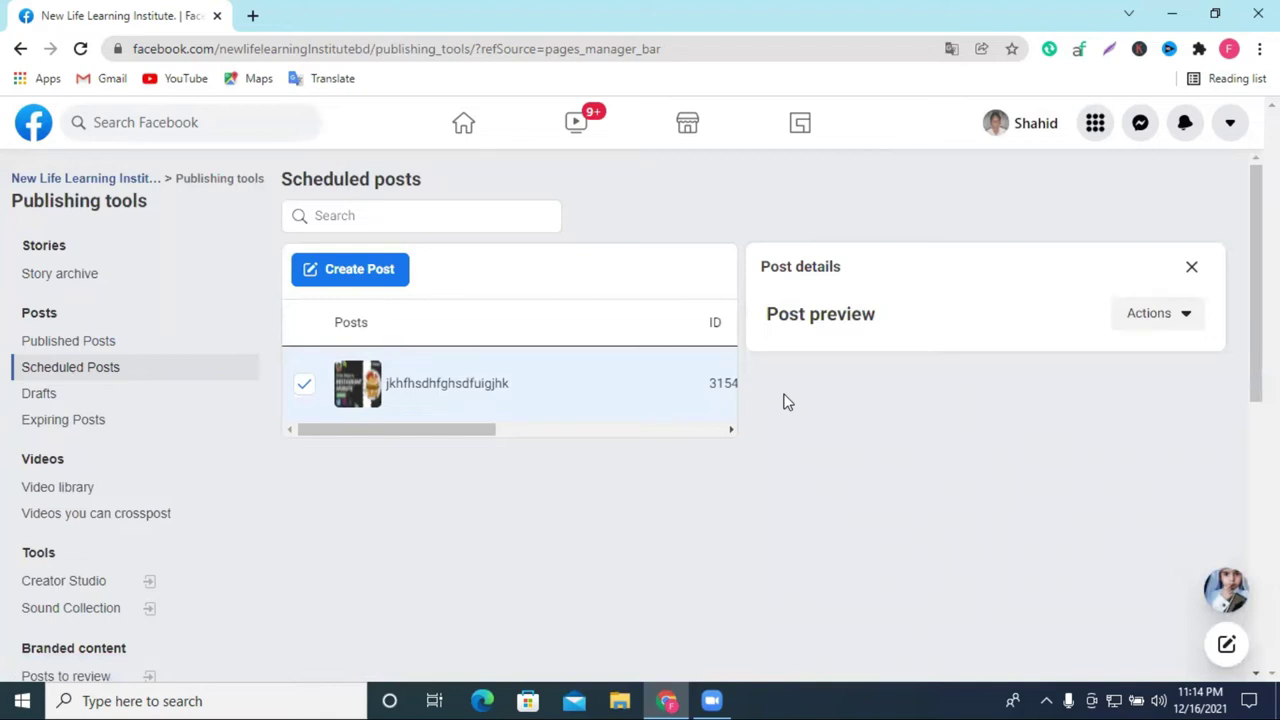
left_click(1191, 270)
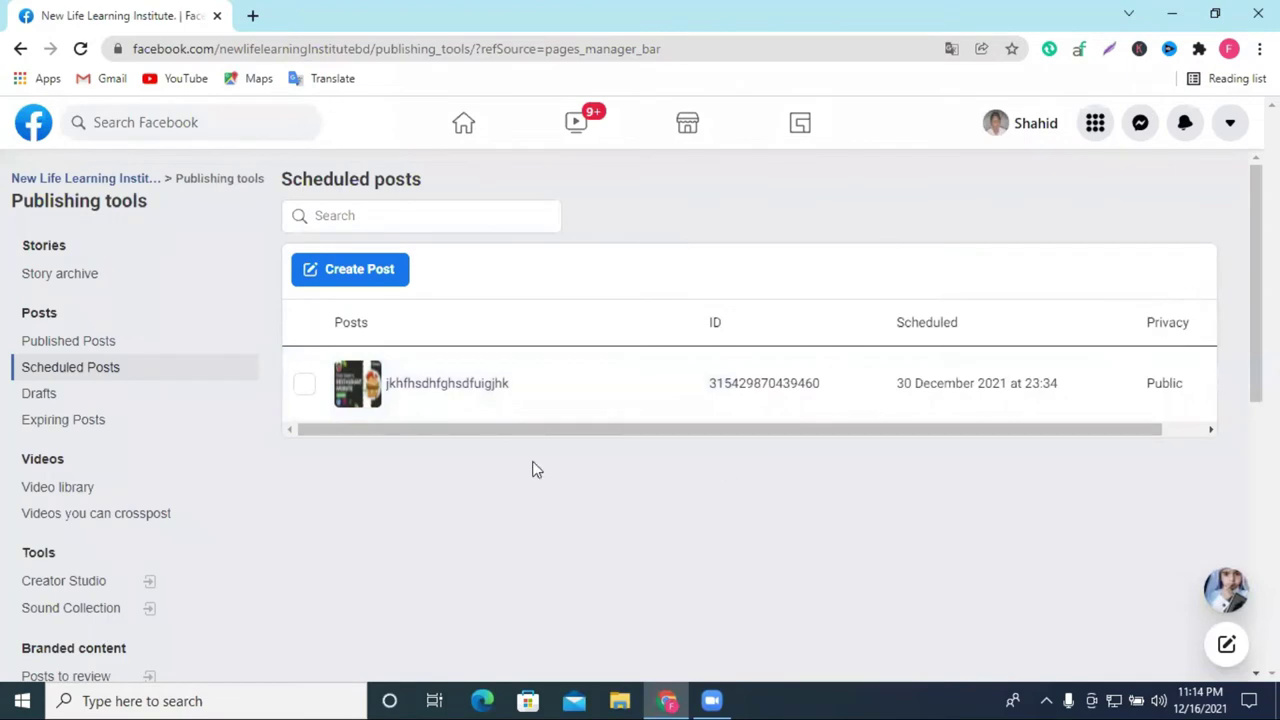
left_click(60, 372)
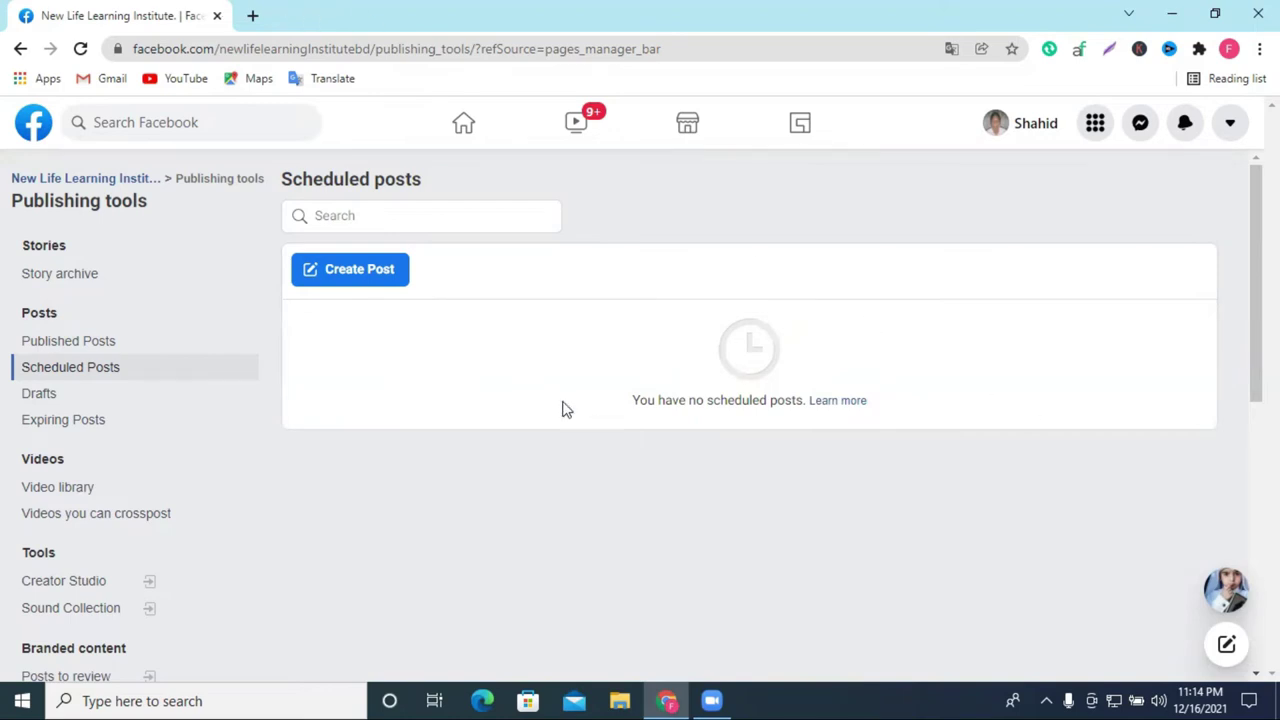
Search Google for 'social media manage tools' in a new browser tab
left_click(253, 17)
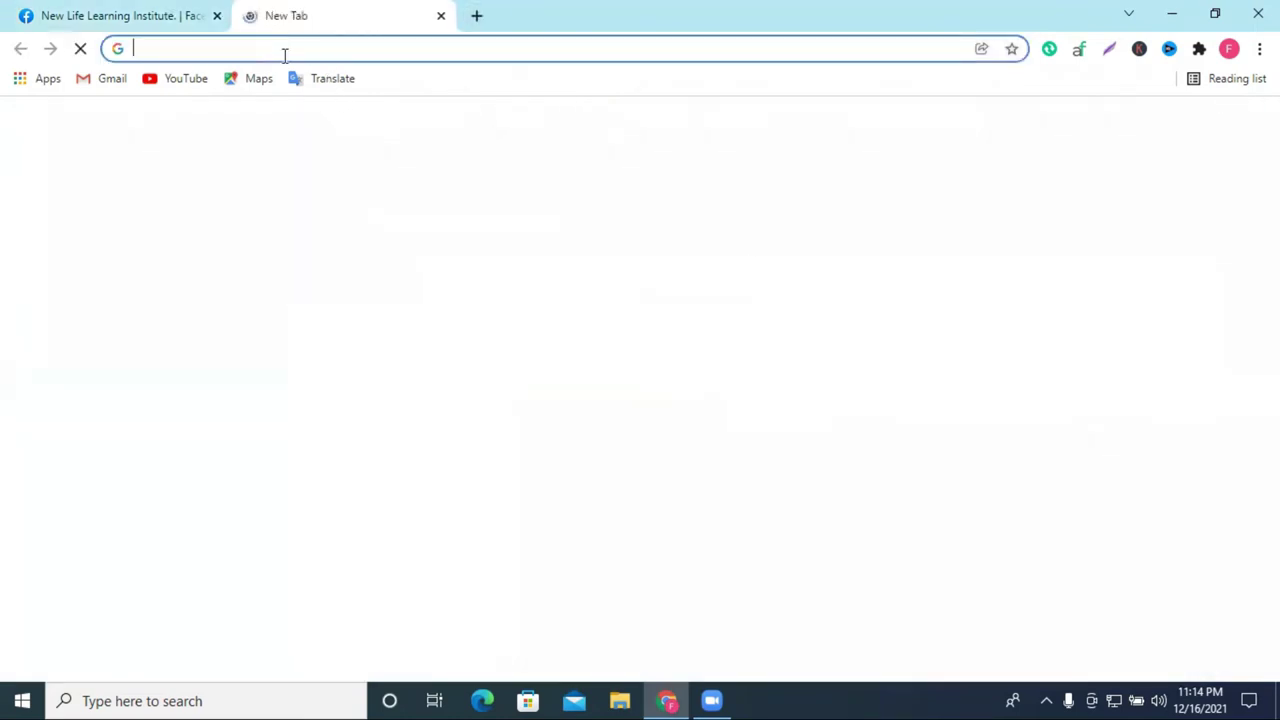
right_click(277, 49)
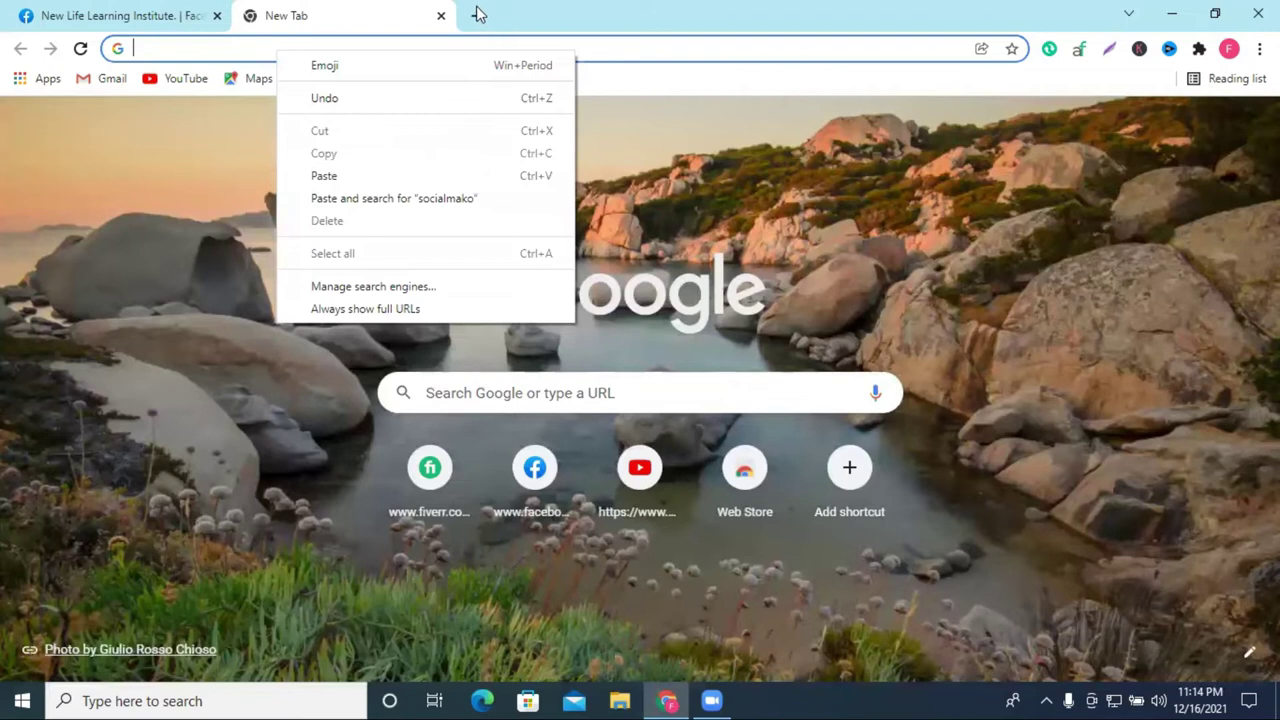
left_click(477, 15)
left_click(421, 50)
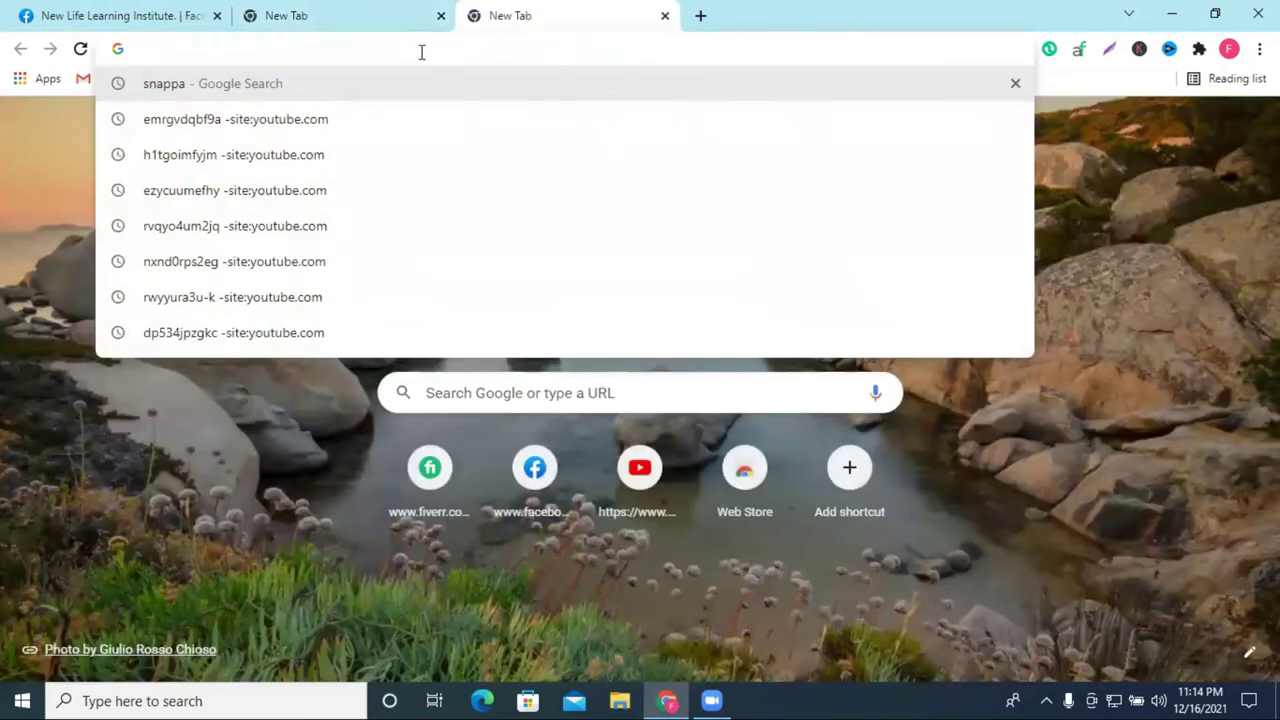
type("social media ")
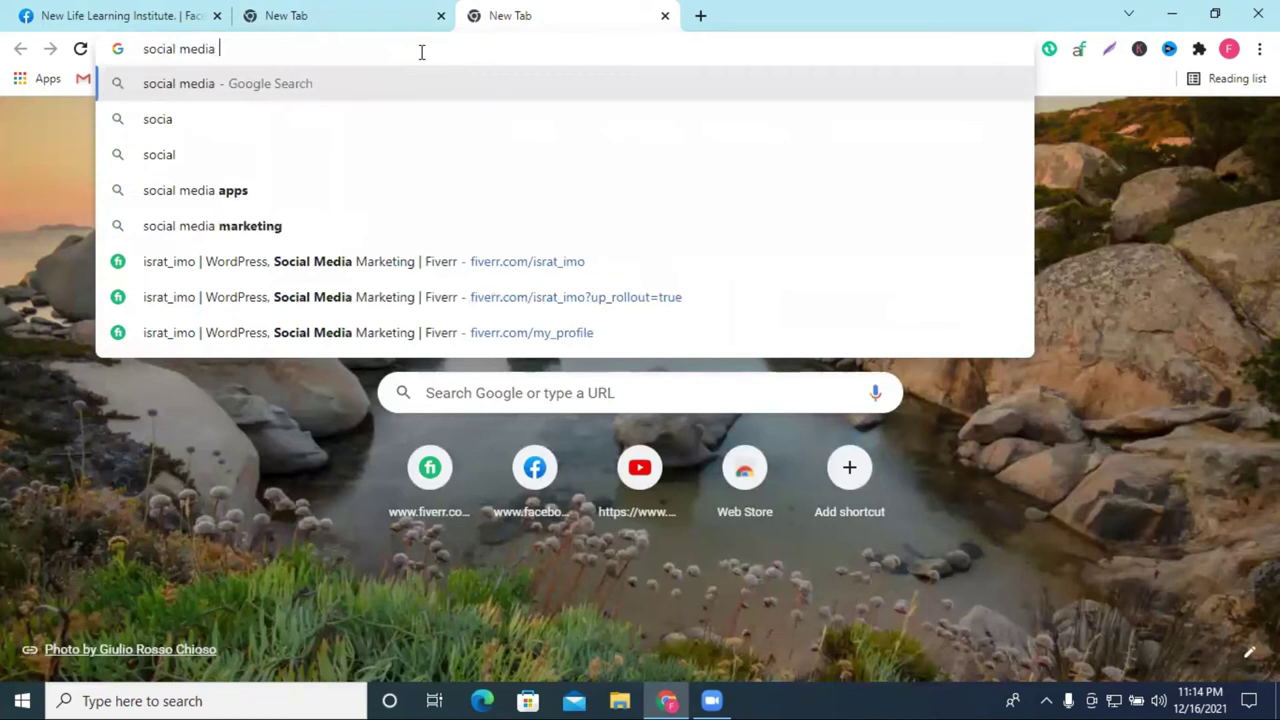
type("mana")
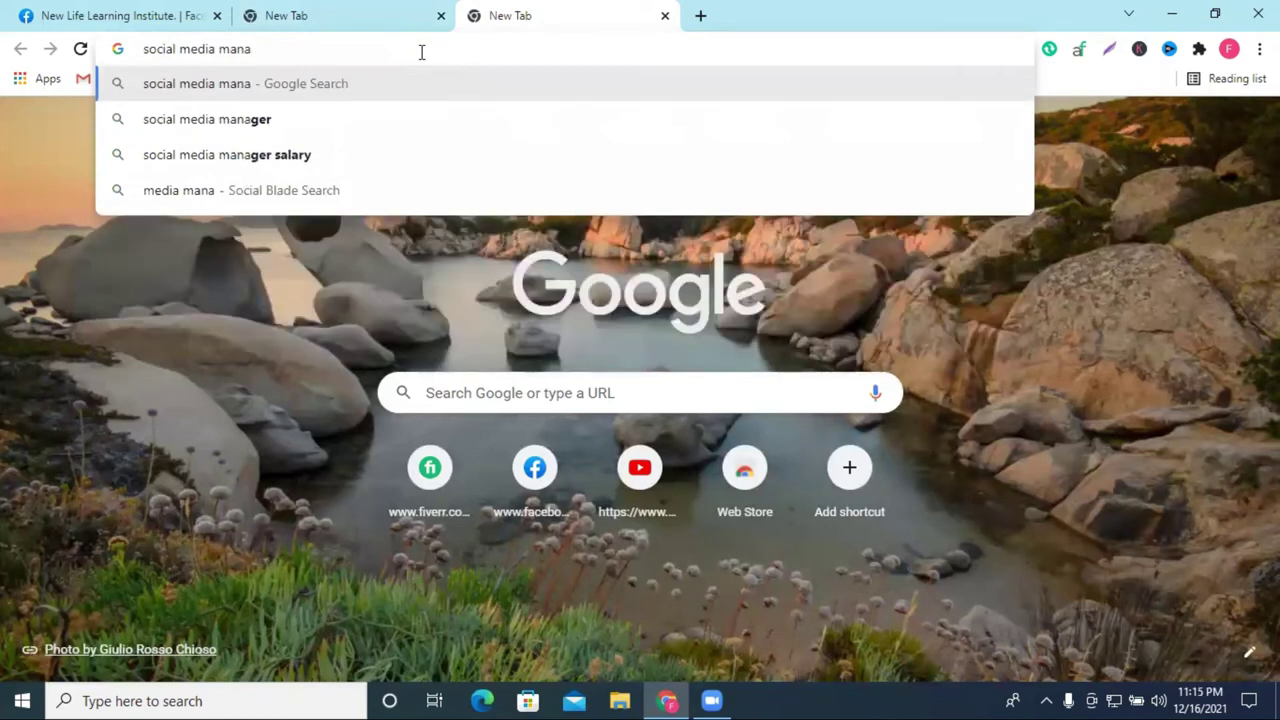
type("ge tools")
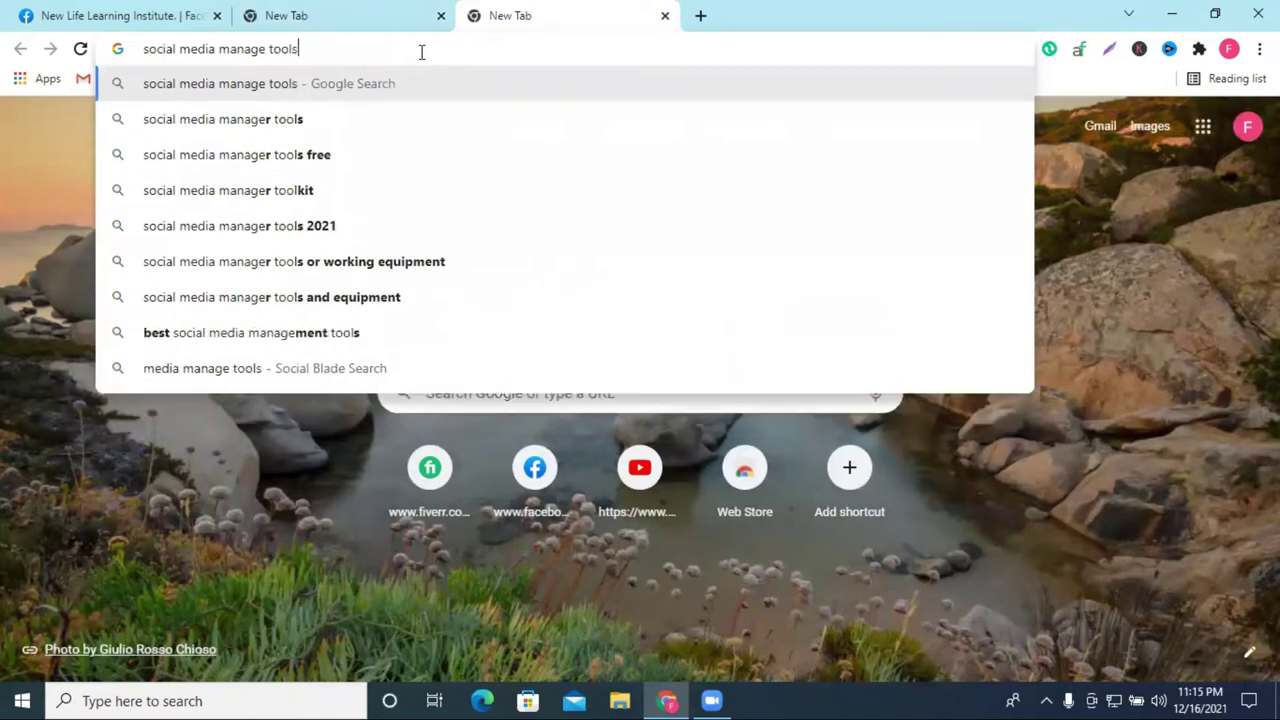
key("Return")
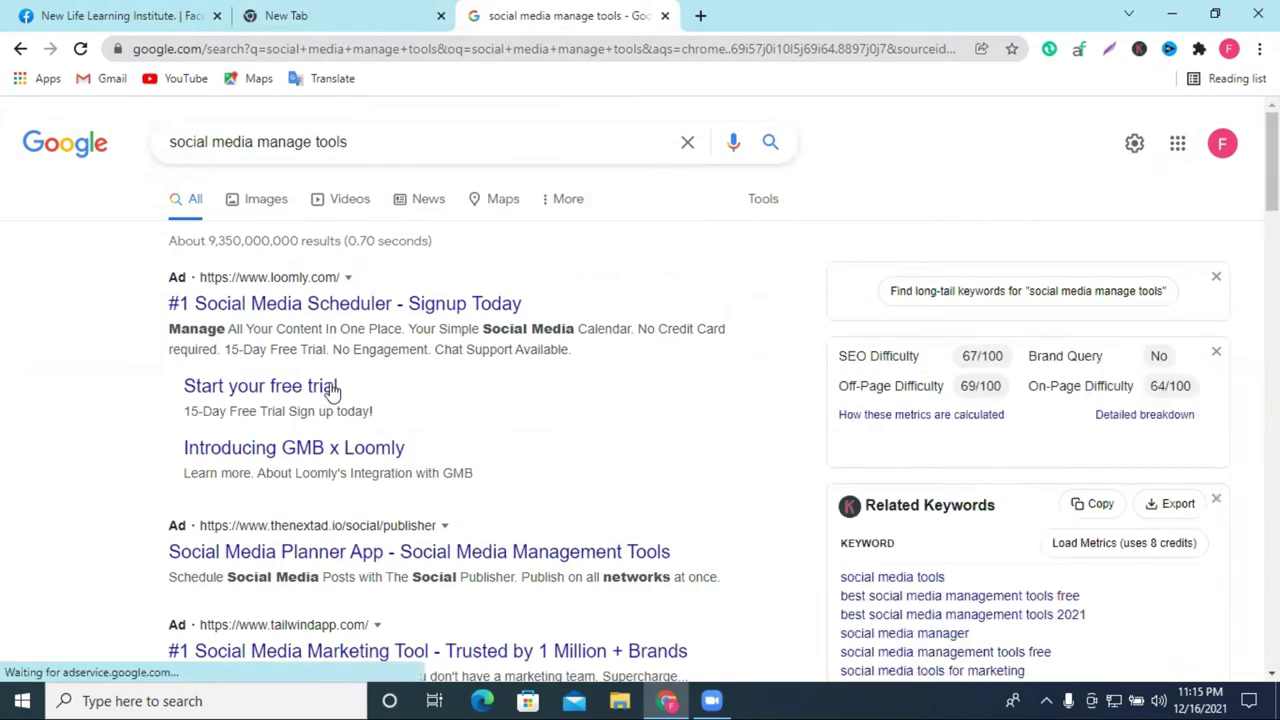
Scroll the results and open Buffer's article on the 25 top social media management tools
scroll(433, 404, "down", 2)
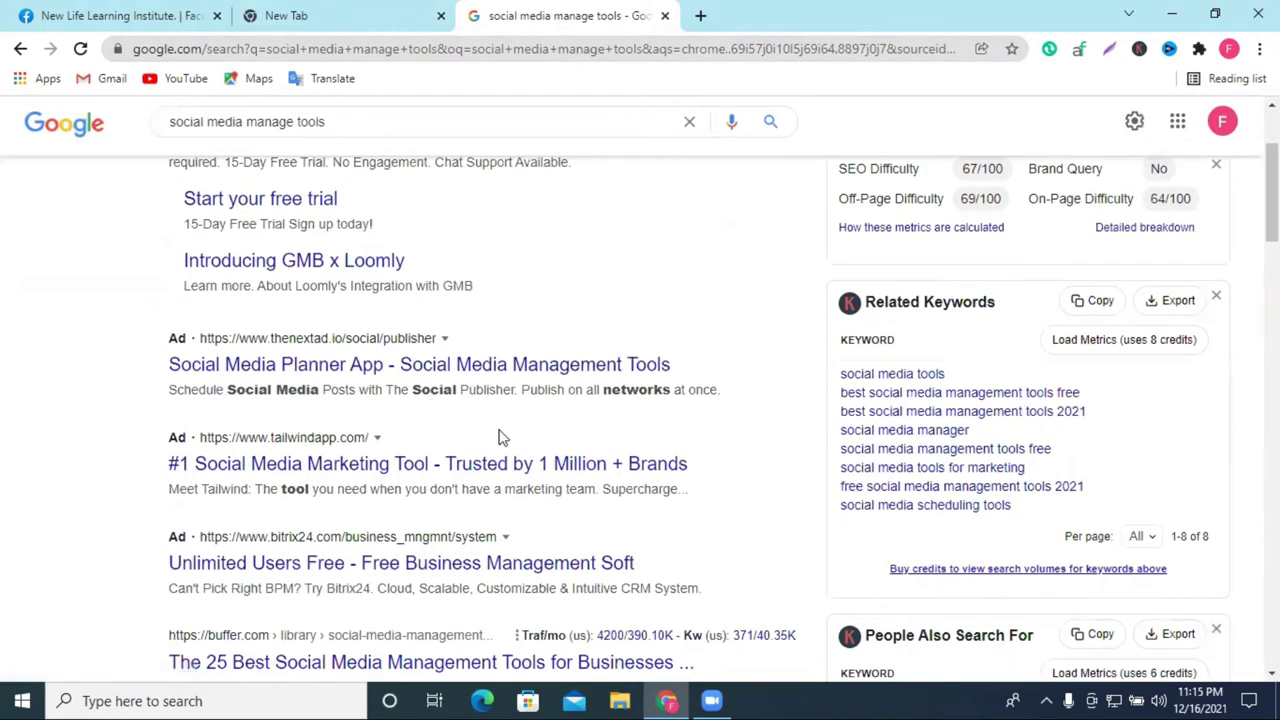
scroll(405, 425, "down", 3)
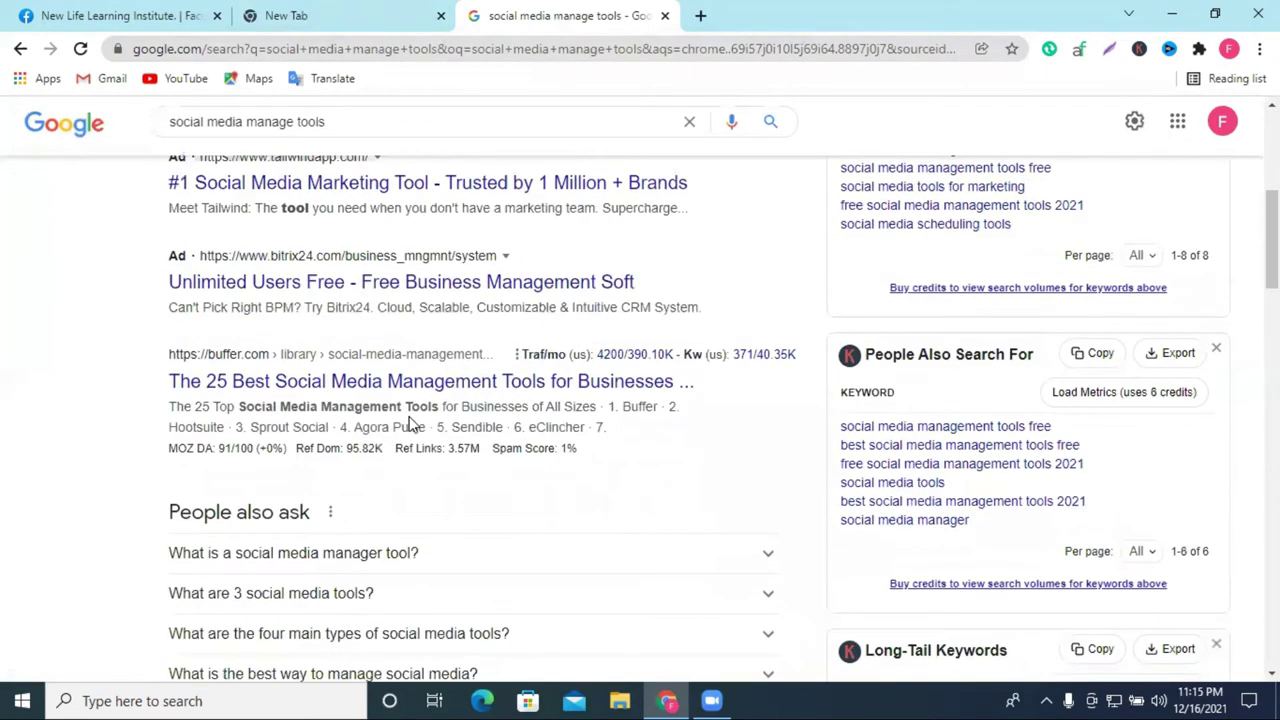
left_click(425, 387)
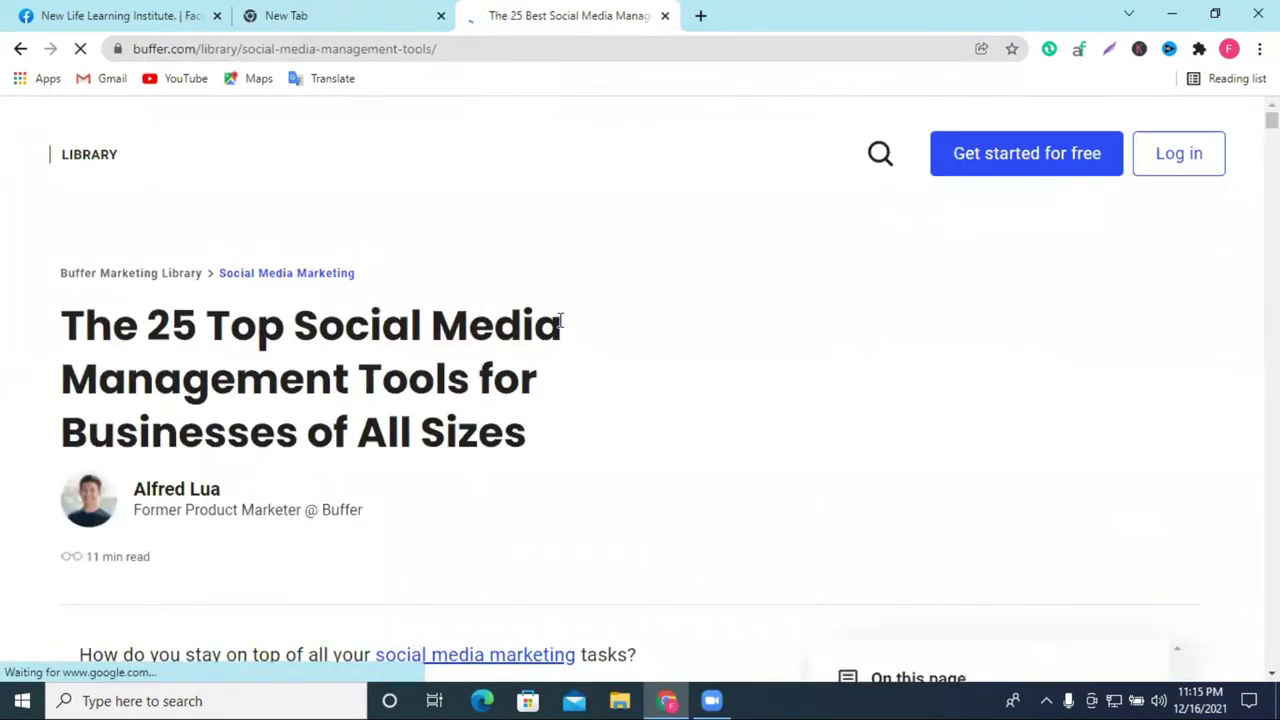
Jump to the Hootsuite entry in Buffer's top-tools article, copy 'Hootsuite', and return to Facebook
scroll(557, 410, "down", 9)
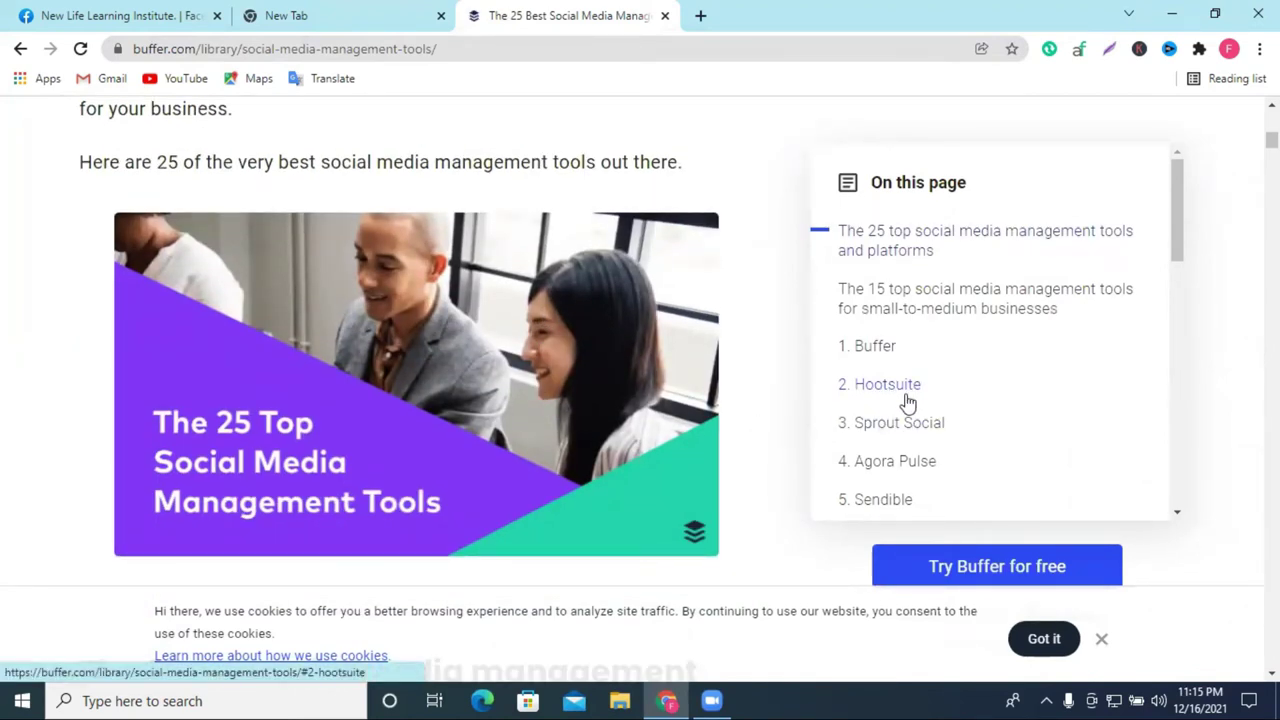
left_click_drag(930, 392, 886, 391)
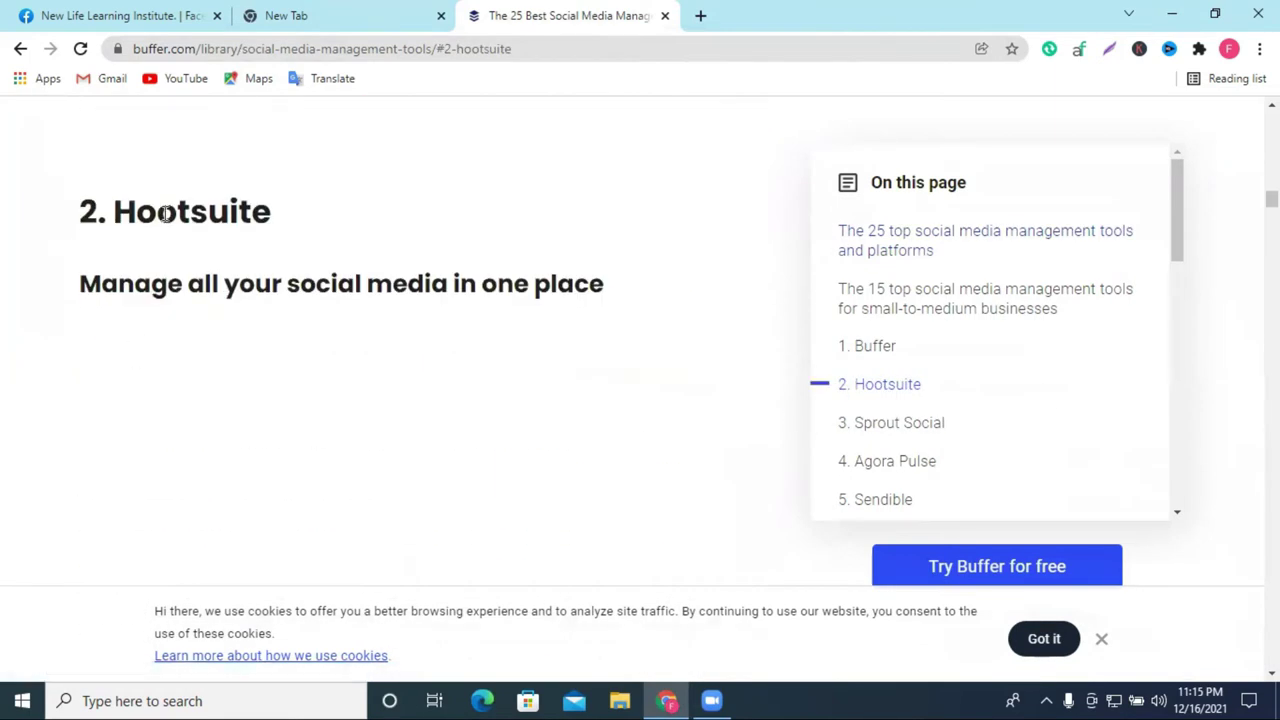
double_click(190, 214)
right_click(190, 218)
left_click(226, 232)
right_click(202, 214)
left_click(250, 226)
left_click(120, 15)
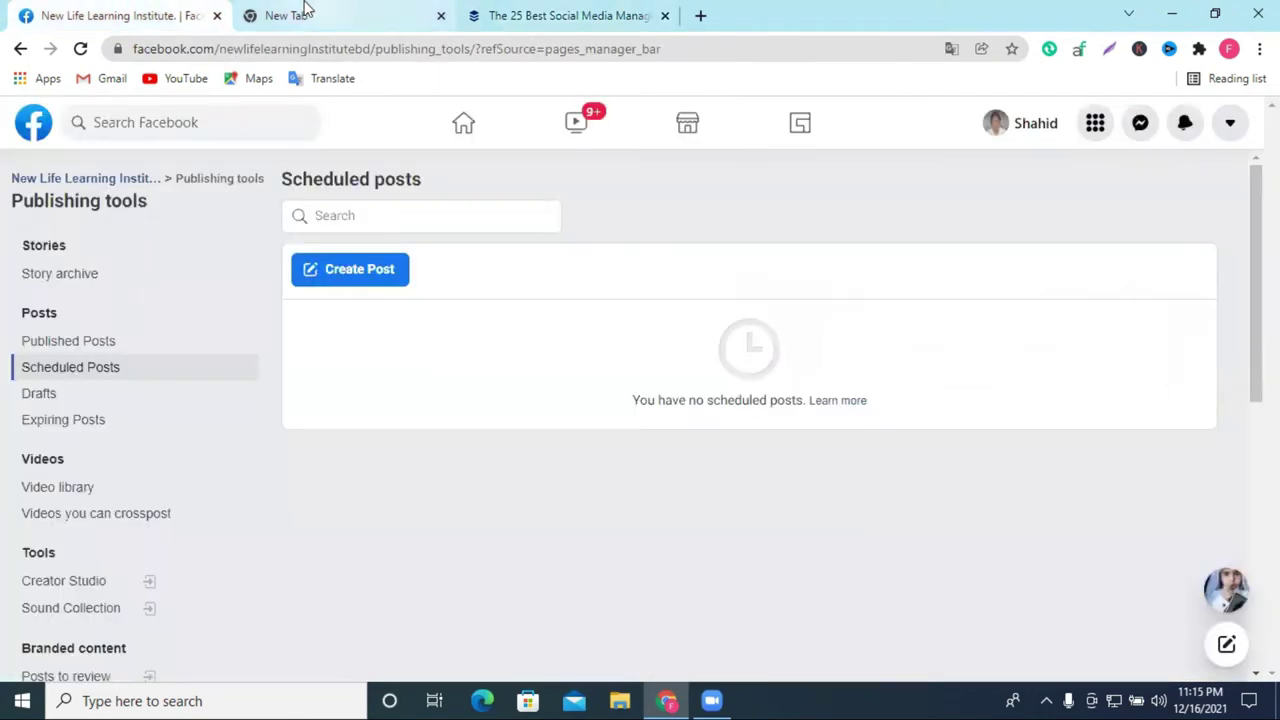
Open a new Chrome incognito window from the empty new tab
left_click(300, 15)
left_click(1260, 48)
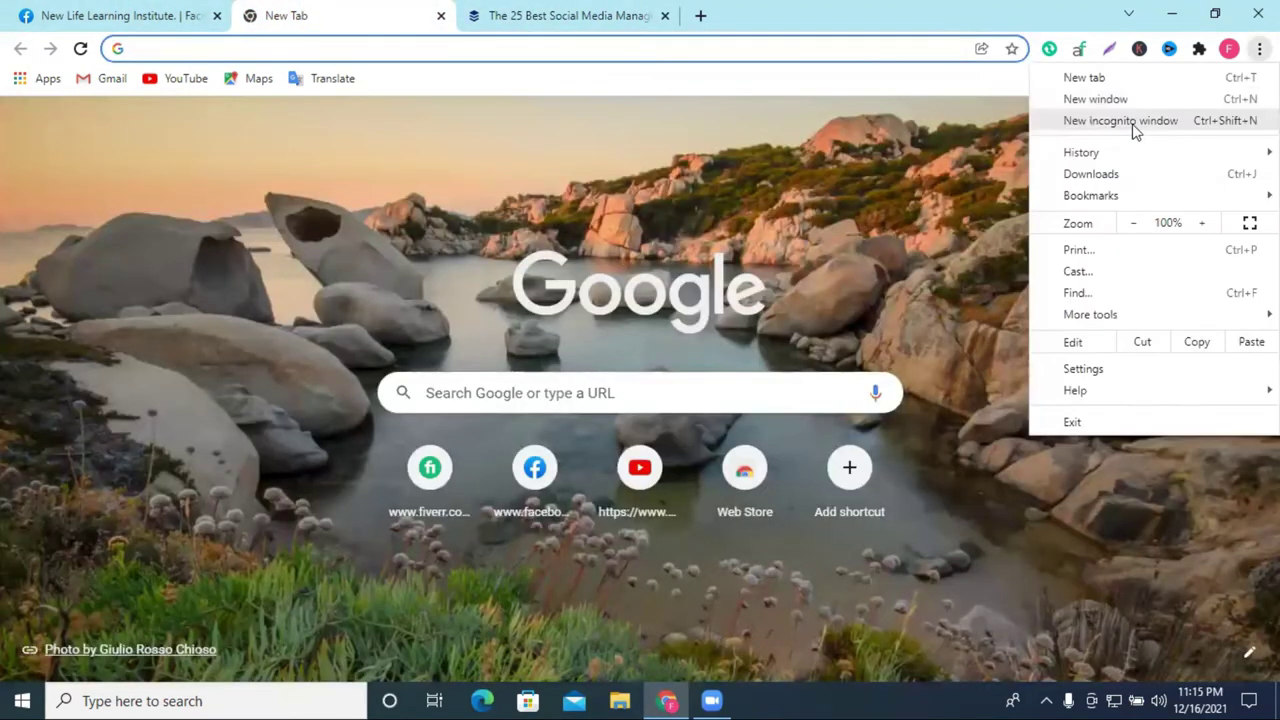
left_click(1120, 120)
Go to fiverr.com in the incognito window, clearing the autocompleted suggestions
type("s")
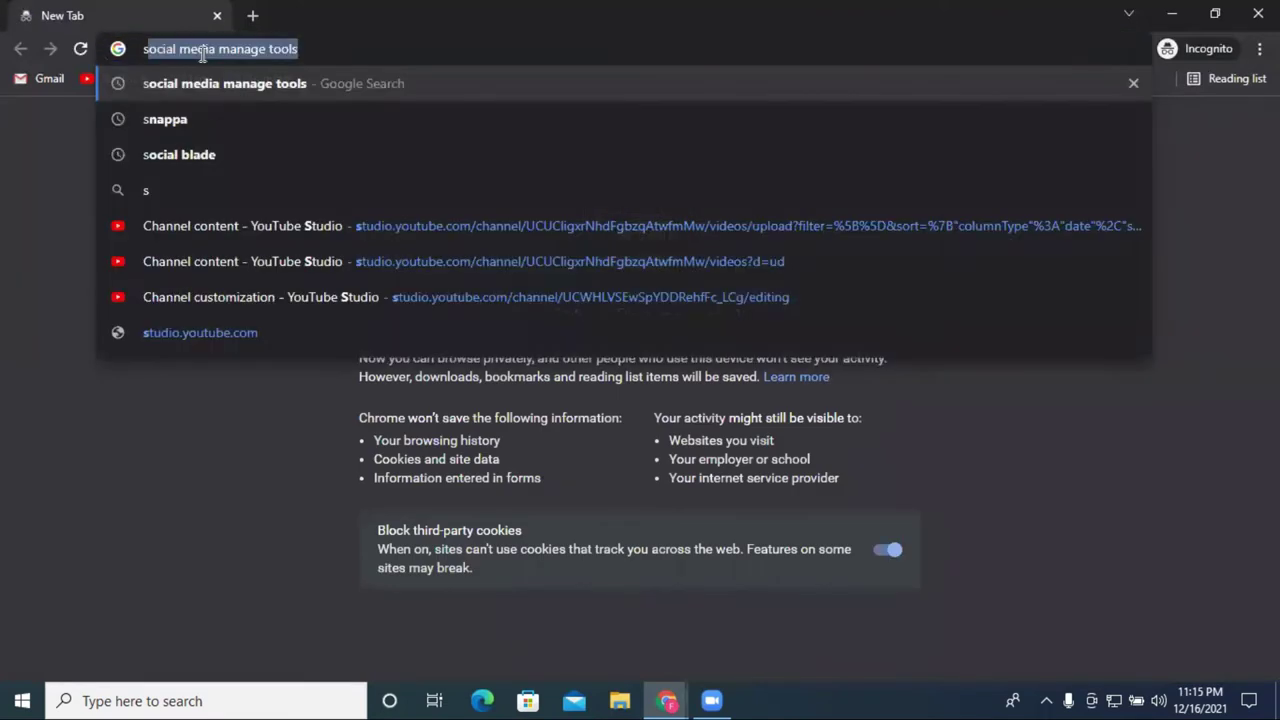
key("BackSpace")
key("BackSpace")
type("fiverr")
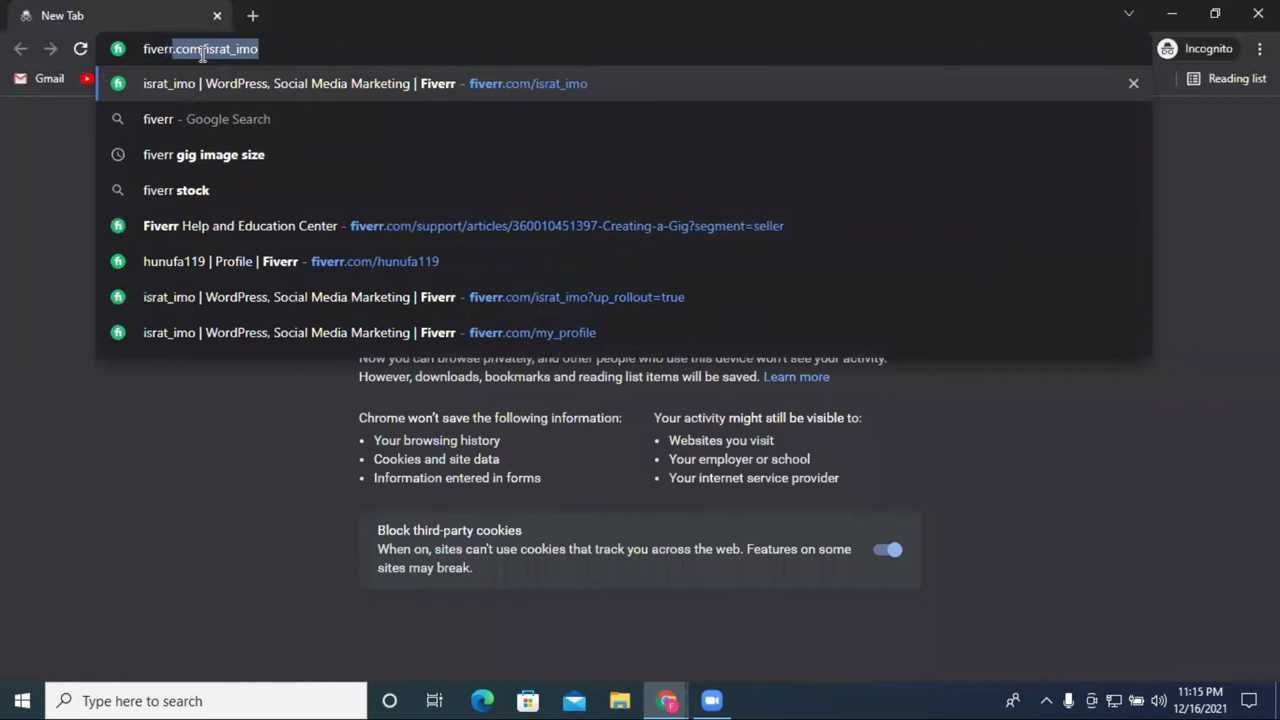
type(".com")
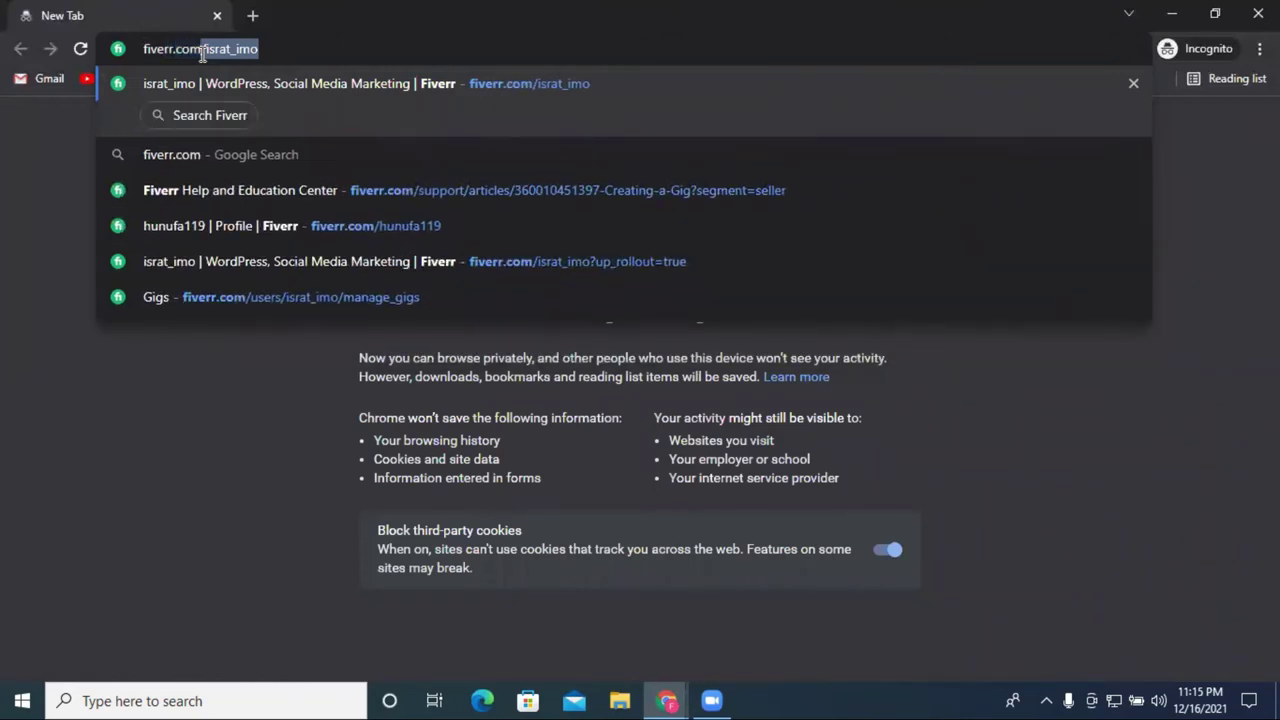
key("BackSpace")
key("Return")
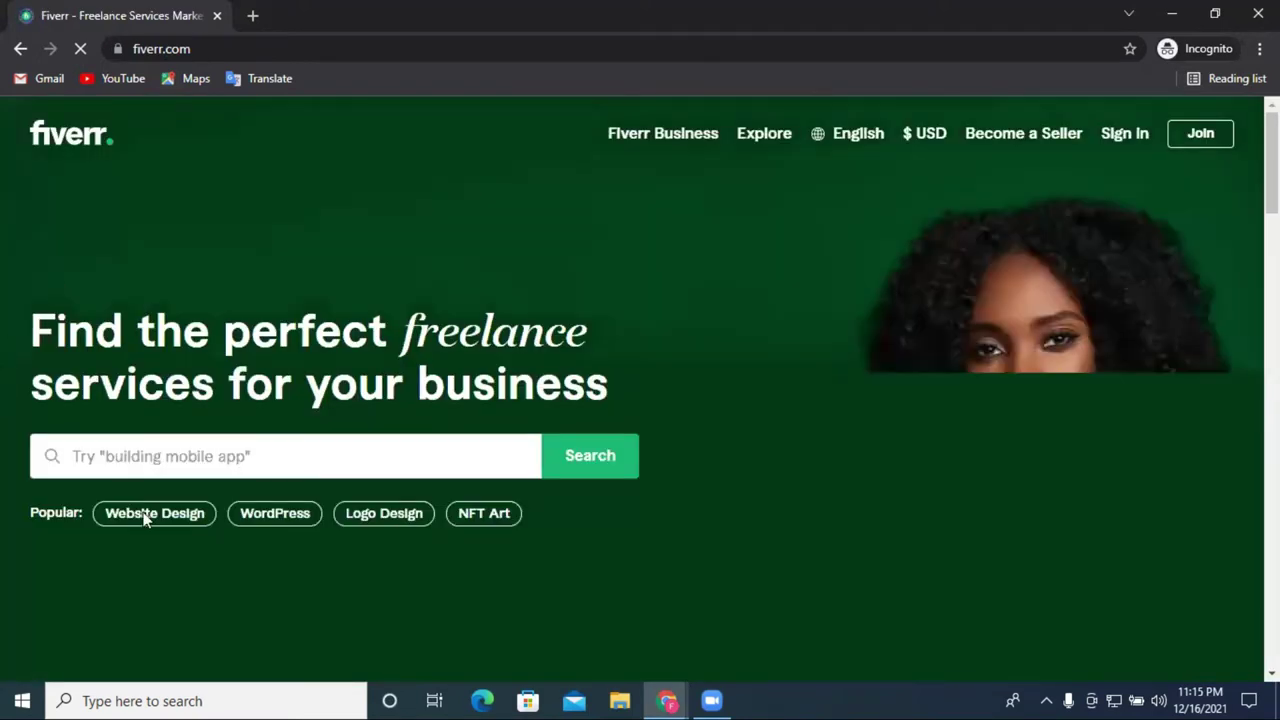
Search Fiverr for 'Hootsuite' services
left_click(217, 456)
type("Hootsuite")
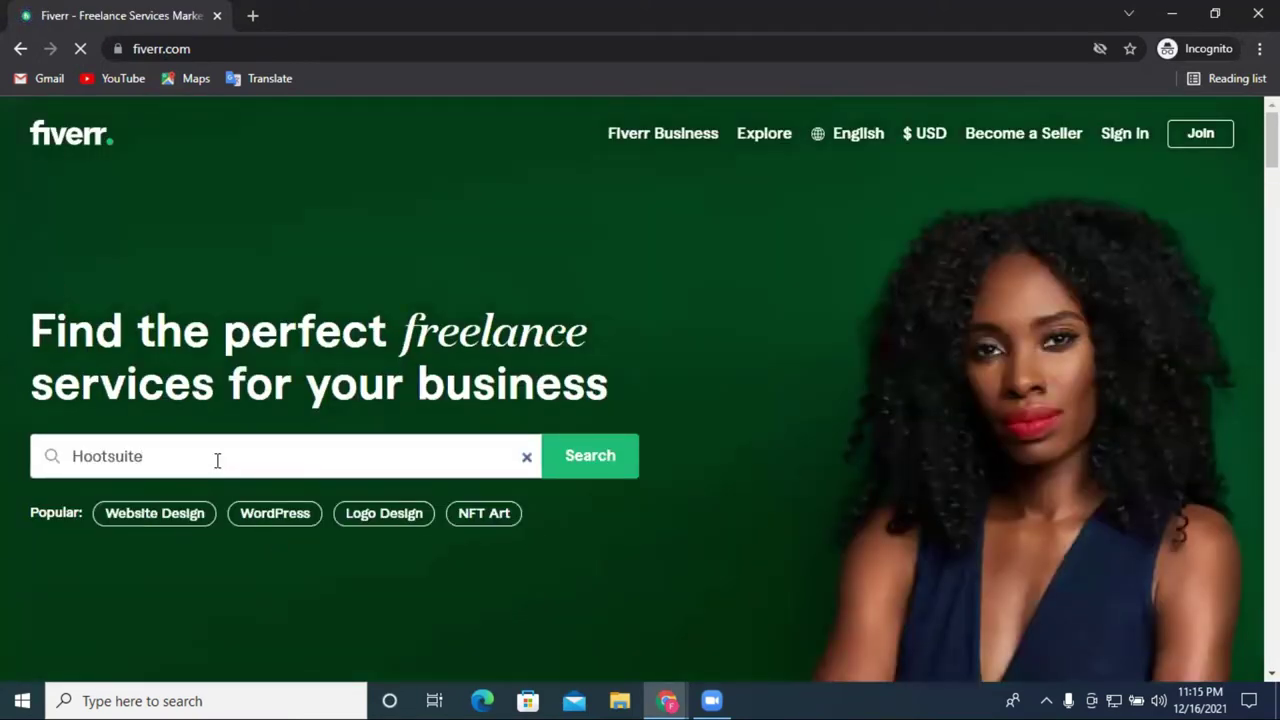
key("Return")
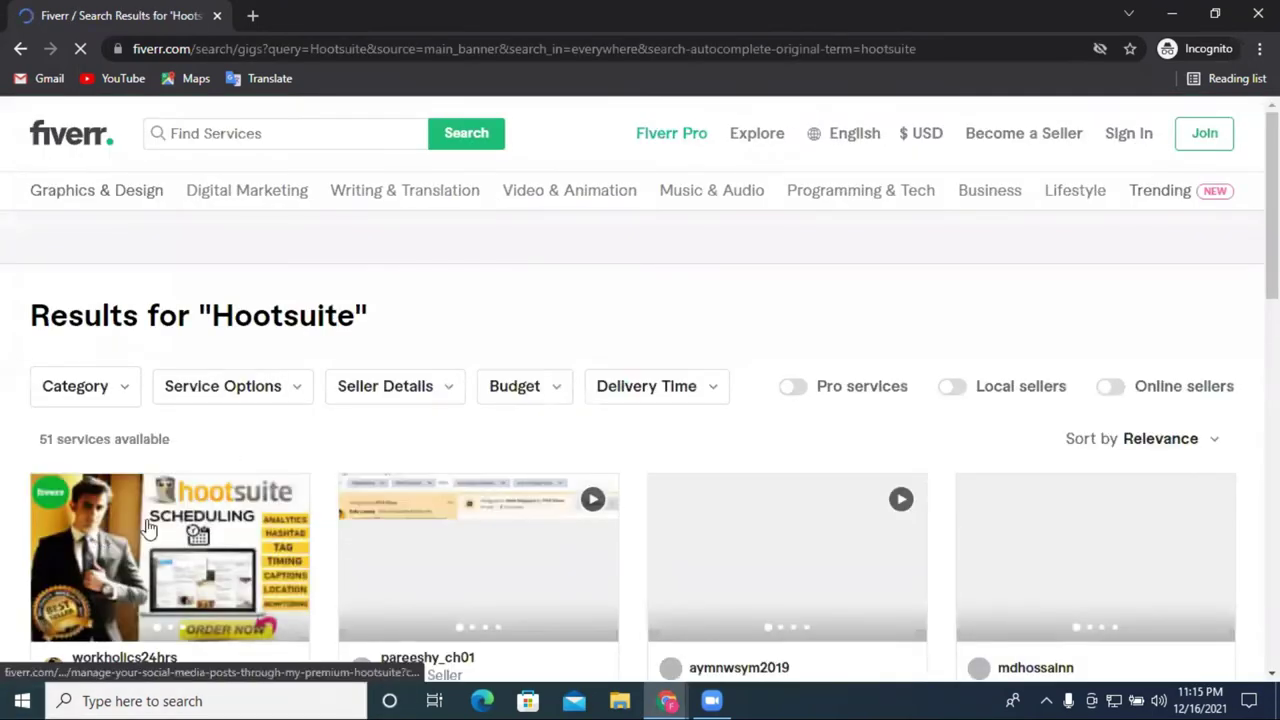
Browse the Hootsuite gig results, checking how many services are listed
double_click(45, 439)
scroll(700, 440, "down", 1)
scroll(500, 460, "down", 2)
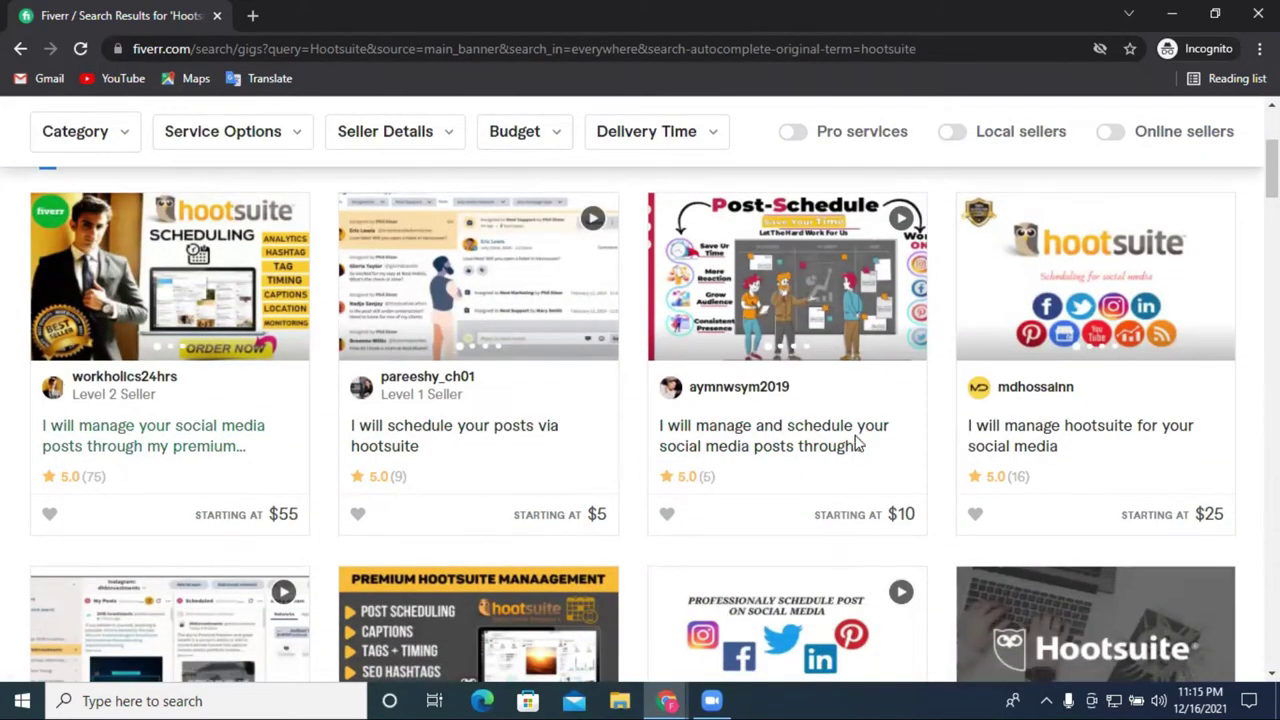
scroll(995, 483, "down", 3)
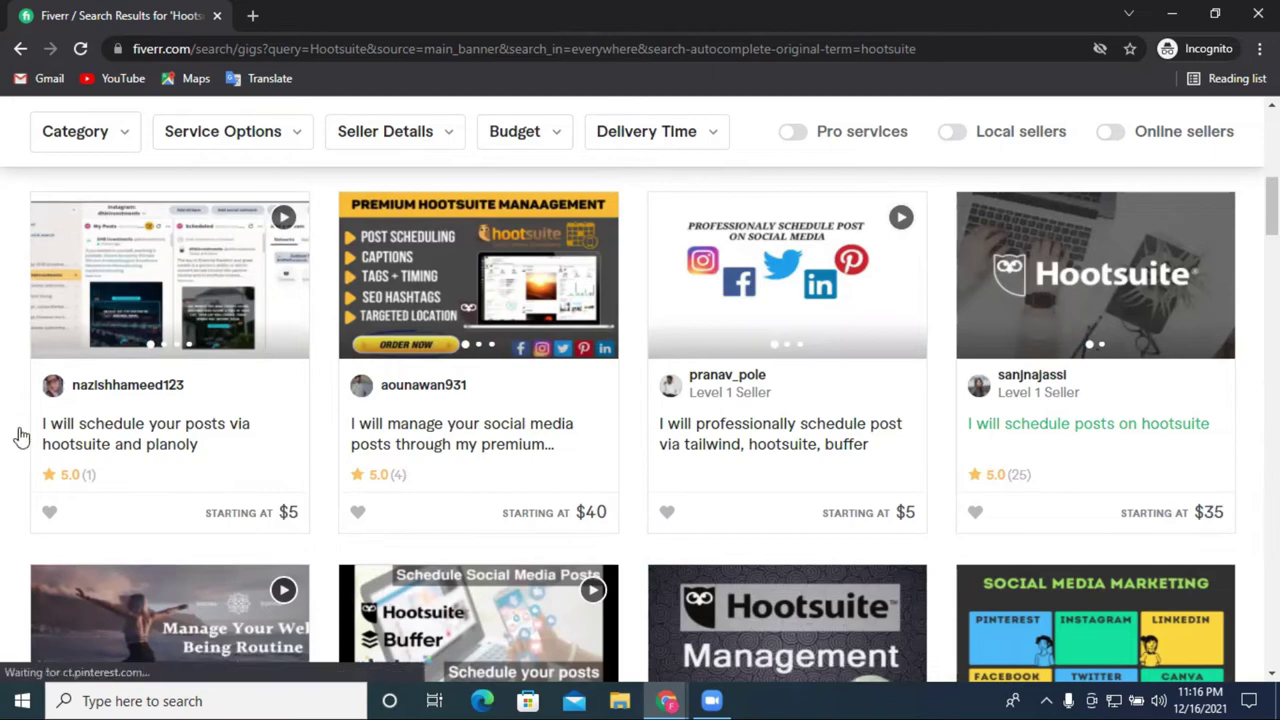
scroll(628, 460, "down", 10)
scroll(625, 468, "up", 10)
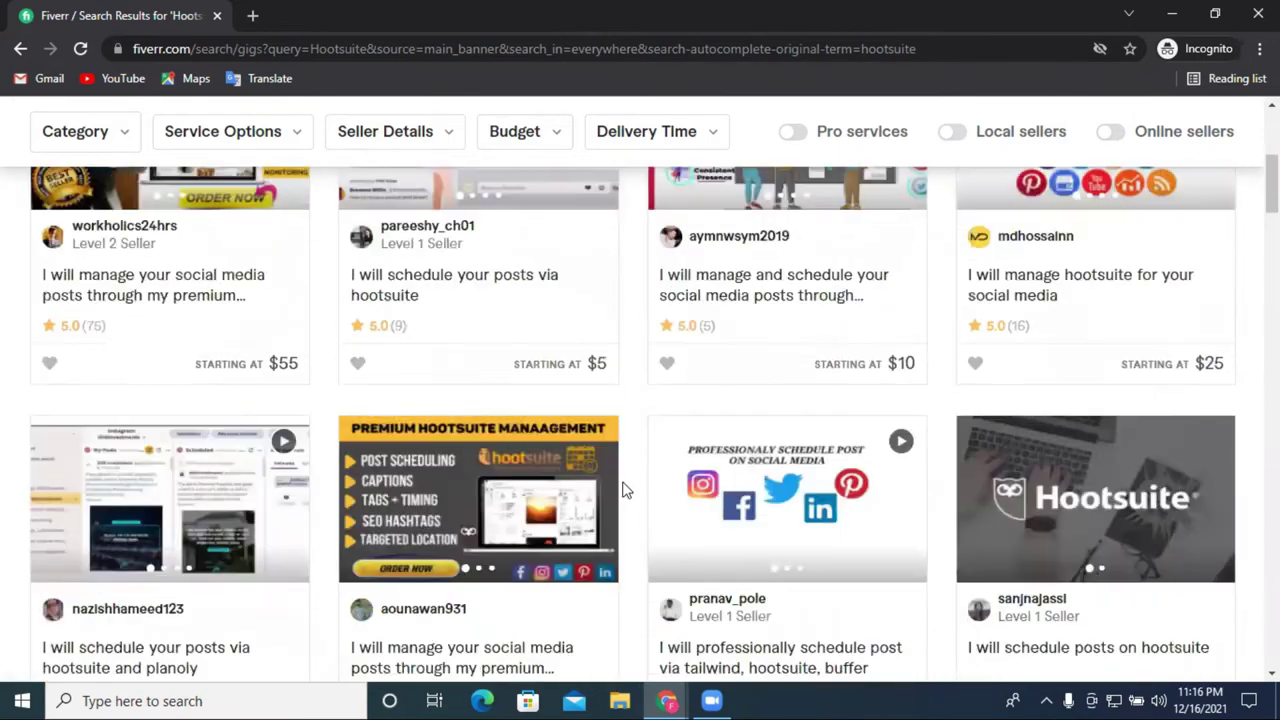
Close the incognito Fiverr window and Google 'social mako' in a new tab
left_click(1258, 14)
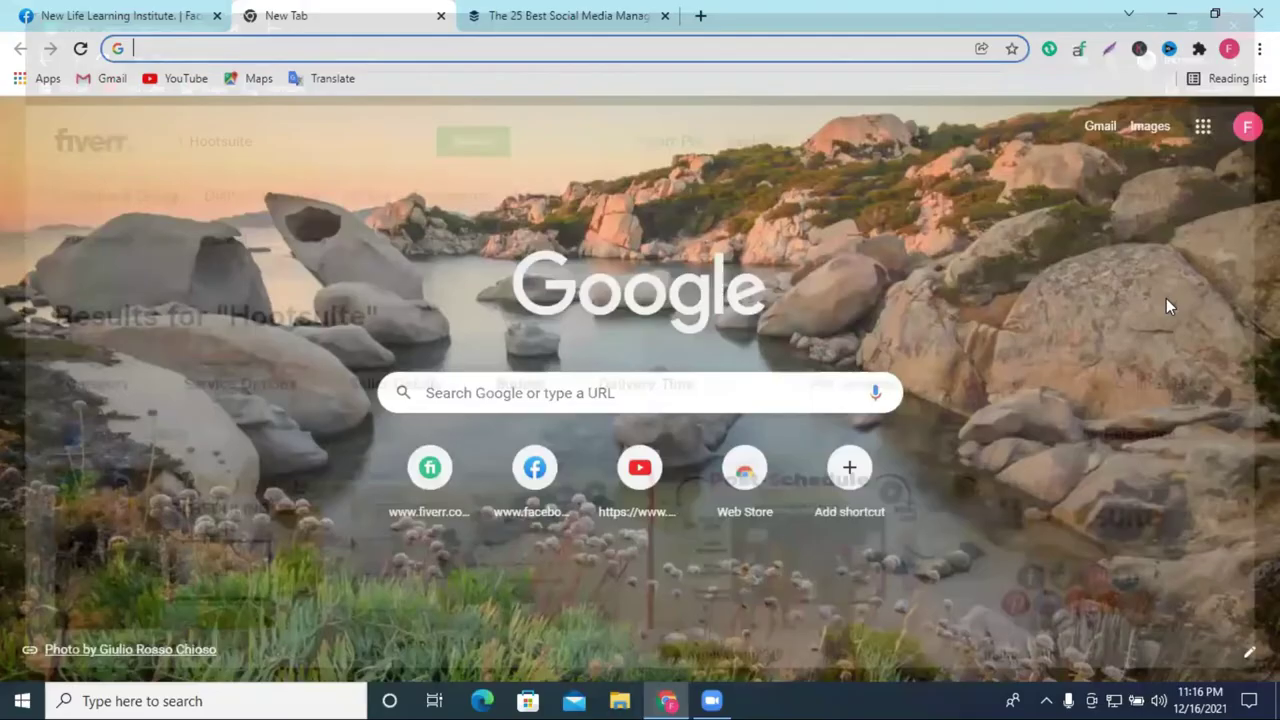
left_click(483, 18)
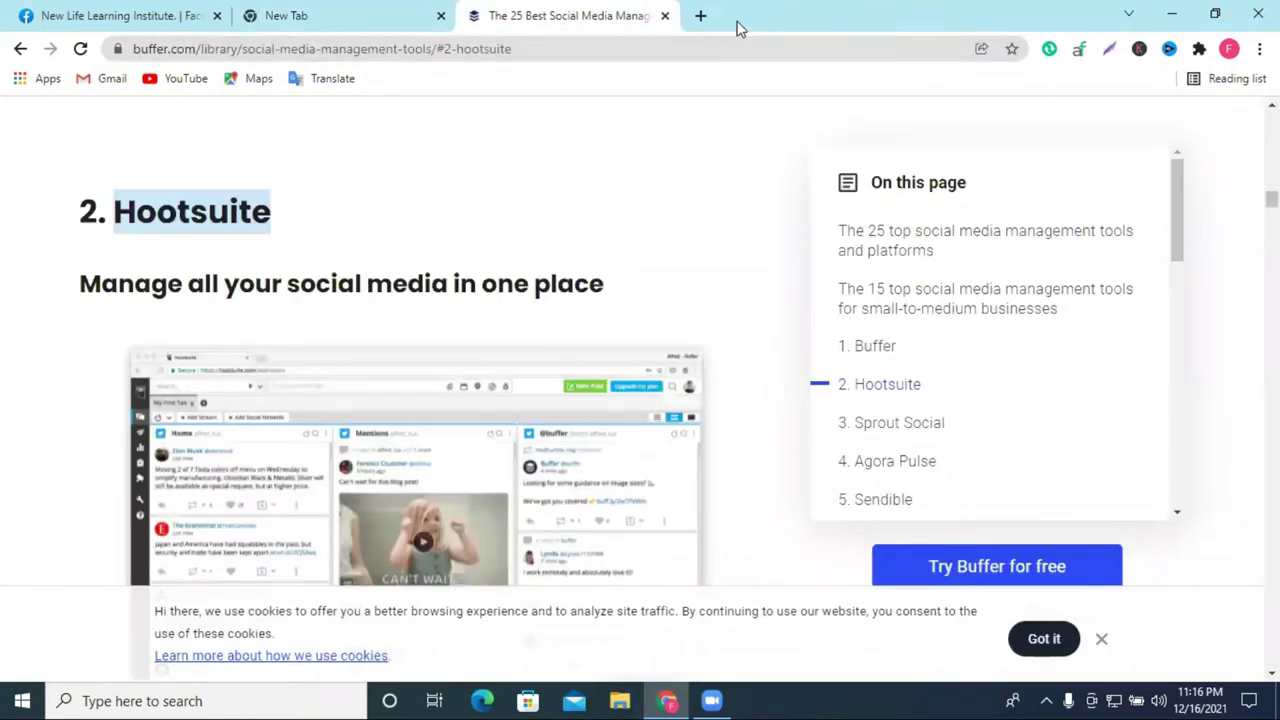
left_click(700, 15)
left_click(520, 42)
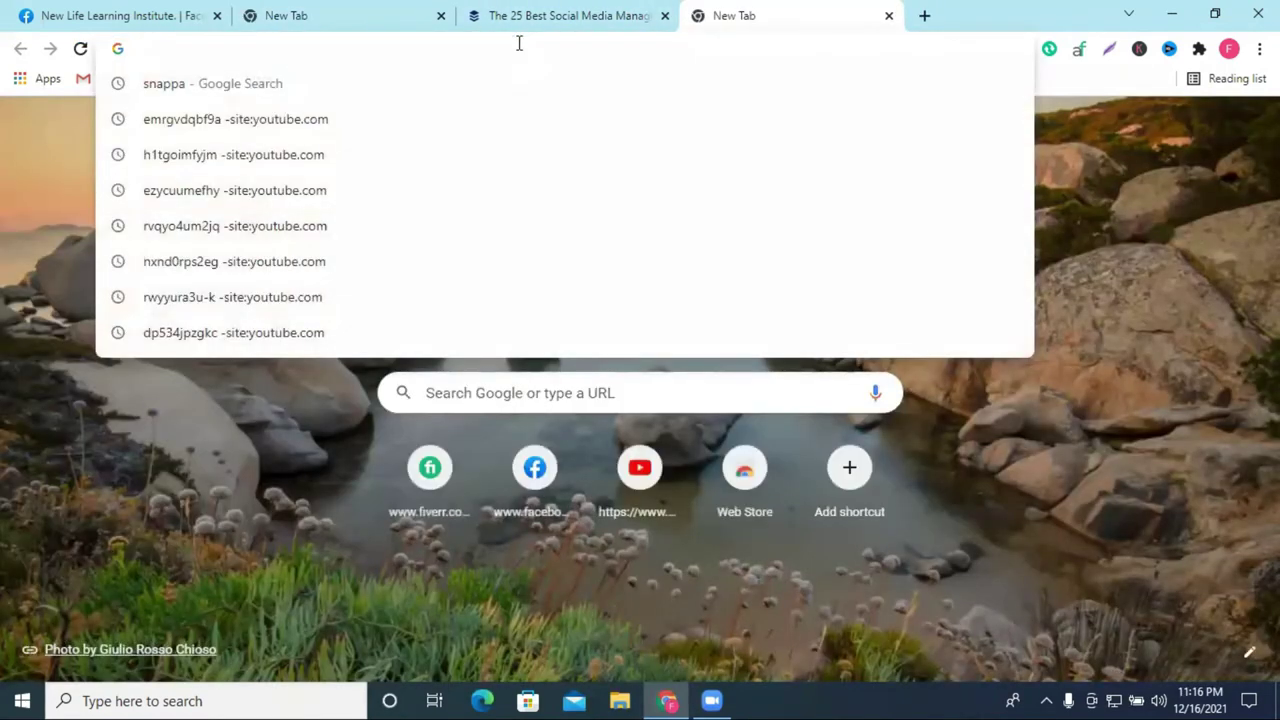
type("so")
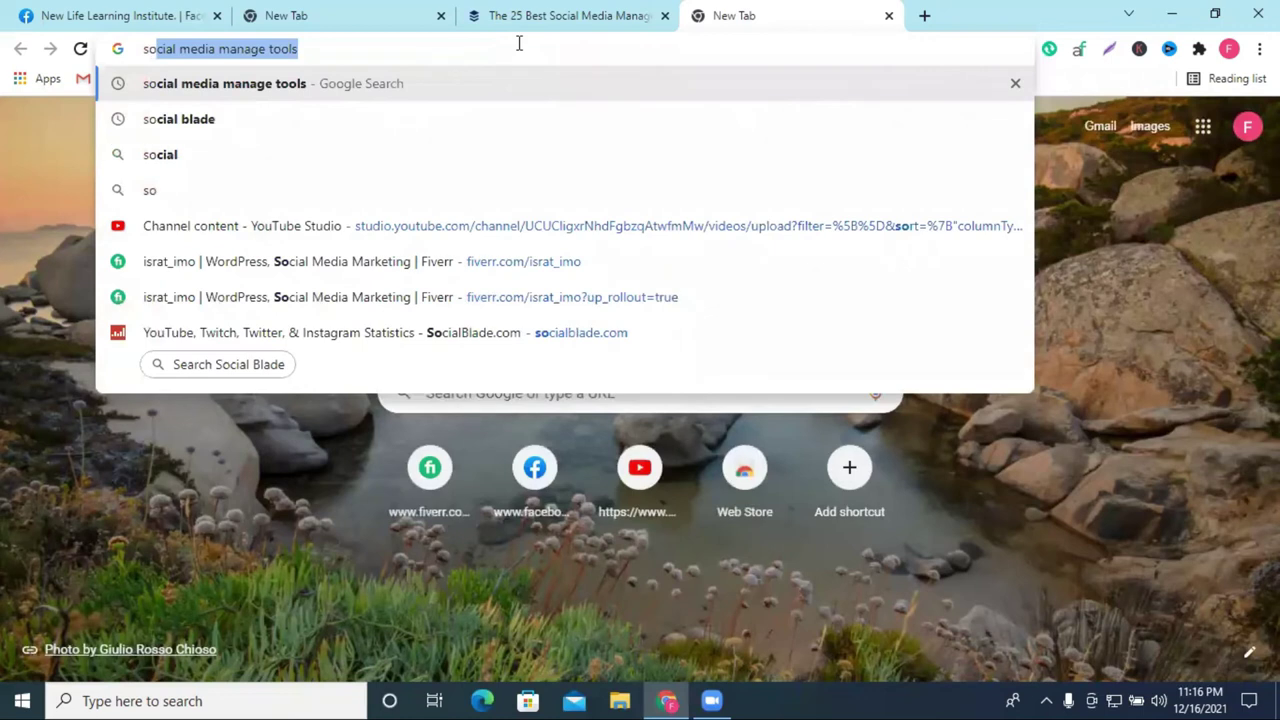
type("cial")
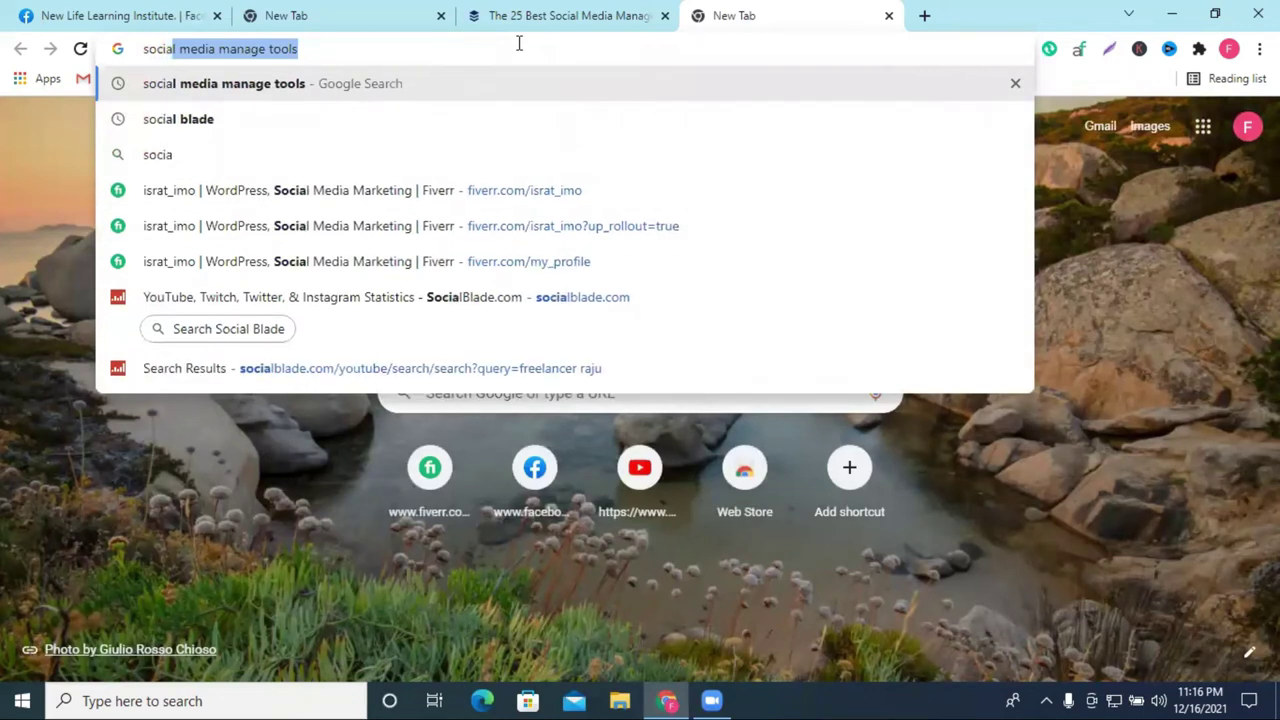
type(" mag")
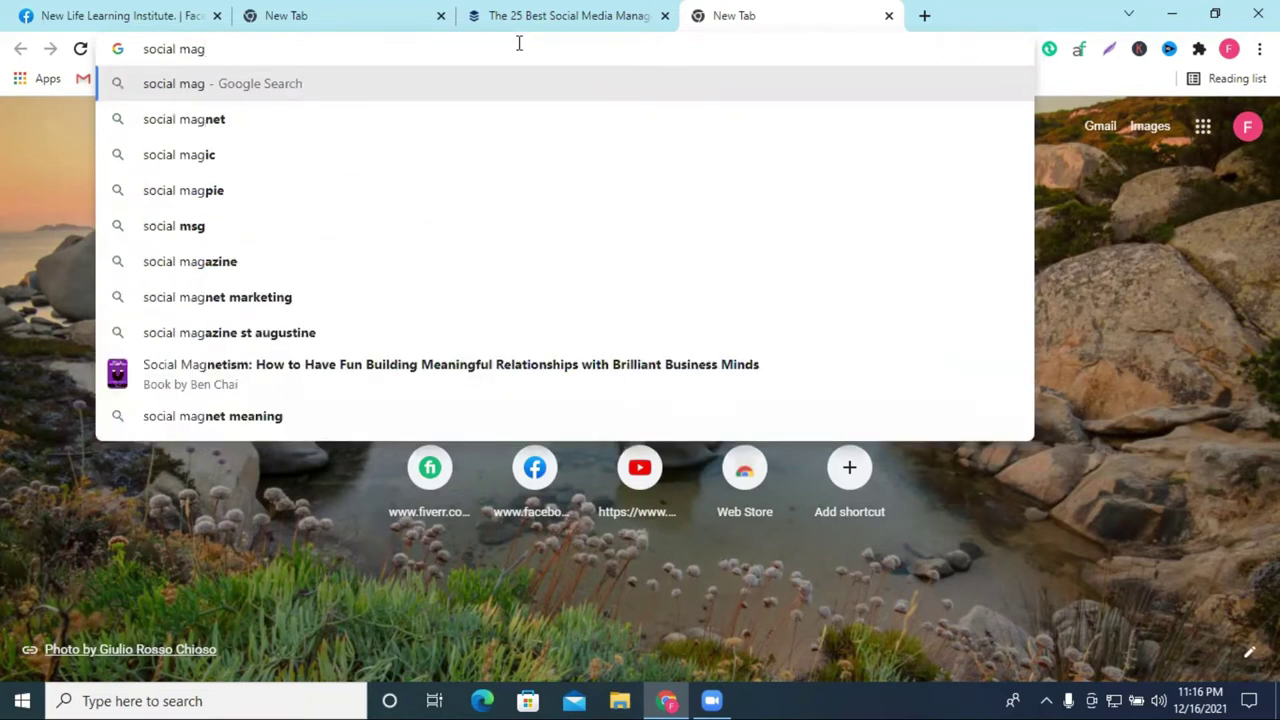
type("o")
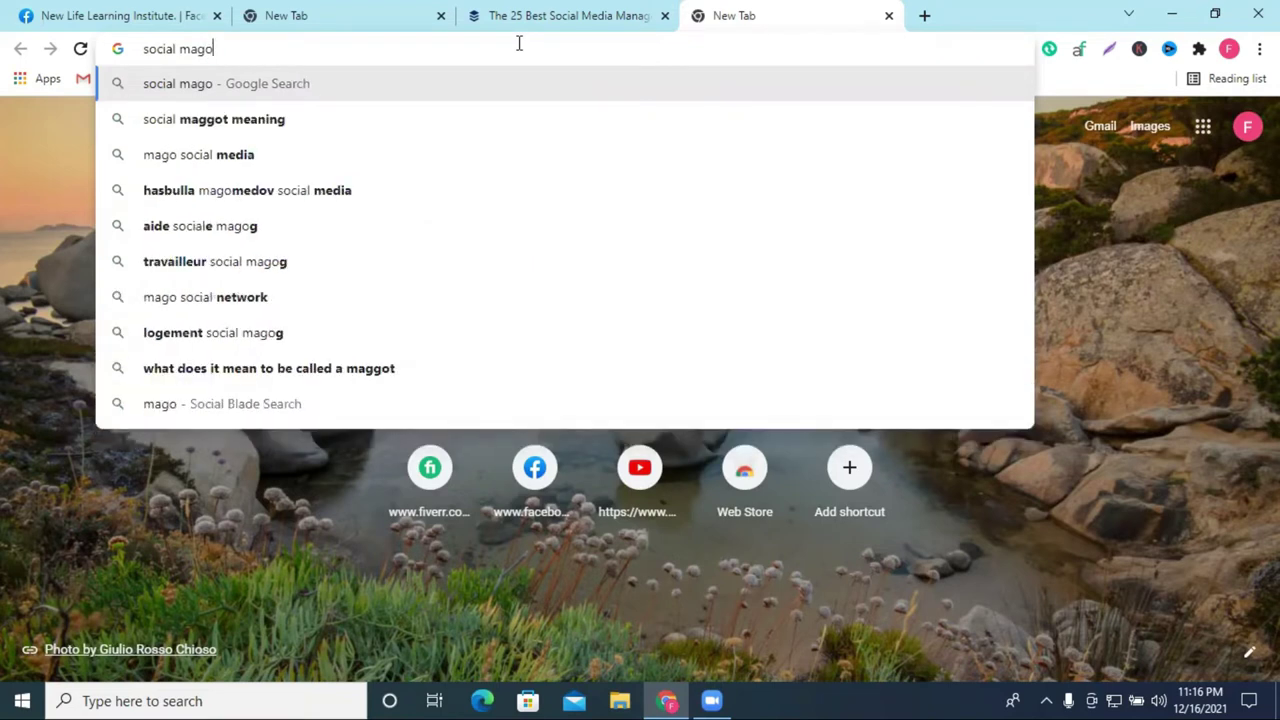
key("BackSpace")
key("BackSpace")
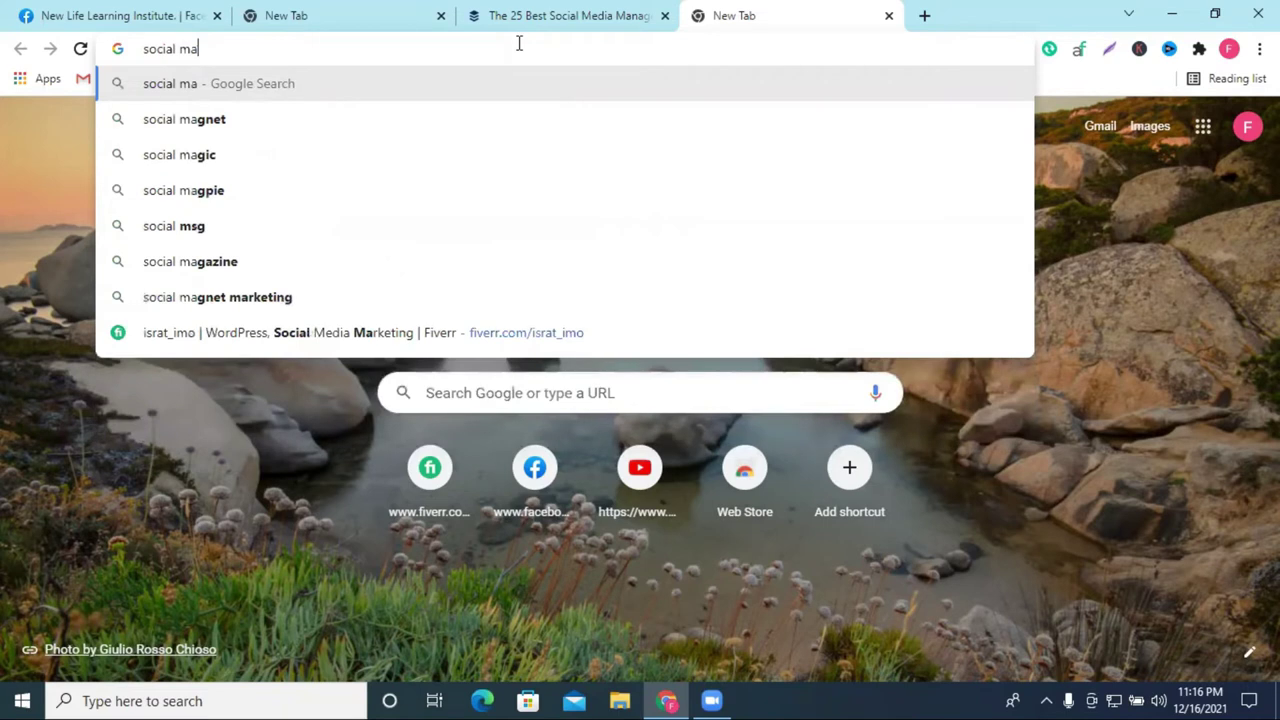
type("ko")
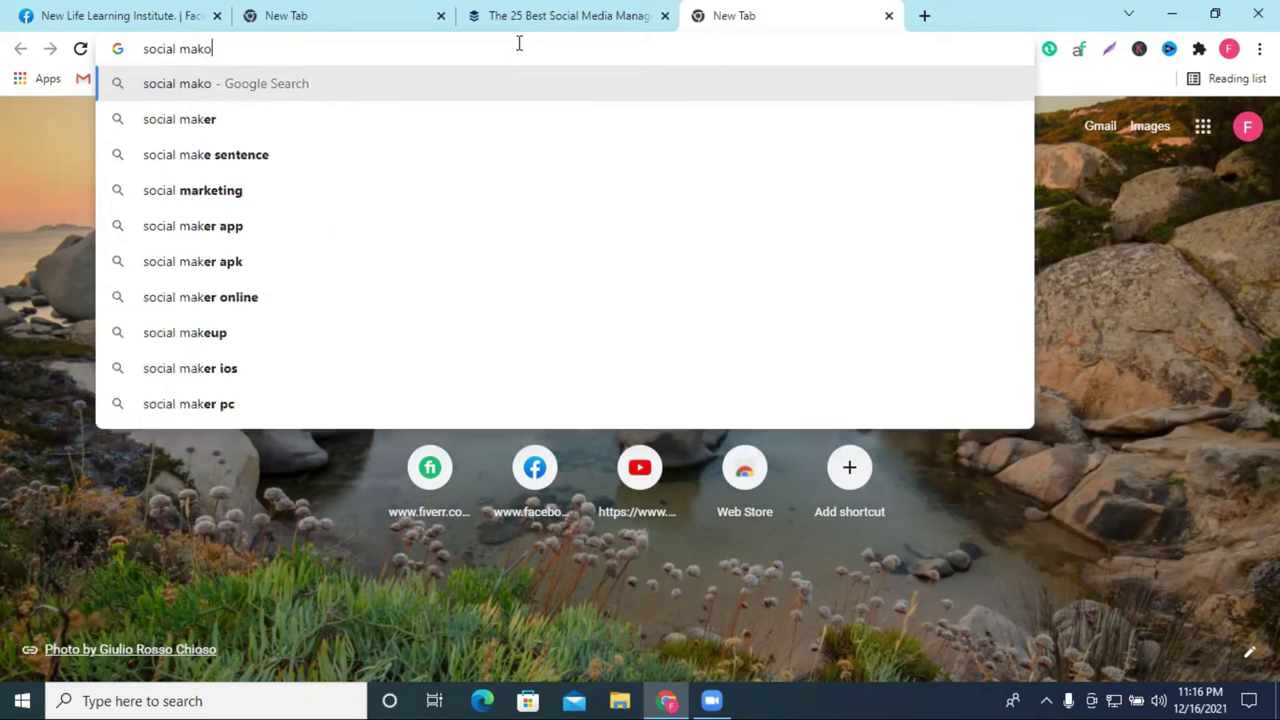
key("Return")
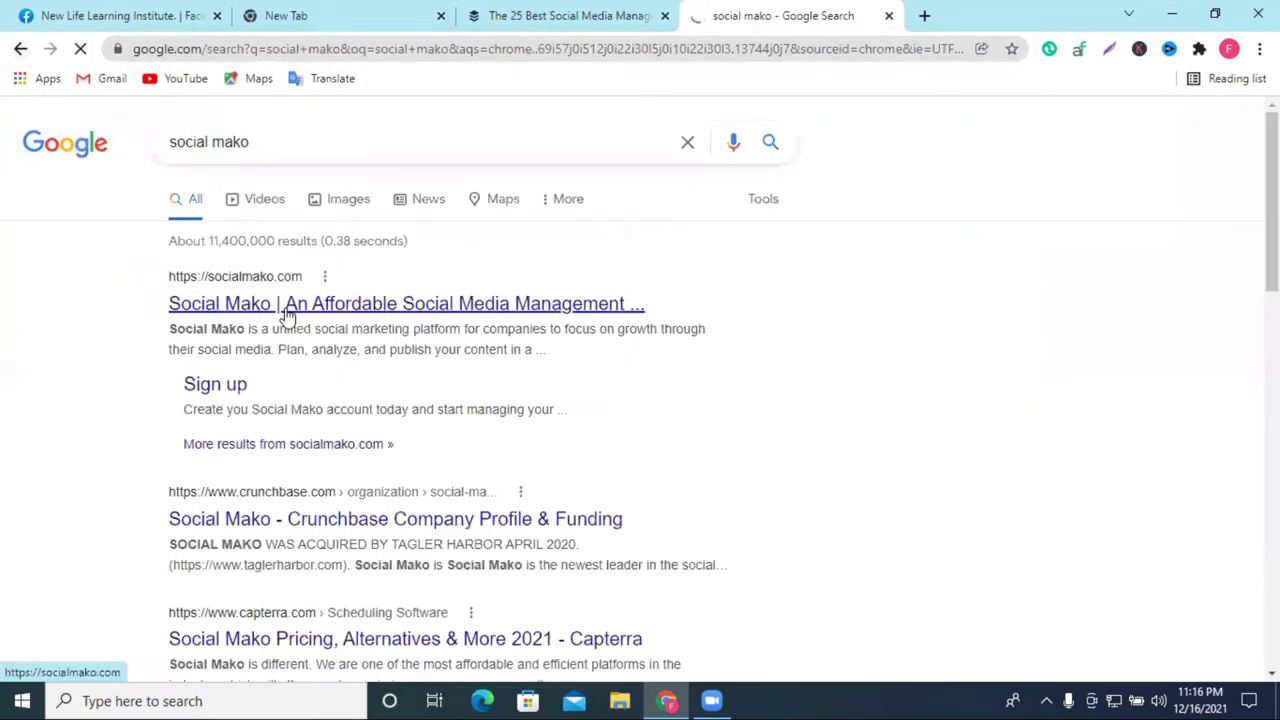
Open the Social Mako site from the results while checking back on the Buffer article
left_click(462, 310)
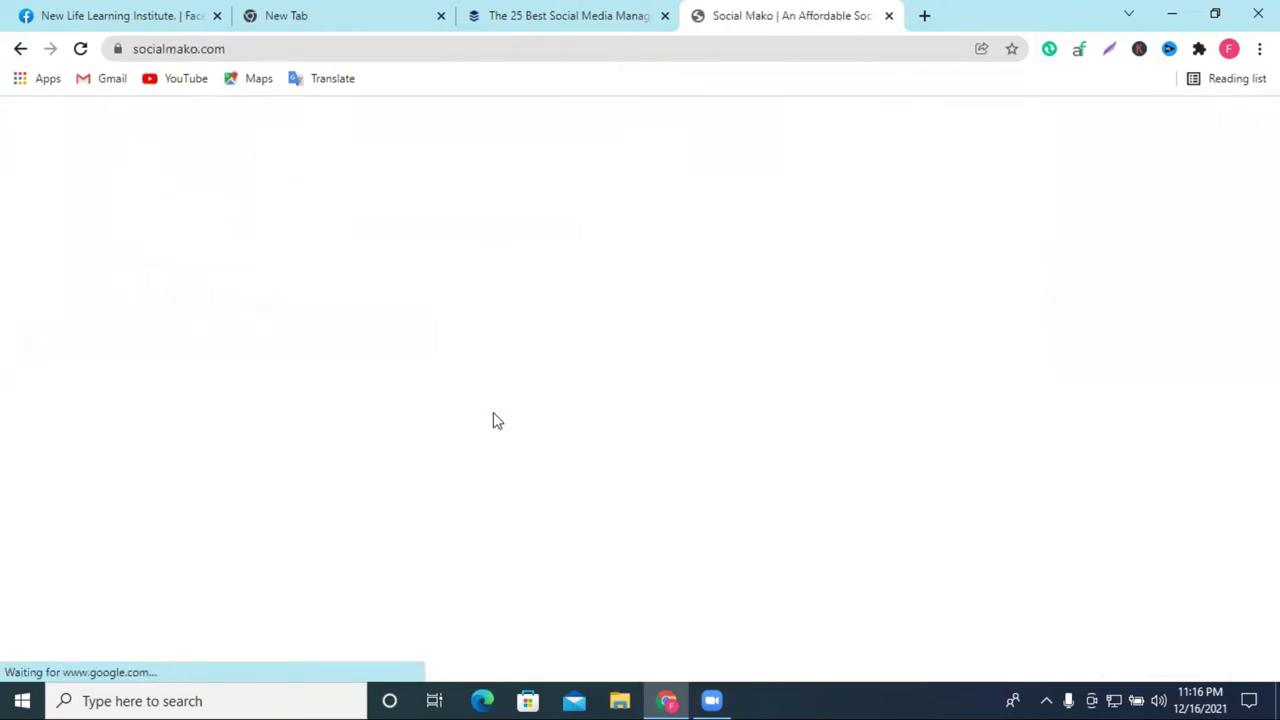
key("ctrl+shift+Tab")
scroll(911, 393, "up", 2)
left_click_drag(925, 391, 712, 388)
left_click(781, 12)
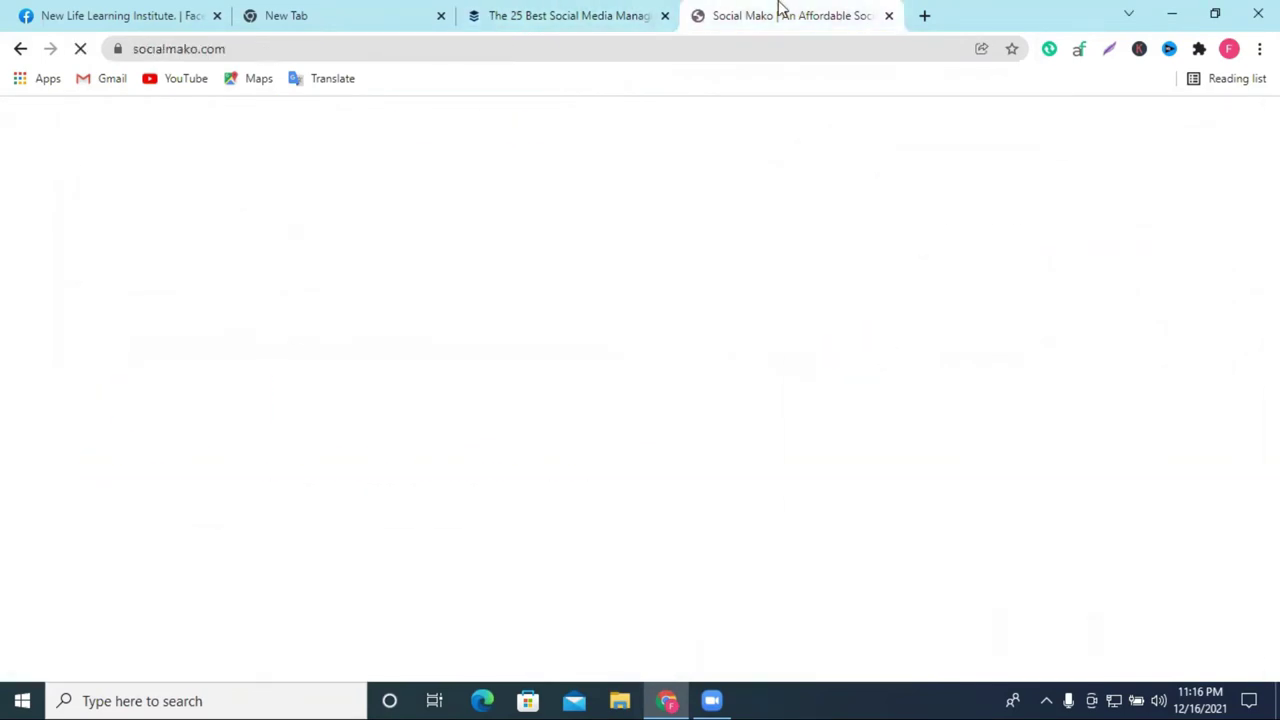
left_click(548, 12)
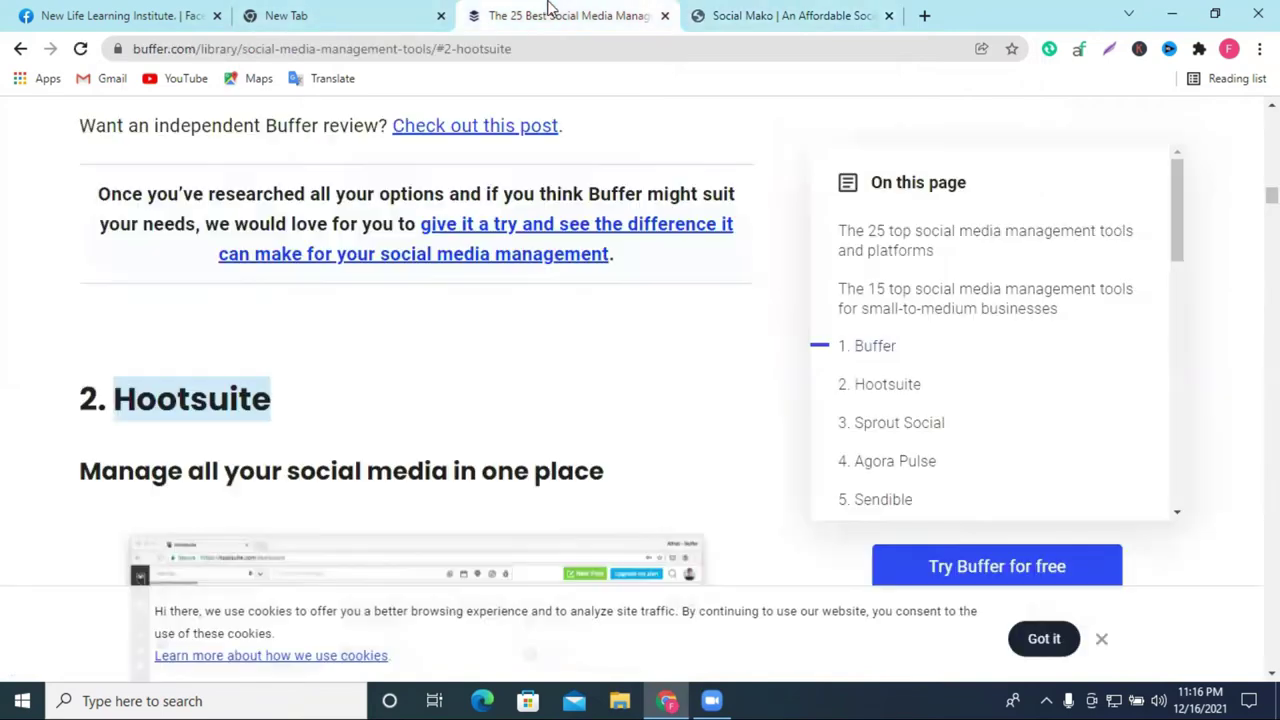
left_click(750, 12)
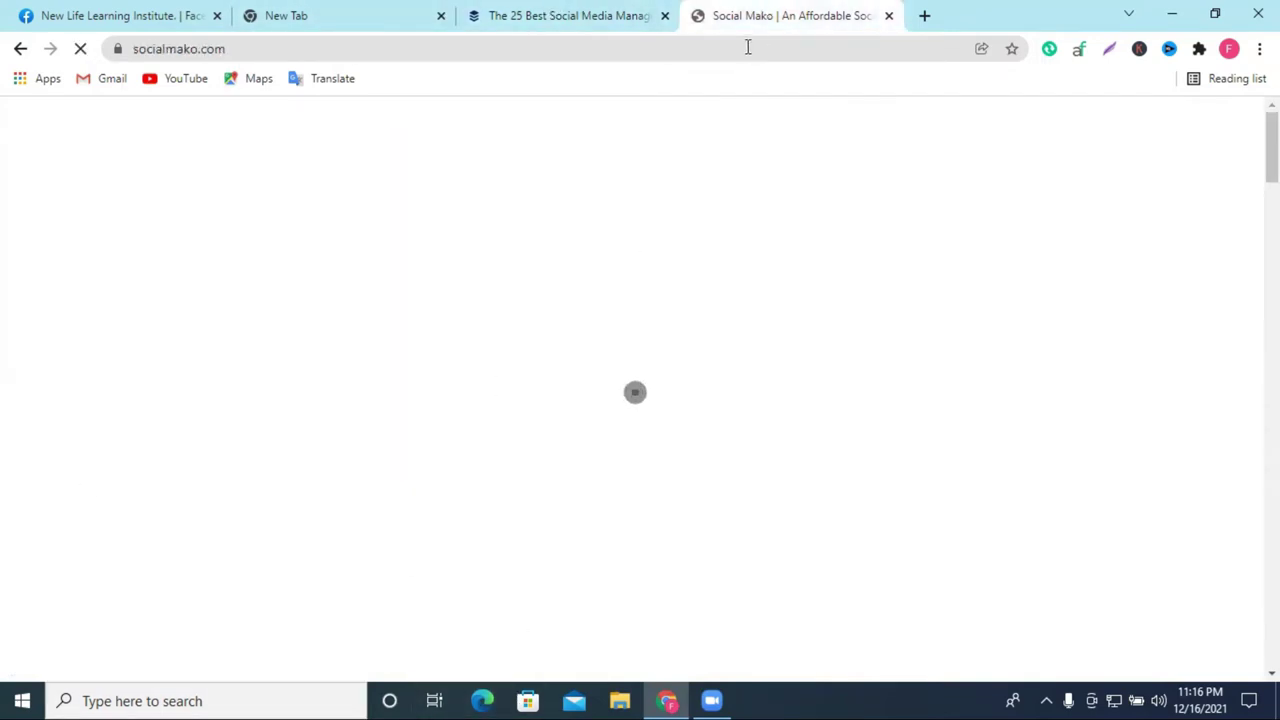
left_click(590, 12)
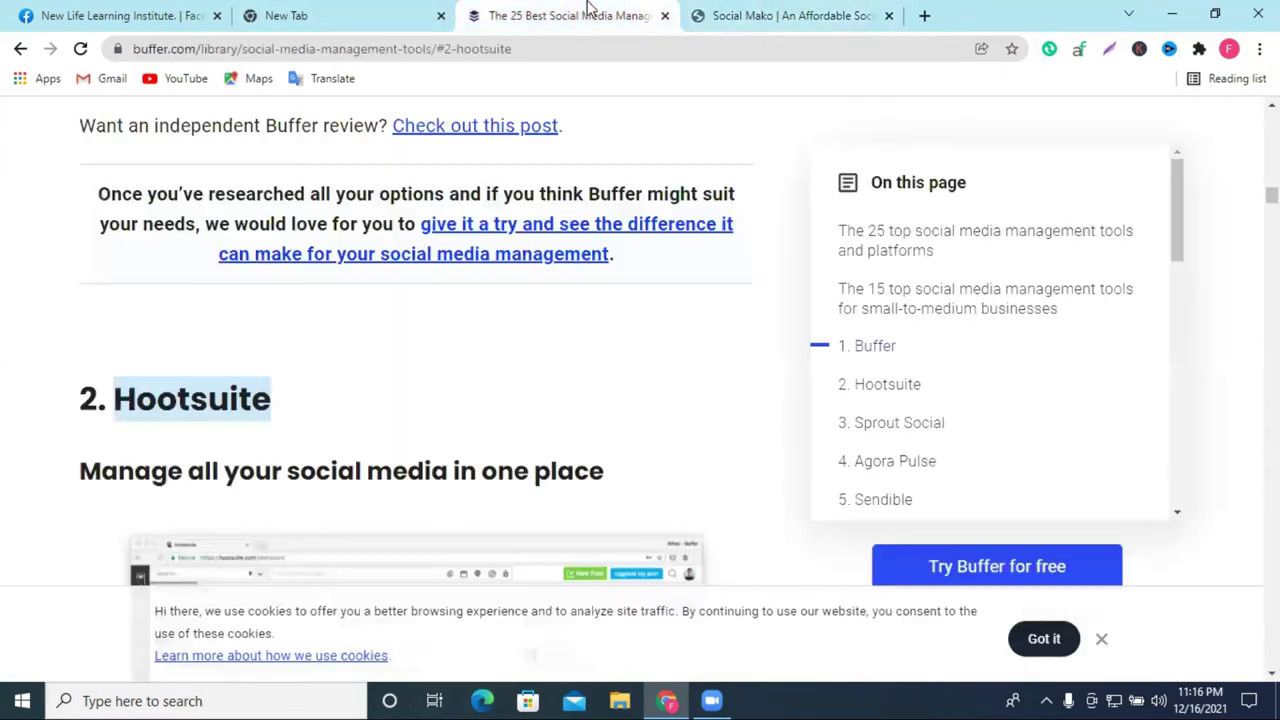
Copy the word 'Hootsuite' from the Buffer article heading
left_click(243, 398)
double_click(243, 398)
right_click(268, 404)
left_click(286, 412)
left_click(900, 10)
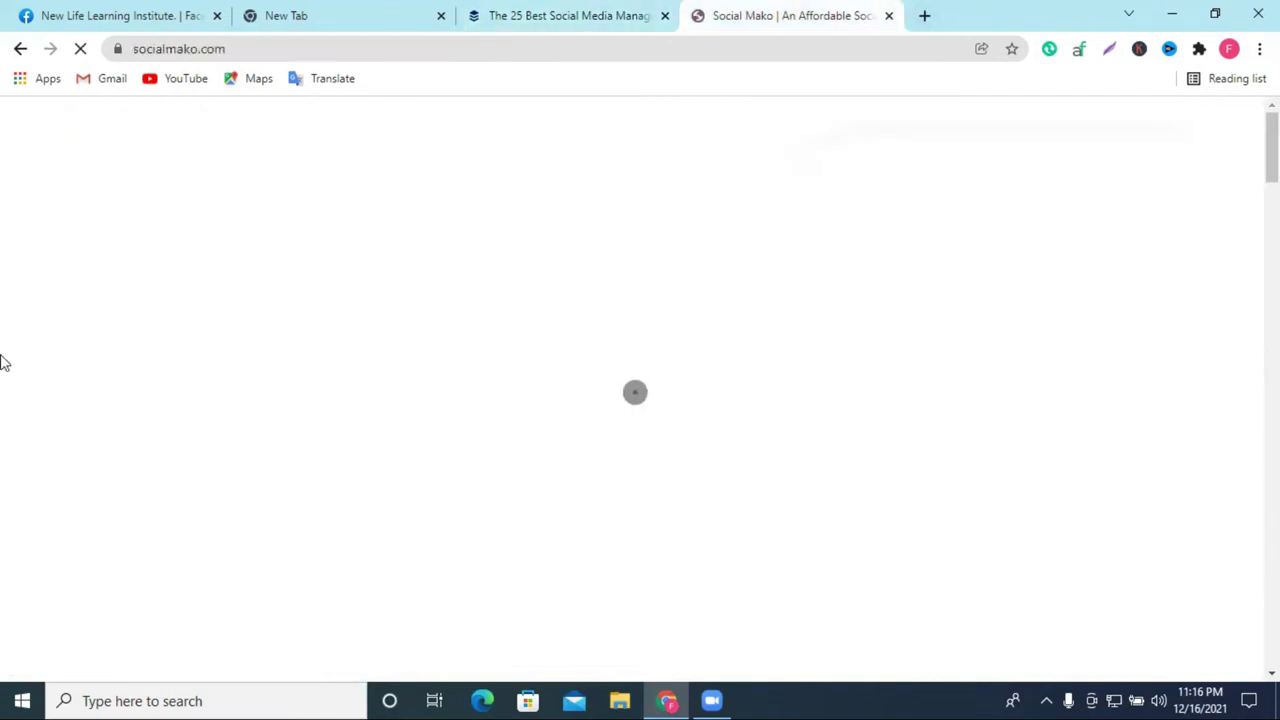
Paste-and-search 'Hootsuite' on Google in a new tab and open the official hootsuite.com result
left_click(924, 17)
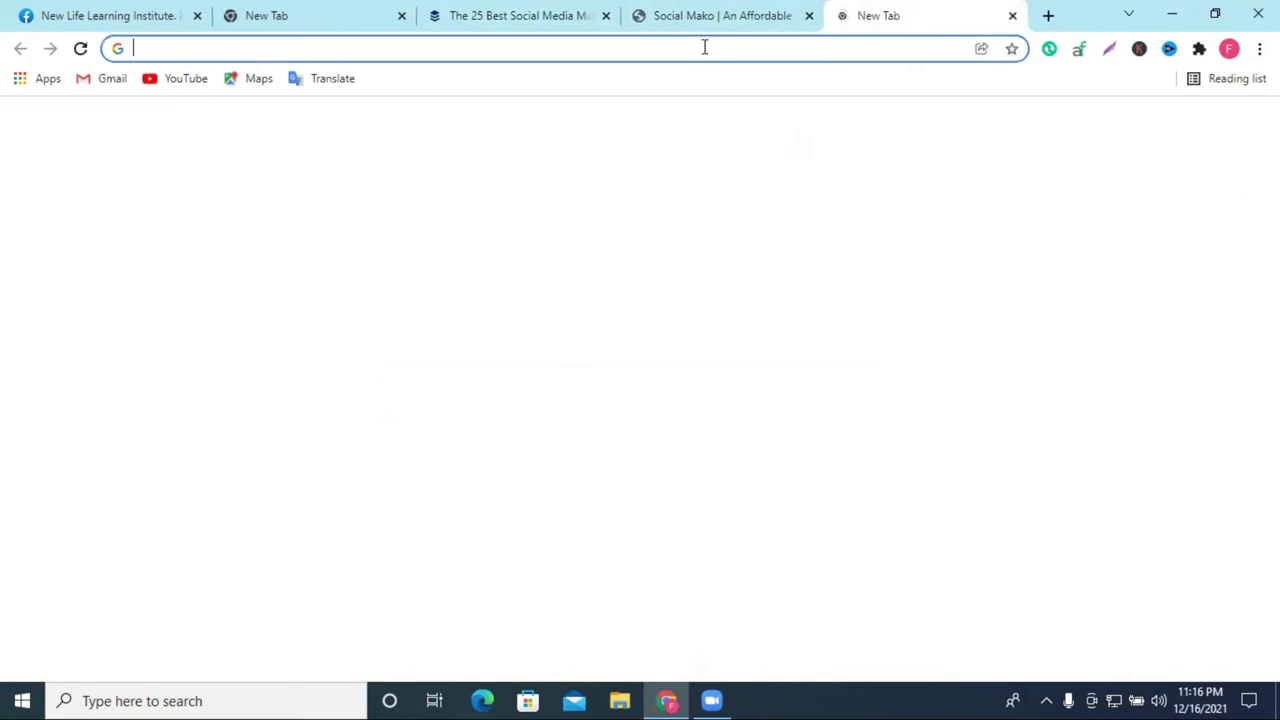
right_click(703, 46)
left_click(884, 194)
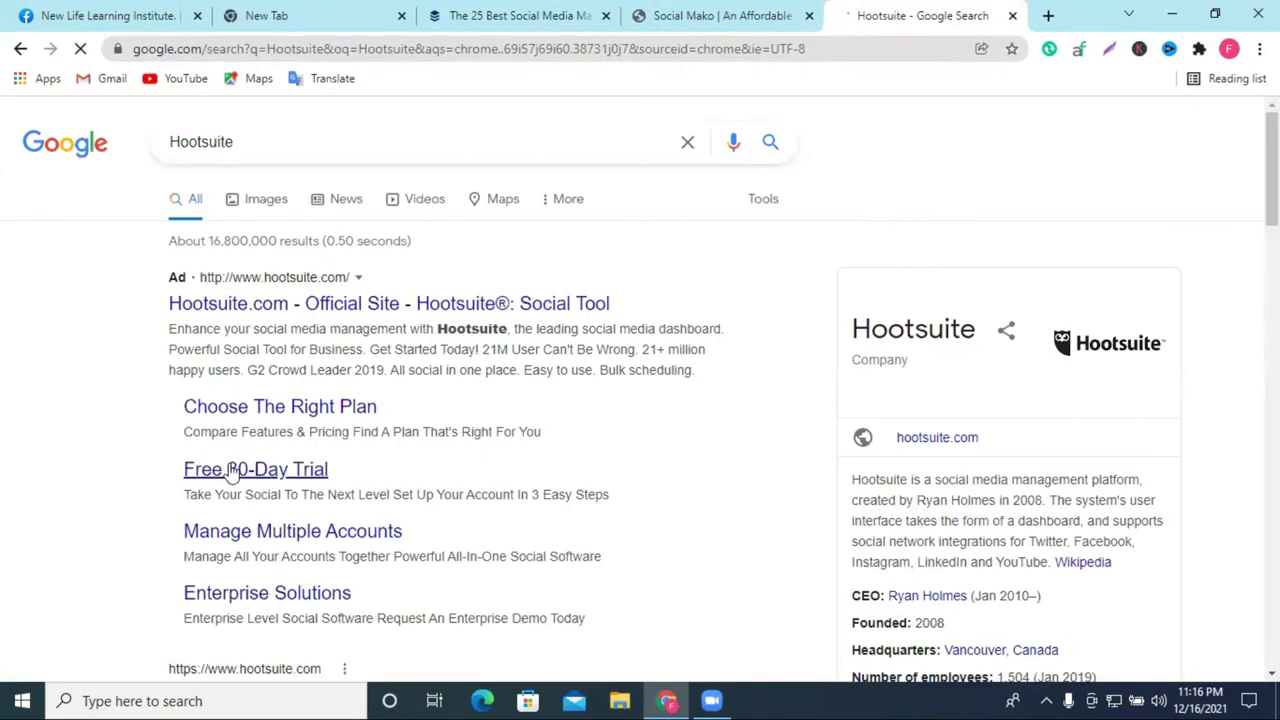
scroll(310, 460, "down", 1)
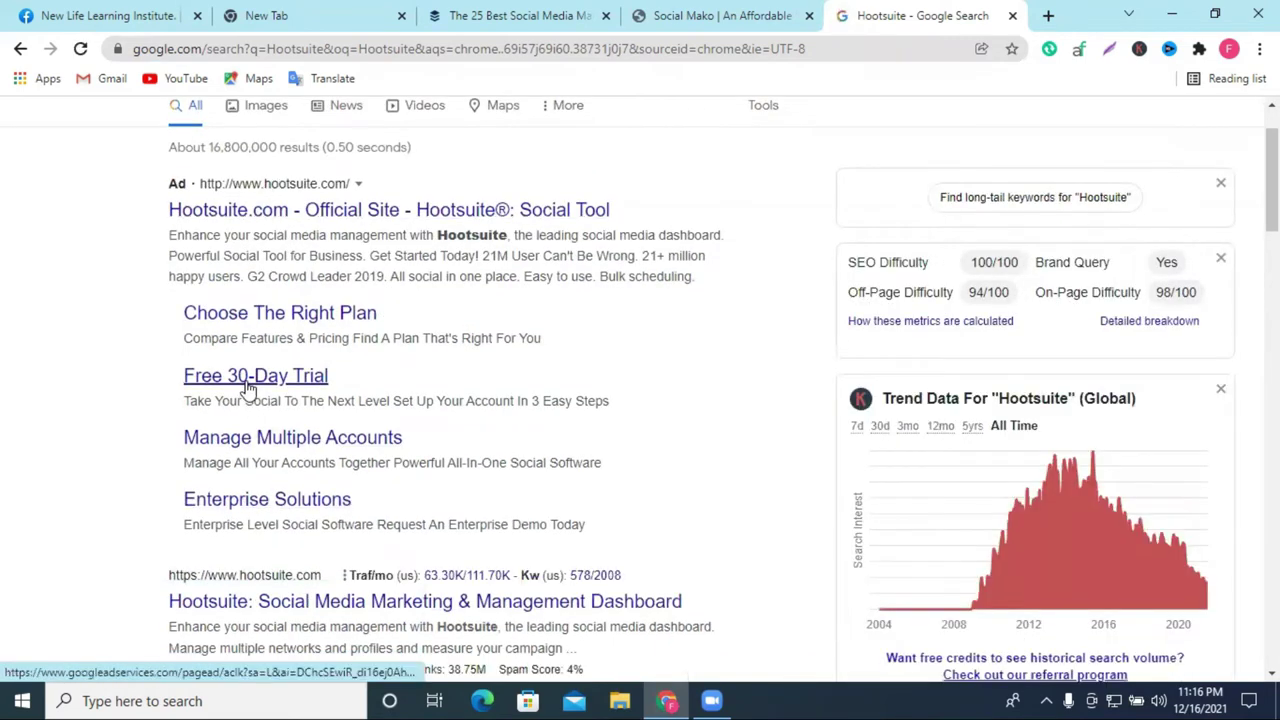
left_click(405, 601)
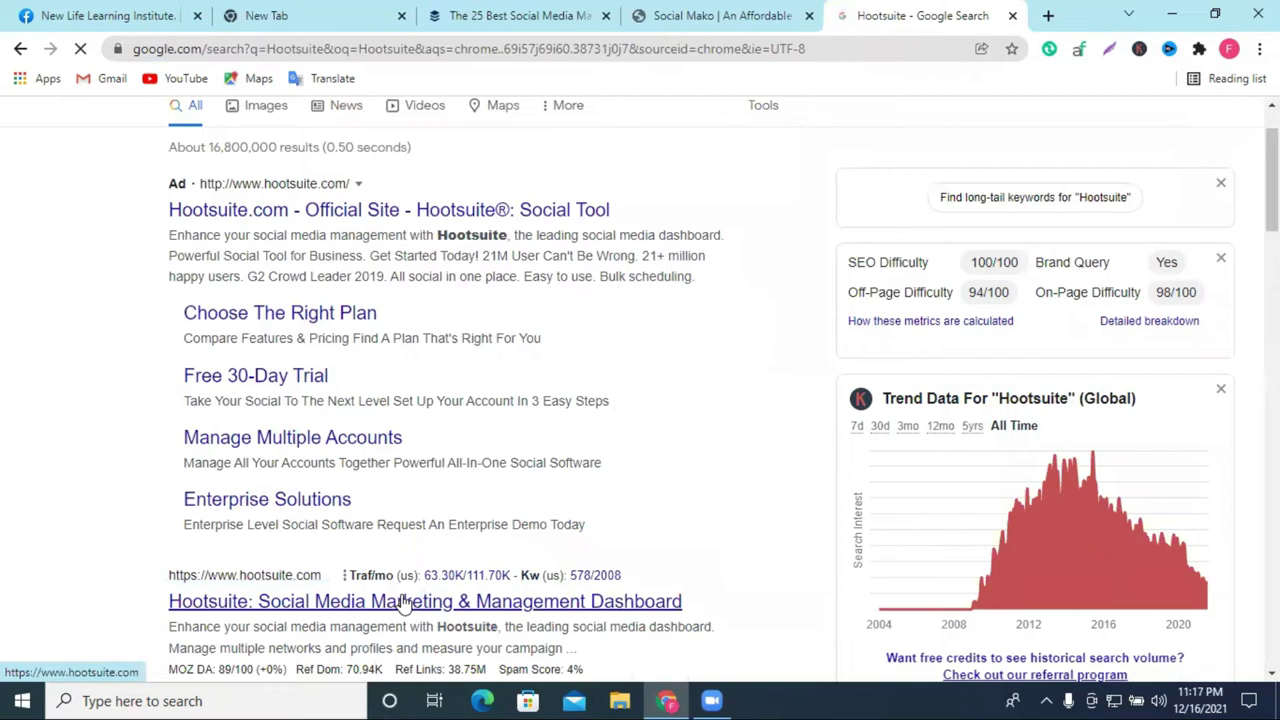
Close the Buffer article and the leftover empty tab, keeping the Hootsuite site open
left_click(674, 12)
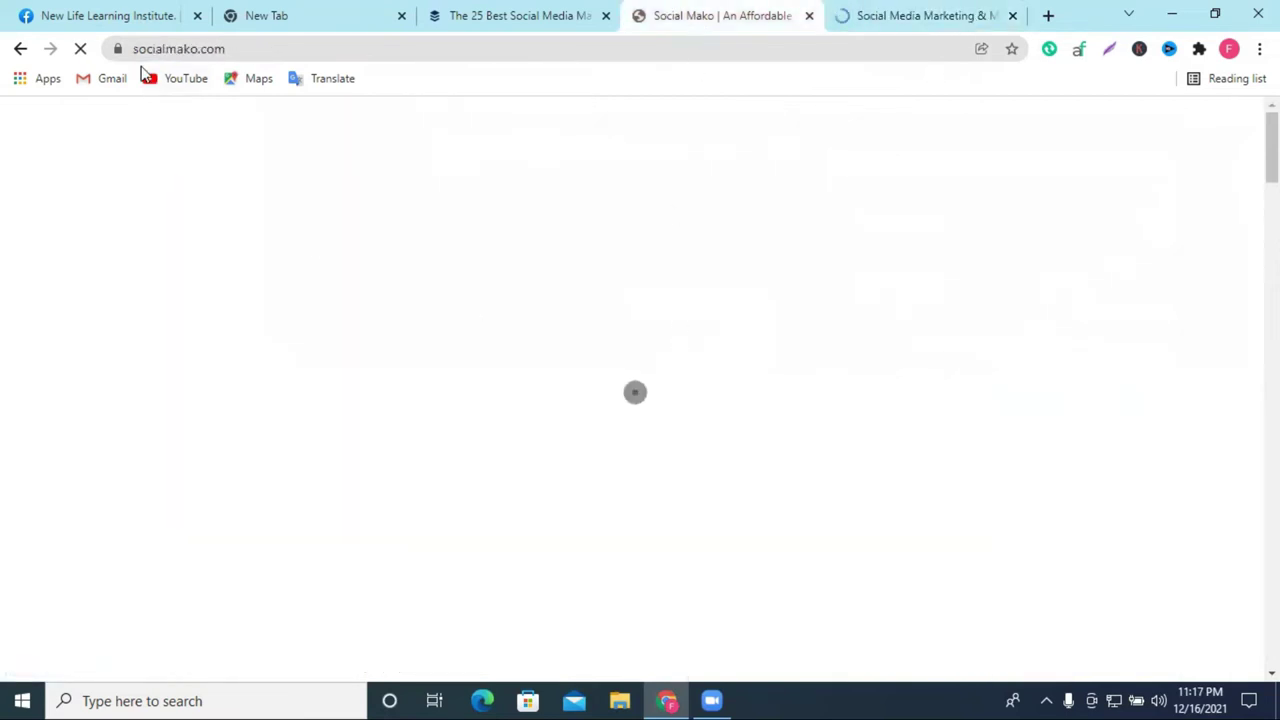
left_click(83, 50)
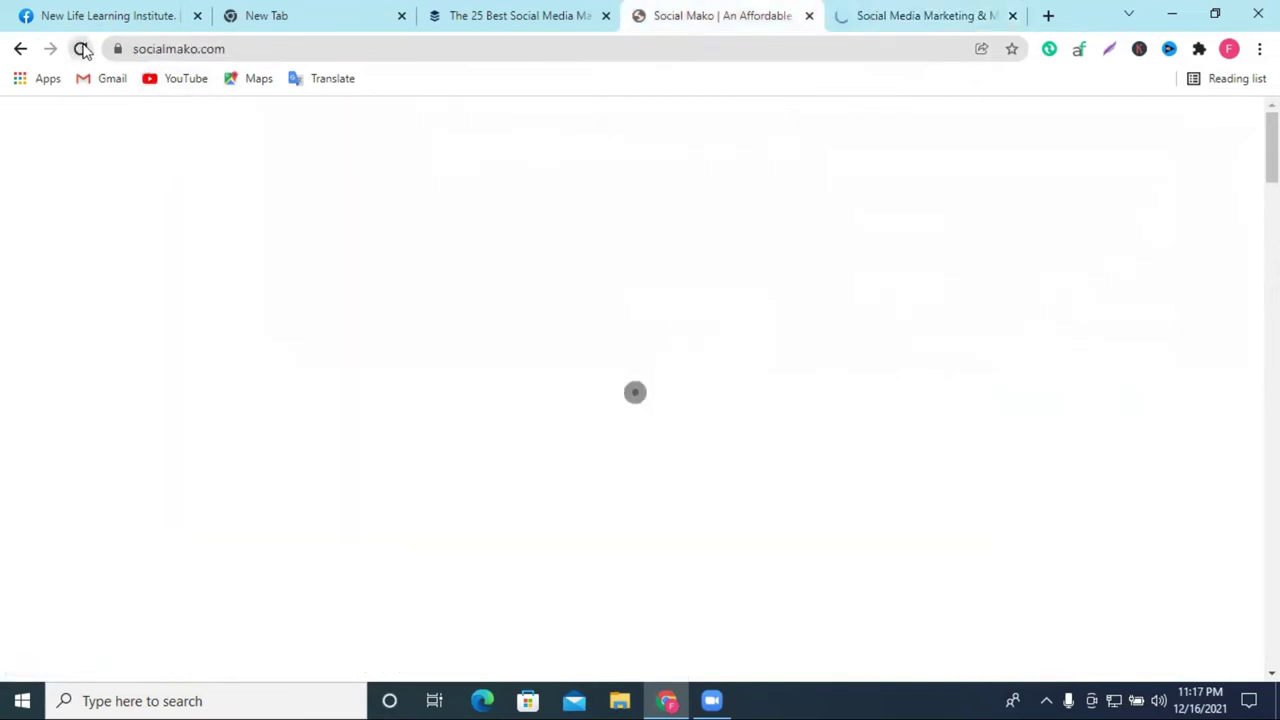
left_click(605, 15)
left_click(401, 16)
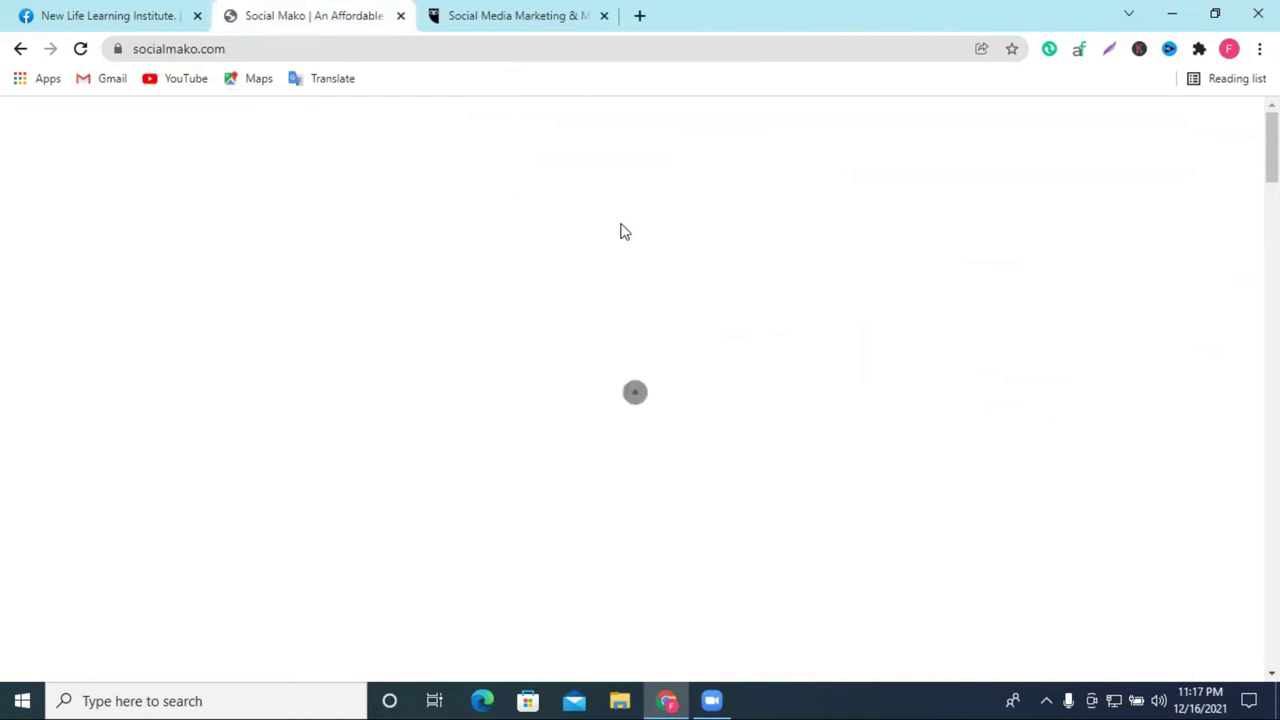
left_click(526, 12)
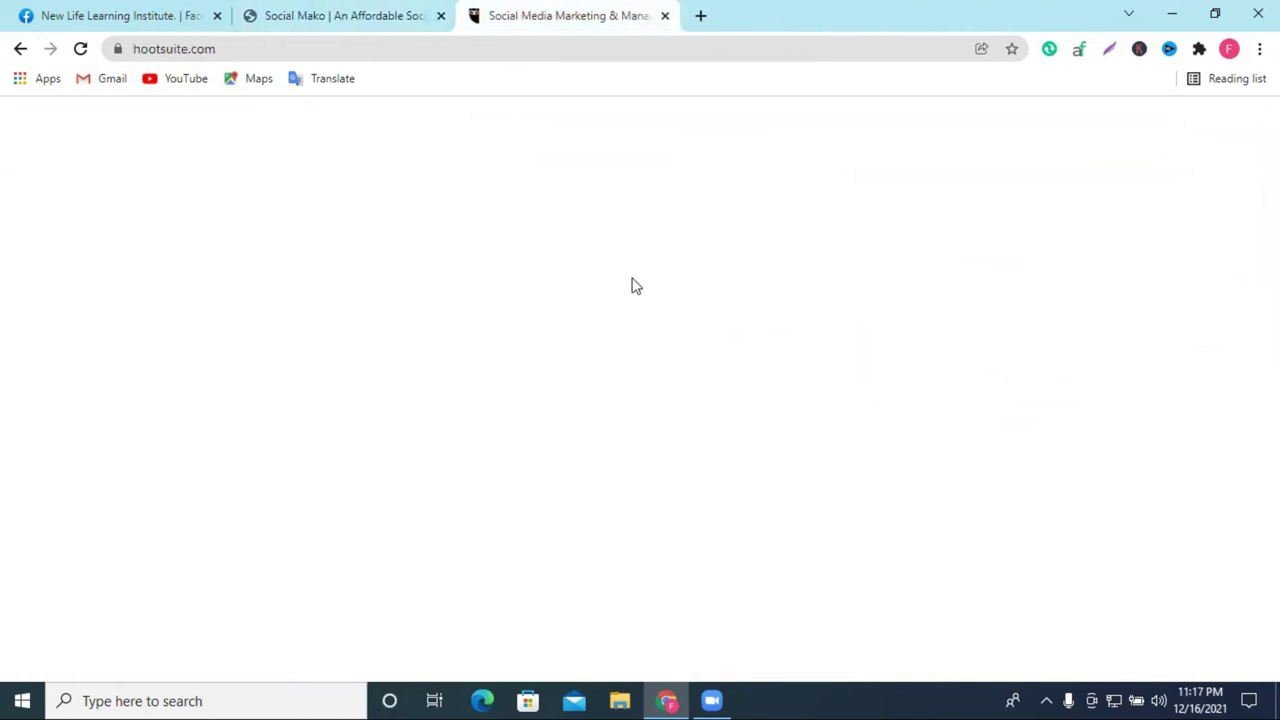
Open Hootsuite's Sign Up form and stop the stalled Social Mako page from loading
left_click(345, 16)
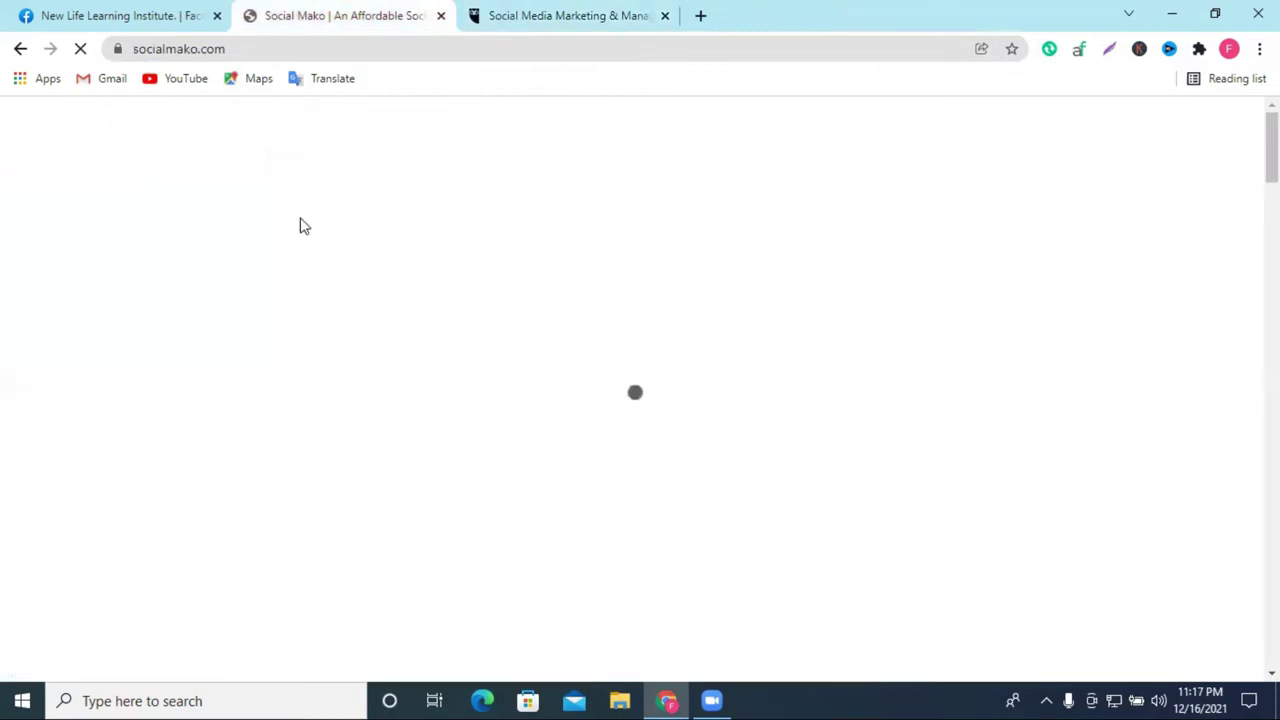
left_click(550, 12)
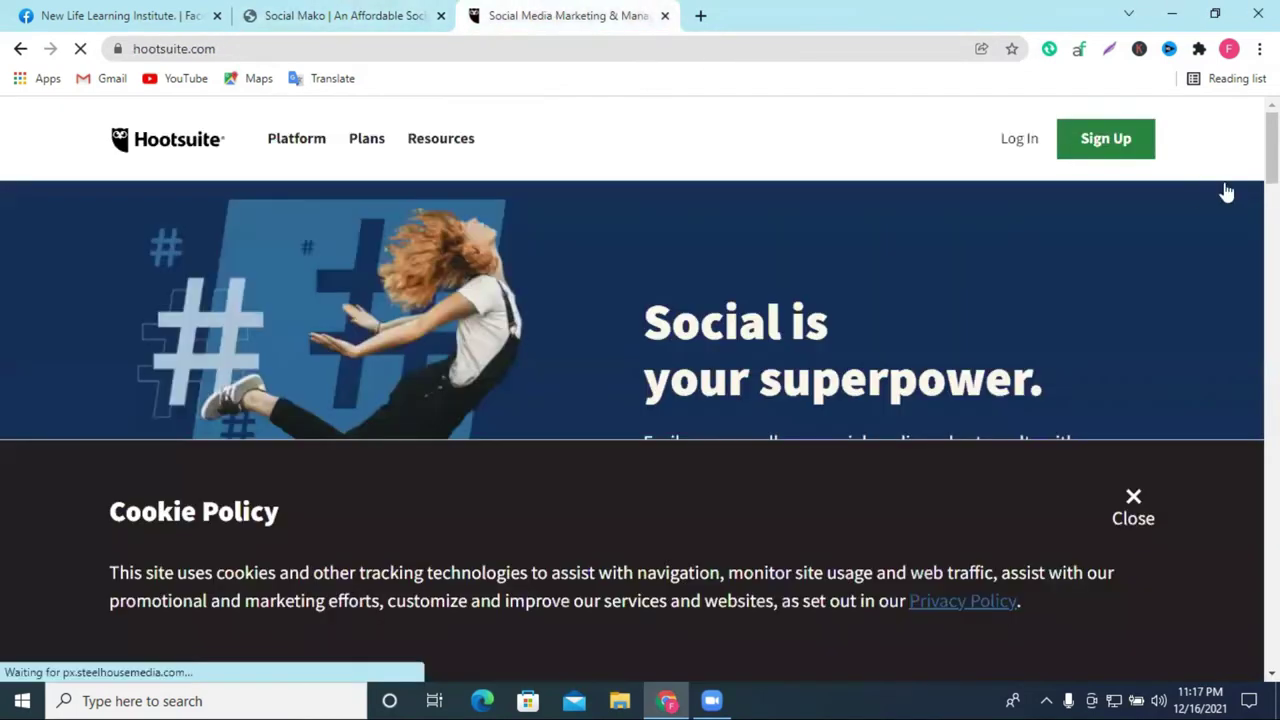
left_click(1106, 155)
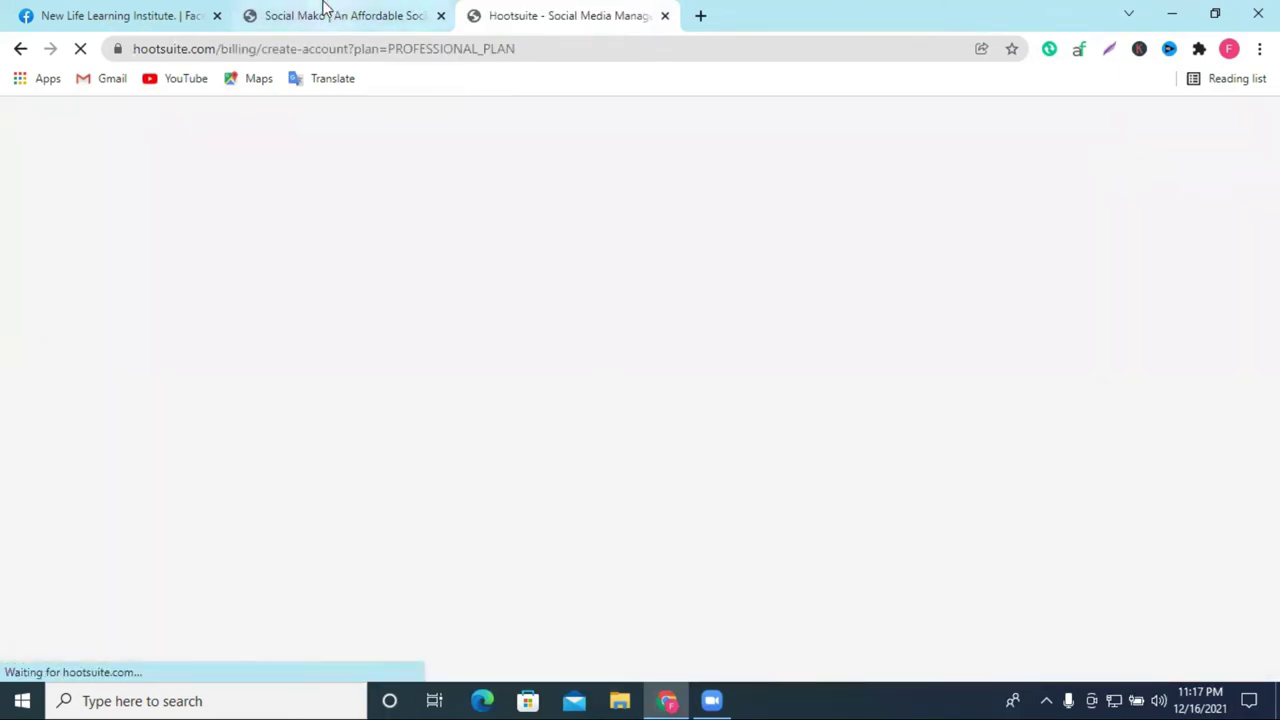
left_click(323, 8)
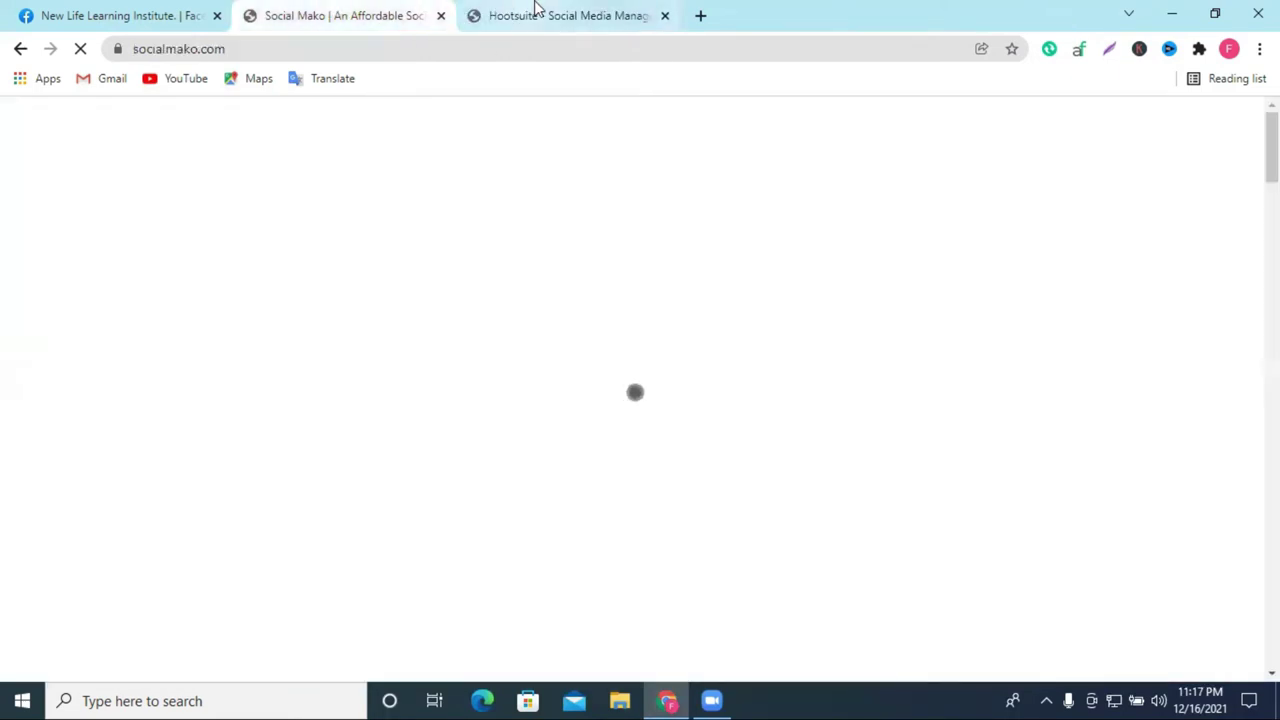
left_click(534, 9)
left_click(374, 10)
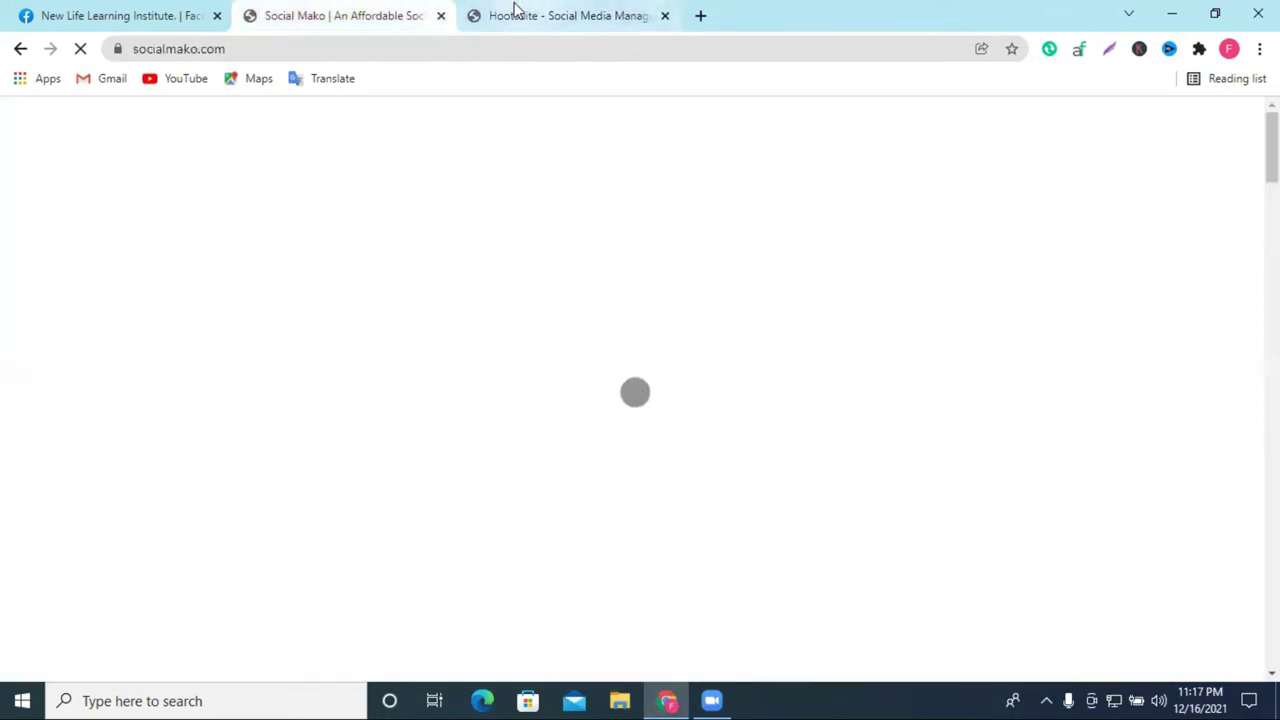
left_click(80, 50)
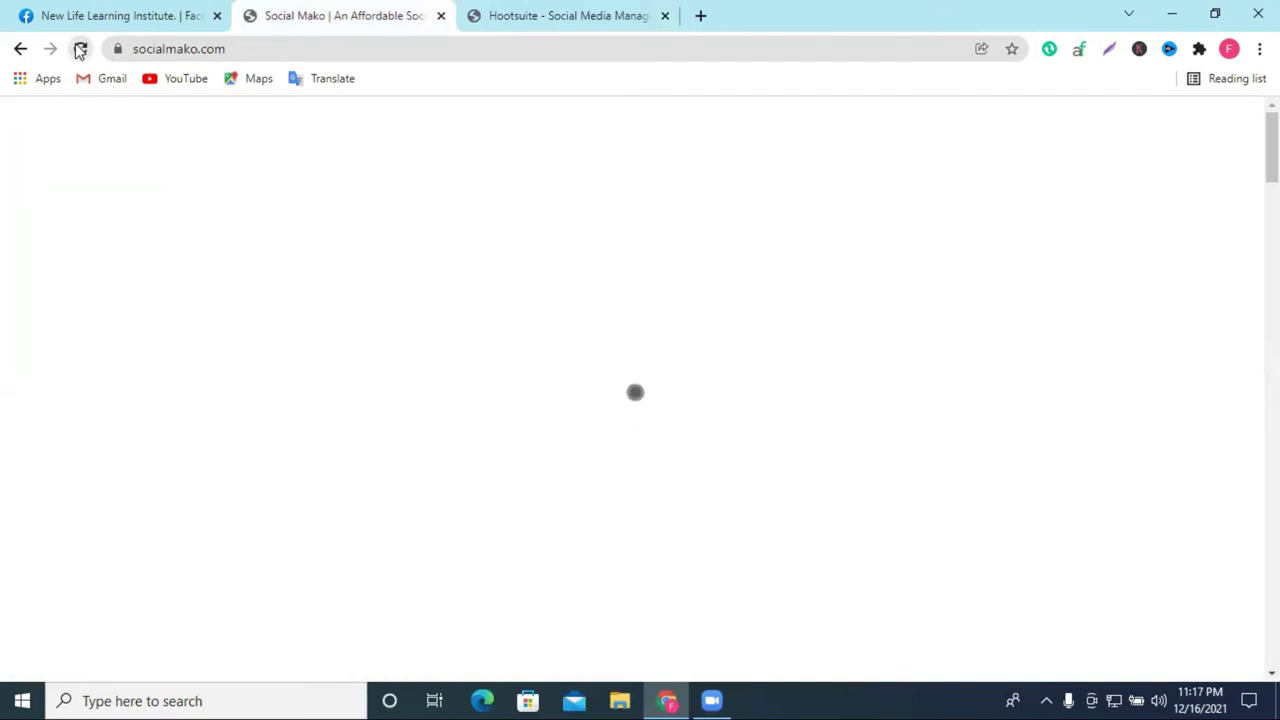
left_click(260, 46)
left_click(560, 15)
scroll(421, 430, "down", 2)
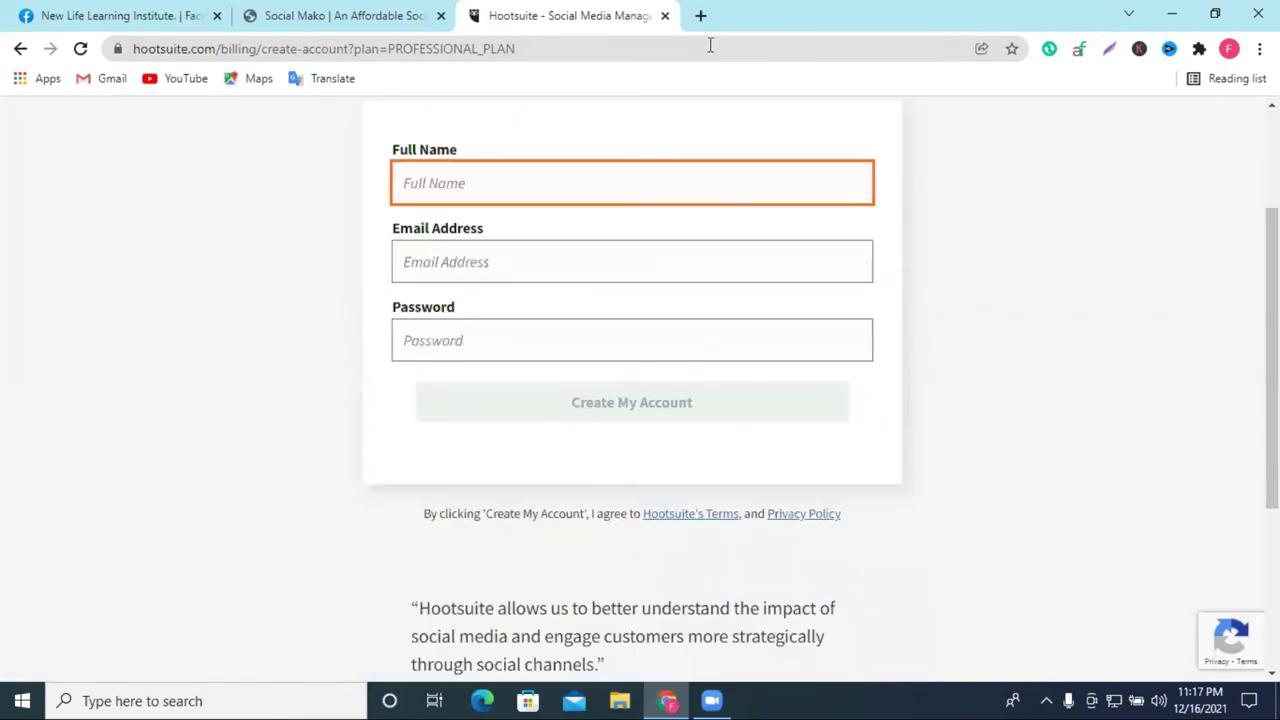
Copy the signed-in Google account's e-mail address from the account panel in a new tab
left_click(701, 16)
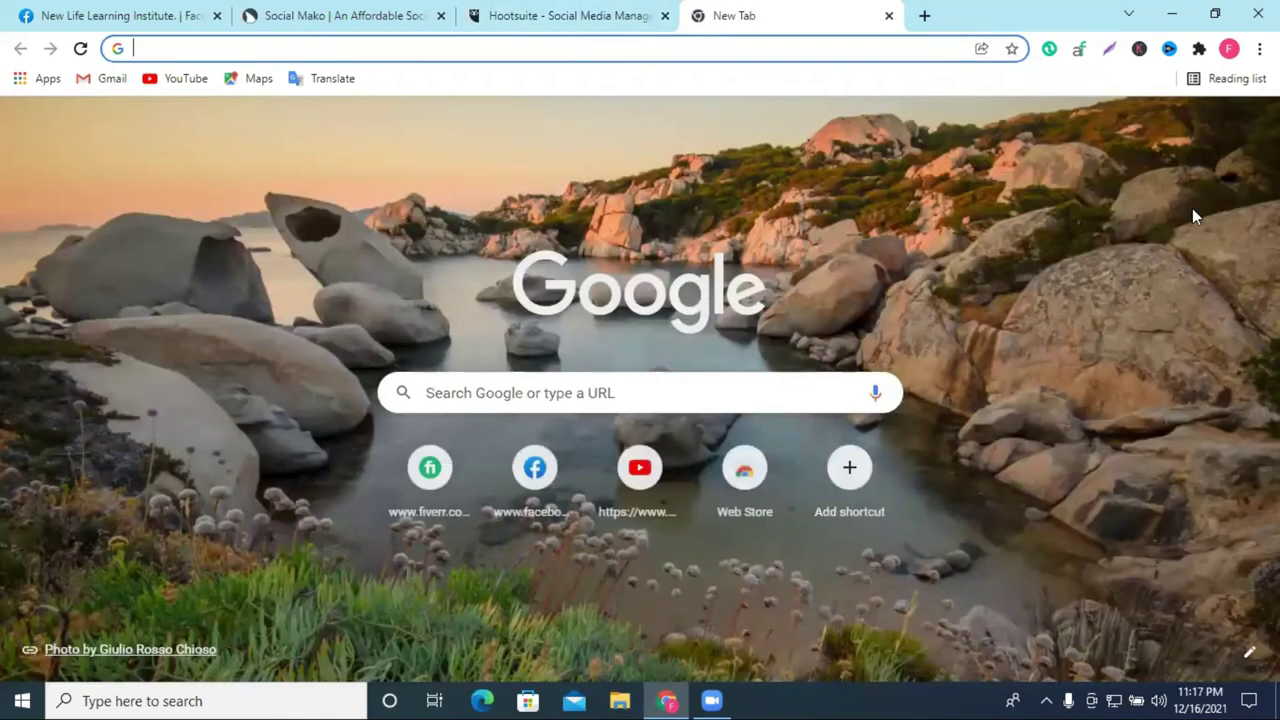
left_click(1246, 126)
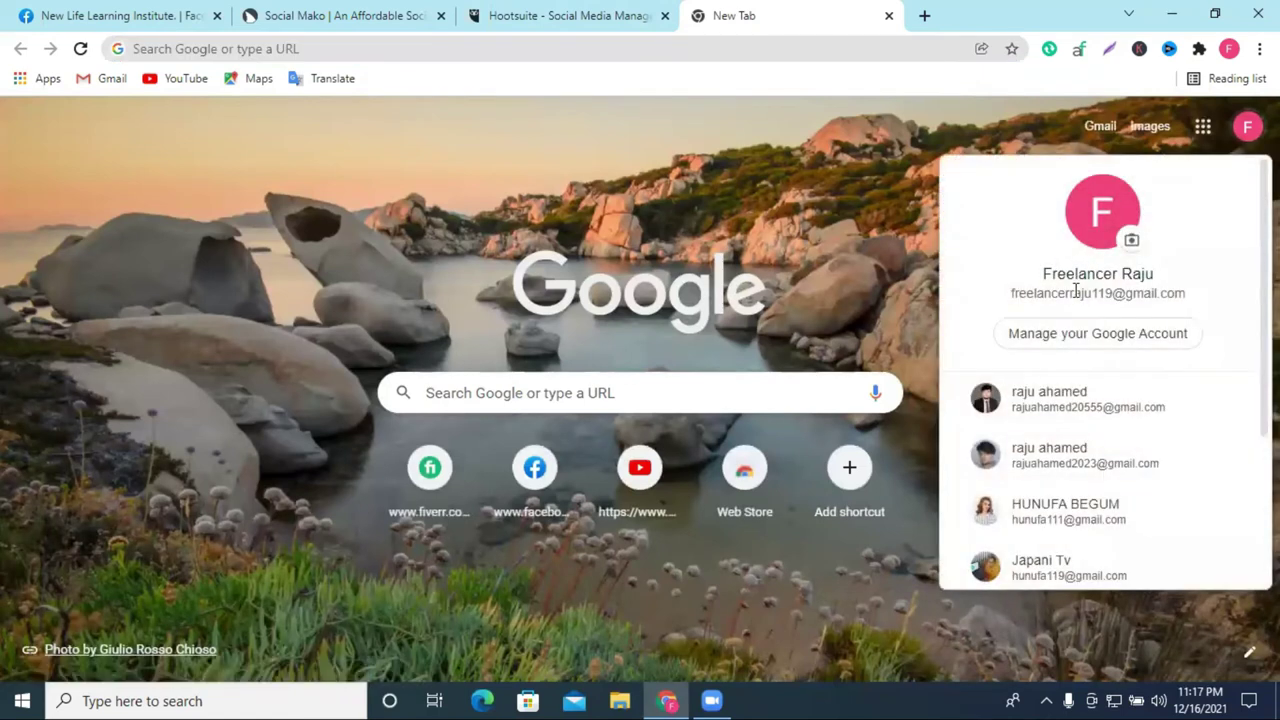
triple_click(1075, 291)
right_click(1131, 298)
left_click(1131, 306)
left_click(516, 15)
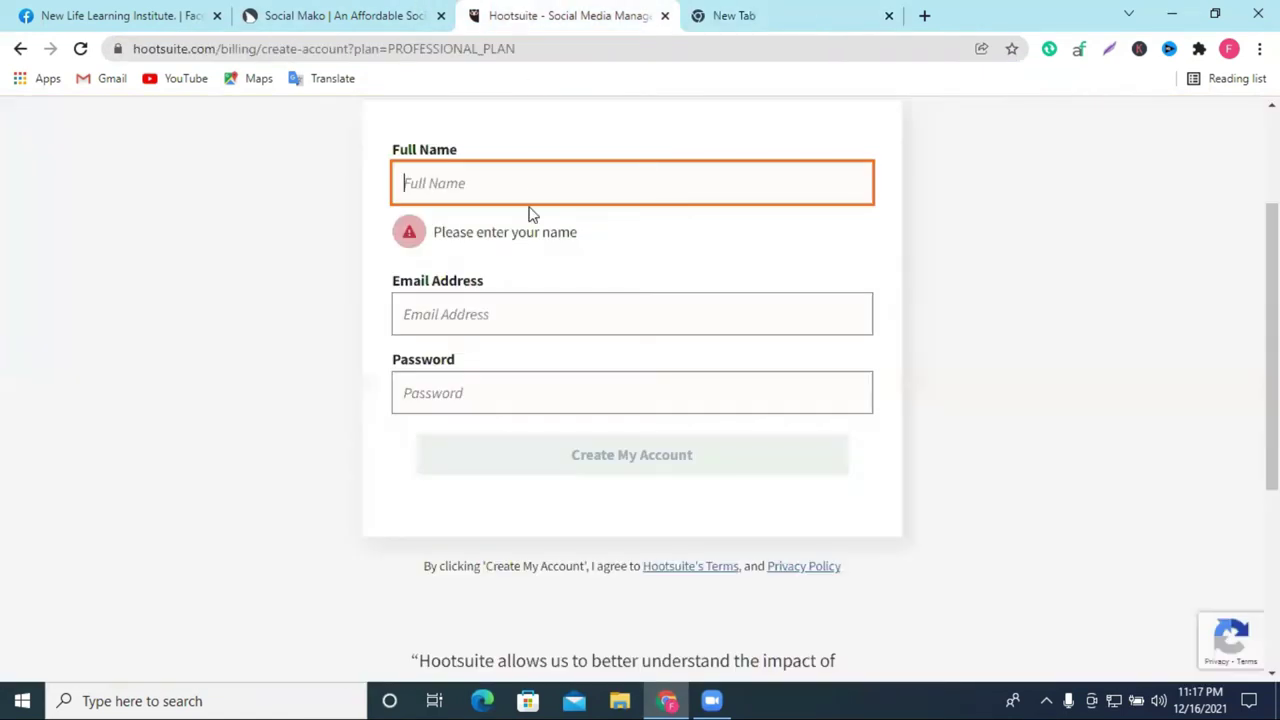
Fill in the pasted e-mail, saved full name and a password, then create the Hootsuite account
left_click(522, 183)
left_click(514, 303)
key("ctrl+v")
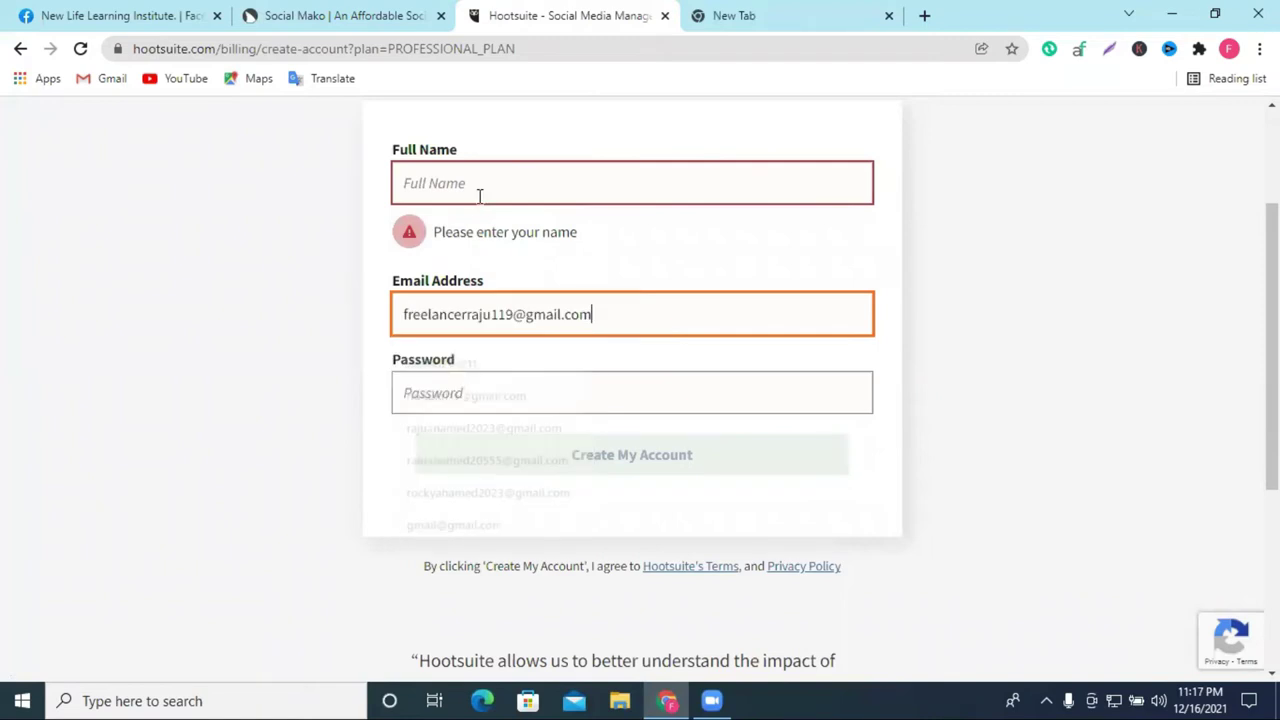
left_click(477, 191)
left_click(459, 240)
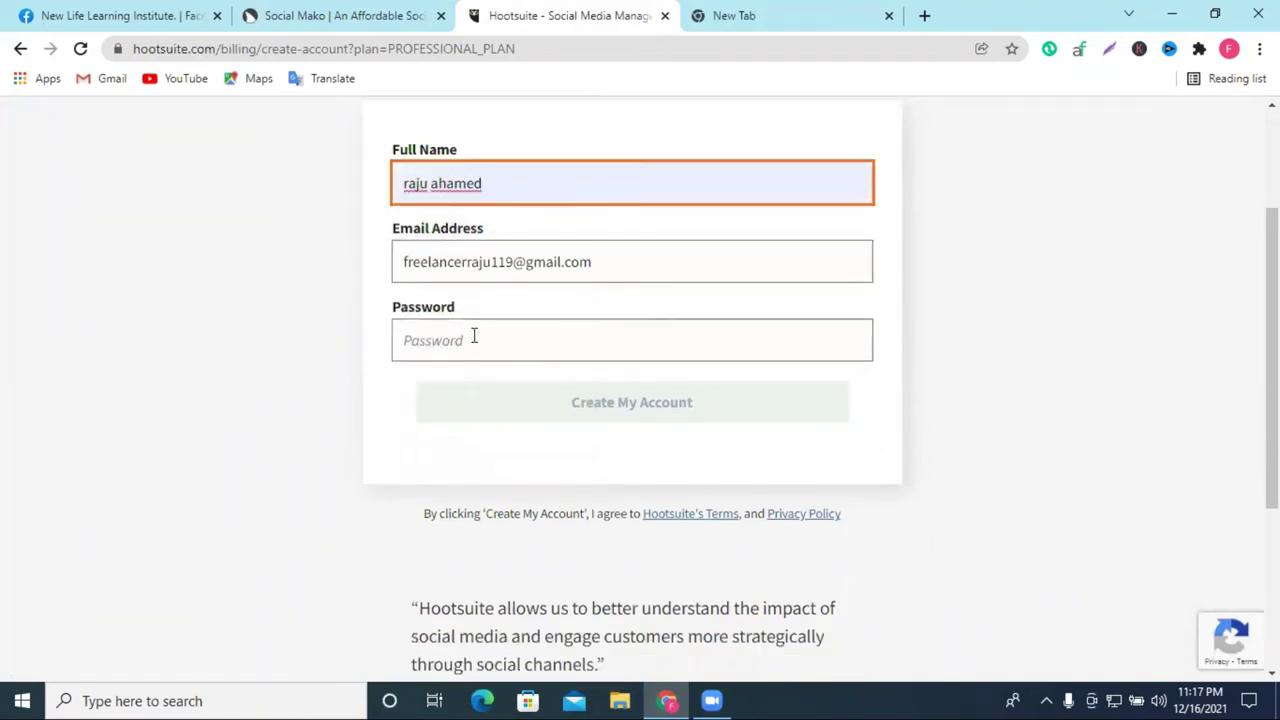
left_click(474, 338)
type("r")
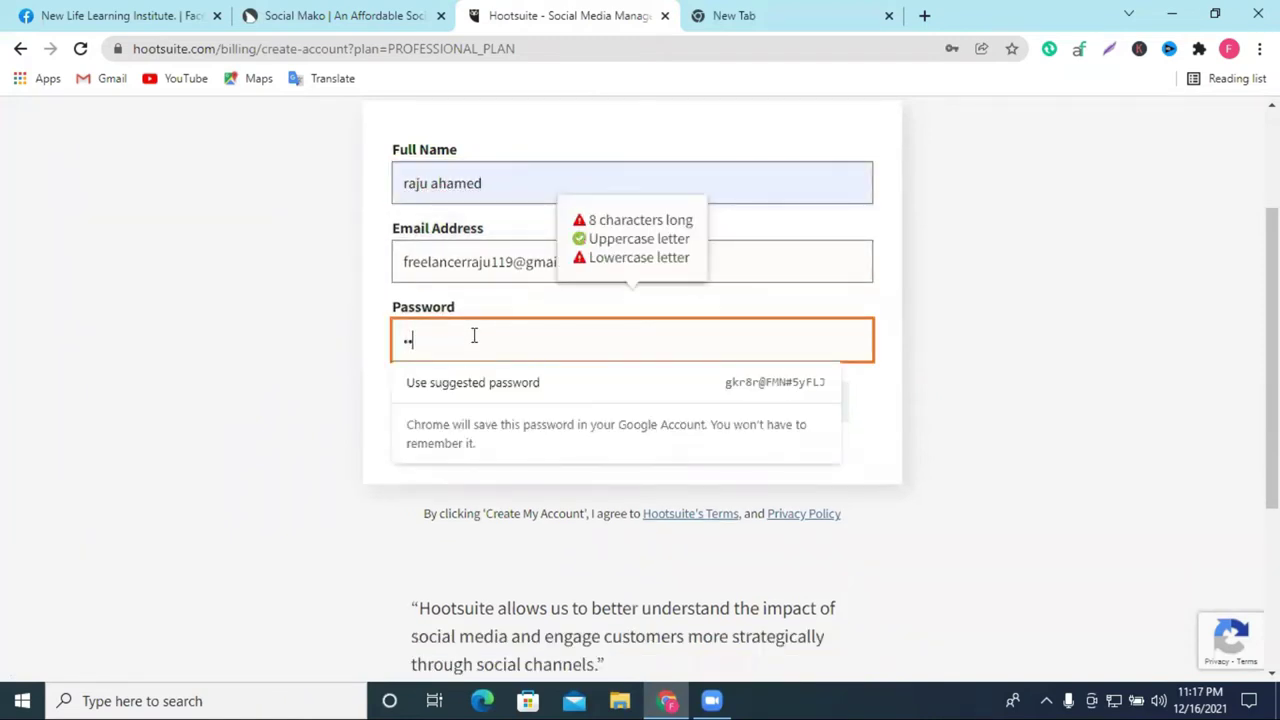
type("•••••••")
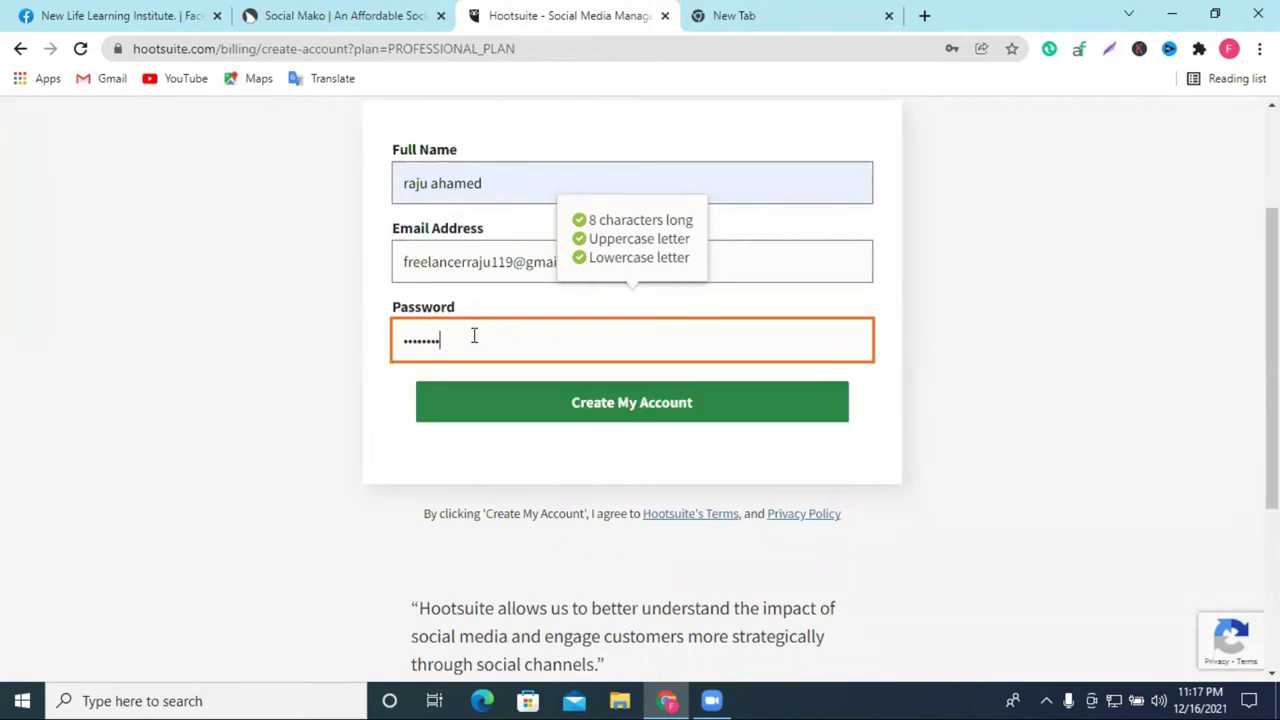
left_click(583, 396)
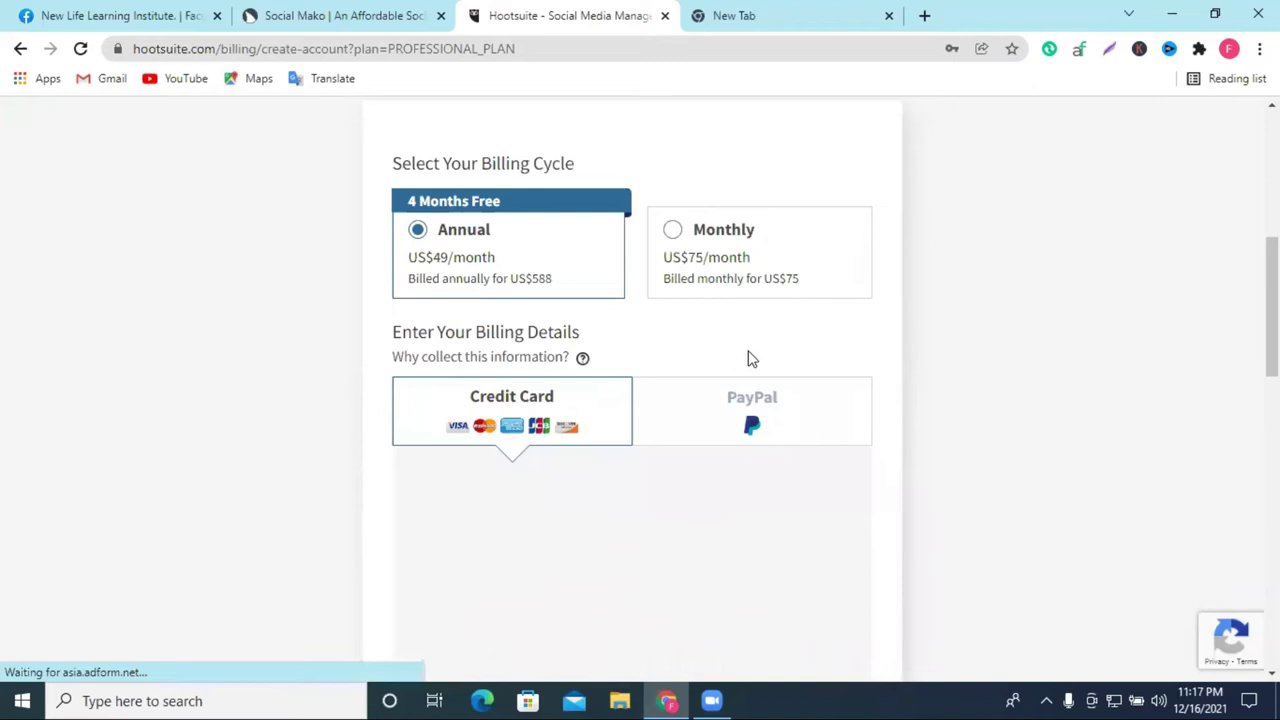
Scroll through Hootsuite's Professional billing form and FAQ, then switch to the Social Mako tab
scroll(629, 391, "down", 6)
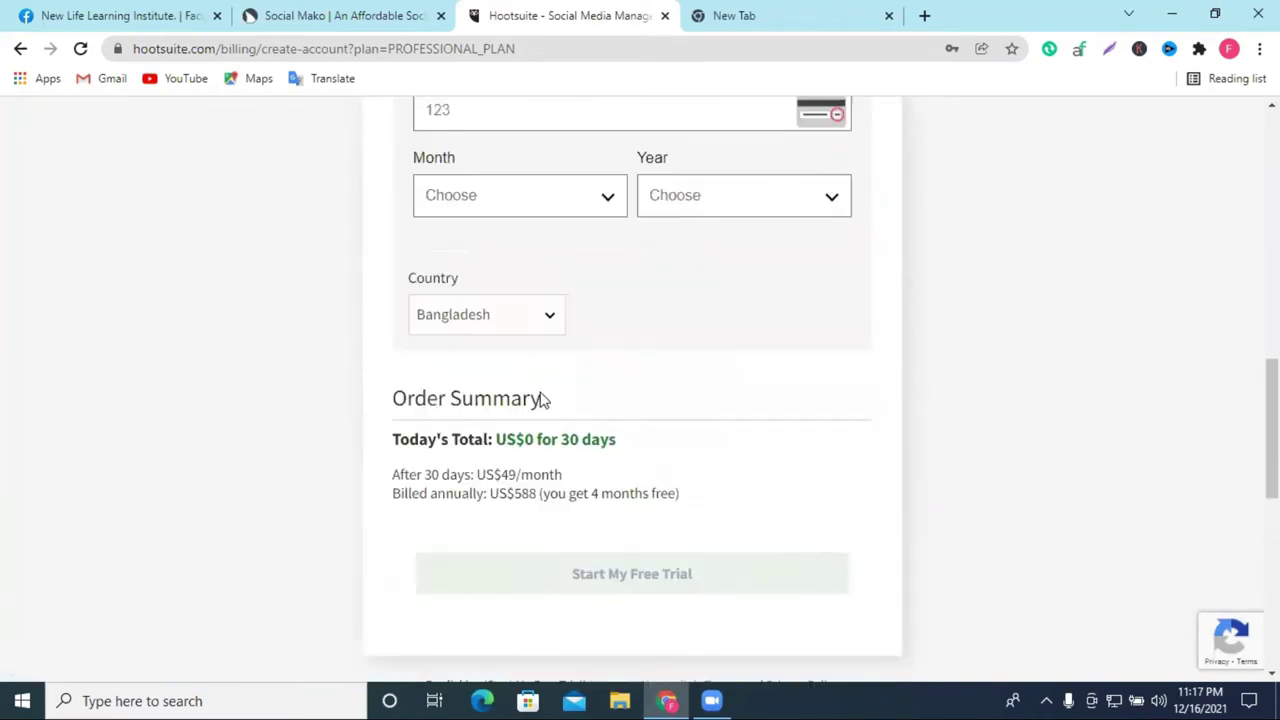
scroll(541, 399, "up", 6)
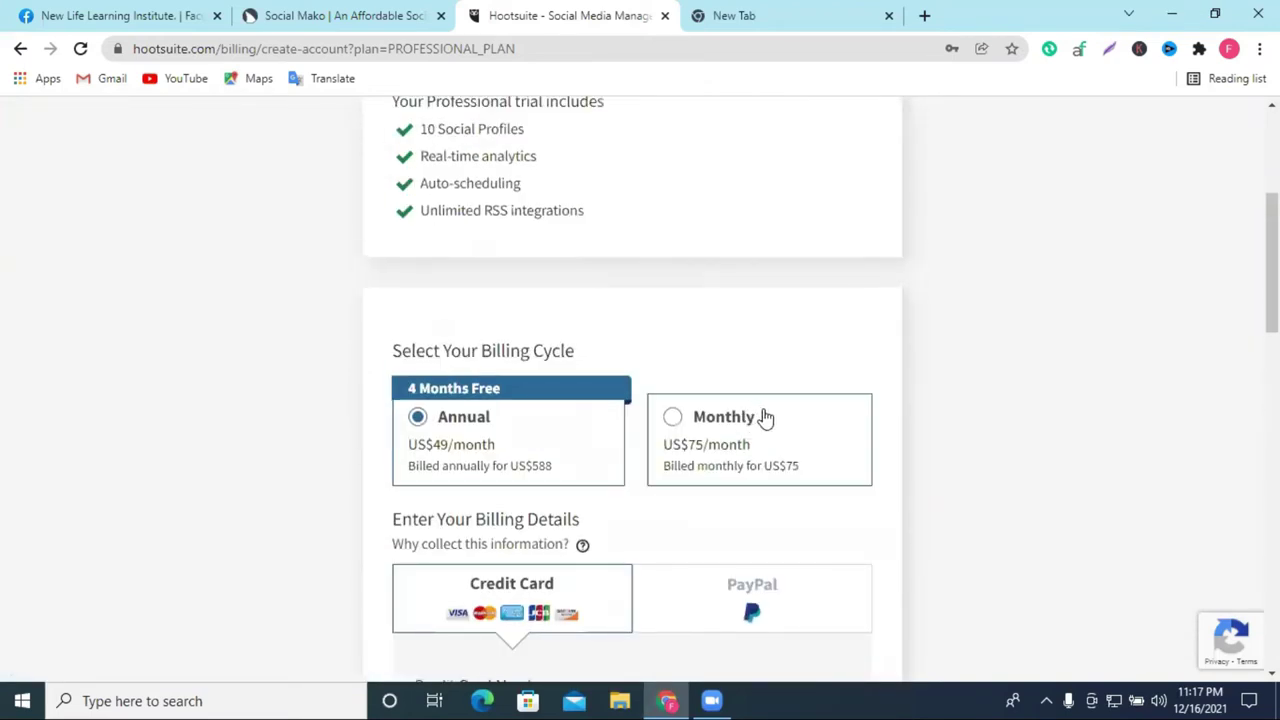
scroll(560, 415, "down", 3)
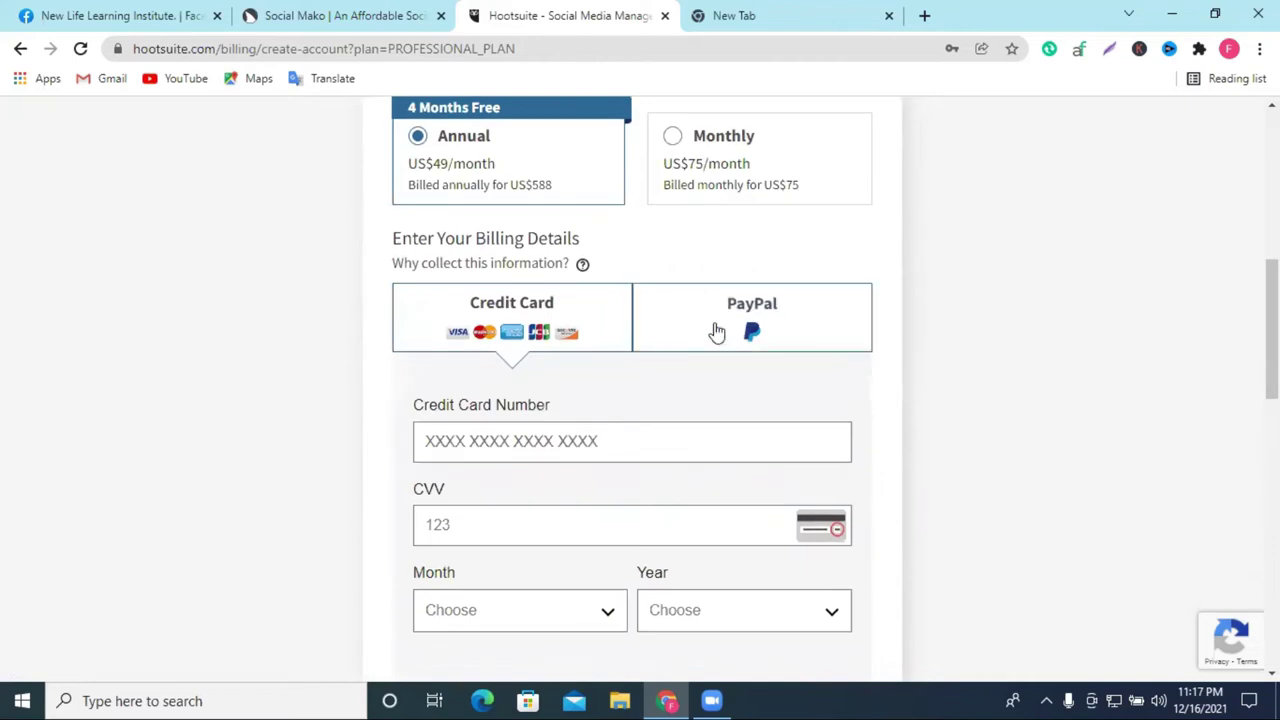
scroll(610, 412, "down", 4)
scroll(610, 310, "down", 5)
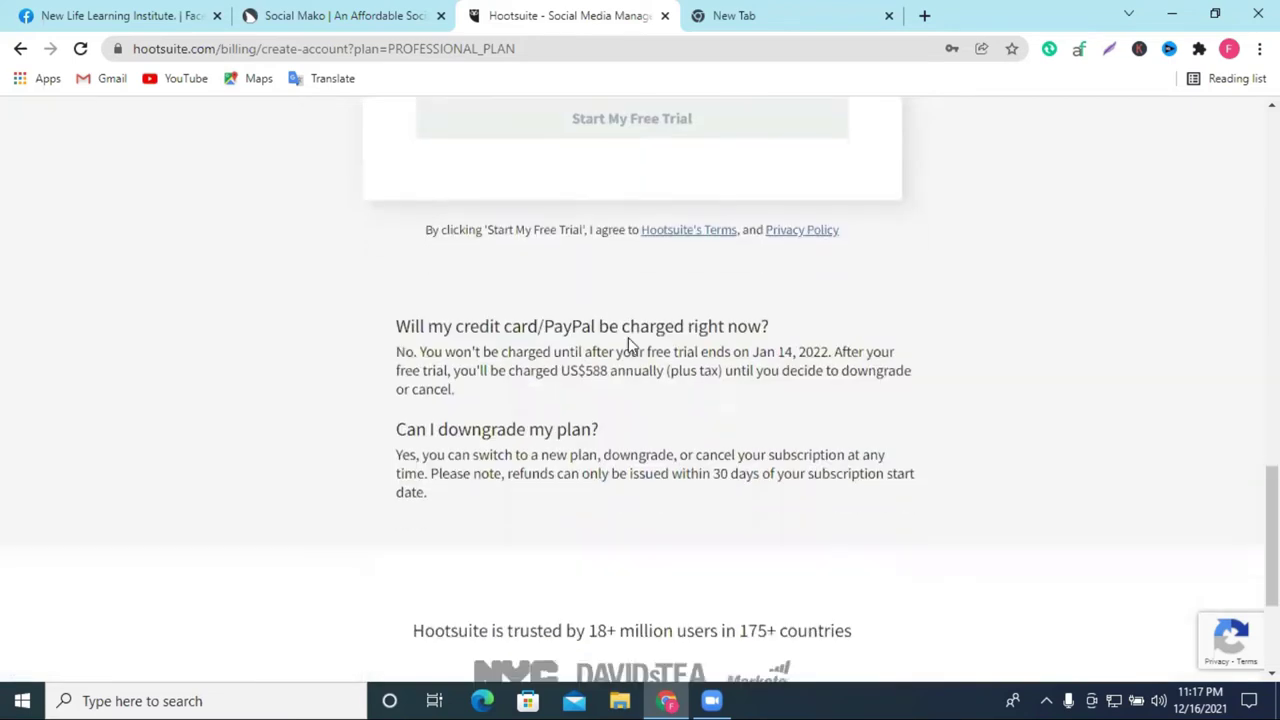
scroll(680, 240, "up", 12)
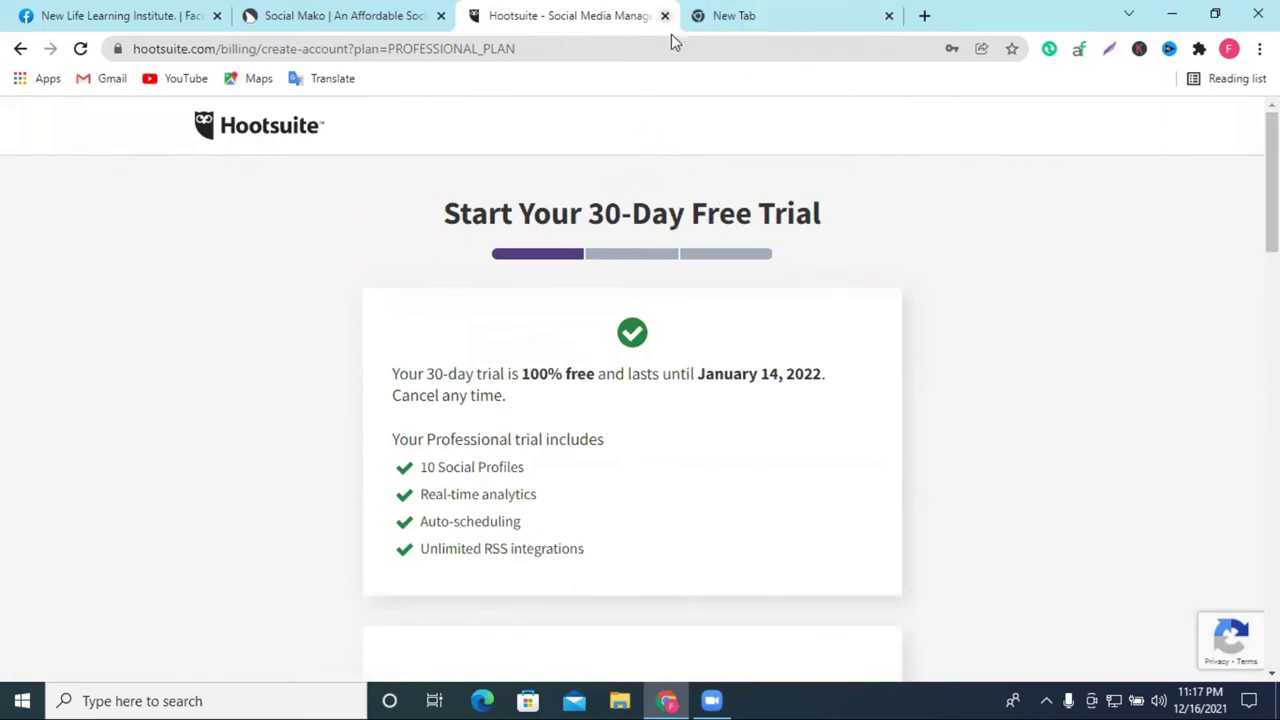
scroll(609, 457, "down", 3)
left_click(295, 12)
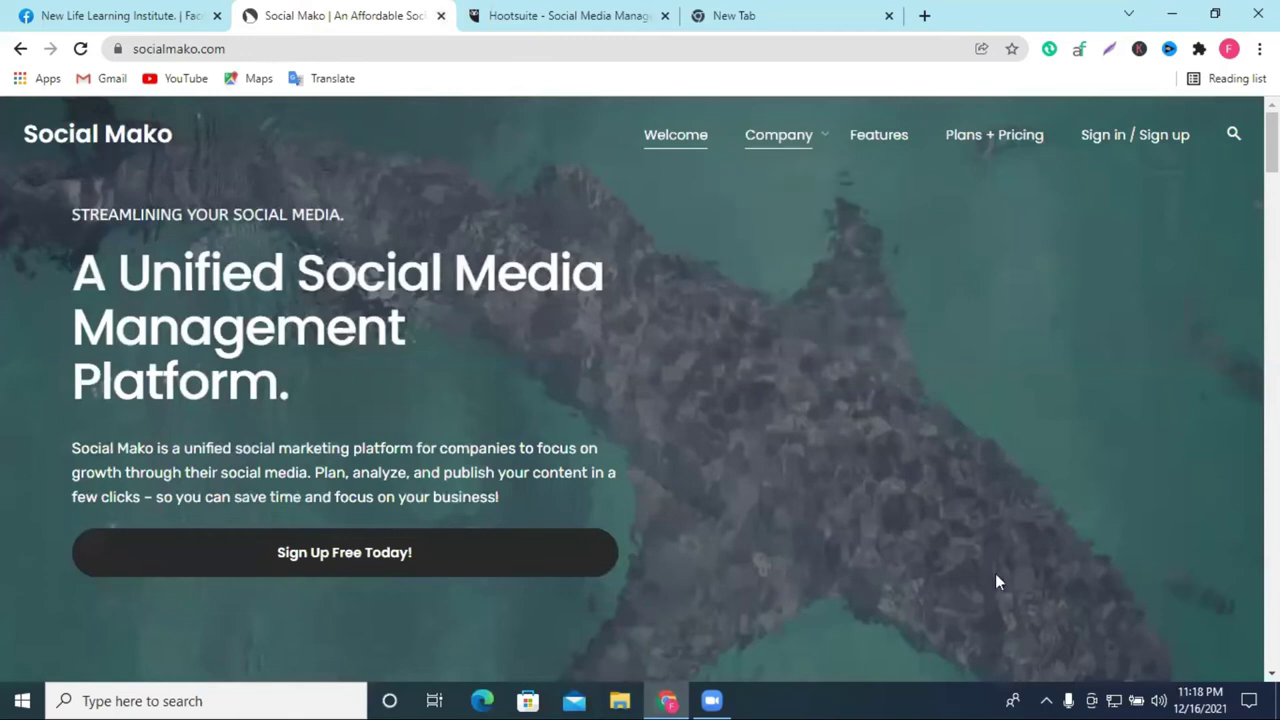
Open Social Mako's sign-in page, paste the e-mail into its Email field, then follow the Sign up link
left_click(1153, 150)
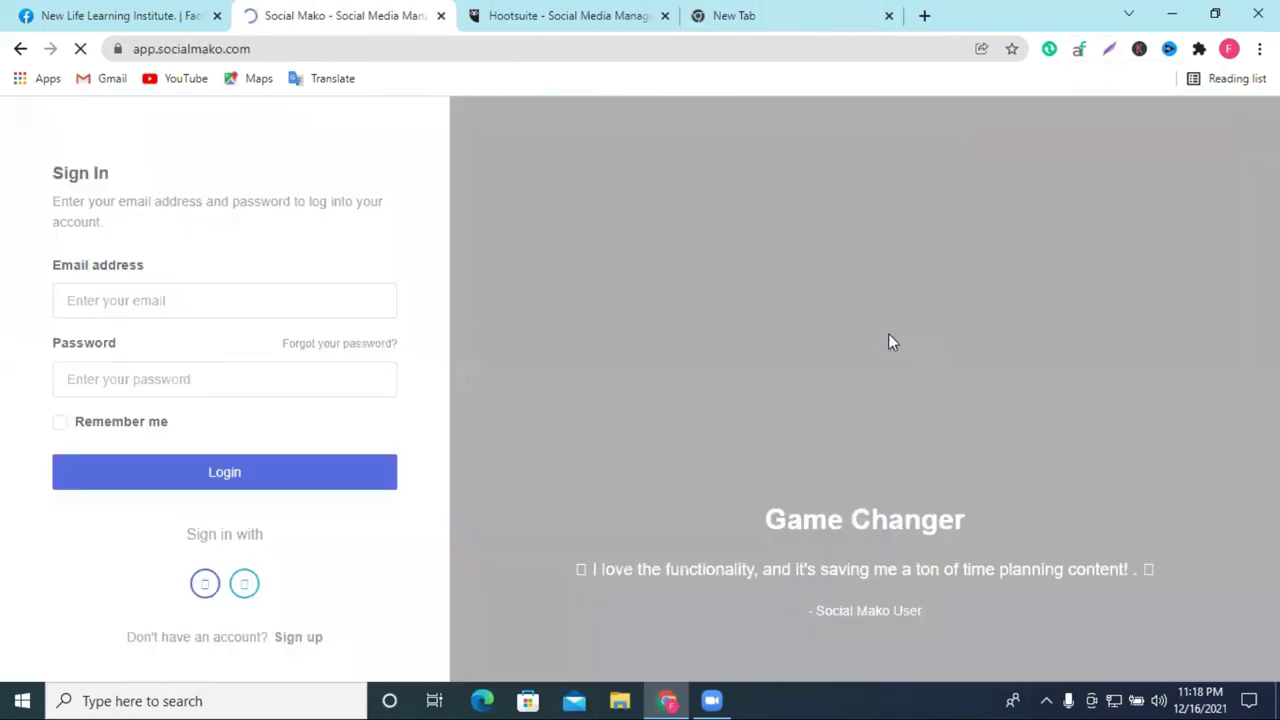
right_click(155, 299)
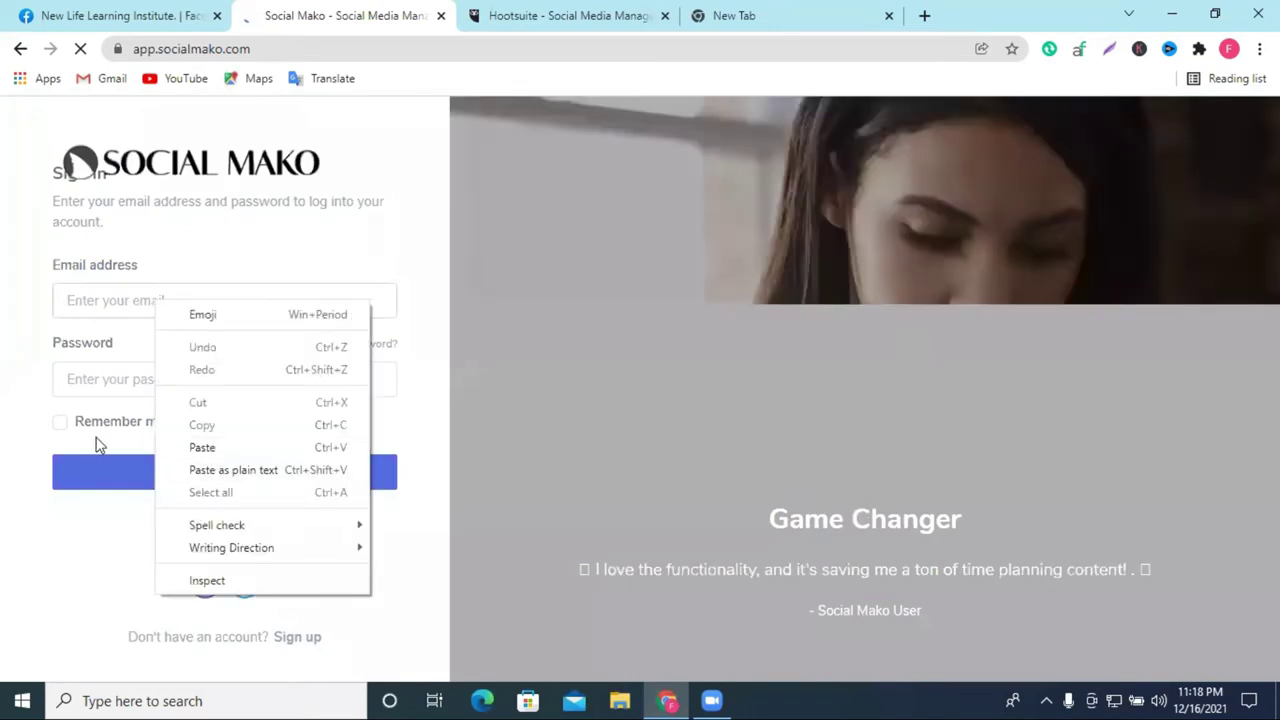
left_click(100, 445)
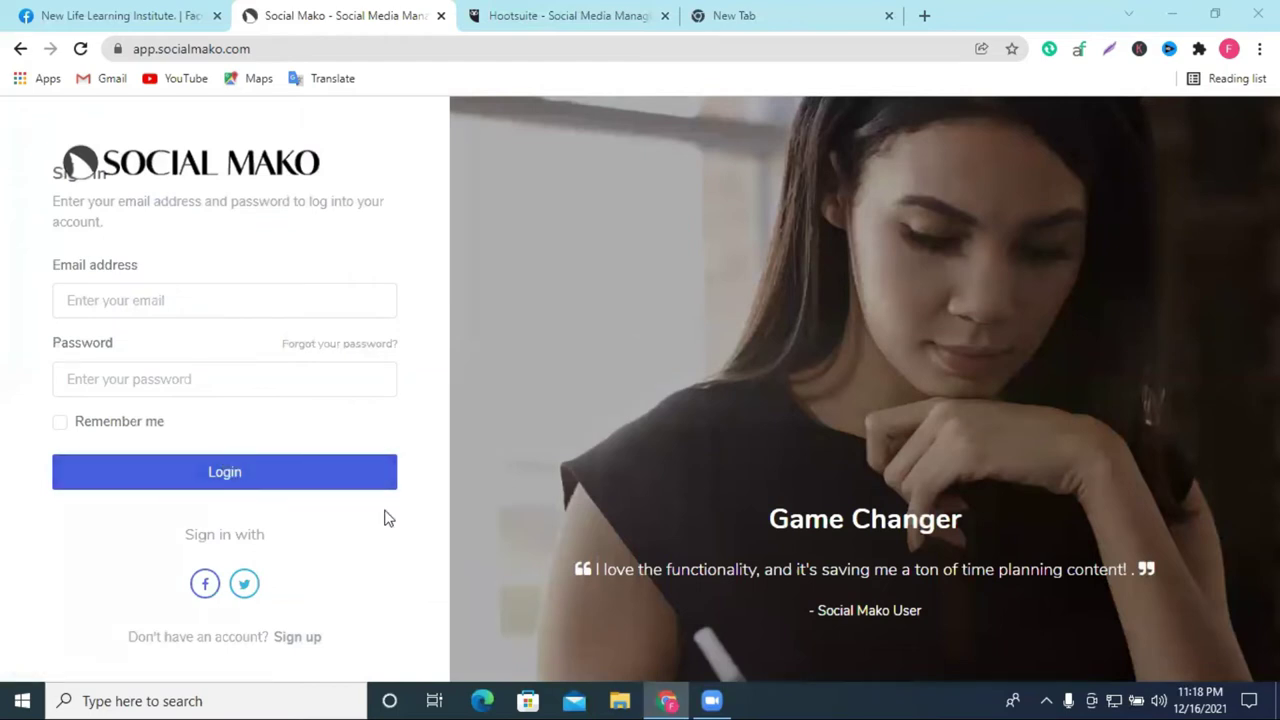
triple_click(207, 535)
left_click_drag(131, 549, 174, 288)
left_click(172, 298)
right_click(174, 299)
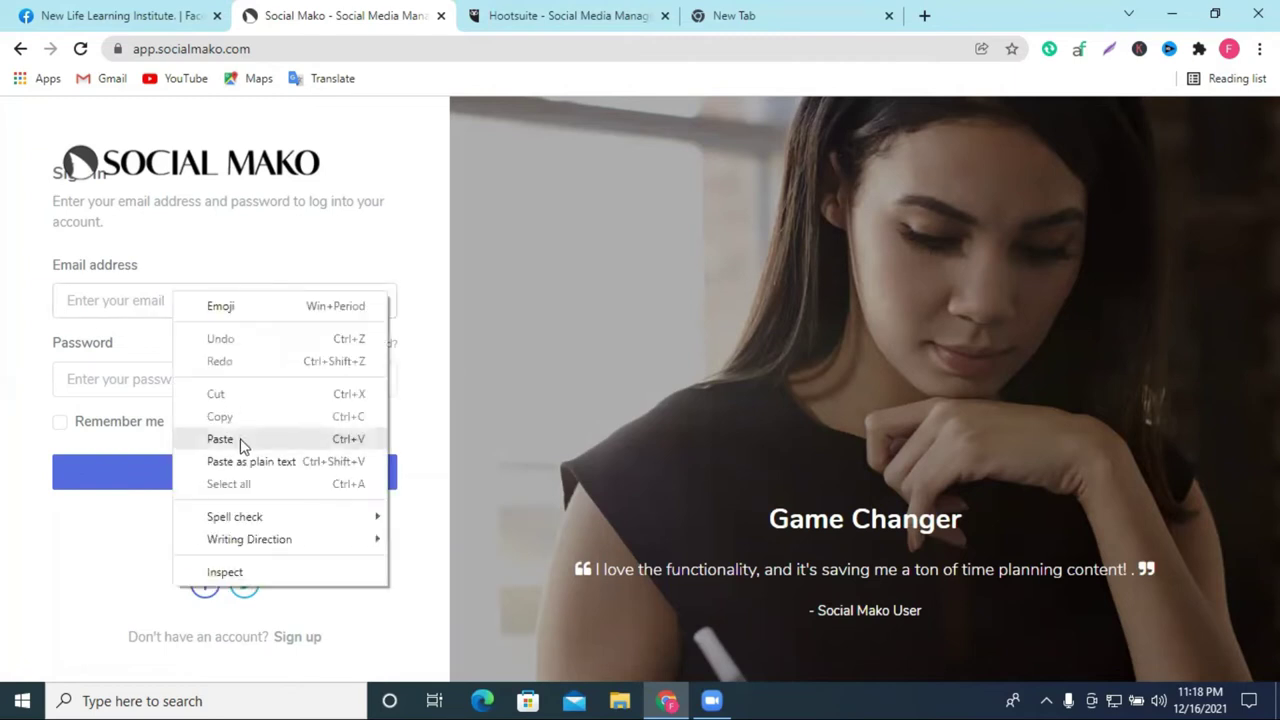
left_click(220, 439)
left_click(136, 386)
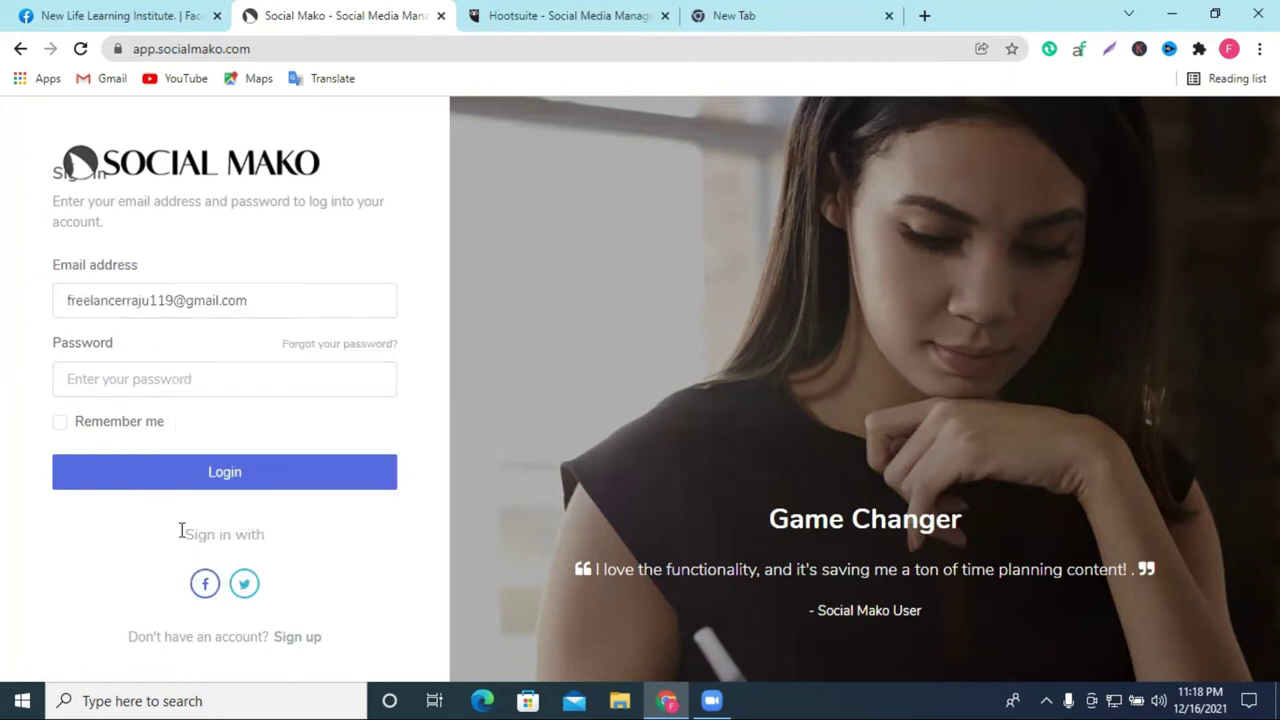
left_click(287, 638)
Paste the e-mail, type the profile name, and enter the password and its confirmation
right_click(109, 456)
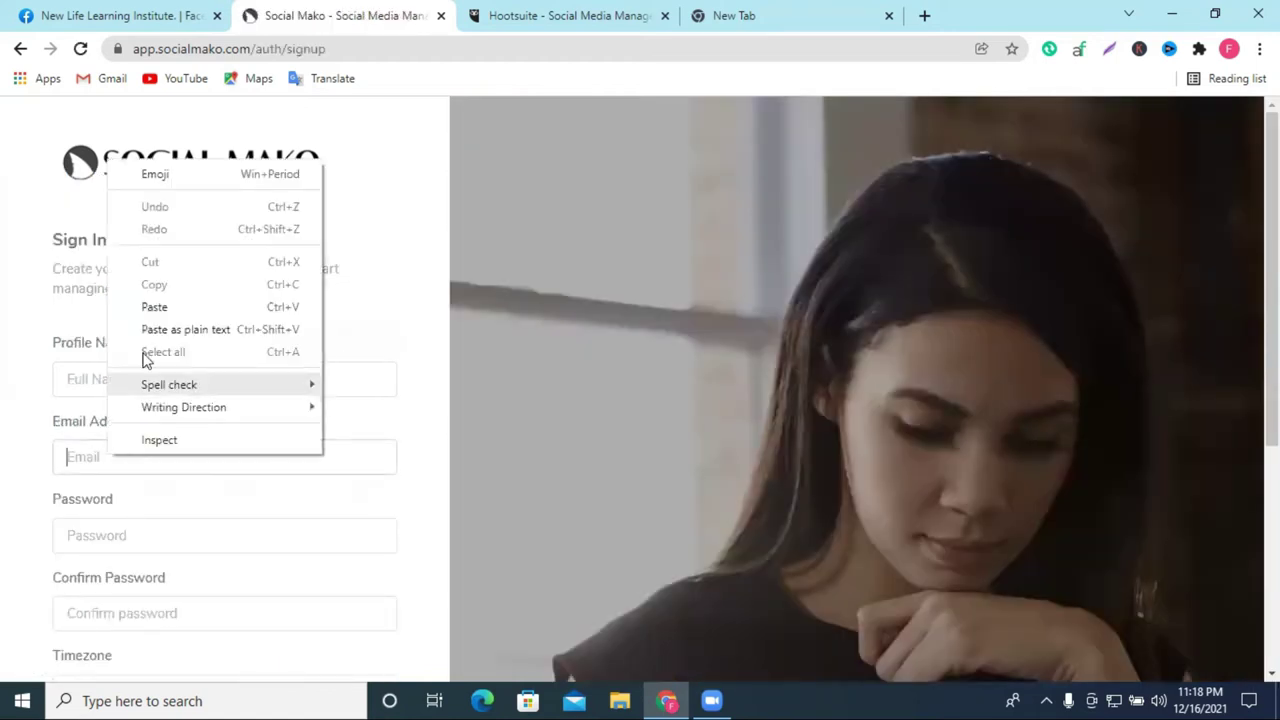
left_click(154, 307)
left_click(131, 377)
right_click(131, 377)
left_click(91, 378)
type("raju aham")
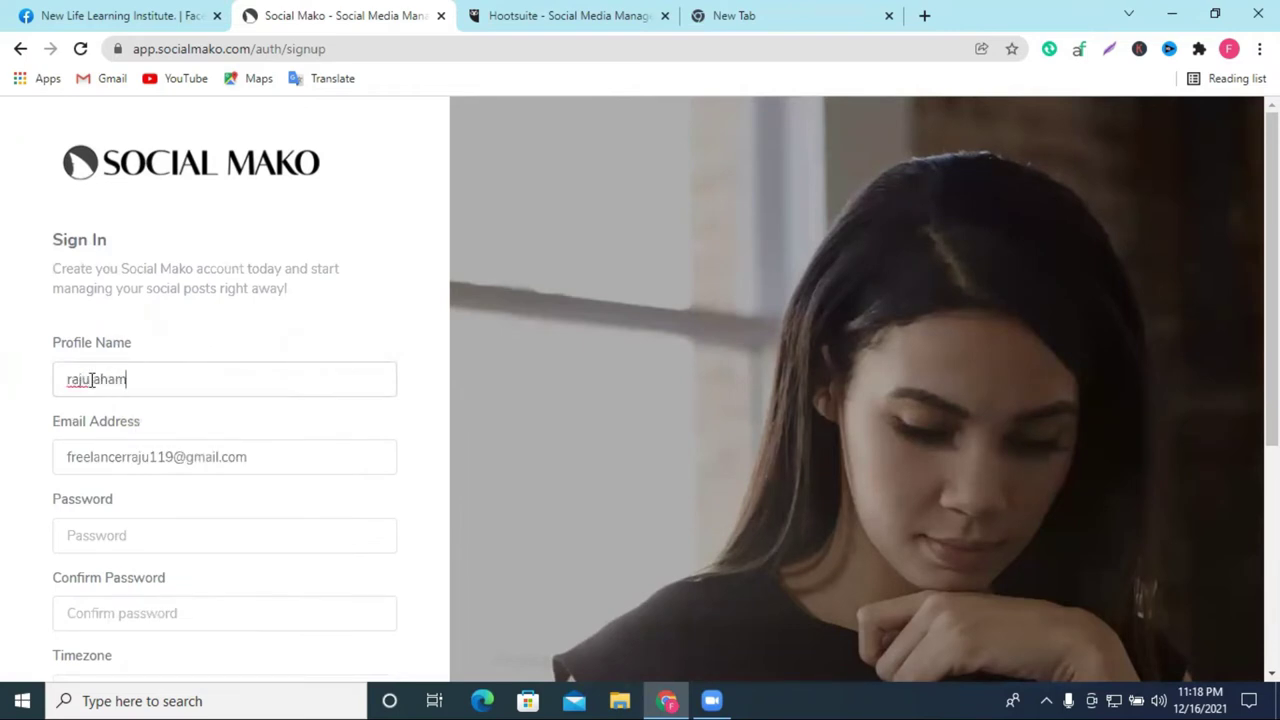
type("ed")
scroll(91, 379, "down", 2)
left_click(104, 353)
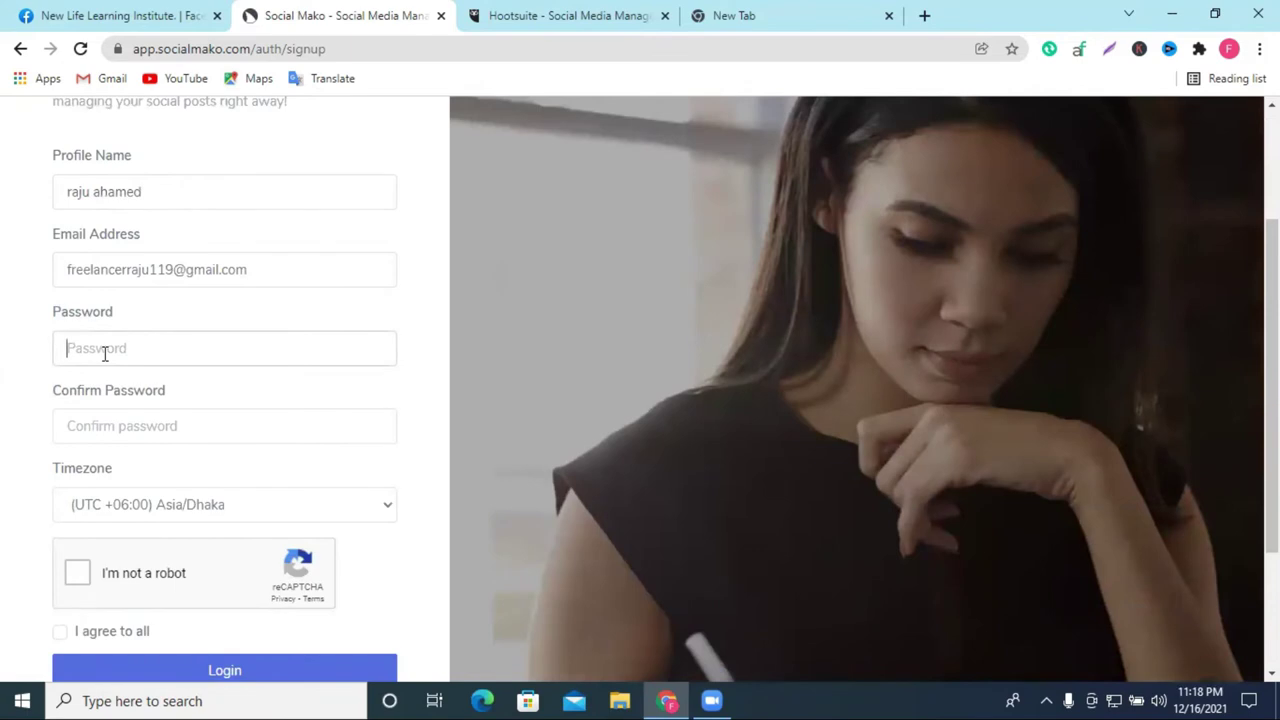
type("•")
left_click(93, 432)
type("••")
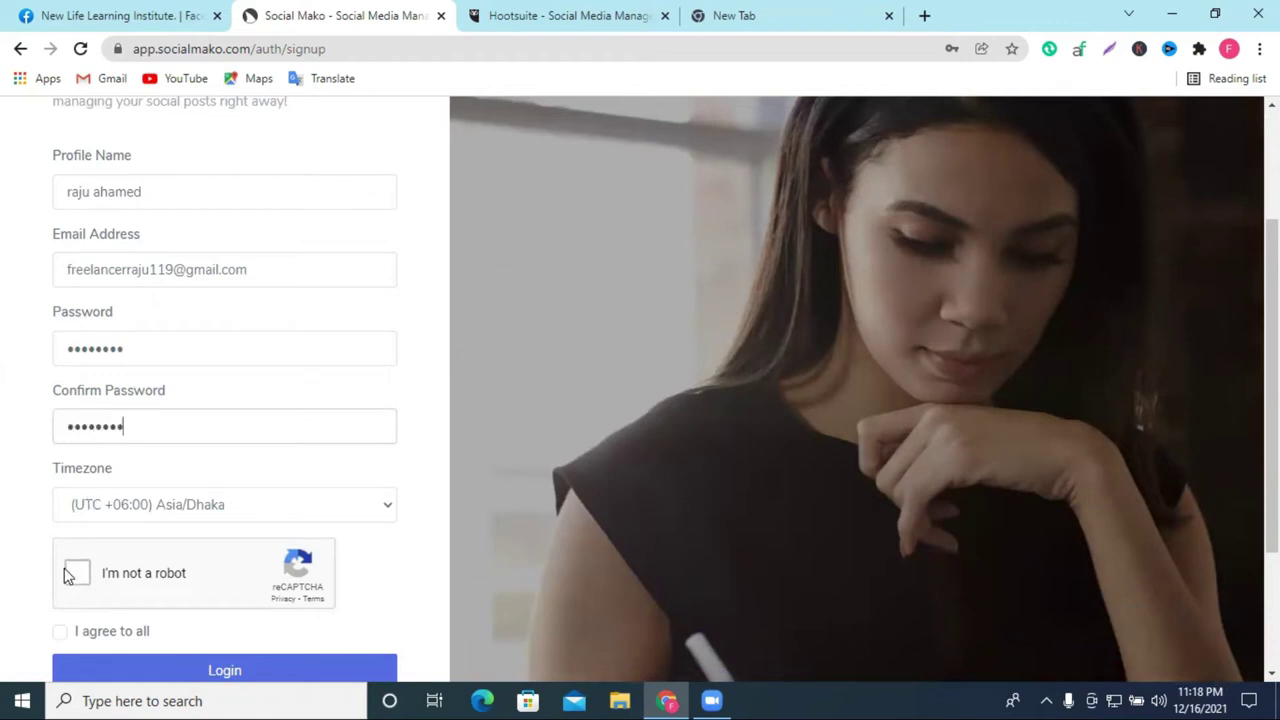
Solve the taxi reCAPTCHA, accept all the terms, and submit the sign-up form
left_click(67, 576)
left_click(97, 511)
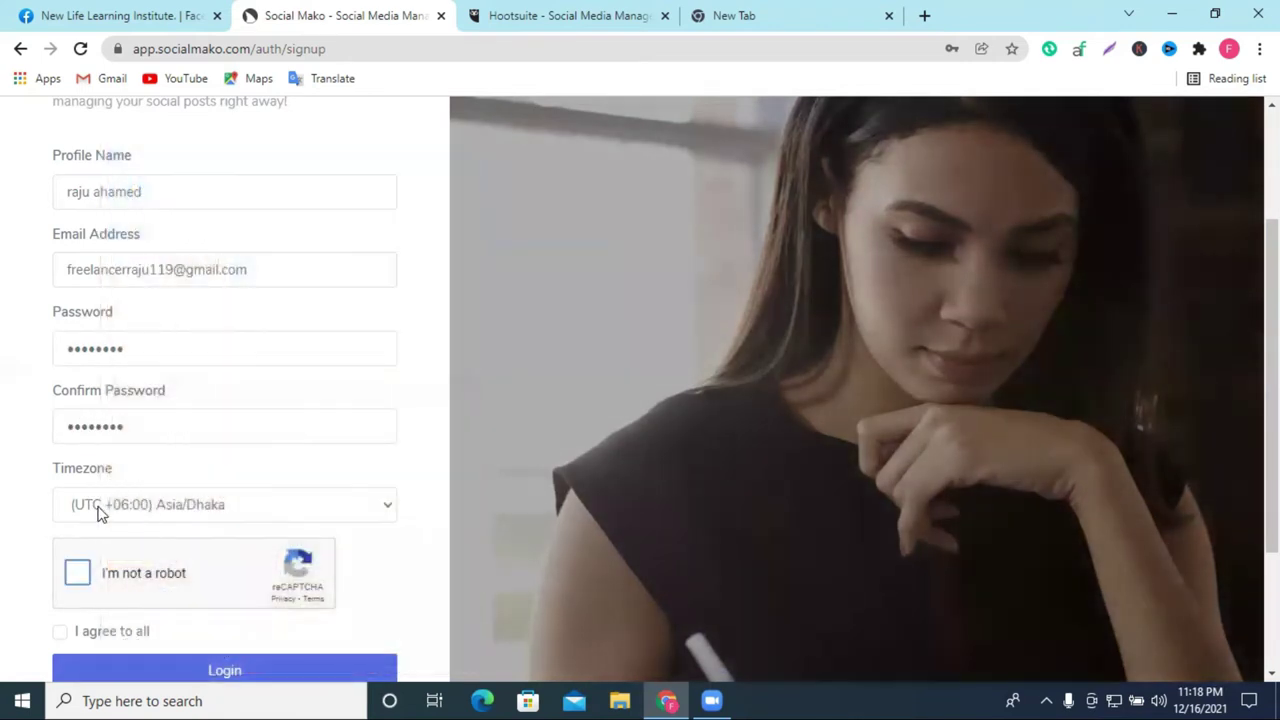
left_click(77, 572)
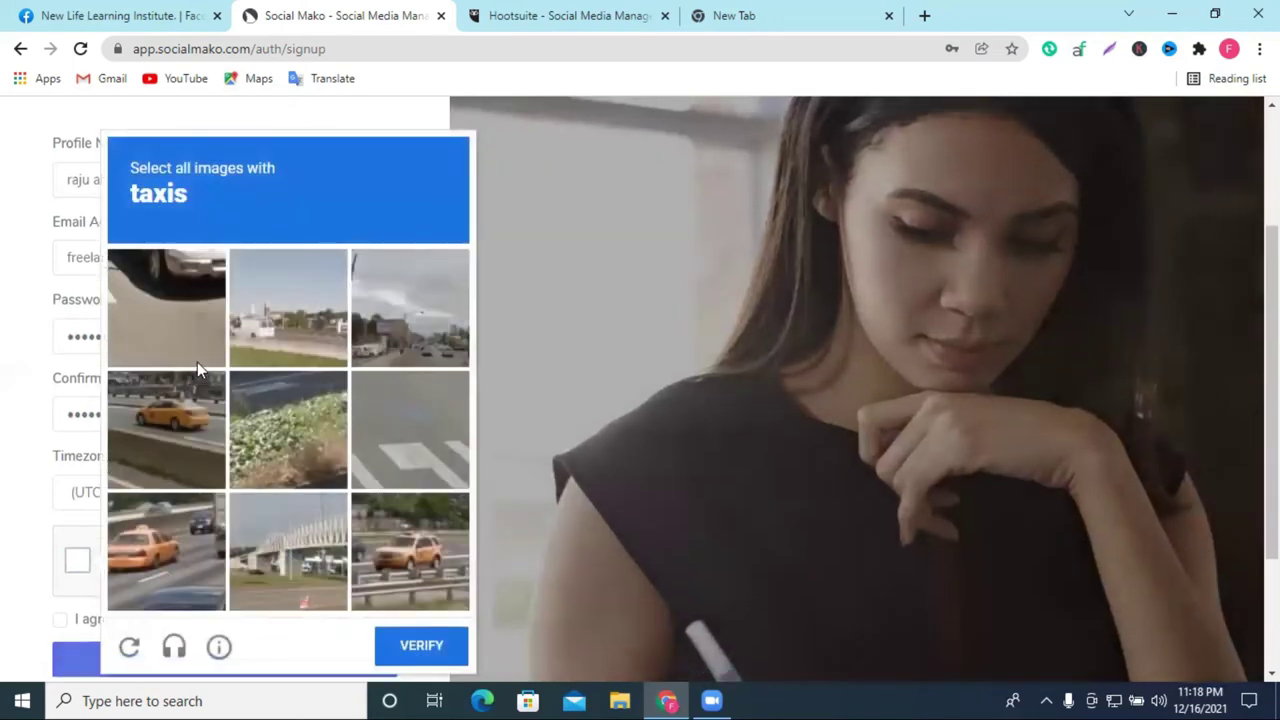
left_click(159, 416)
left_click(139, 543)
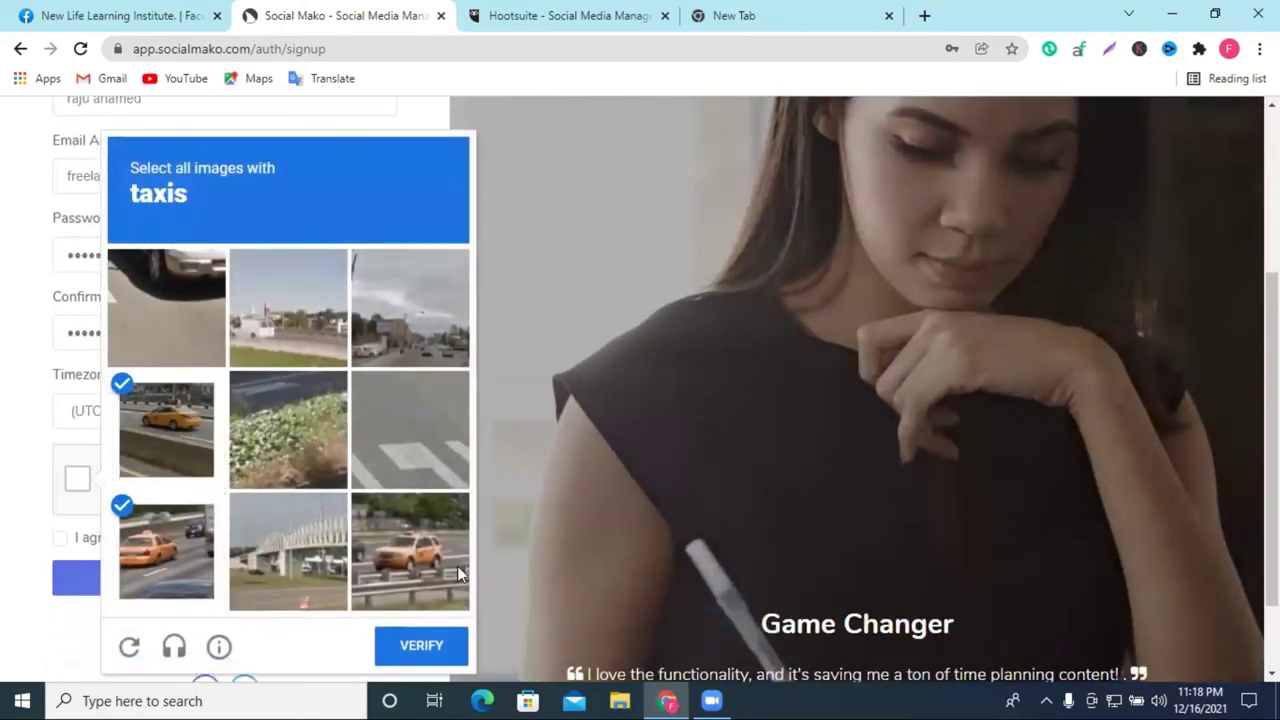
left_click(452, 562)
left_click(429, 644)
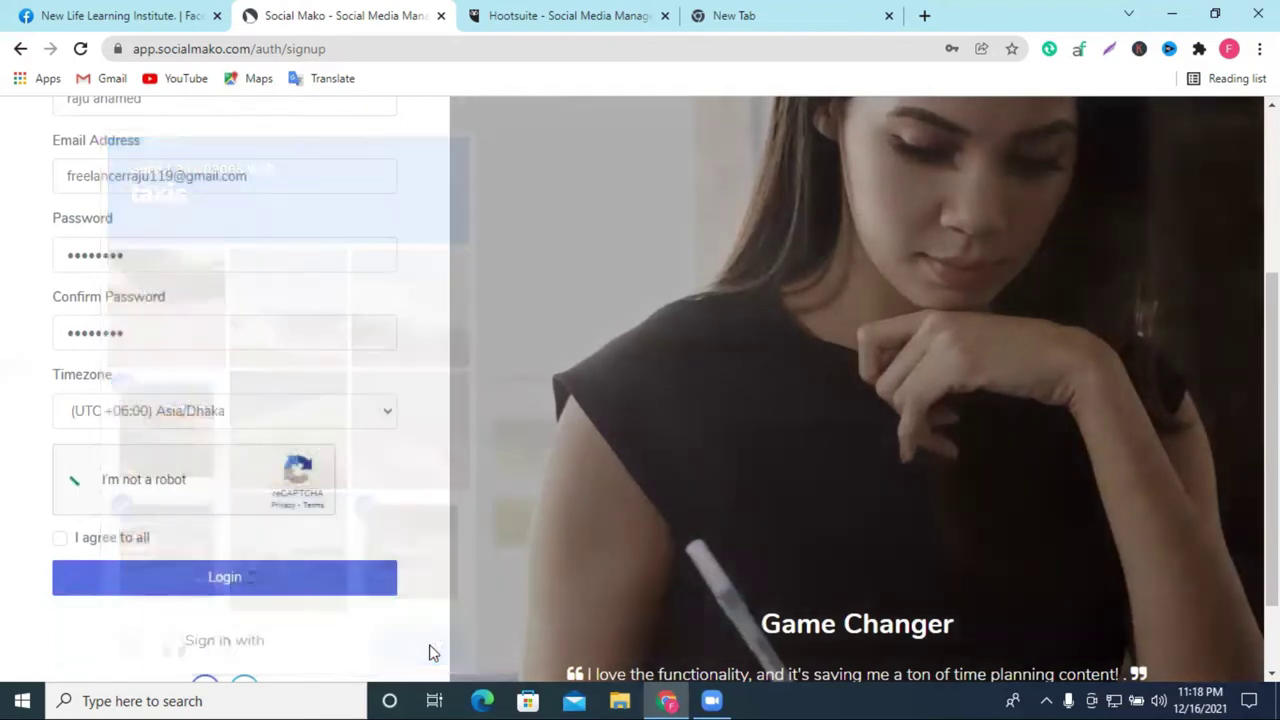
left_click(223, 586)
left_click(60, 540)
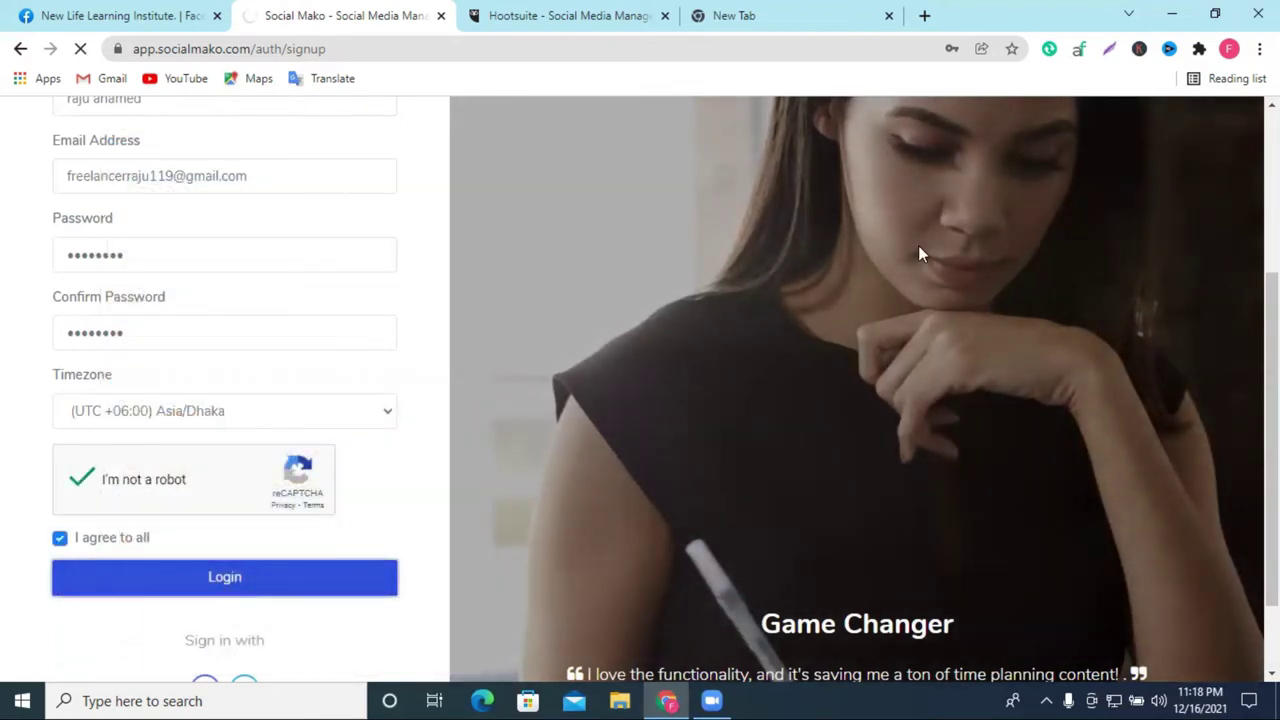
Re-enter the e-mail, the autofilled profile name, and both passwords after the captcha error
scroll(220, 382, "down", 4)
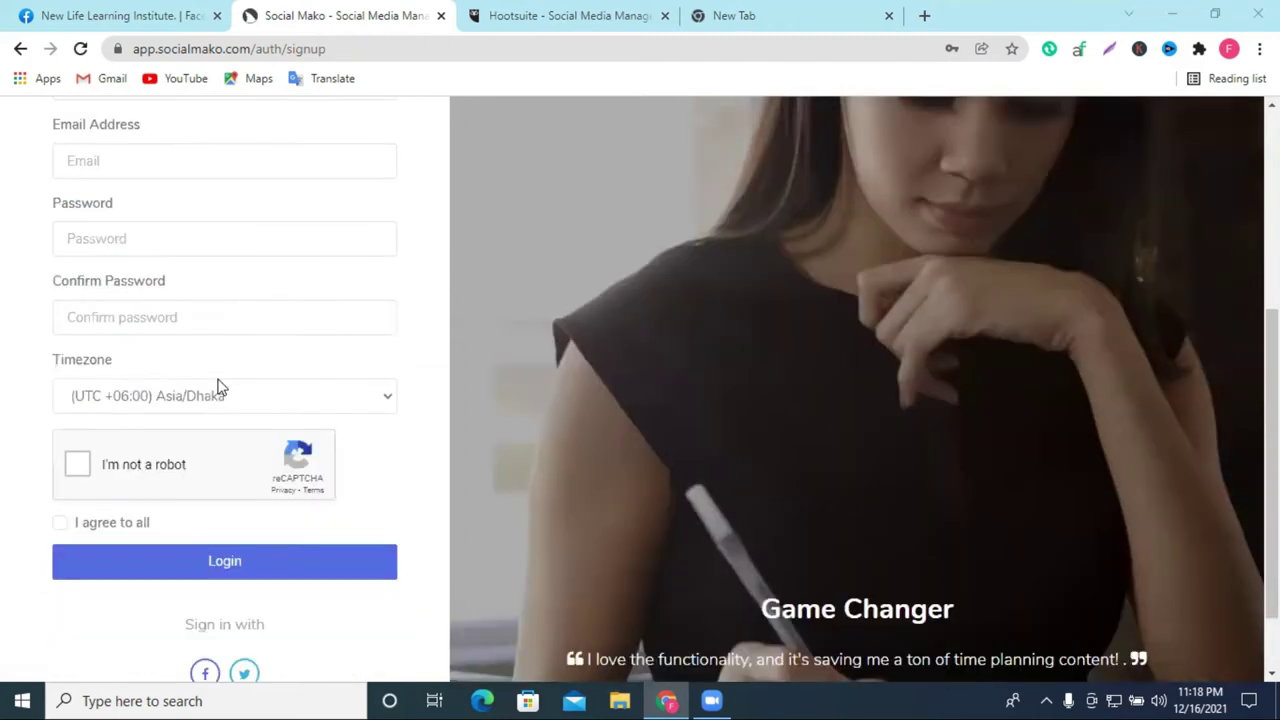
scroll(157, 377, "up", 3)
right_click(114, 445)
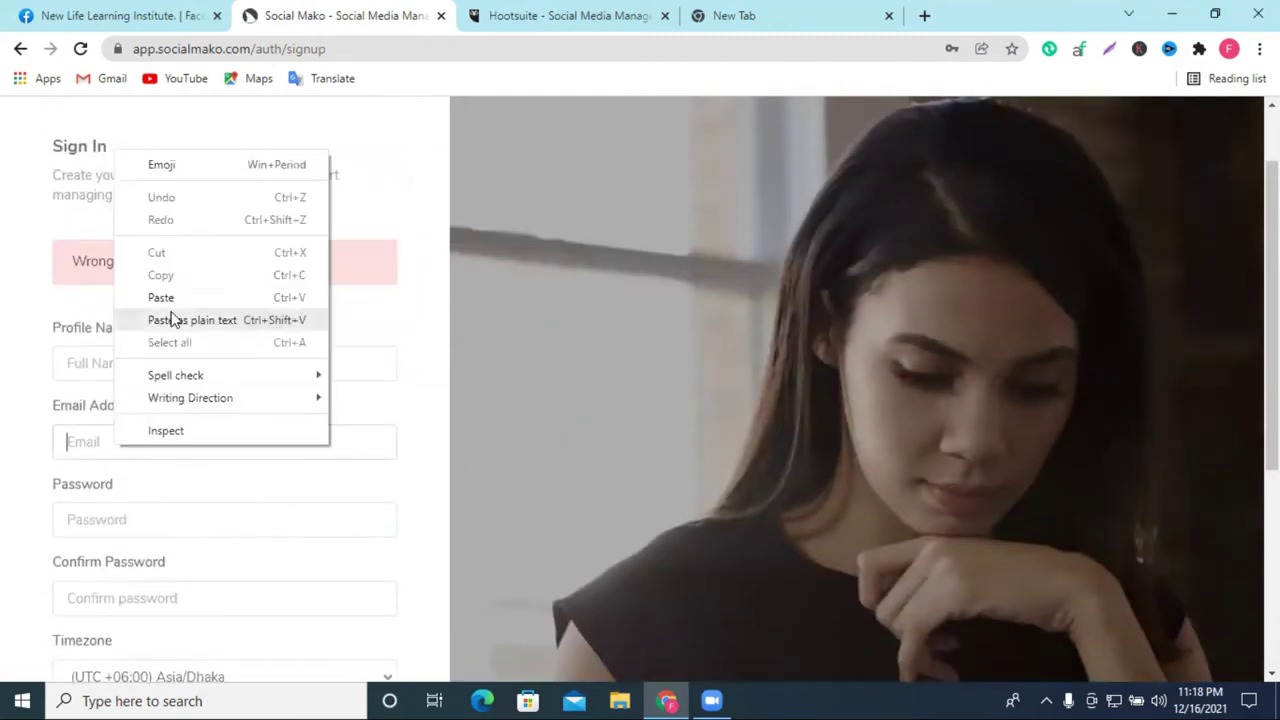
left_click(163, 297)
left_click(157, 363)
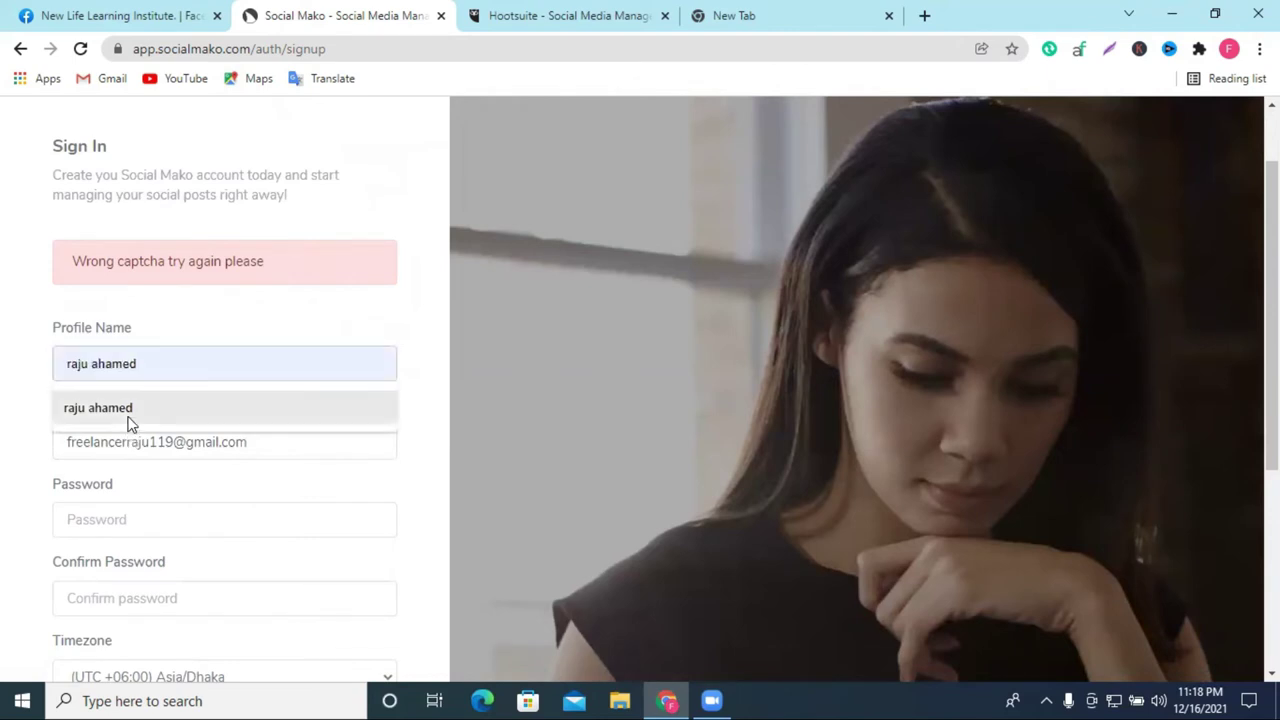
left_click(126, 410)
left_click(124, 517)
type("r")
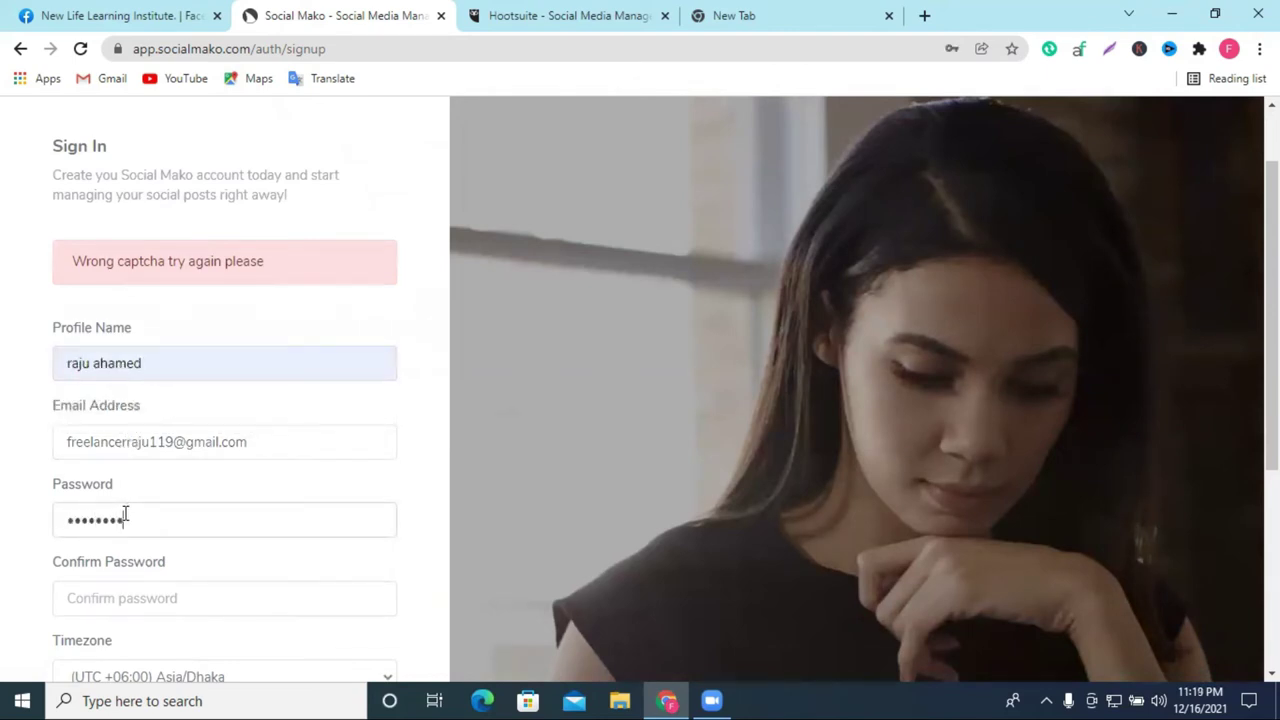
left_click(136, 599)
type("r")
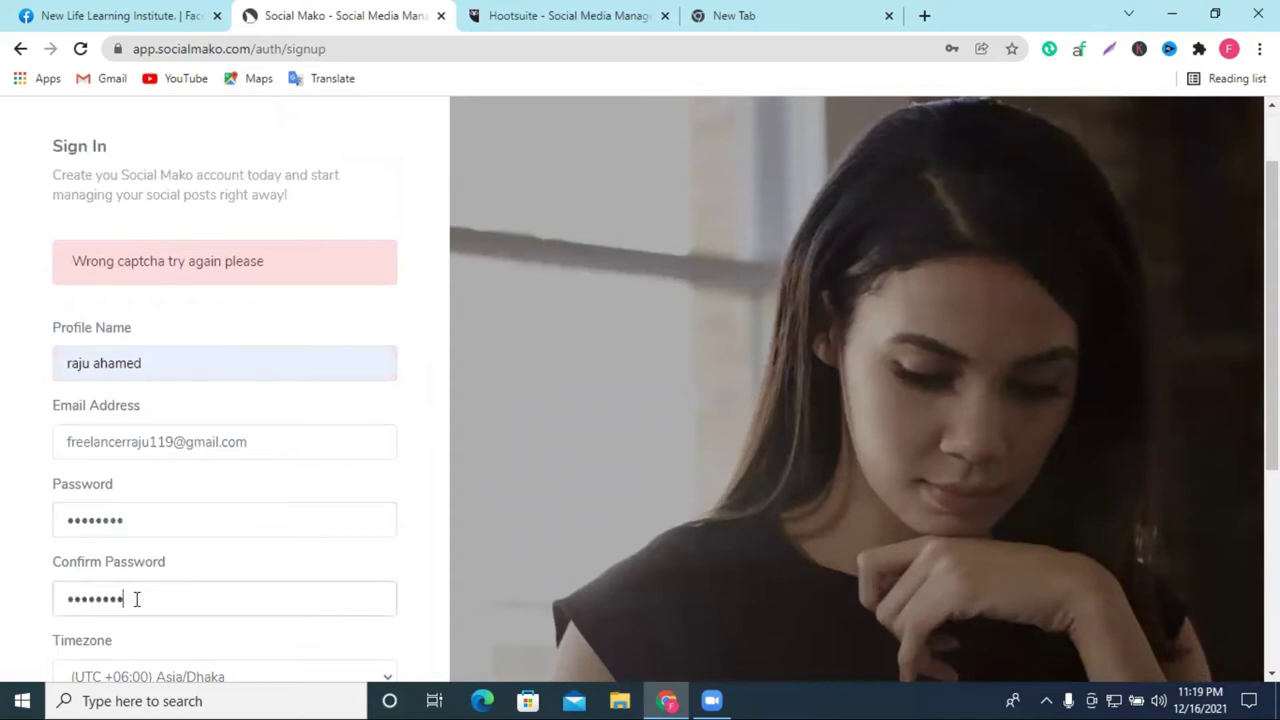
Solve the motorcycle reCAPTCHA, accept all the terms, and resubmit the sign-up form
scroll(138, 598, "down", 2)
left_click(73, 560)
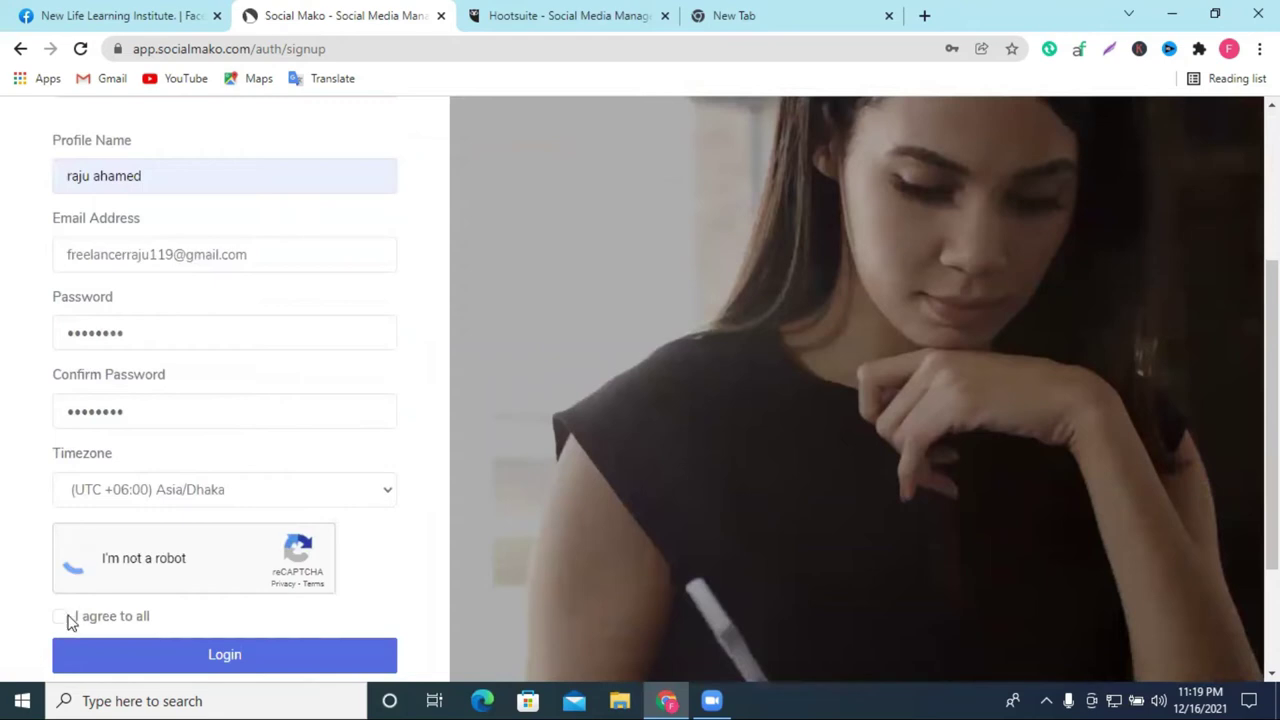
left_click(276, 462)
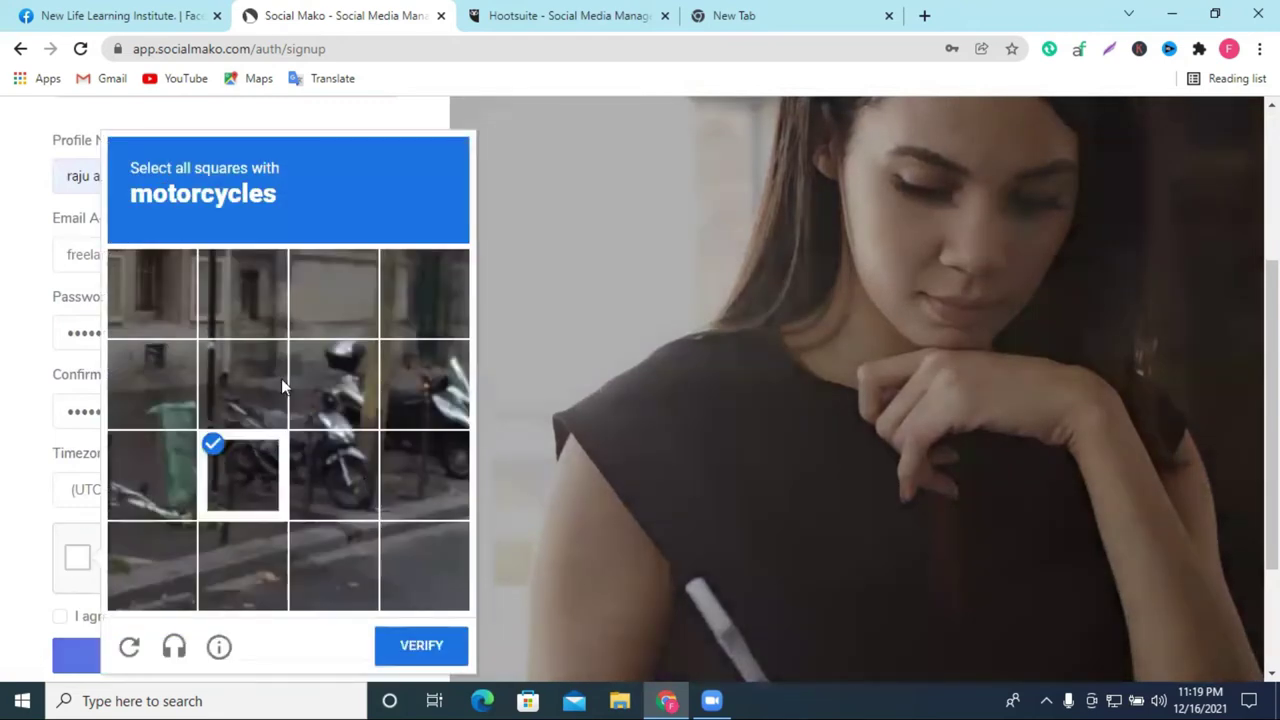
left_click(333, 388)
left_click(332, 455)
left_click(445, 385)
left_click(450, 472)
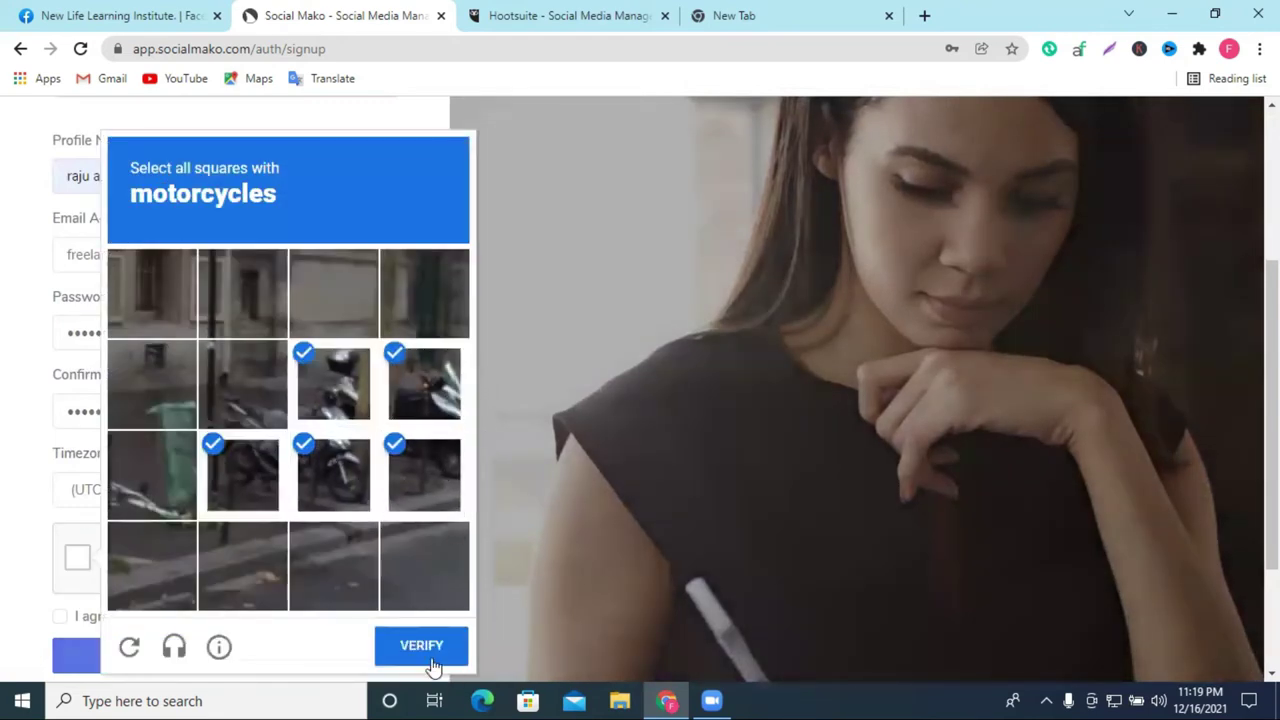
left_click(250, 383)
left_click(410, 648)
left_click(60, 617)
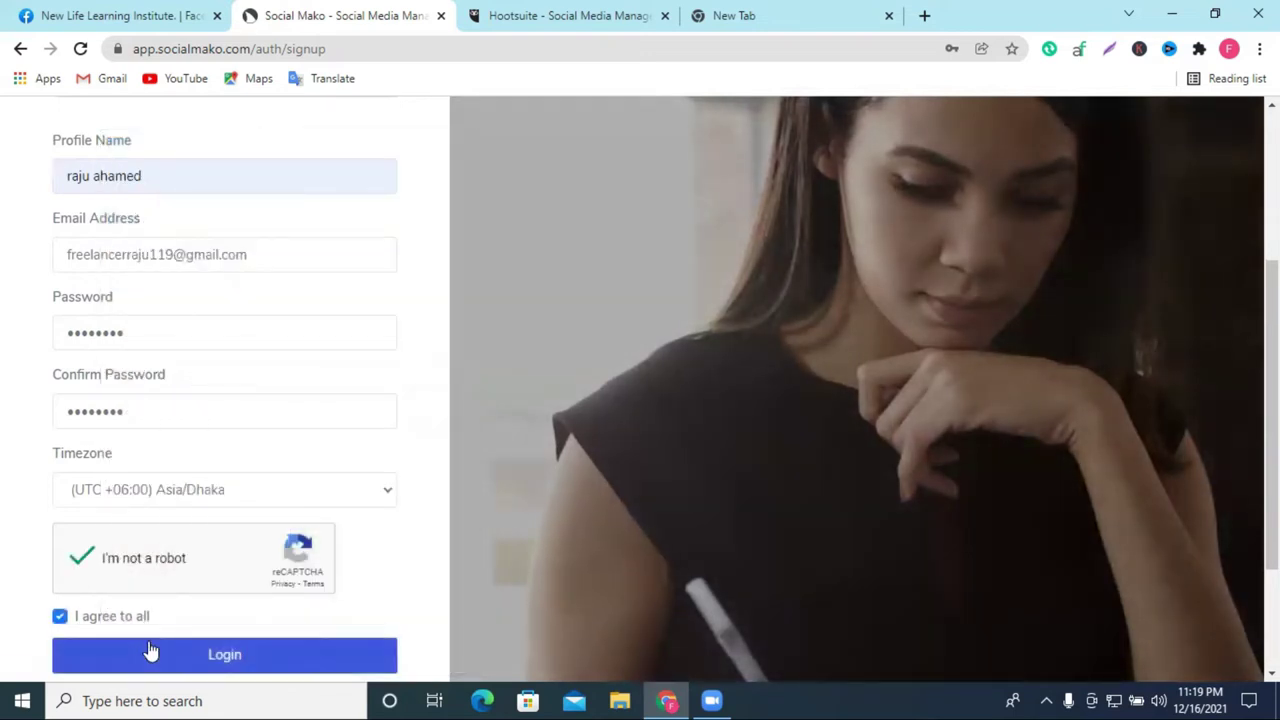
left_click(149, 652)
scroll(262, 530, "up", 2)
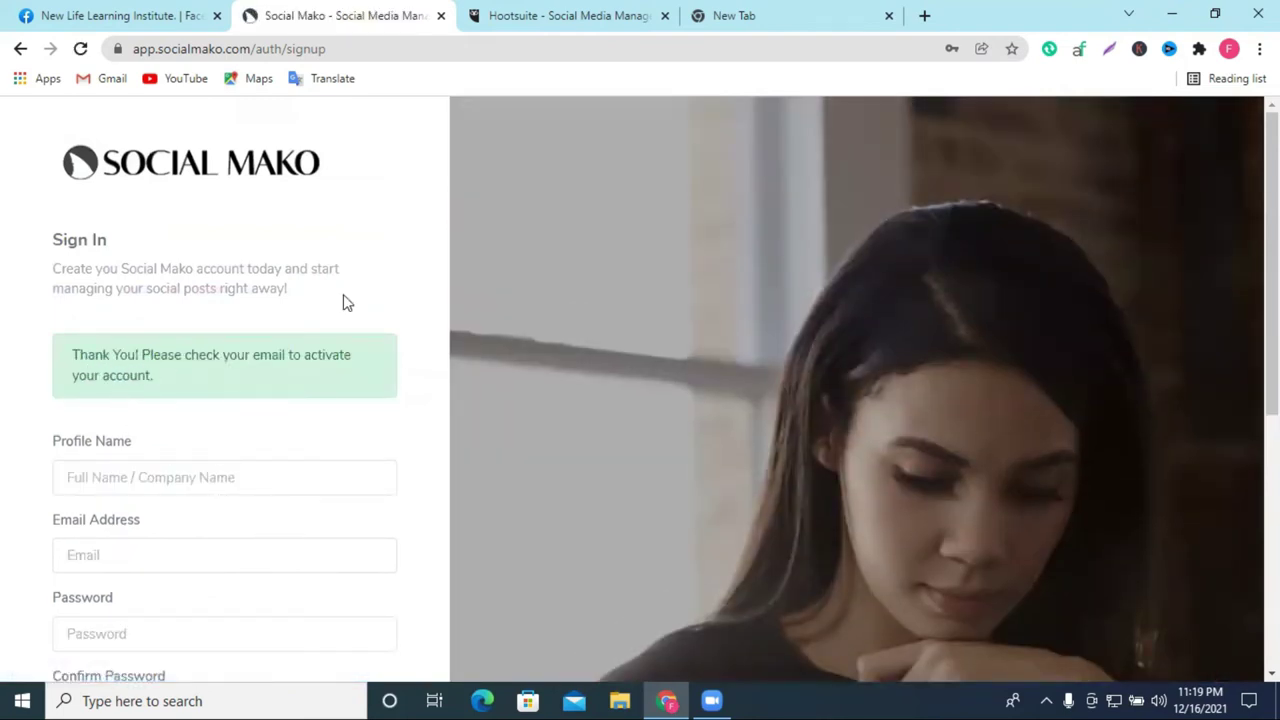
Look over the open tabs: the new tab, Social Mako sign-up and Hootsuite billing
left_click(780, 12)
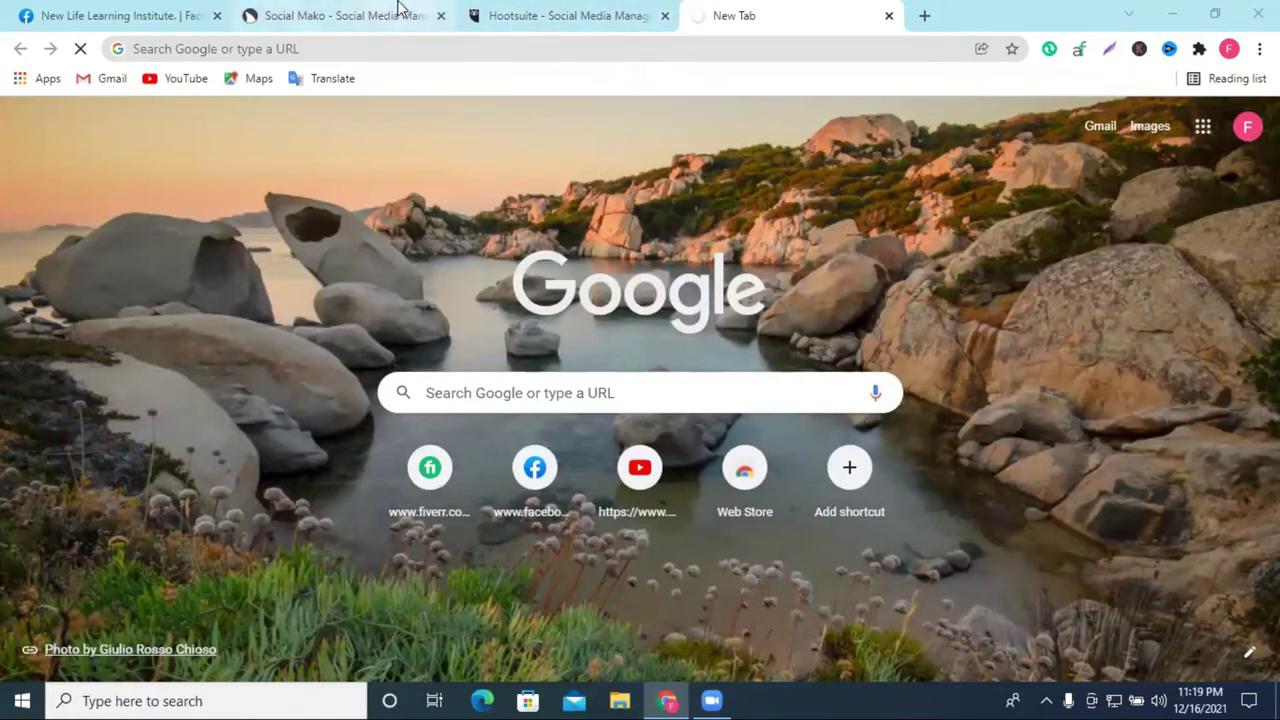
left_click(337, 8)
left_click(530, 14)
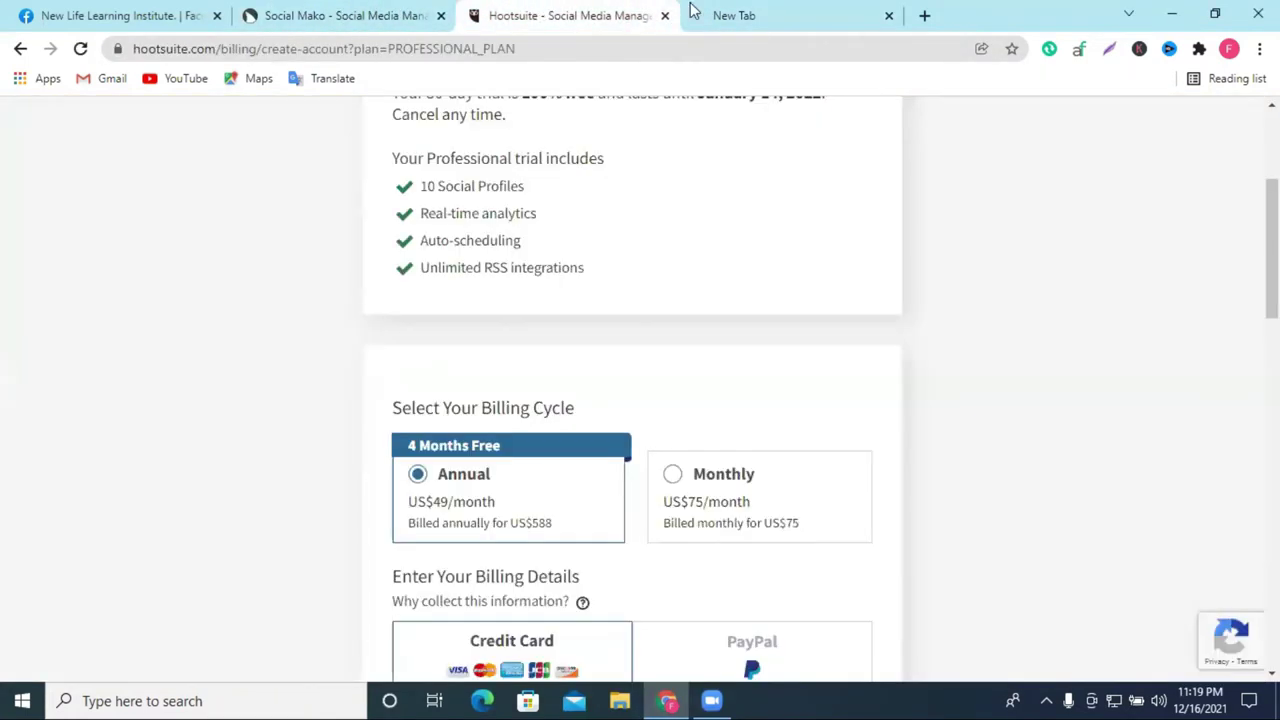
left_click(740, 15)
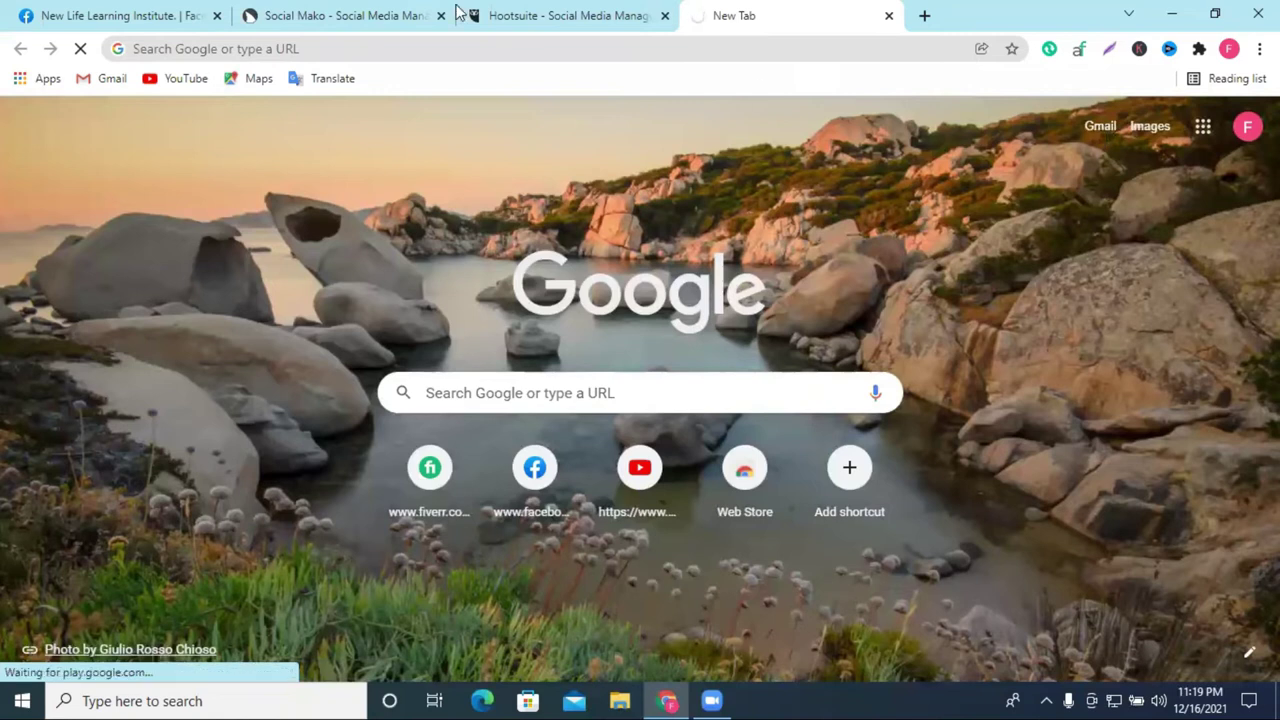
left_click(449, 15)
scroll(335, 405, "down", 4)
scroll(175, 414, "up", 2)
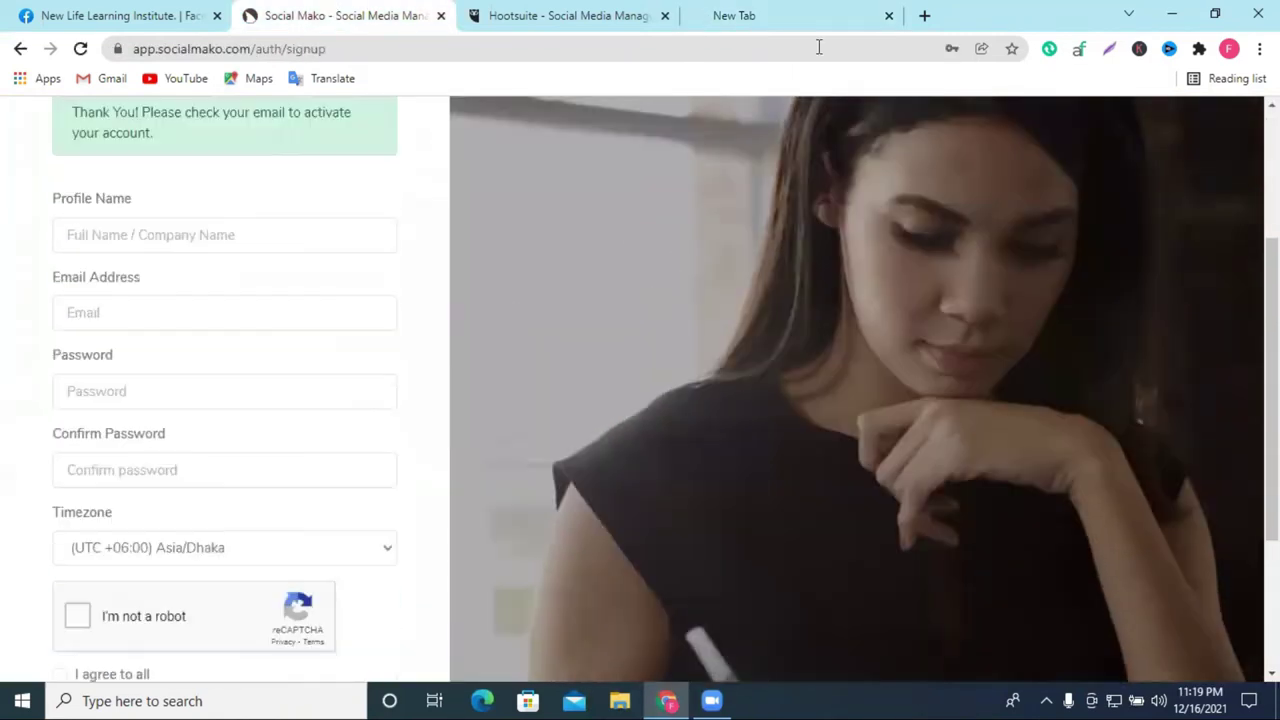
Open the 'Welcome to Social Mako!' email in Gmail and follow its activation link
left_click(760, 15)
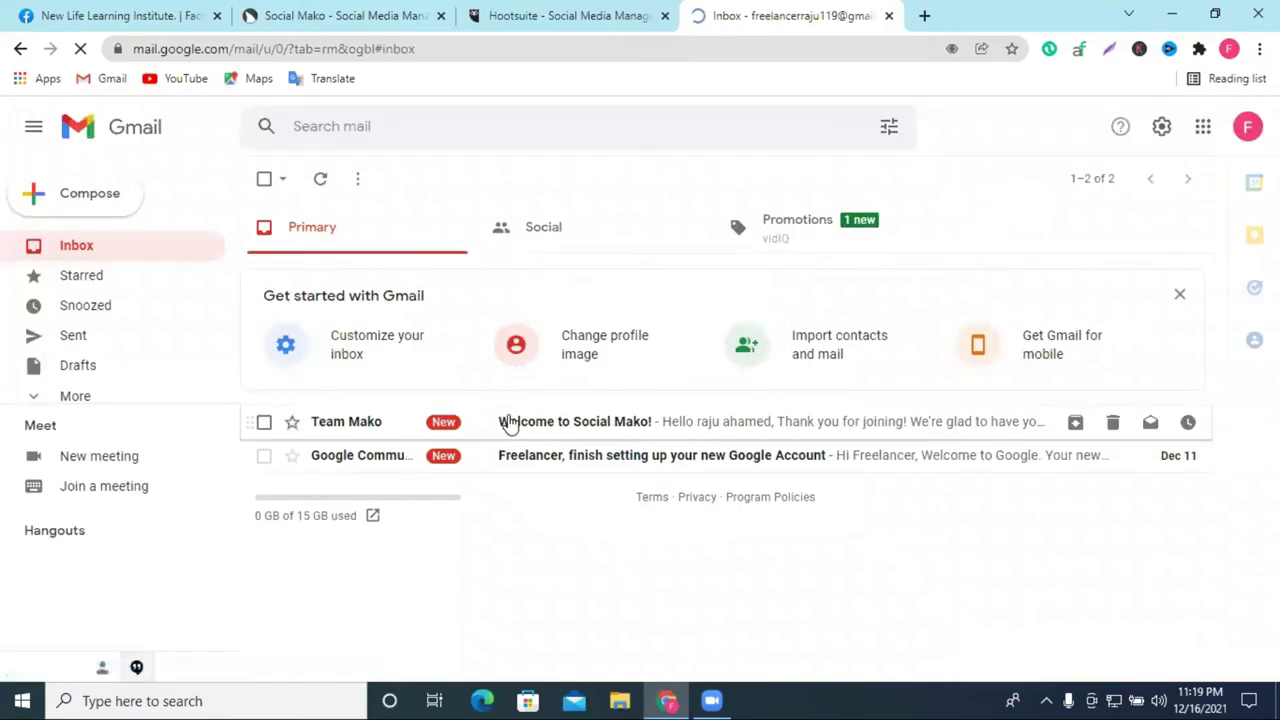
left_click(534, 425)
scroll(665, 388, "down", 3)
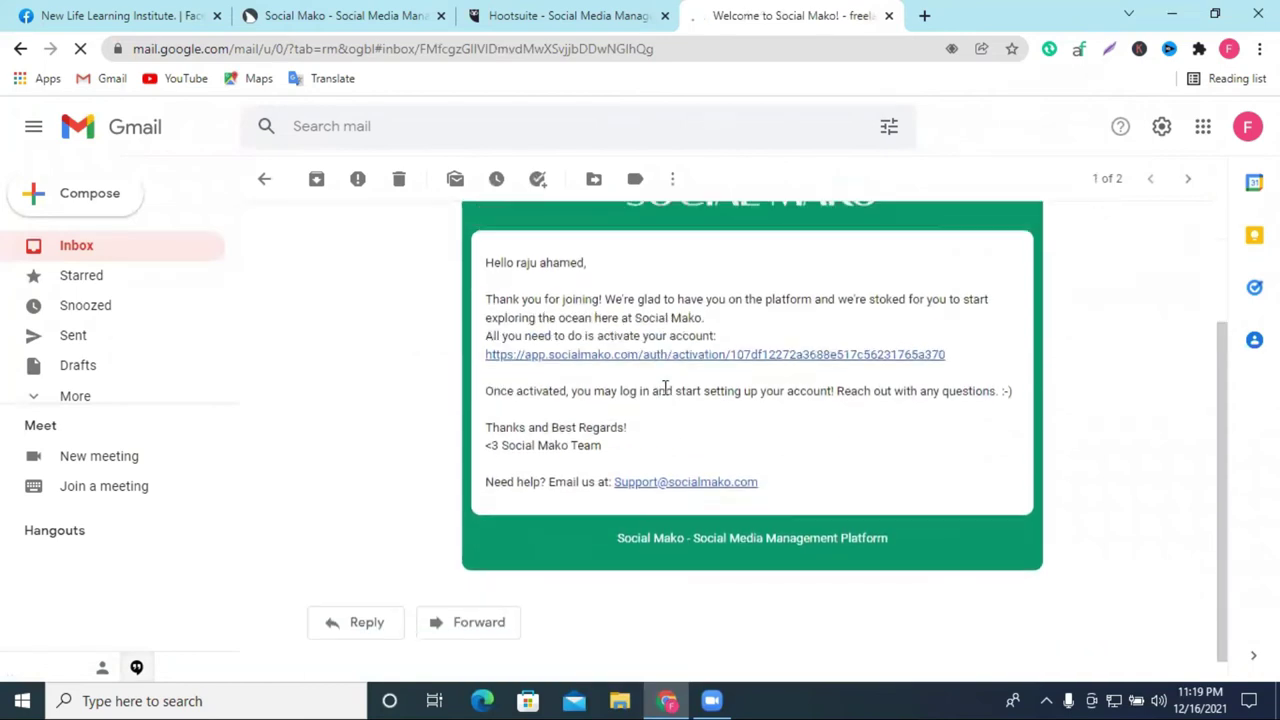
left_click(679, 356)
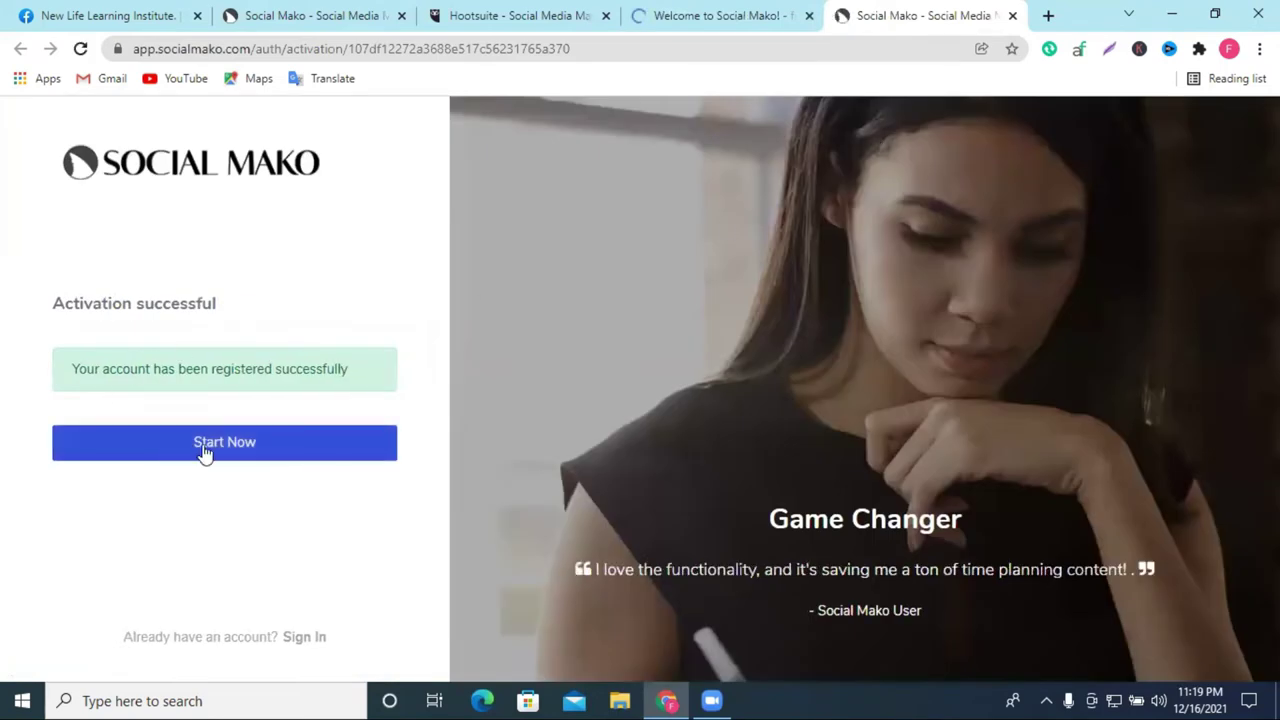
Go from the activation page to sign-in and enter the account email and password
left_click(205, 448)
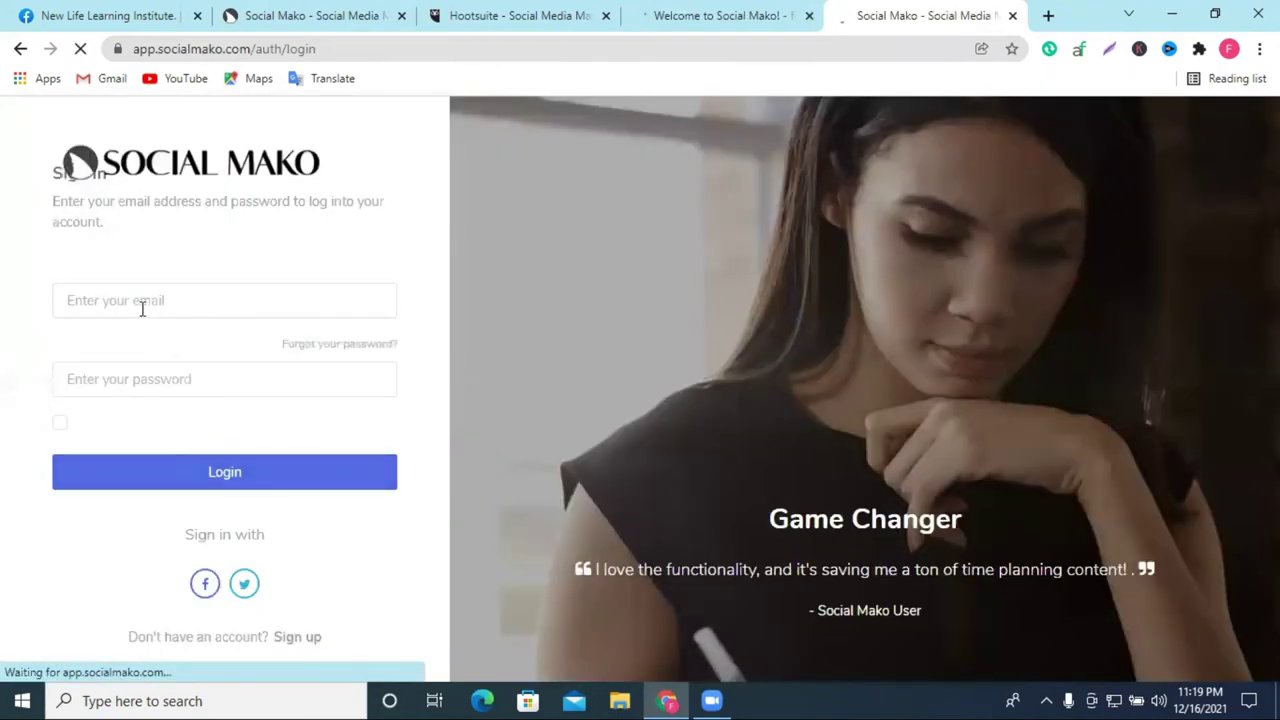
left_click(143, 302)
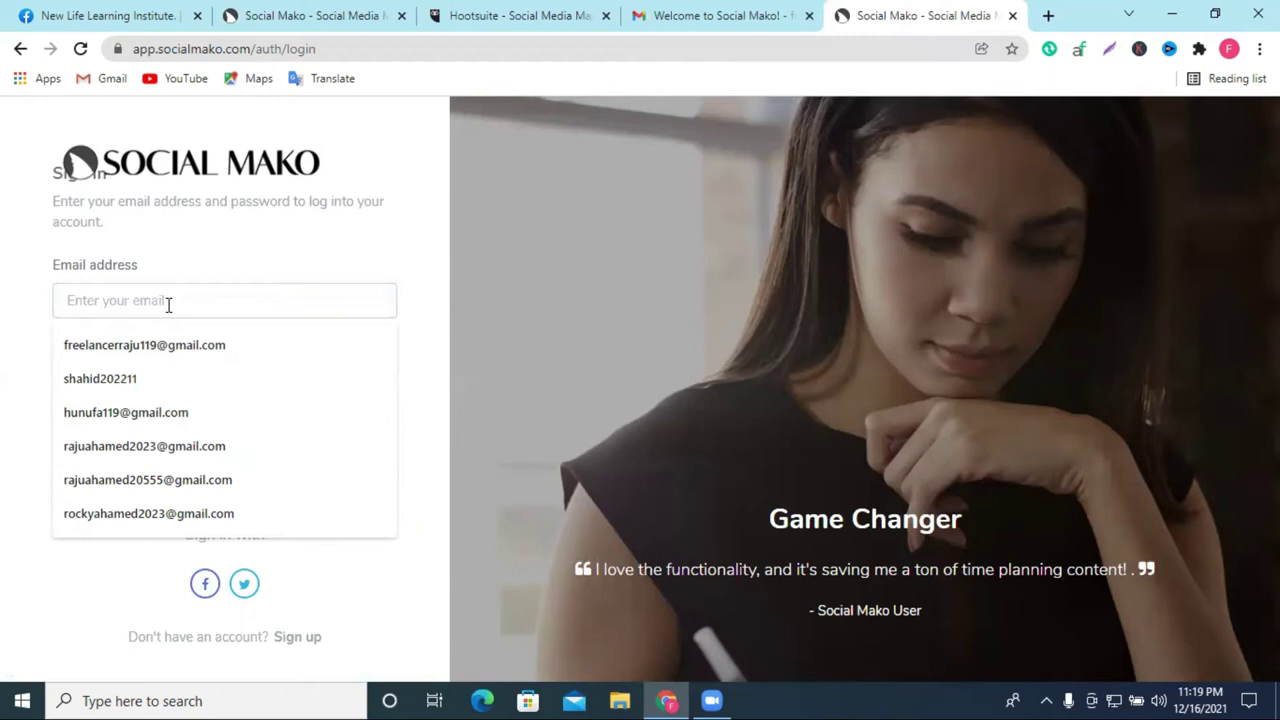
right_click(168, 304)
key("Return")
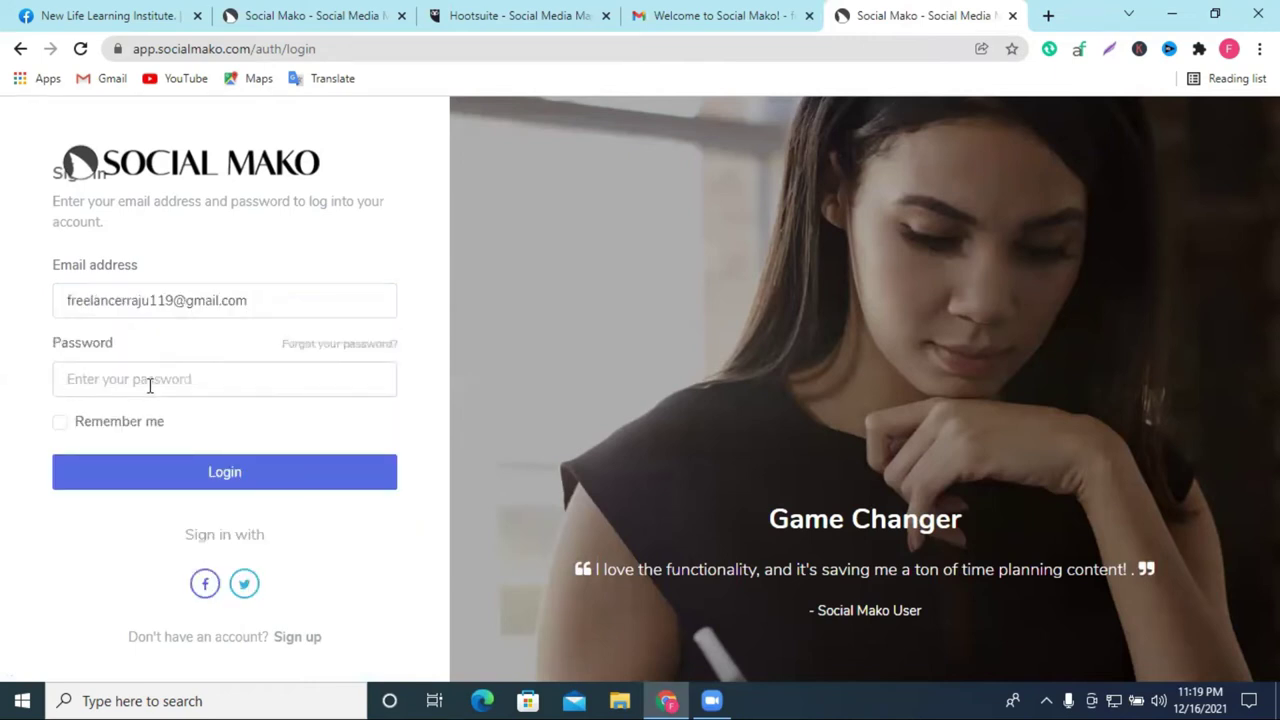
type("•")
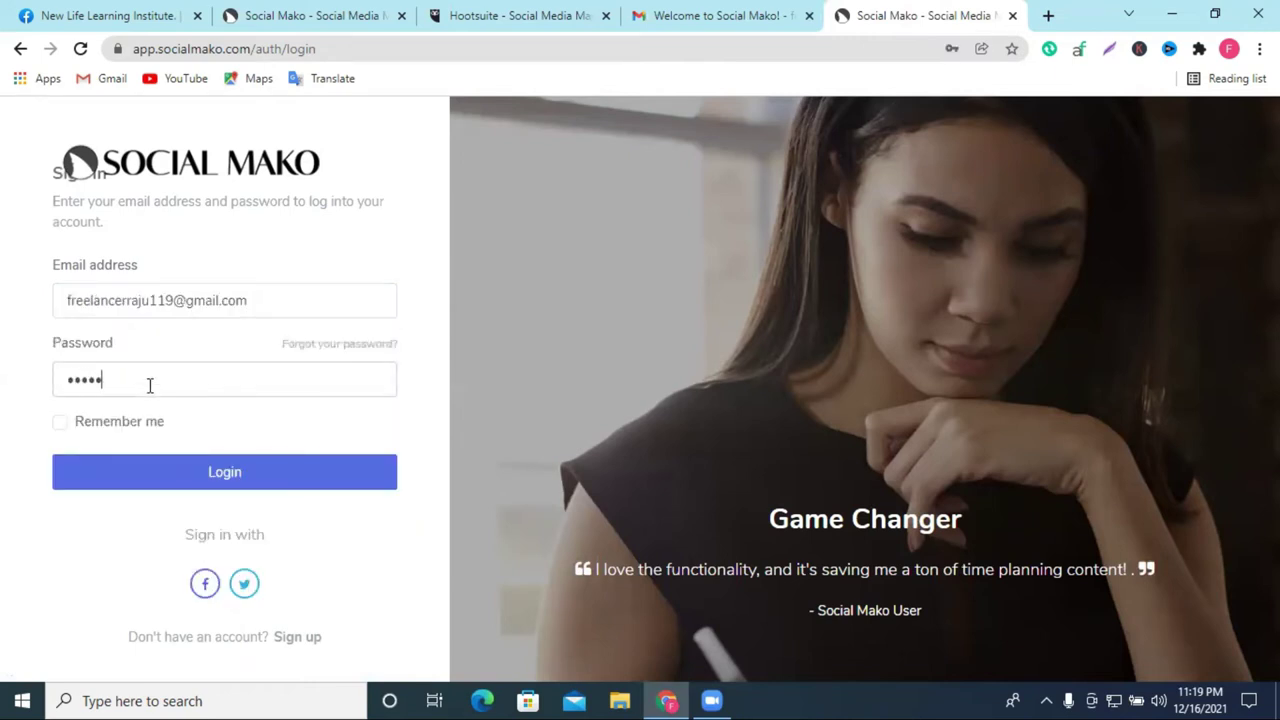
Tick Remember me and log in, checking the welcome email tab while Schedules loads
left_click(60, 423)
left_click(149, 484)
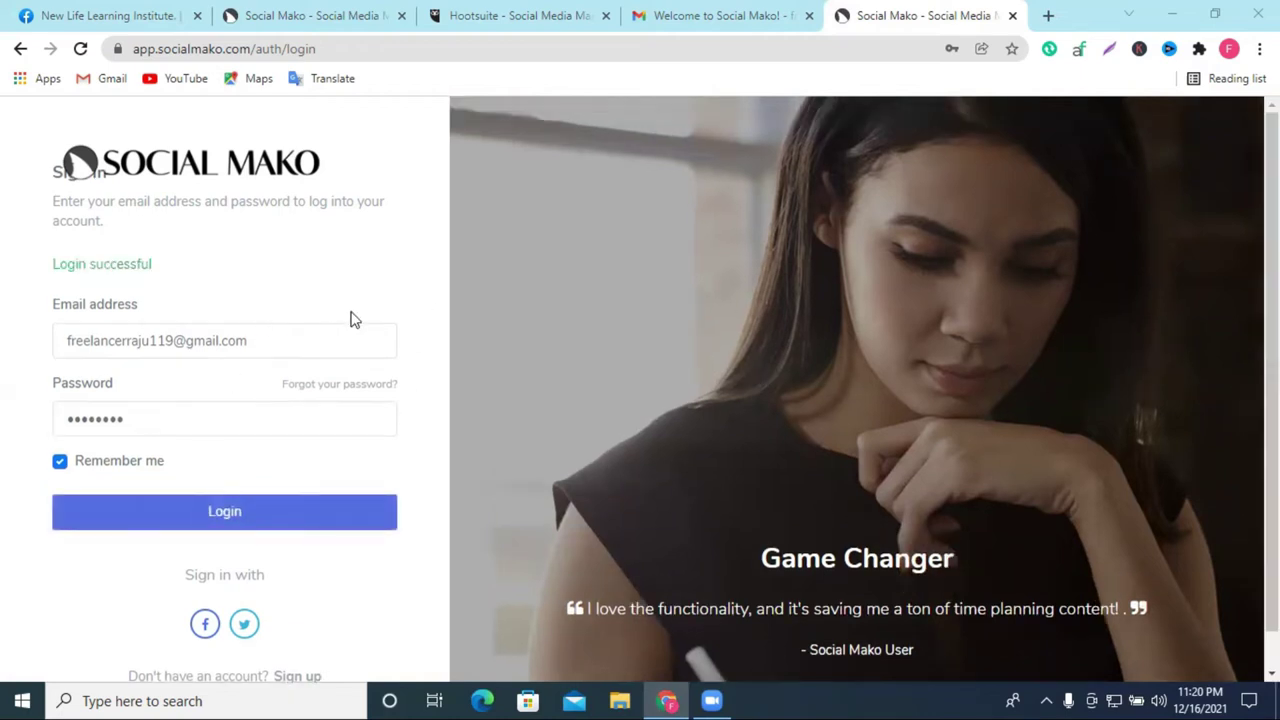
left_click(230, 516)
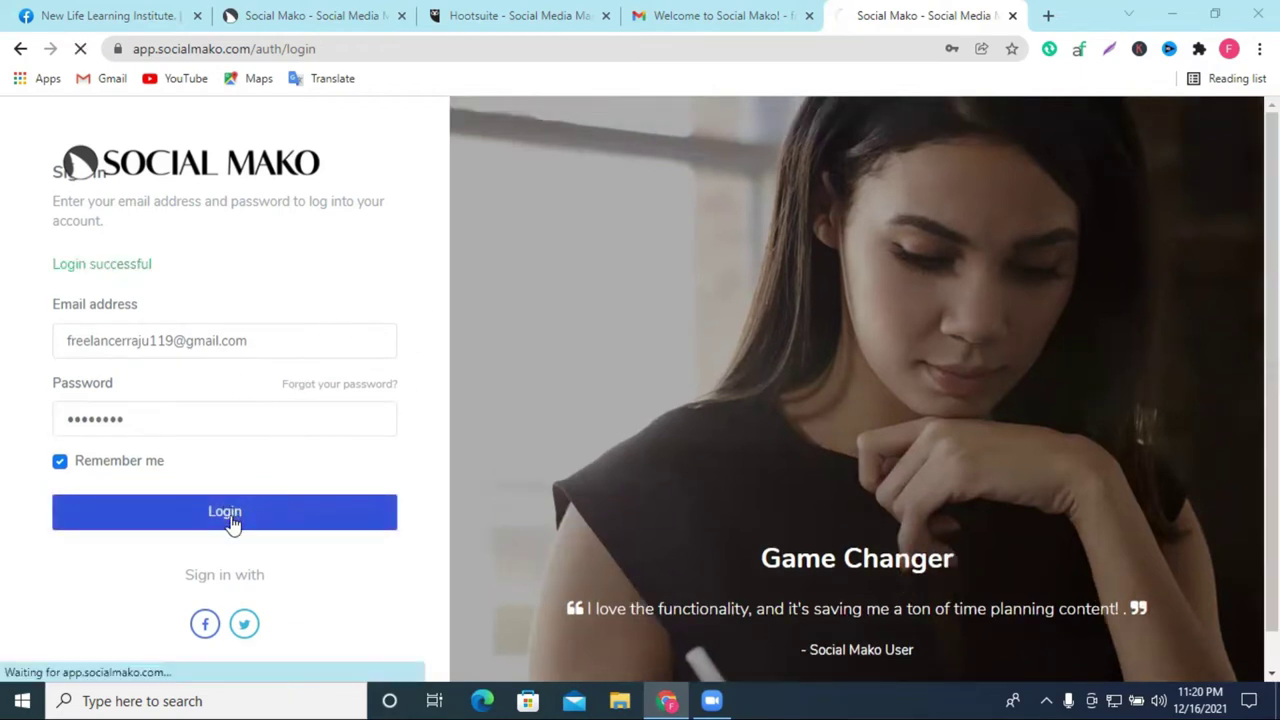
left_click(796, 15)
left_click(870, 12)
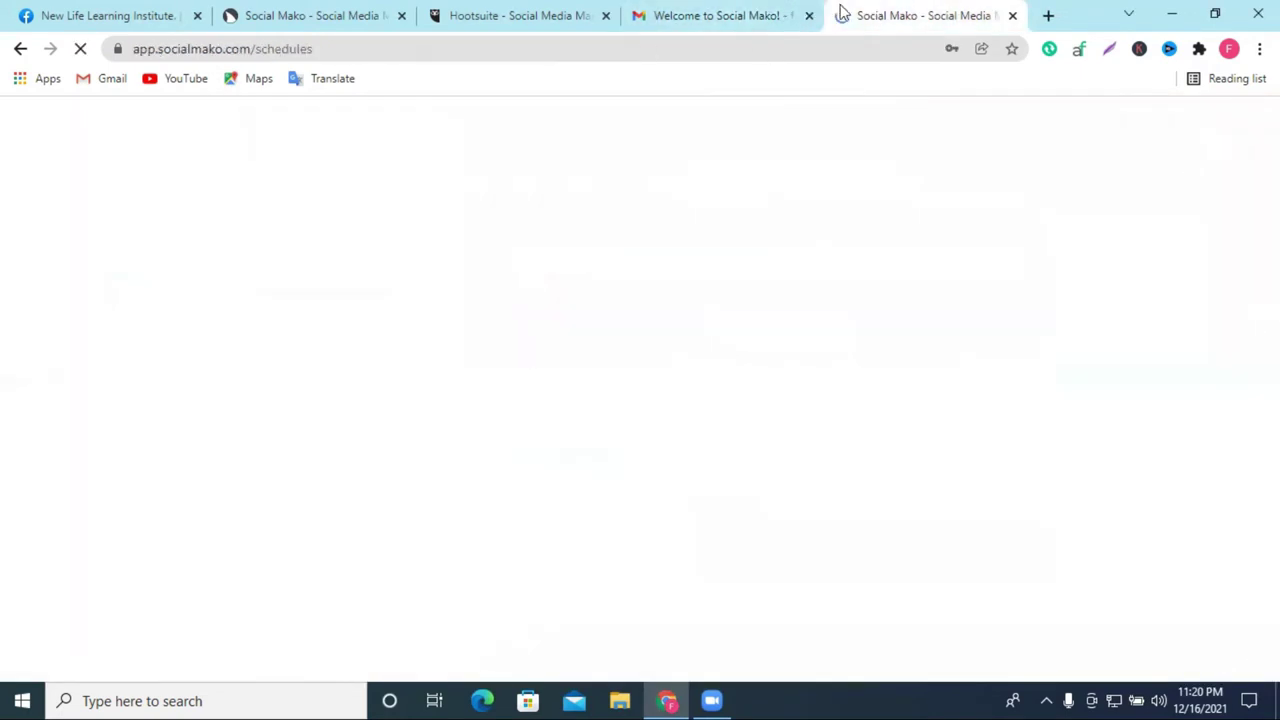
left_click(786, 10)
Close the Gmail welcome email tab and save the Social Mako login in Chrome
left_click(809, 15)
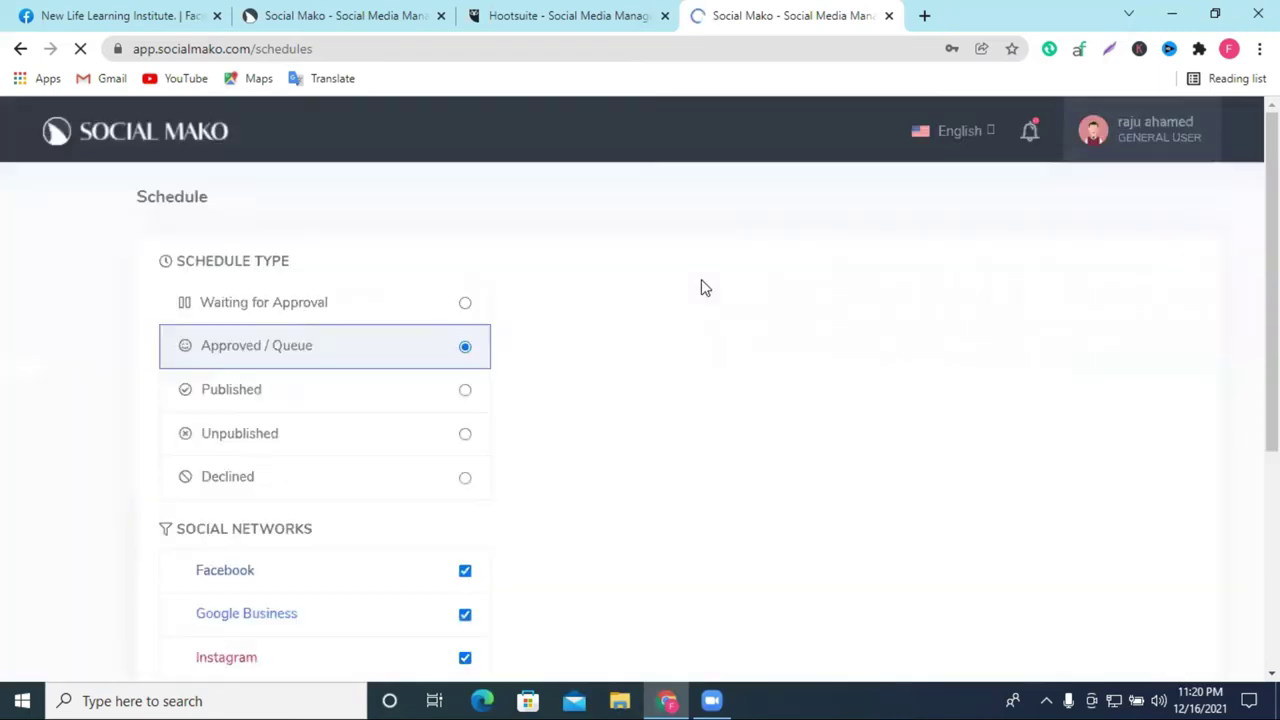
scroll(826, 326, "down", 2)
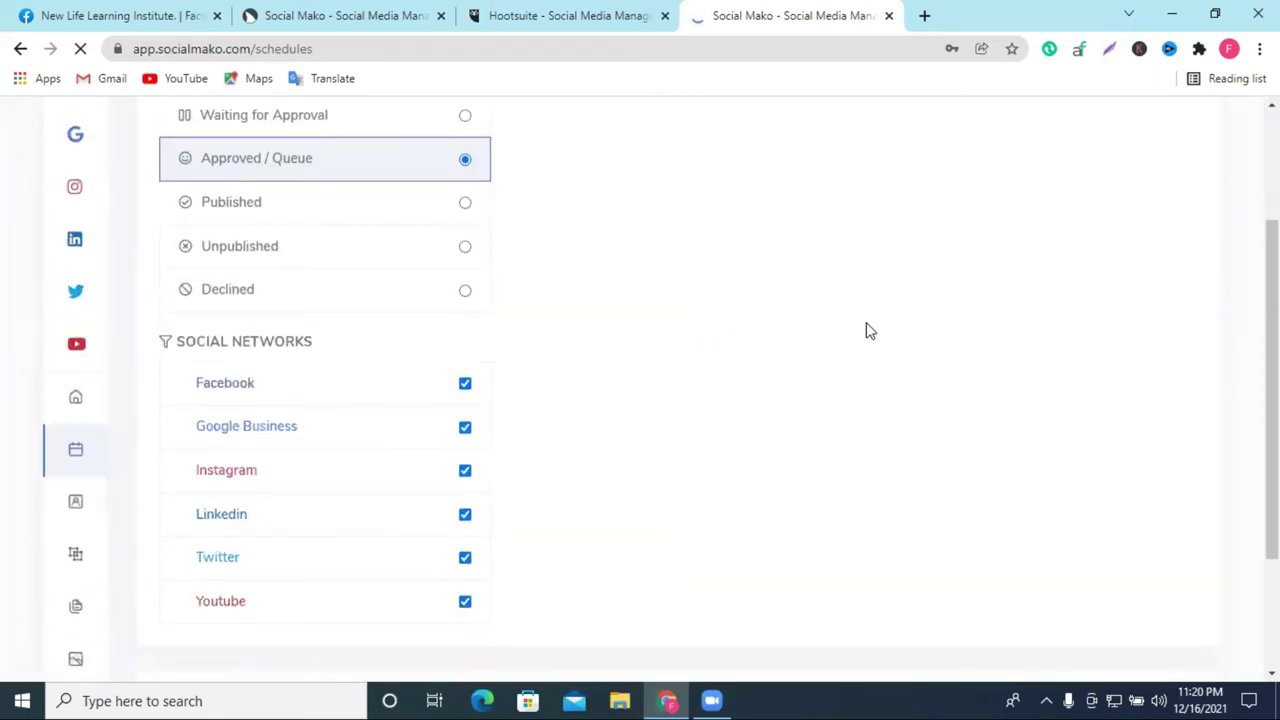
scroll(826, 334, "down", 2)
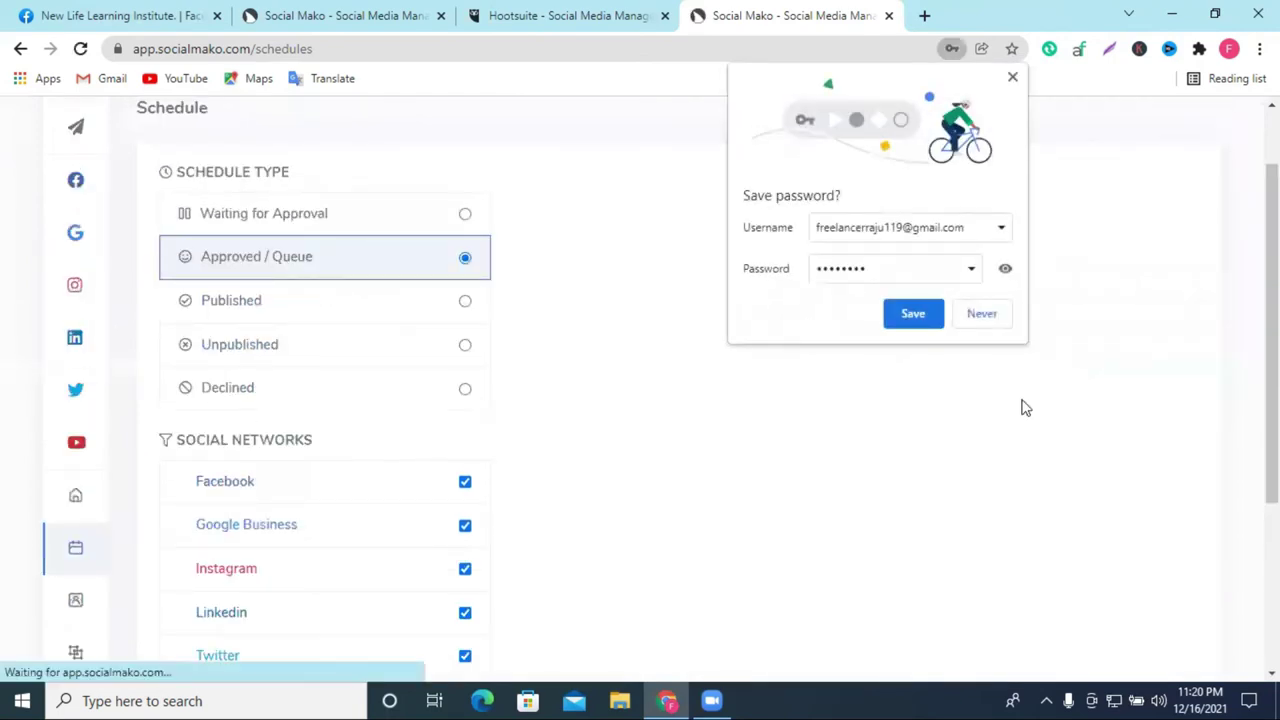
left_click(912, 314)
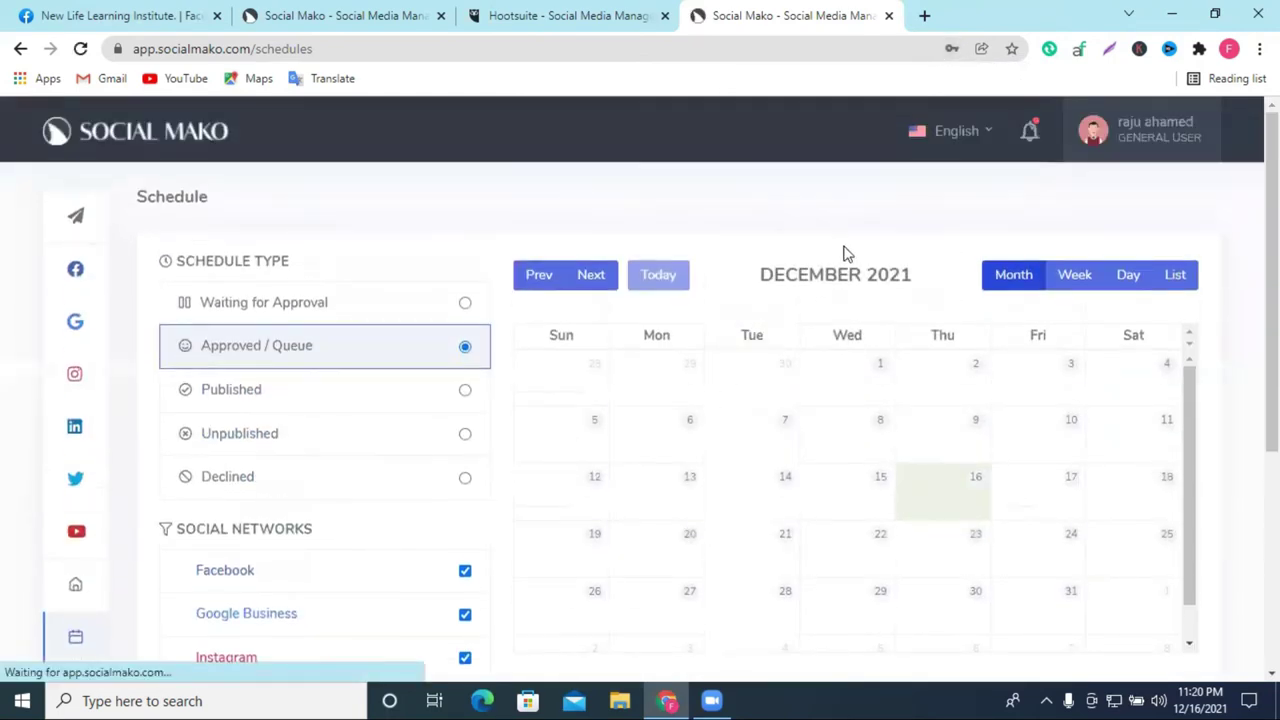
scroll(995, 263, "down", 1)
scroll(597, 314, "up", 2)
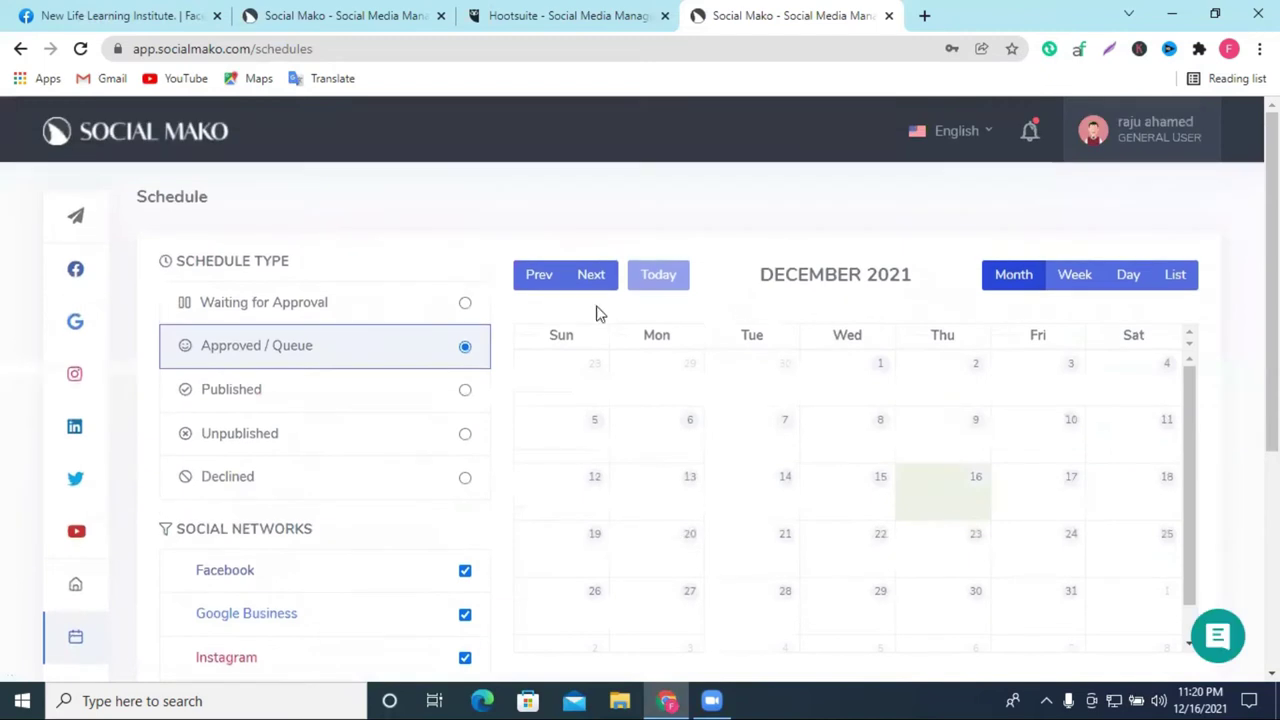
scroll(920, 366, "down", 1)
Check the Hootsuite billing tab, then return to the December 2021 Social Mako schedule calendar
left_click(543, 12)
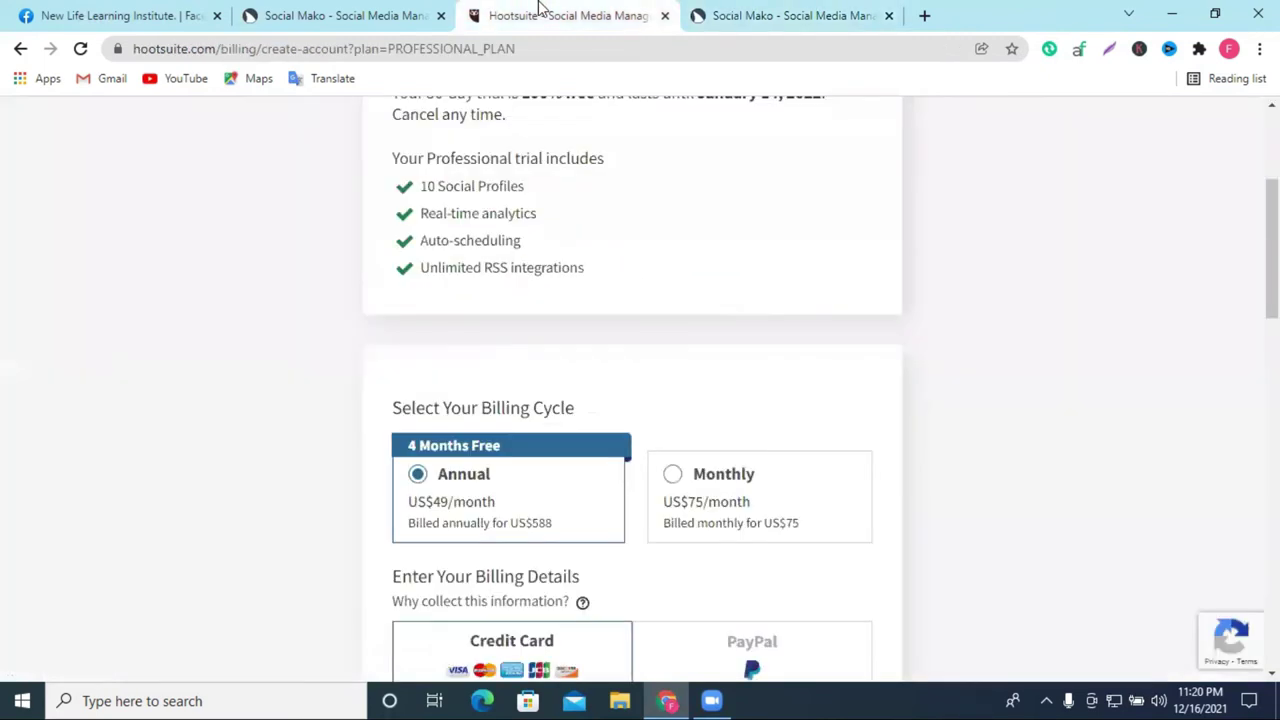
scroll(598, 320, "up", 4)
scroll(366, 280, "down", 1)
left_click(757, 15)
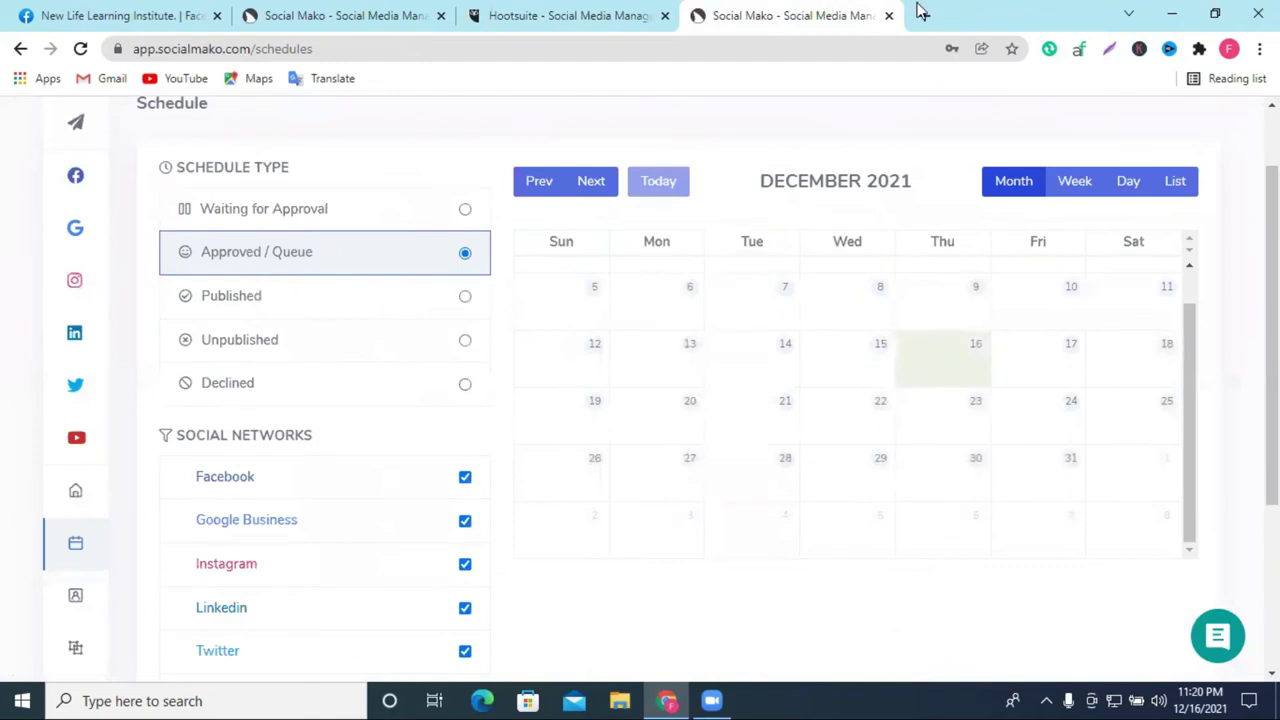
Search Google for 'visa card' generators in a new tab and open the VCCGenerator result
key("ctrl+t")
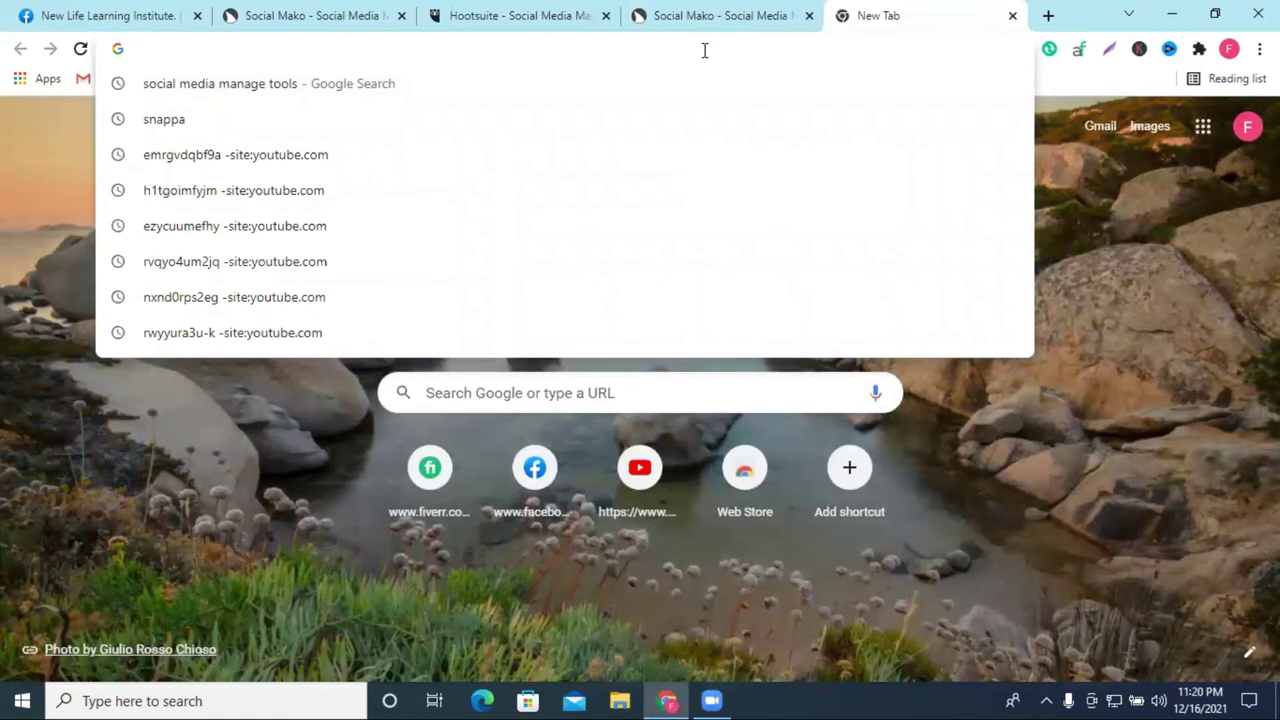
type("vi")
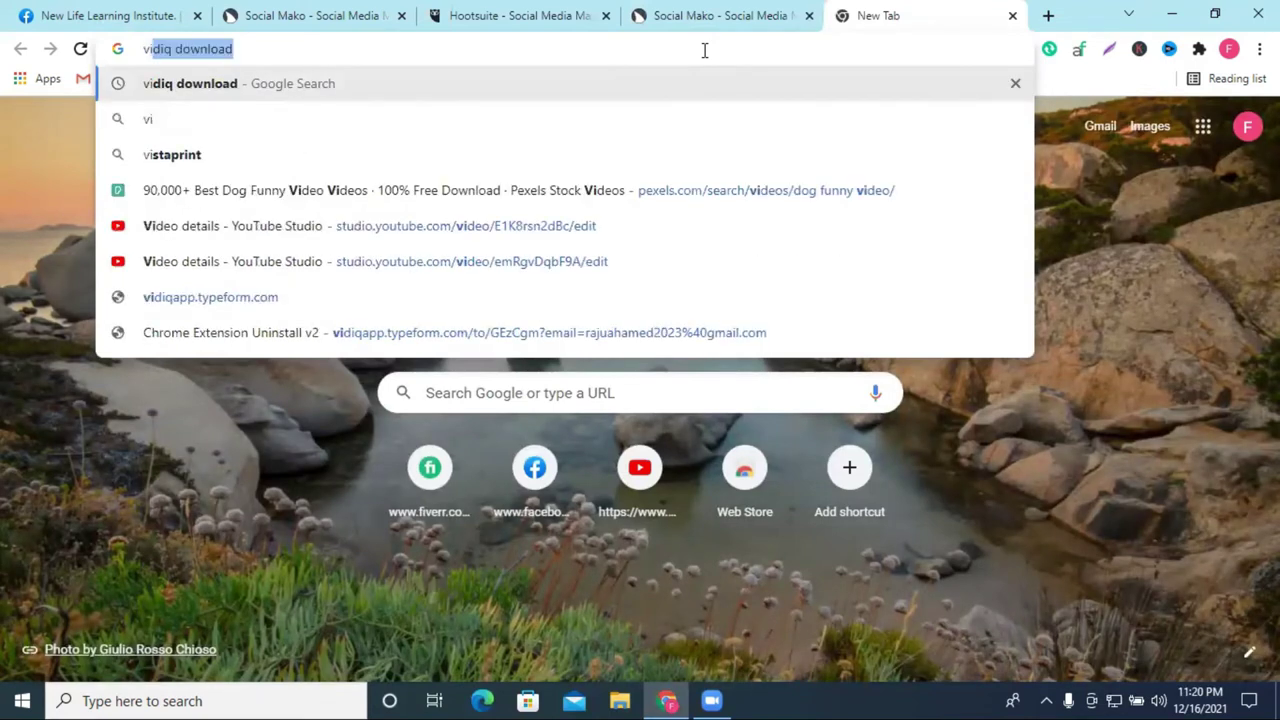
type("sa card")
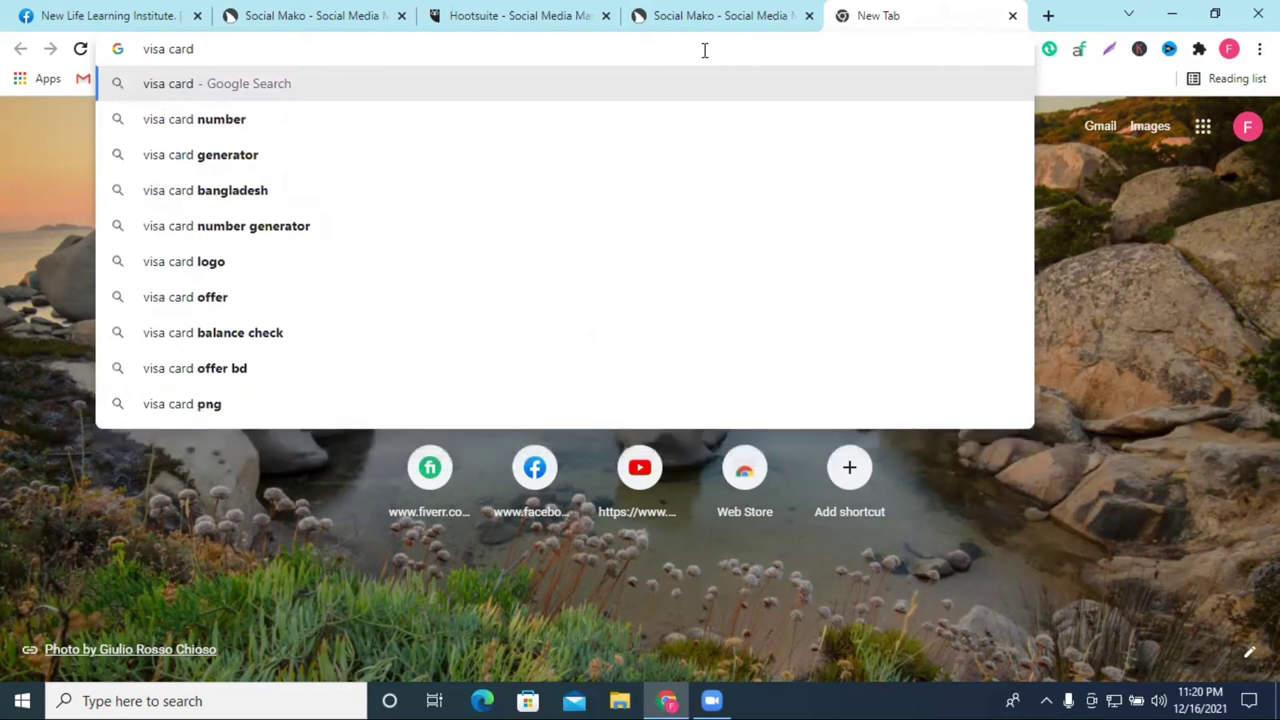
left_click(363, 152)
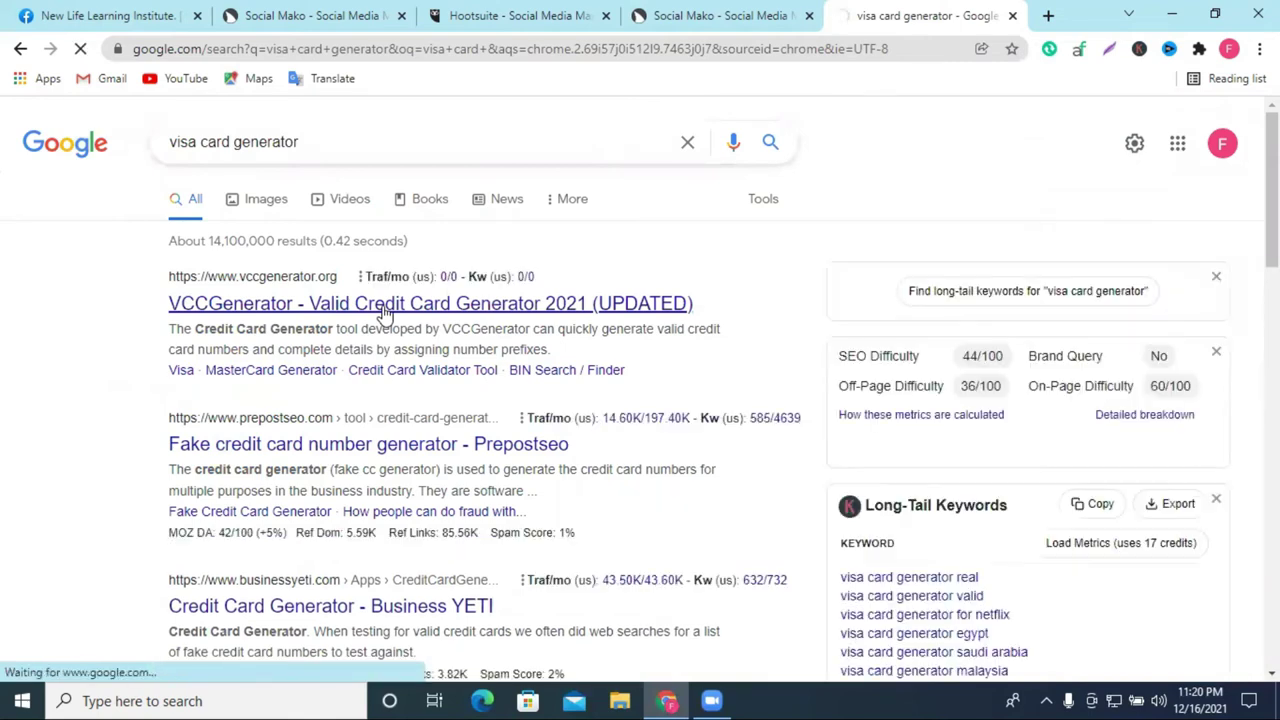
left_click(386, 308)
Fill the VCCGenerator form with VISA brand, BANGLADESH country and the PIN option on
scroll(597, 310, "down", 4)
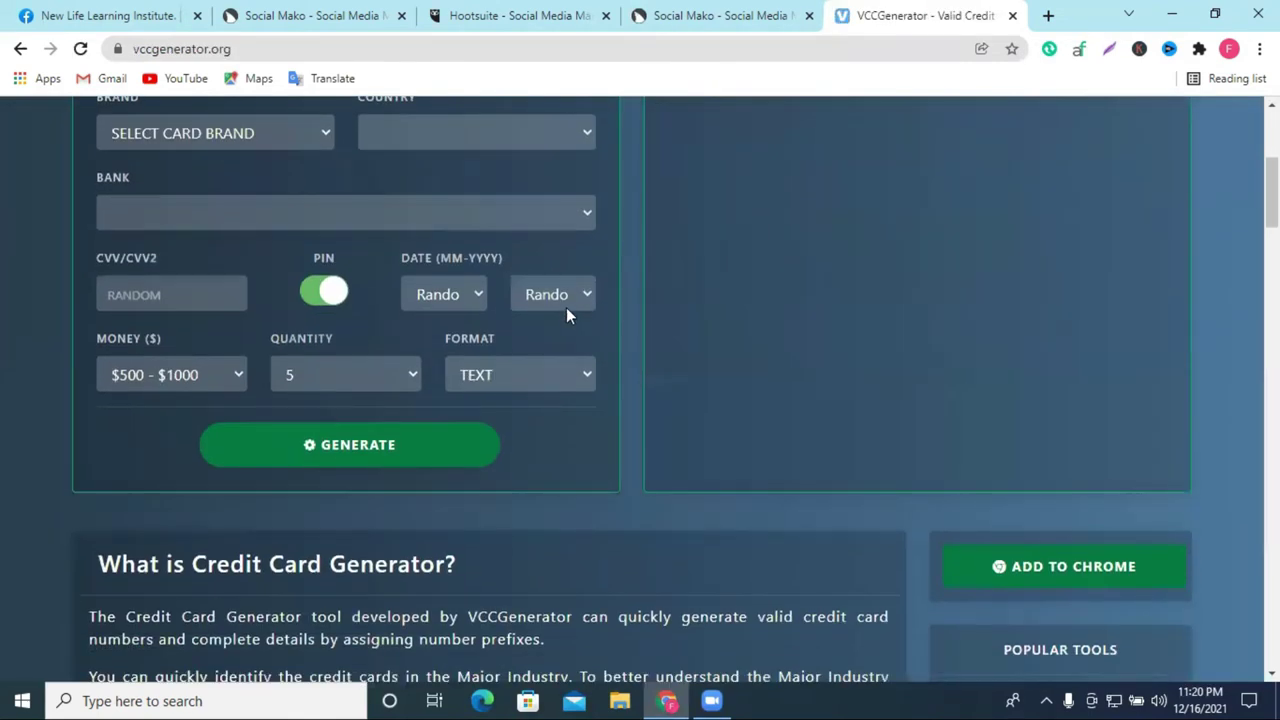
left_click(203, 216)
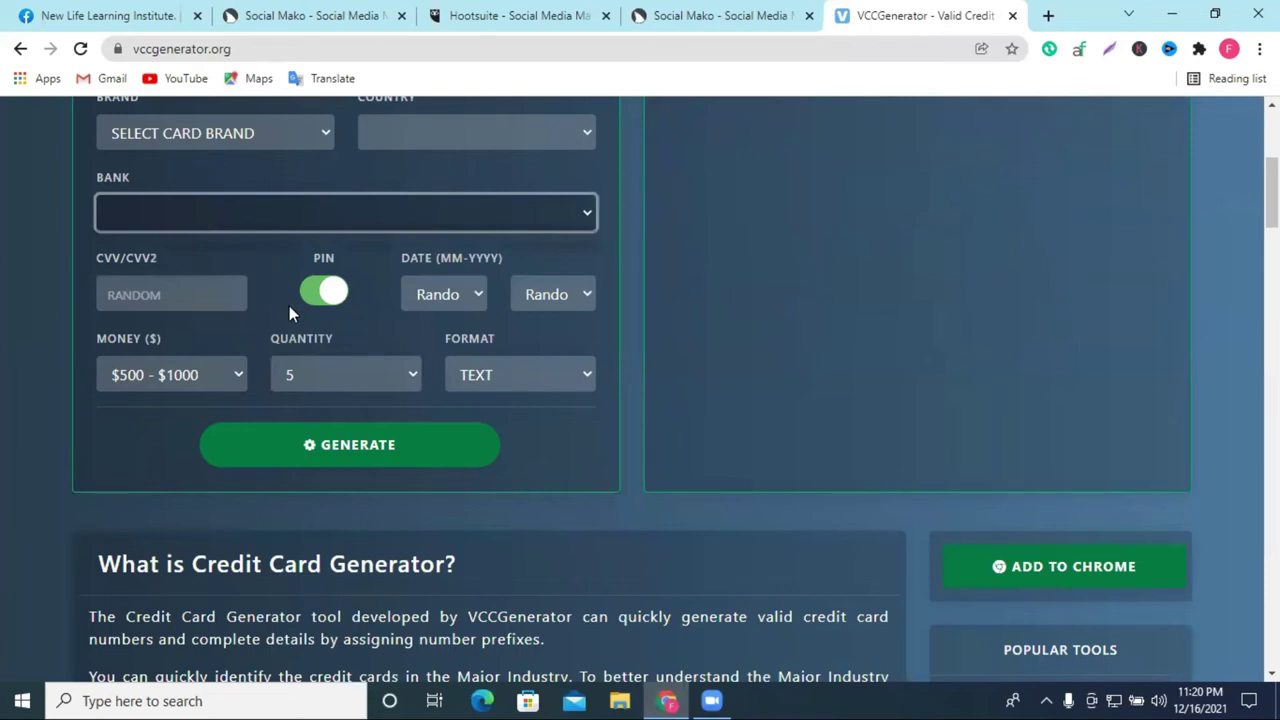
scroll(244, 375, "up", 3)
left_click(216, 418)
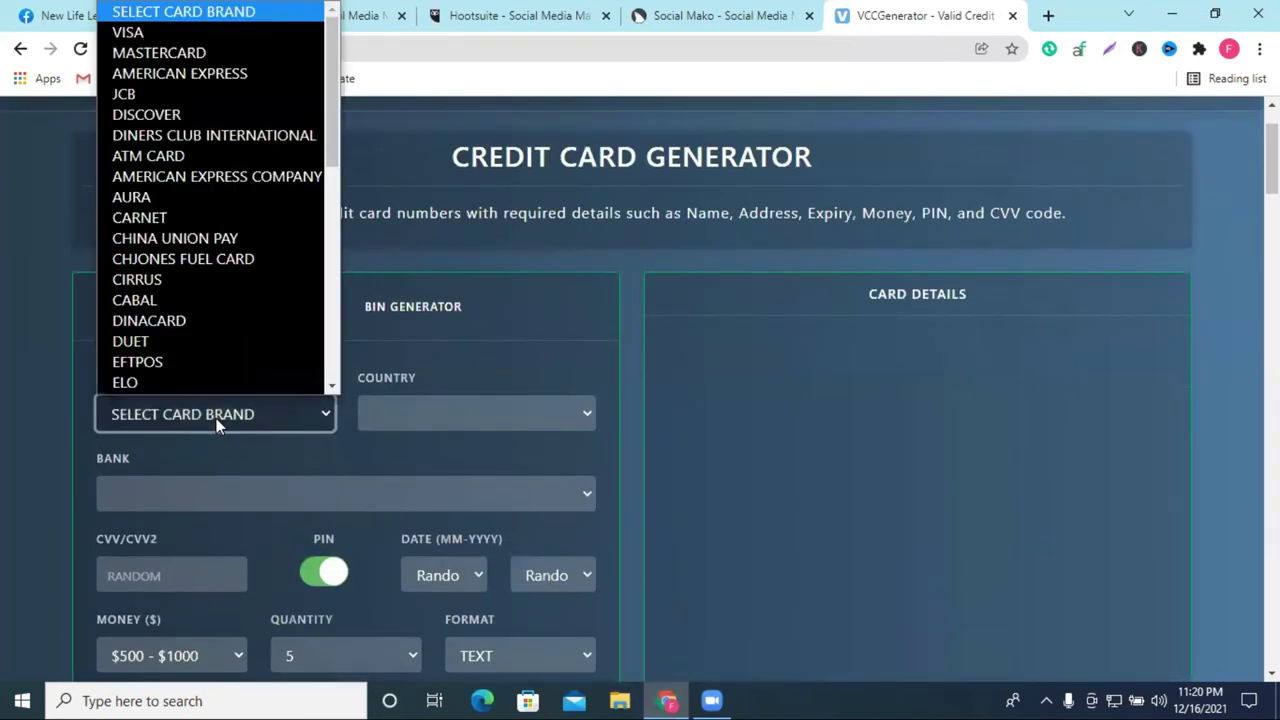
left_click(148, 38)
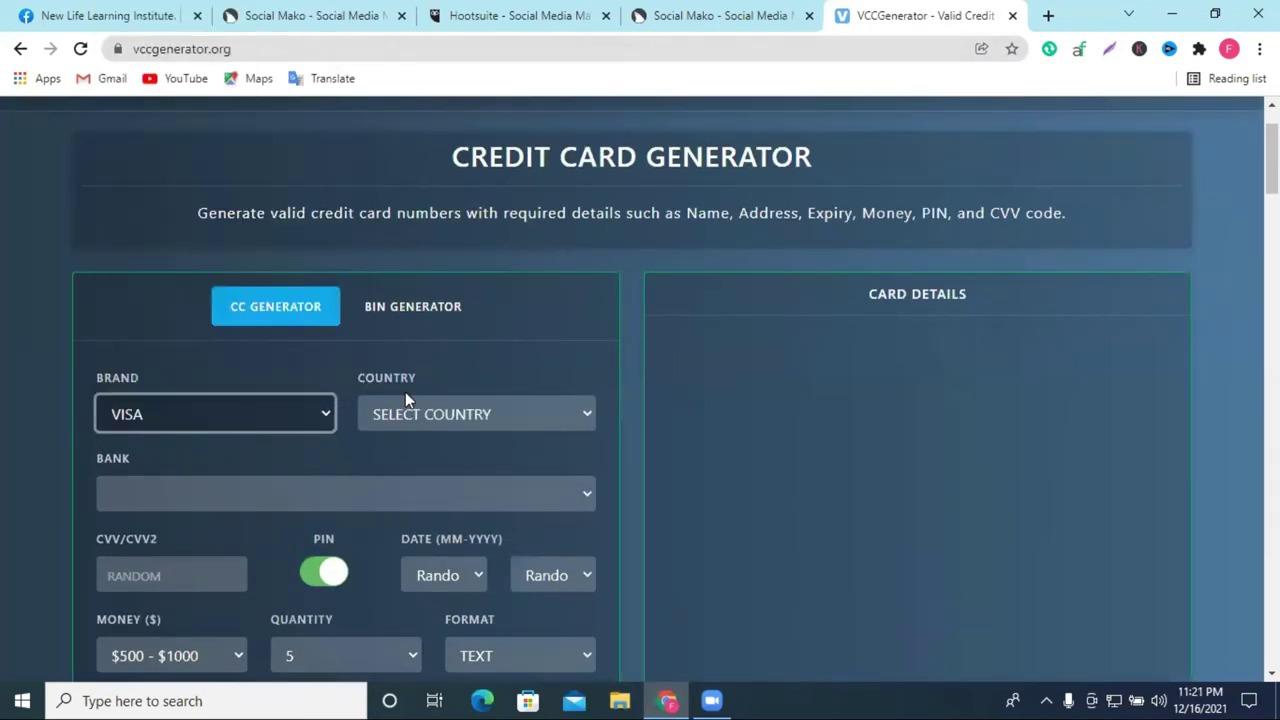
left_click(440, 410)
scroll(440, 360, "down", 1)
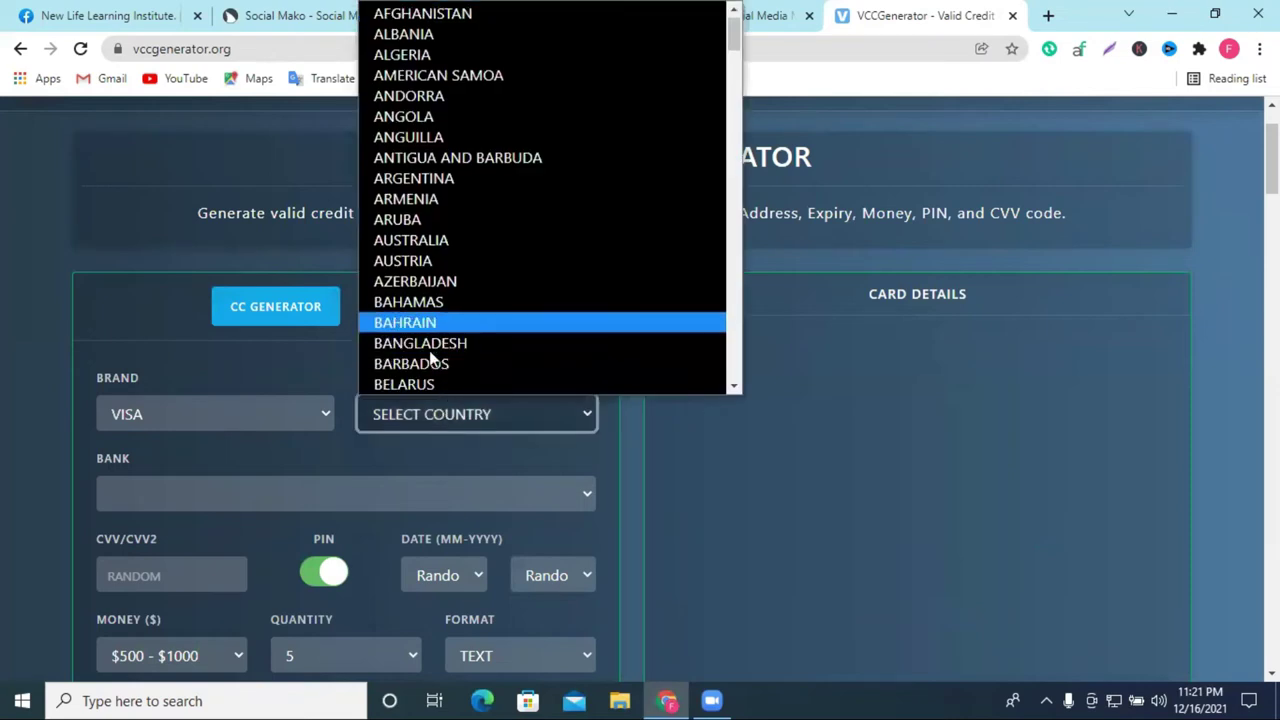
left_click(430, 344)
scroll(371, 428, "down", 1)
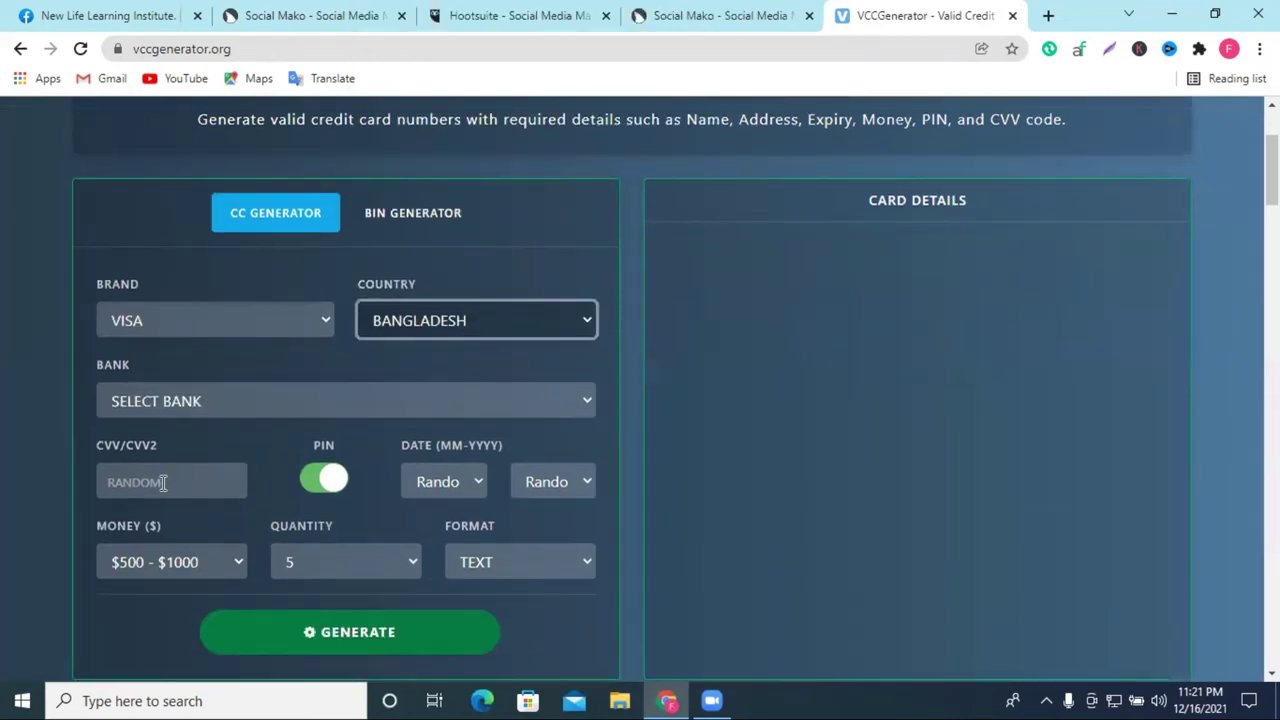
left_click(164, 482)
left_click(312, 481)
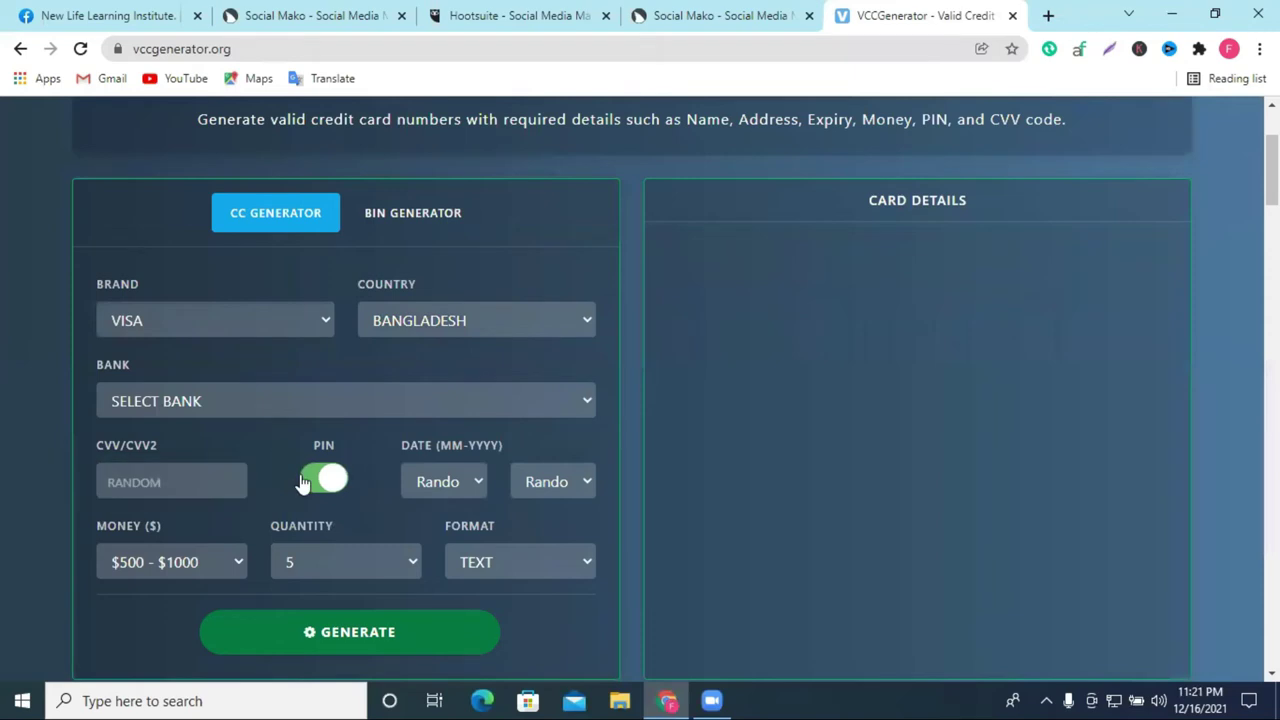
left_click(314, 479)
scroll(677, 394, "down", 5)
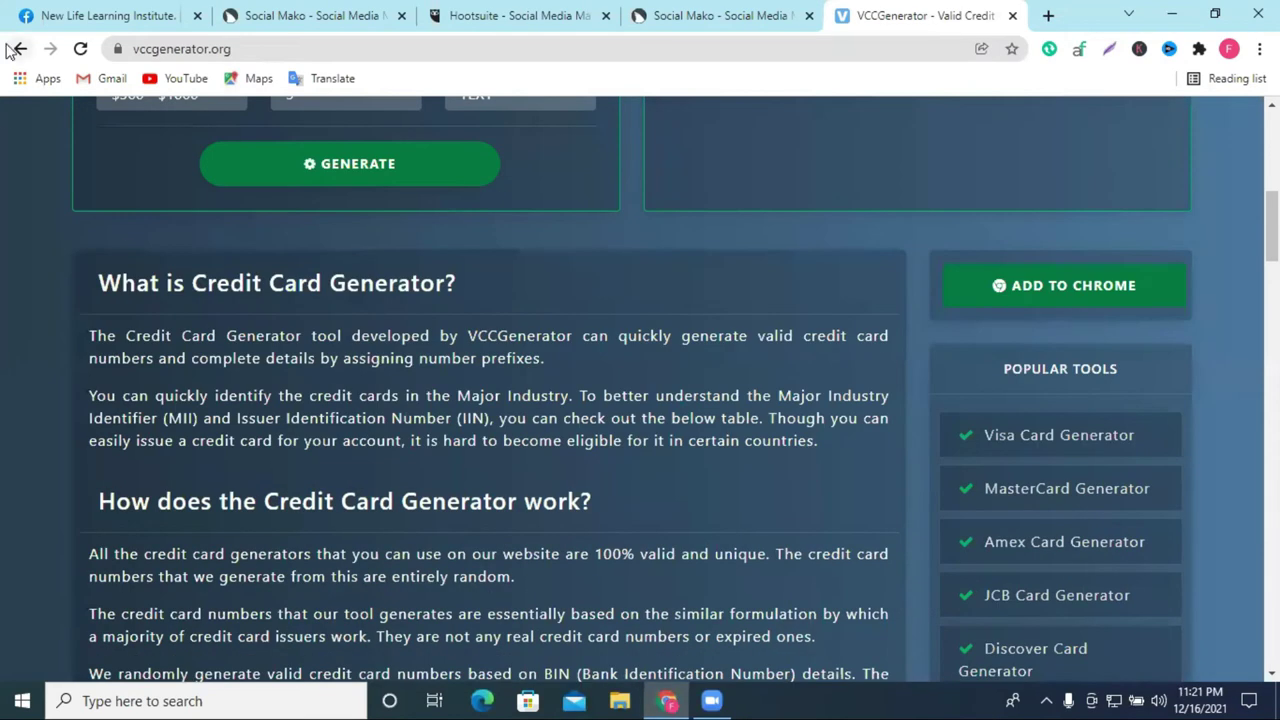
Search for 'fake visa card generator' and open the Prepostseo fake credit card generator result
left_click(20, 48)
left_click(277, 445)
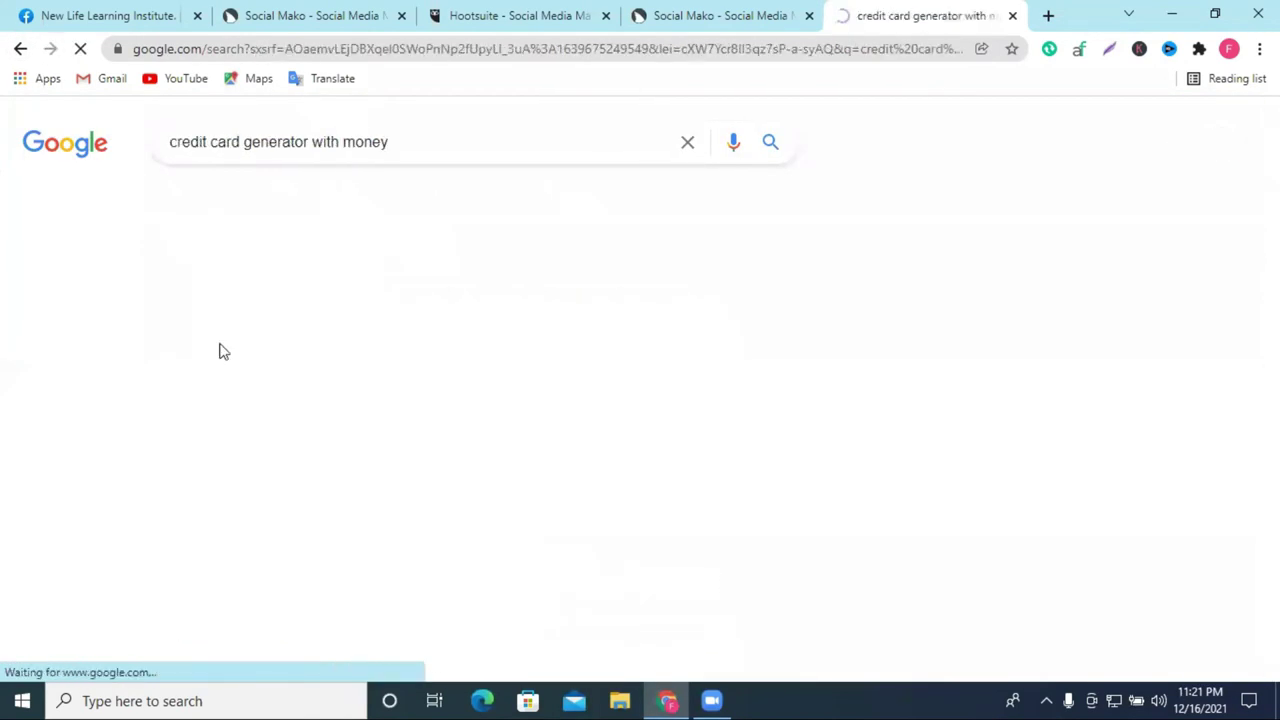
left_click(20, 48)
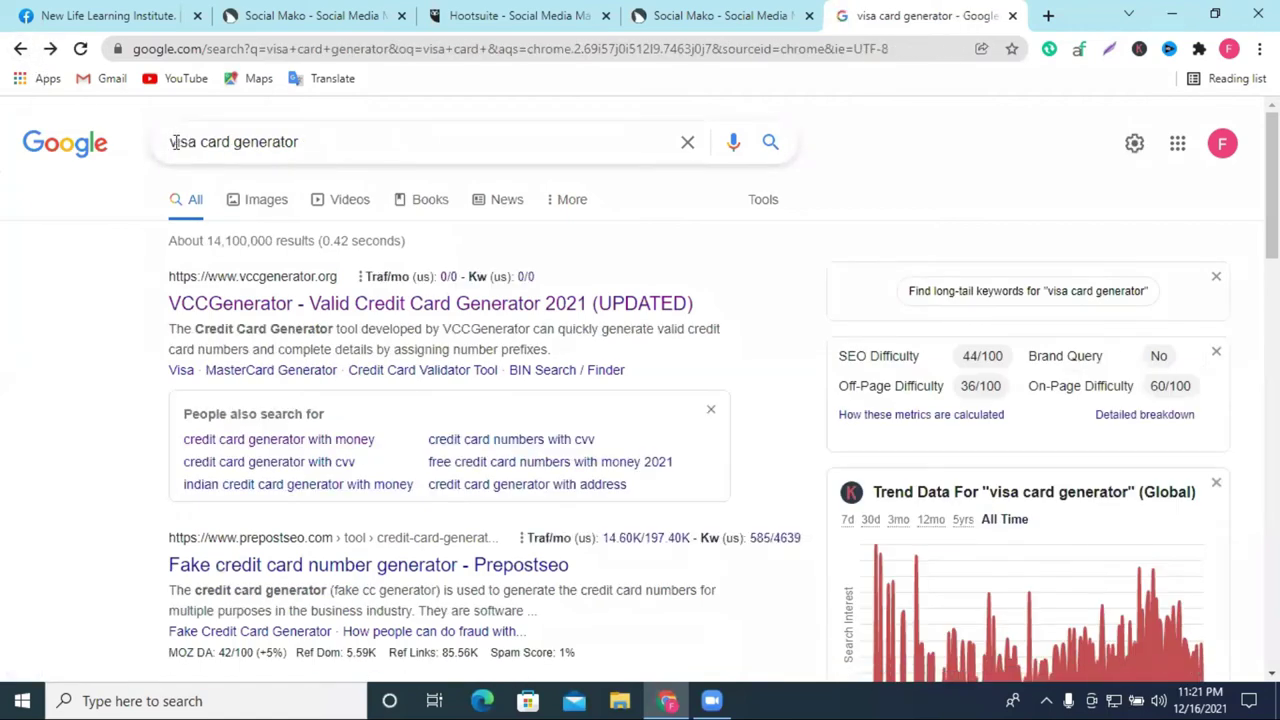
left_click(176, 139)
left_click(172, 137)
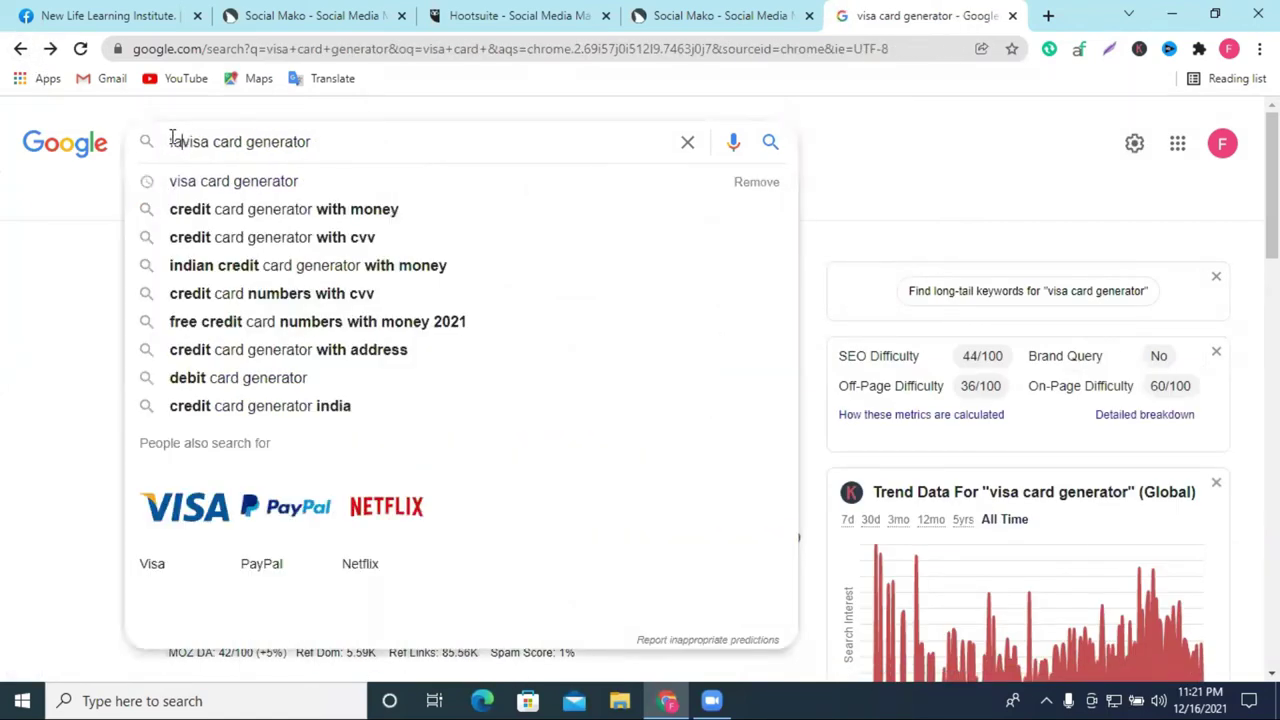
type("fake")
key("Return")
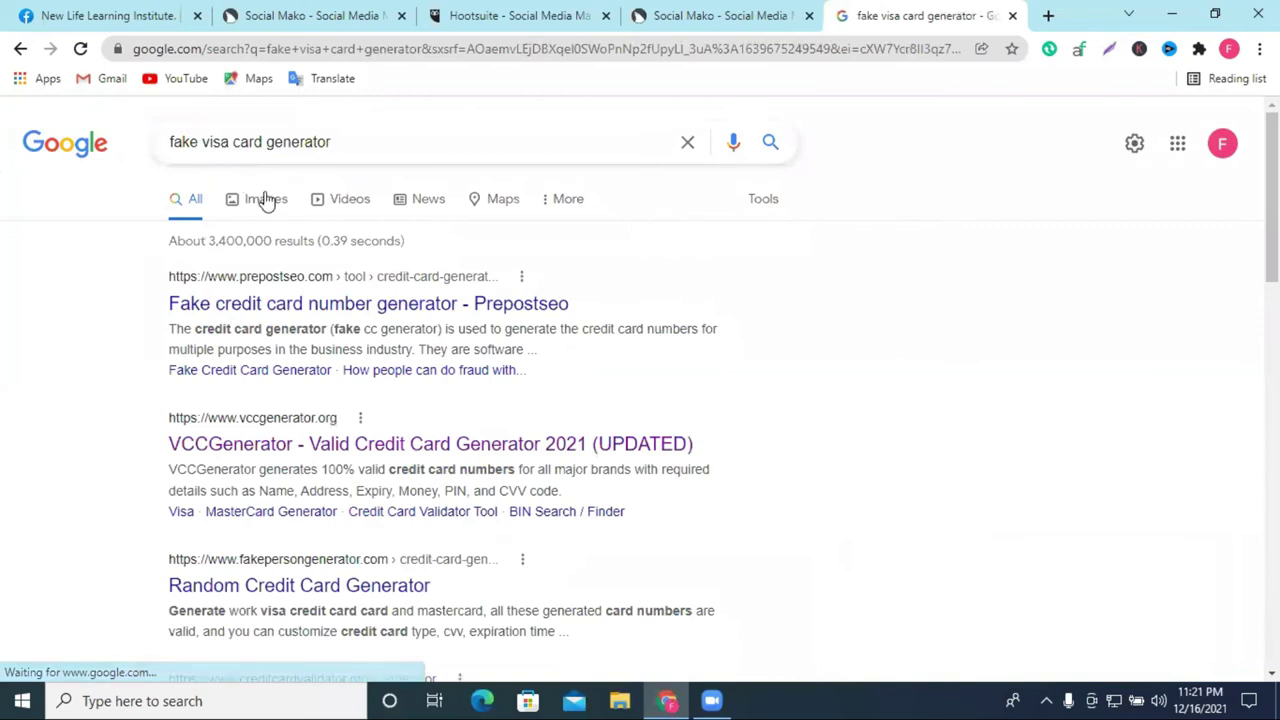
left_click(278, 310)
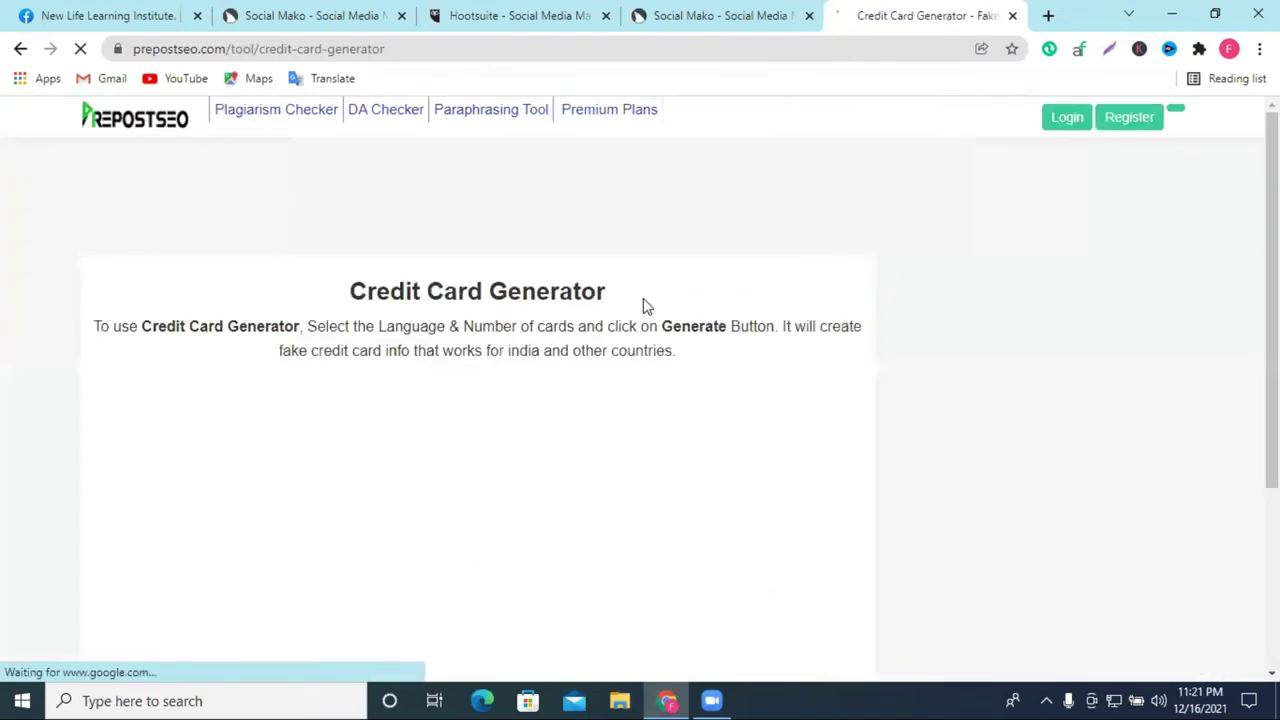
Dismiss the notification prompt and set the generator's expiry year to 2021
scroll(650, 315, "down", 5)
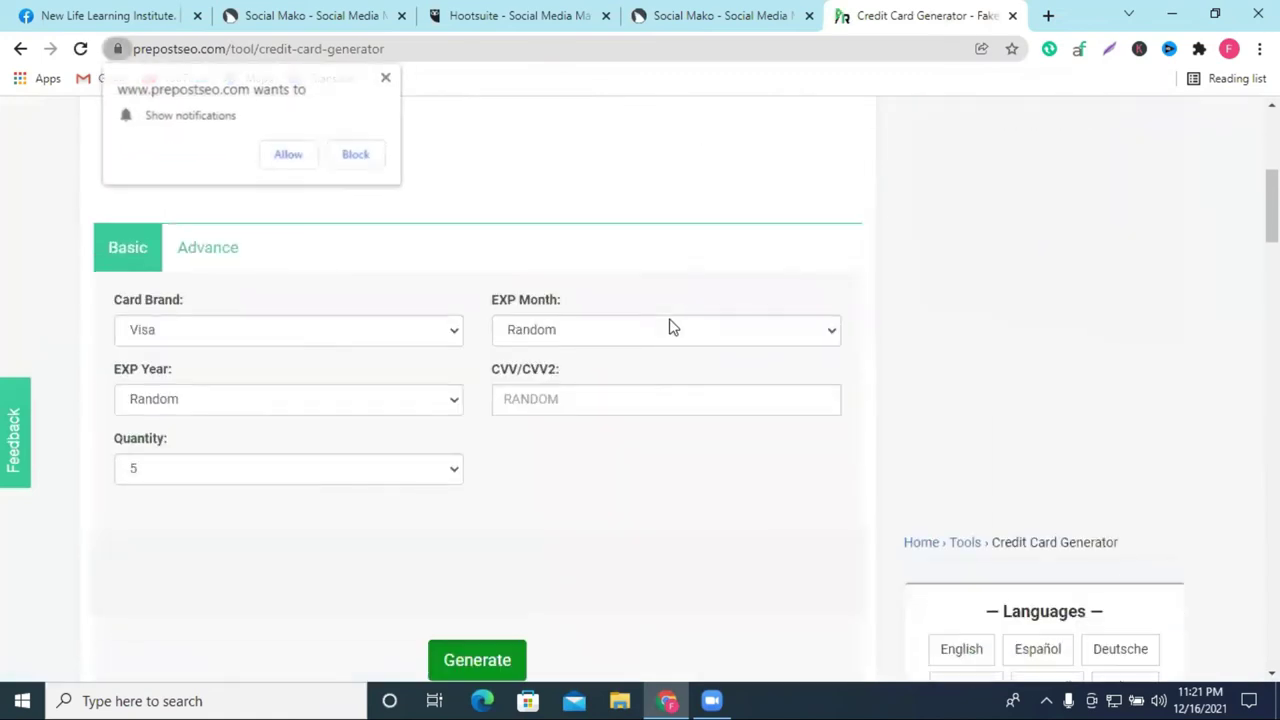
left_click(289, 246)
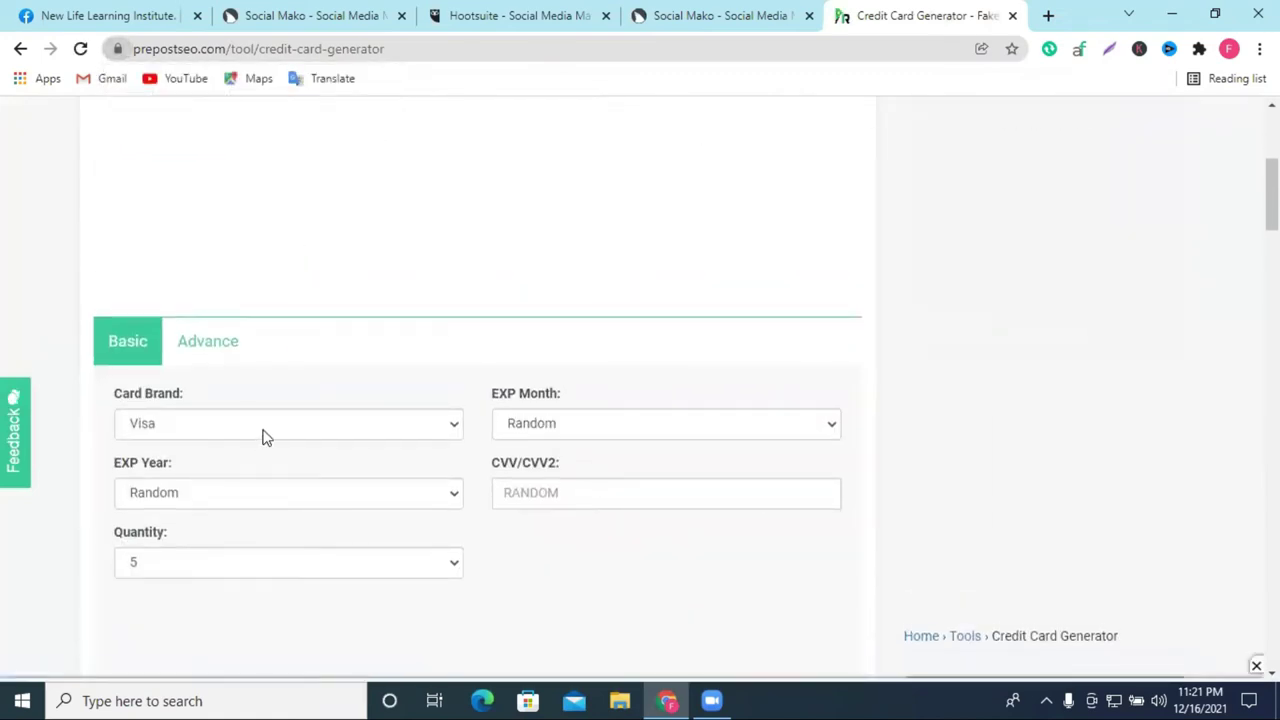
left_click(550, 430)
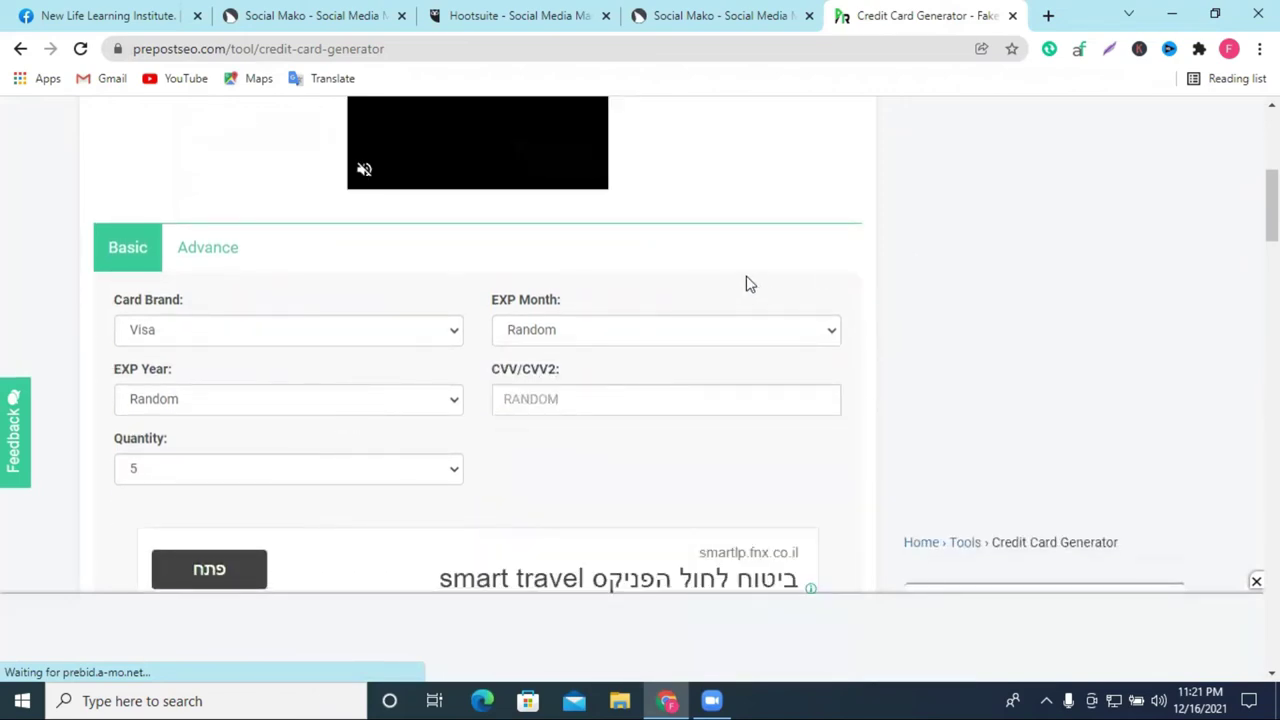
scroll(554, 406, "up", 4)
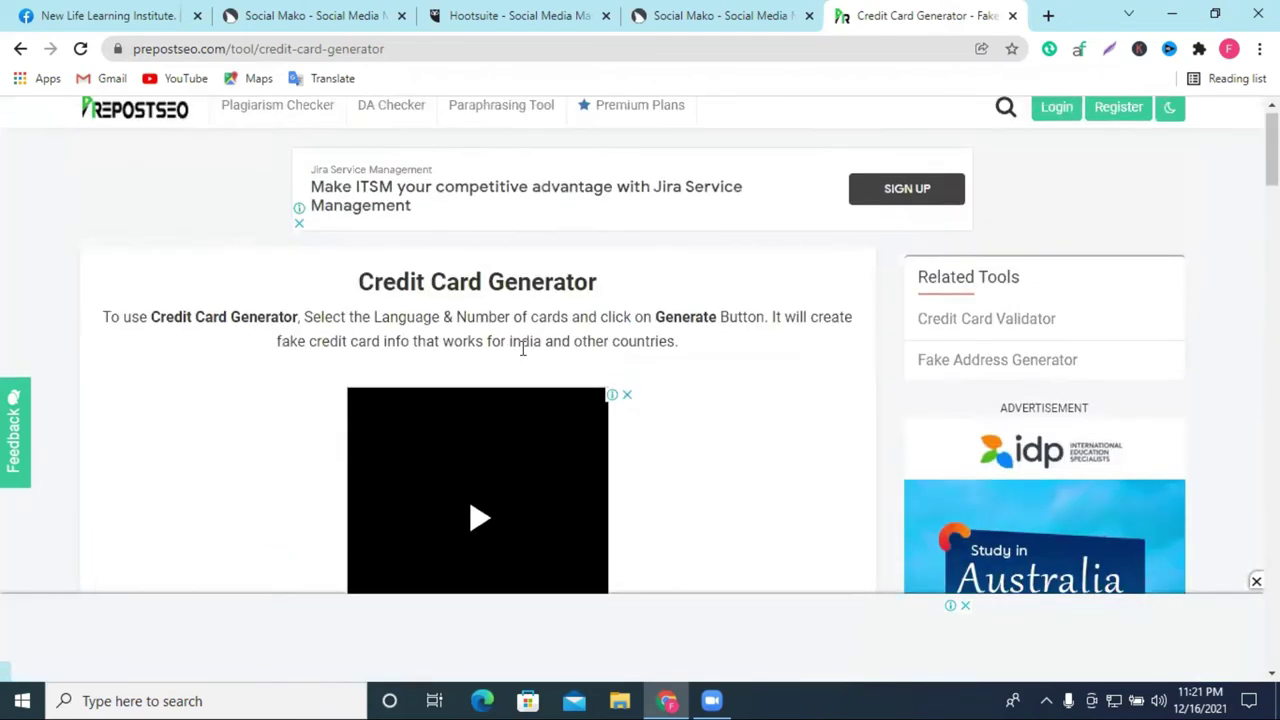
scroll(508, 309, "down", 7)
scroll(450, 318, "up", 2)
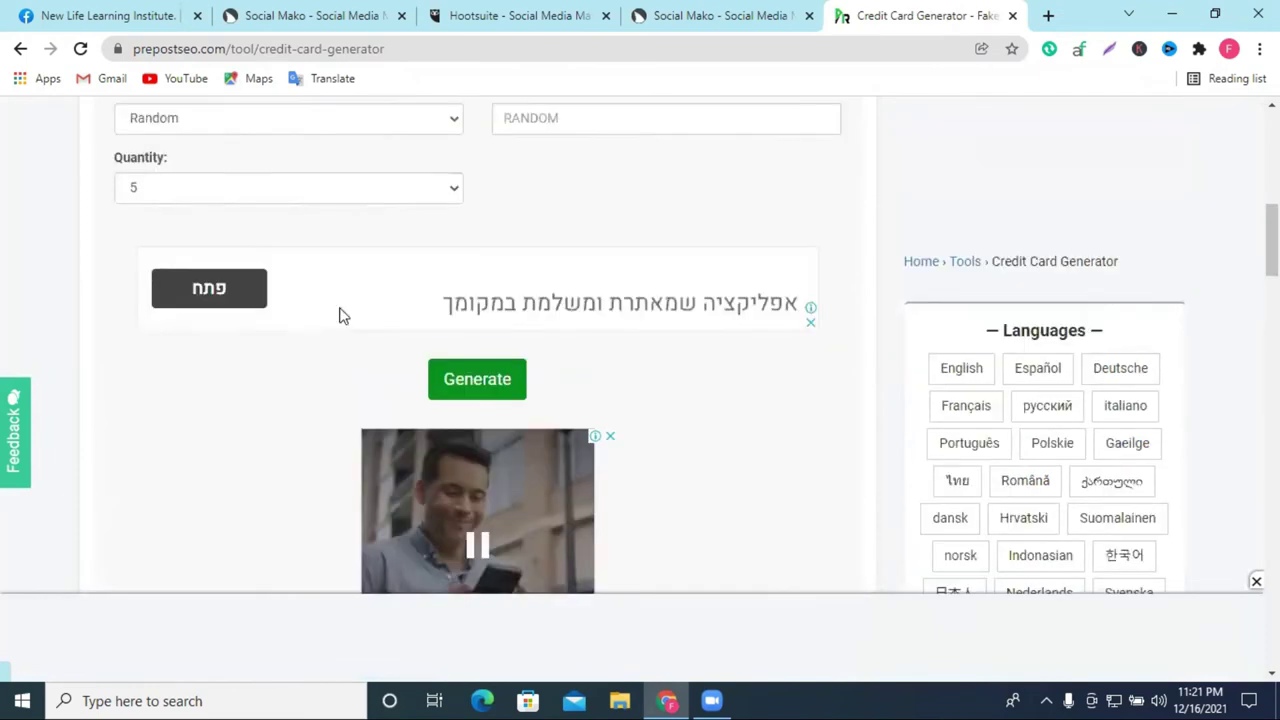
scroll(300, 330, "up", 2)
left_click(250, 308)
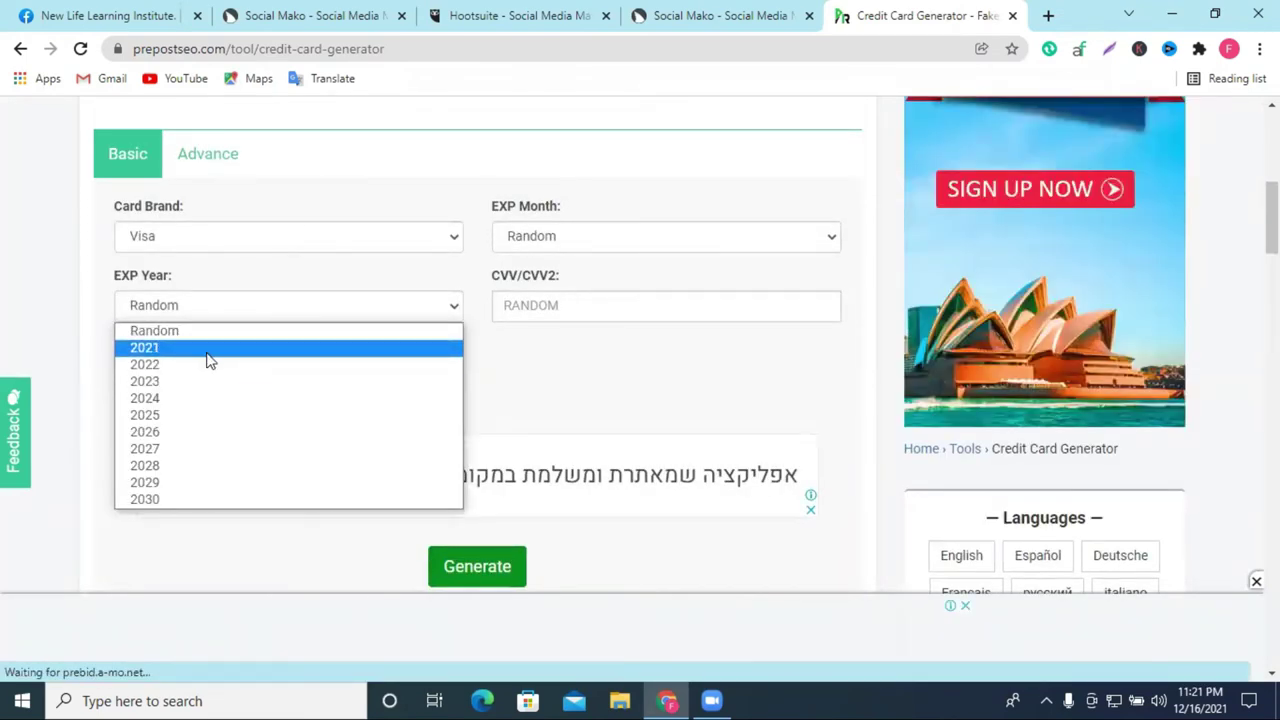
left_click(210, 360)
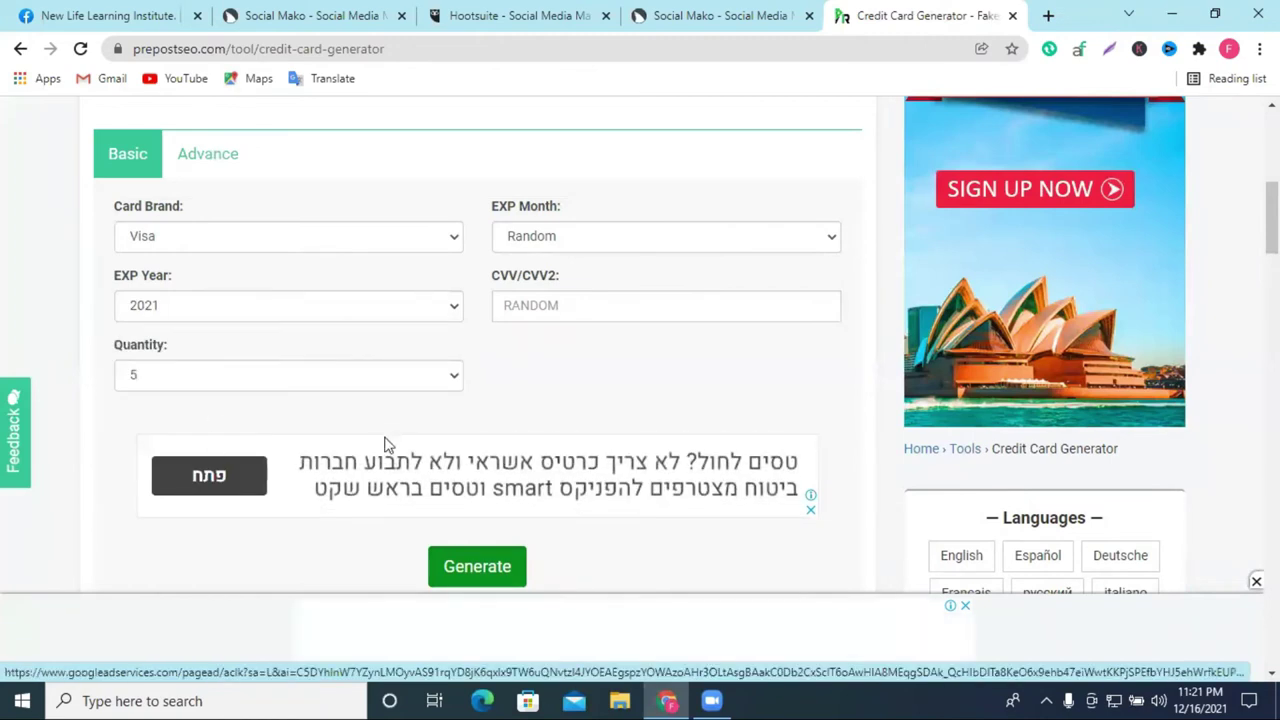
scroll(557, 334, "down", 2)
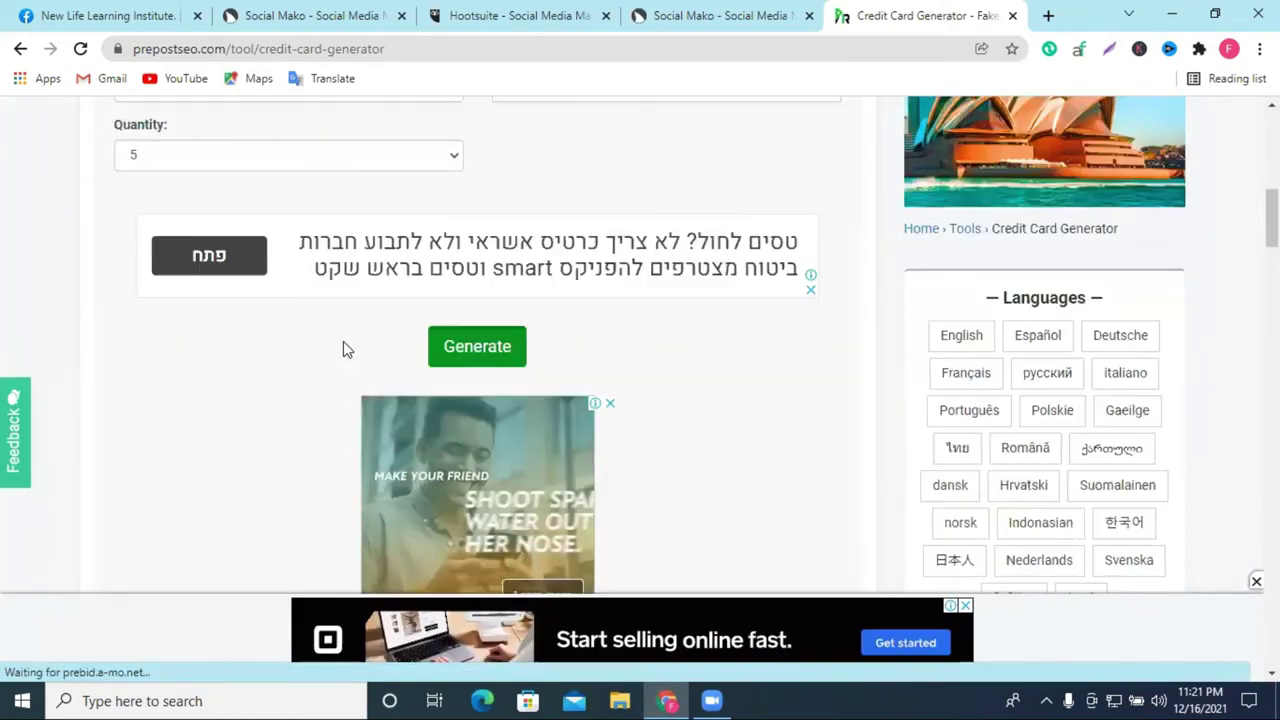
scroll(559, 317, "down", 4)
scroll(543, 289, "down", 2)
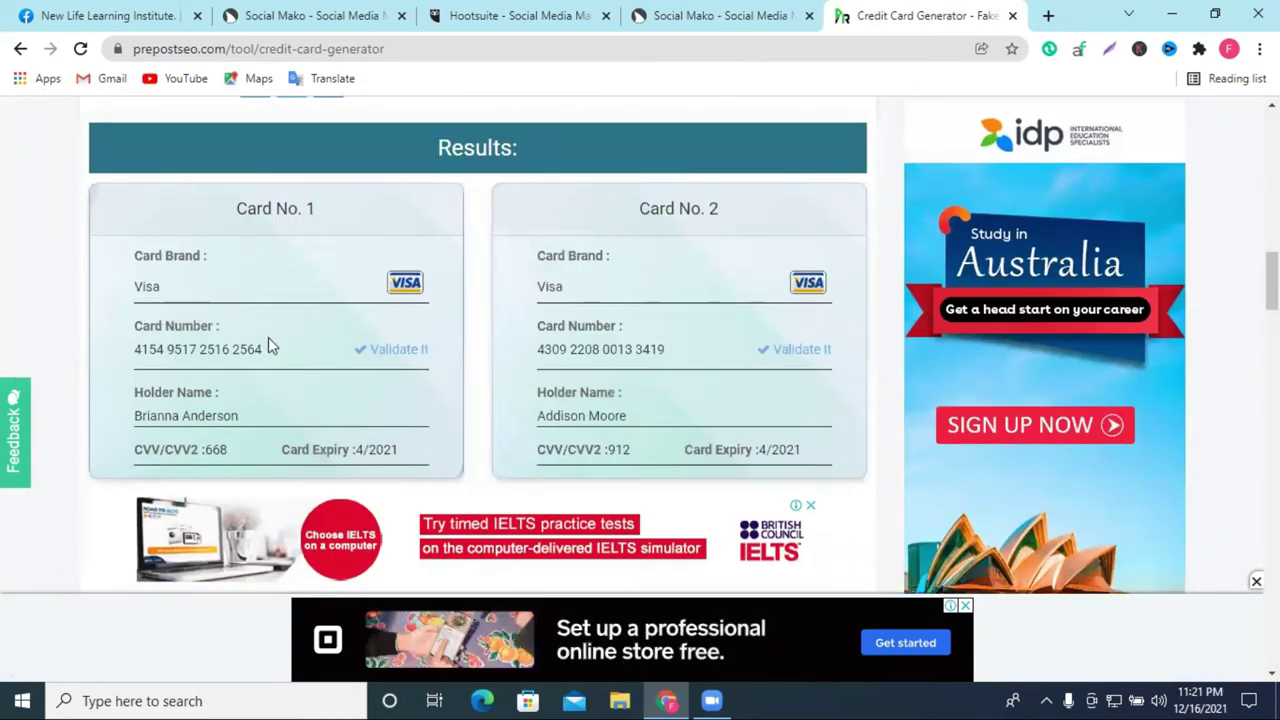
Copy Card No. 1's generated Visa number from the results
left_click_drag(263, 350, 118, 352)
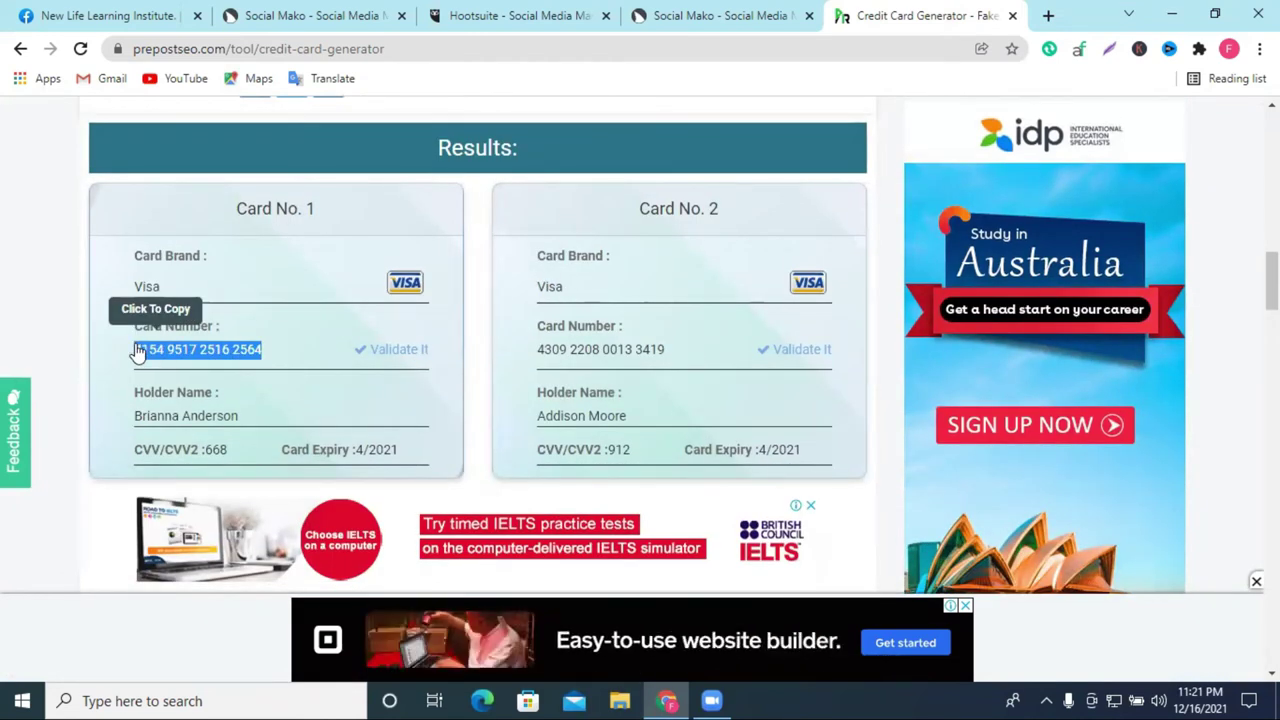
left_click(243, 348)
right_click(242, 348)
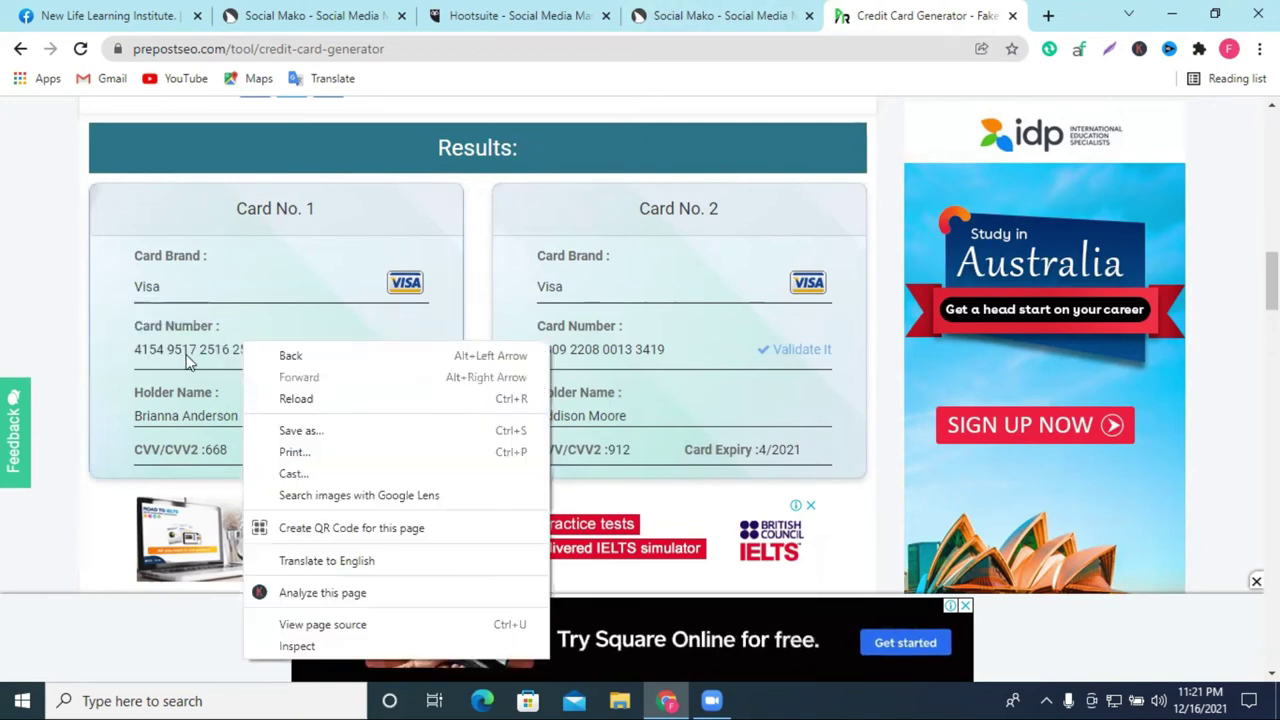
left_click(187, 364)
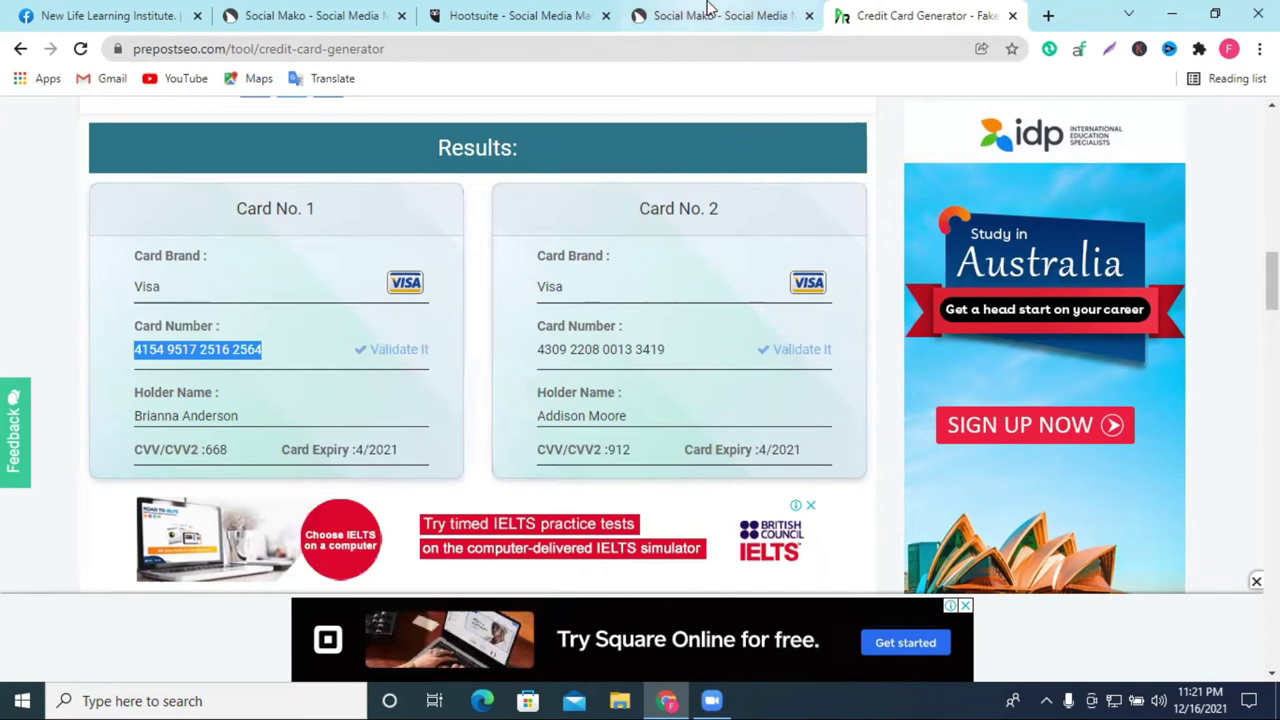
left_click(706, 16)
Paste the copied card number into Hootsuite's Credit Card Number field
left_click(535, 12)
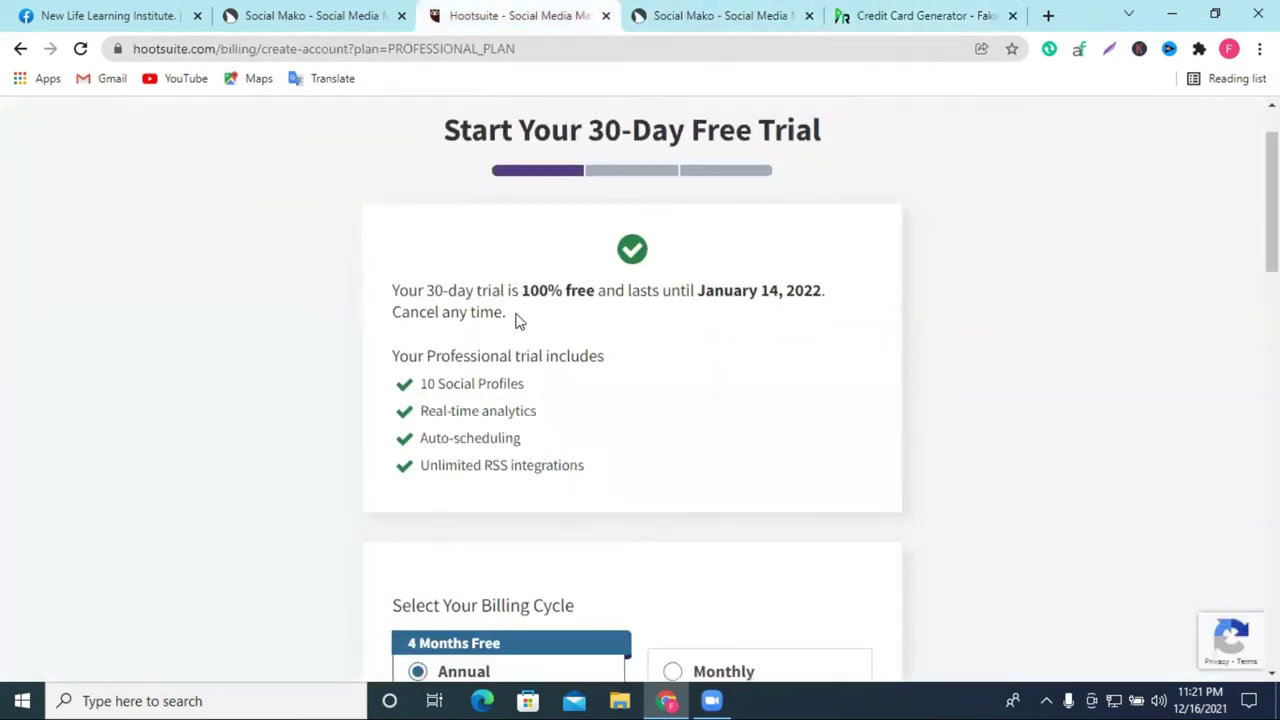
scroll(517, 329, "down", 6)
scroll(517, 329, "up", 3)
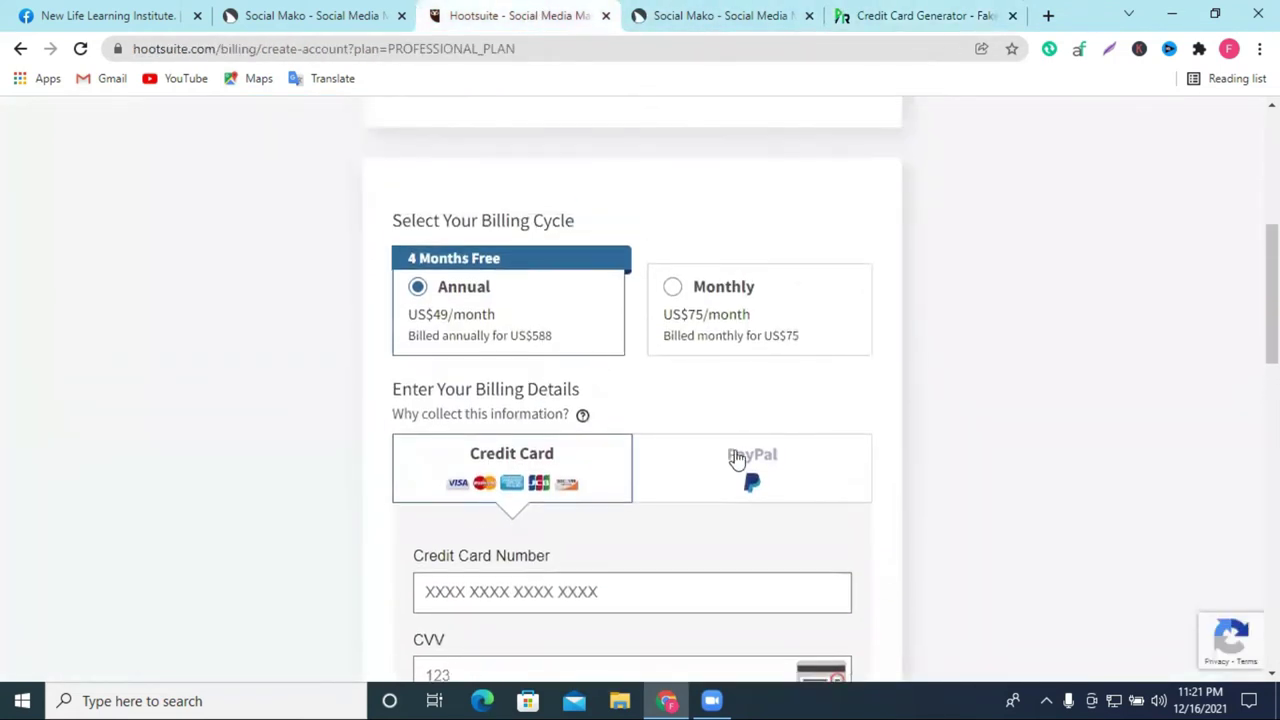
scroll(583, 398, "up", 1)
scroll(583, 395, "down", 1)
scroll(583, 395, "down", 2)
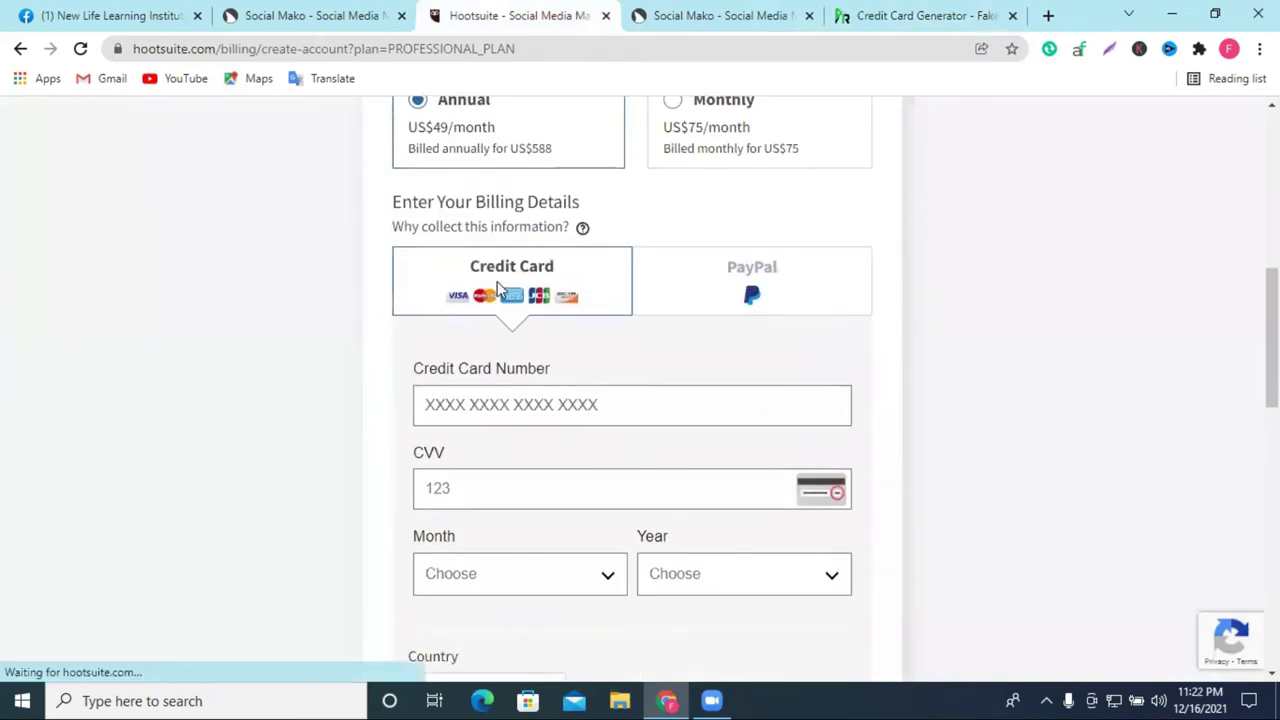
left_click(508, 406)
key("ctrl+v")
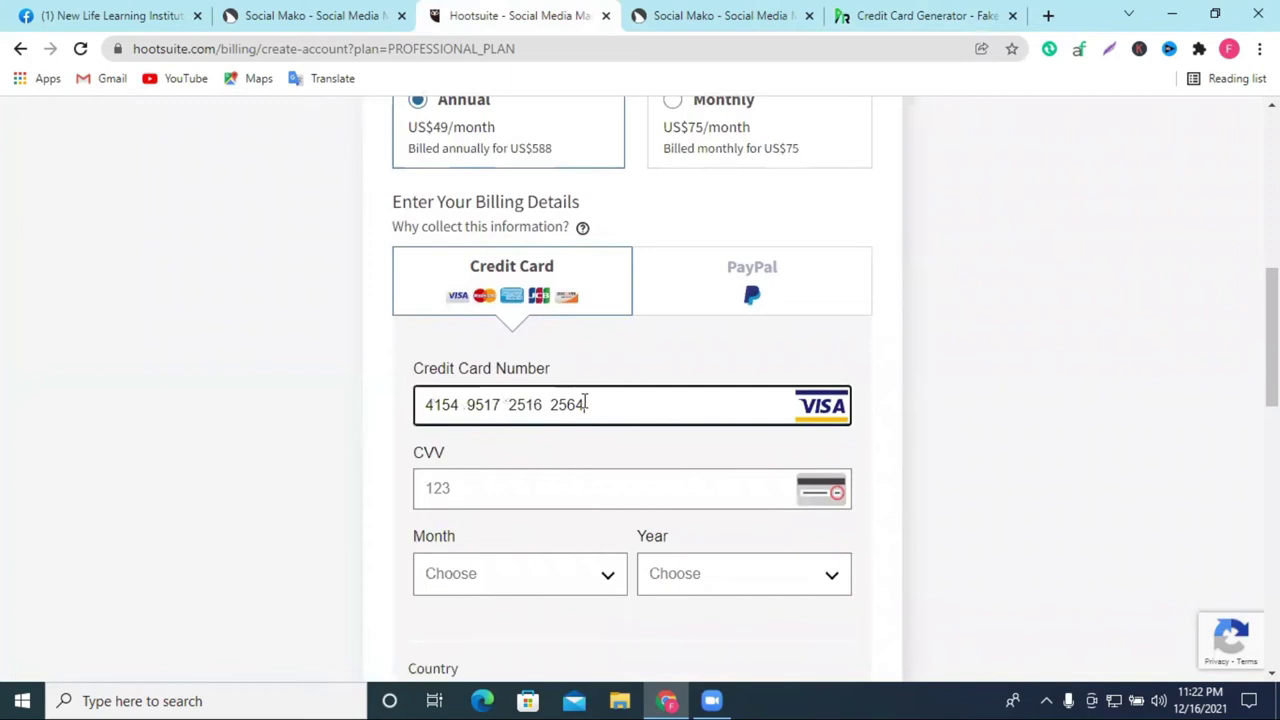
Copy the first card's number, holder name and expiry date from the generator results
left_click(866, 10)
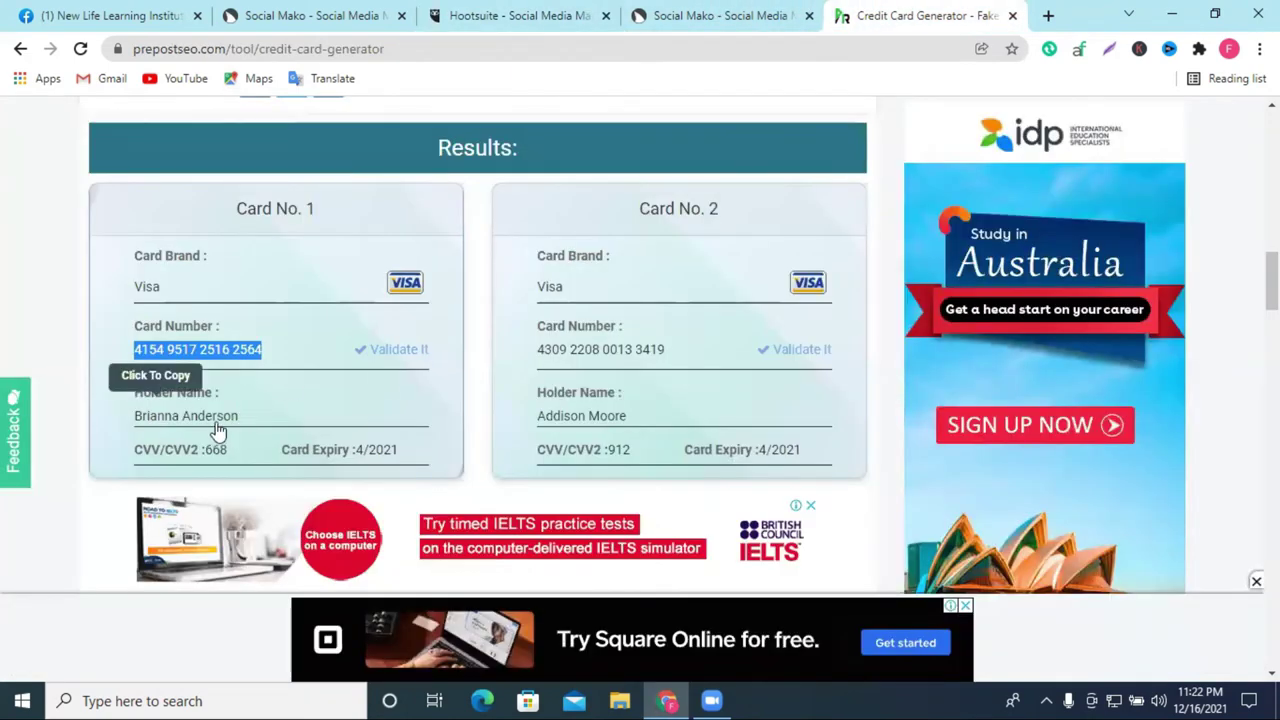
left_click(289, 342)
left_click_drag(254, 420, 139, 427)
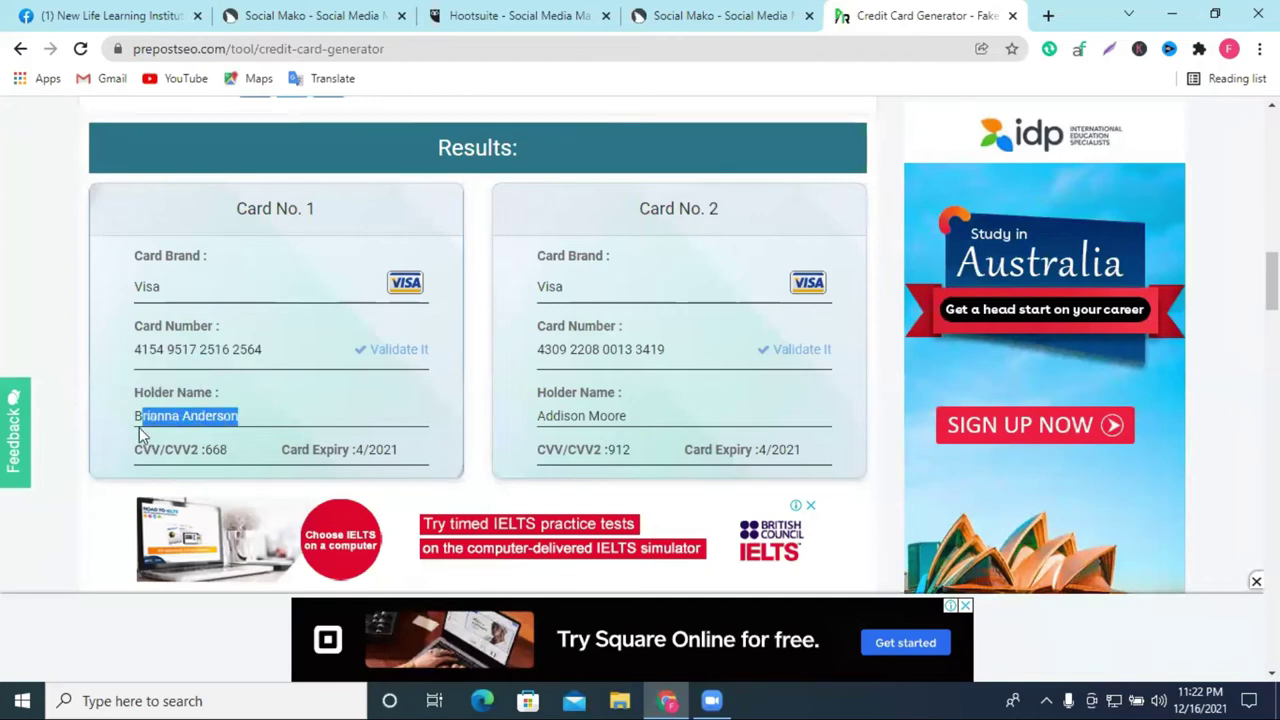
left_click(470, 15)
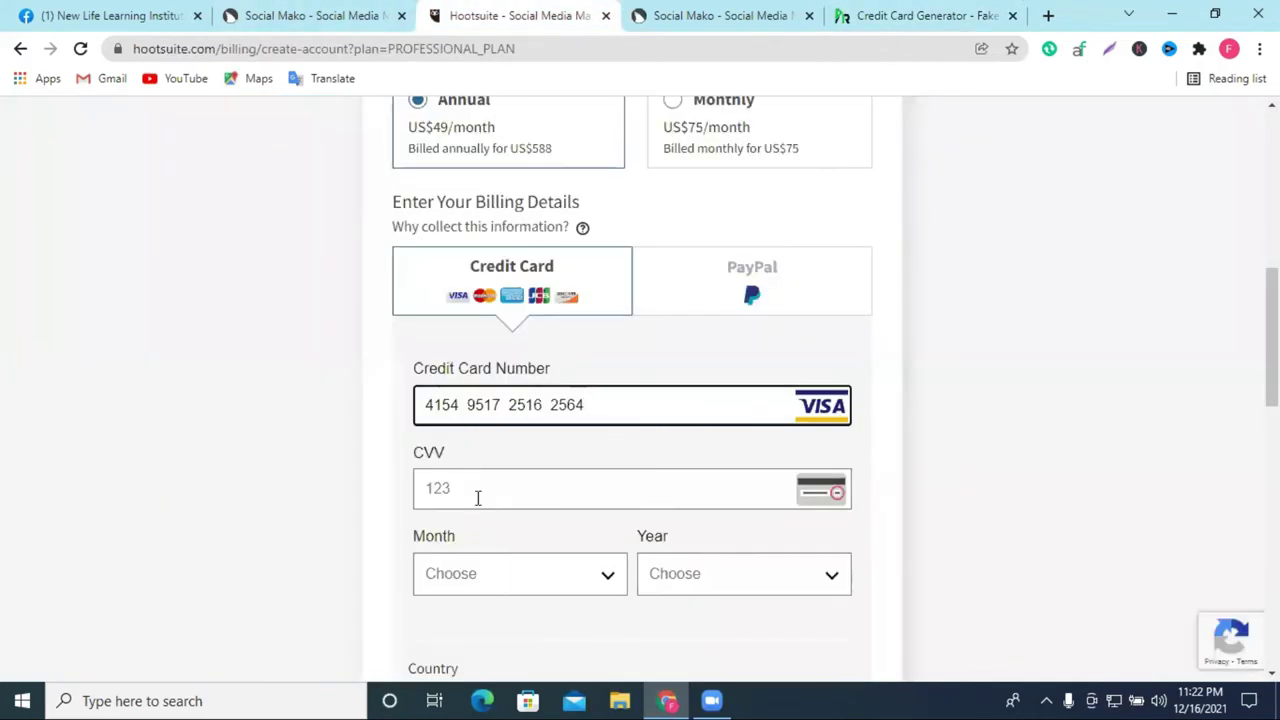
scroll(600, 450, "down", 2)
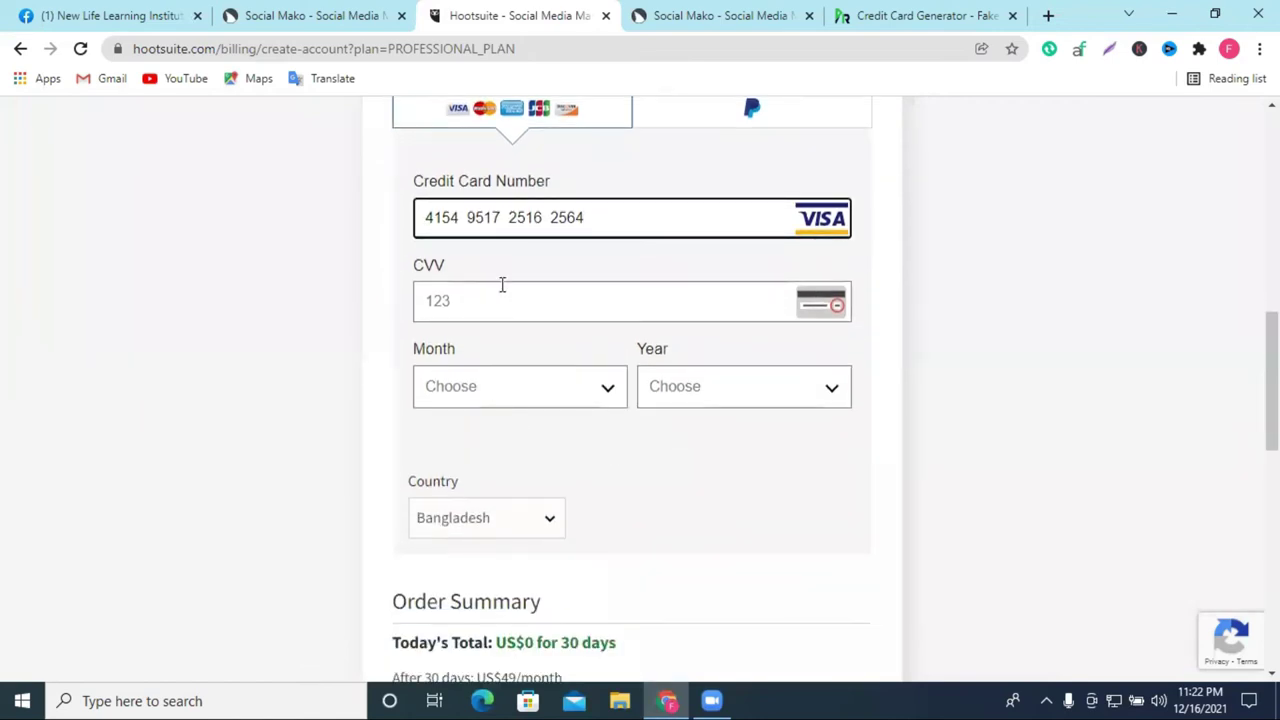
left_click(880, 15)
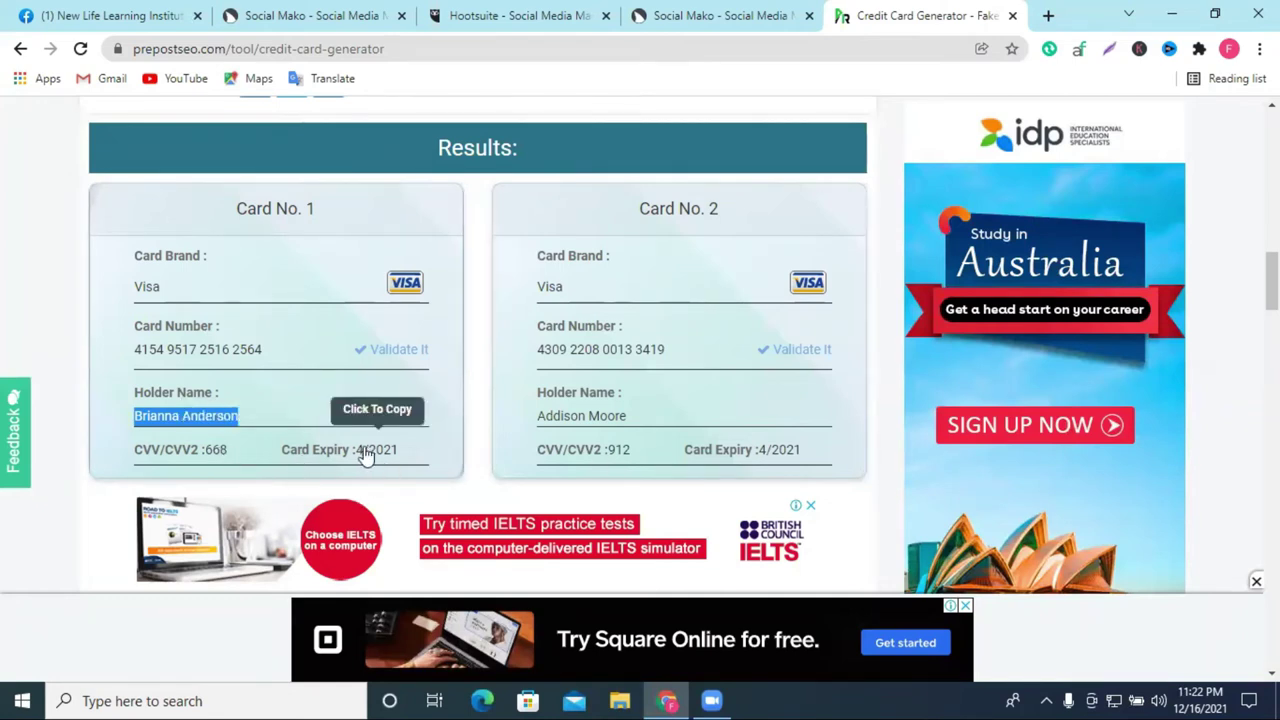
left_click_drag(403, 450, 359, 456)
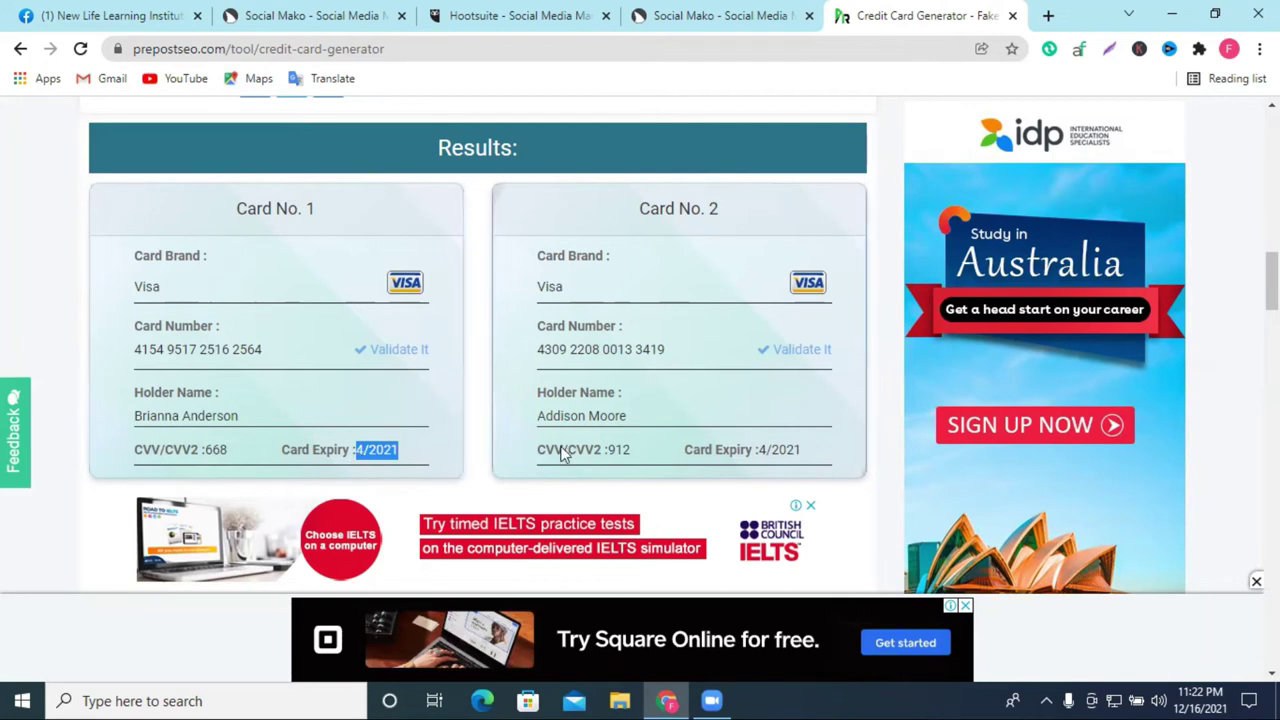
left_click(520, 15)
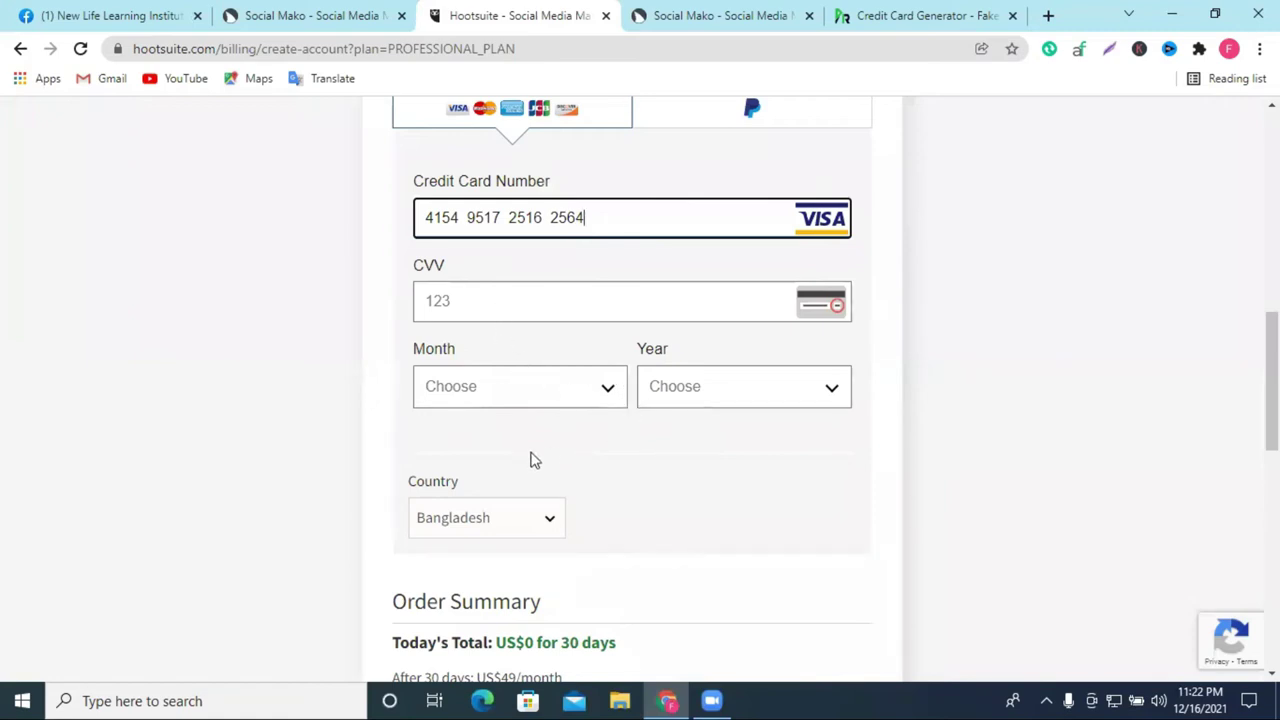
Try an April 2021 expiry in Hootsuite's Month and Year dropdowns
scroll(531, 456, "up", 1)
scroll(532, 454, "down", 1)
left_click(494, 397)
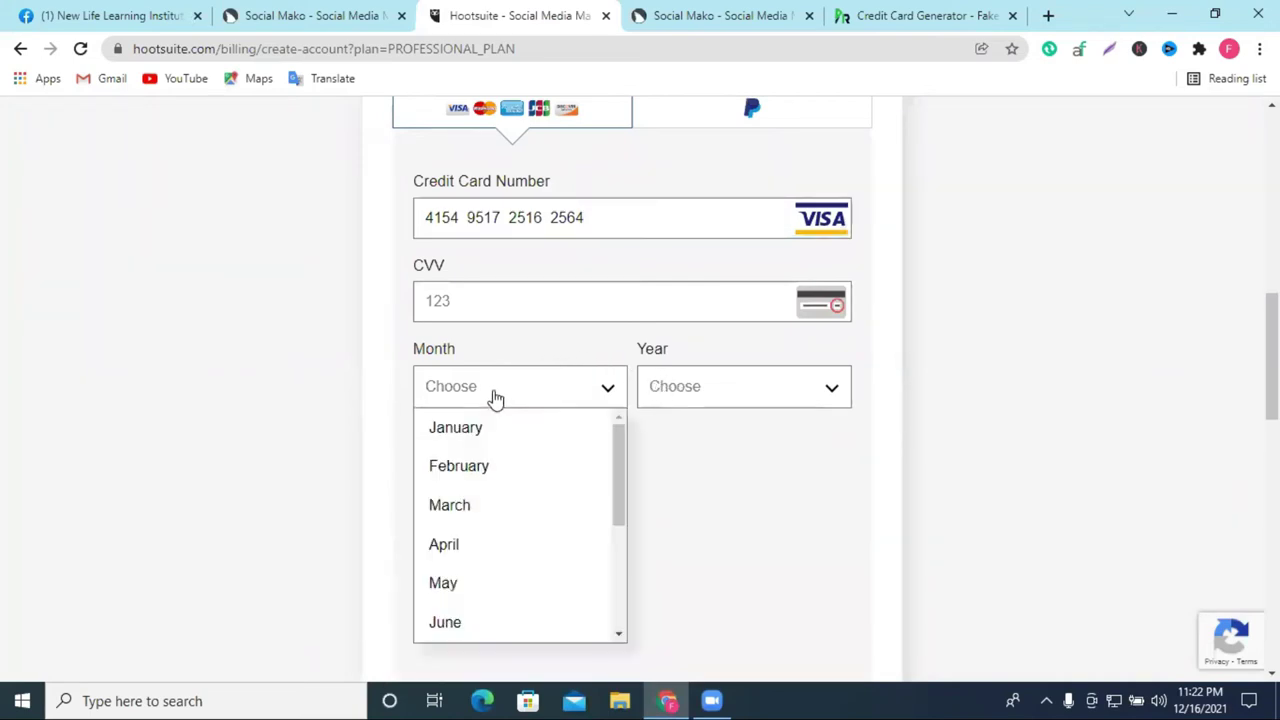
left_click(705, 400)
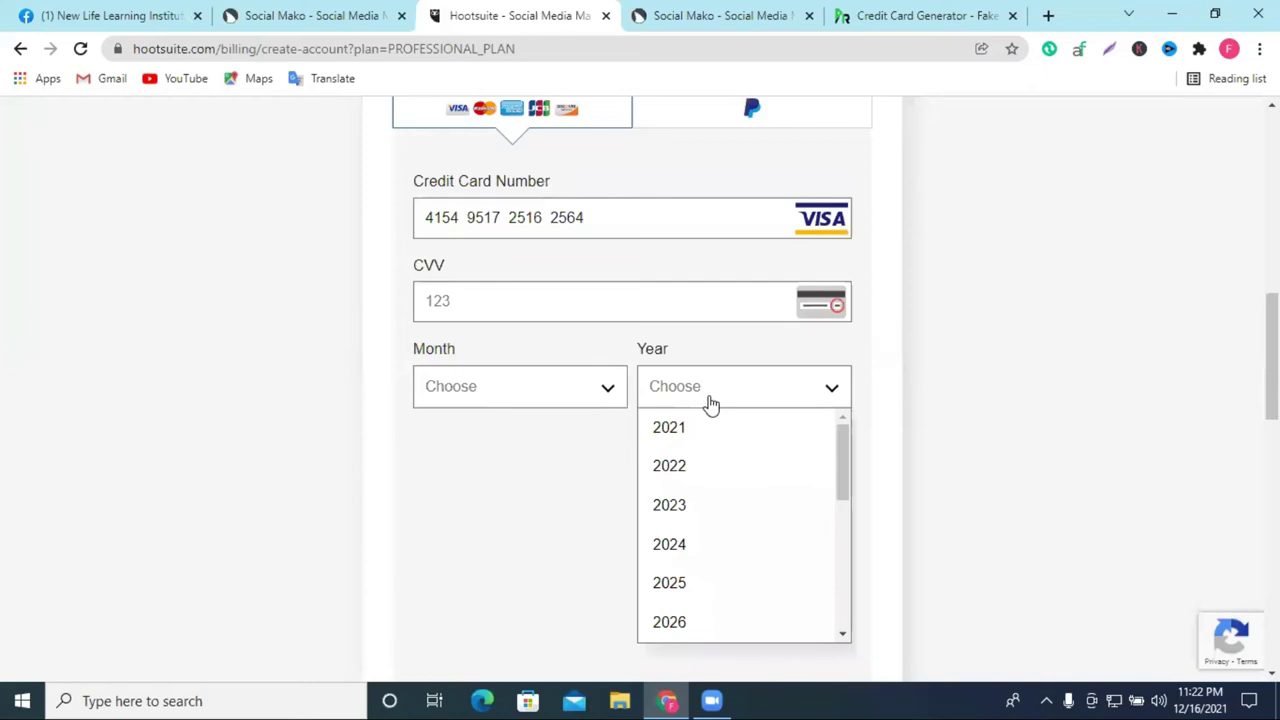
left_click(519, 403)
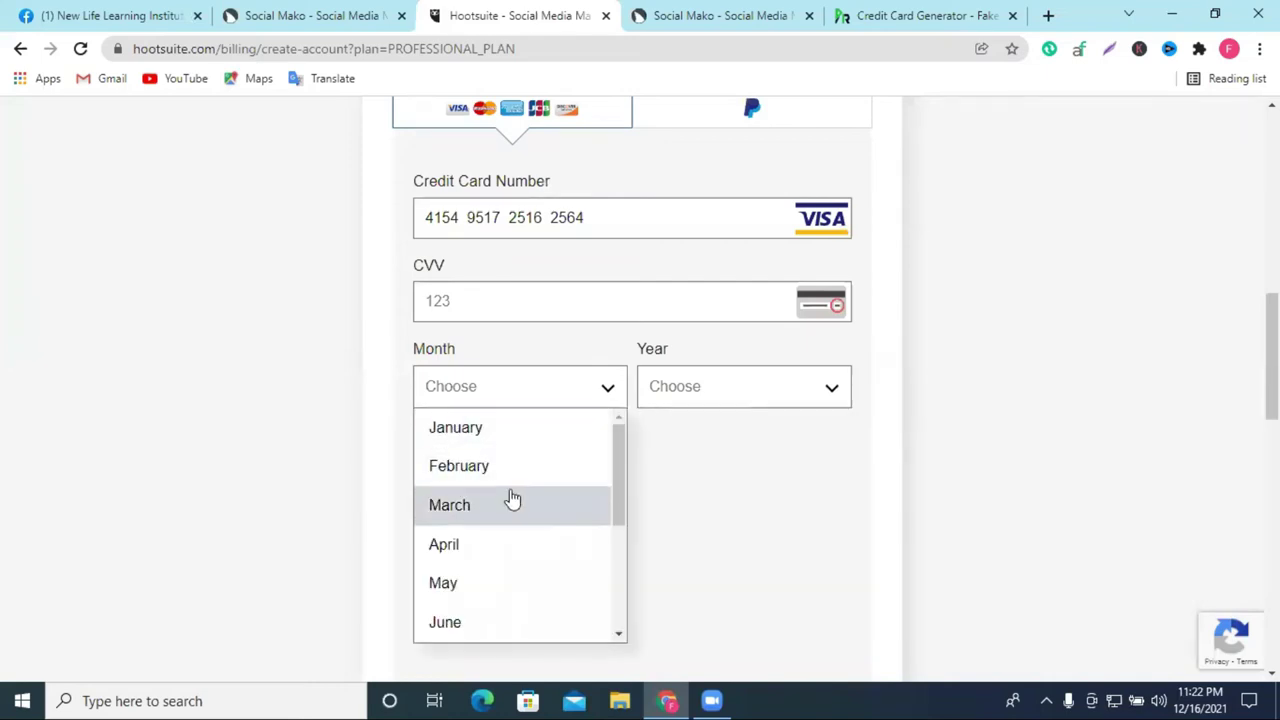
left_click(486, 543)
left_click(720, 386)
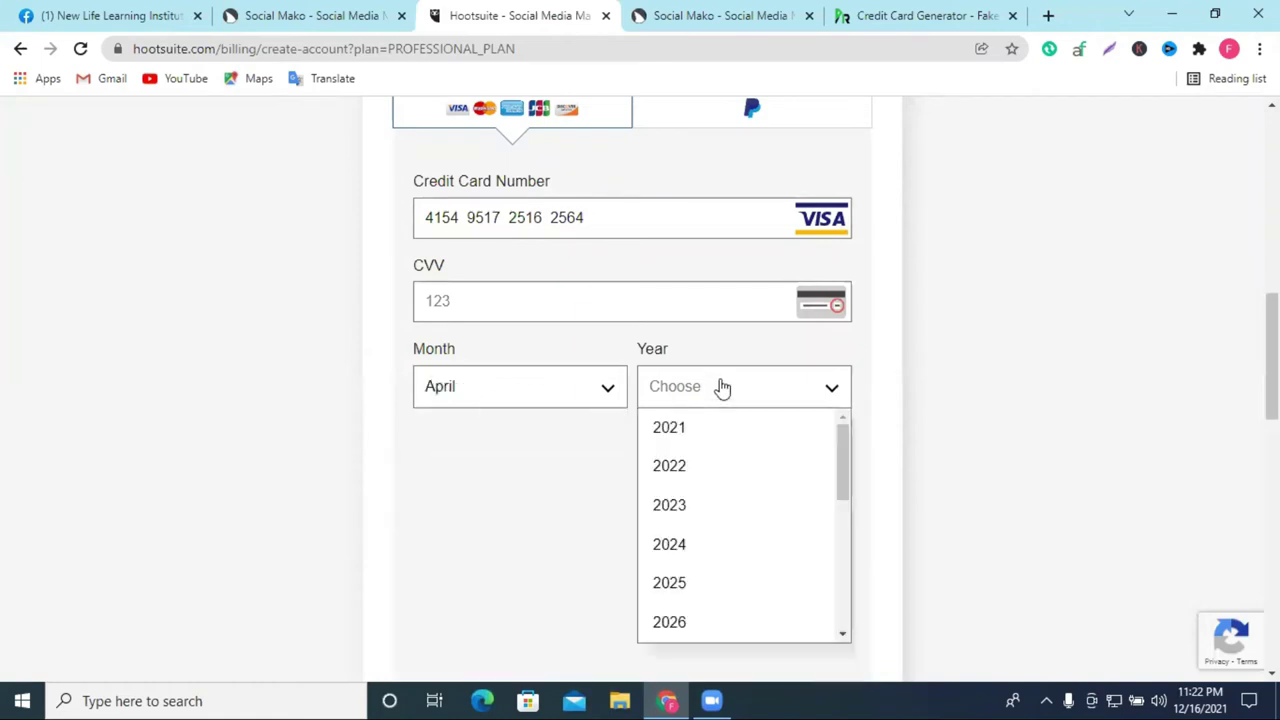
left_click(700, 430)
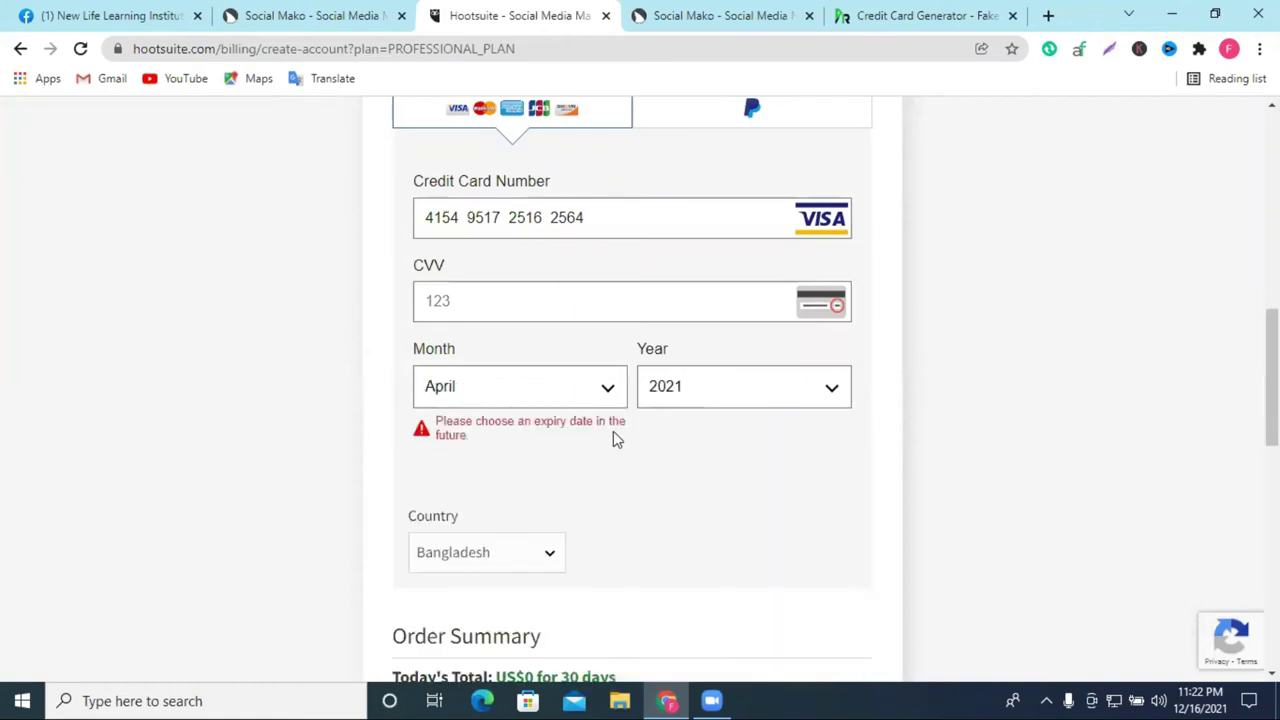
Change the card expiry to November 2022
left_click(484, 397)
left_click(486, 582)
left_click(480, 397)
left_click(470, 440)
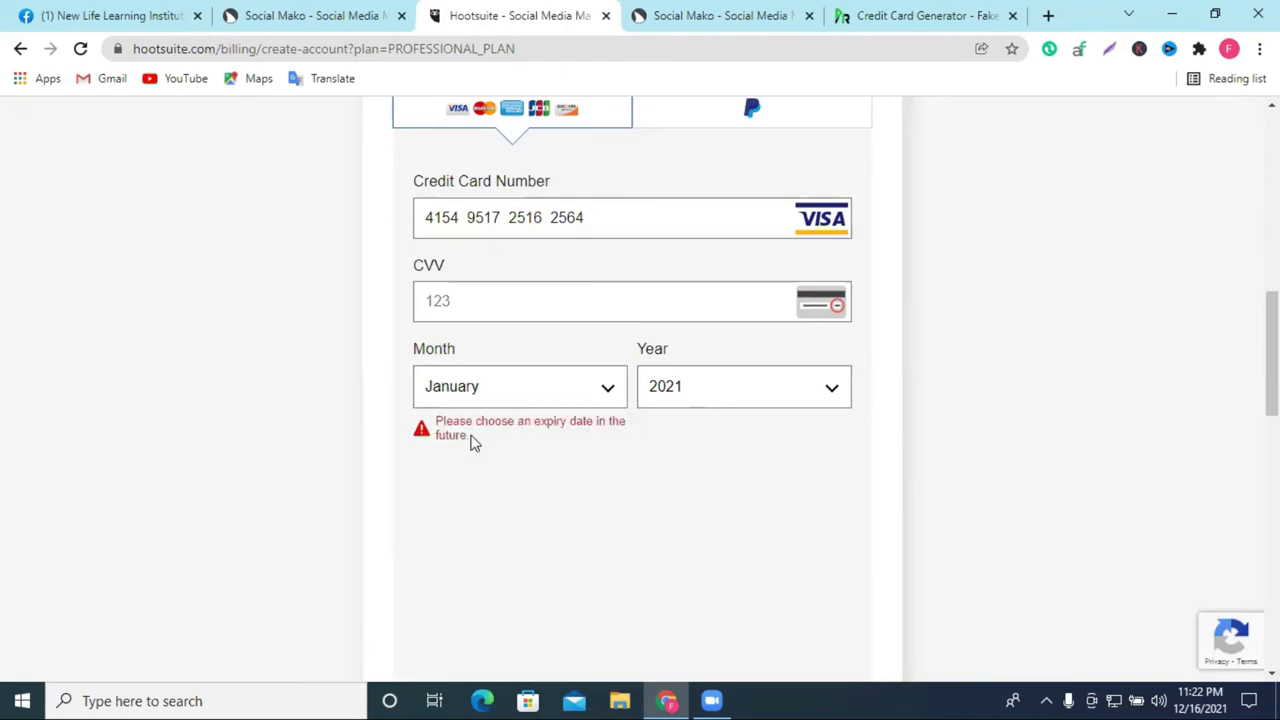
left_click(540, 398)
scroll(525, 510, "down", 3)
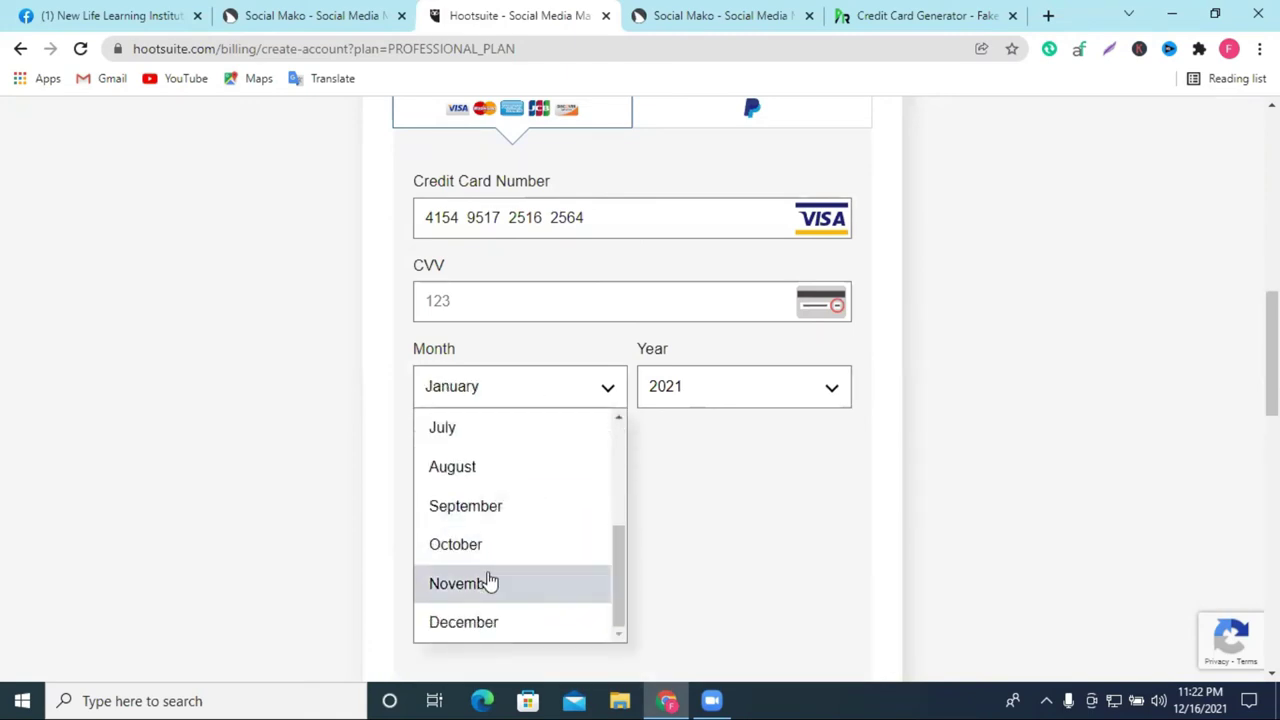
left_click(489, 582)
left_click(516, 394)
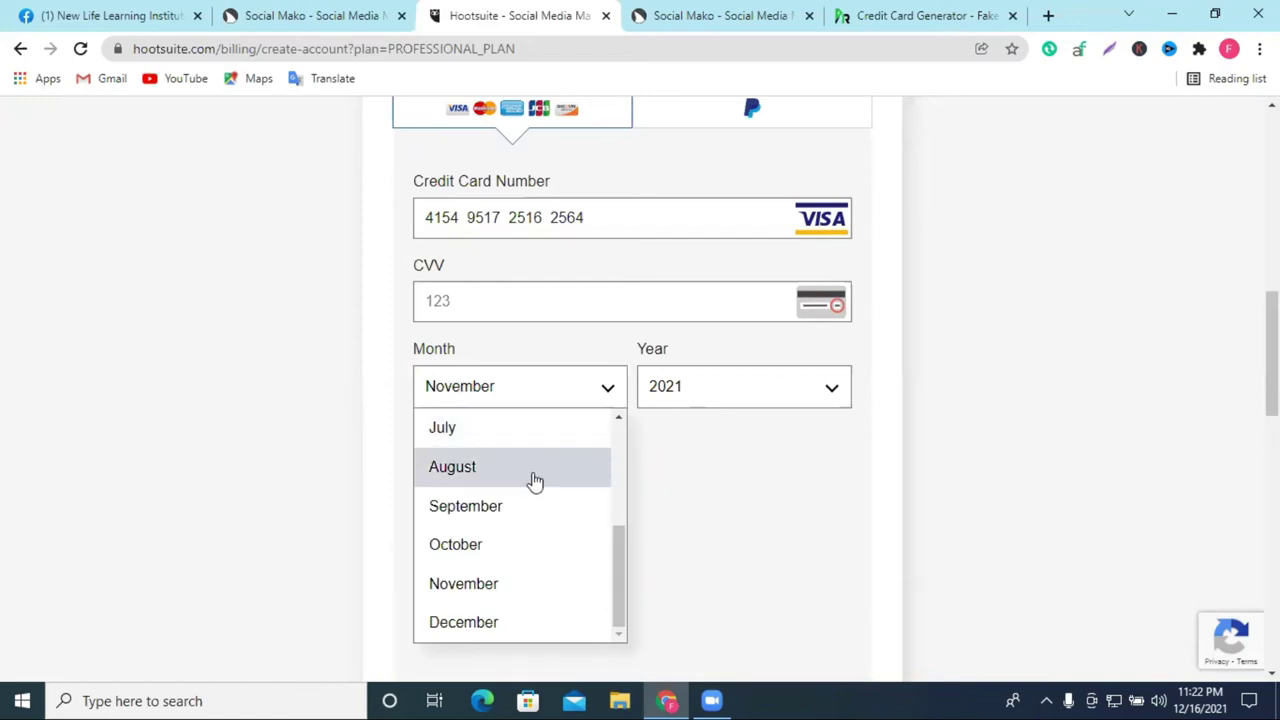
left_click(714, 397)
left_click(697, 466)
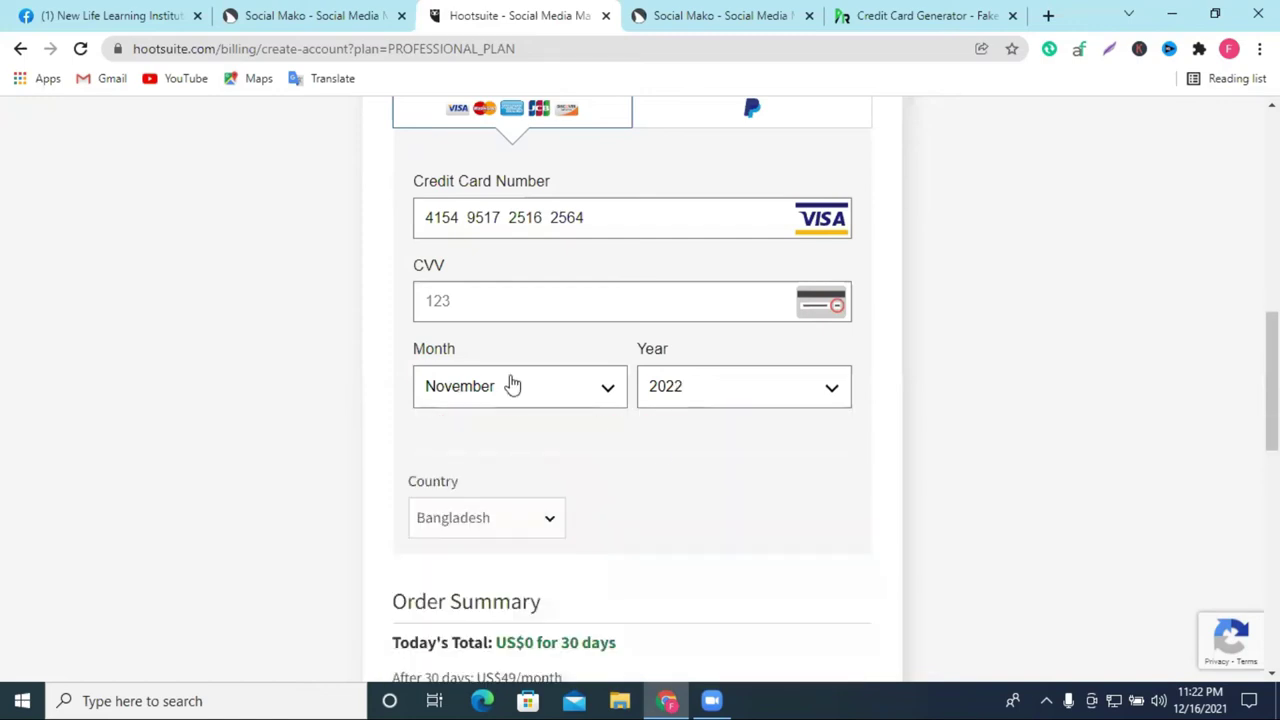
left_click(516, 389)
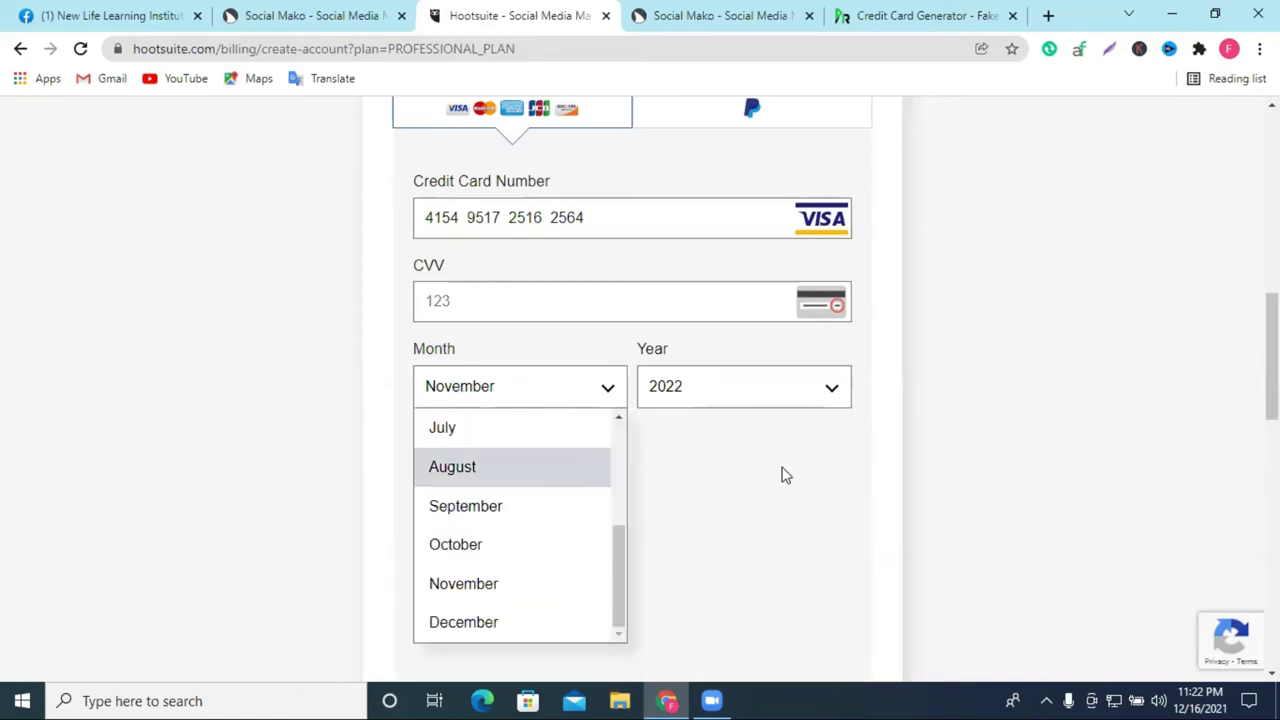
left_click(749, 451)
Switch the billing country to Canada, then set it back to Bangladesh
scroll(600, 400, "down", 3)
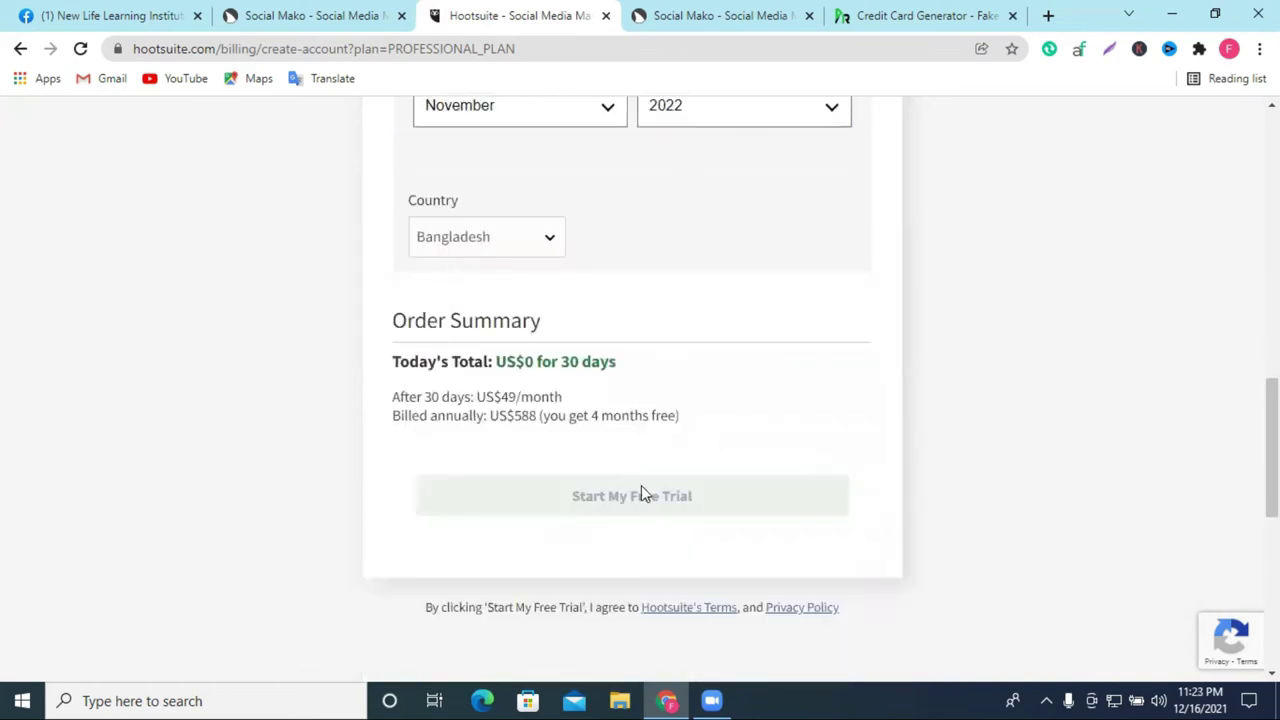
left_click(471, 245)
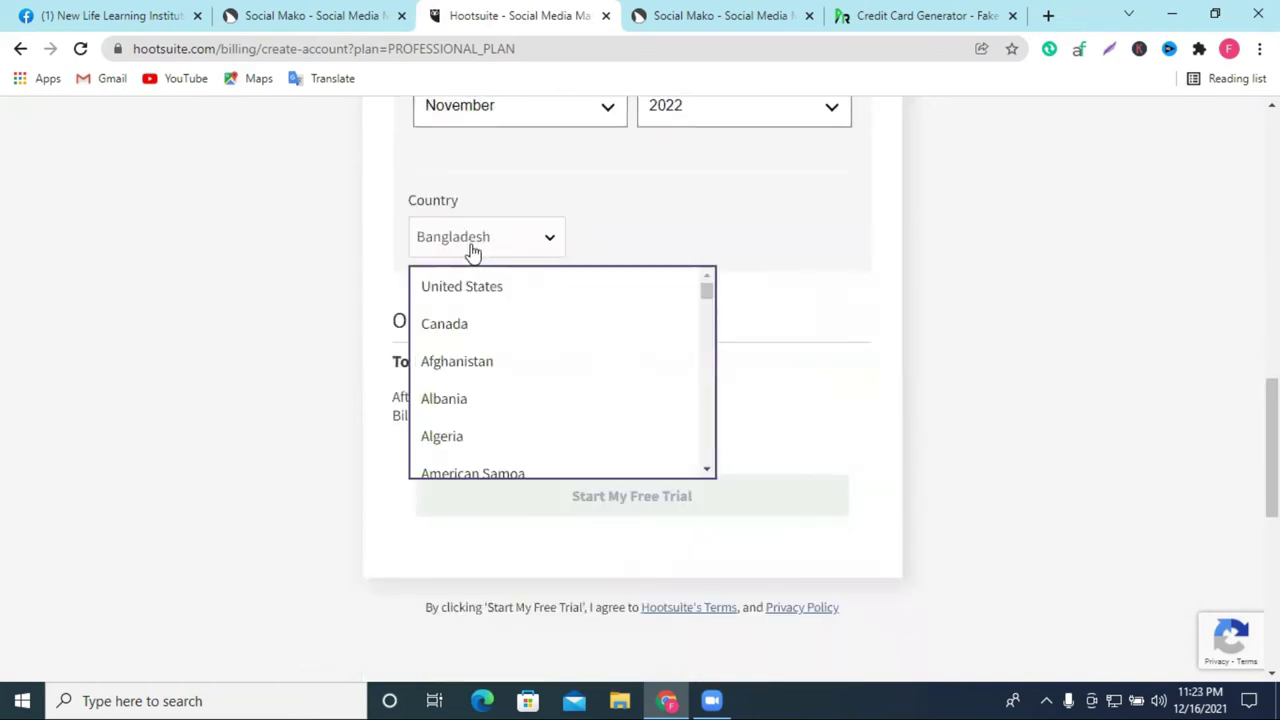
left_click(467, 326)
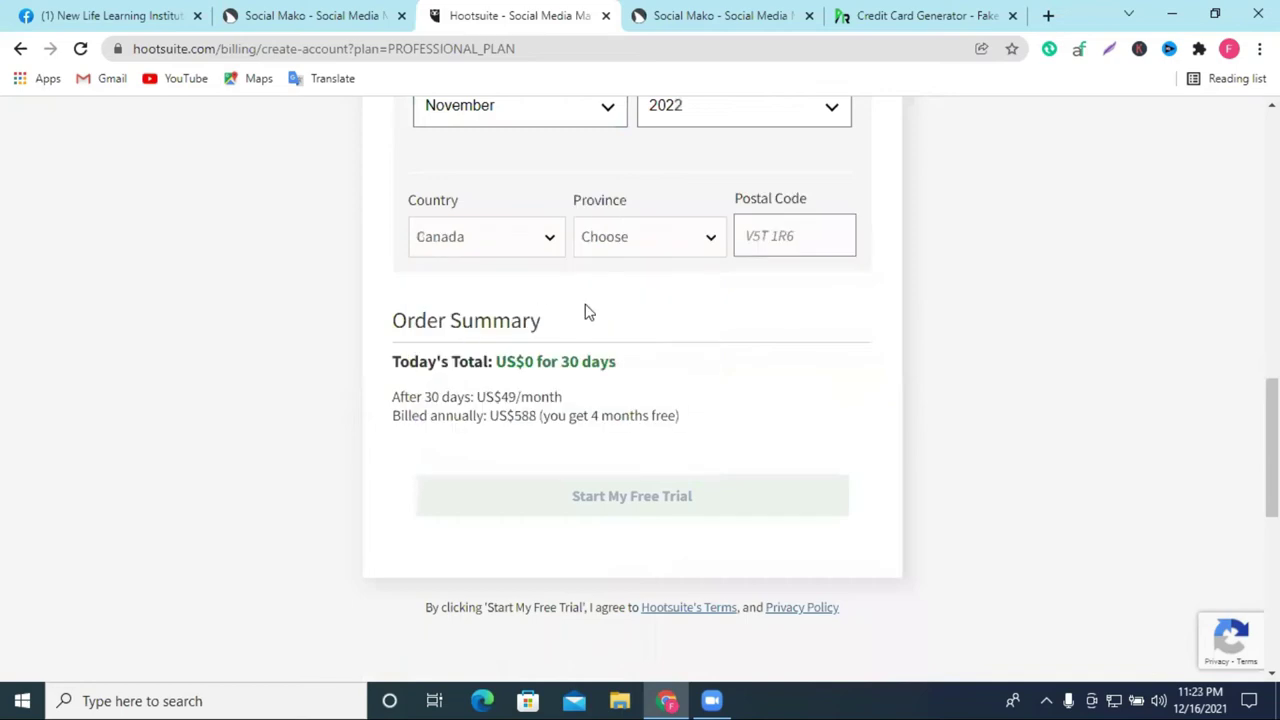
left_click(628, 238)
left_click(628, 238)
left_click(505, 243)
scroll(503, 346, "down", 3)
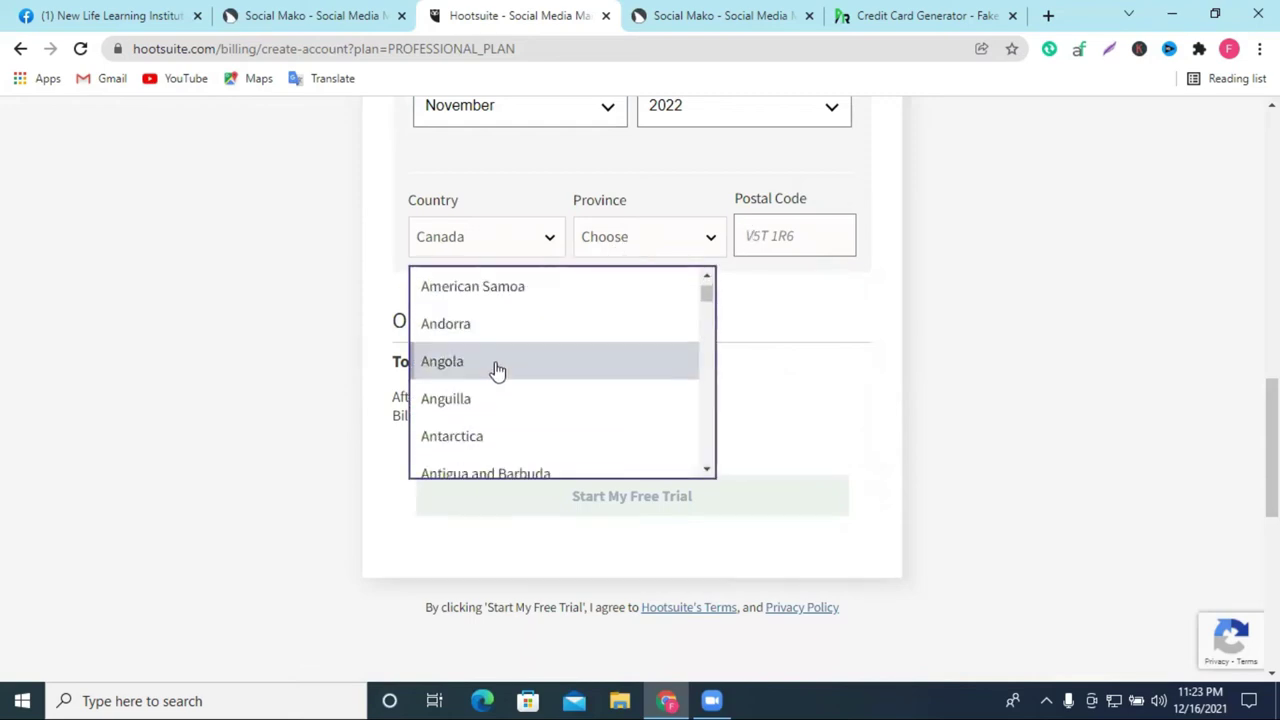
scroll(500, 354, "down", 4)
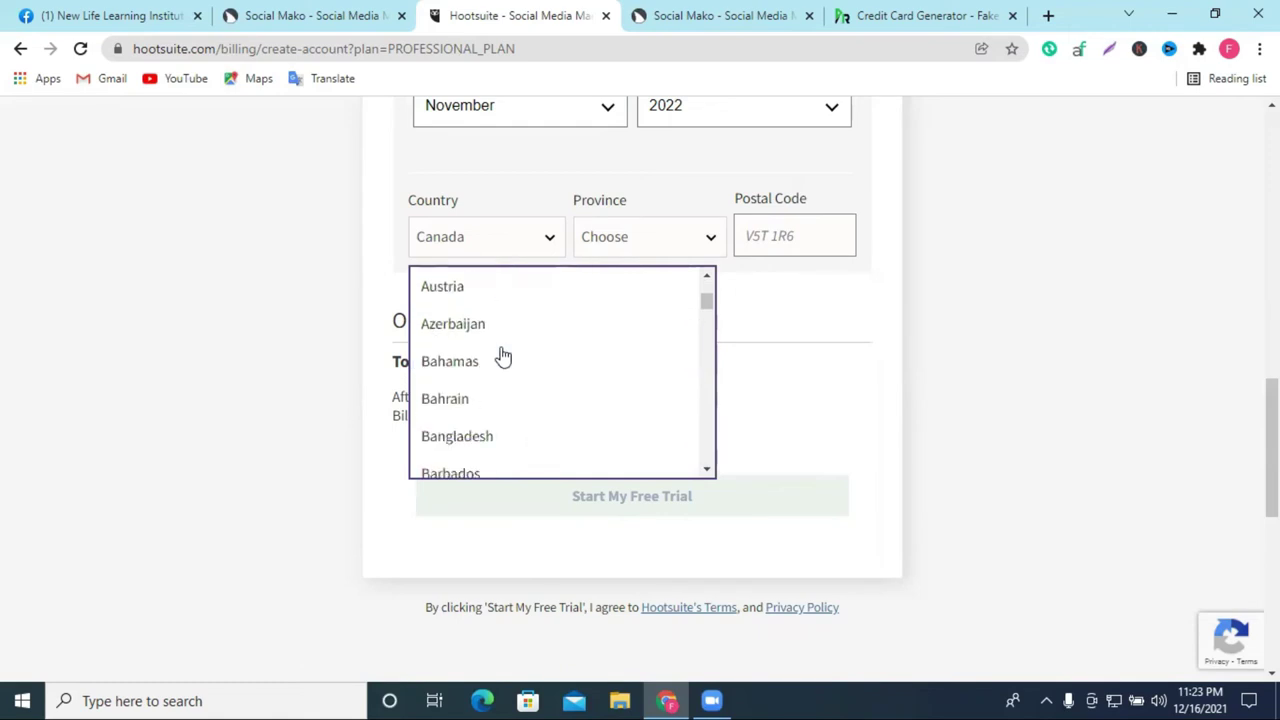
left_click(508, 434)
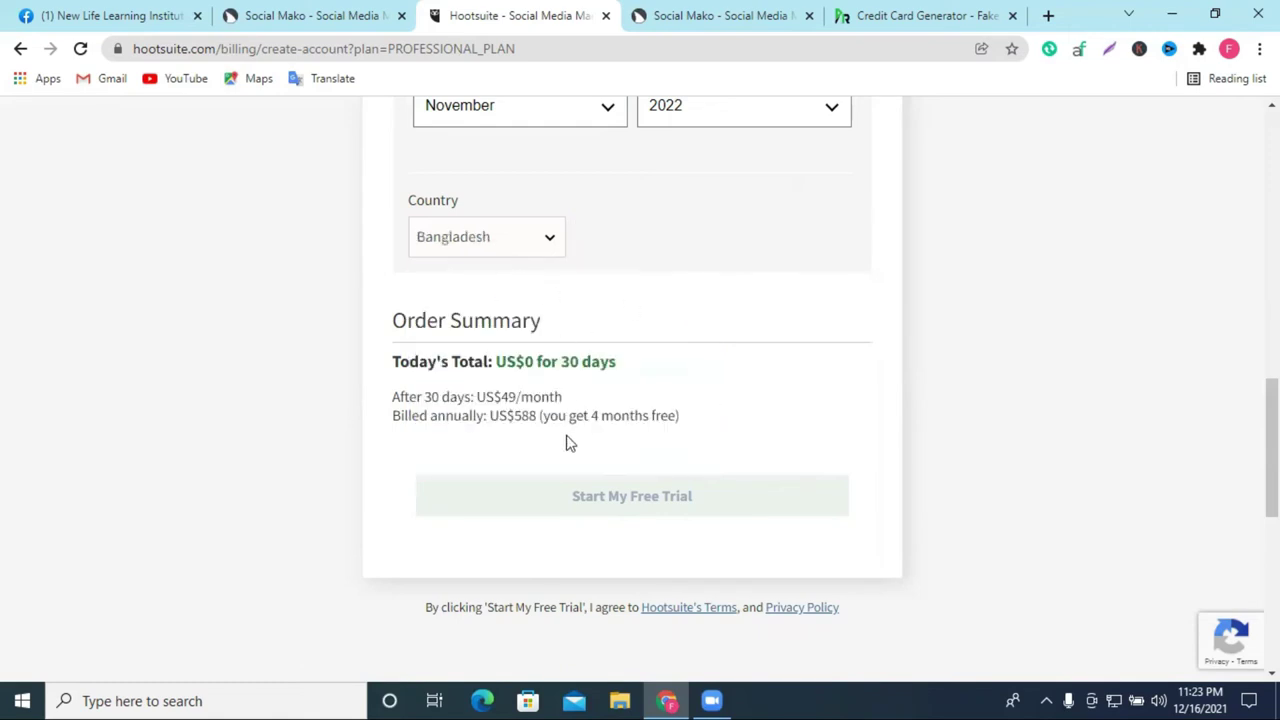
Copy Card No. 1's CVV from the generator for Hootsuite's CVV field
scroll(690, 293, "up", 2)
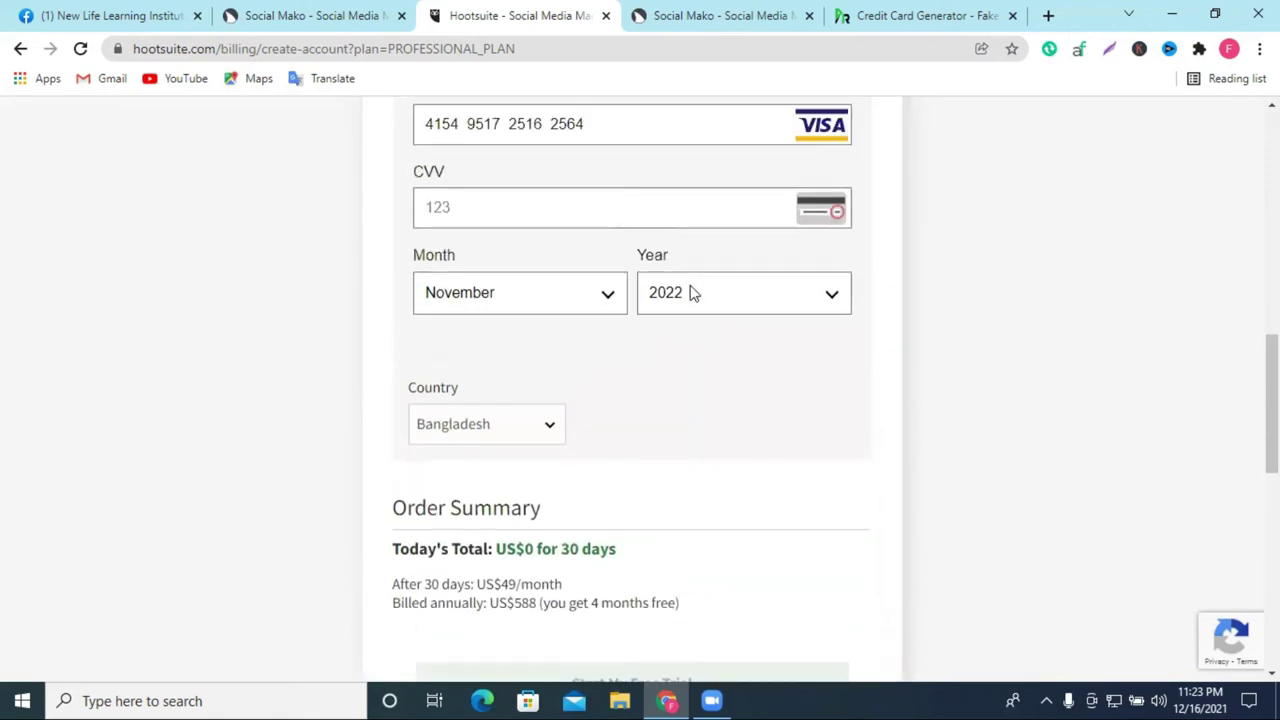
left_click(520, 204)
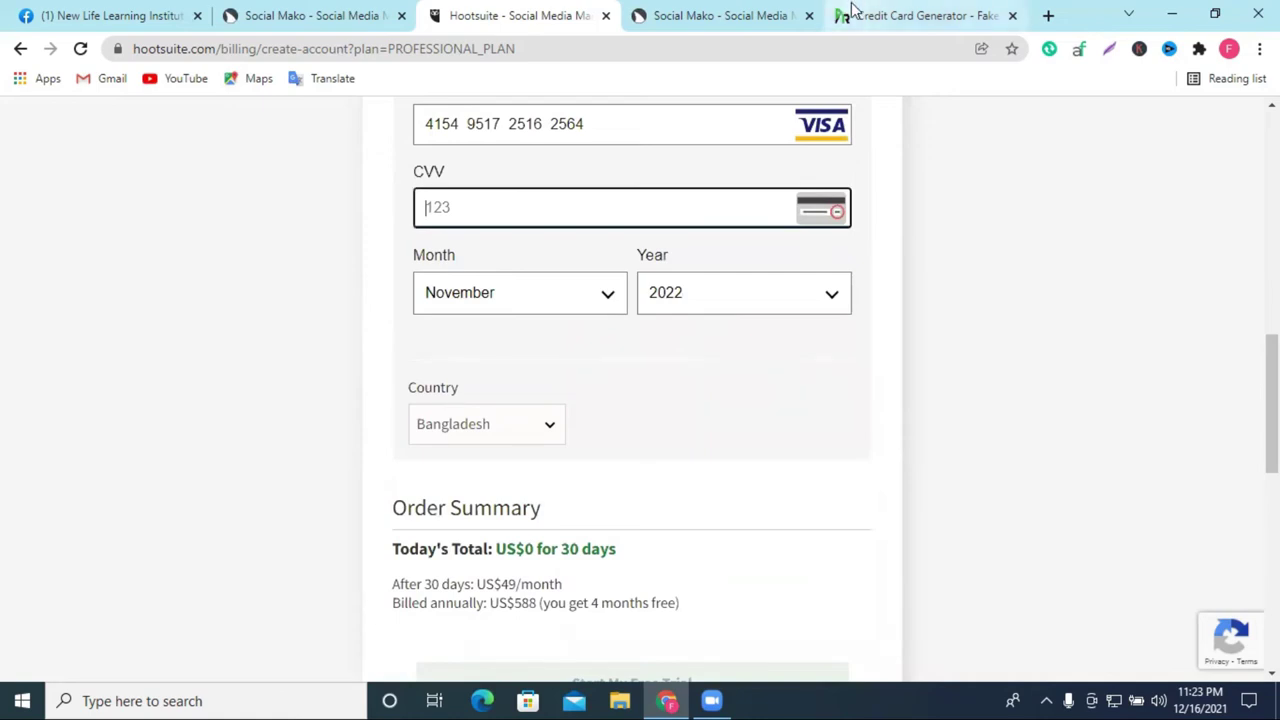
left_click(851, 12)
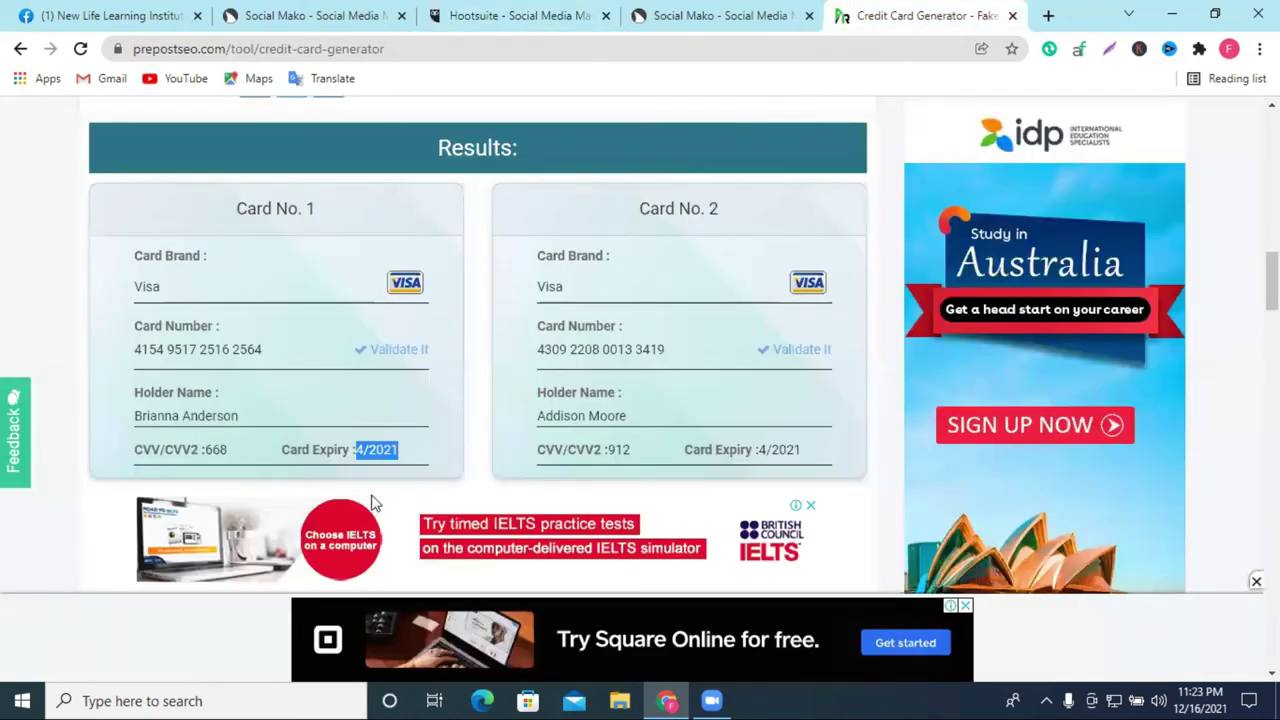
left_click(212, 455)
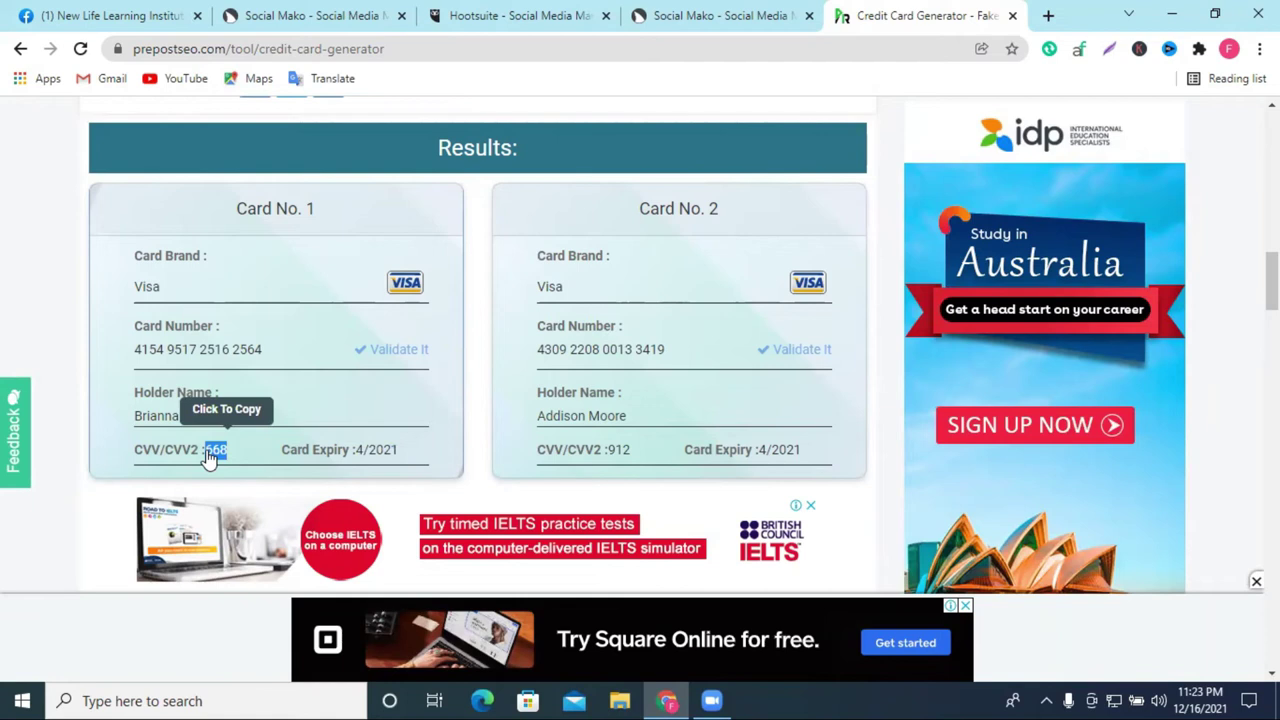
left_click(477, 18)
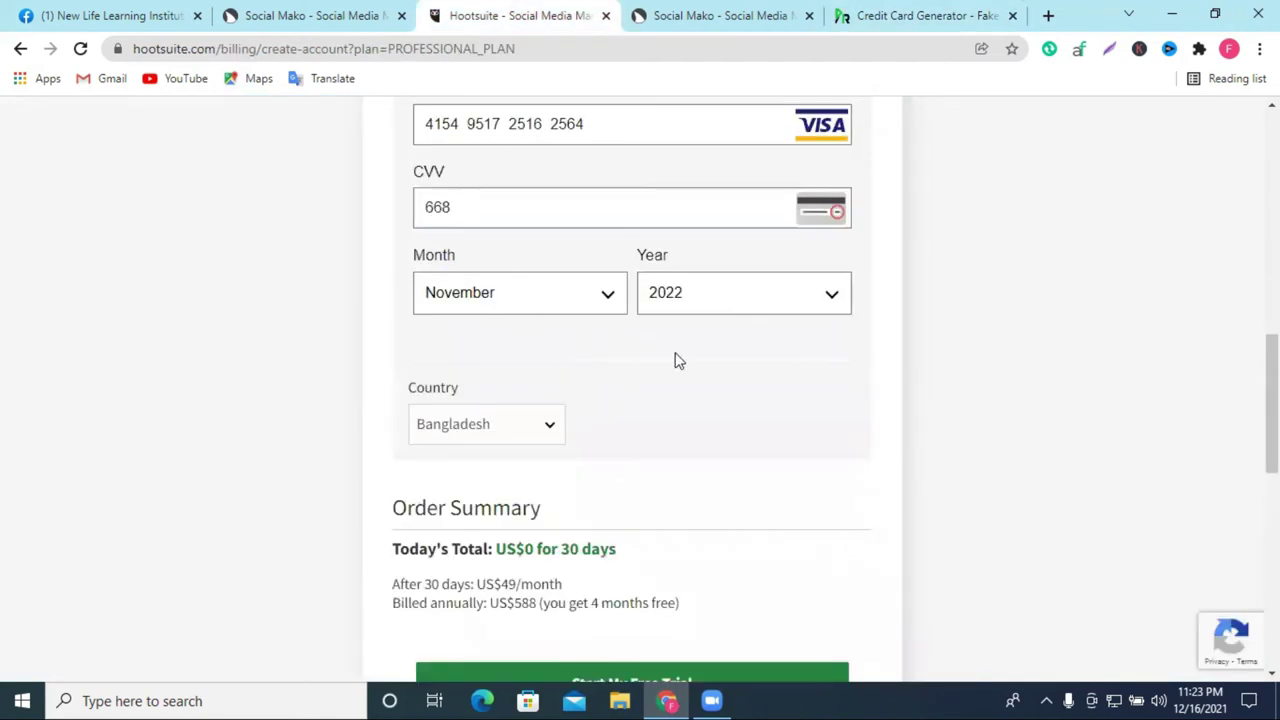
scroll(675, 360, "up", 2)
scroll(675, 360, "down", 5)
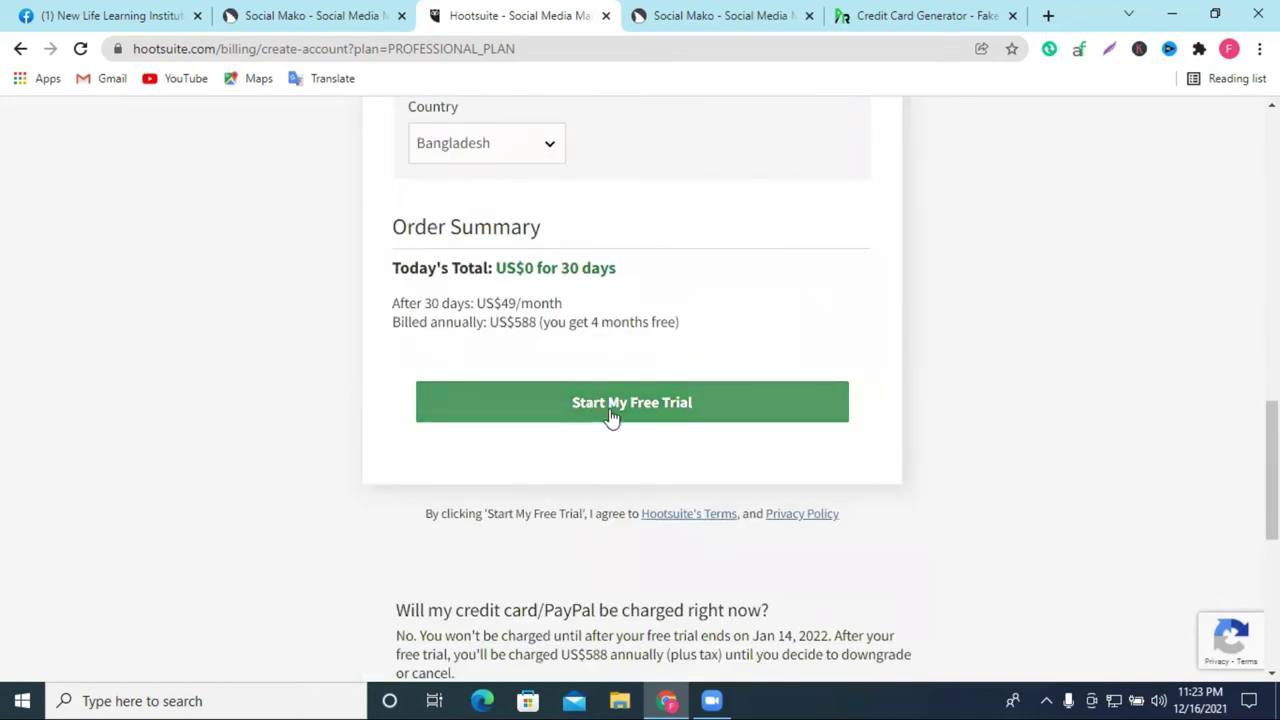
Submit the Hootsuite free-trial form and save the card in the browser
left_click(678, 411)
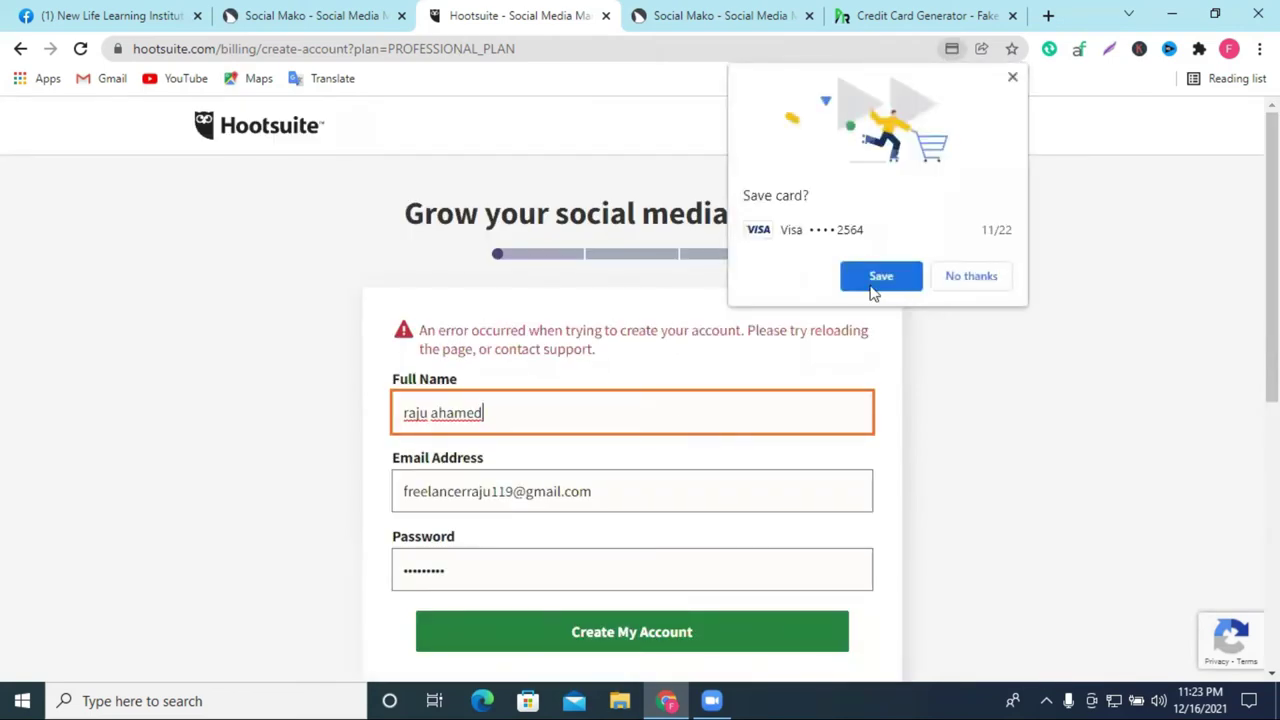
left_click(876, 280)
scroll(697, 423, "down", 3)
scroll(697, 423, "up", 1)
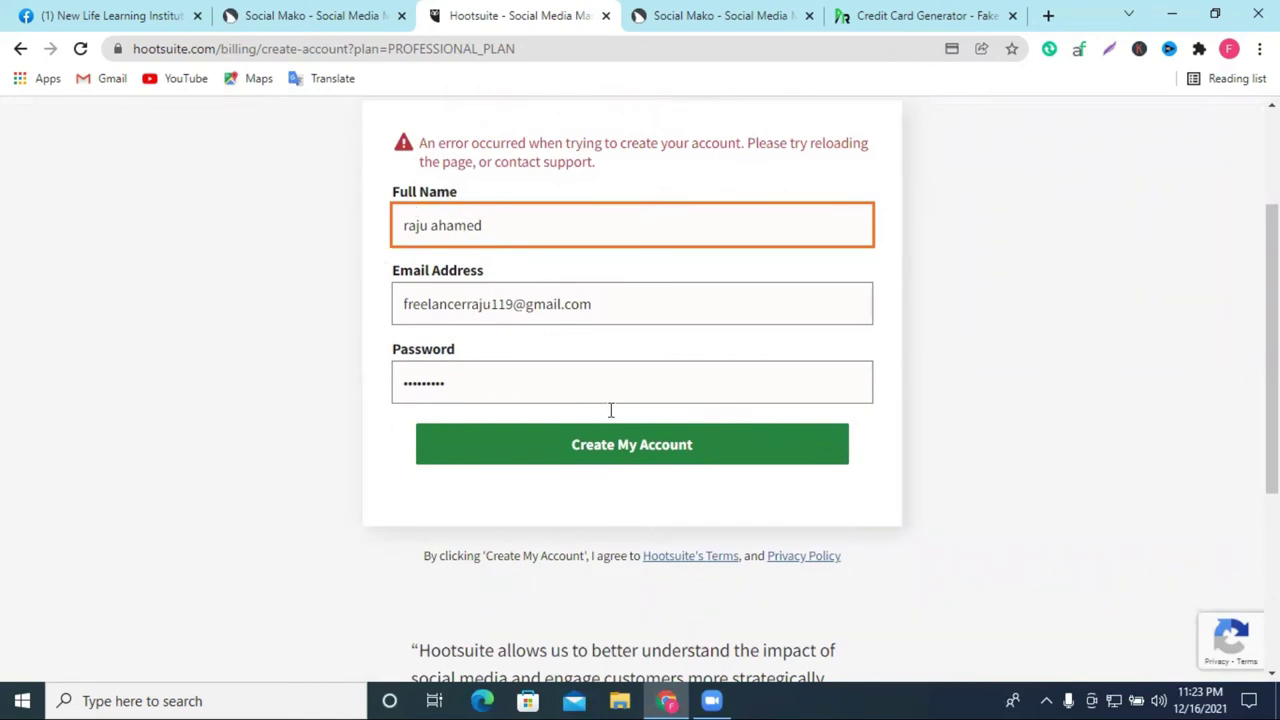
Retry the Hootsuite account creation with PayPal as the billing method
left_click(620, 455)
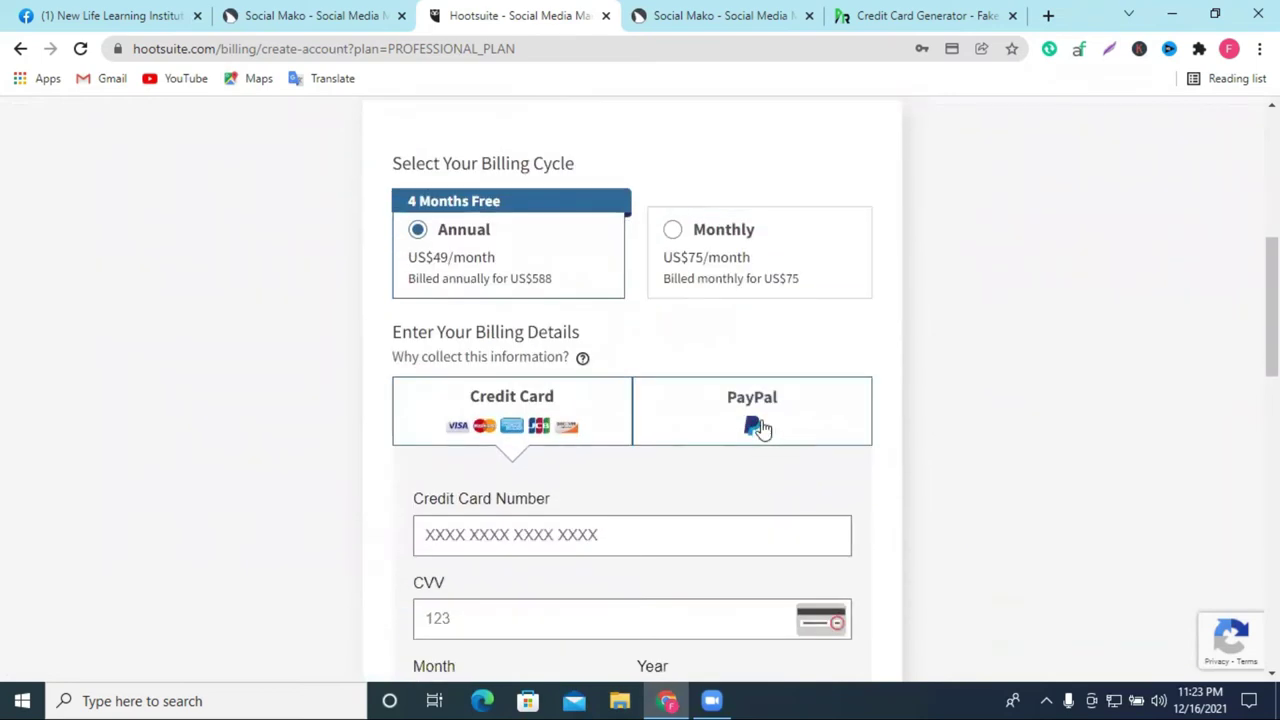
left_click(760, 418)
scroll(609, 460, "down", 2)
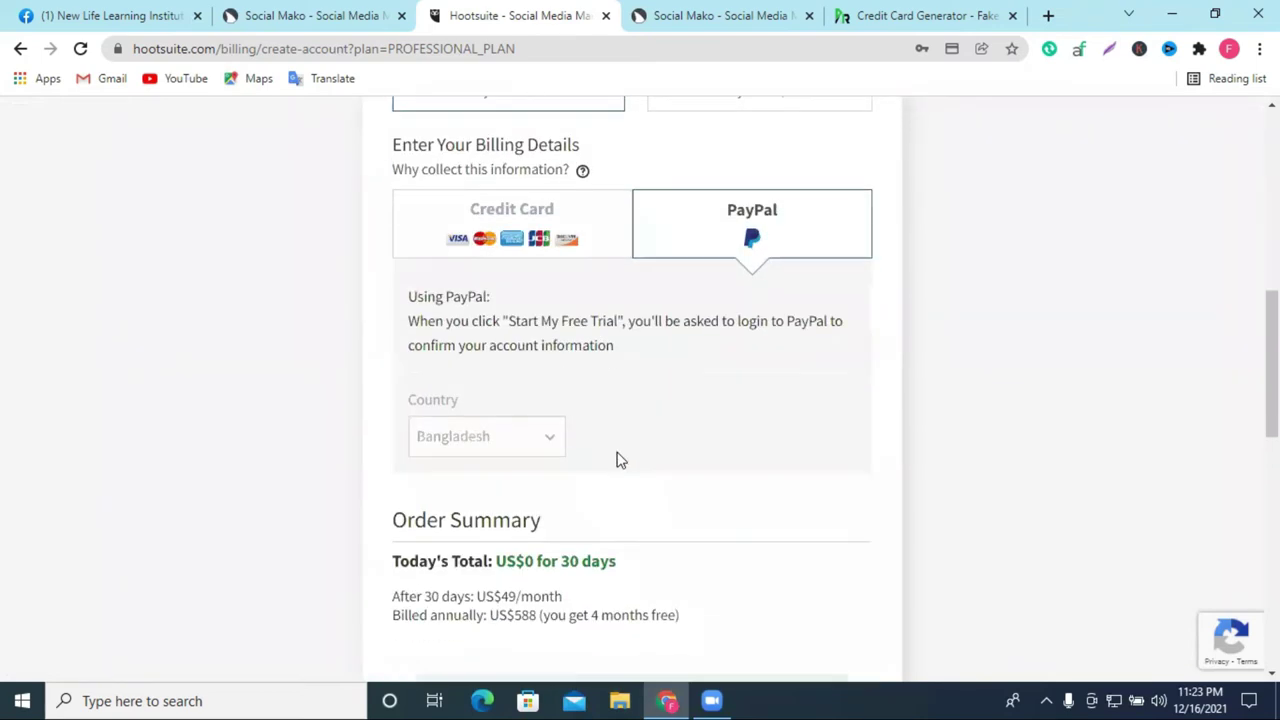
scroll(617, 459, "down", 3)
left_click(618, 450)
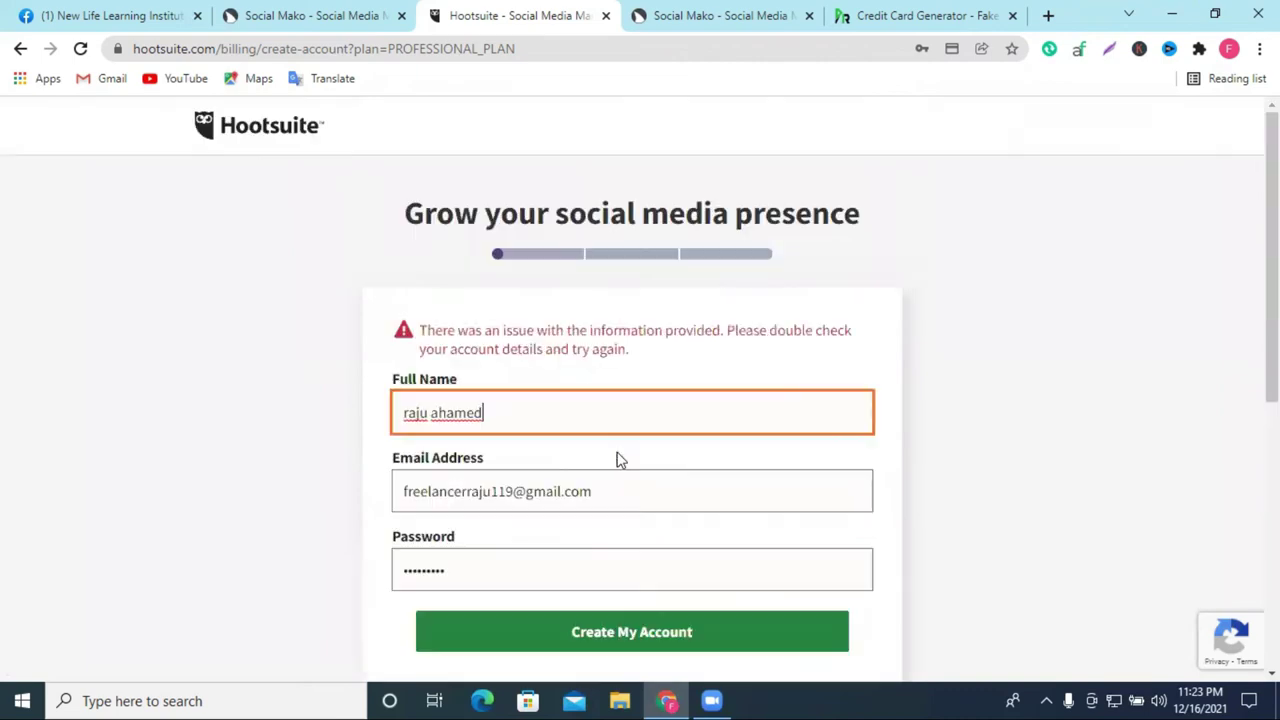
scroll(613, 450, "down", 3)
scroll(613, 450, "up", 3)
Return to the Hootsuite home page after the account-information error
left_click(20, 50)
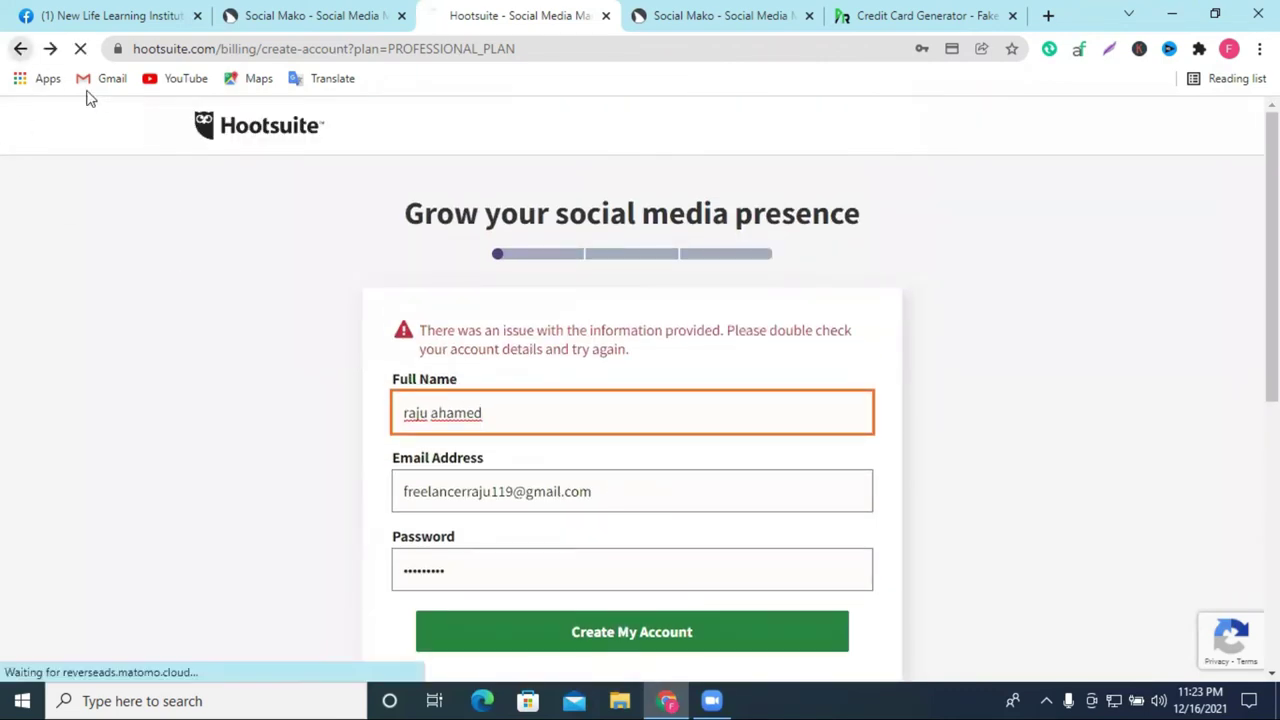
scroll(579, 291, "down", 8)
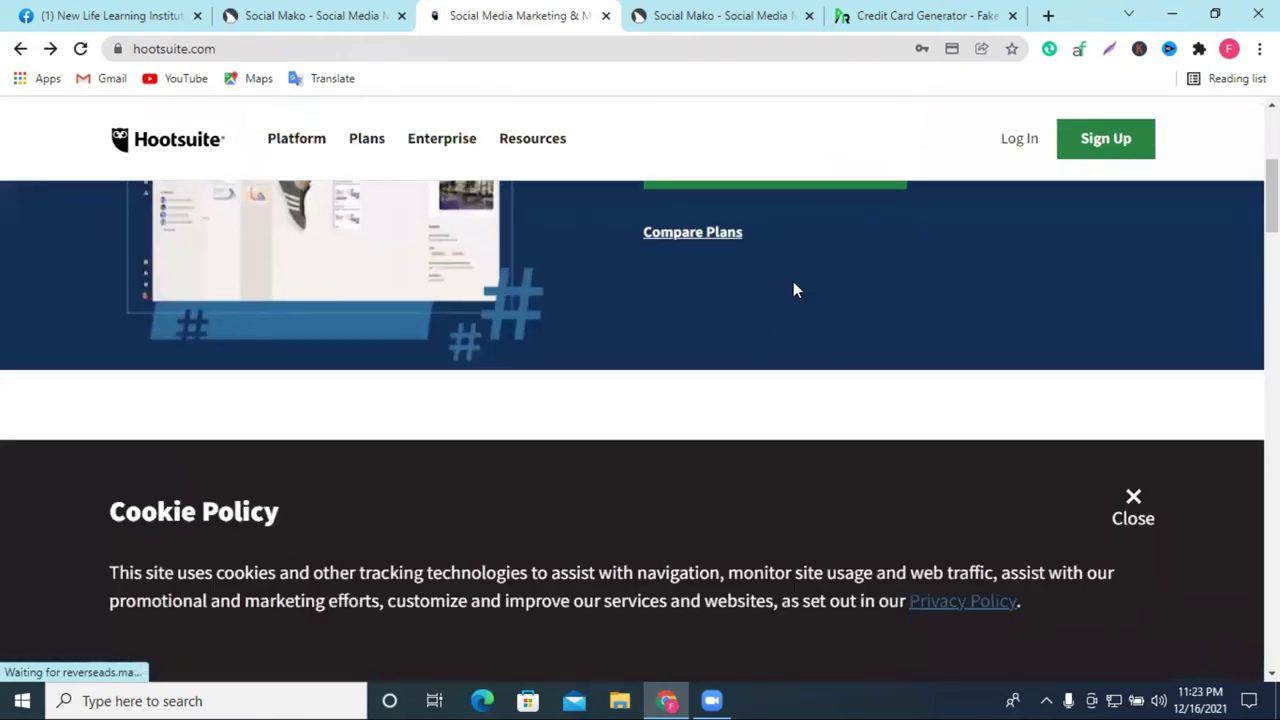
scroll(600, 336, "down", 1)
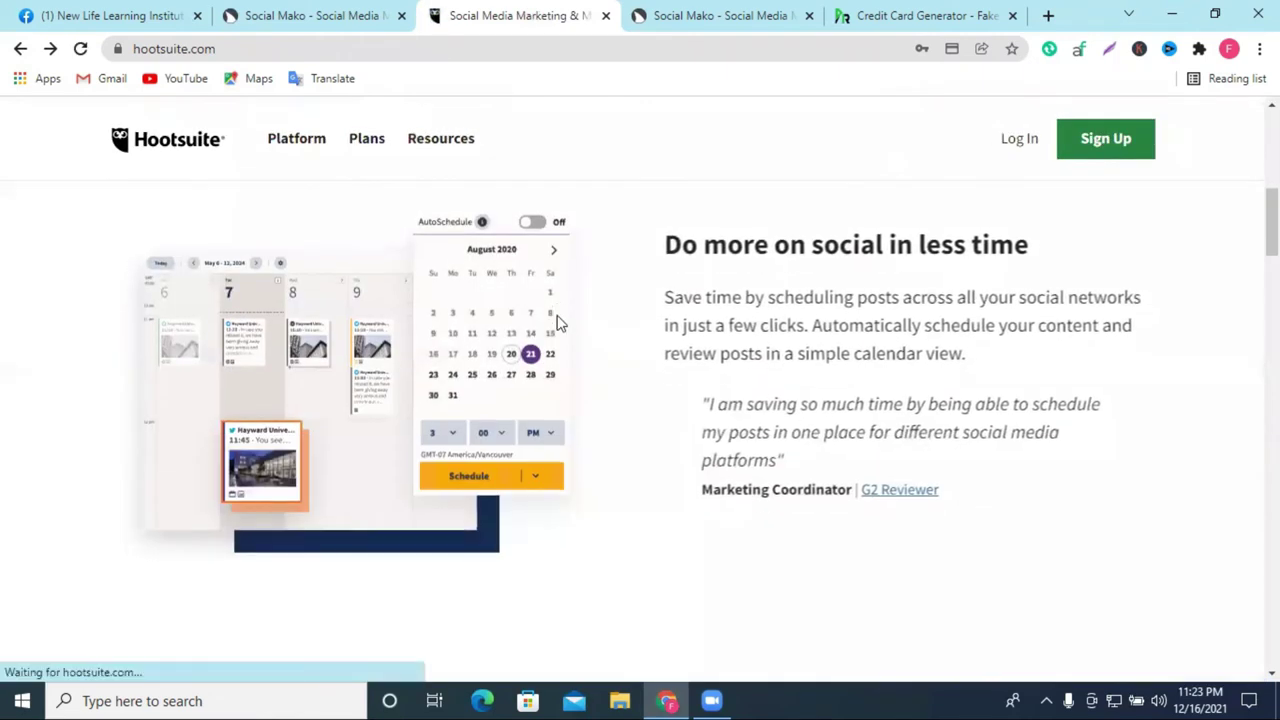
scroll(236, 415, "up", 1)
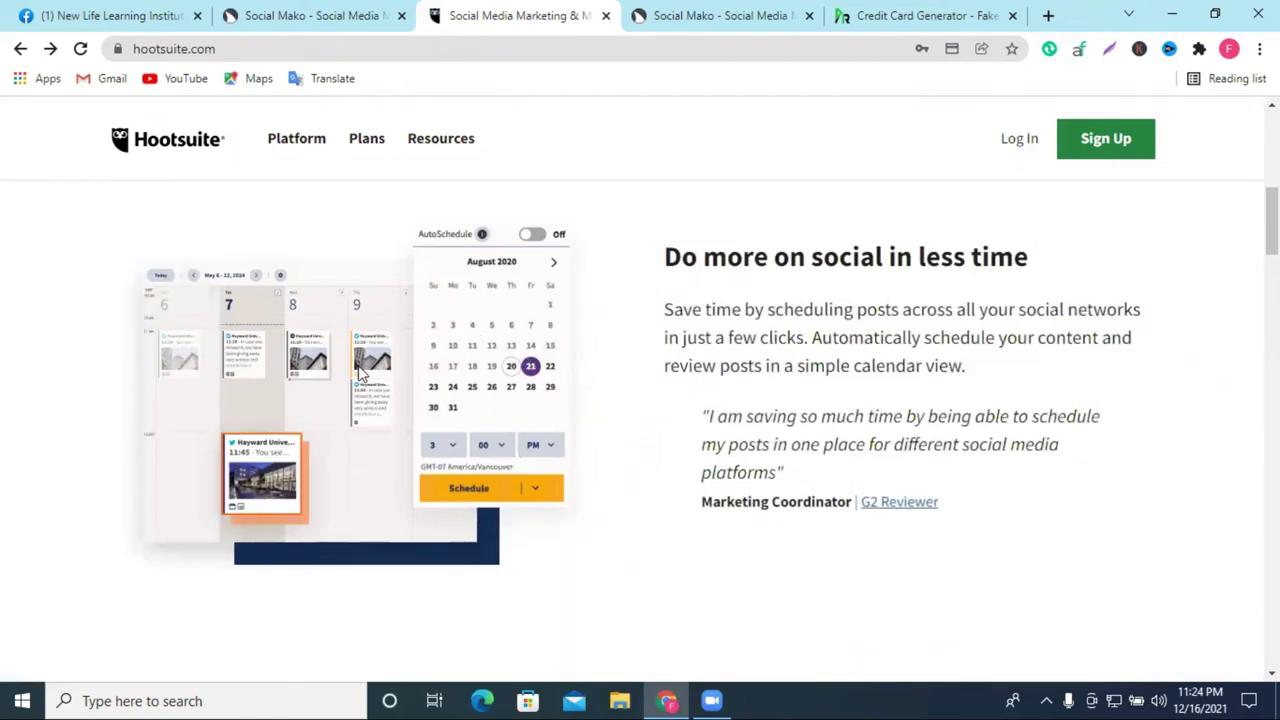
Close the credit card generator tab and filter Social Mako schedules to Unpublished posts
left_click(862, 14)
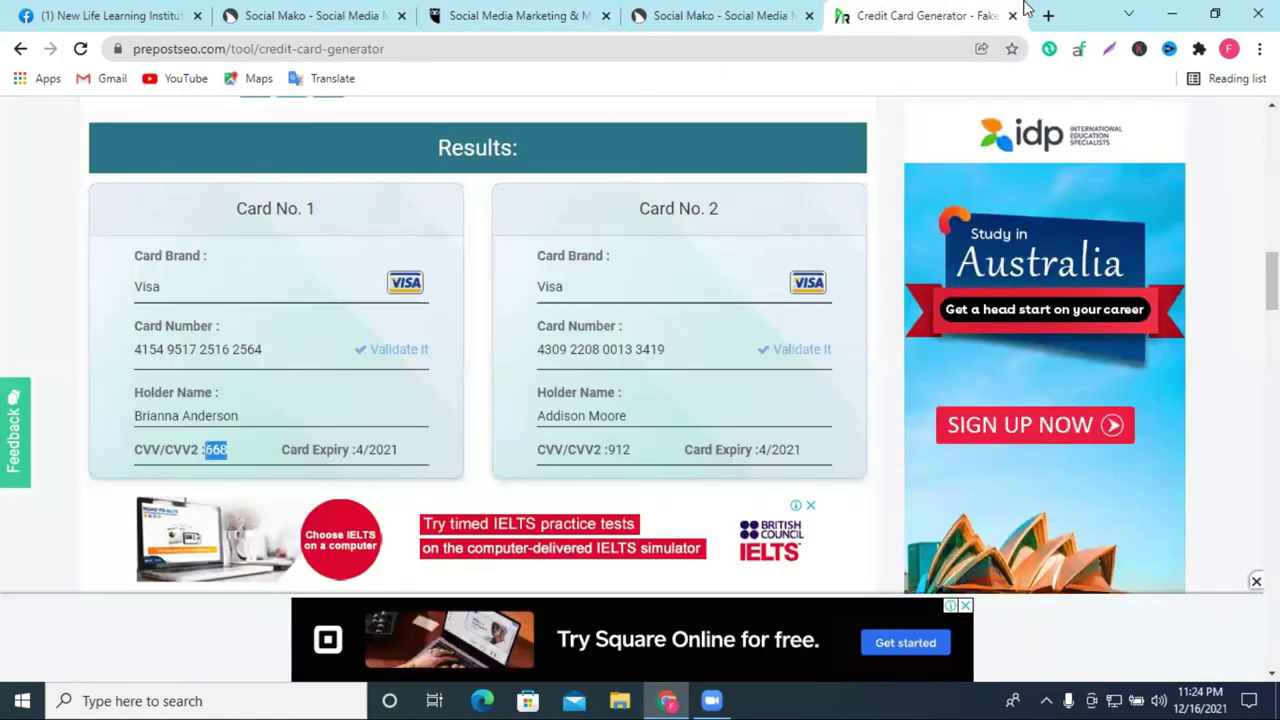
key("ctrl+w")
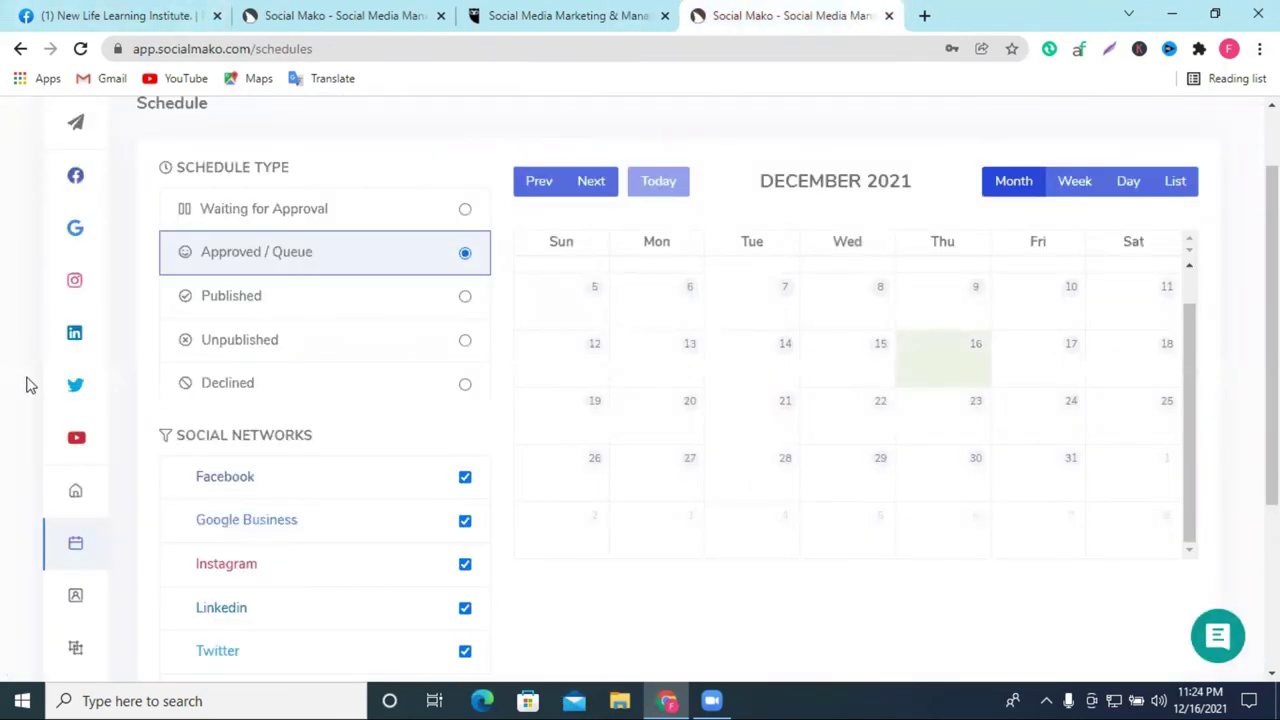
scroll(82, 288, "up", 1)
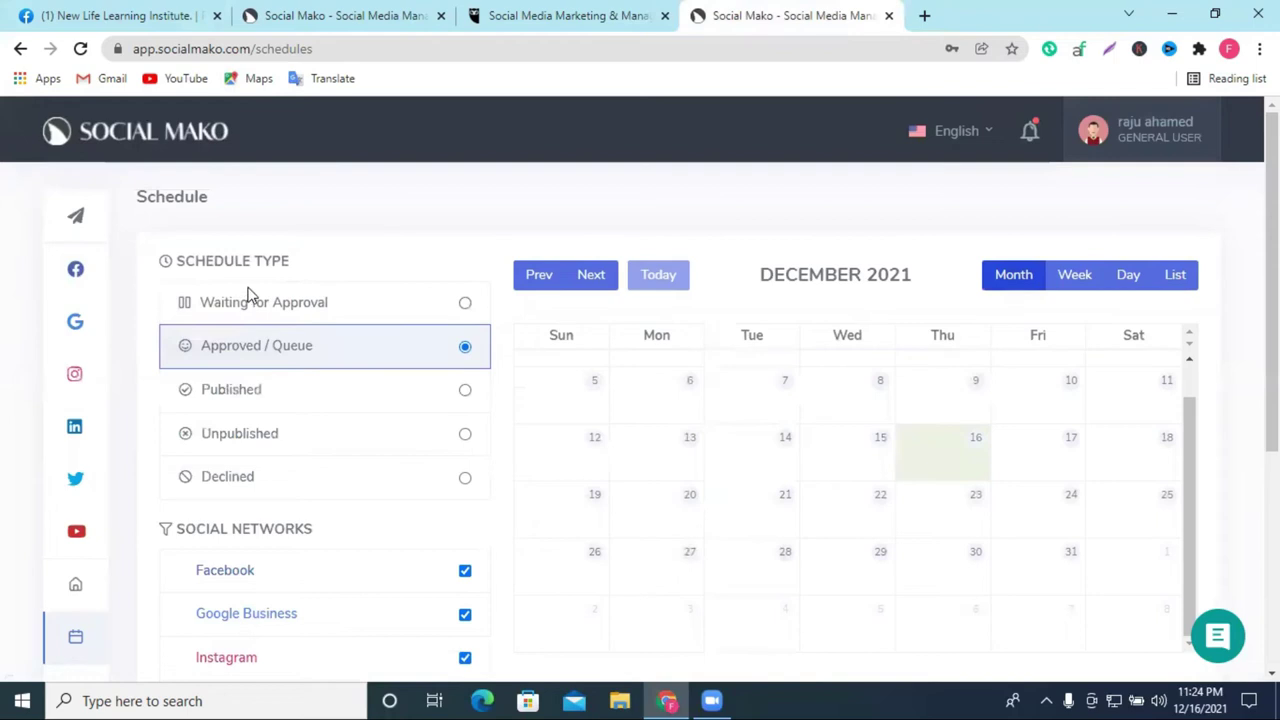
left_click(266, 400)
left_click(263, 436)
scroll(330, 403, "down", 2)
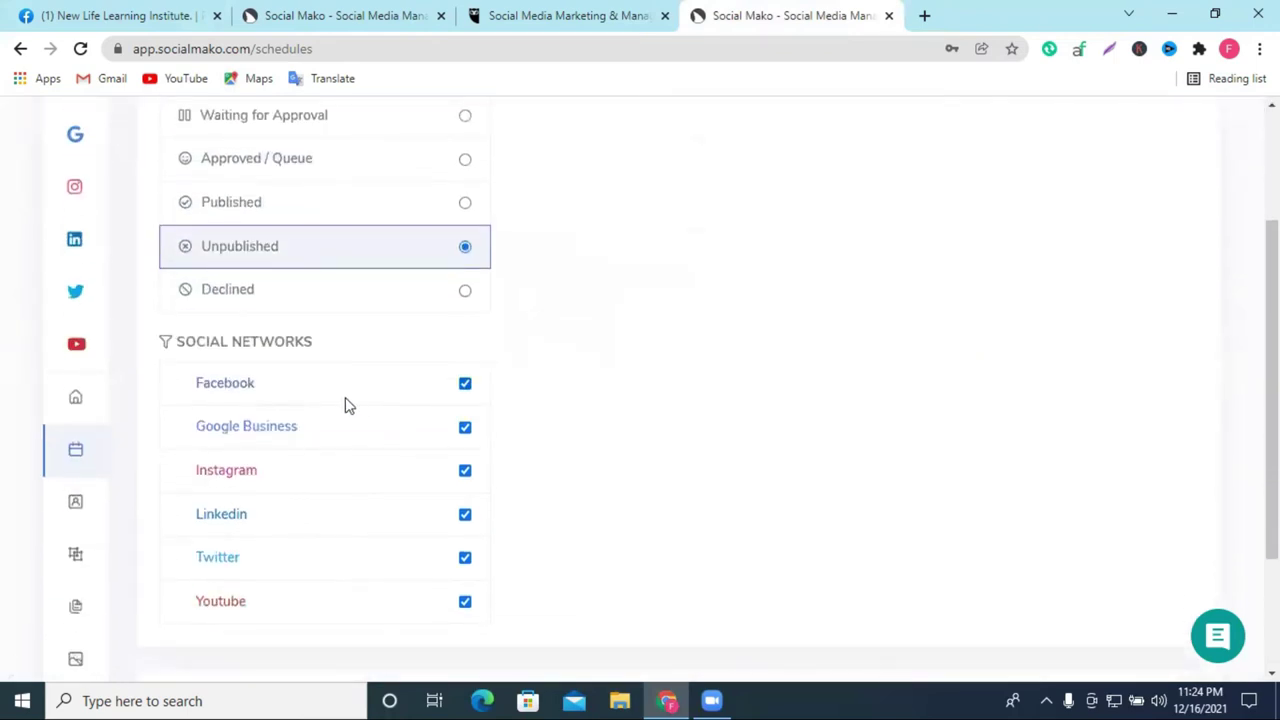
Untick Instagram in the Social Networks filter, keeping Facebook and the other networks ticked
left_click(219, 390)
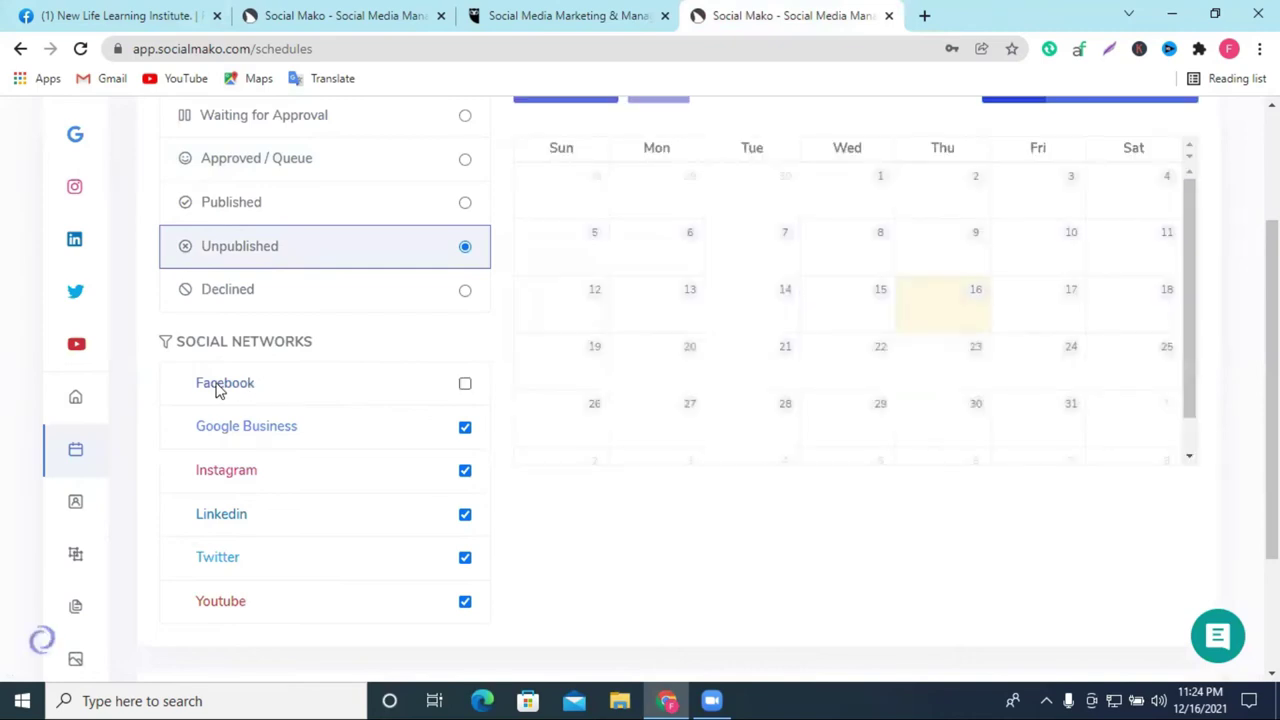
scroll(129, 337, "down", 2)
scroll(428, 396, "up", 2)
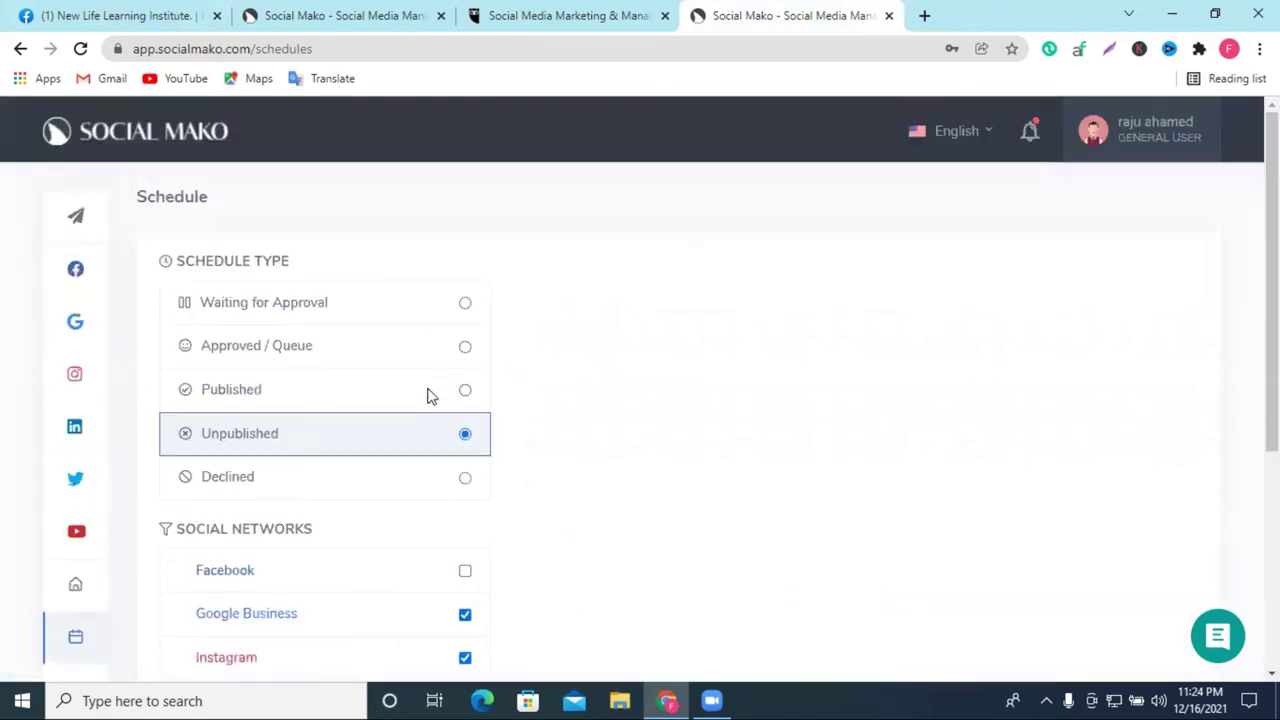
mouse_move(74, 376)
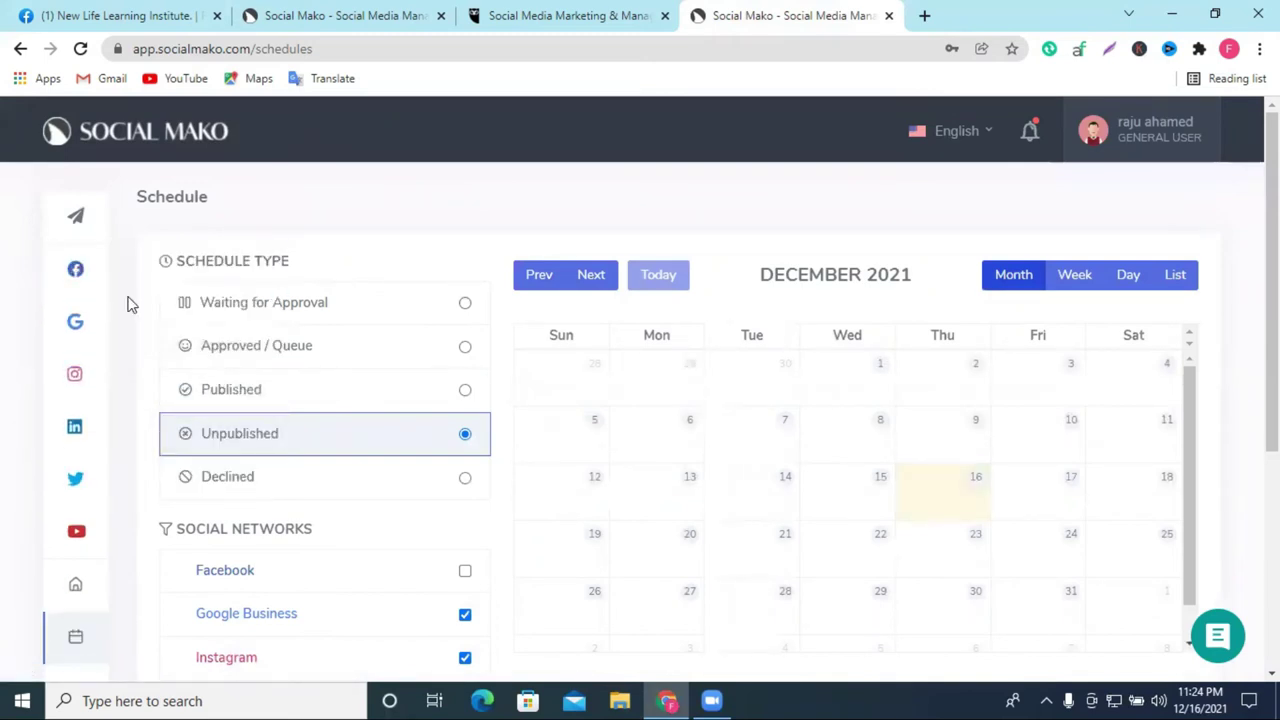
mouse_move(70, 263)
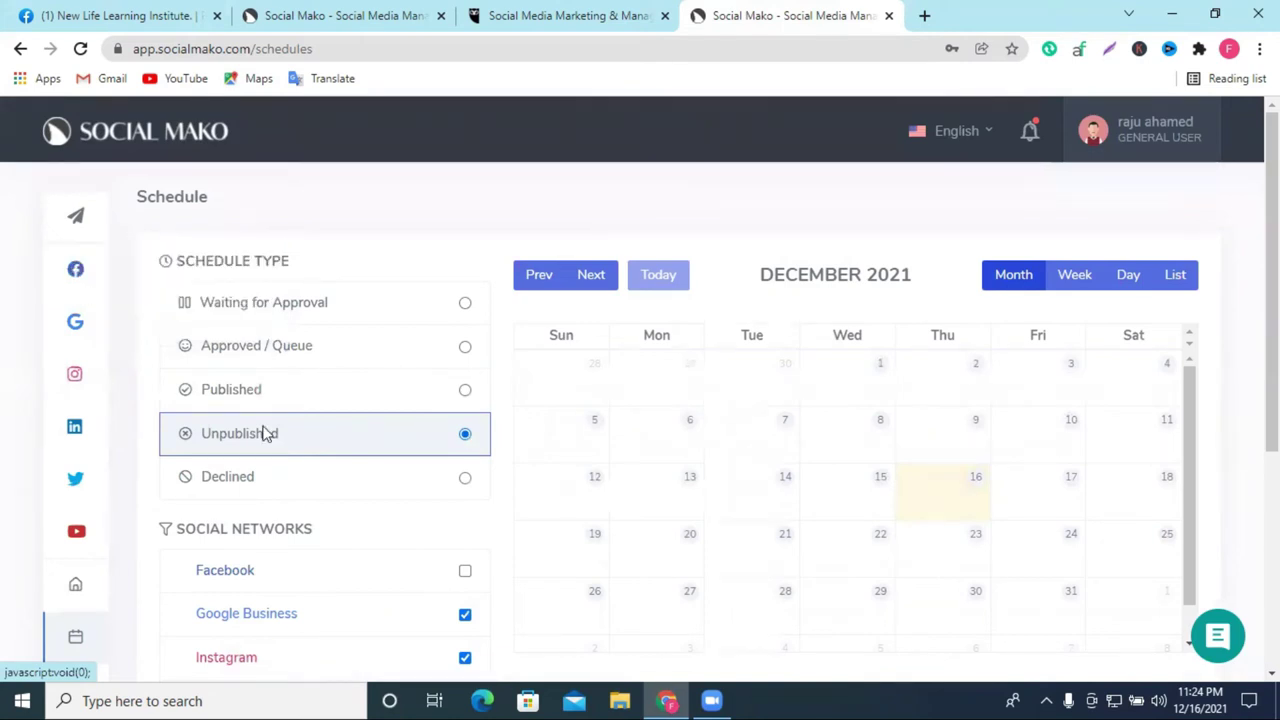
scroll(266, 431, "down", 3)
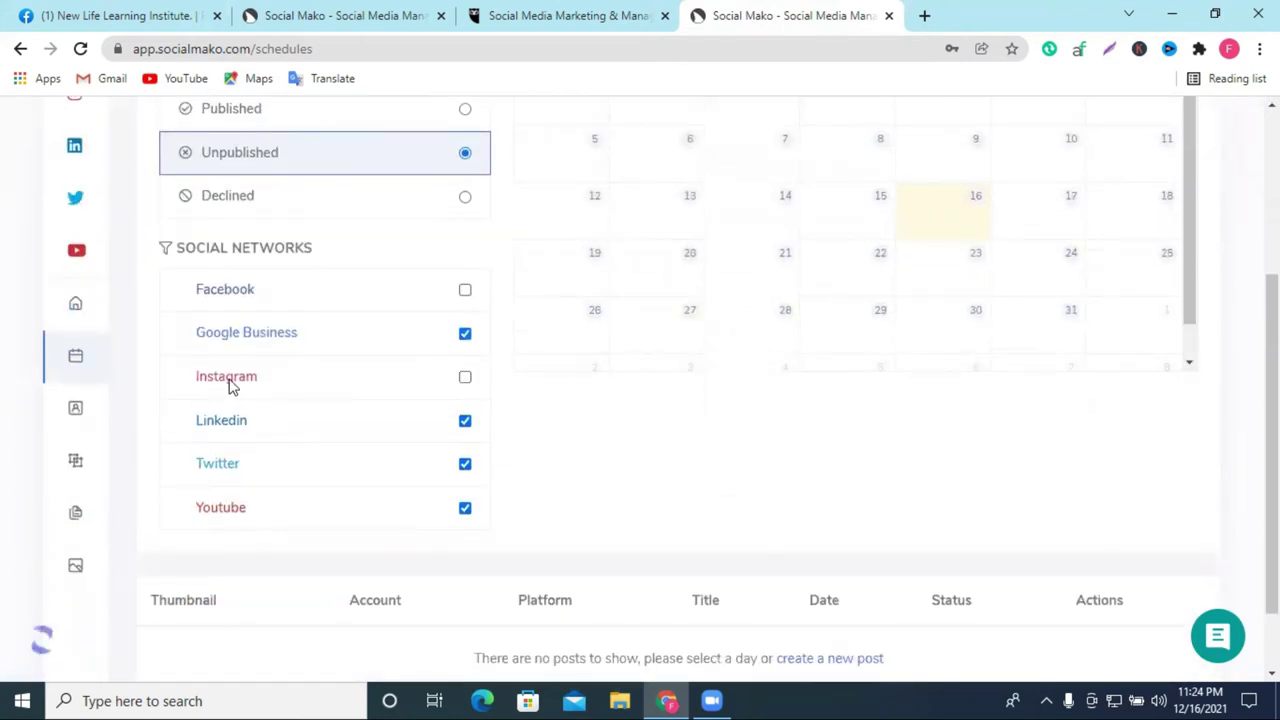
double_click(230, 387)
left_click(371, 380)
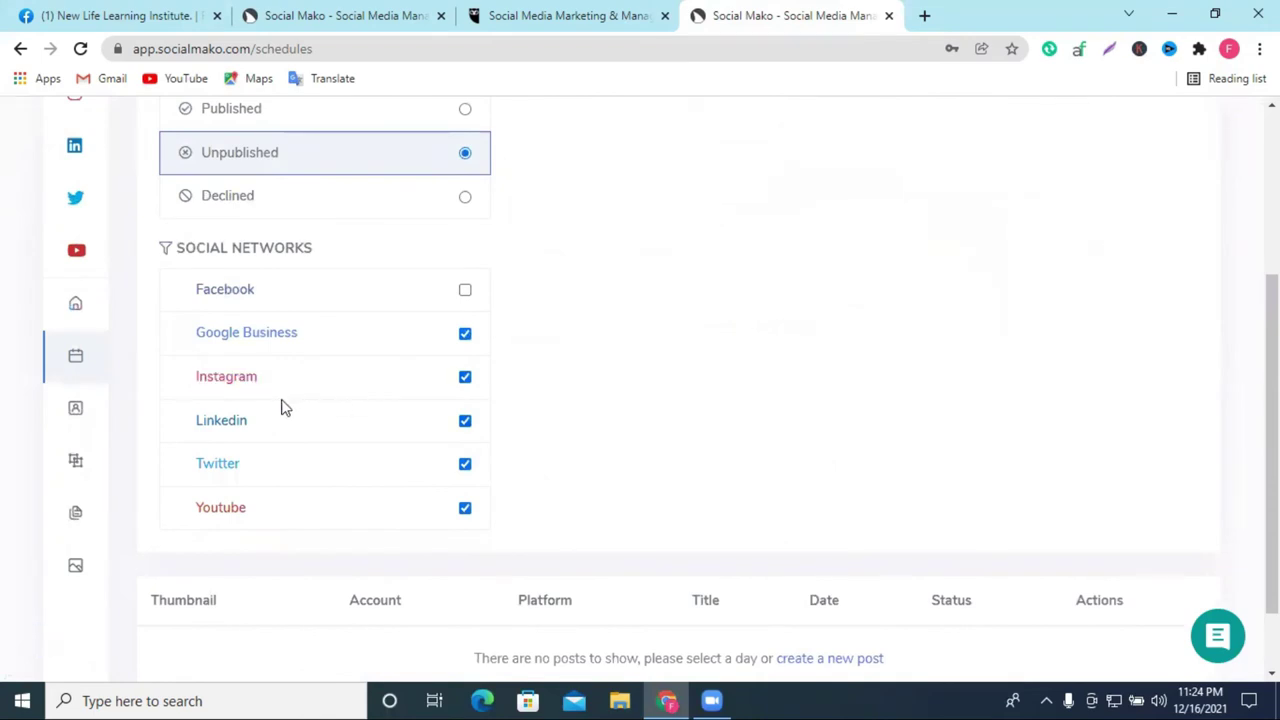
left_click(229, 388)
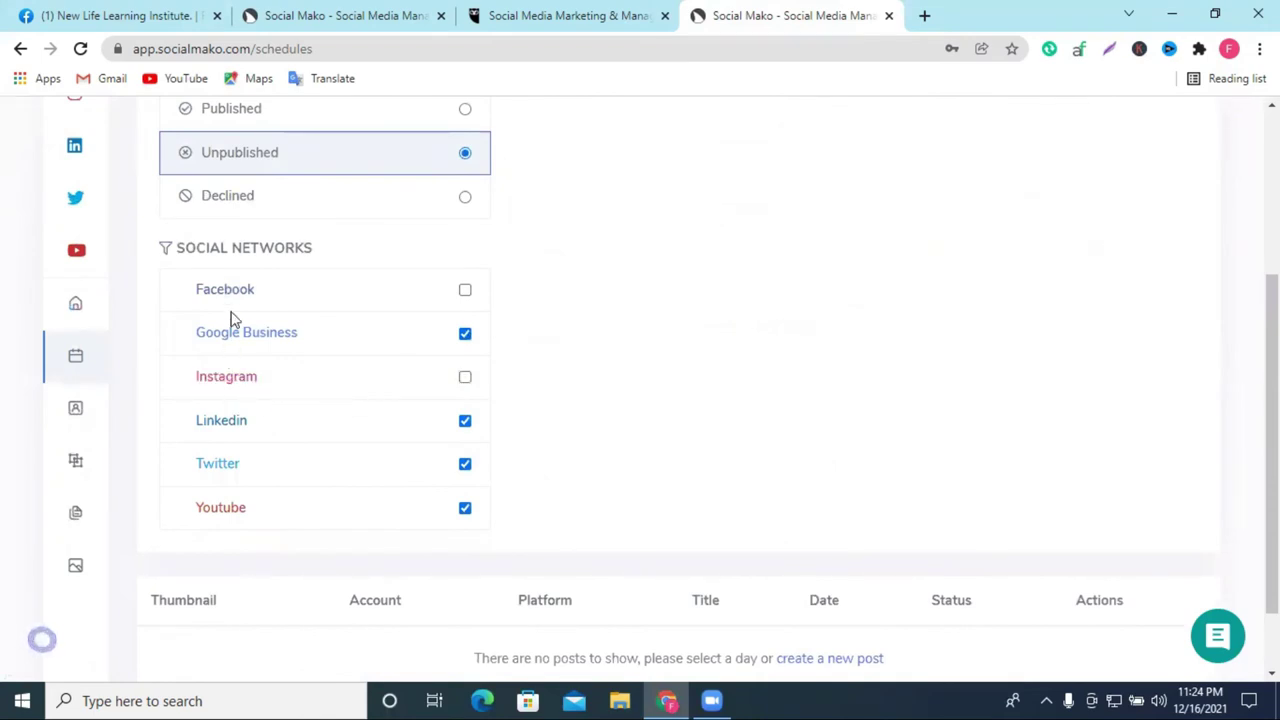
left_click(234, 303)
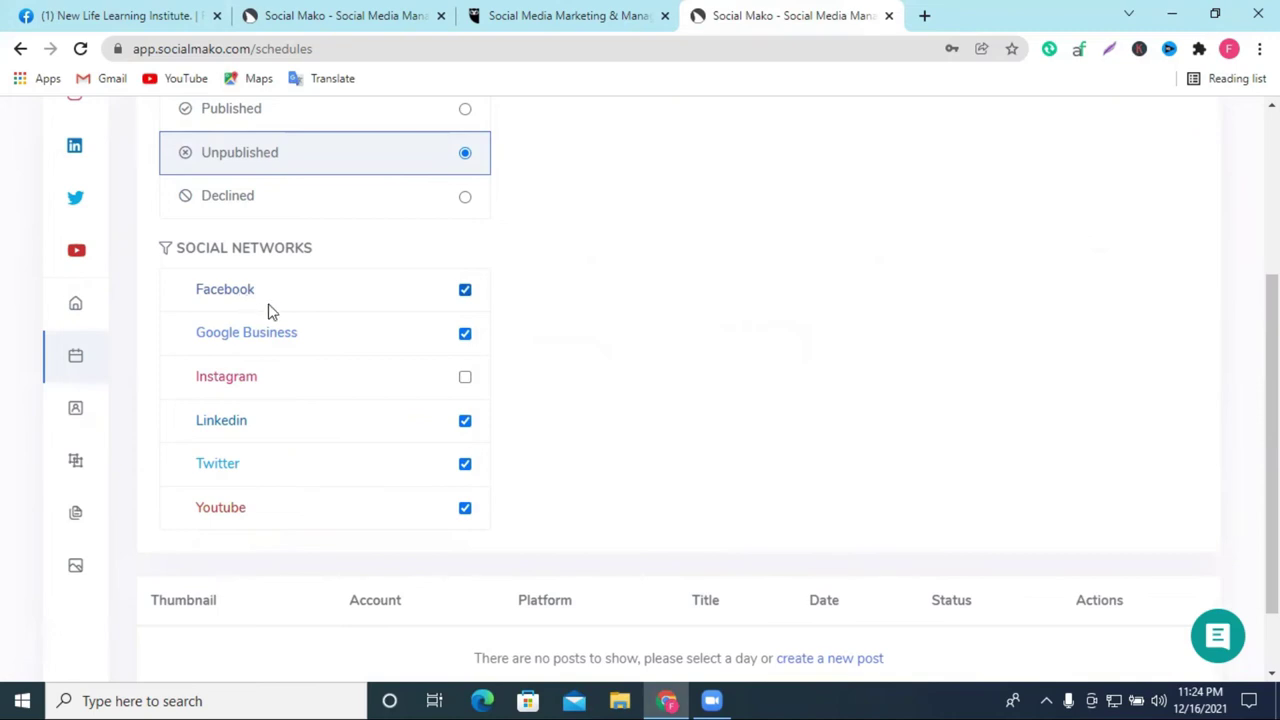
scroll(270, 310, "up", 2)
mouse_move(86, 318)
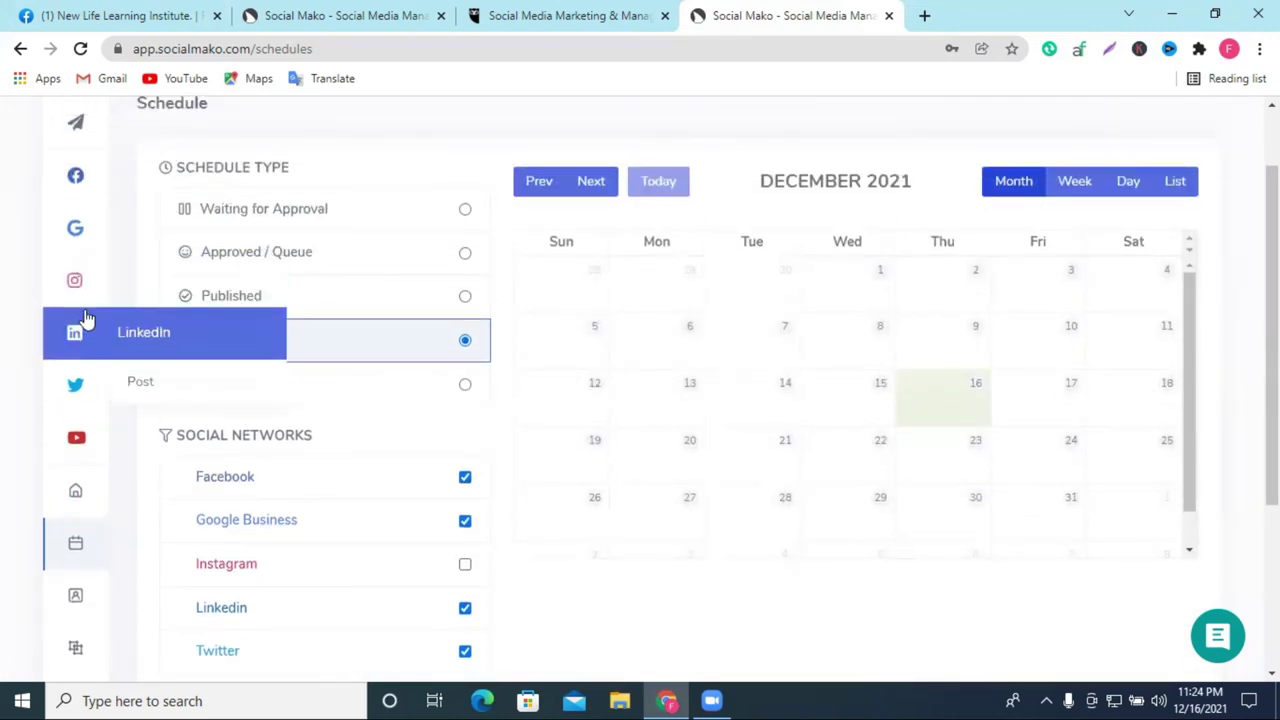
scroll(80, 444, "down", 3)
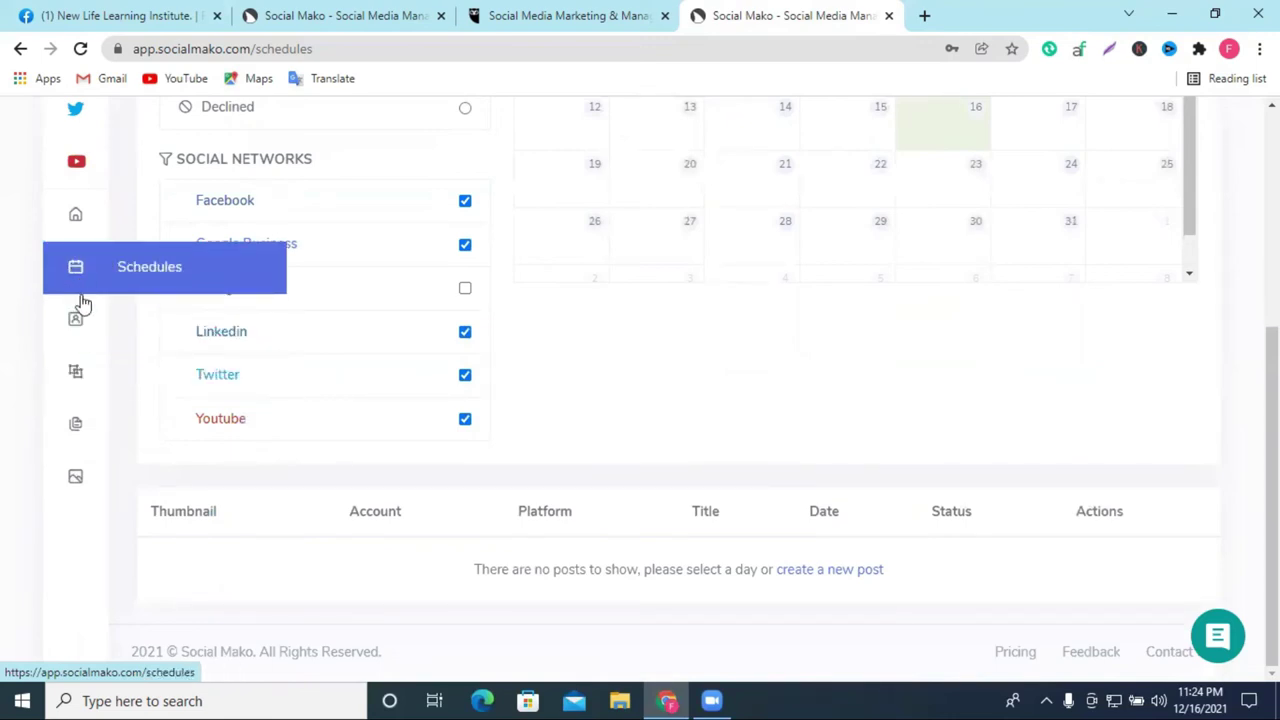
Open Account Manager and show Add Account for Facebook, Google Business and Instagram
left_click(86, 332)
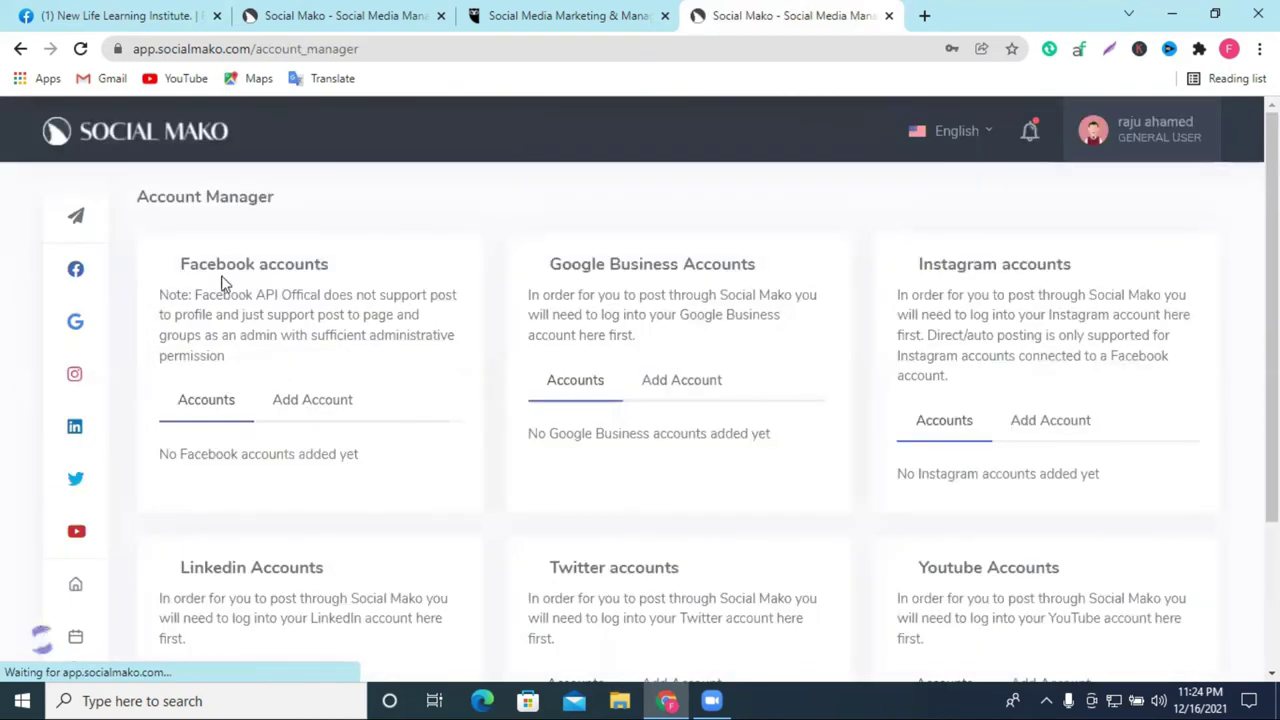
scroll(126, 423, "down", 2)
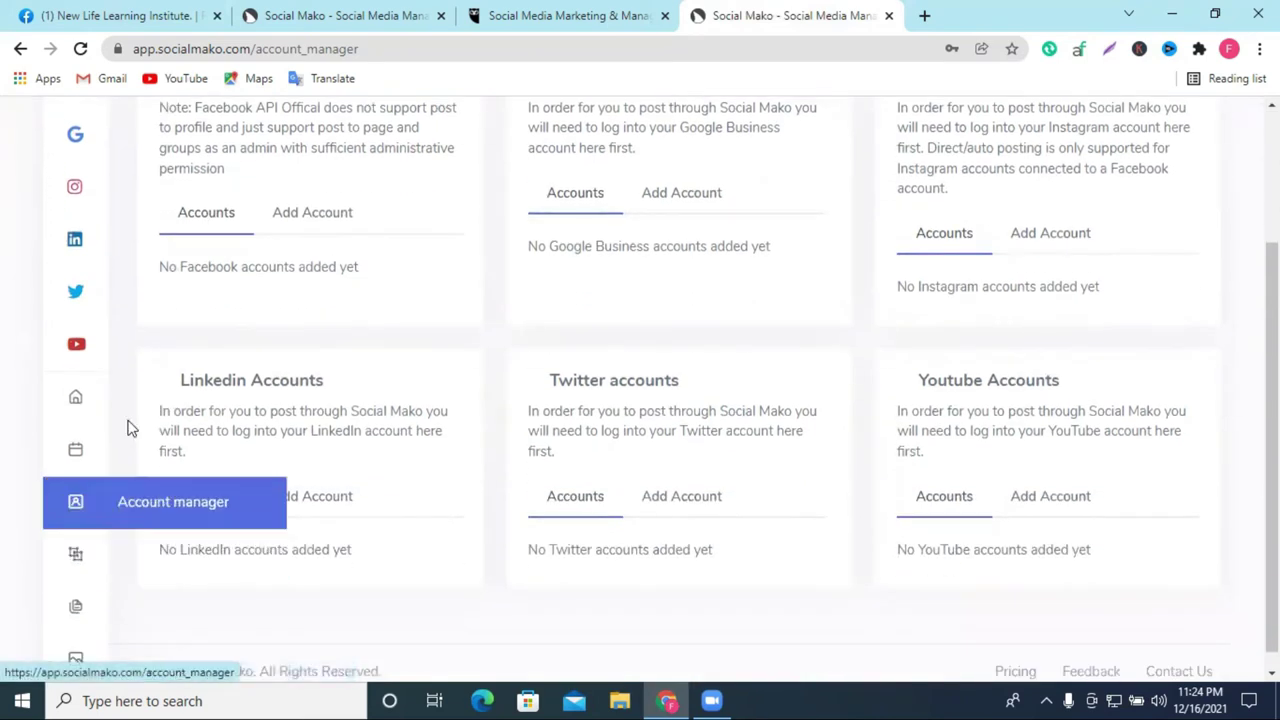
scroll(363, 417, "up", 1)
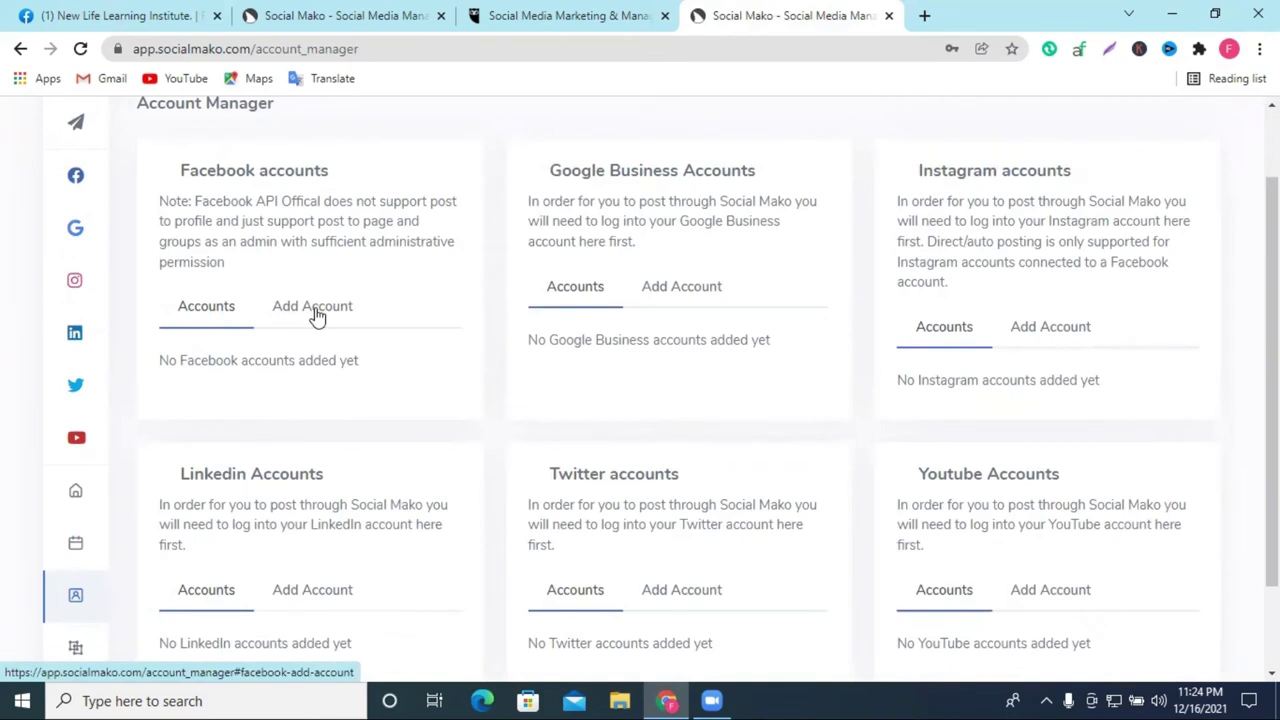
left_click(316, 316)
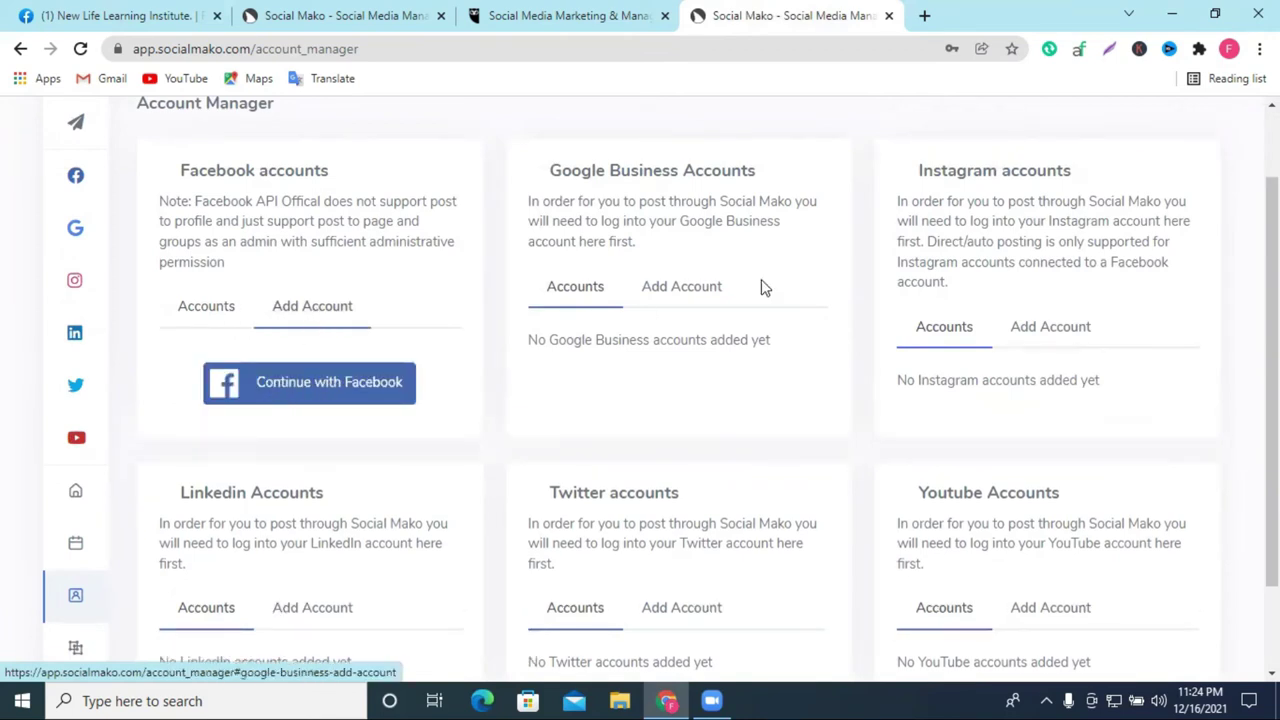
left_click(679, 286)
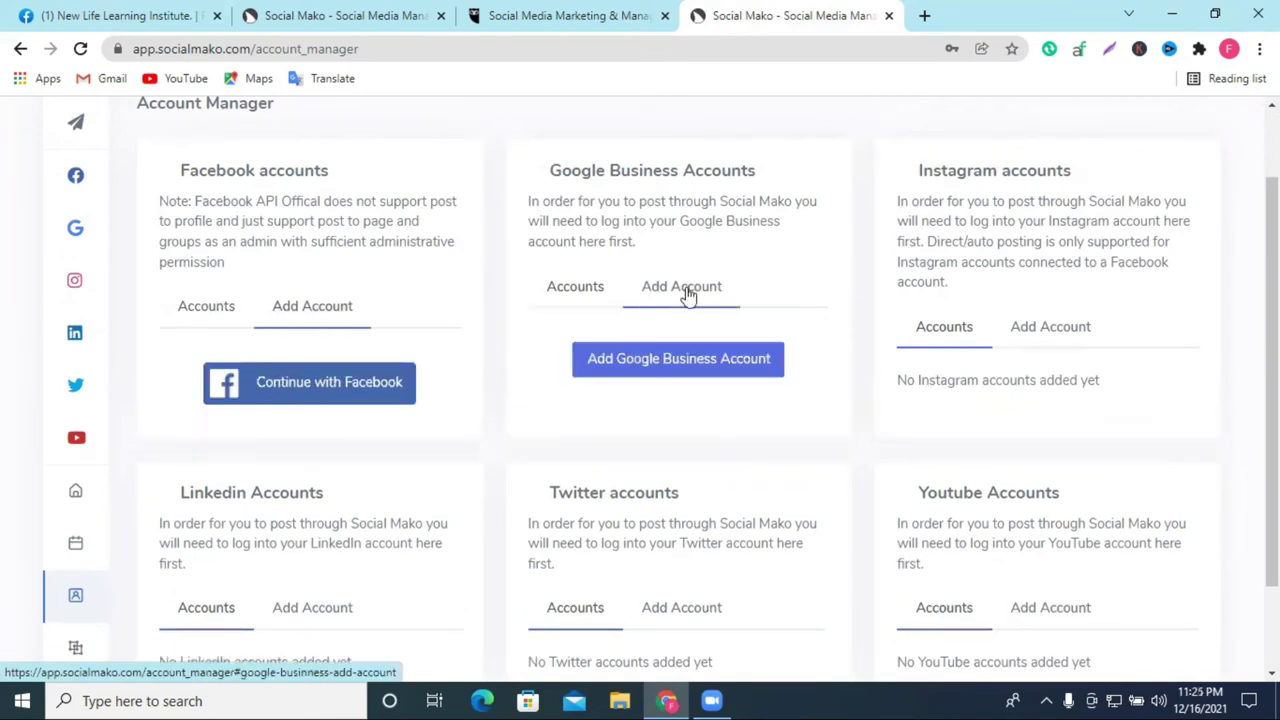
left_click(1031, 329)
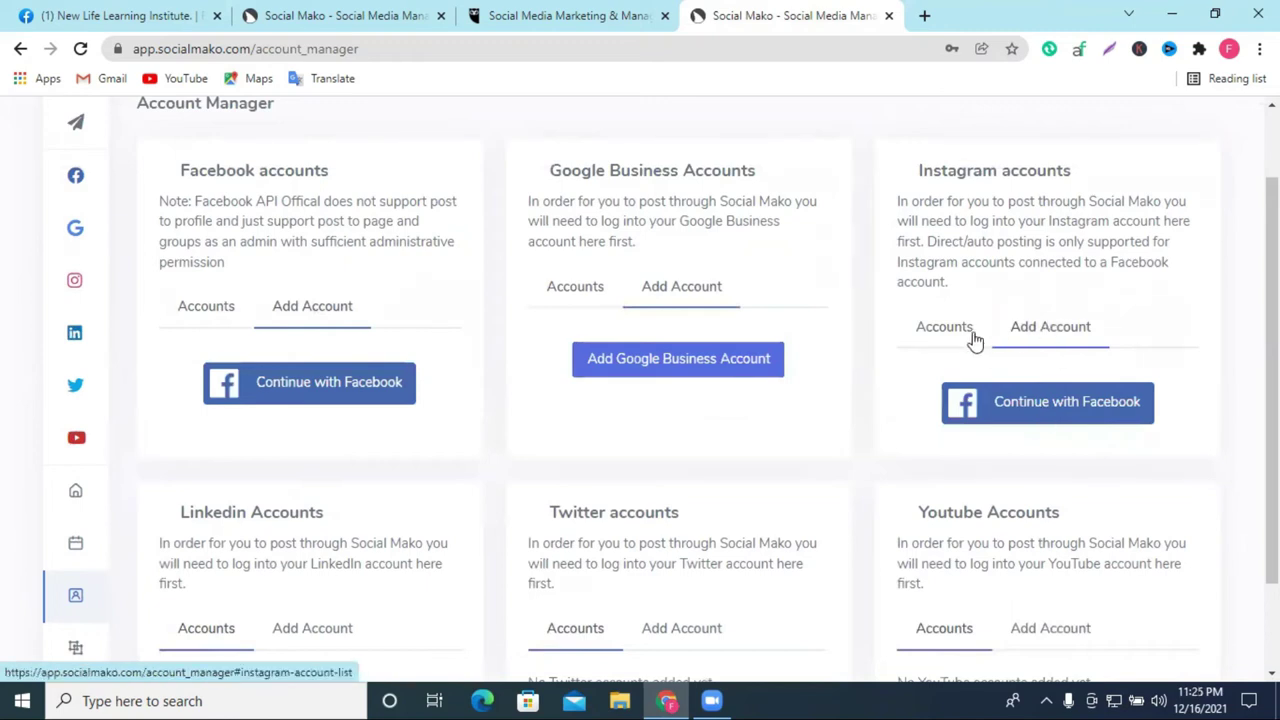
left_click(940, 330)
left_click(1040, 330)
scroll(778, 378, "down", 1)
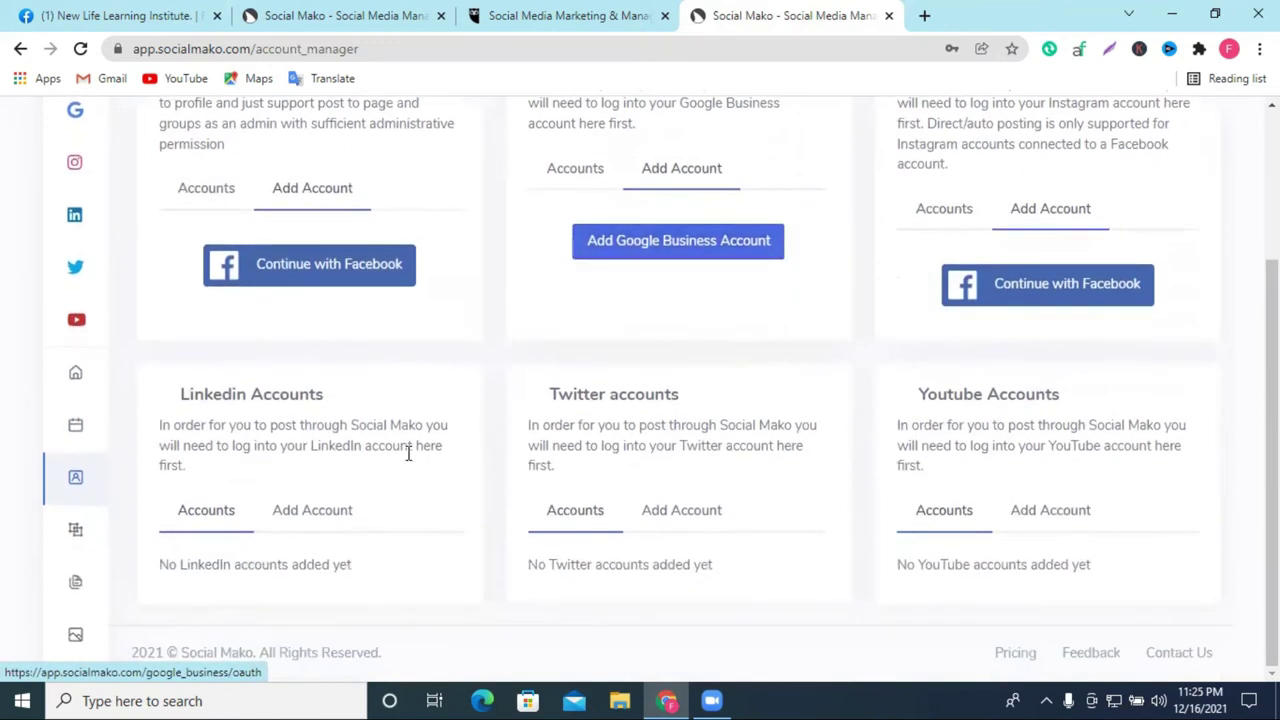
Show Add Account for LinkedIn, Twitter and YouTube, then start adding a YouTube account
left_click(310, 512)
scroll(310, 520, "down", 1)
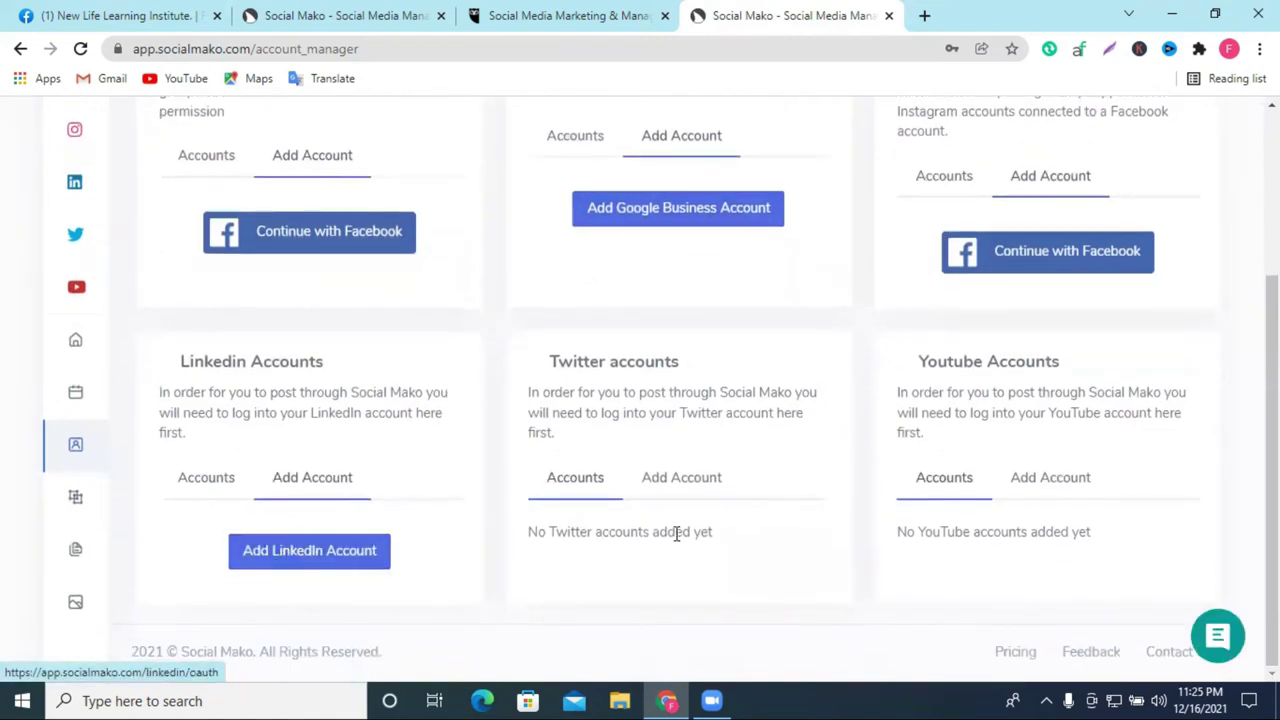
left_click(680, 480)
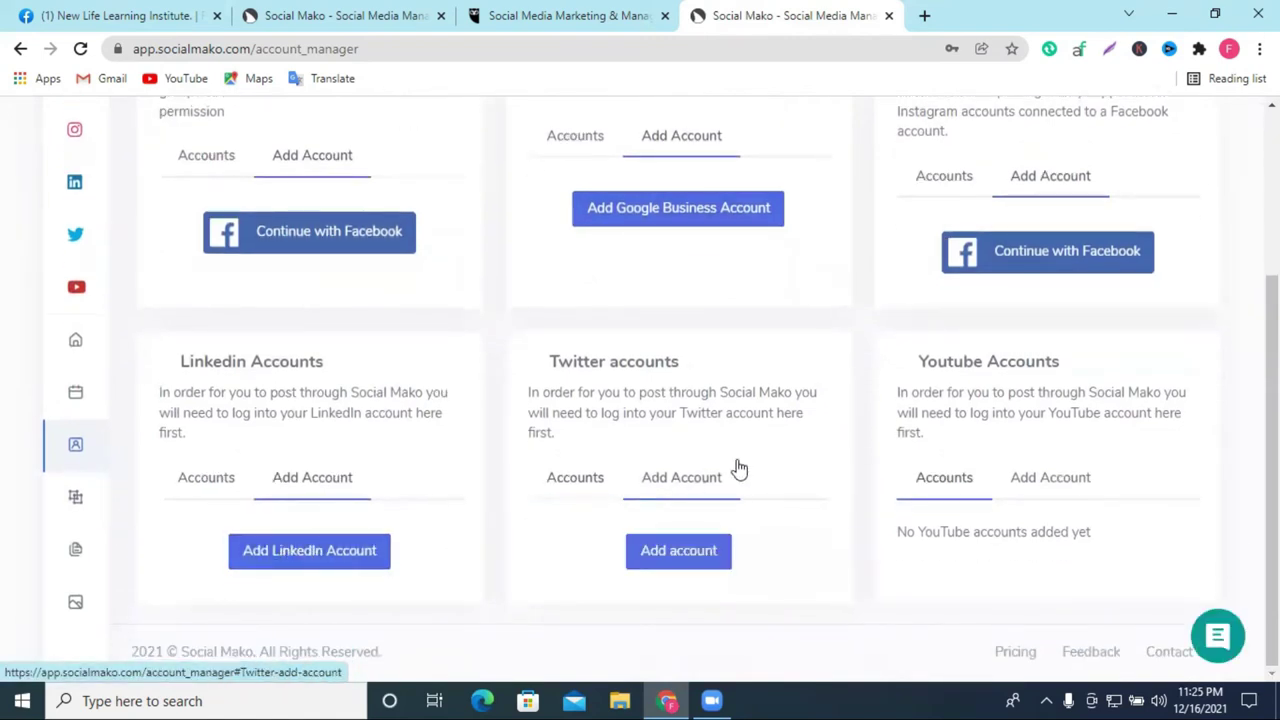
left_click(1050, 480)
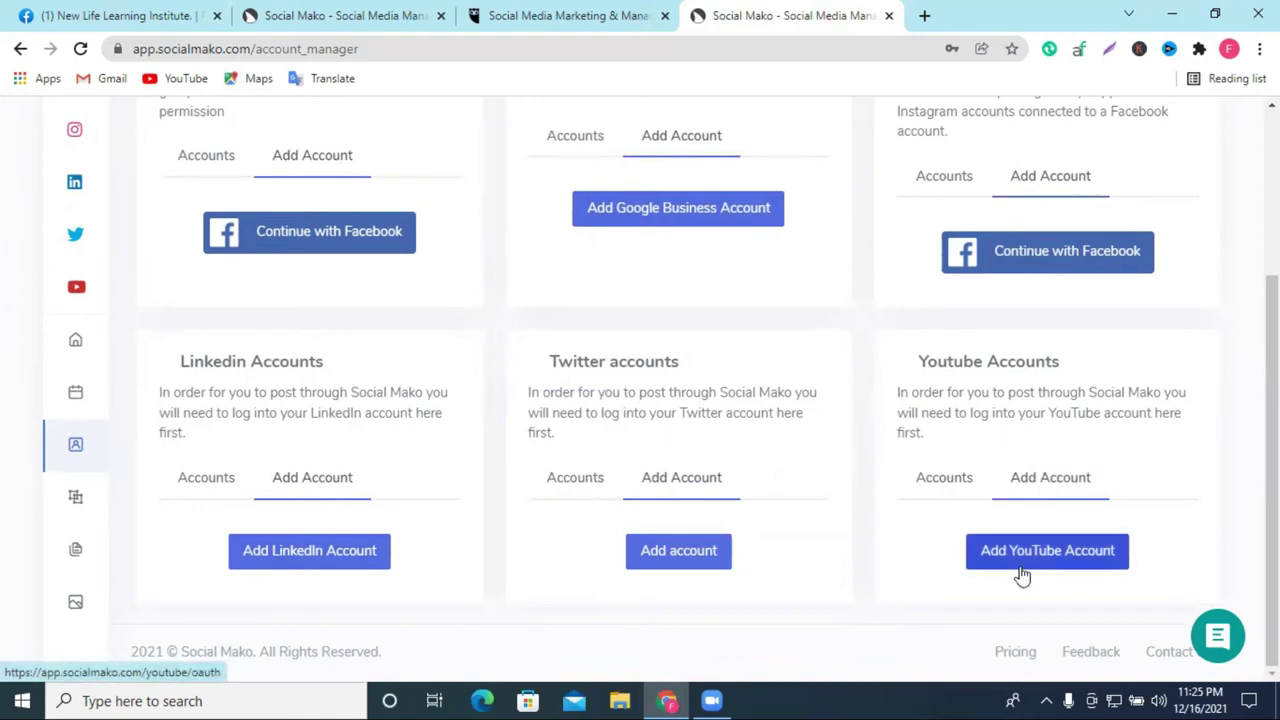
scroll(700, 450, "up", 3)
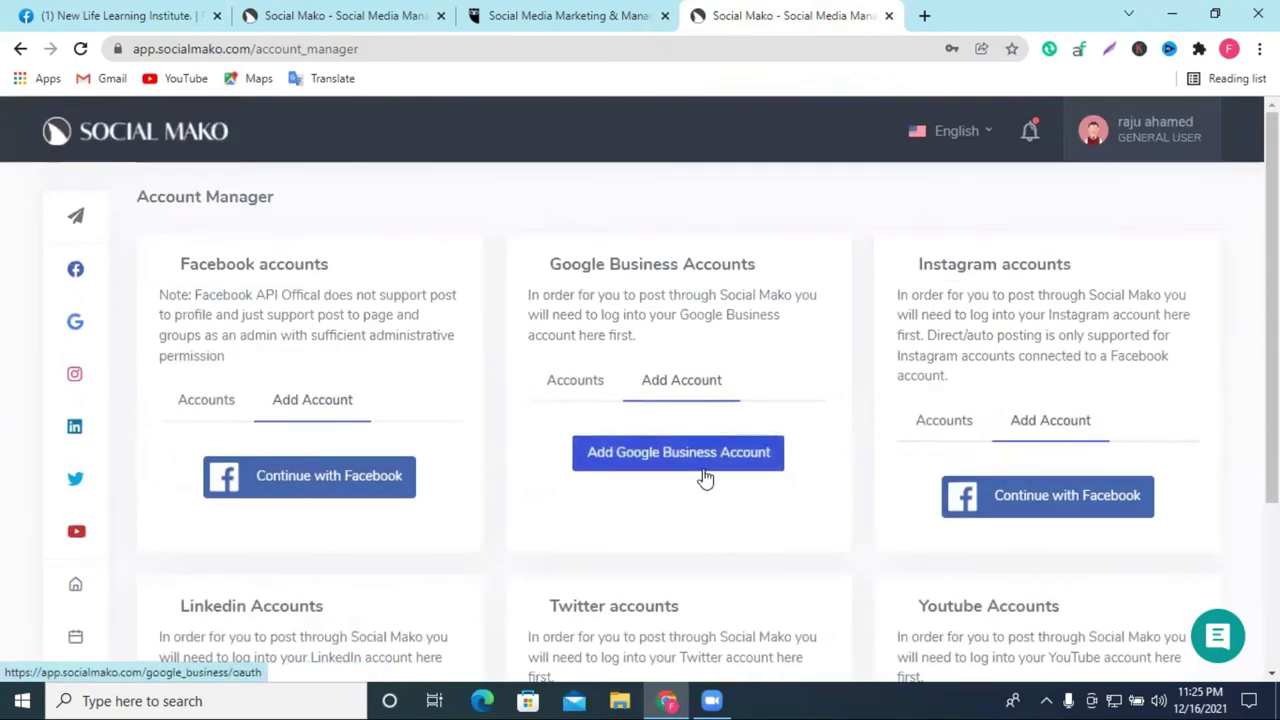
scroll(931, 417, "down", 3)
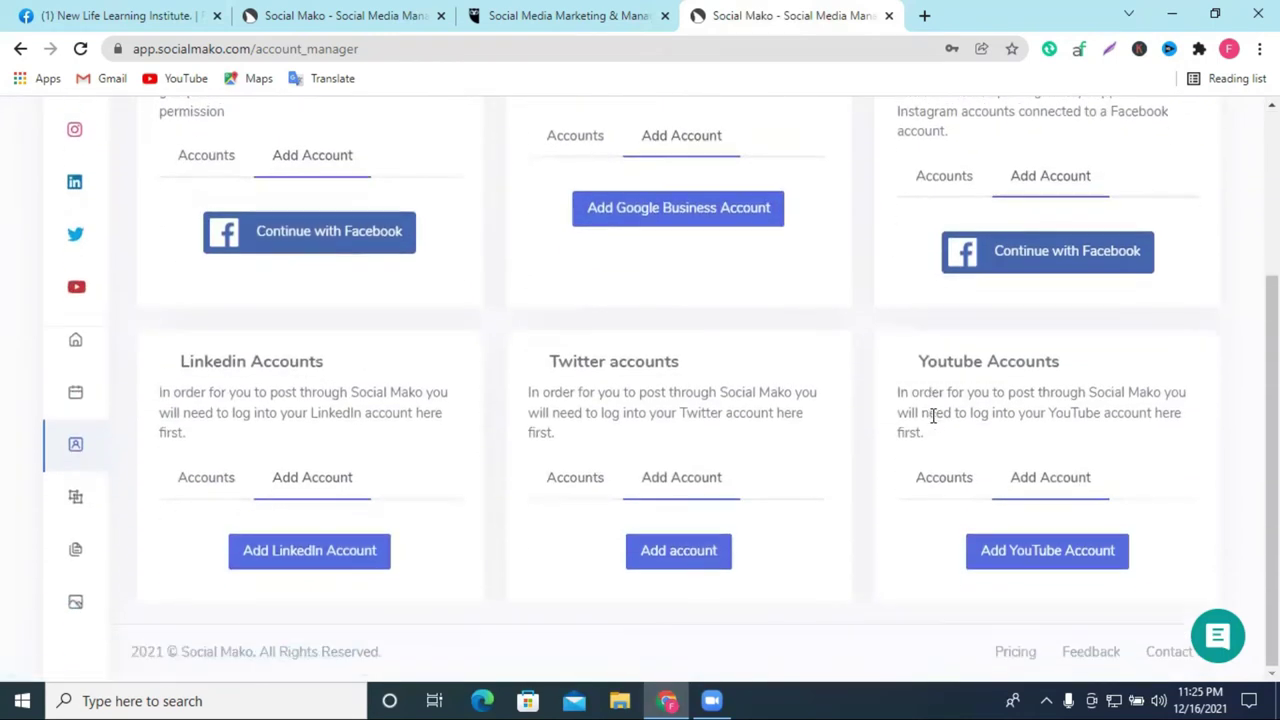
left_click(1046, 554)
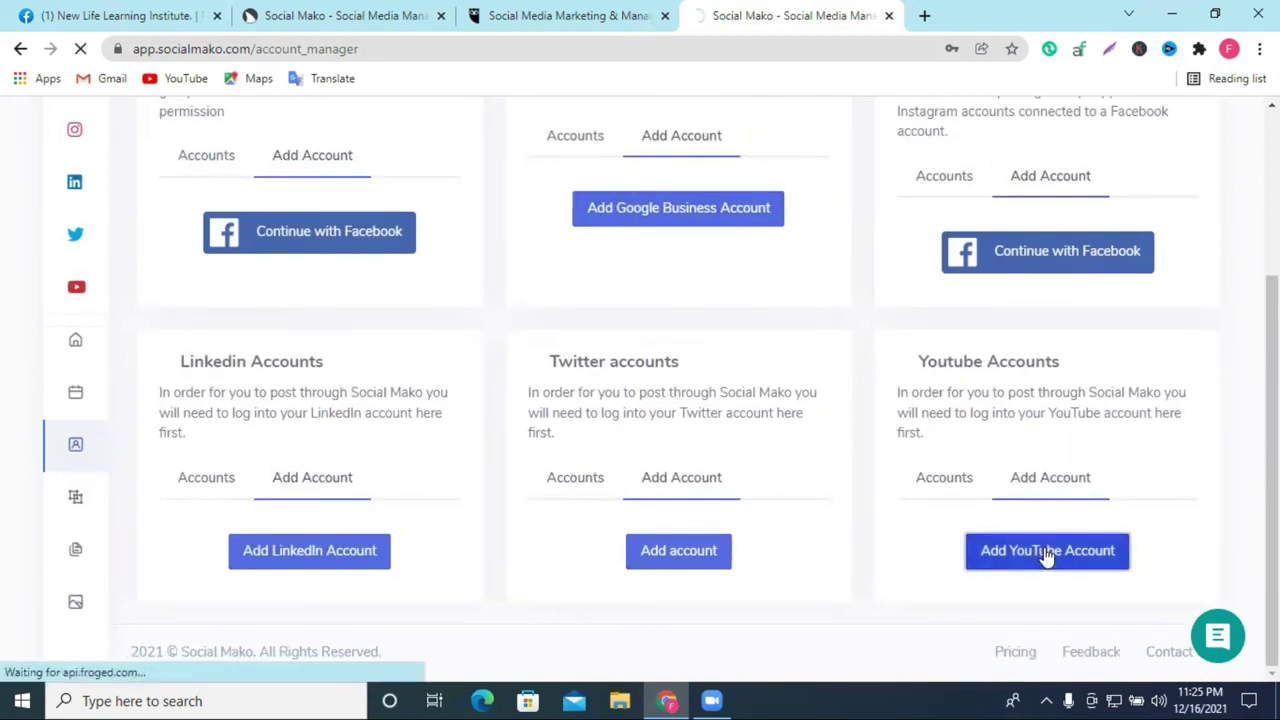
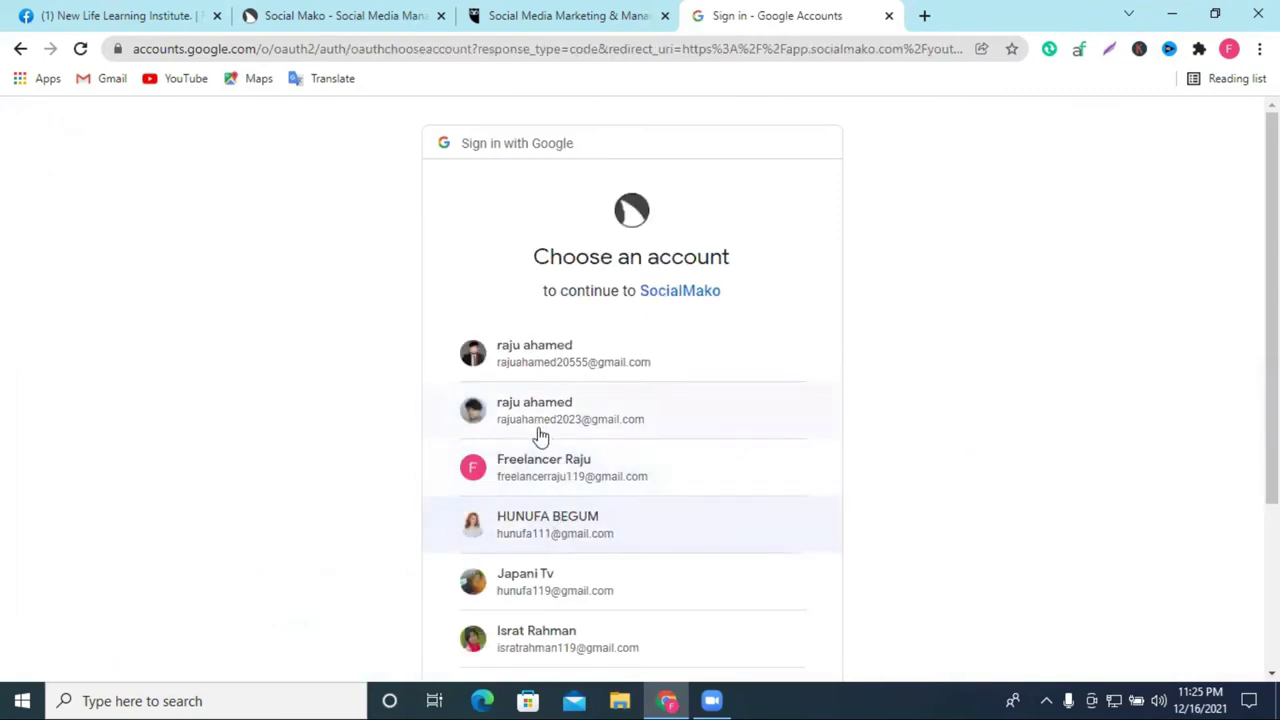
Try signing in with the YouTube brand Google account, then leave the 'app blocked' warning
left_click(645, 478)
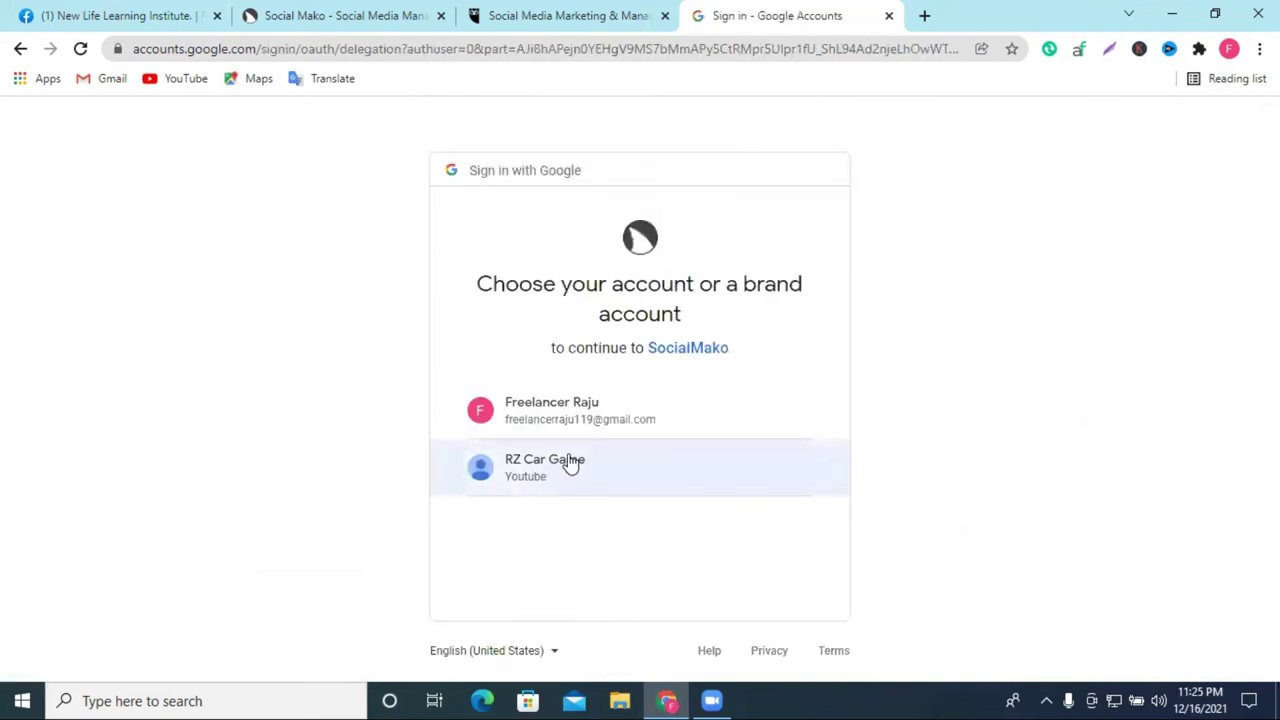
left_click(610, 479)
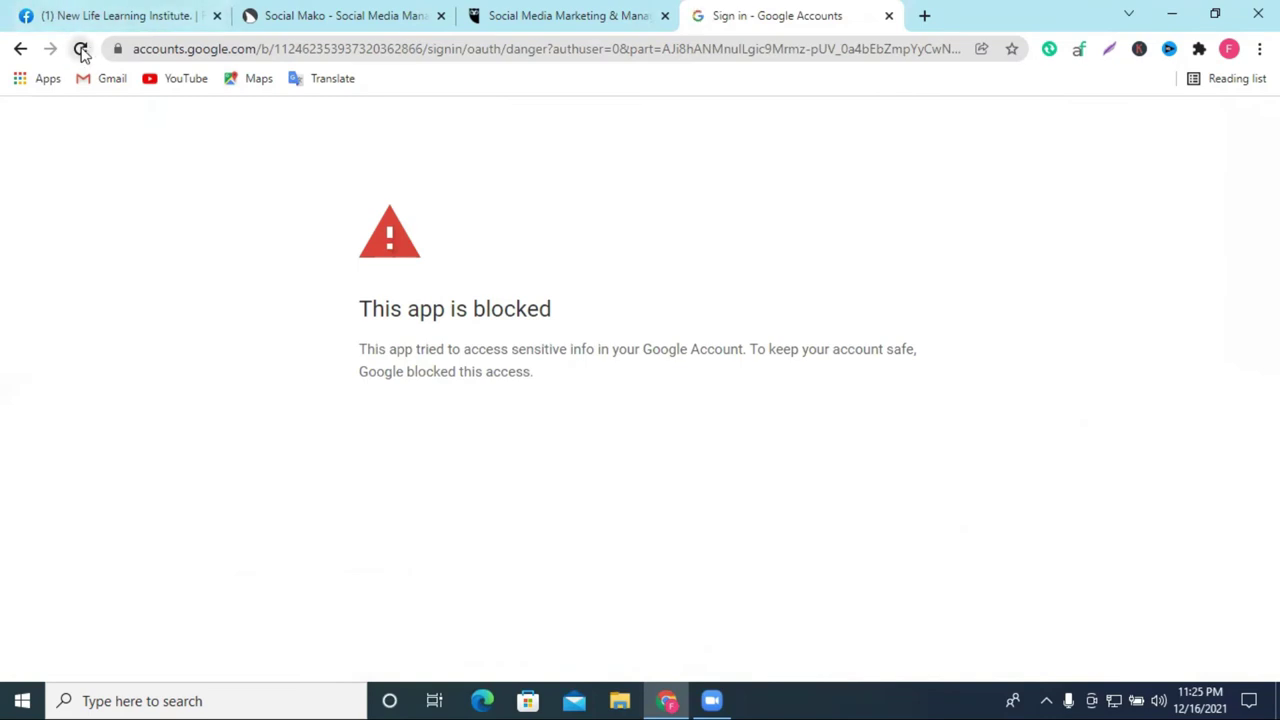
left_click(14, 50)
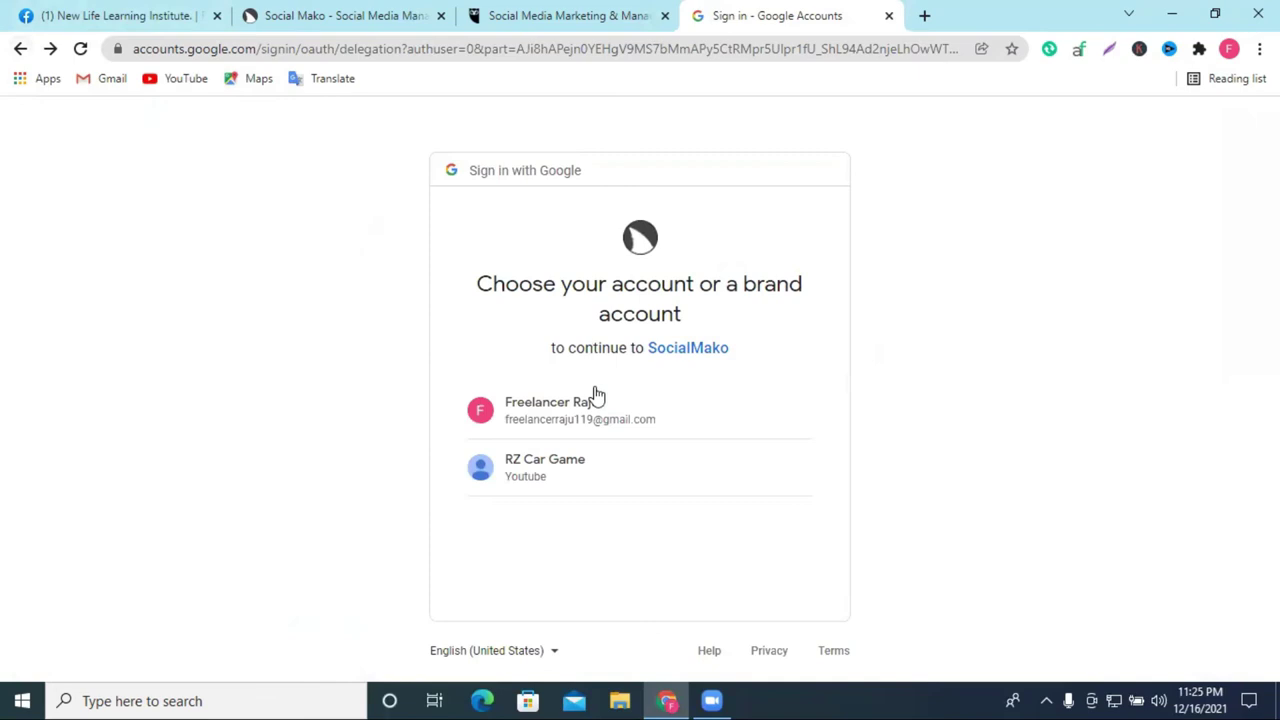
Try the personal Google account, then back out to the Social Mako account manager
left_click(669, 401)
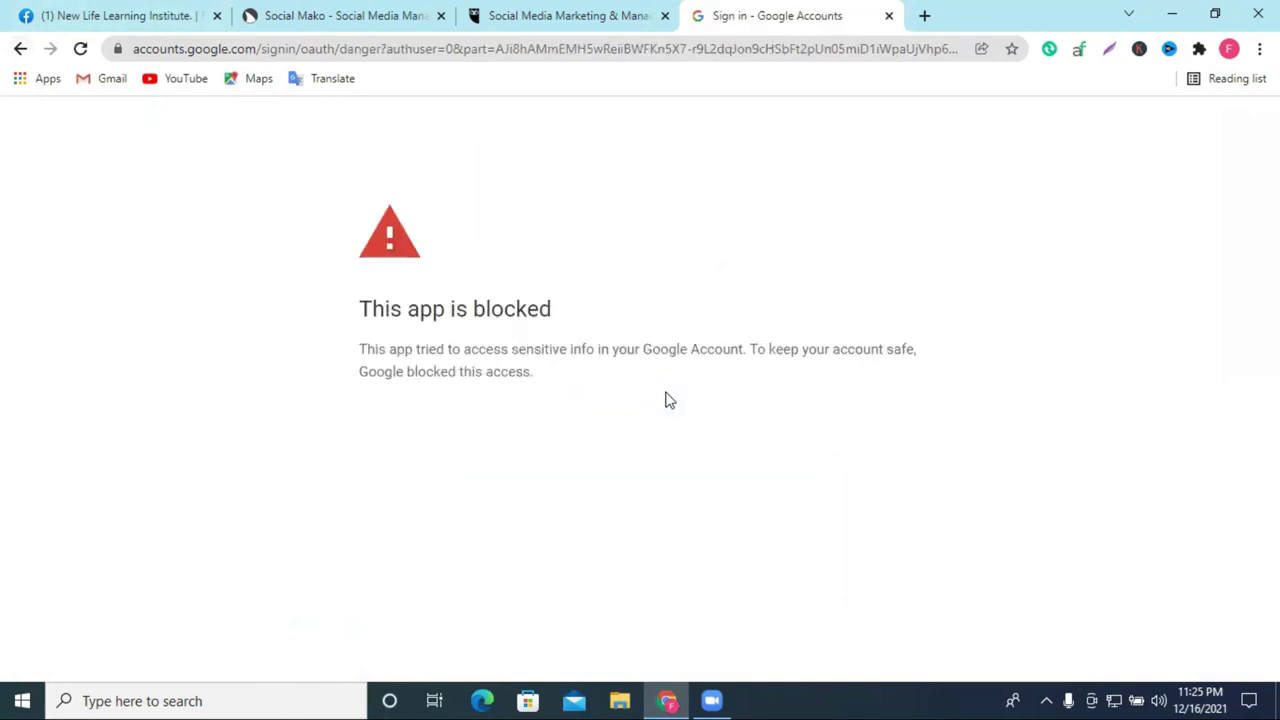
left_click(20, 49)
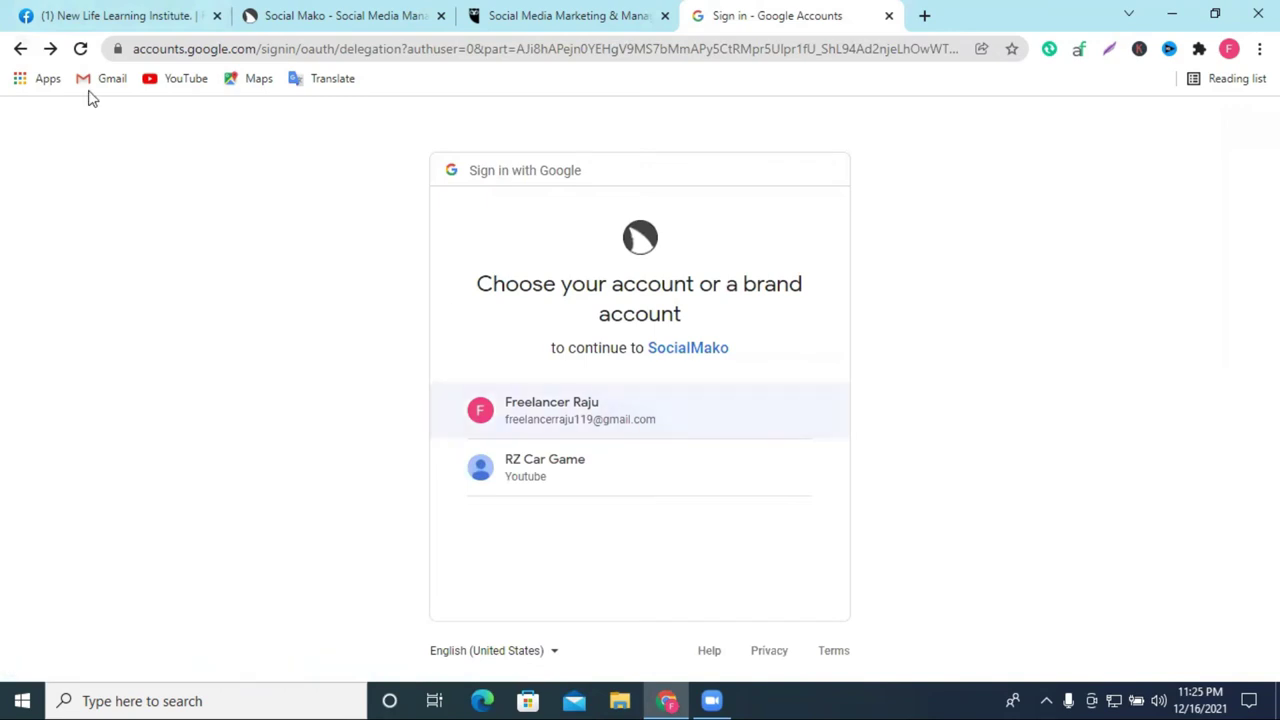
left_click(20, 50)
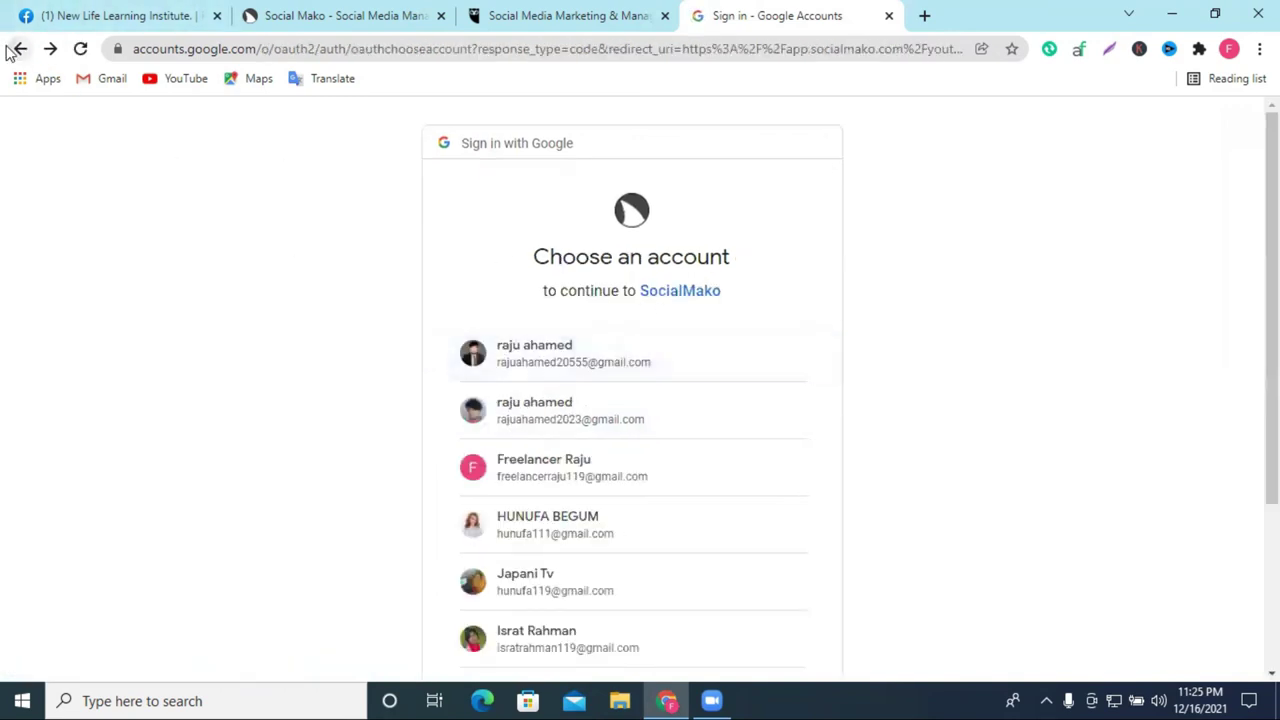
left_click(18, 49)
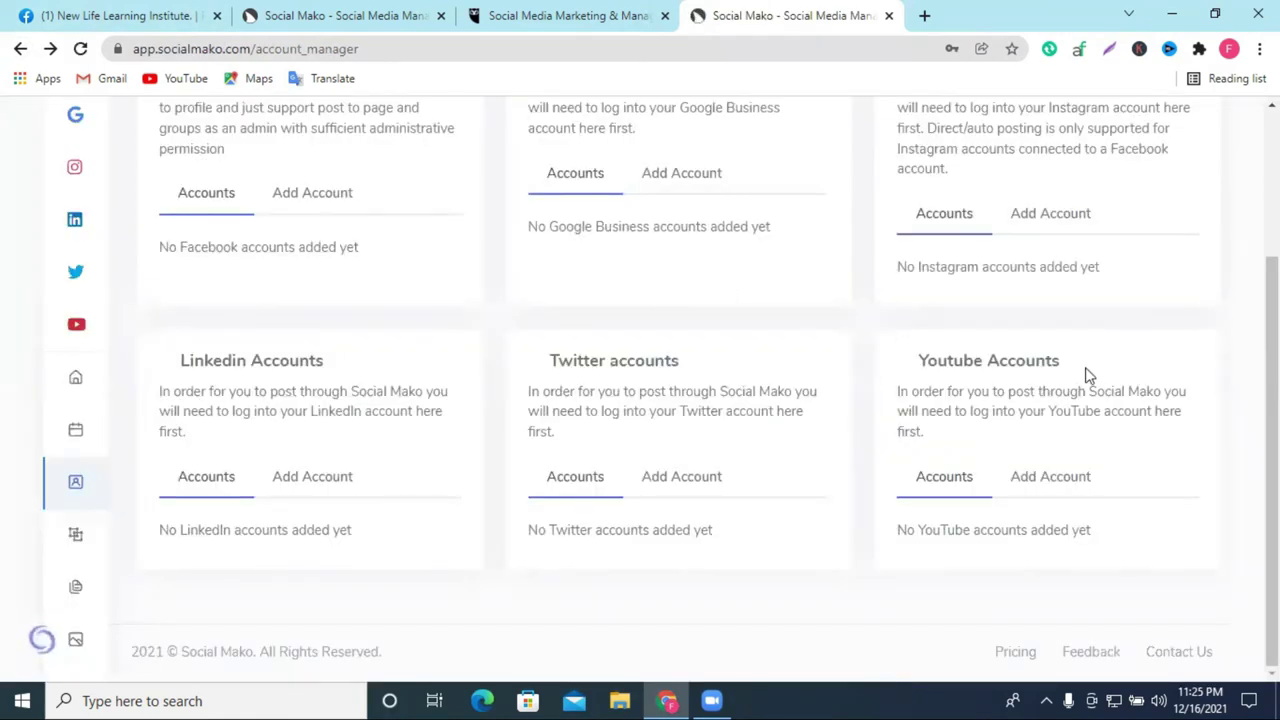
From the Instagram card's Add Account options, choose Continue with Facebook
scroll(930, 360, "up", 2)
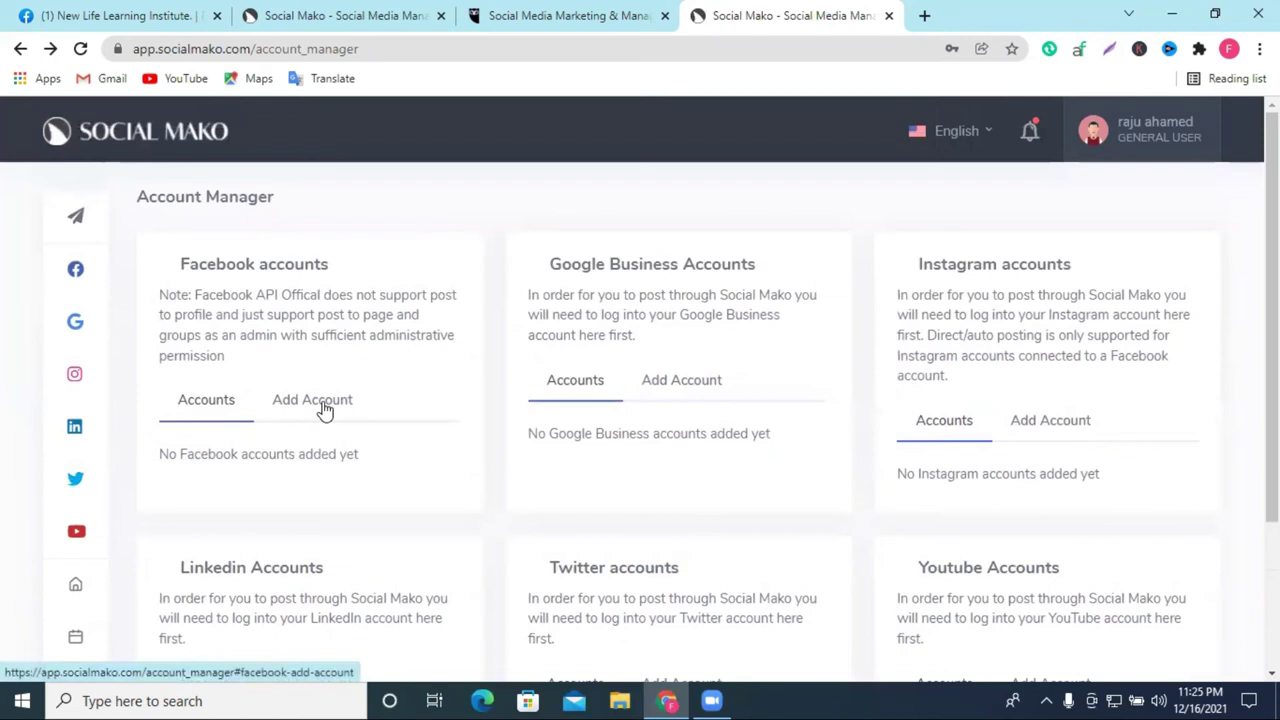
left_click(1046, 423)
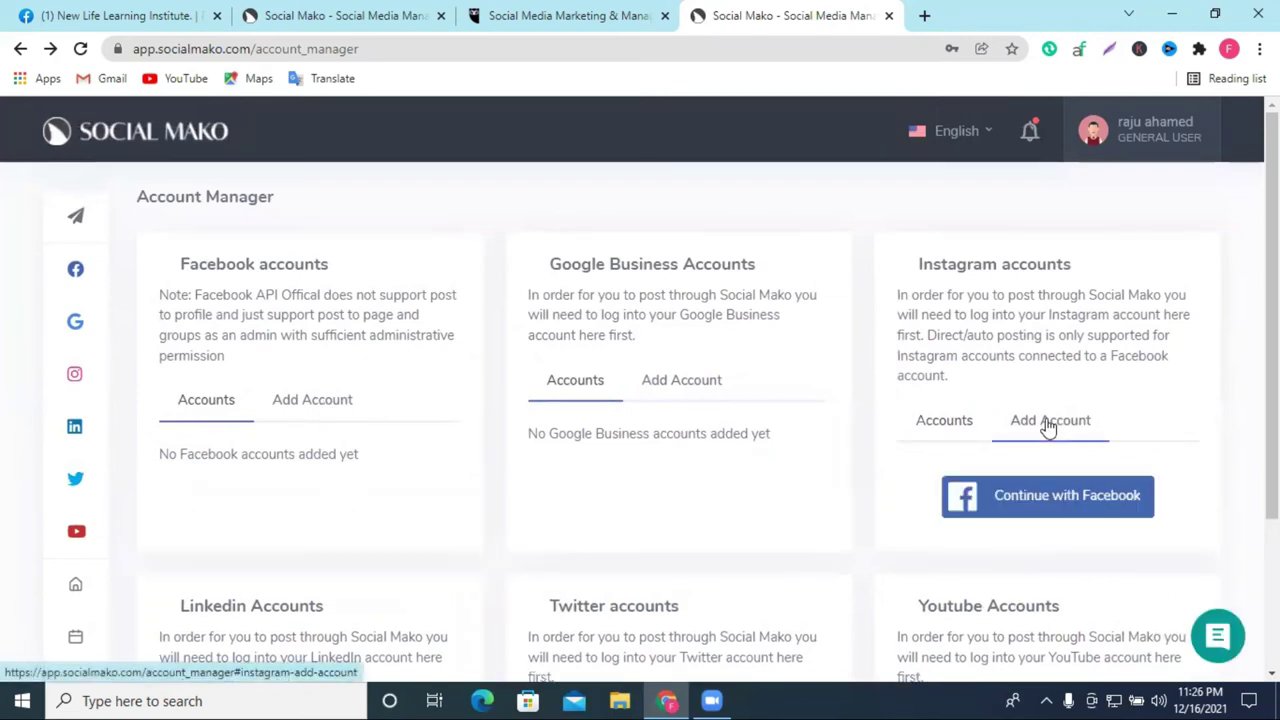
left_click(1045, 509)
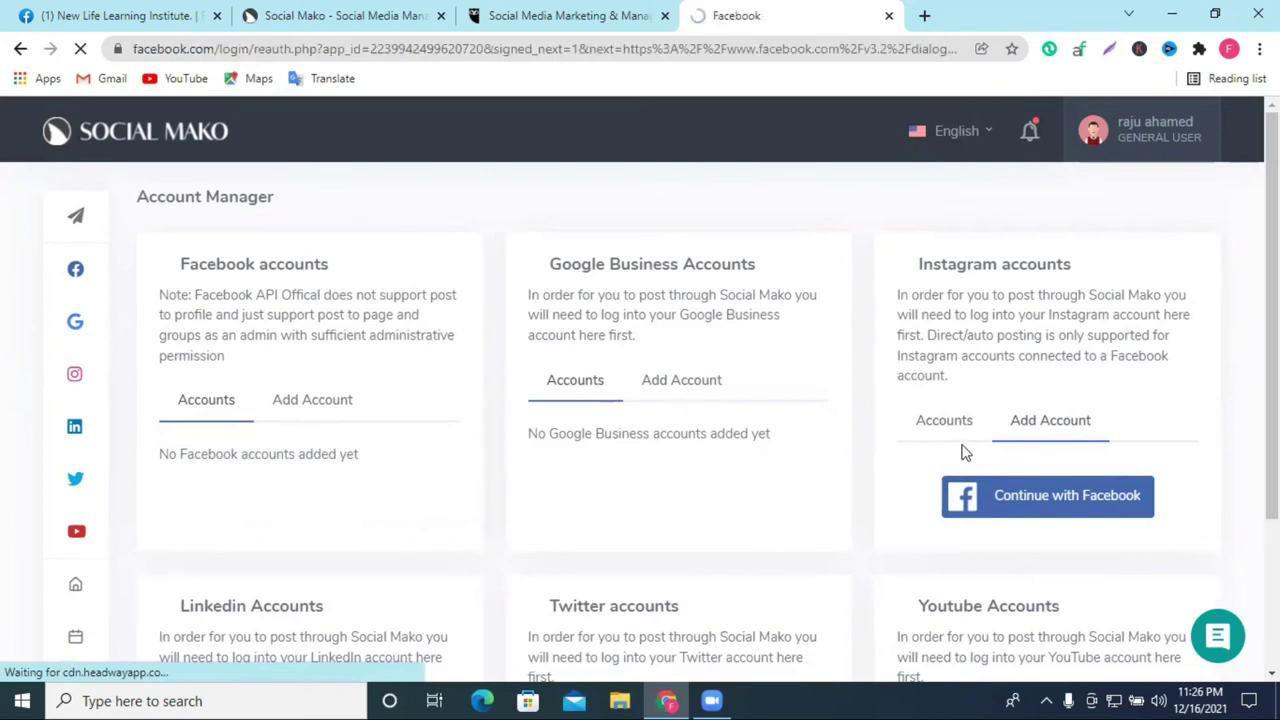
Log in to Facebook with the saved password and continue as the signed-in user
left_click(569, 347)
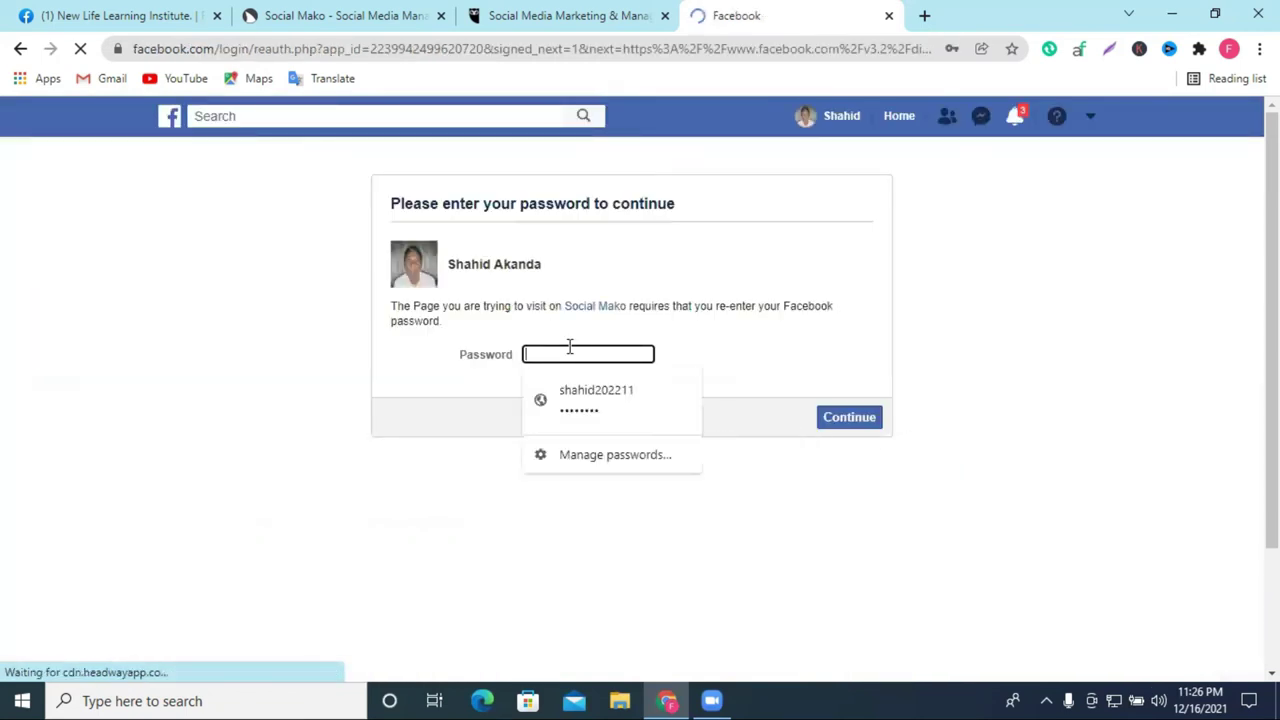
left_click(580, 397)
left_click(853, 432)
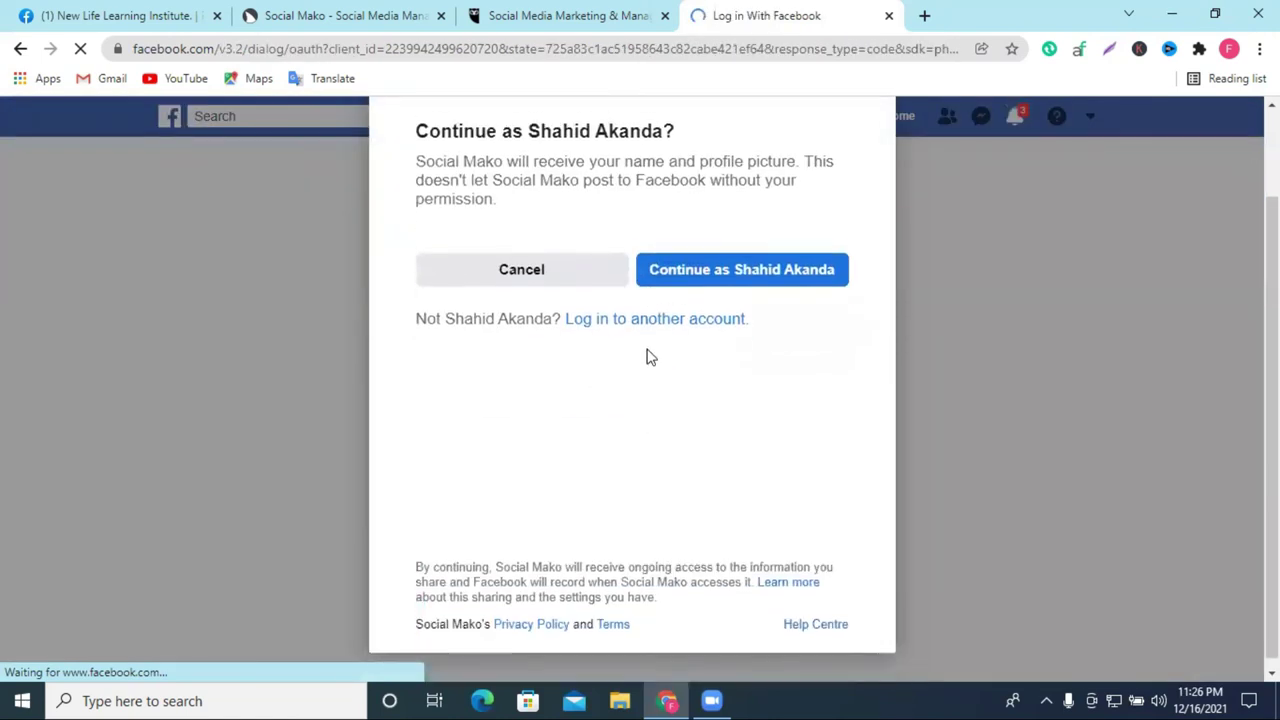
left_click(717, 277)
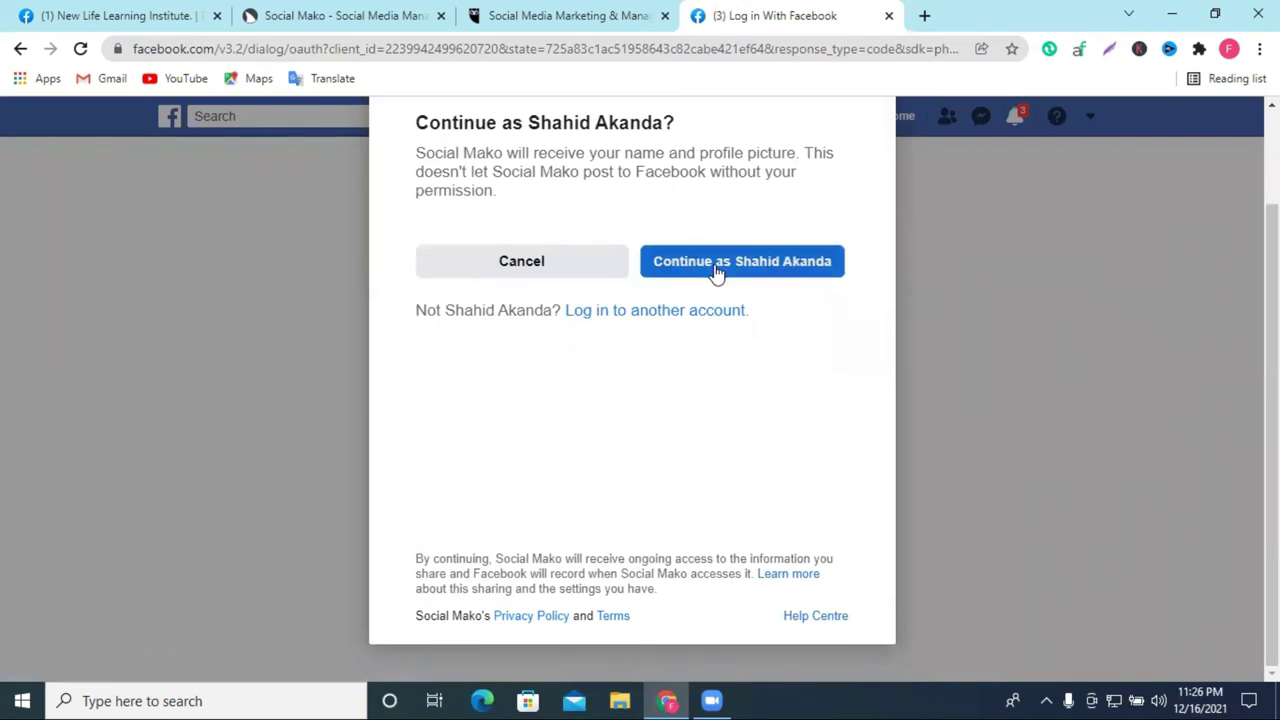
Share the Fiverr Test and Fiverr reviews sells page, grant the permissions, and confirm
left_click(794, 476)
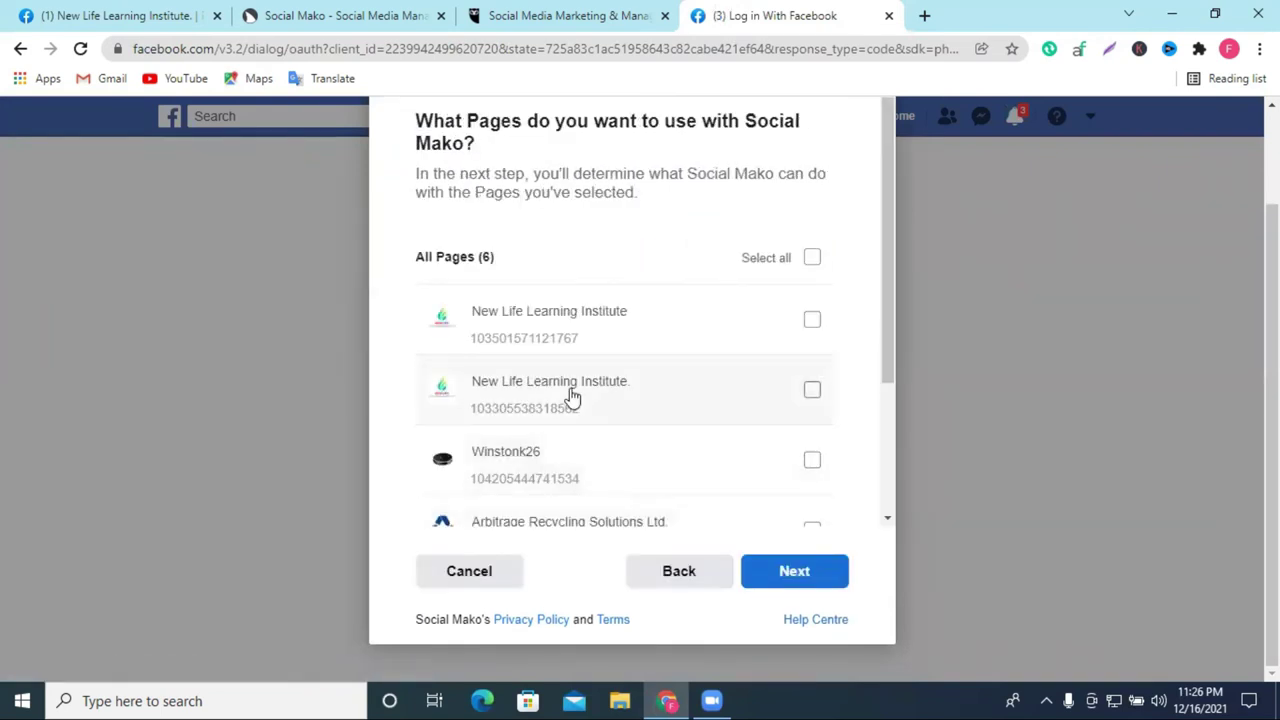
scroll(649, 397, "down", 2)
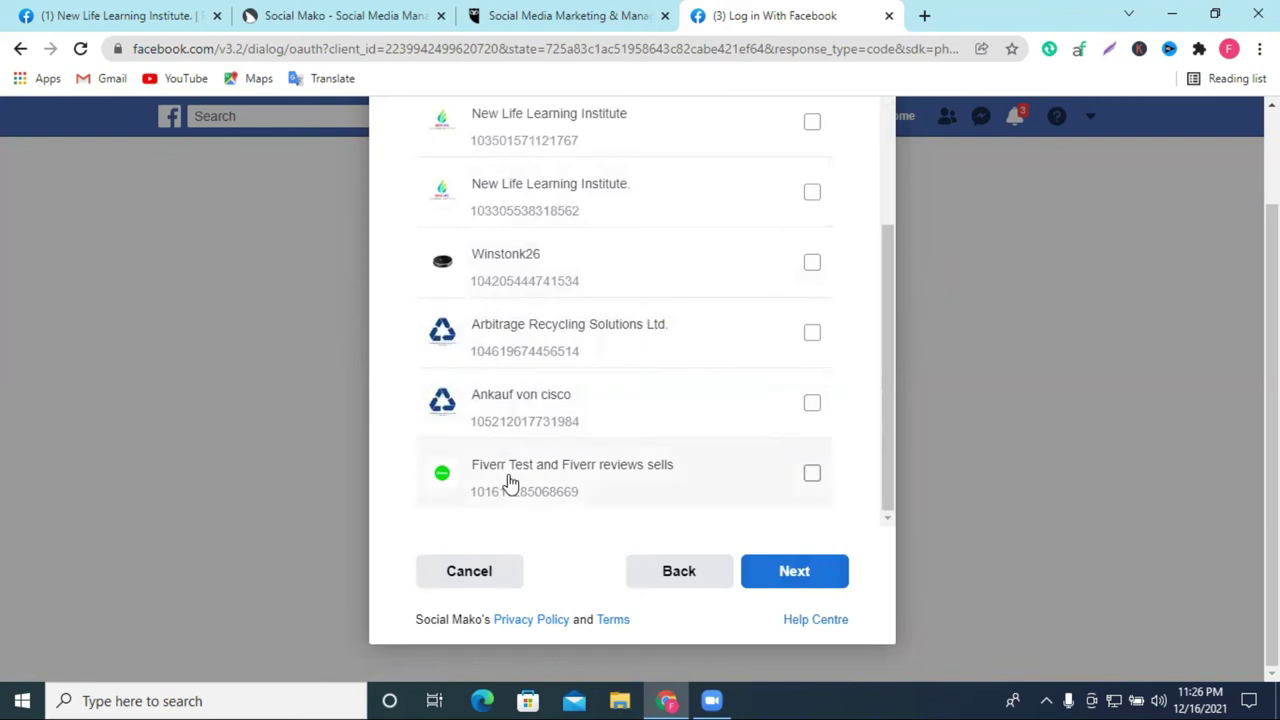
left_click(669, 480)
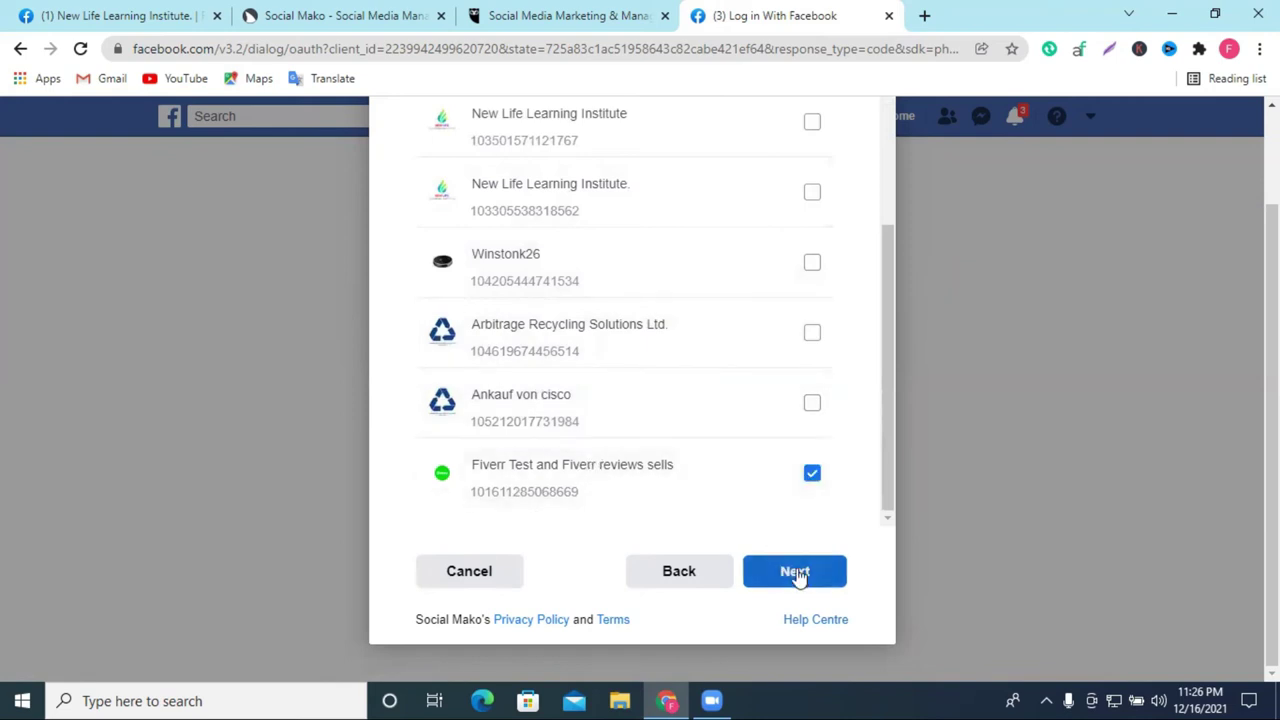
left_click(797, 571)
left_click(800, 530)
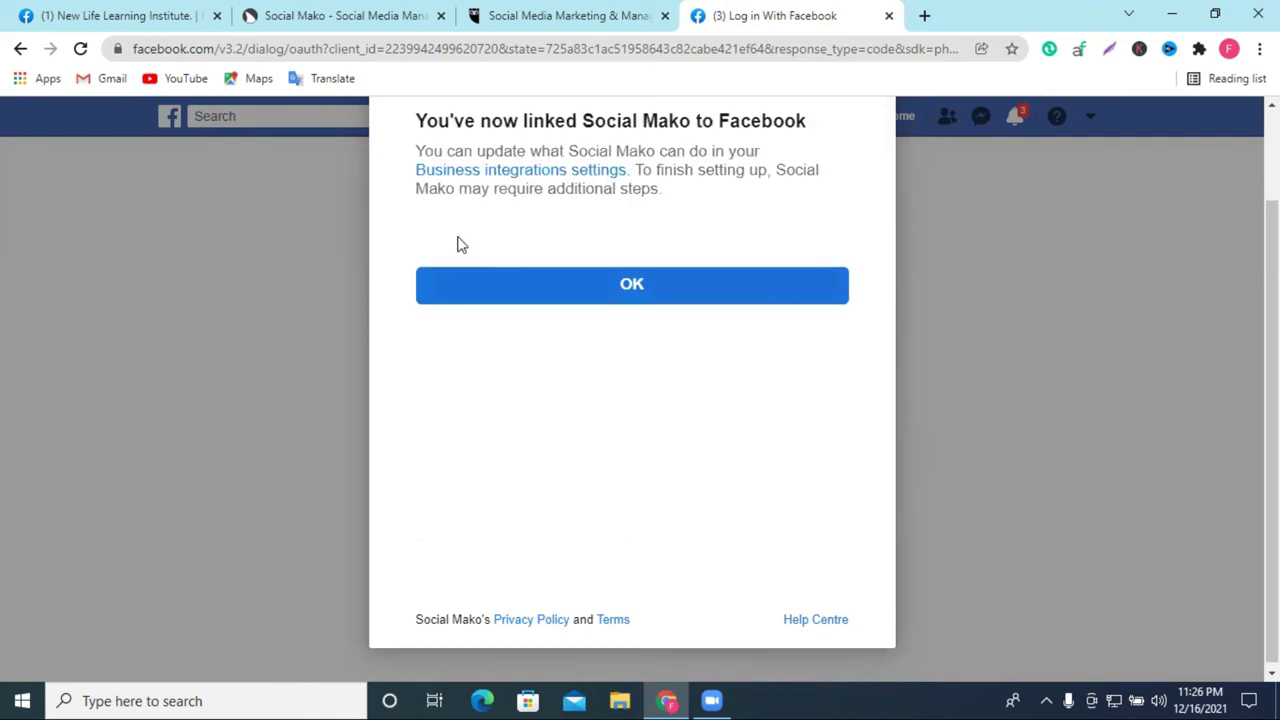
left_click(586, 289)
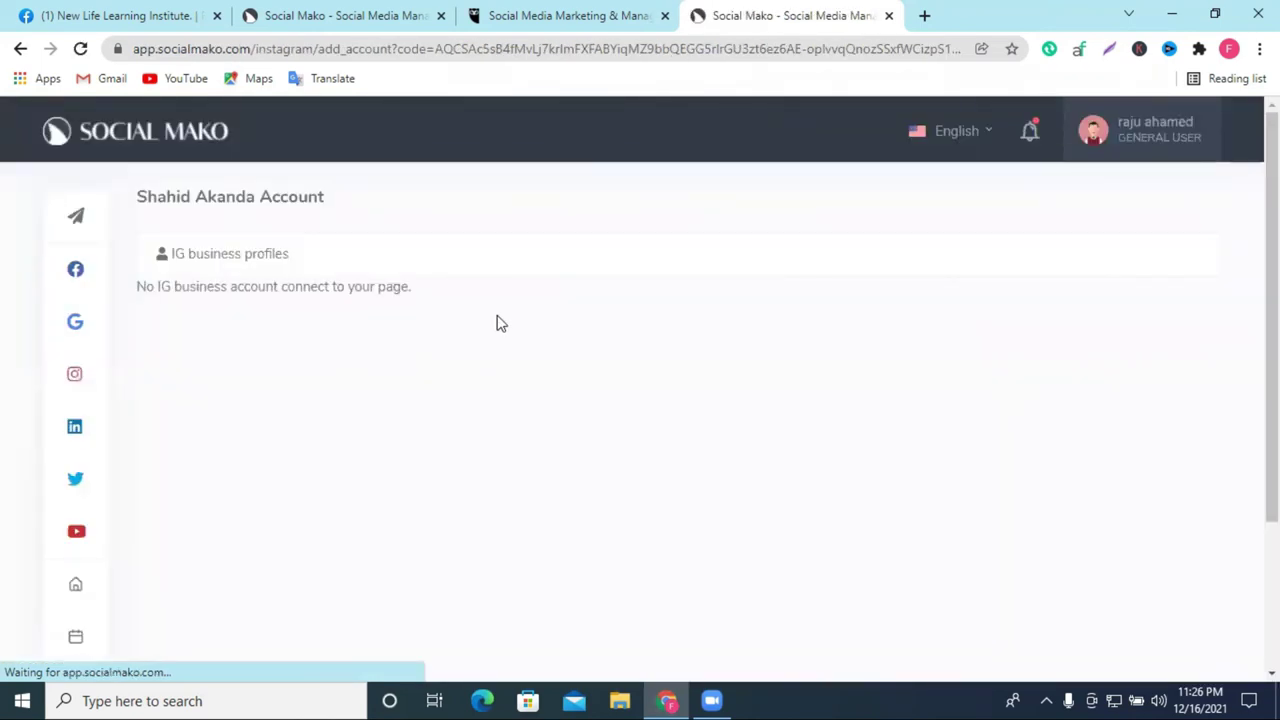
Open the Publish All page and go back from its error page
mouse_move(78, 395)
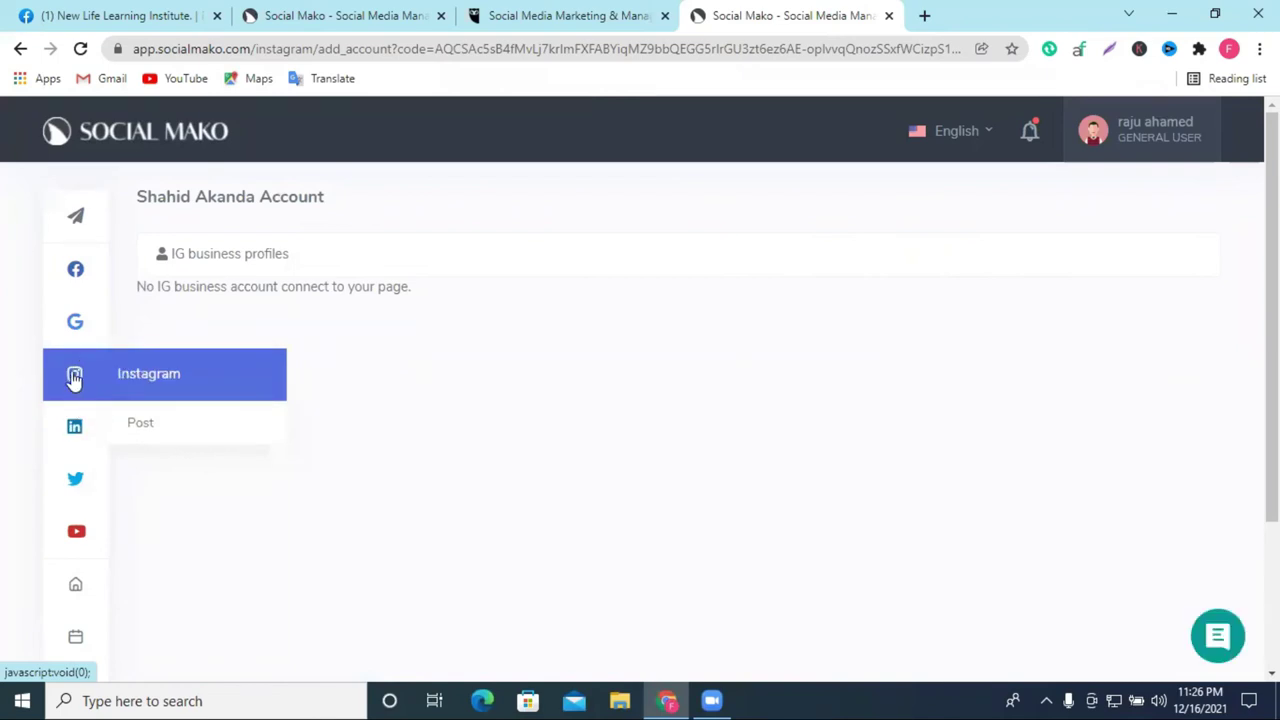
left_click(60, 227)
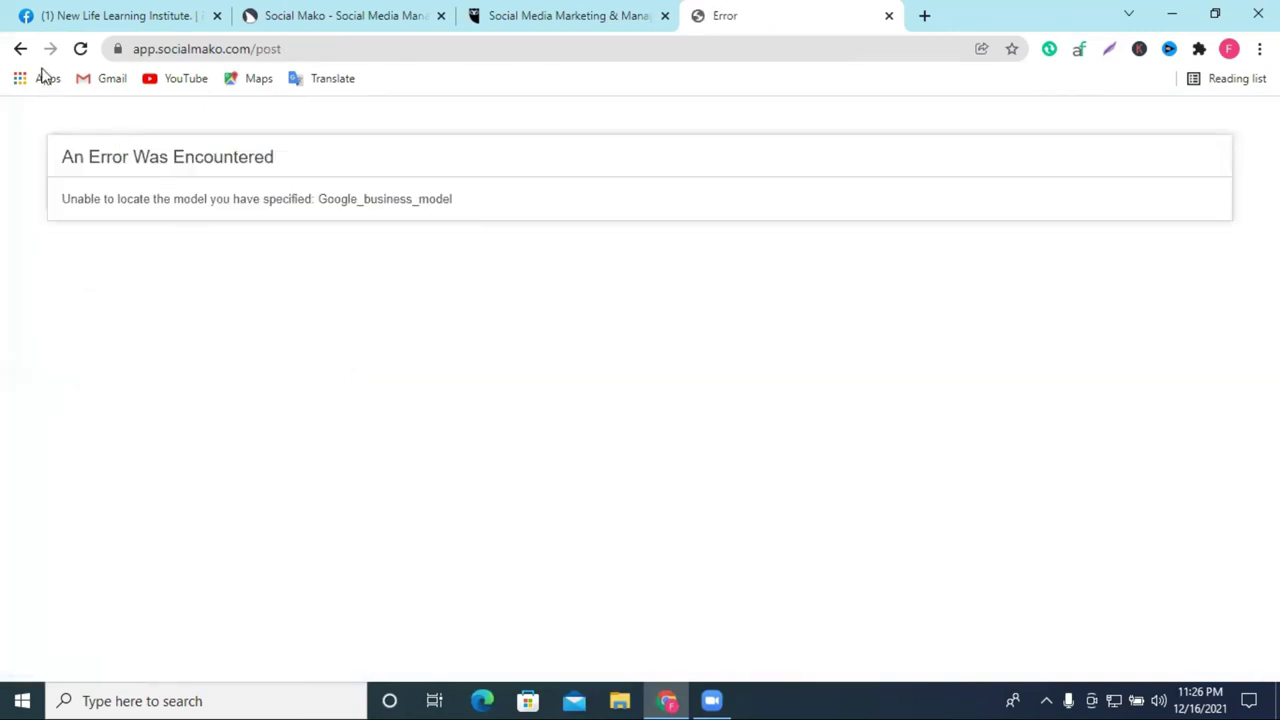
key("alt+Left")
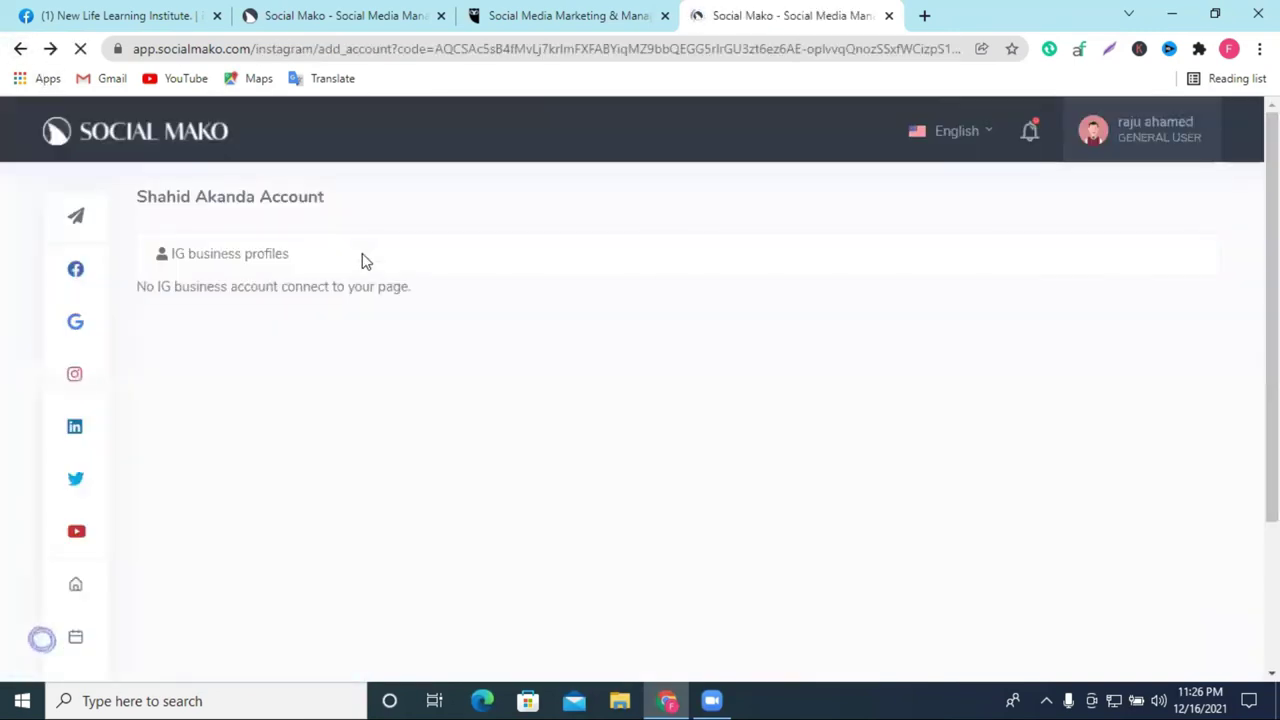
Retry the publishing page, back out of the error again, and scroll the sidebar down
mouse_move(108, 415)
scroll(537, 468, "down", 1)
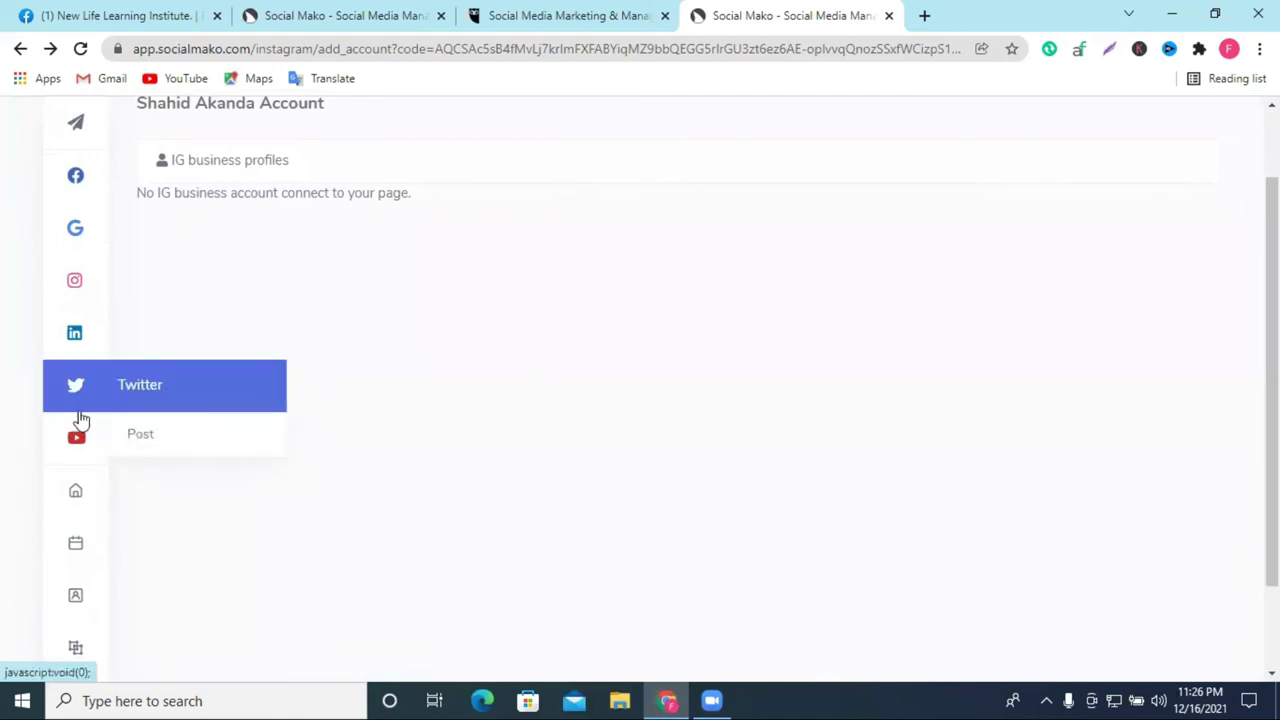
scroll(146, 374, "down", 1)
scroll(31, 374, "up", 2)
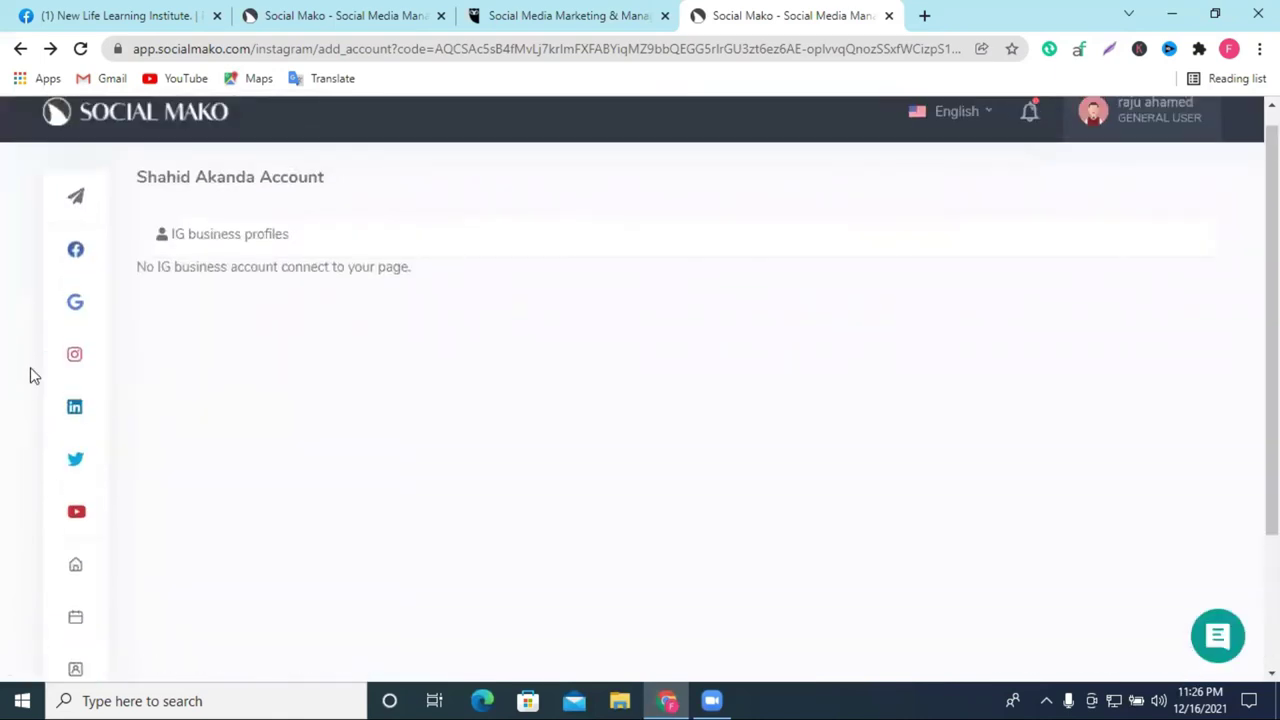
mouse_move(88, 302)
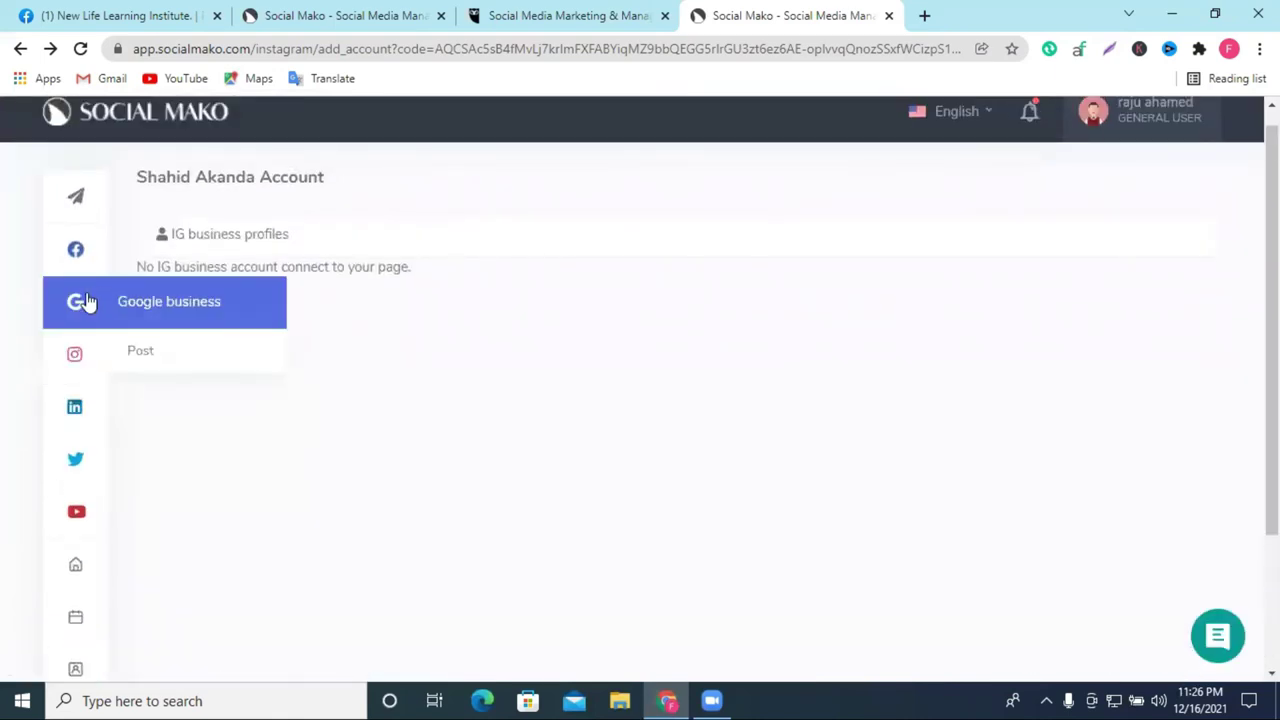
left_click(80, 204)
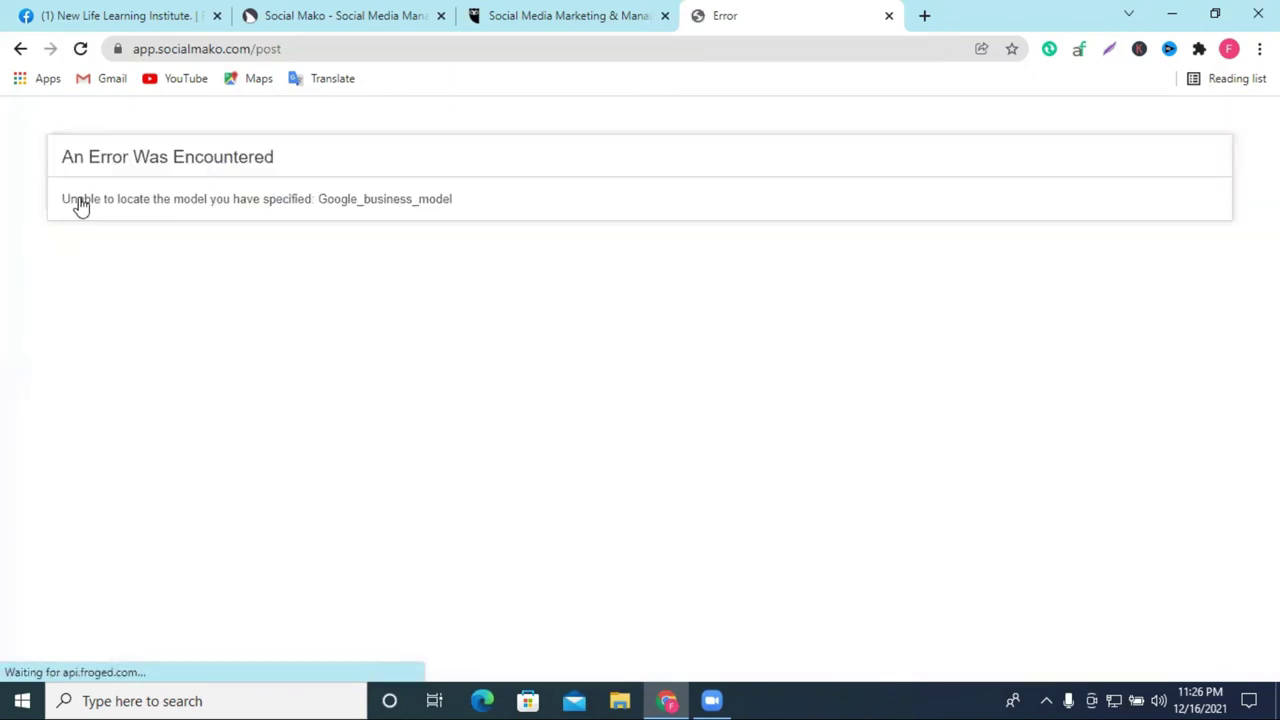
left_click(16, 52)
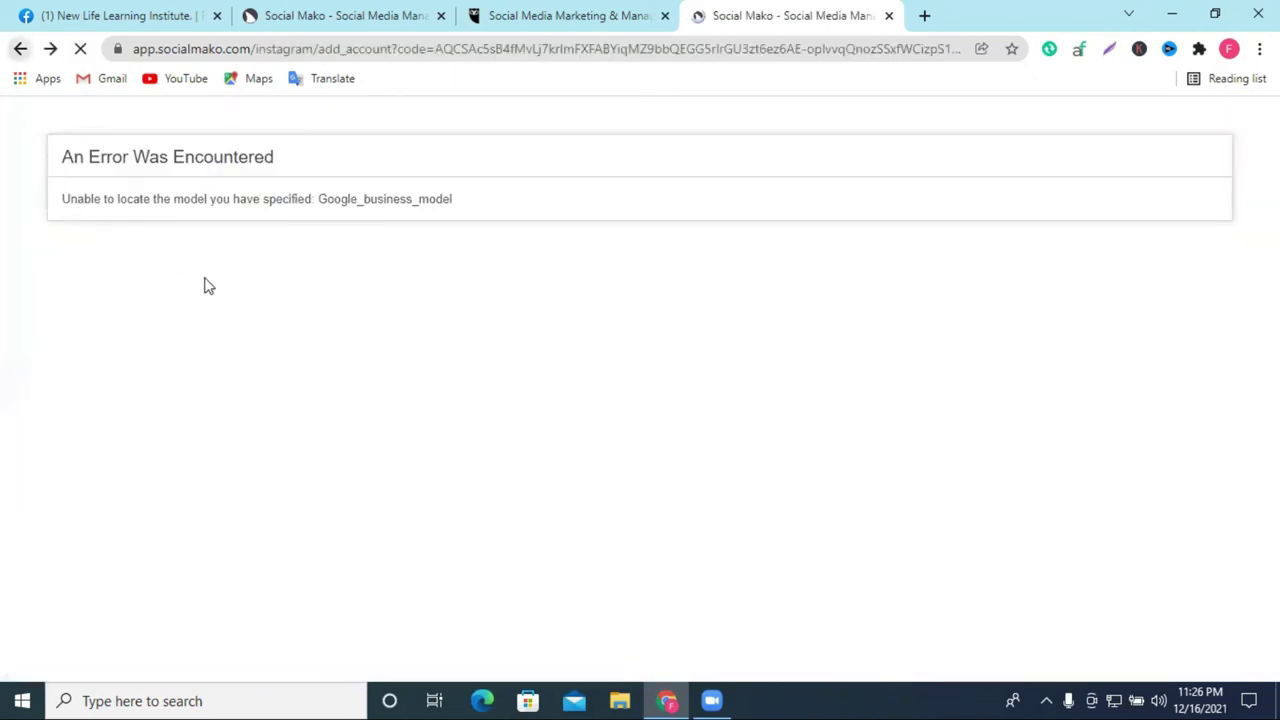
scroll(205, 287, "down", 2)
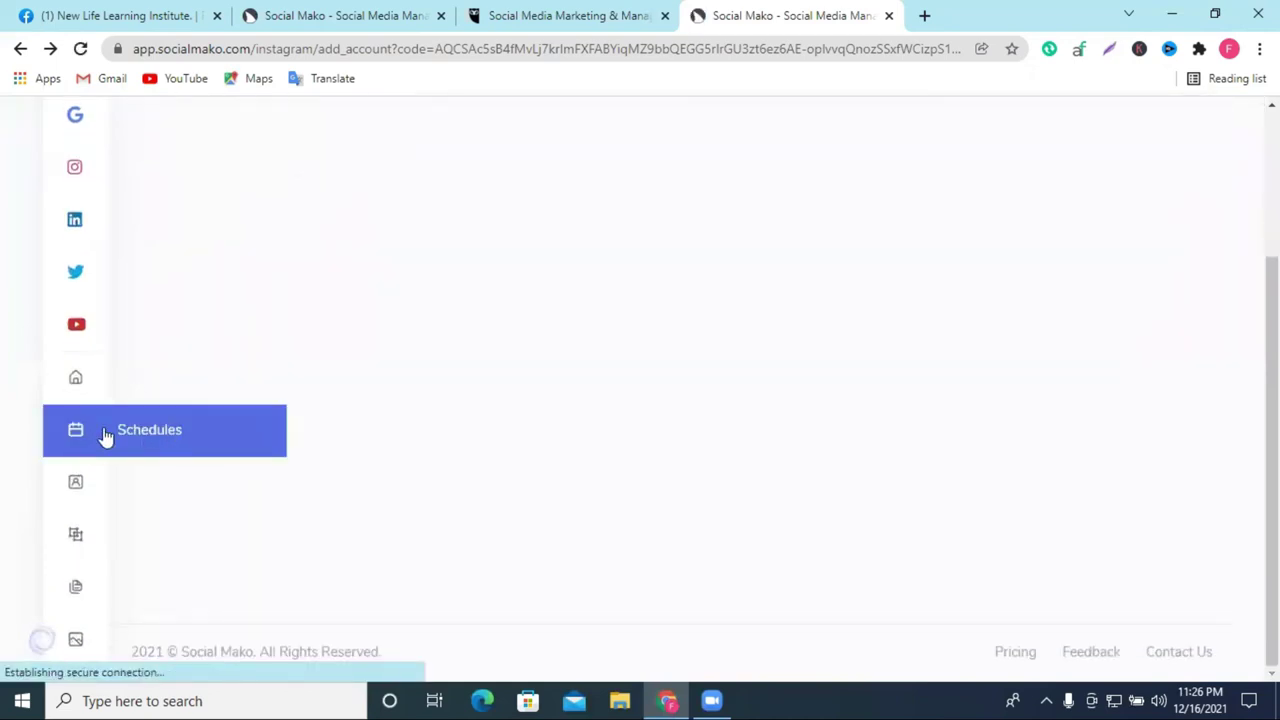
Open the Schedules page and select December 22 in the calendar
left_click(137, 434)
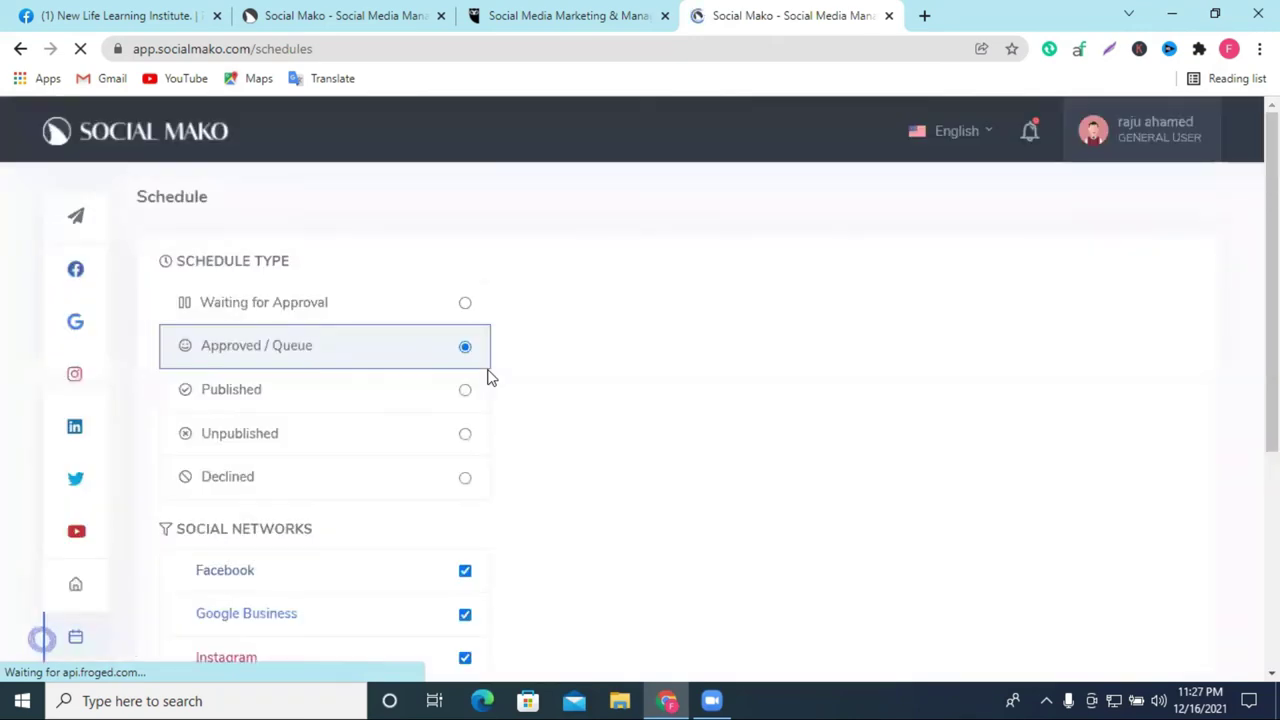
scroll(500, 340, "down", 4)
scroll(583, 345, "up", 4)
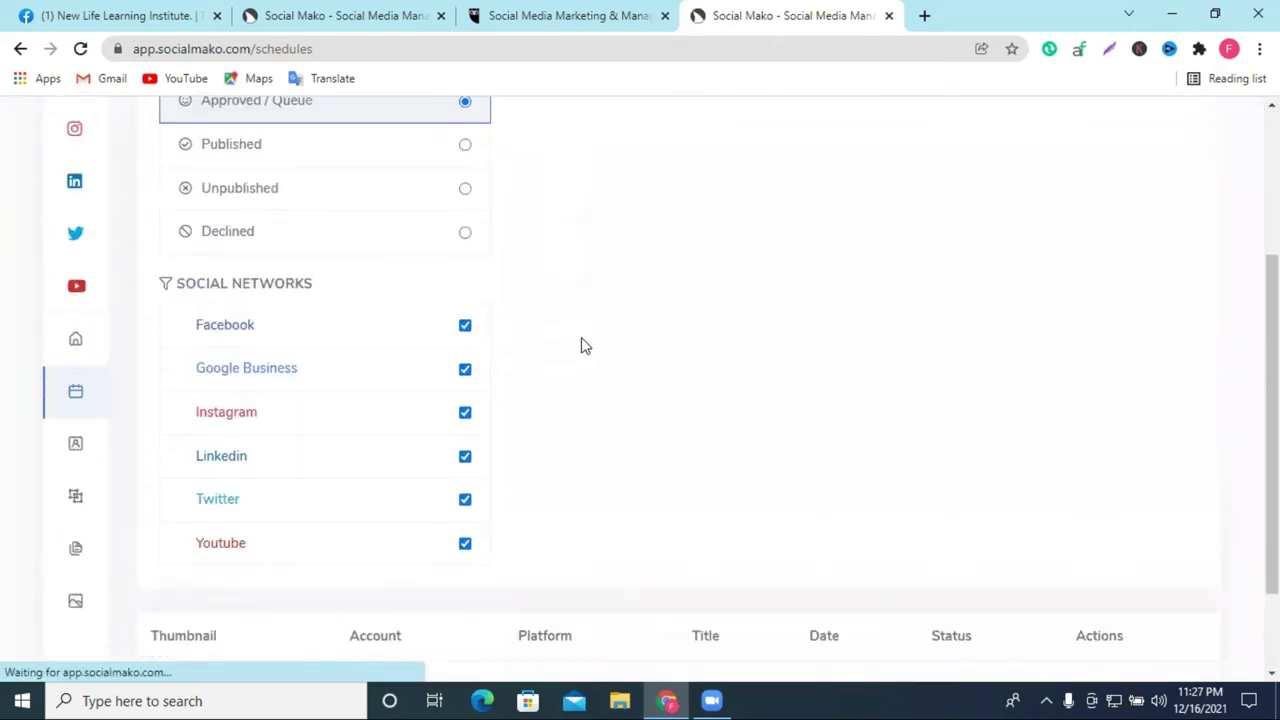
scroll(517, 346, "down", 2)
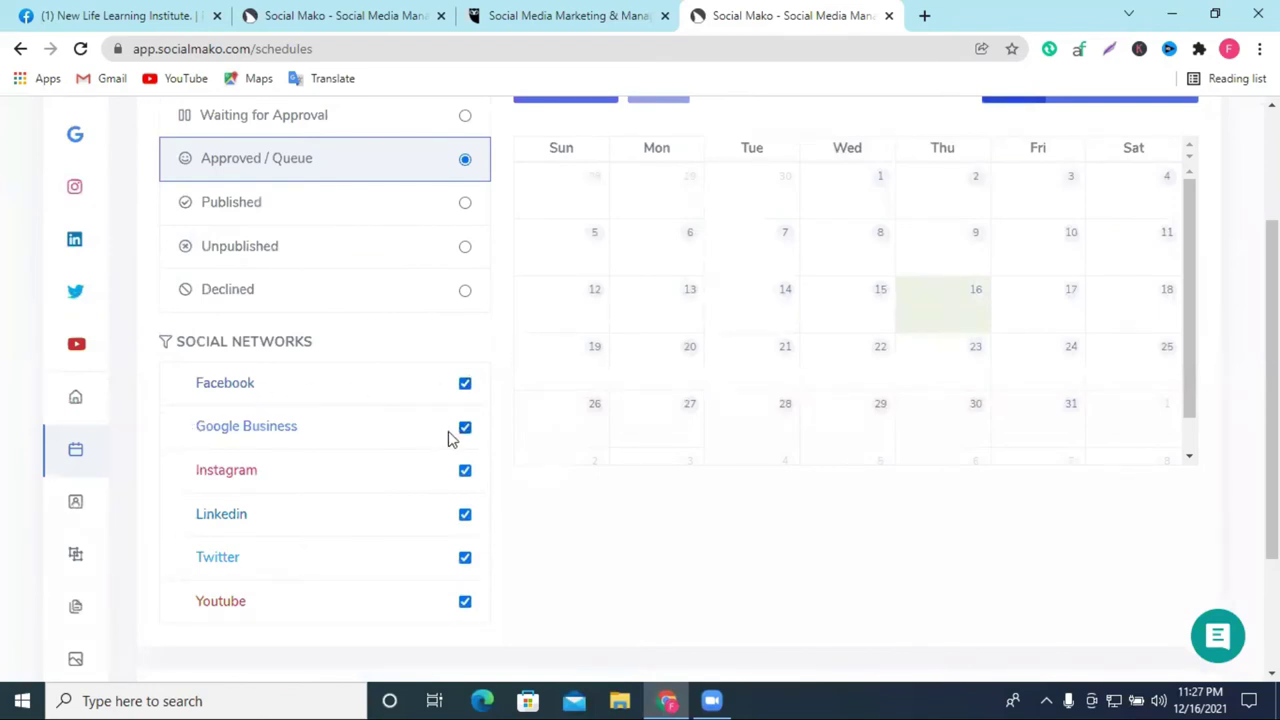
scroll(508, 437, "up", 2)
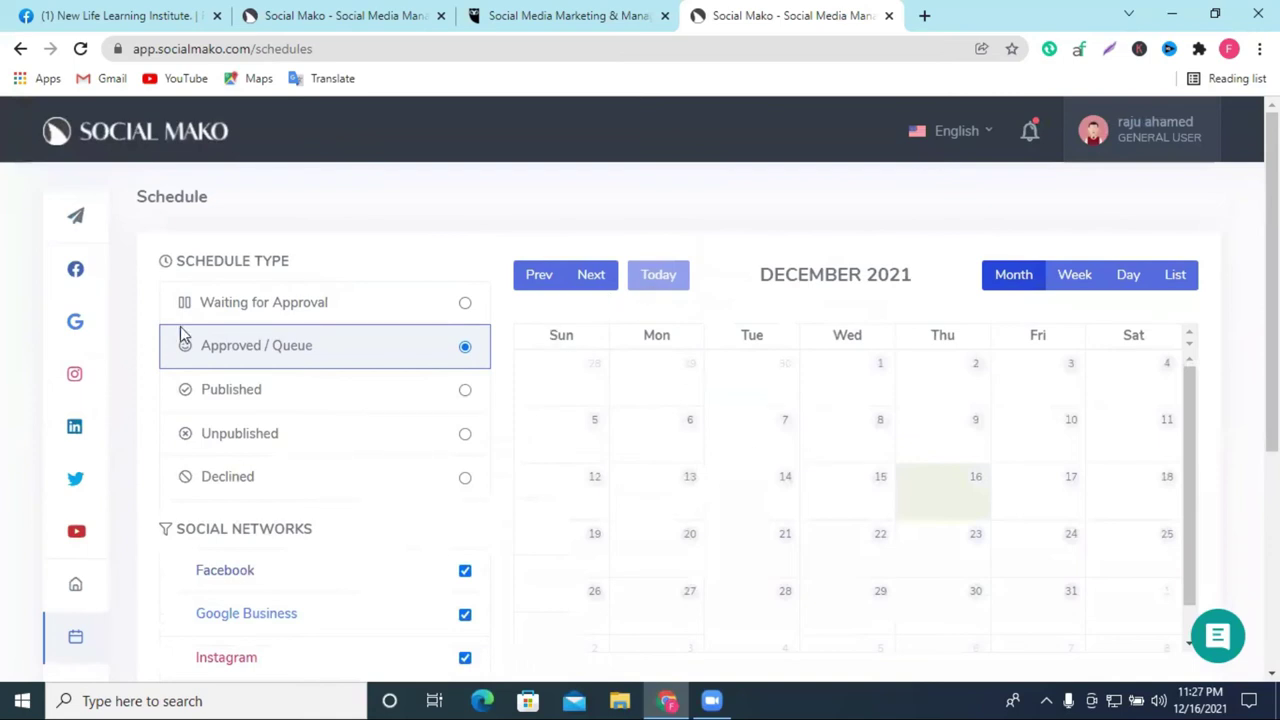
scroll(3, 395, "down", 2)
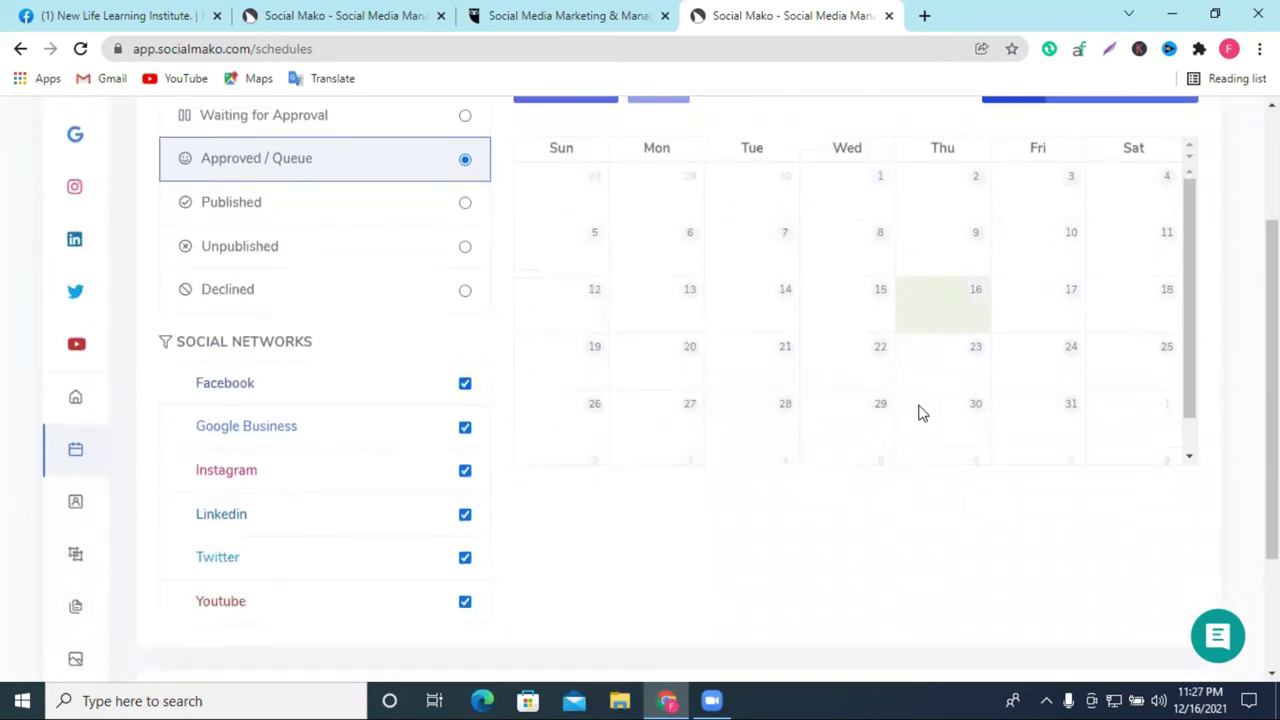
right_click(855, 366)
left_click(821, 362)
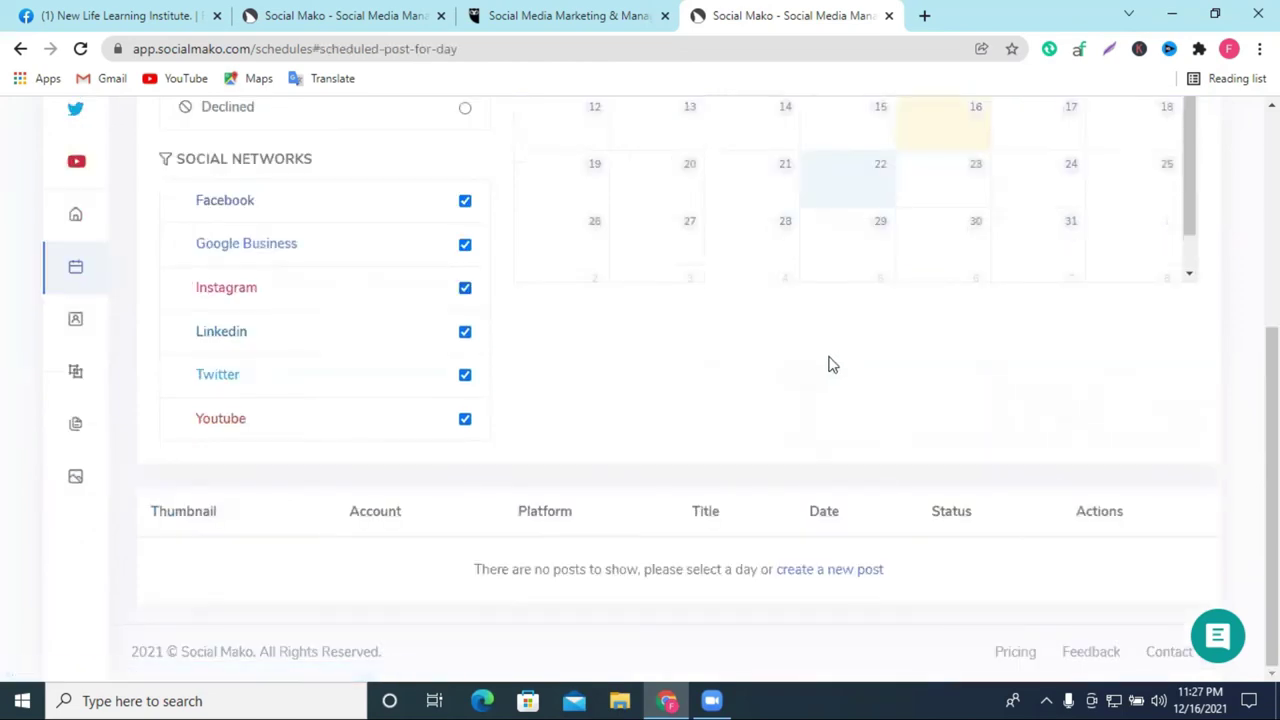
Uncheck Youtube, Twitter, Linkedin, Instagram and Google Business, leaving only Facebook
scroll(830, 380, "up", 3)
scroll(834, 444, "down", 3)
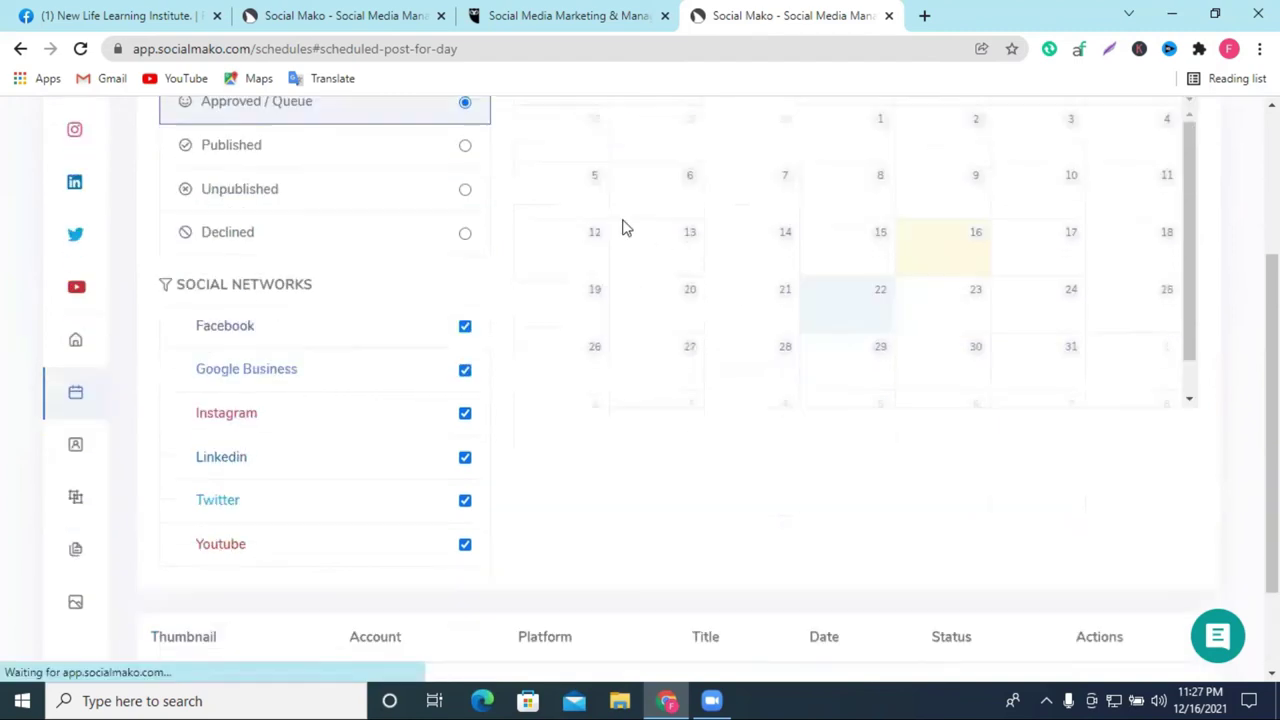
left_click(464, 420)
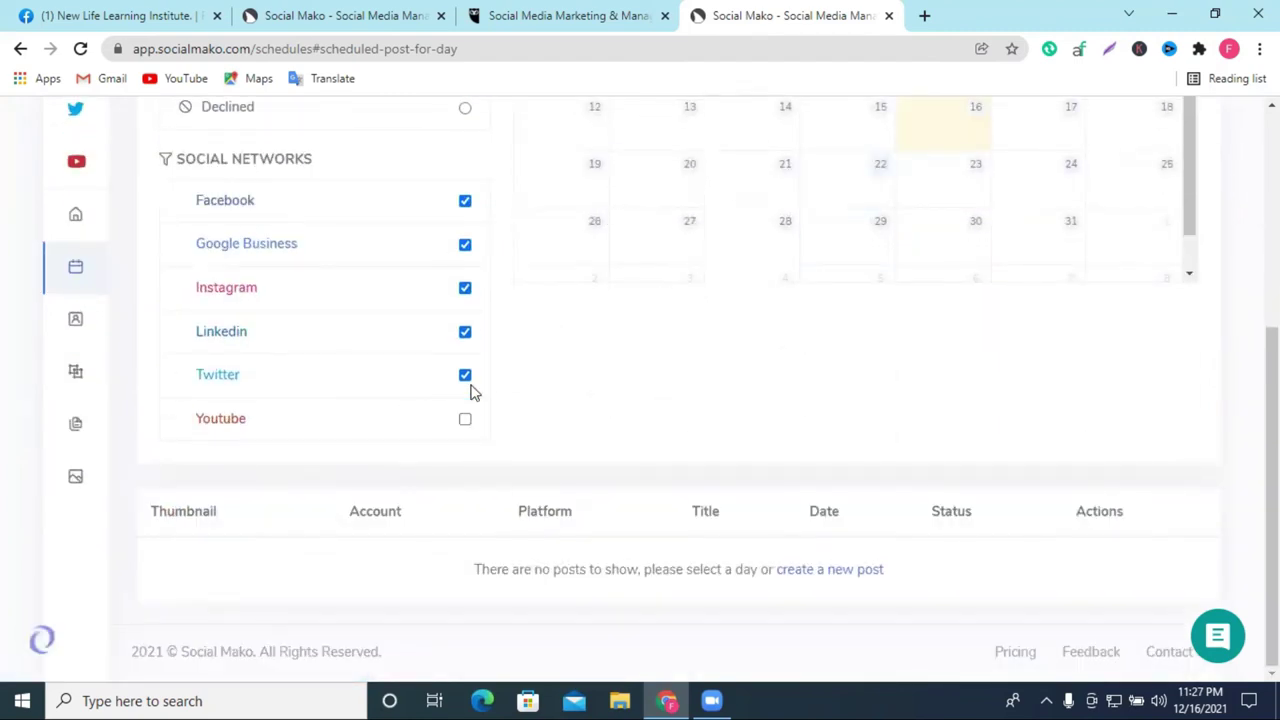
left_click(466, 375)
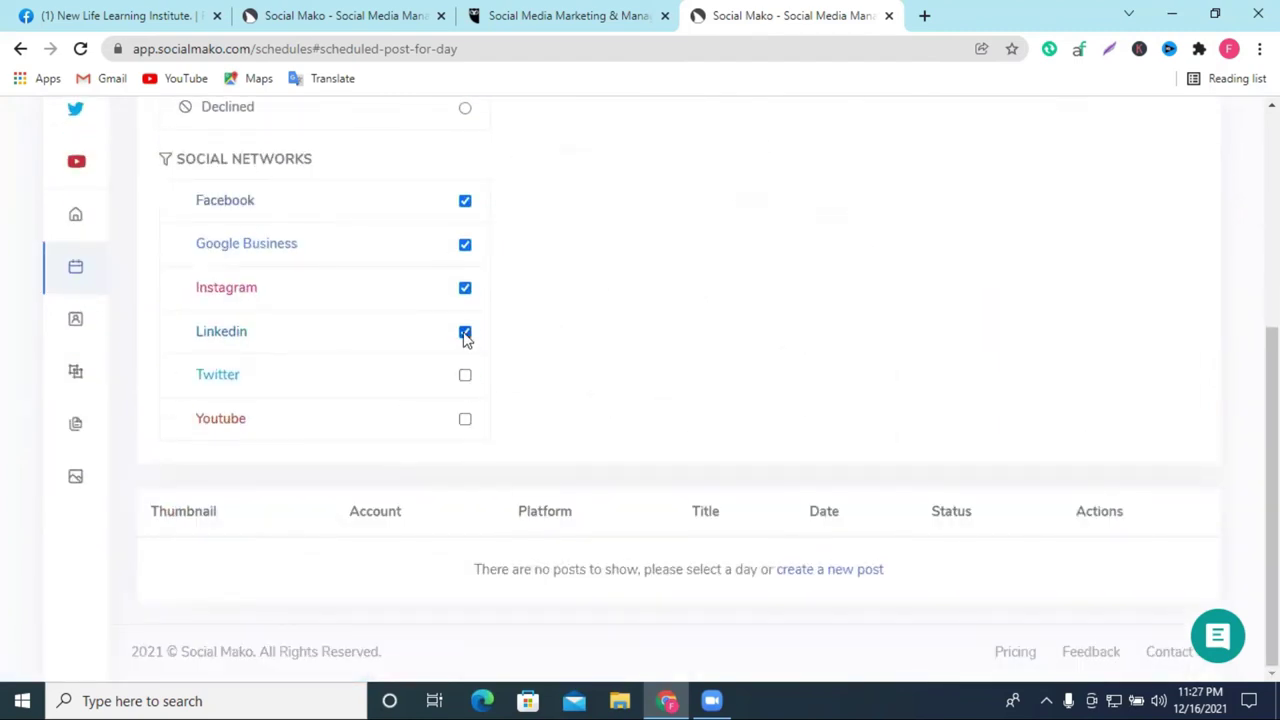
left_click(465, 331)
left_click(465, 288)
left_click(465, 244)
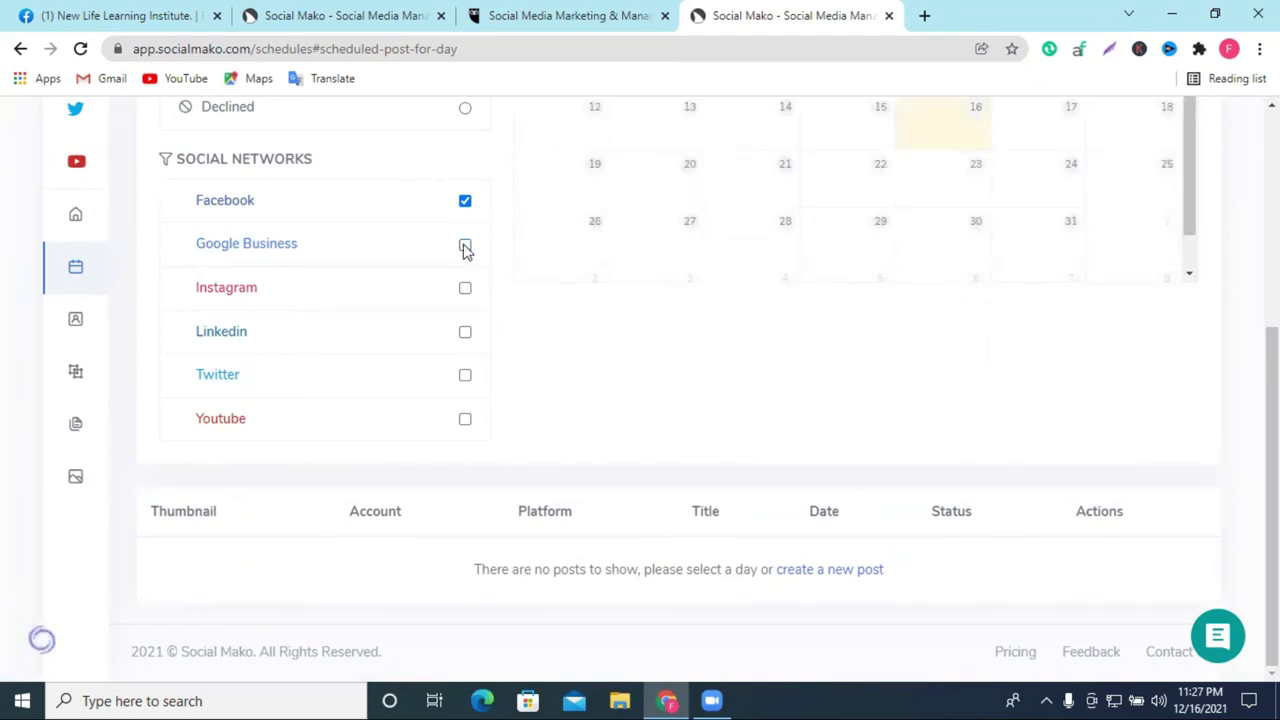
Re-select December 22 in the Facebook-only calendar
scroll(637, 334, "up", 4)
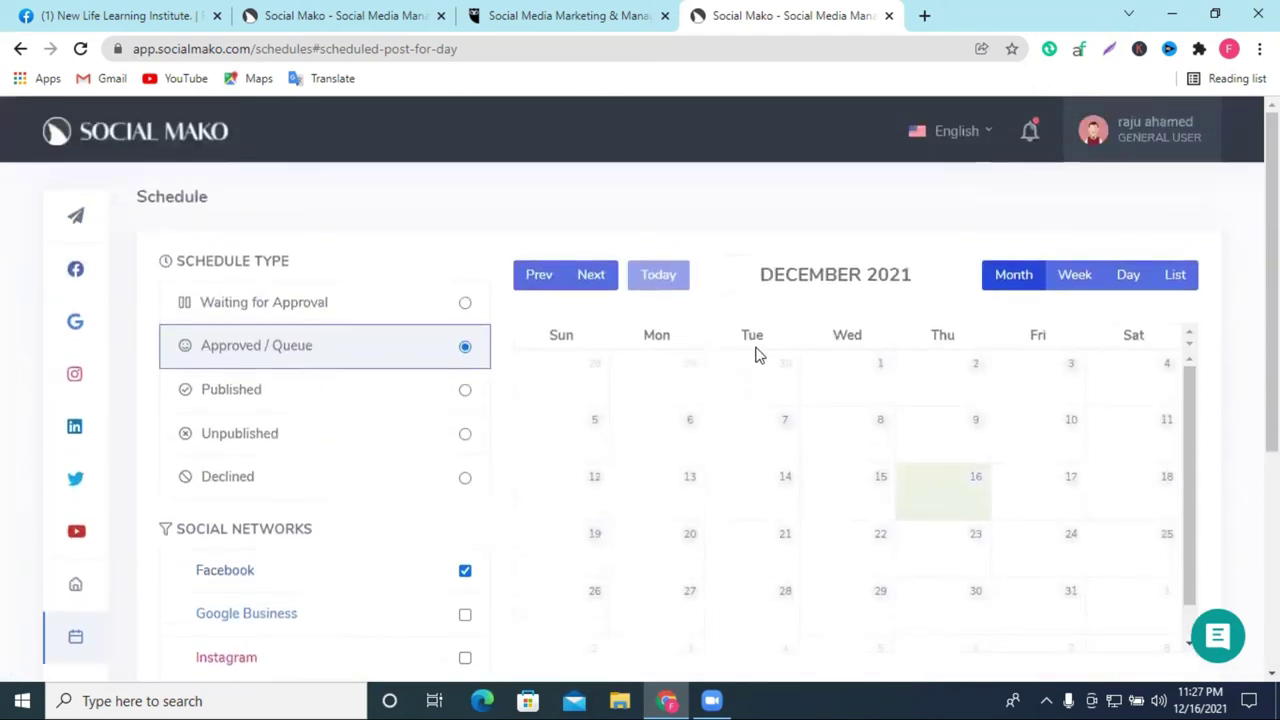
scroll(948, 426, "down", 1)
left_click(858, 446)
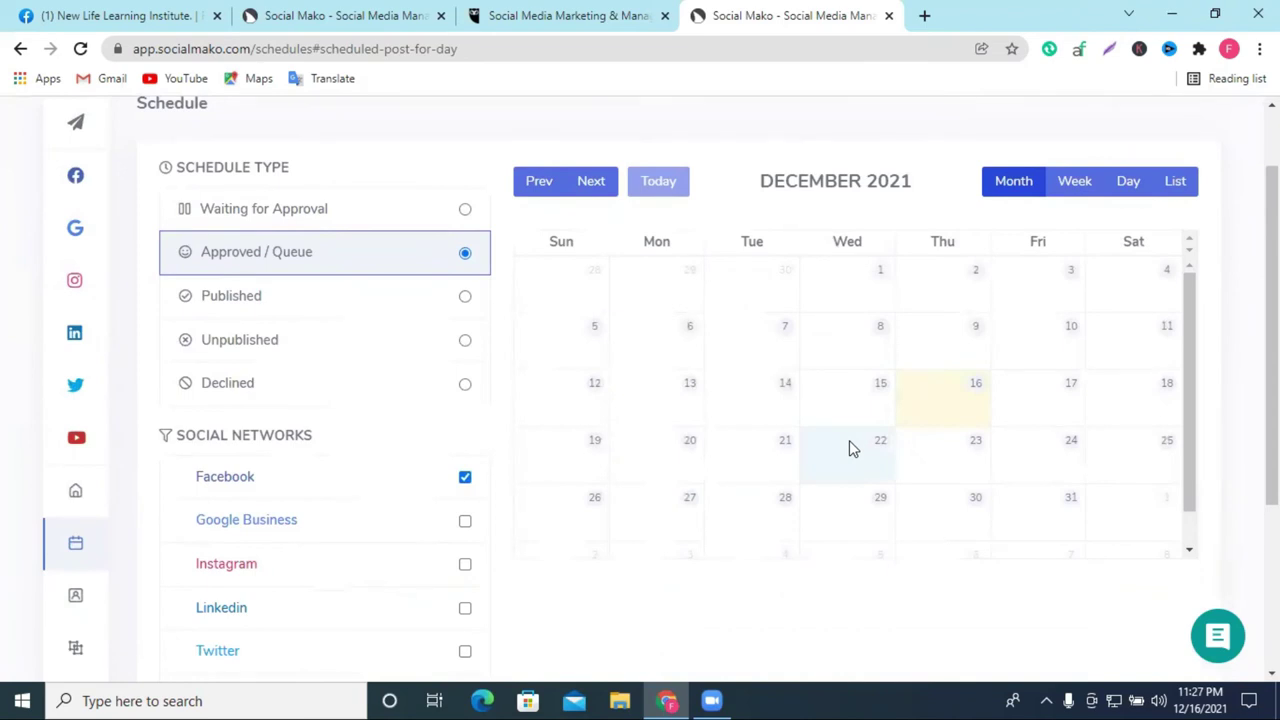
scroll(849, 446, "down", 3)
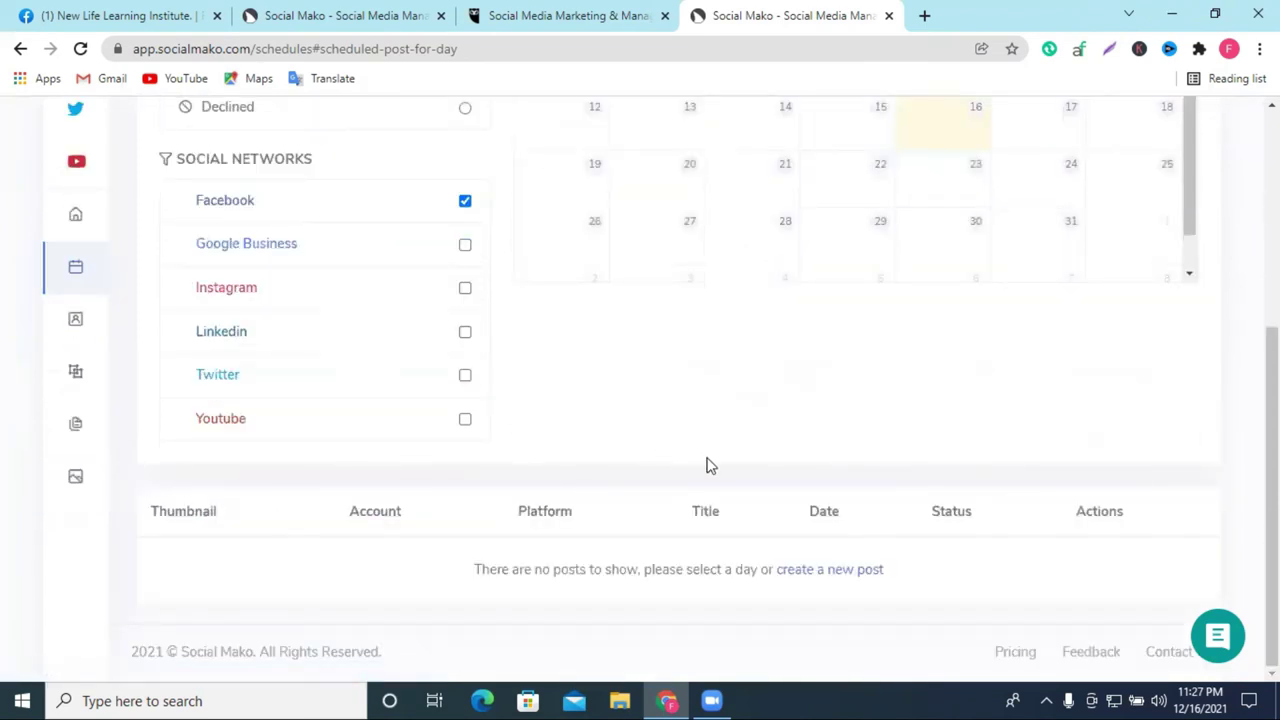
scroll(869, 517, "up", 1)
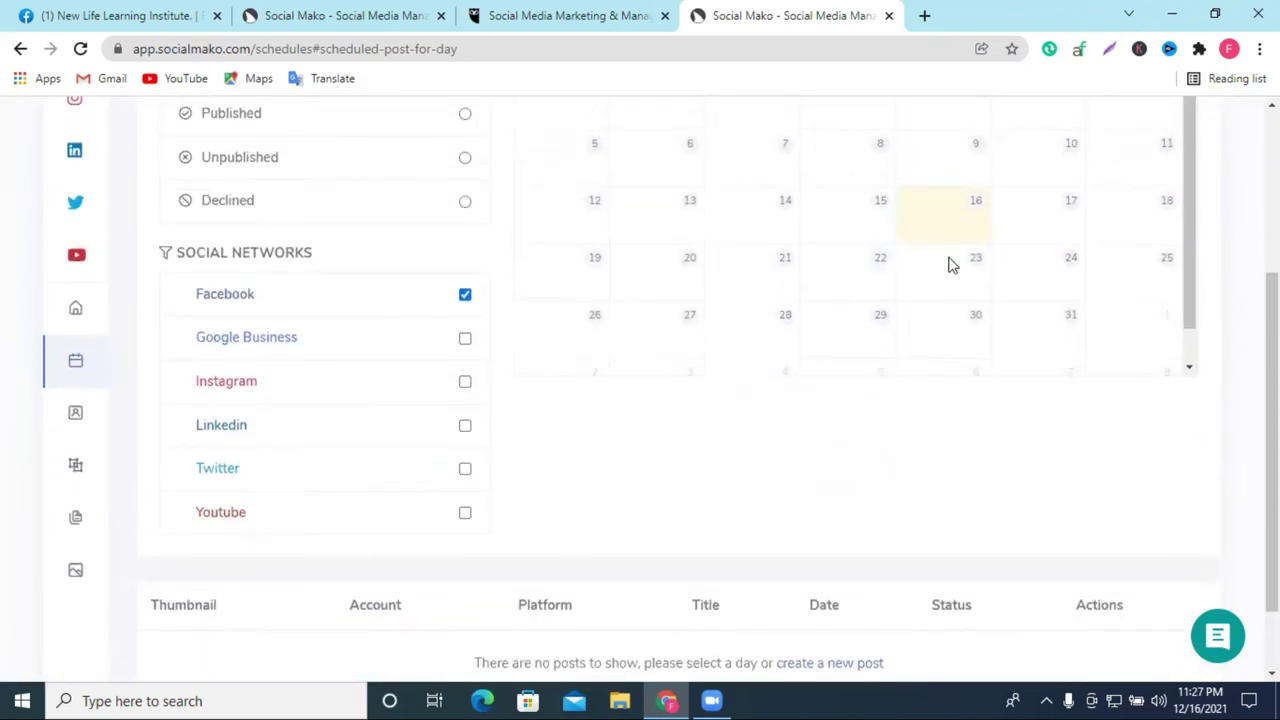
left_click(842, 282)
Try creating a new post, return from the error, and open the user account dropdown
scroll(842, 284, "down", 2)
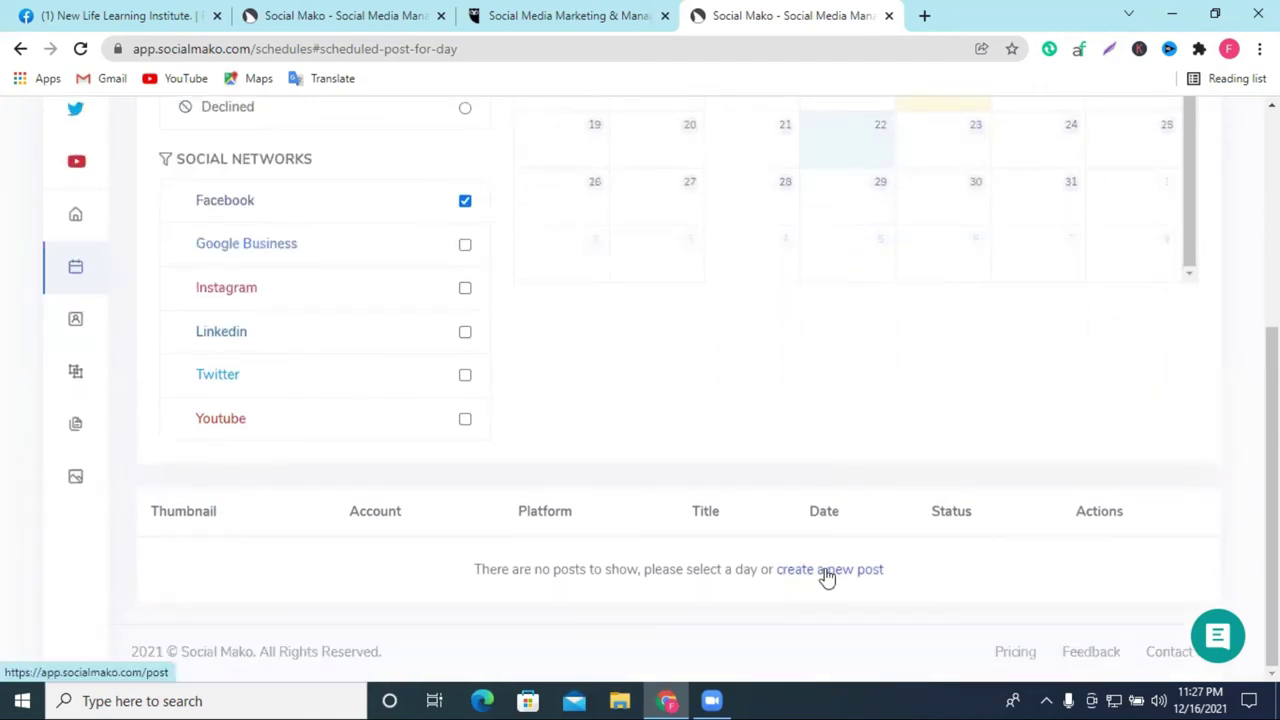
left_click(823, 572)
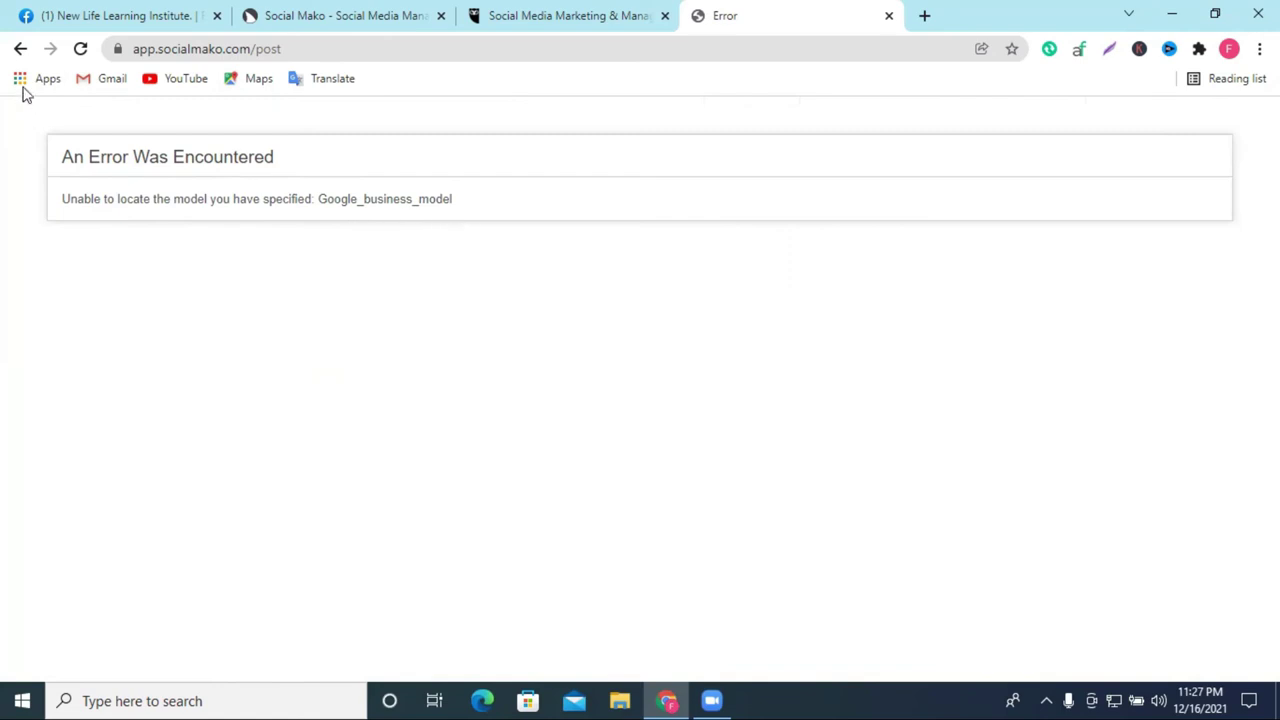
left_click(19, 50)
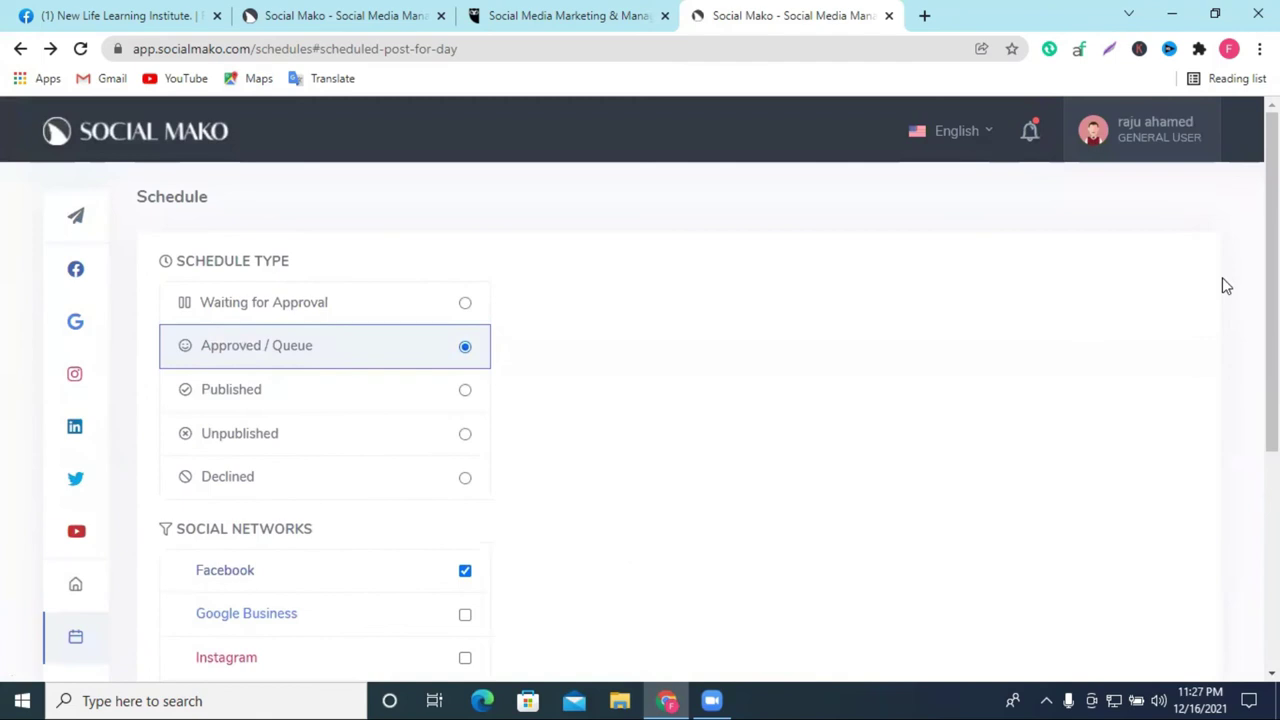
left_click(1150, 140)
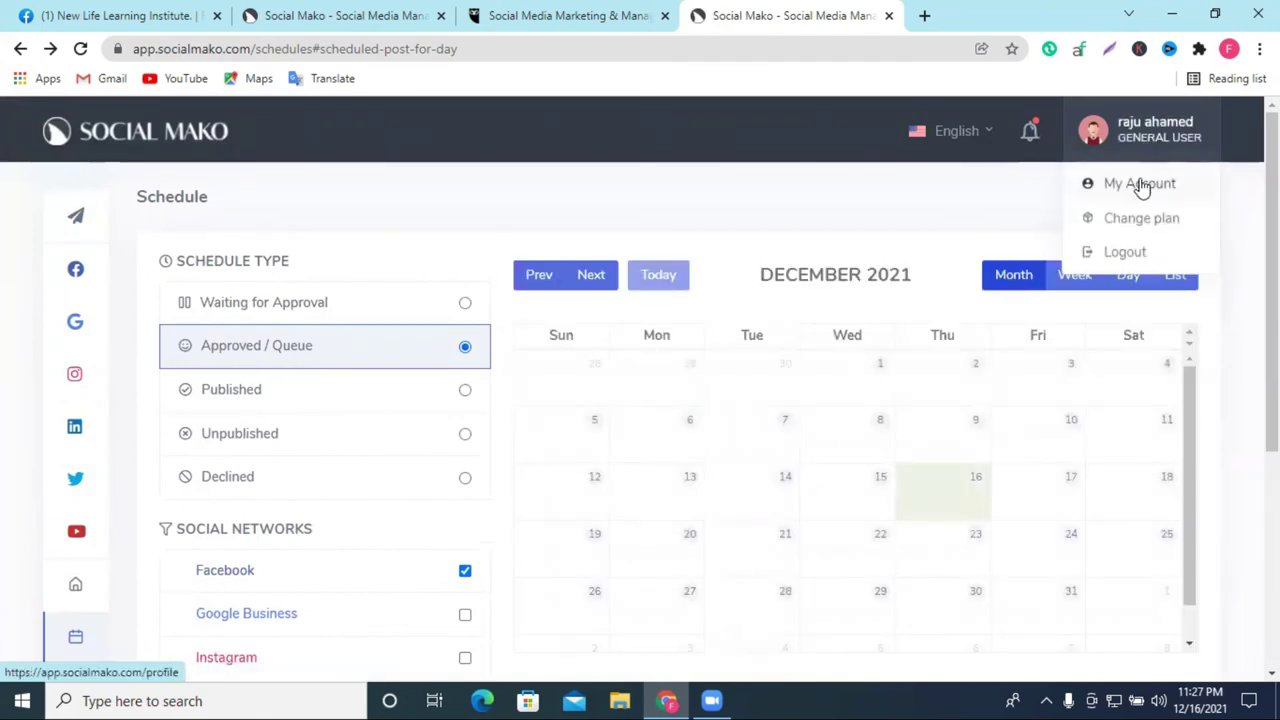
Open My Account to view the name, e-mail and Asia/Dhaka timezone, then go to Dashboard
left_click(1141, 185)
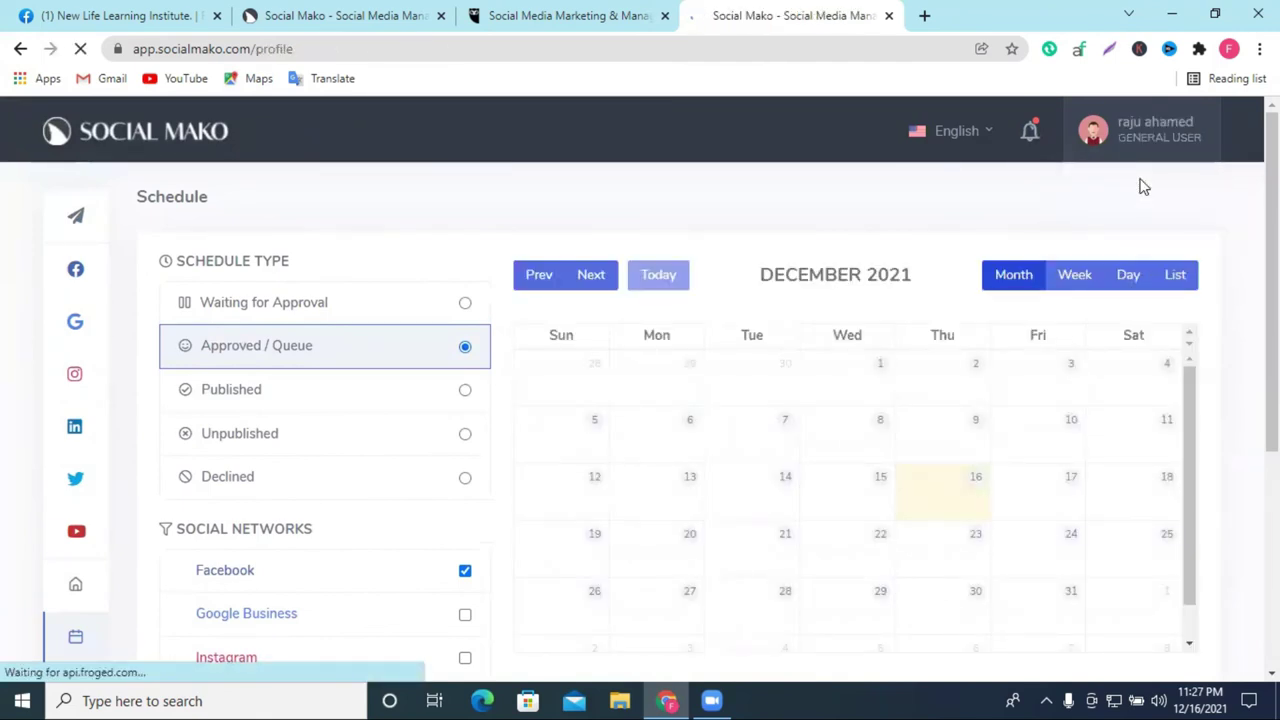
mouse_move(76, 322)
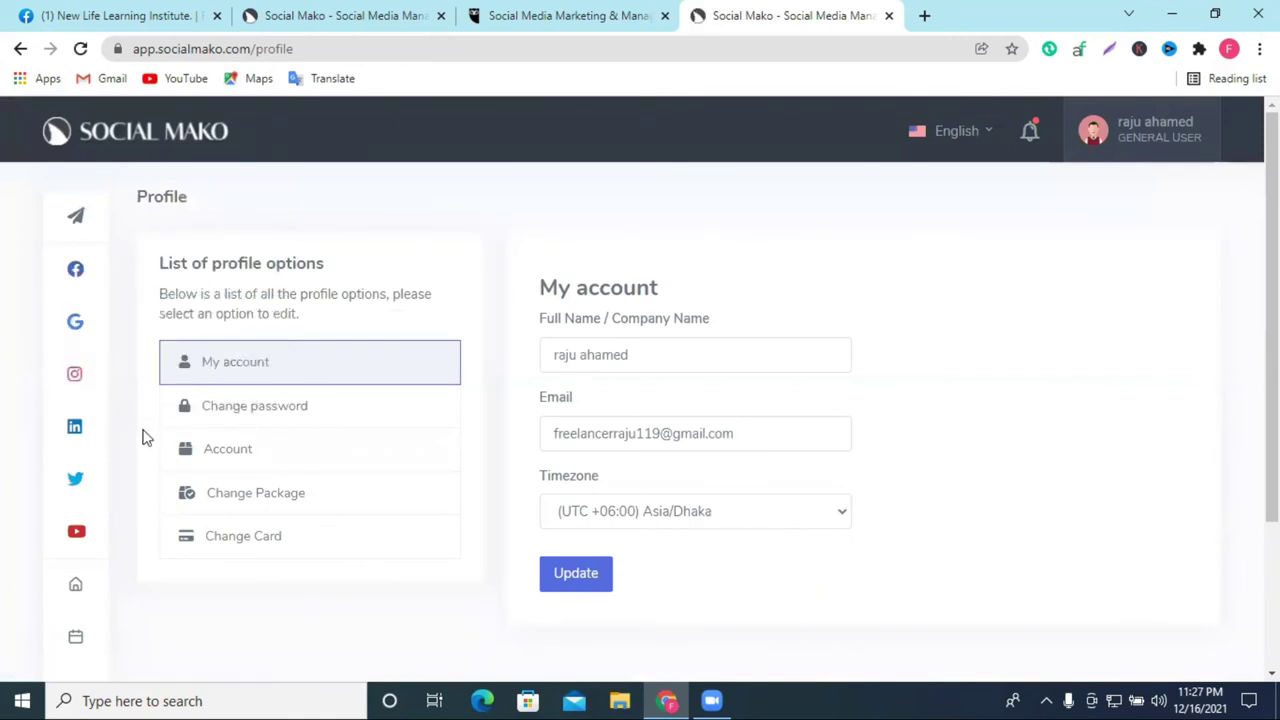
scroll(143, 437, "down", 2)
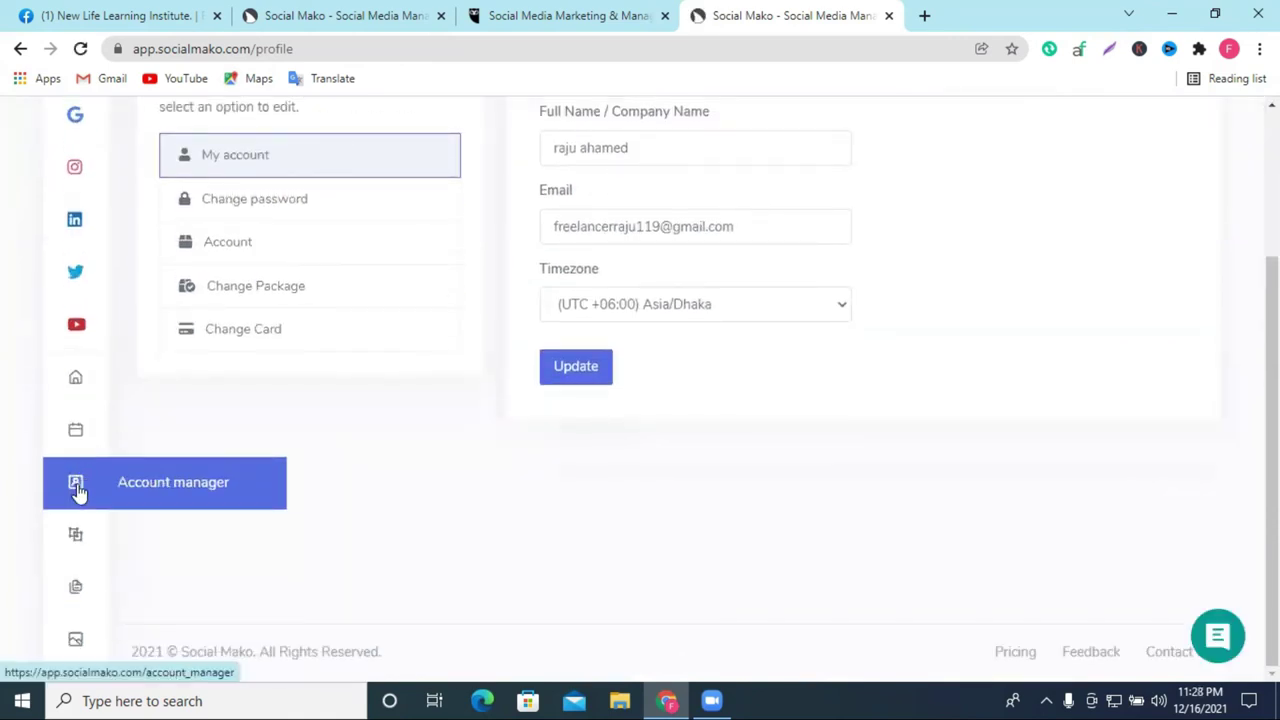
left_click(72, 397)
In Account Manager, try Add Google Business Account twice, backing out of each error
left_click(72, 473)
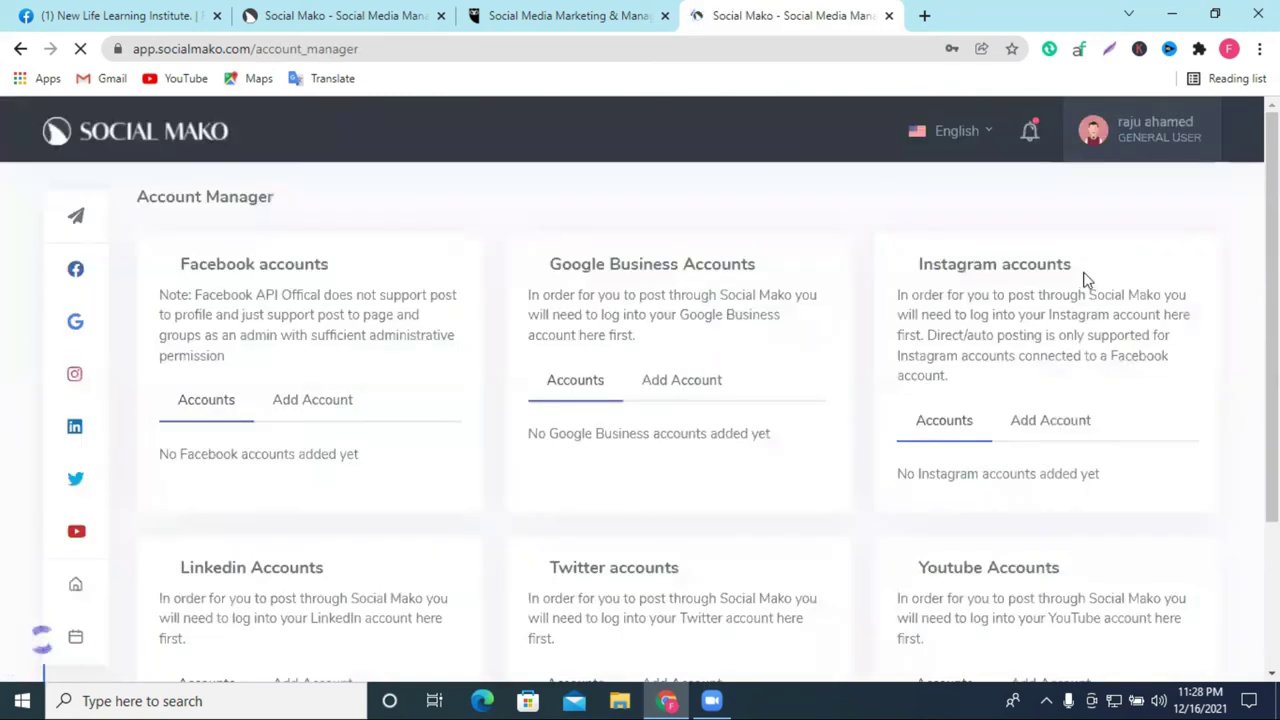
scroll(1080, 280, "down", 2)
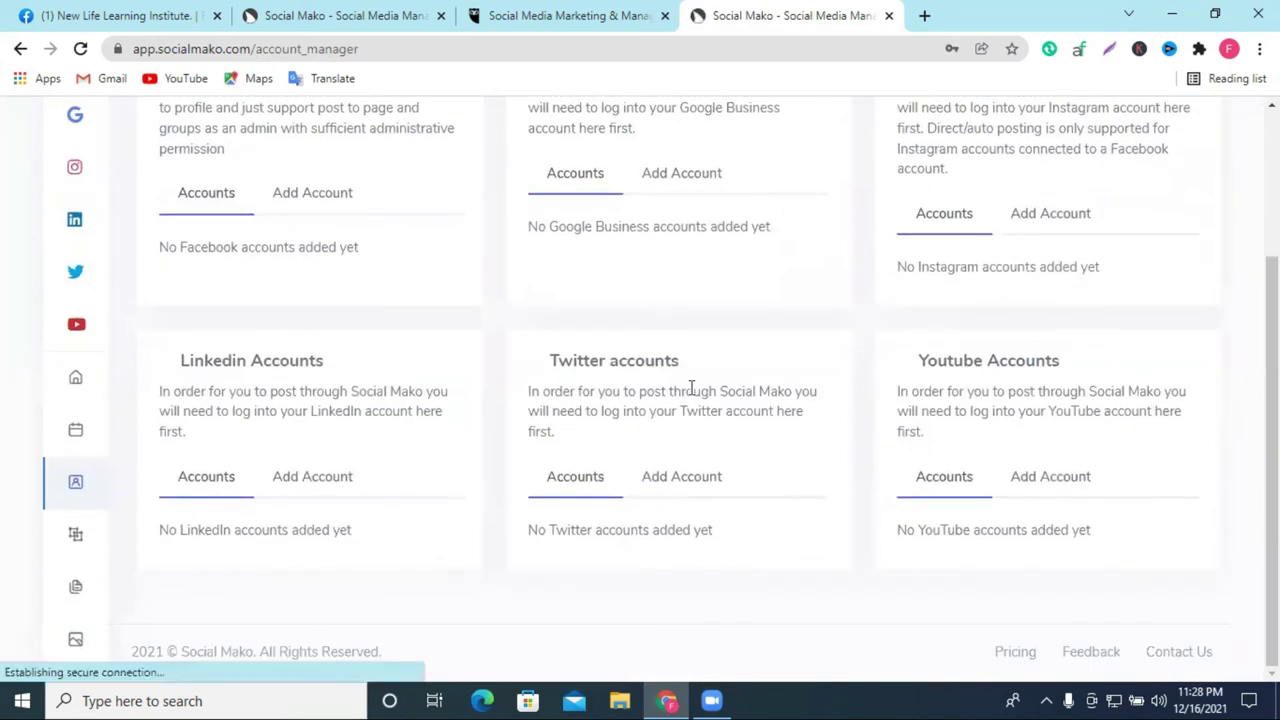
left_click(678, 385)
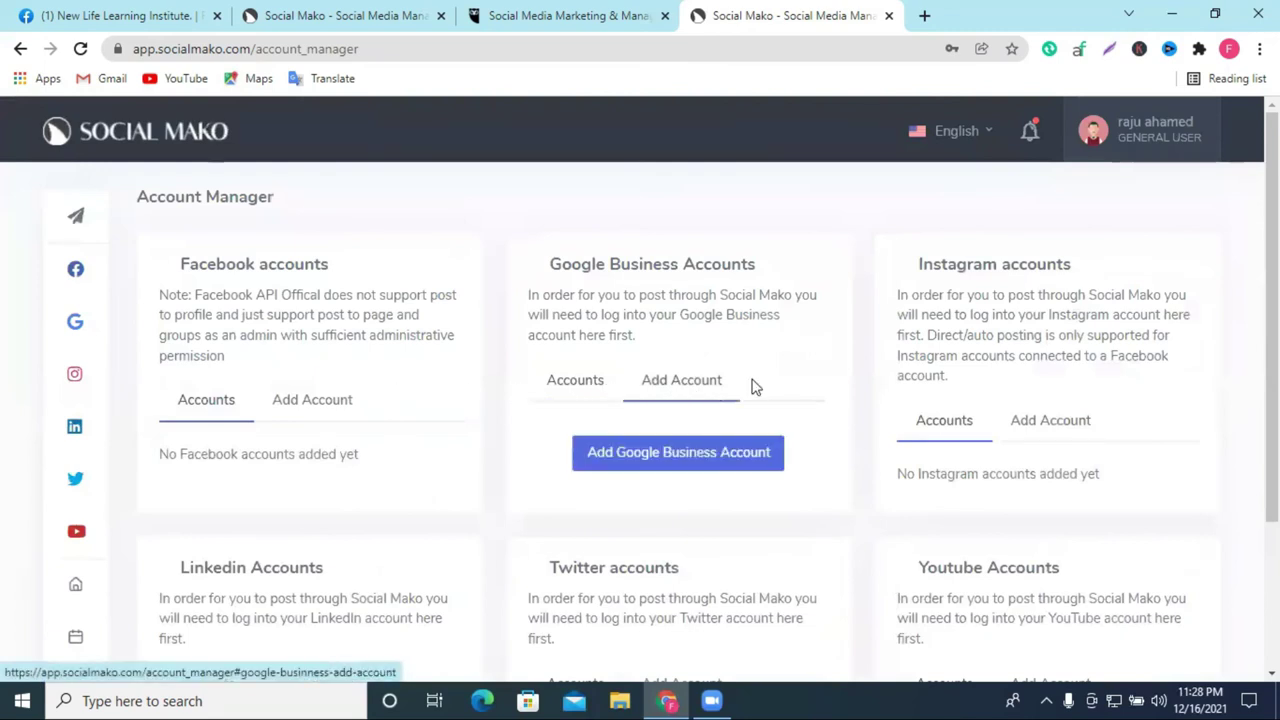
left_click(690, 455)
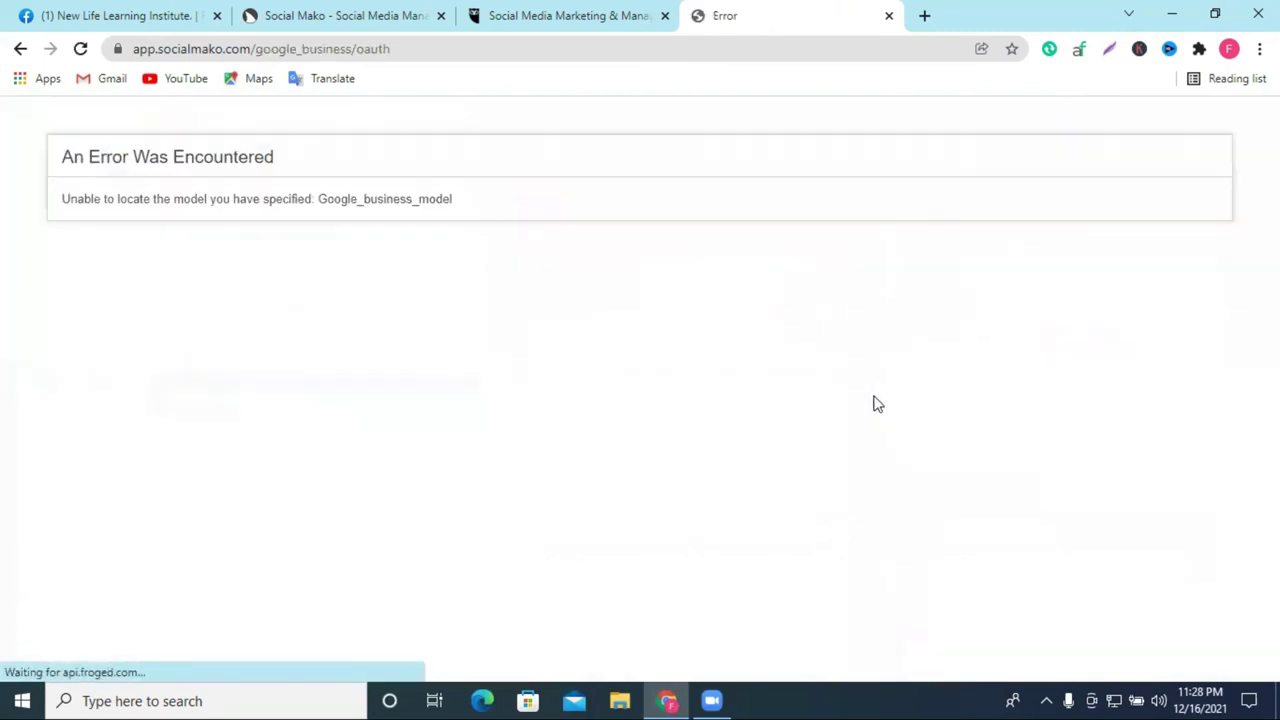
left_click(16, 48)
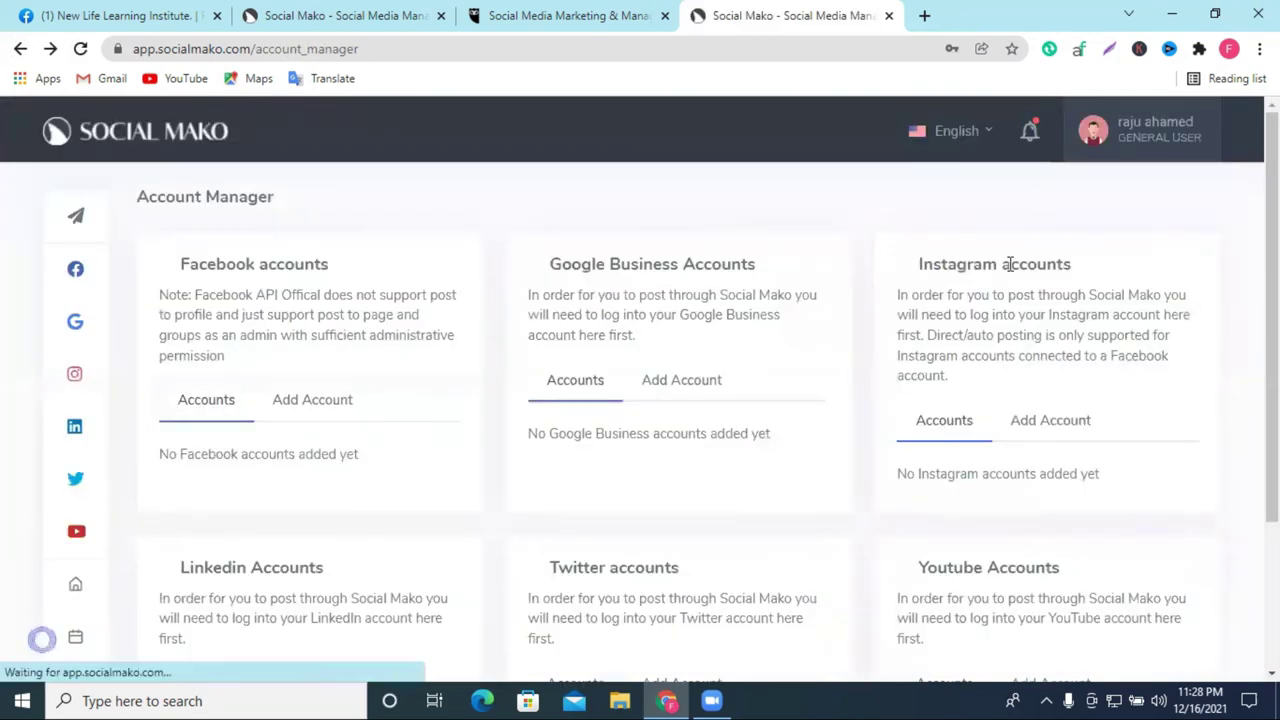
left_click(676, 382)
left_click(678, 465)
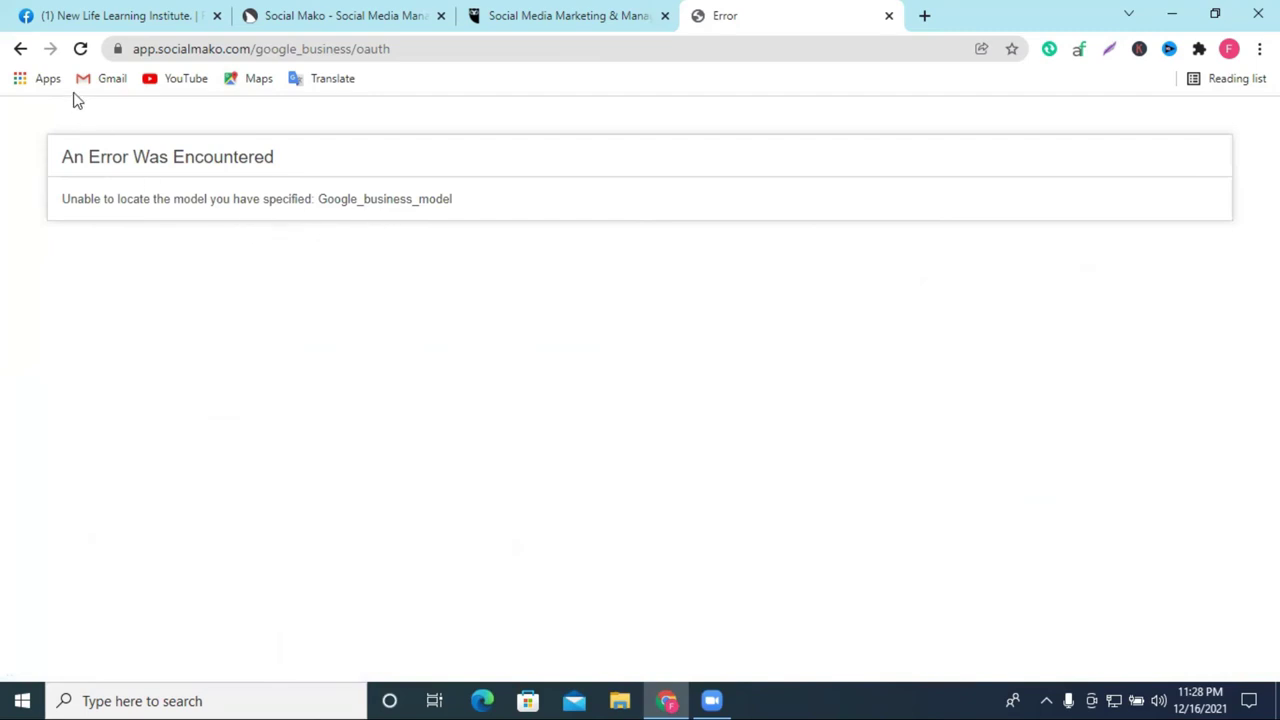
left_click(21, 49)
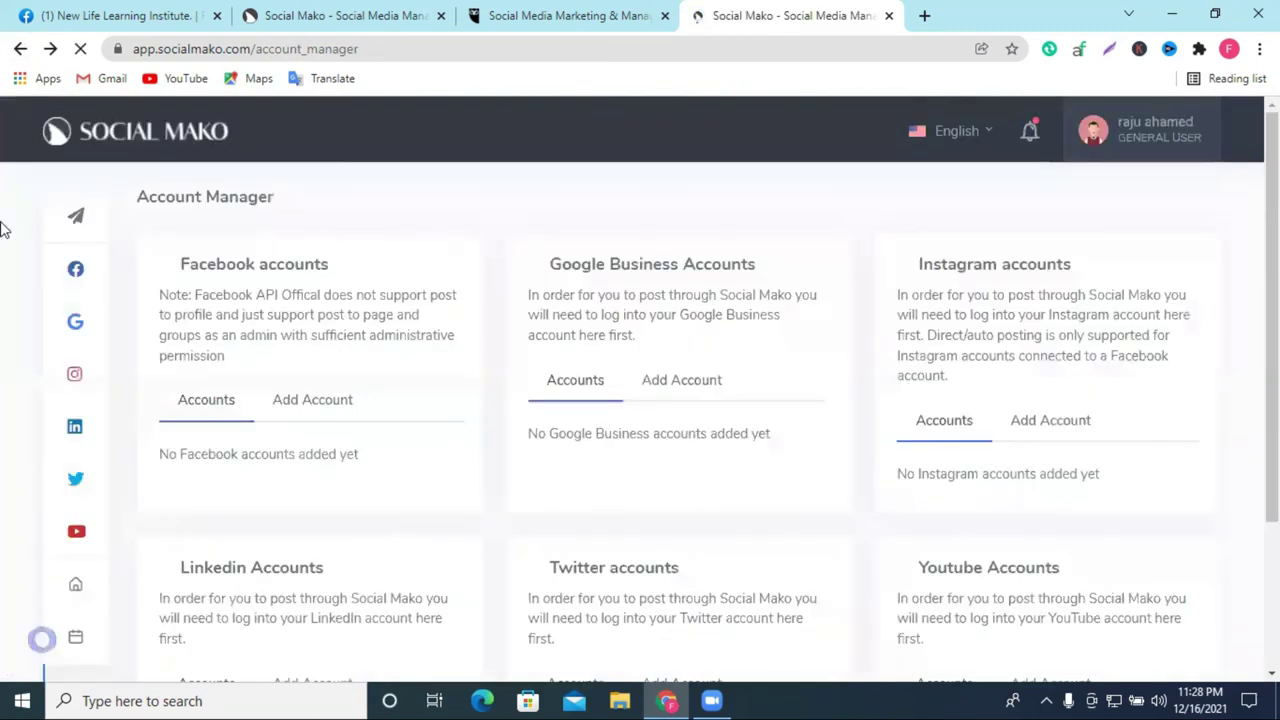
View and dismiss the Latest changes announcements, then go to the Schedules page
left_click(1030, 132)
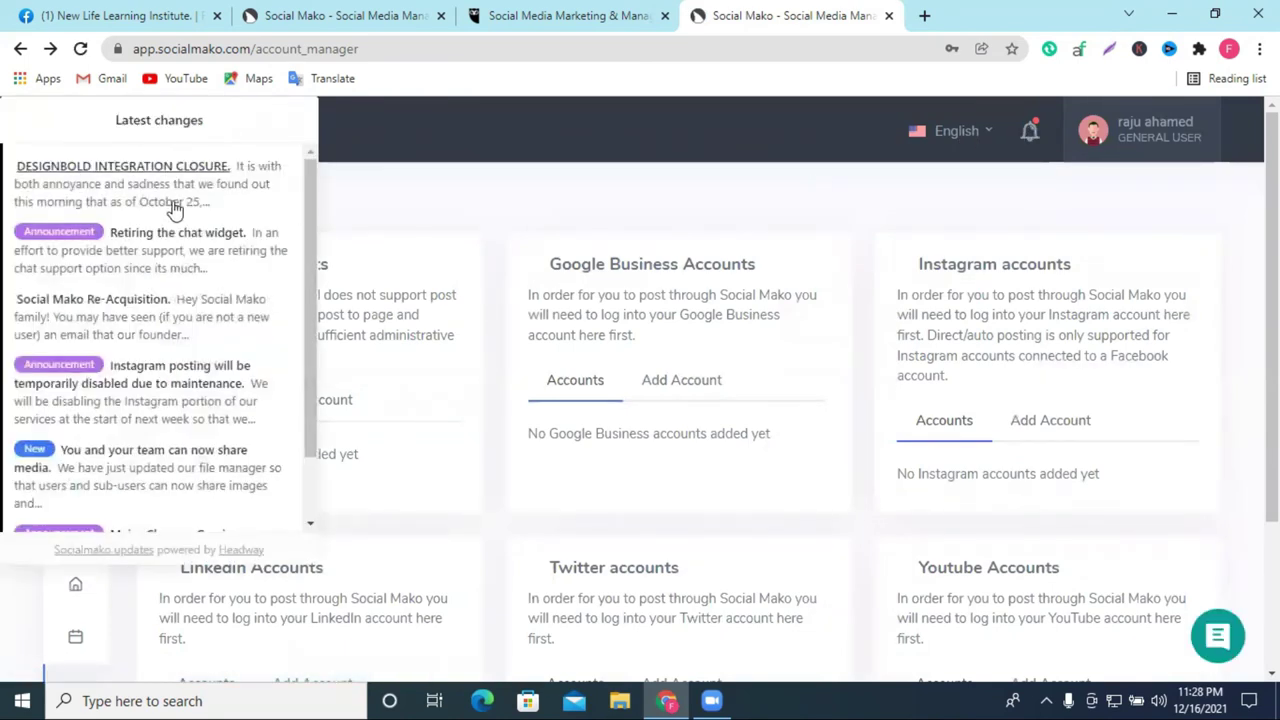
left_click(506, 133)
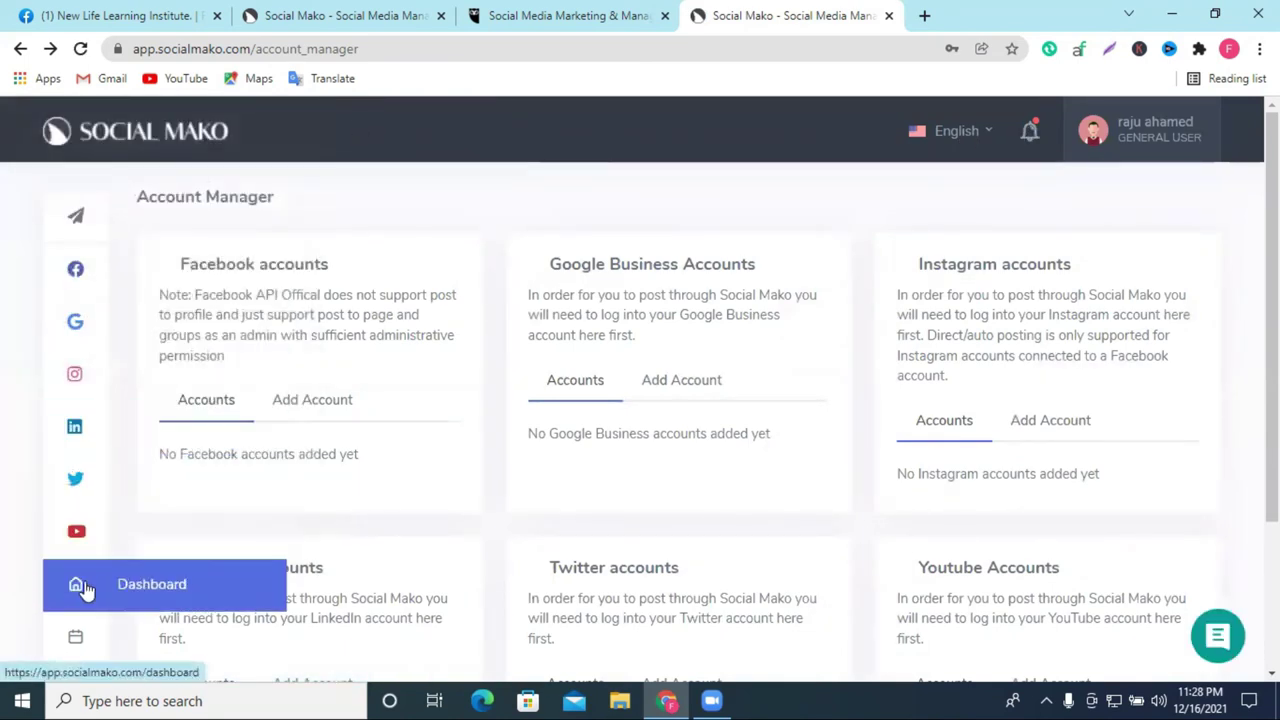
left_click(78, 634)
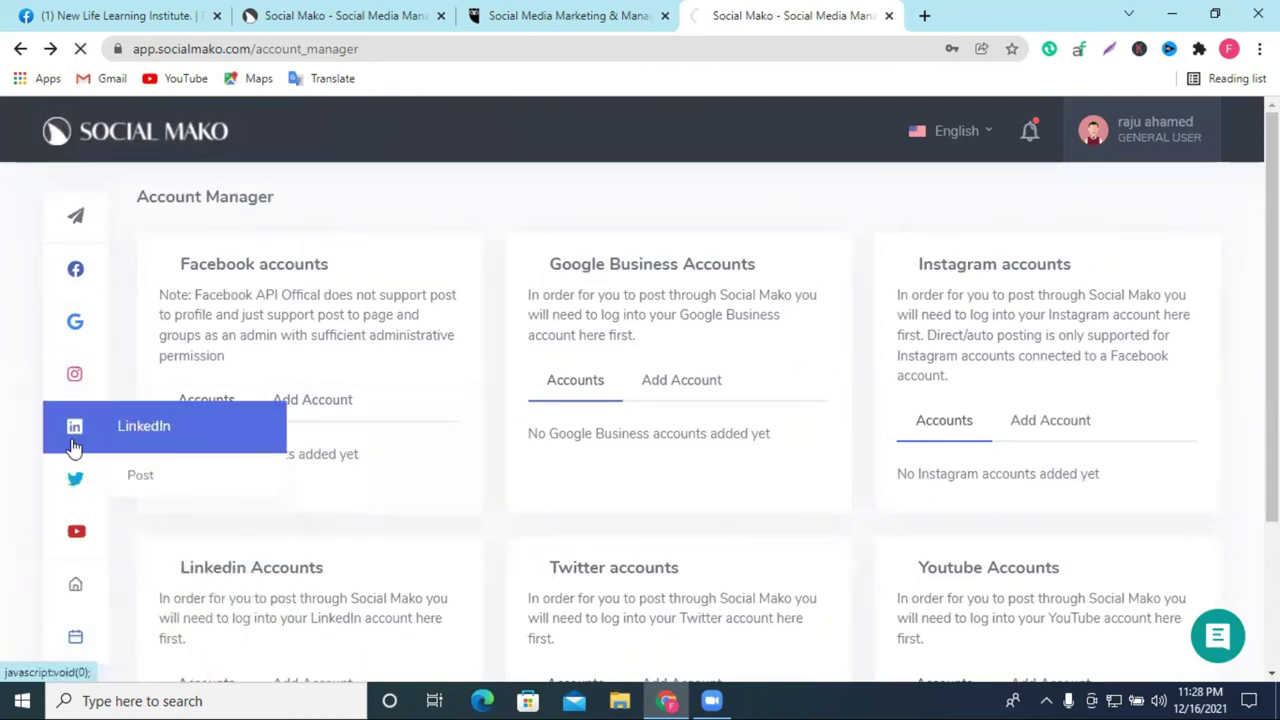
scroll(100, 420, "down", 2)
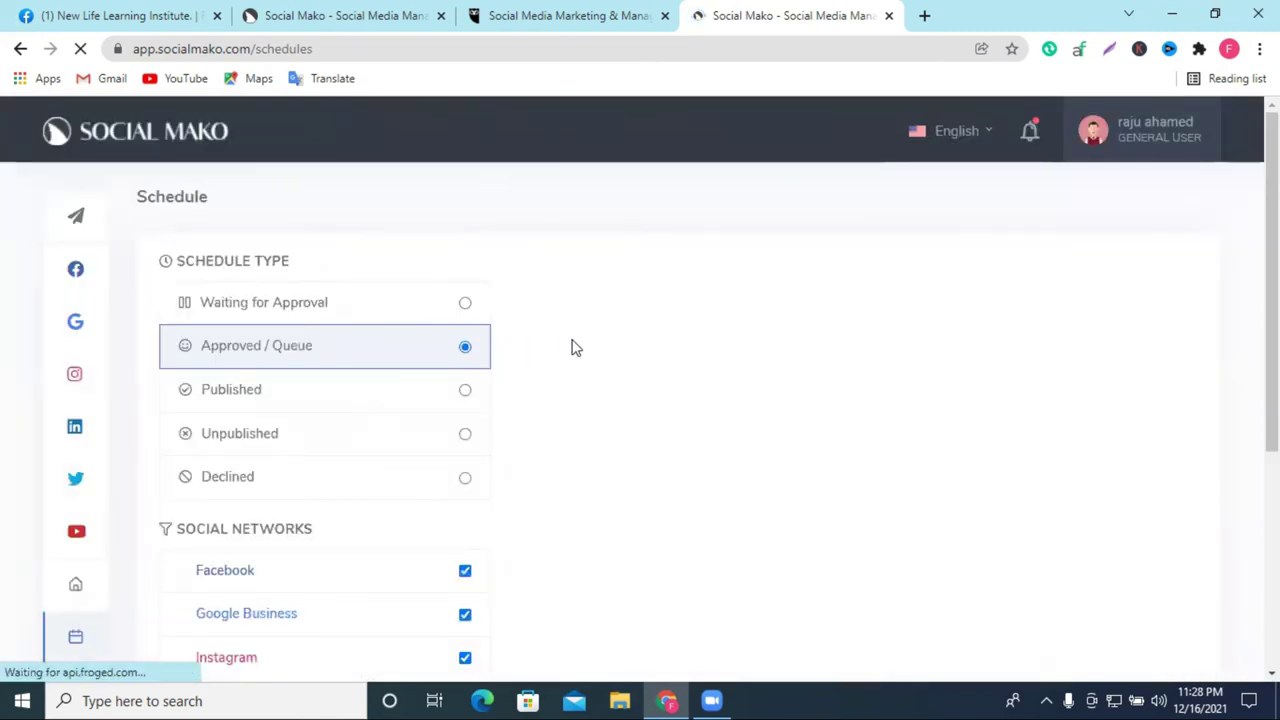
Uncheck Facebook, select day 23, and try creating a new post, returning from the error
scroll(570, 350, "down", 2)
left_click(274, 384)
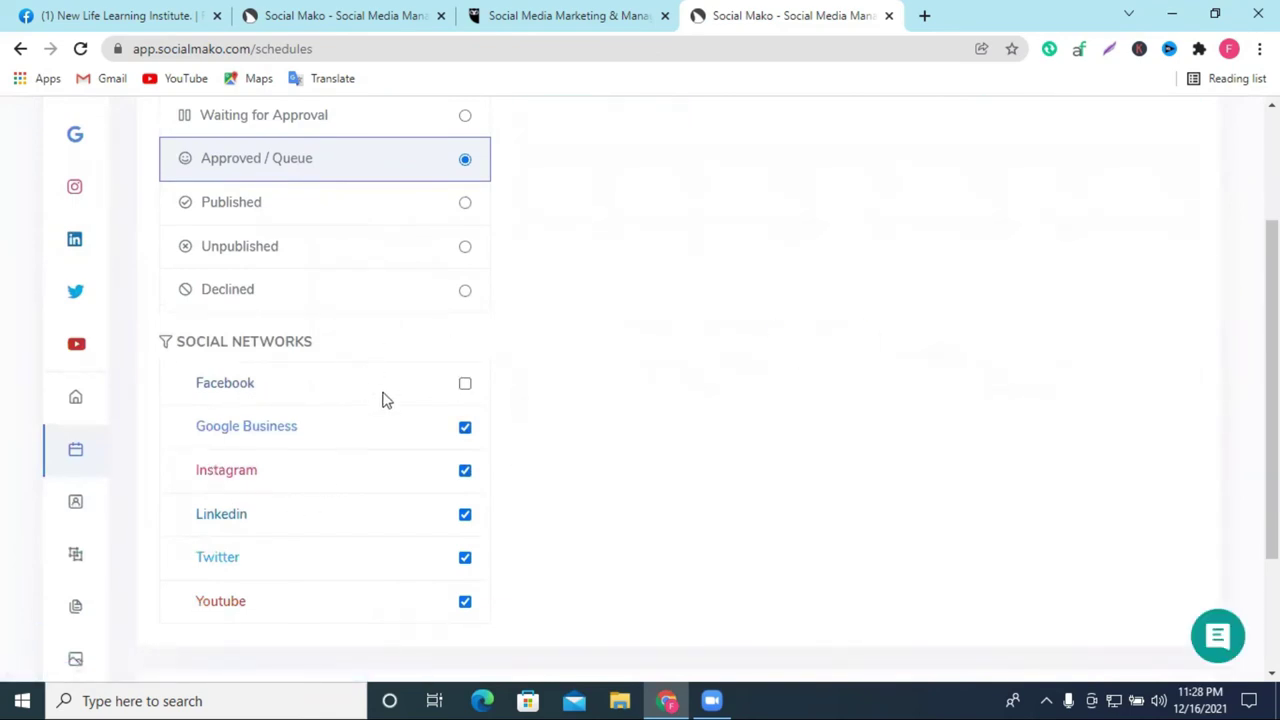
scroll(383, 400, "down", 2)
scroll(626, 424, "up", 3)
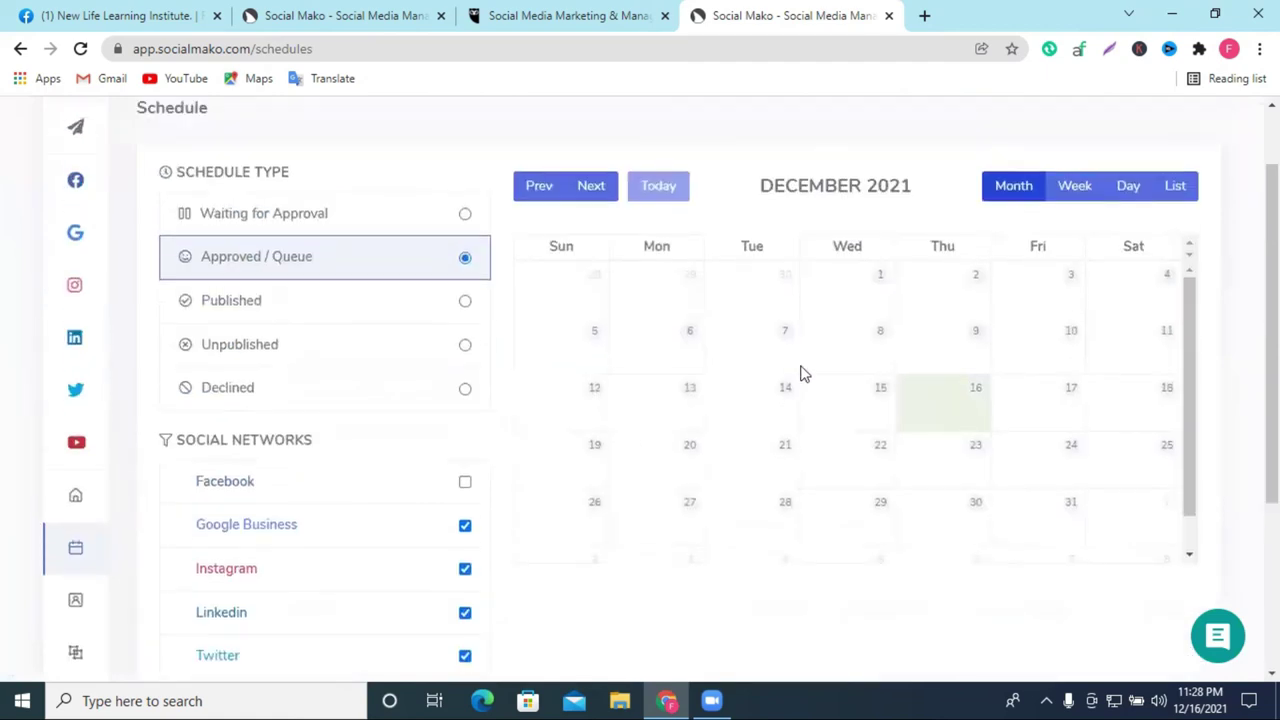
left_click(935, 477)
left_click(848, 576)
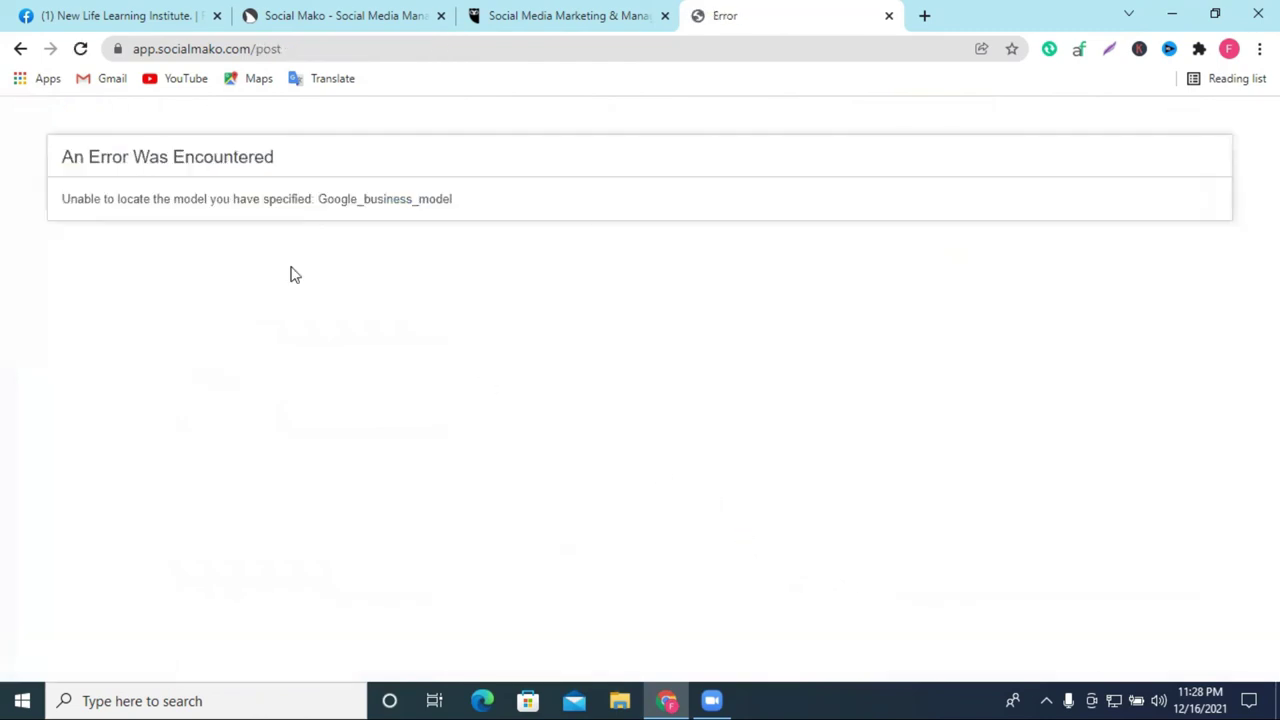
left_click(15, 56)
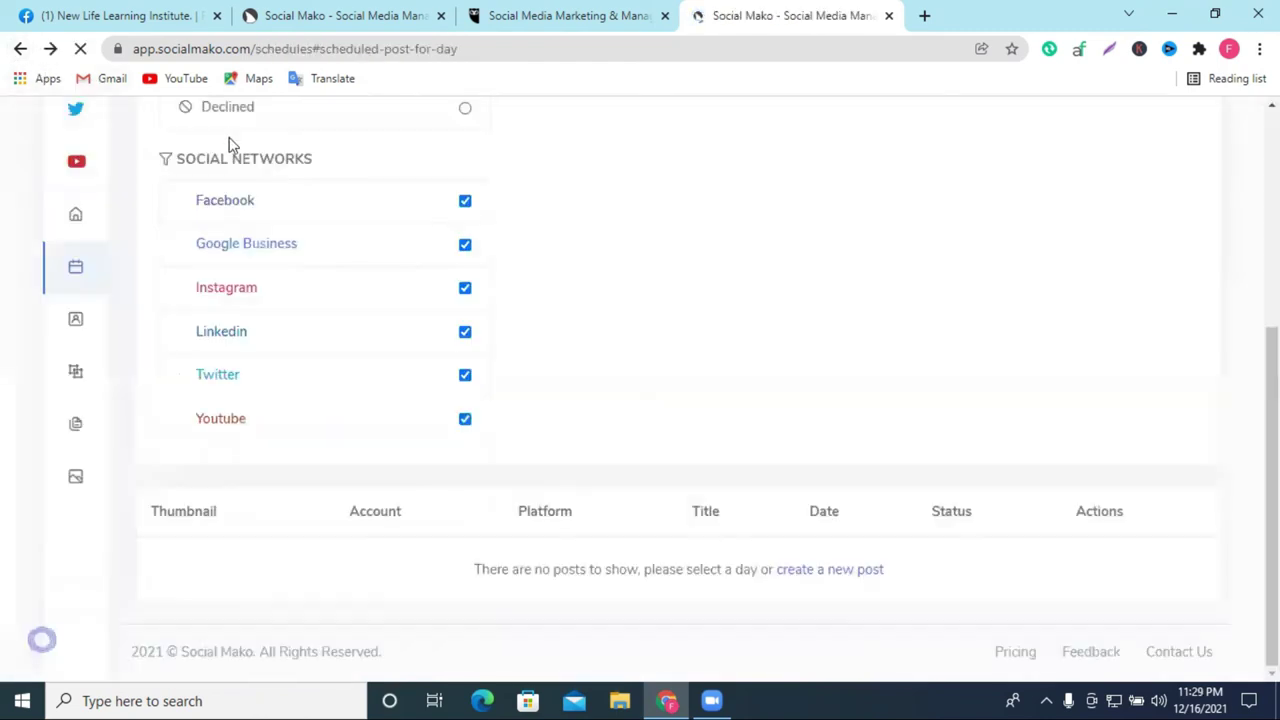
Set the Social Networks filter to Facebook only, removing YouTube, Twitter, Google Business and LinkedIn
left_click(464, 419)
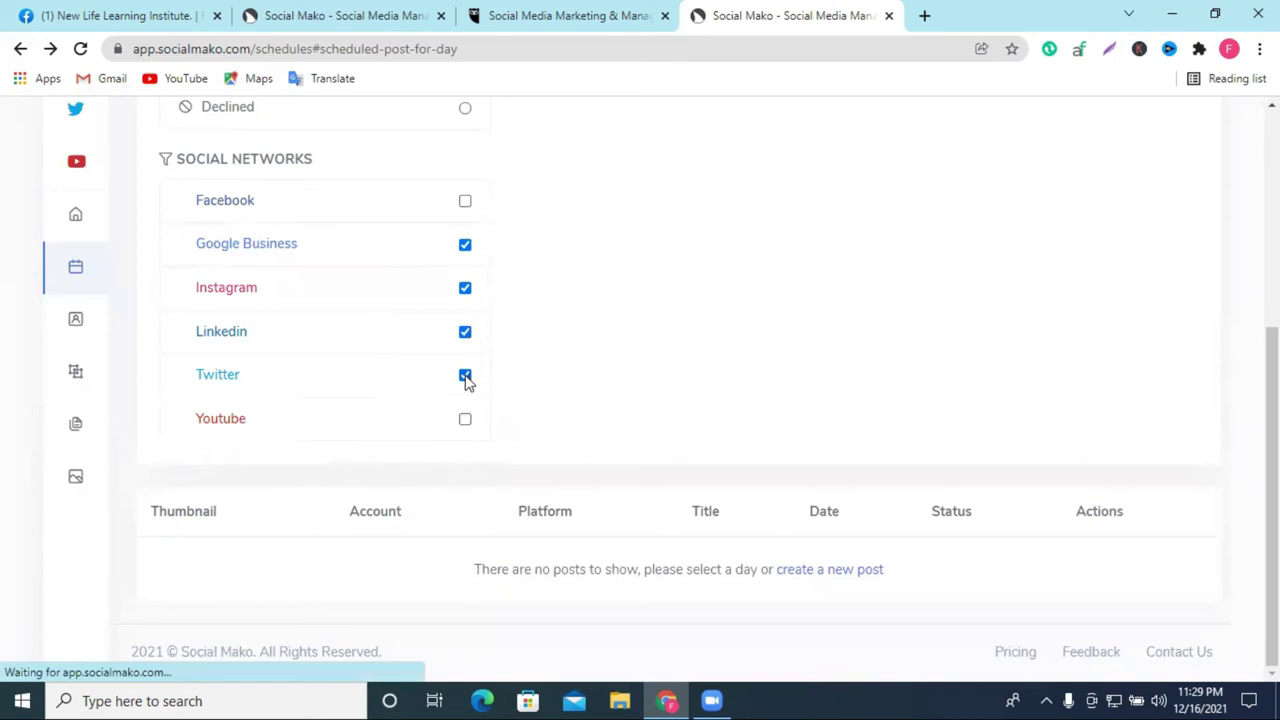
left_click(465, 375)
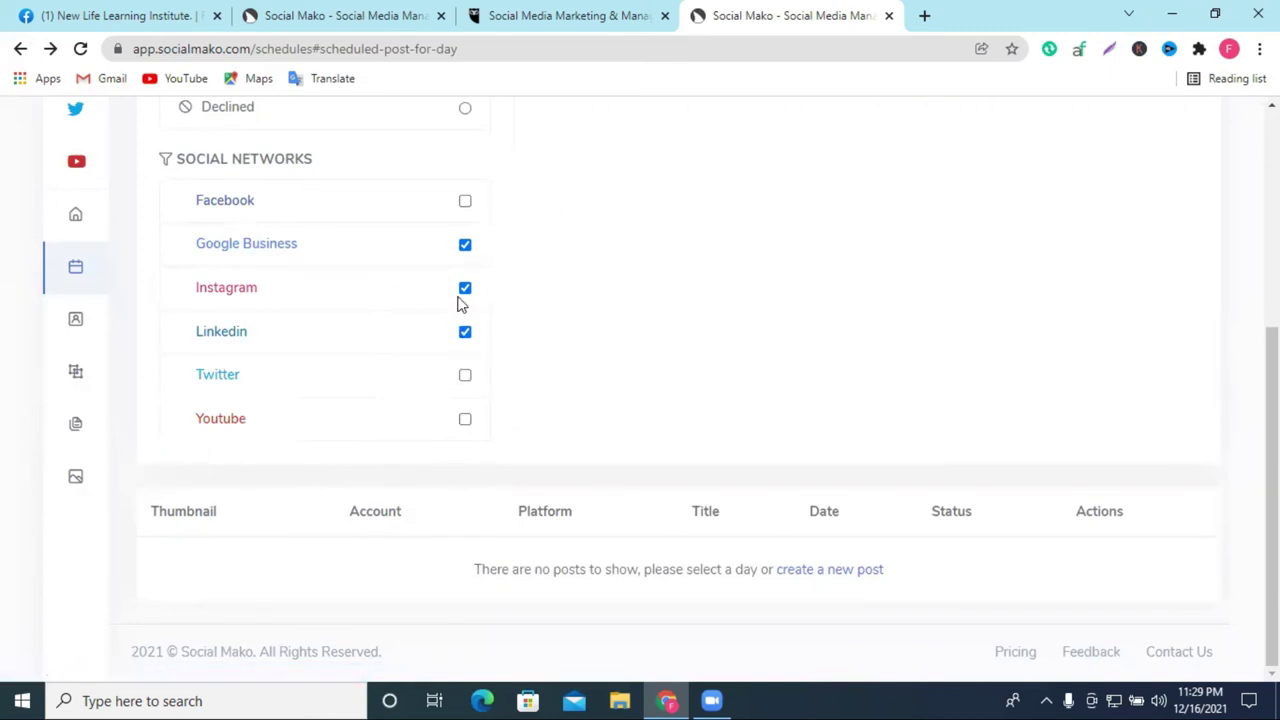
left_click(465, 201)
left_click(465, 245)
left_click(465, 332)
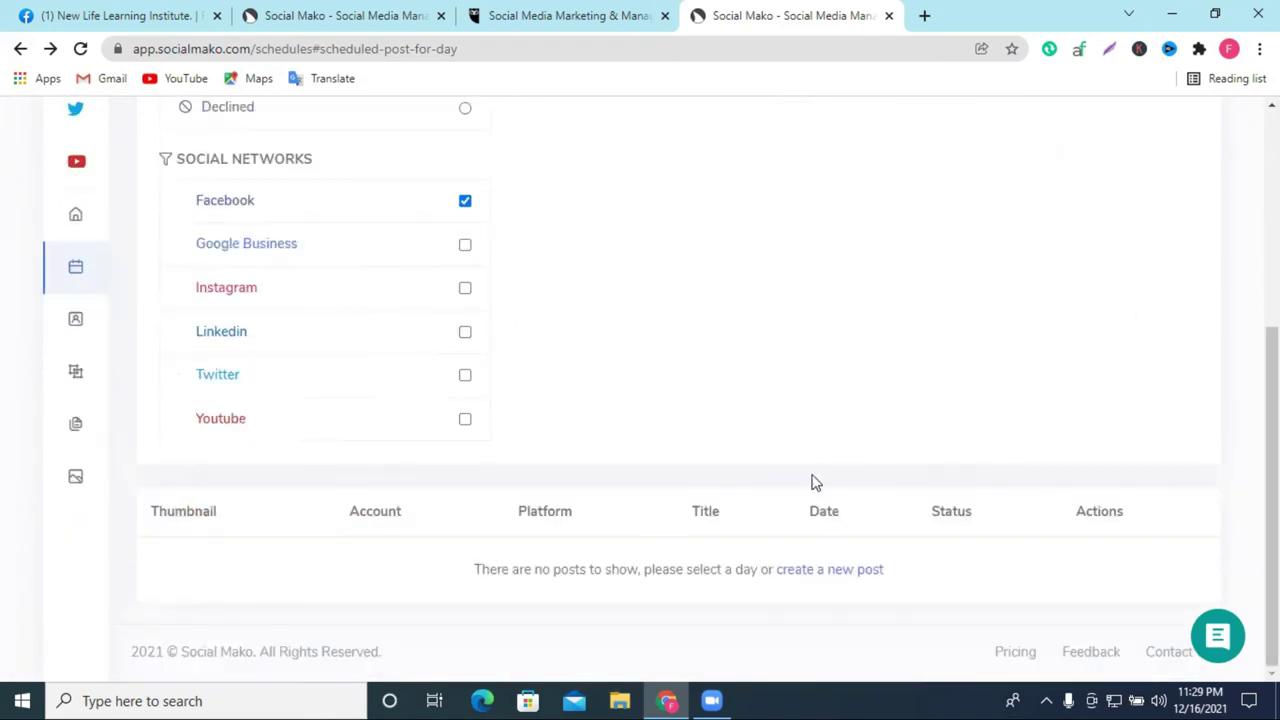
scroll(840, 450, "up", 3)
scroll(883, 432, "down", 4)
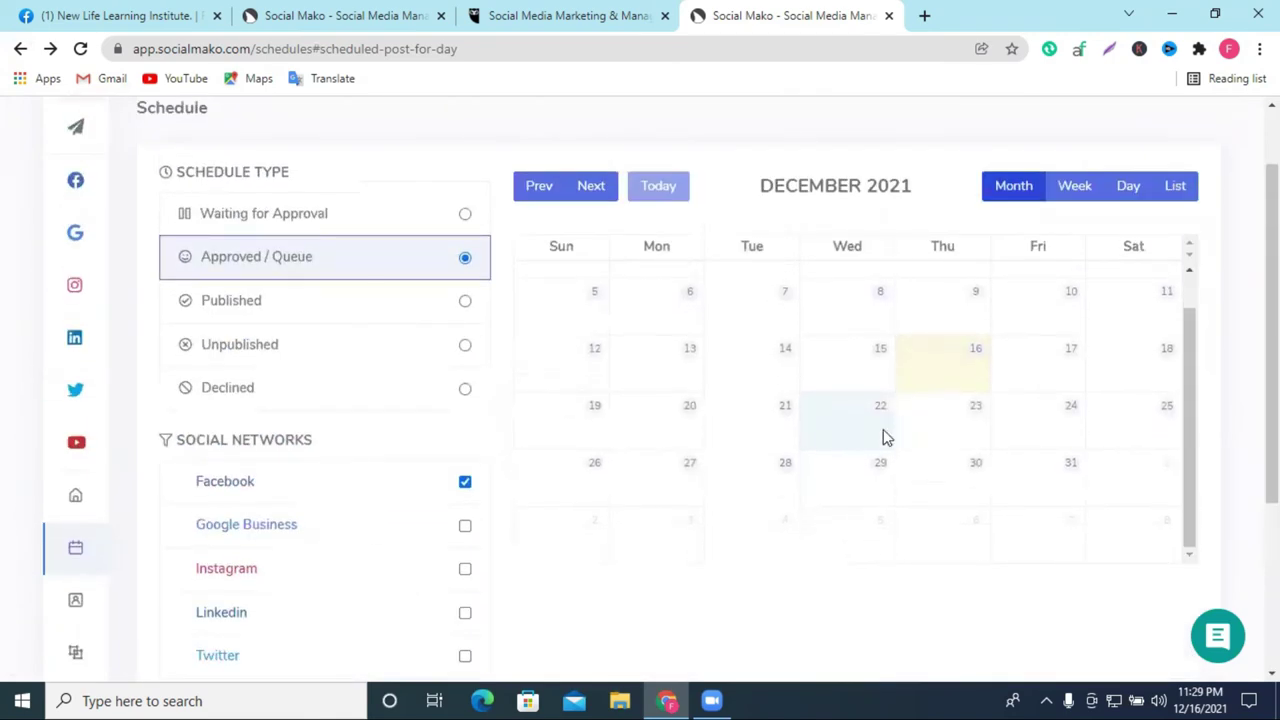
Retry creating a new post, back out of the error, and go to Group Manager
left_click(806, 571)
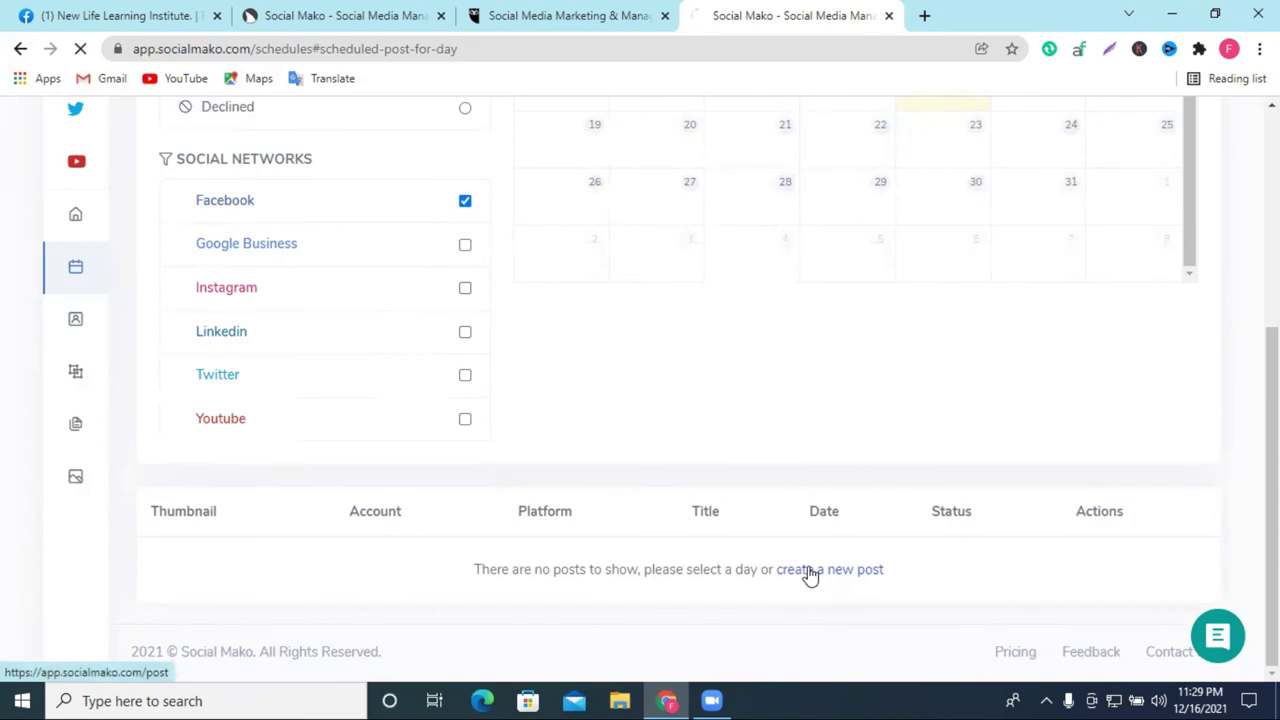
left_click(12, 44)
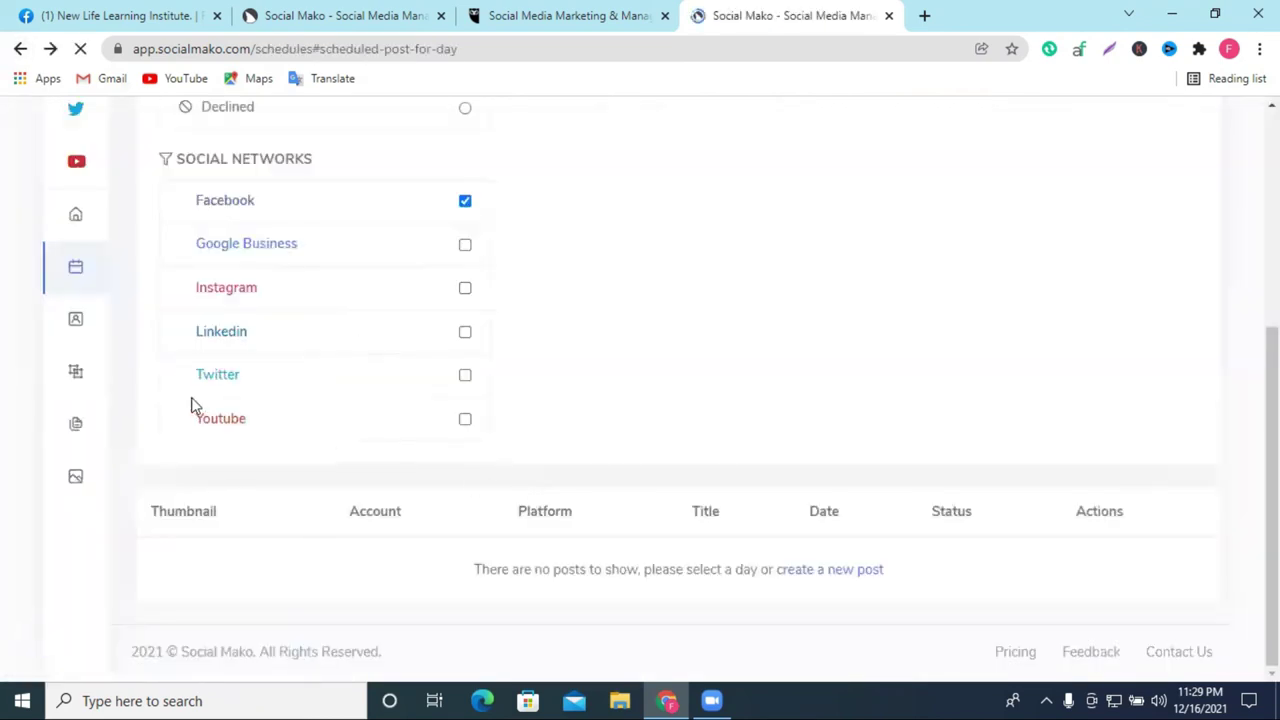
left_click(75, 368)
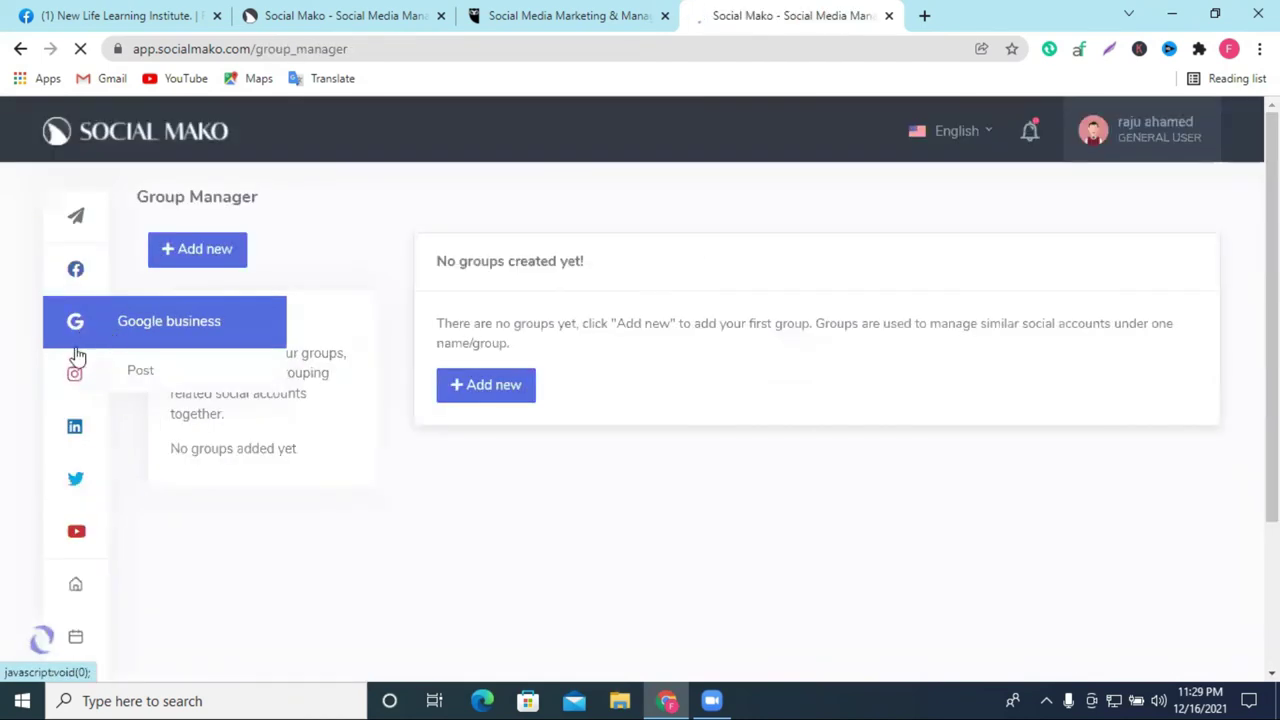
Open the Facebook post composer from the sidebar's Facebook Post option, twice
mouse_move(97, 280)
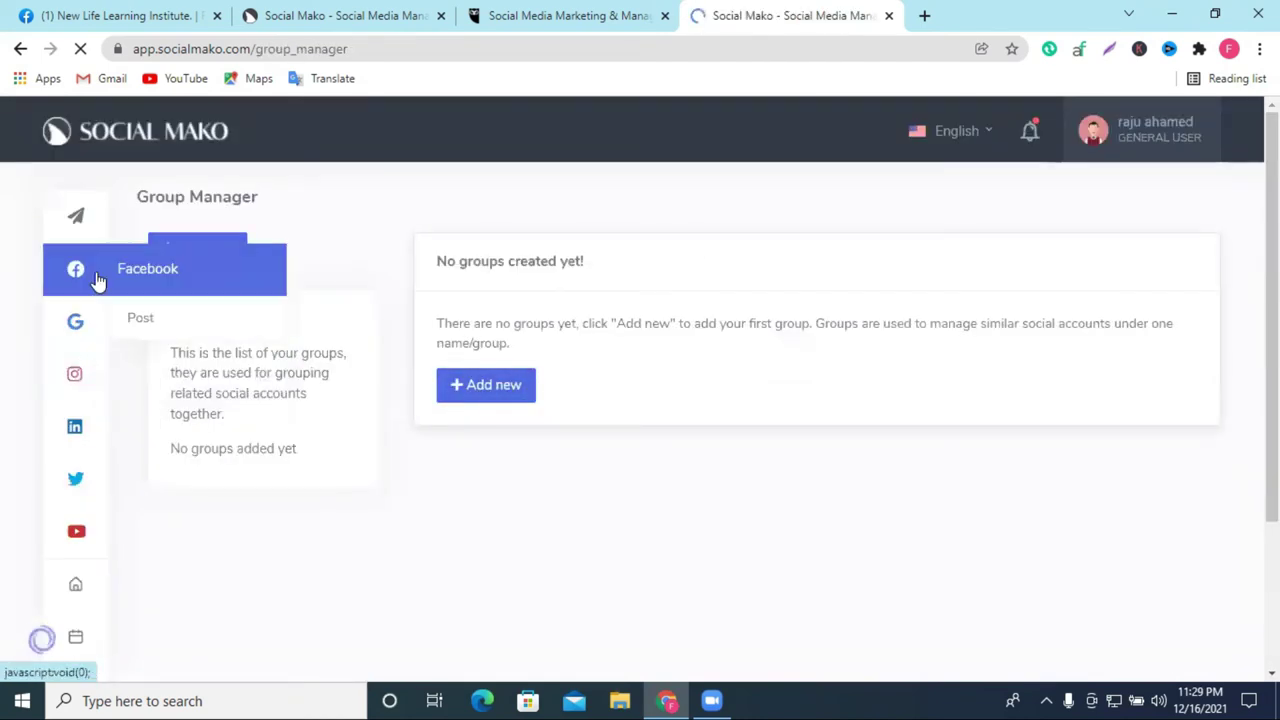
left_click(140, 320)
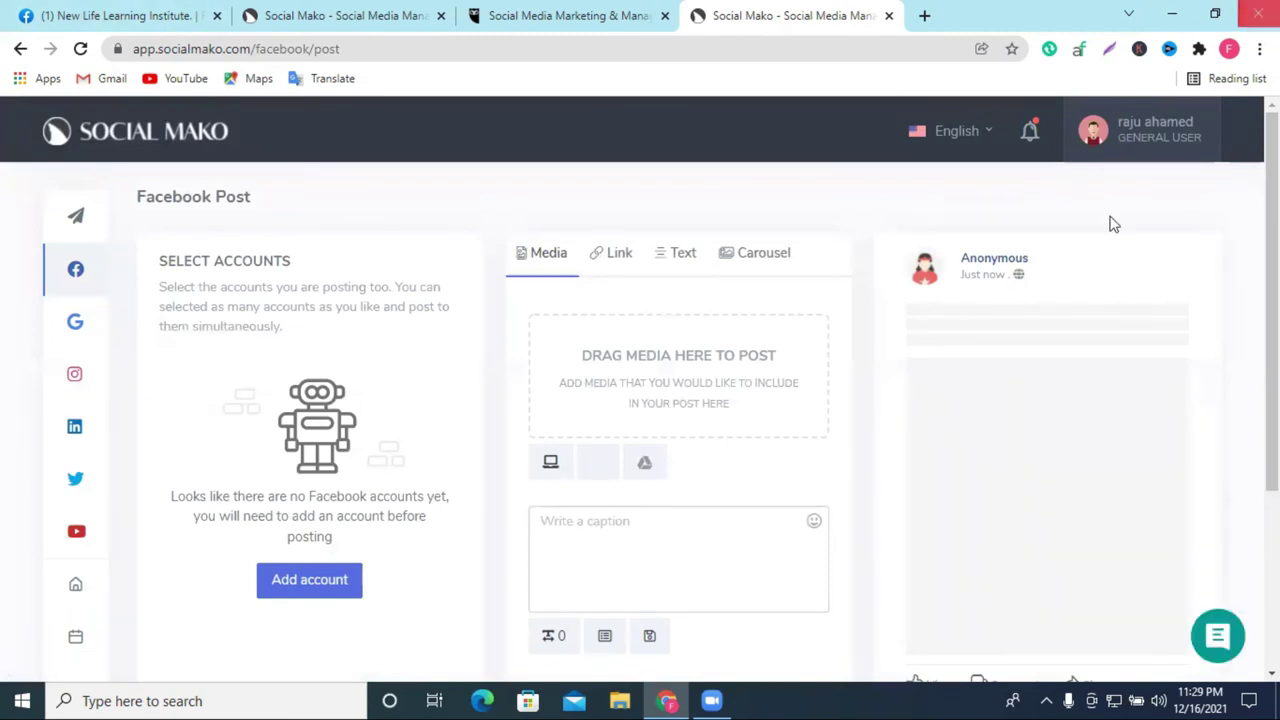
mouse_move(80, 340)
mouse_move(80, 277)
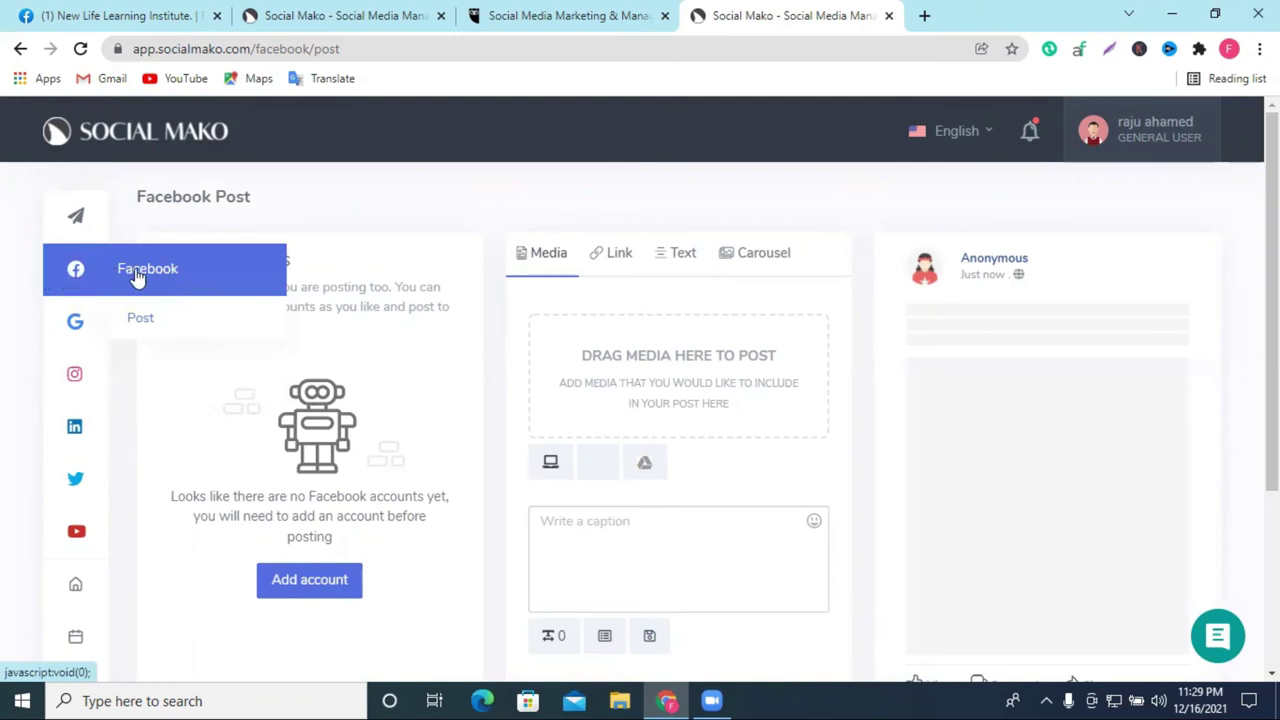
left_click(141, 320)
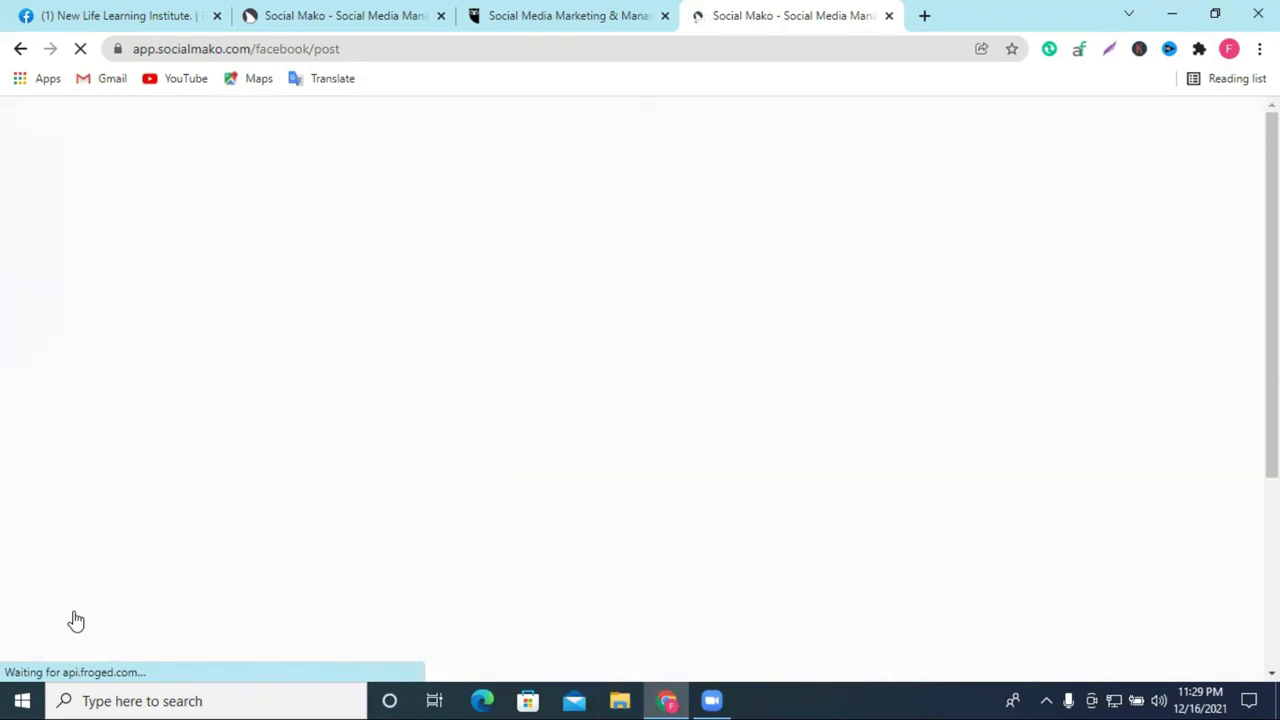
Start connecting a Facebook account from the composer's no-accounts notice
mouse_move(73, 588)
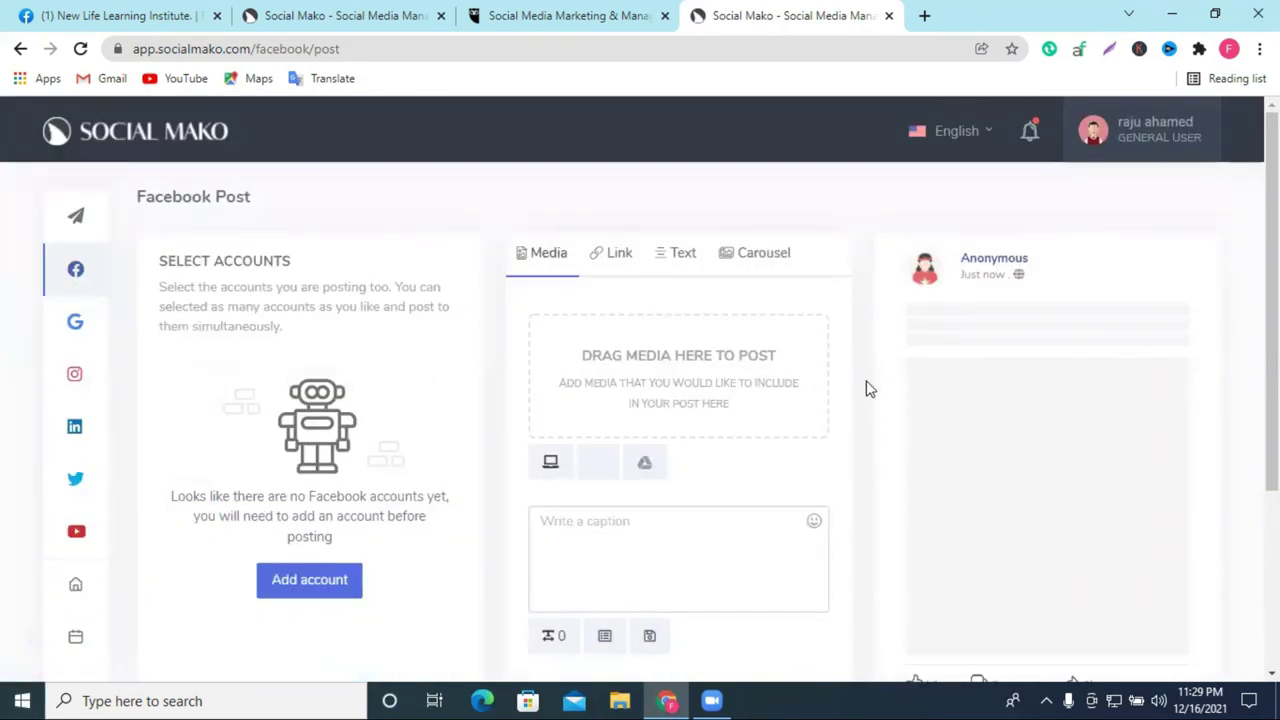
scroll(790, 413, "down", 1)
scroll(477, 425, "up", 1)
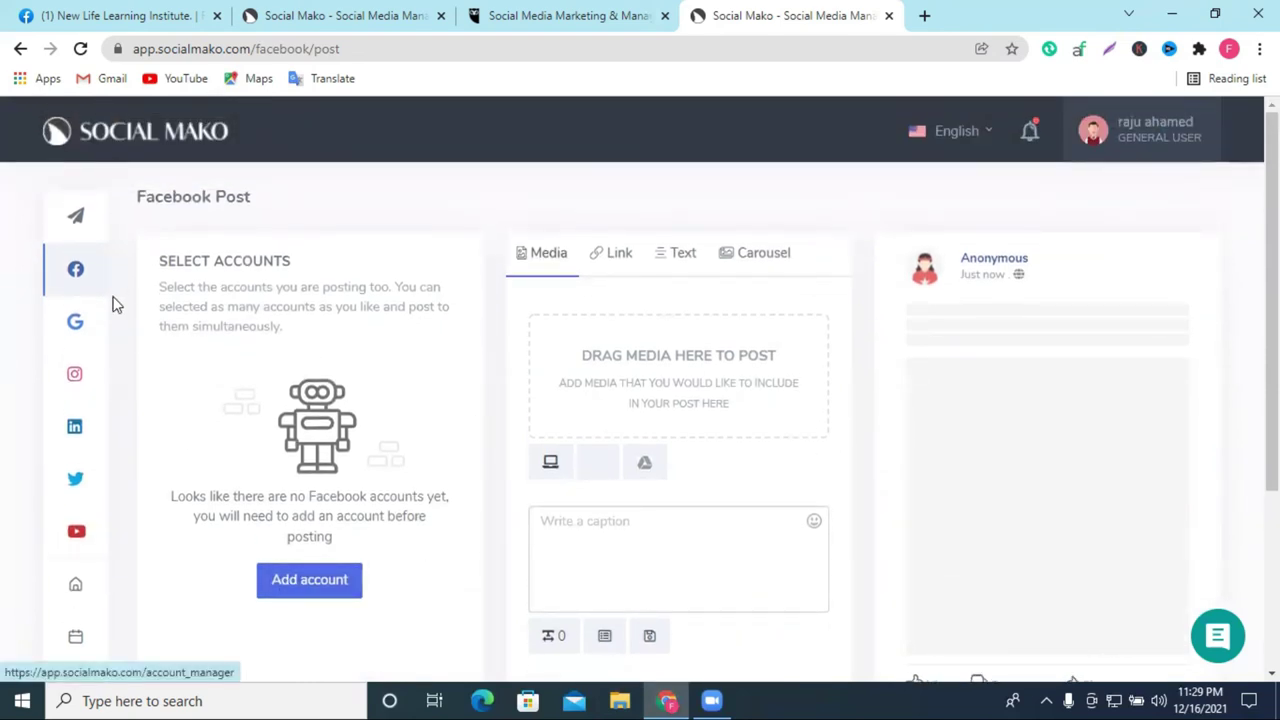
left_click(310, 585)
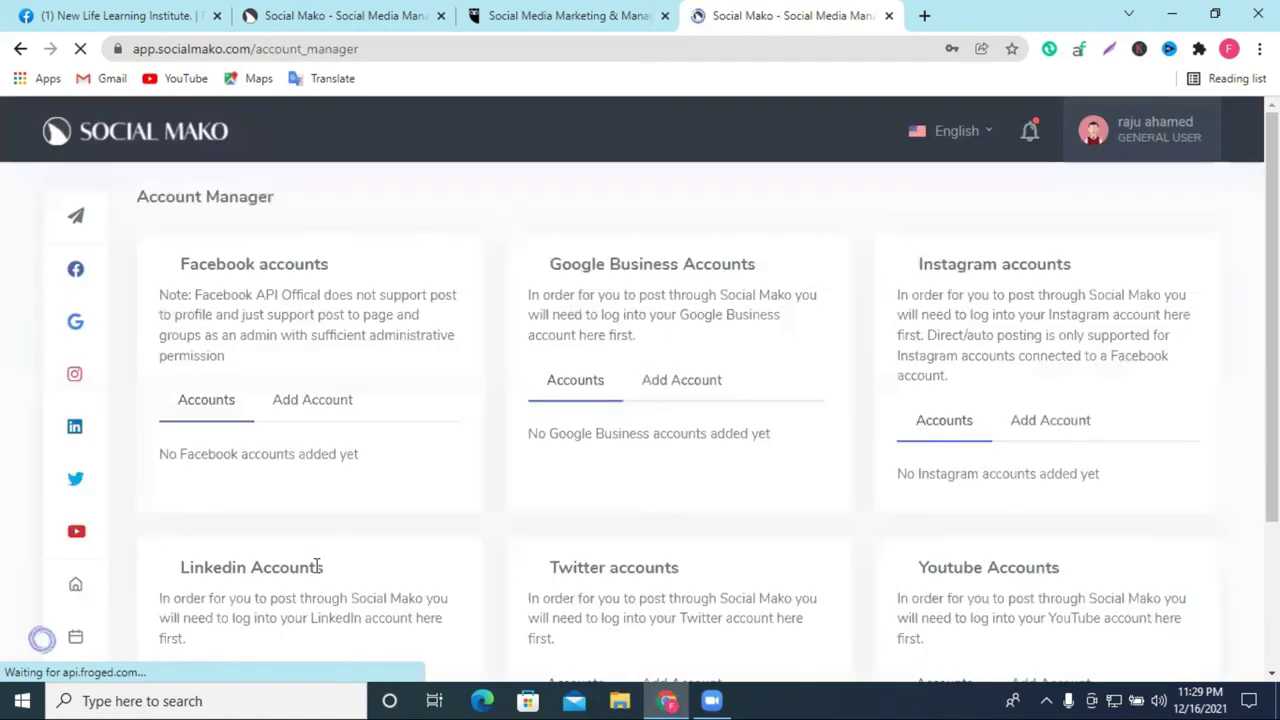
Add a Facebook account via Continue with Facebook, enter the saved password, and authorise Social Mako
left_click(309, 400)
left_click(358, 478)
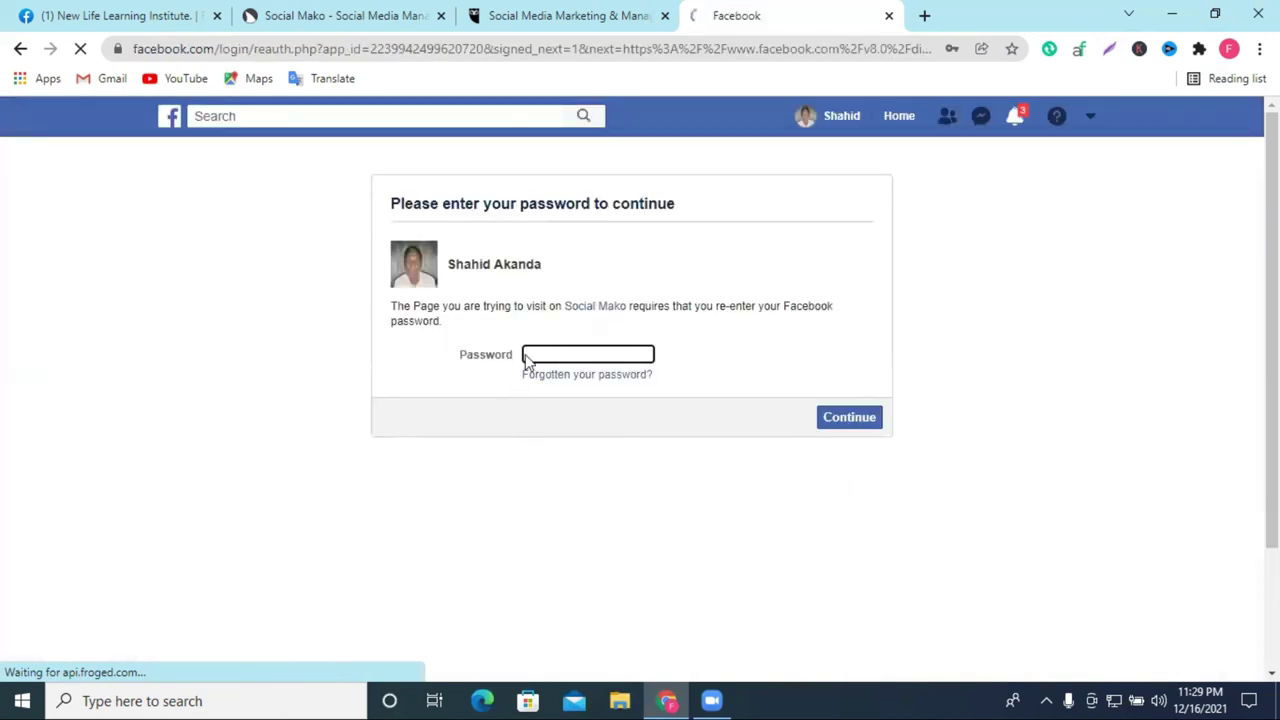
left_click(554, 349)
left_click(571, 391)
left_click(851, 419)
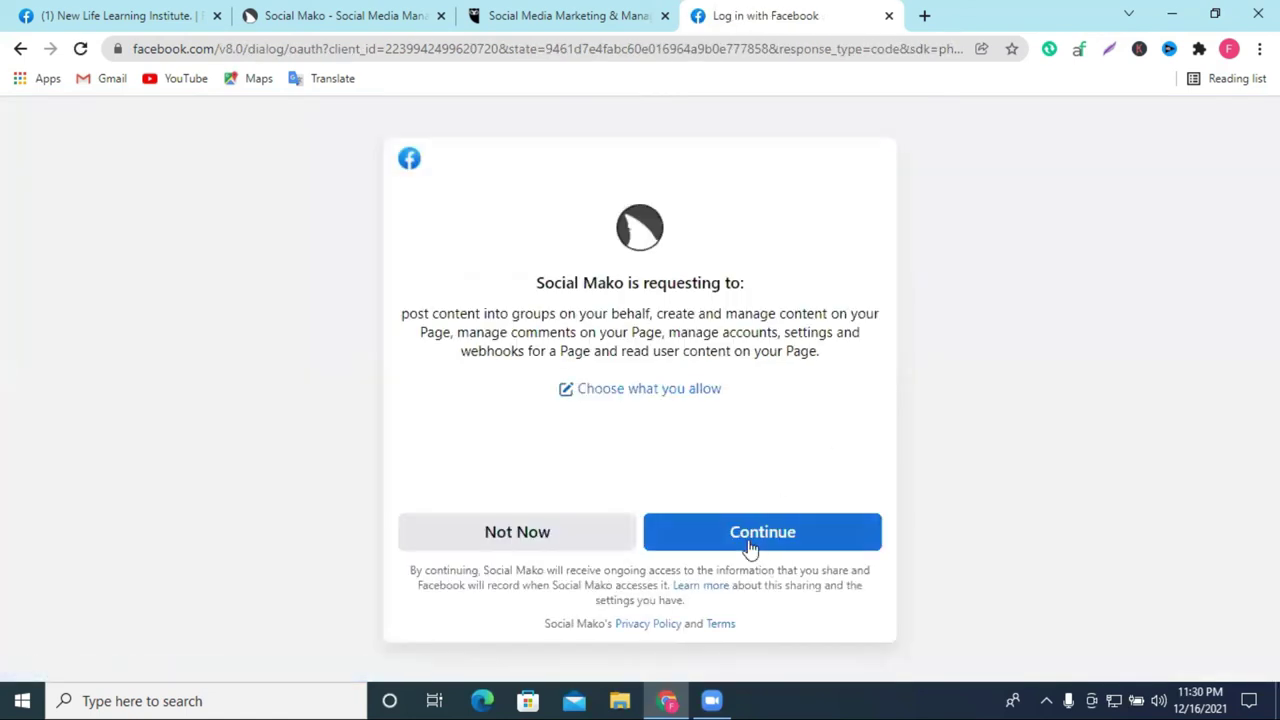
left_click(750, 545)
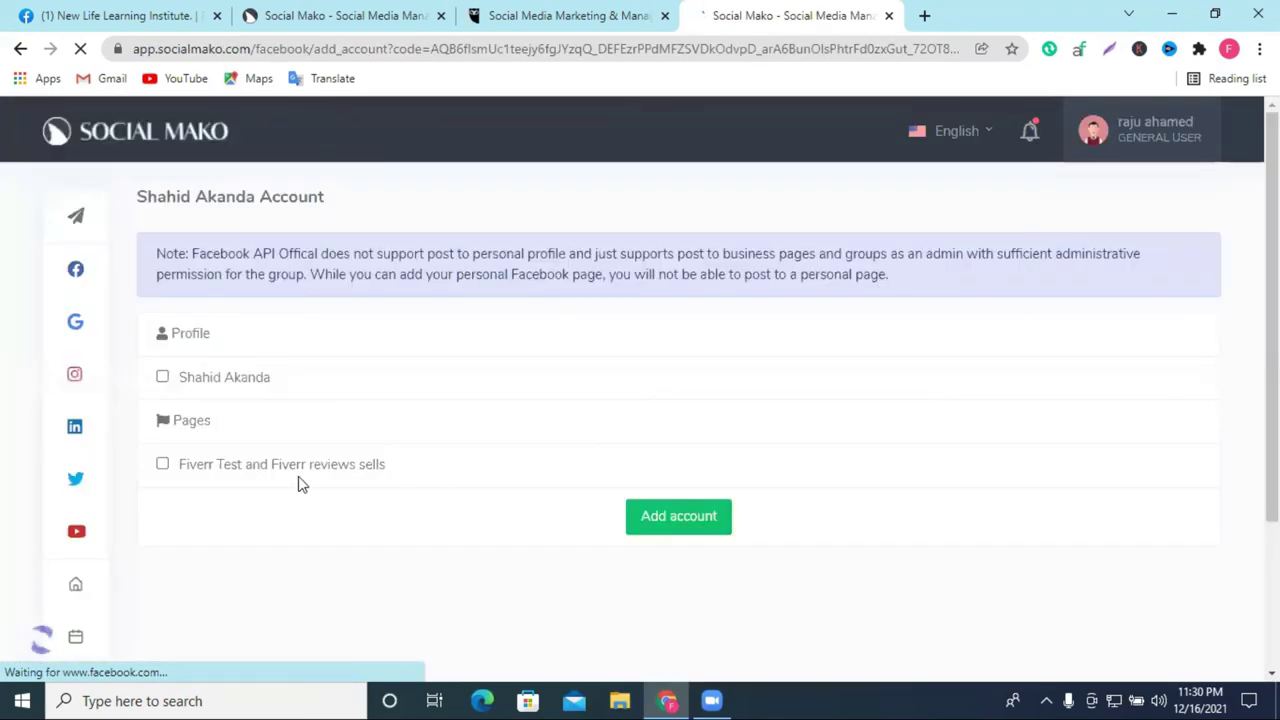
Tick the Fiverr Test and Fiverr reviews sells page and add it as a Facebook account
left_click(662, 516)
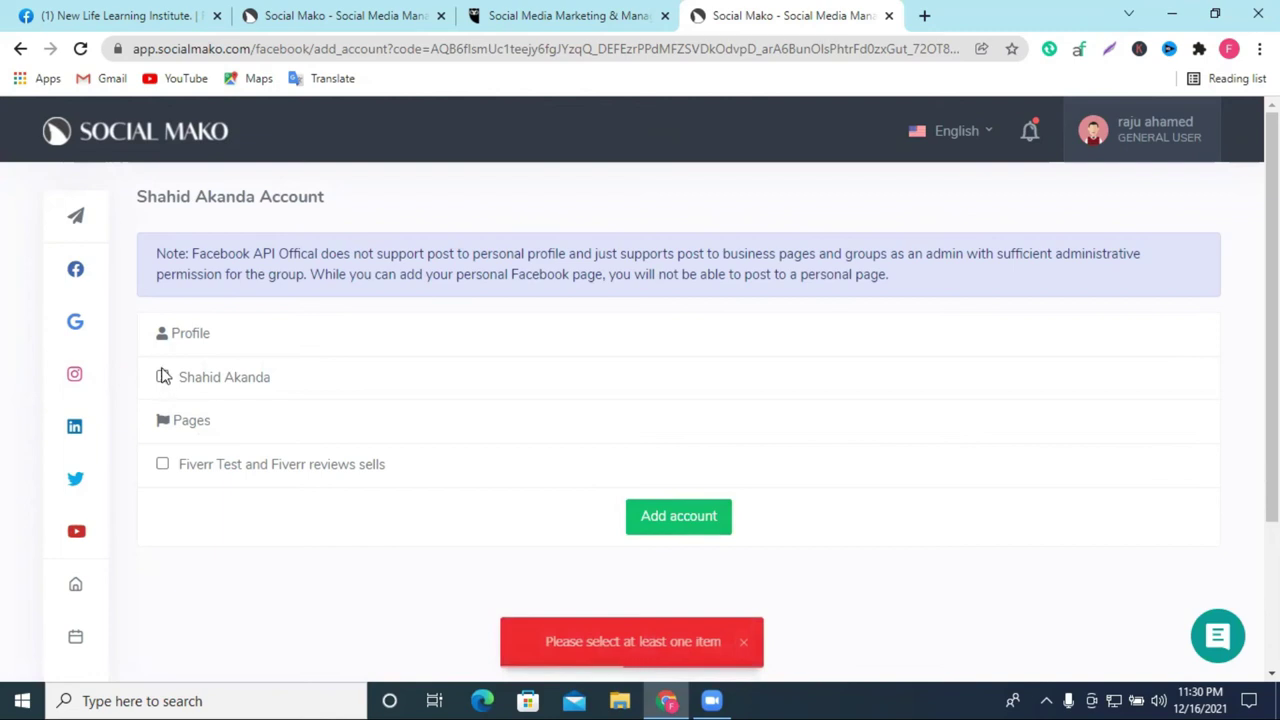
left_click(678, 516)
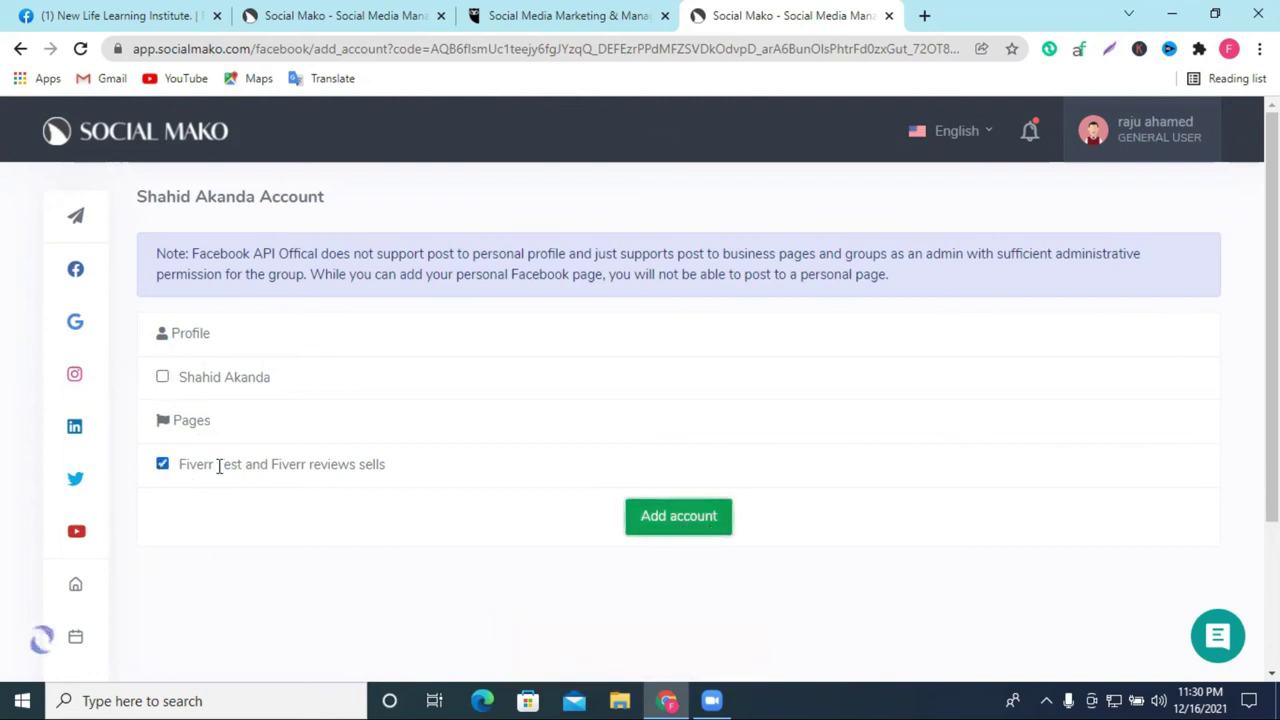
left_click_drag(217, 464, 414, 491)
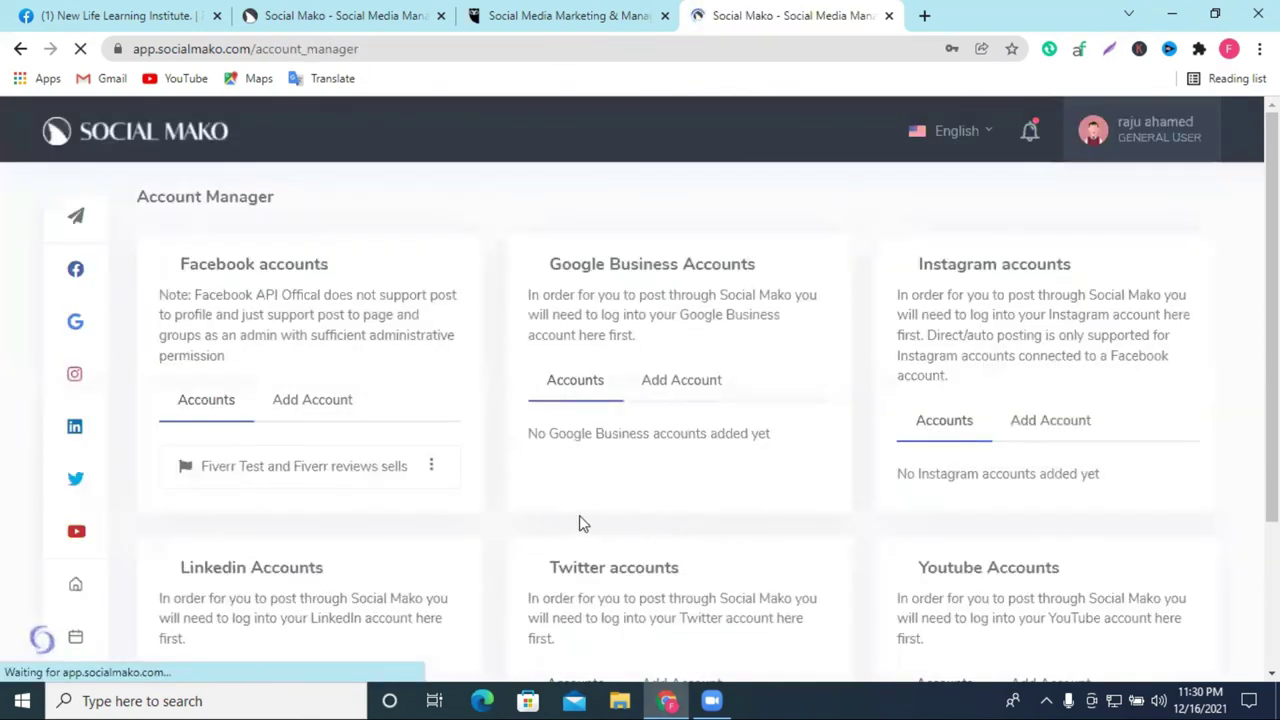
Open the Facebook Post composer with the Fiverr page selected
mouse_move(100, 277)
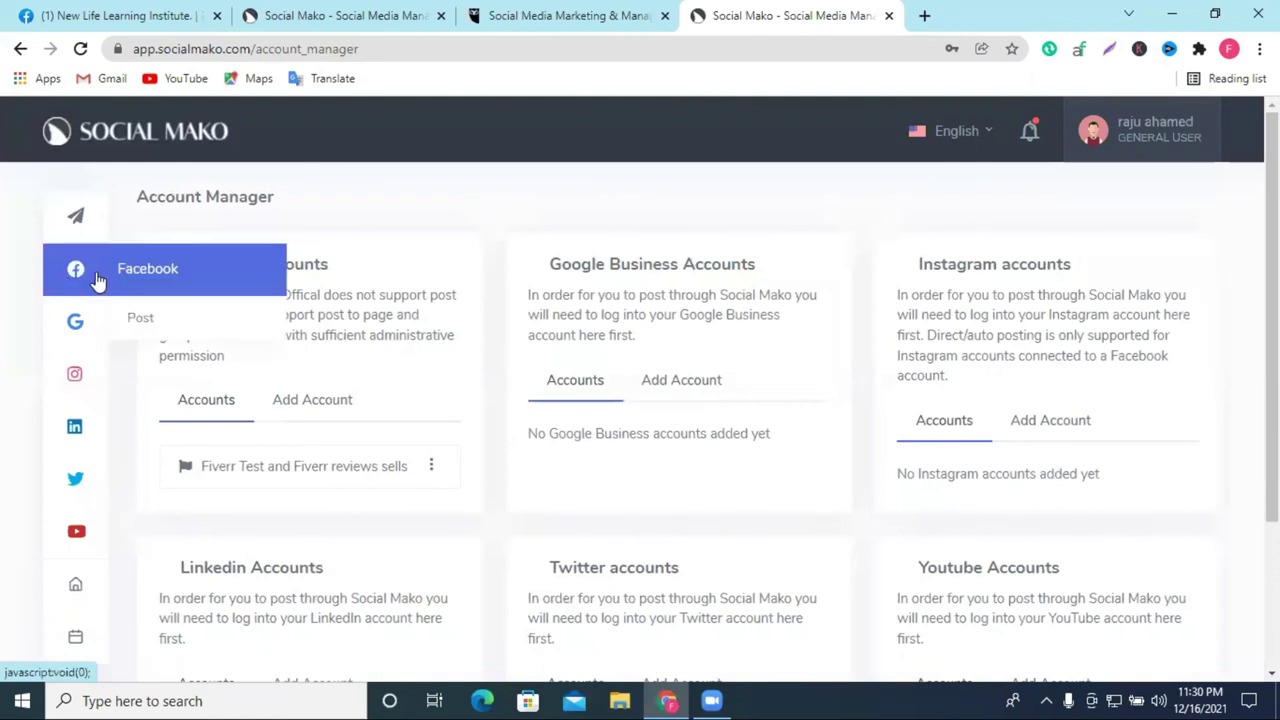
left_click(142, 320)
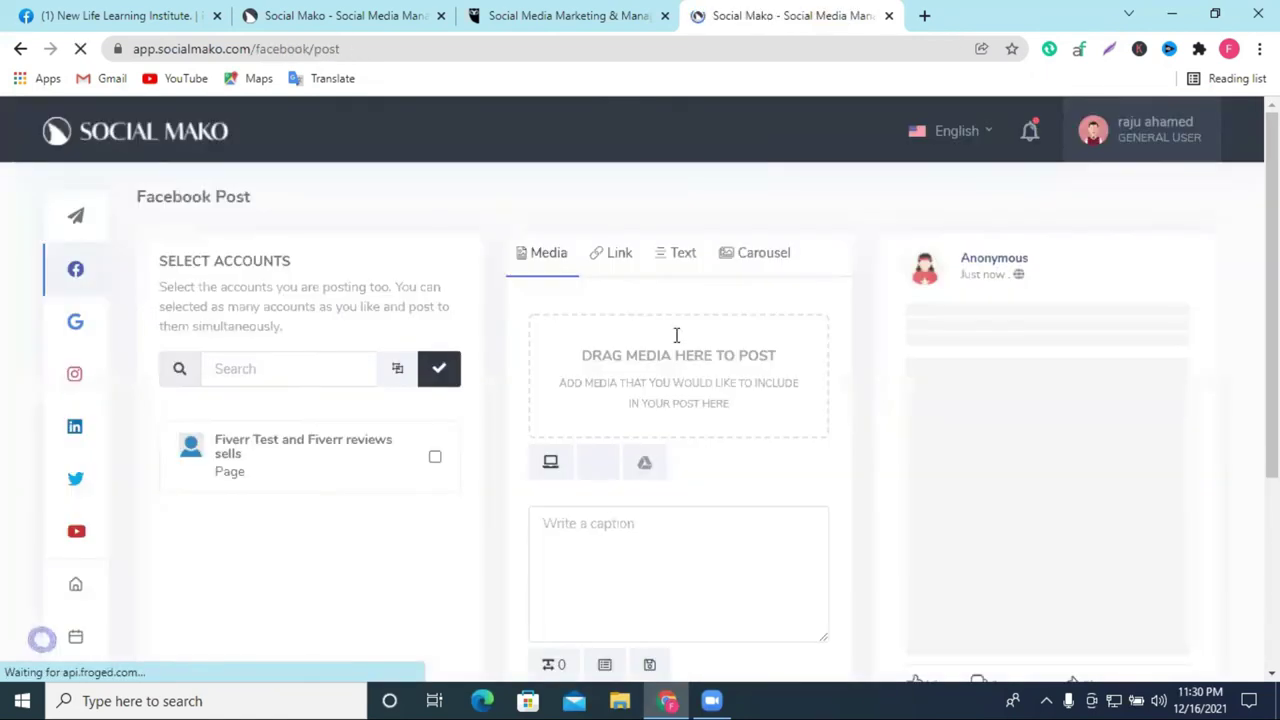
scroll(860, 343, "down", 3)
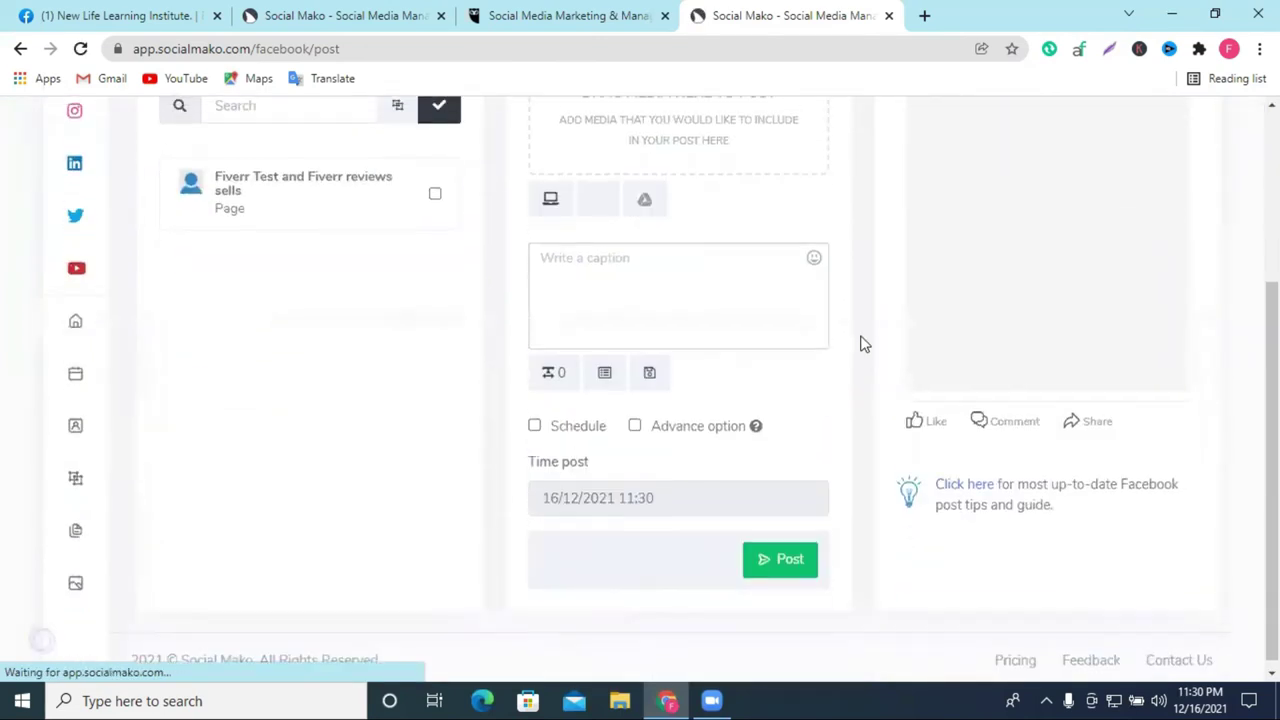
scroll(707, 348, "up", 3)
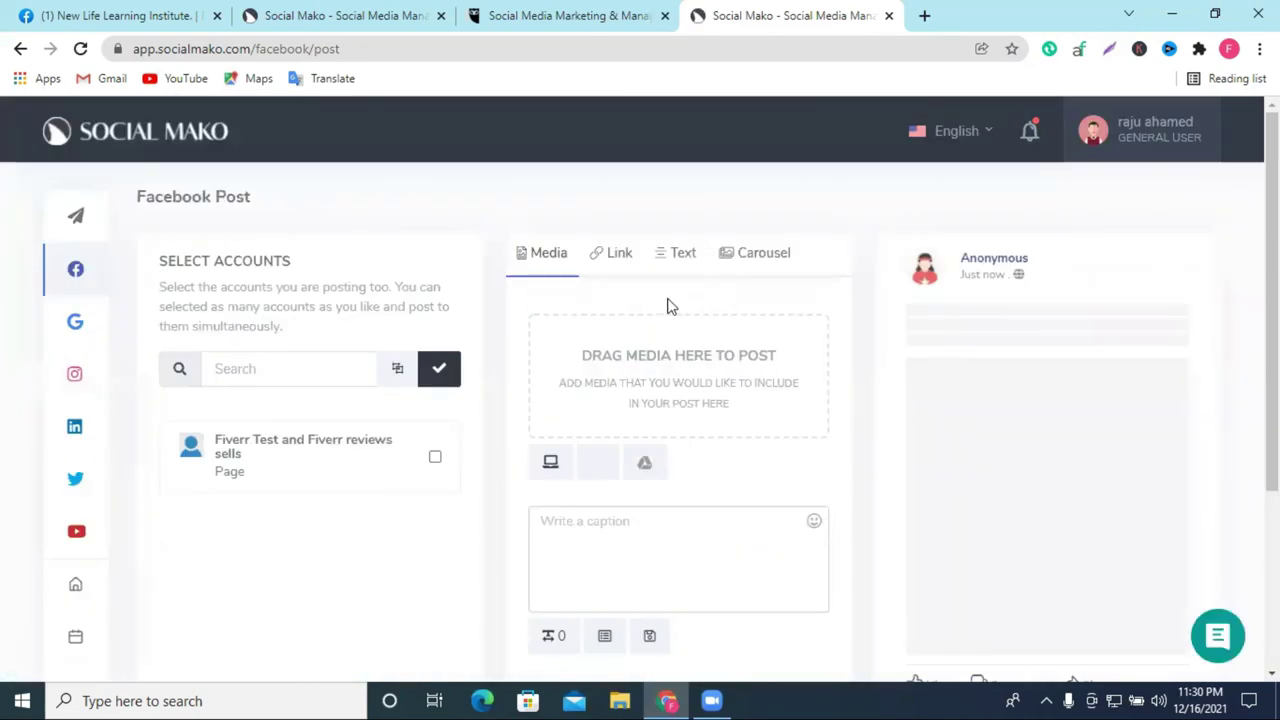
scroll(641, 395, "down", 1)
triple_click(623, 298)
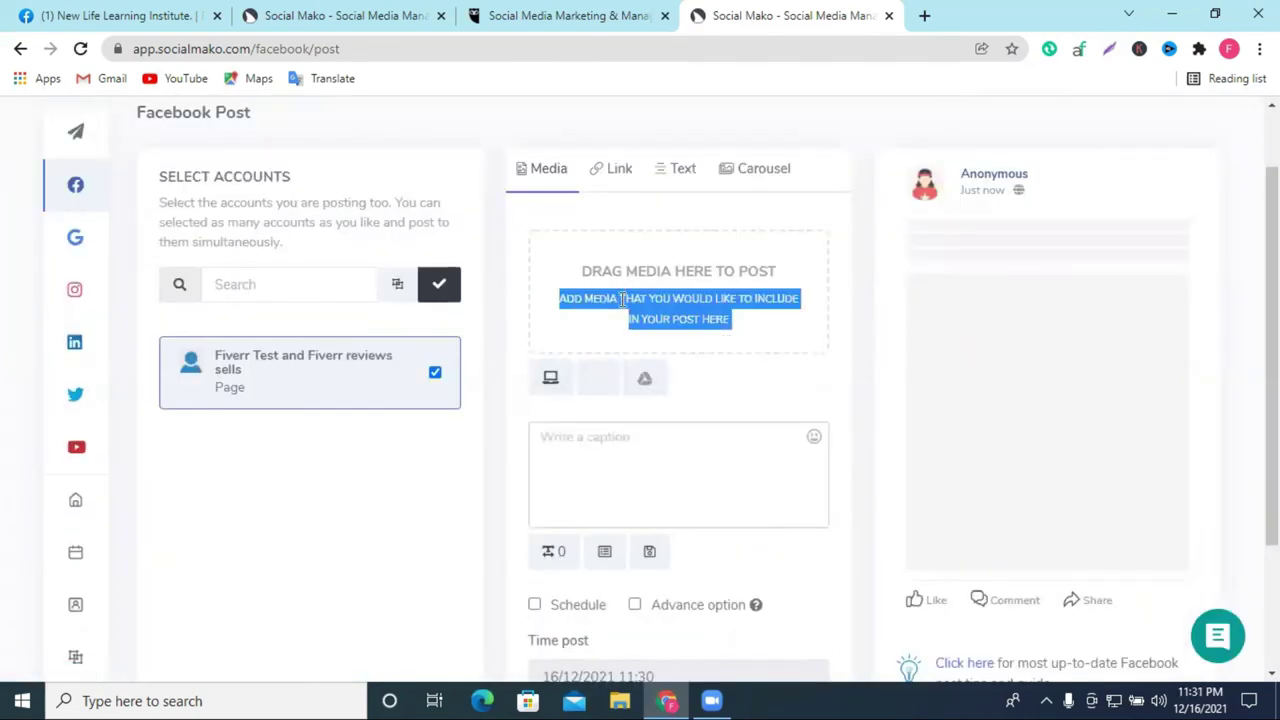
Bring up the composer's media File manager for adding an image
left_click(551, 385)
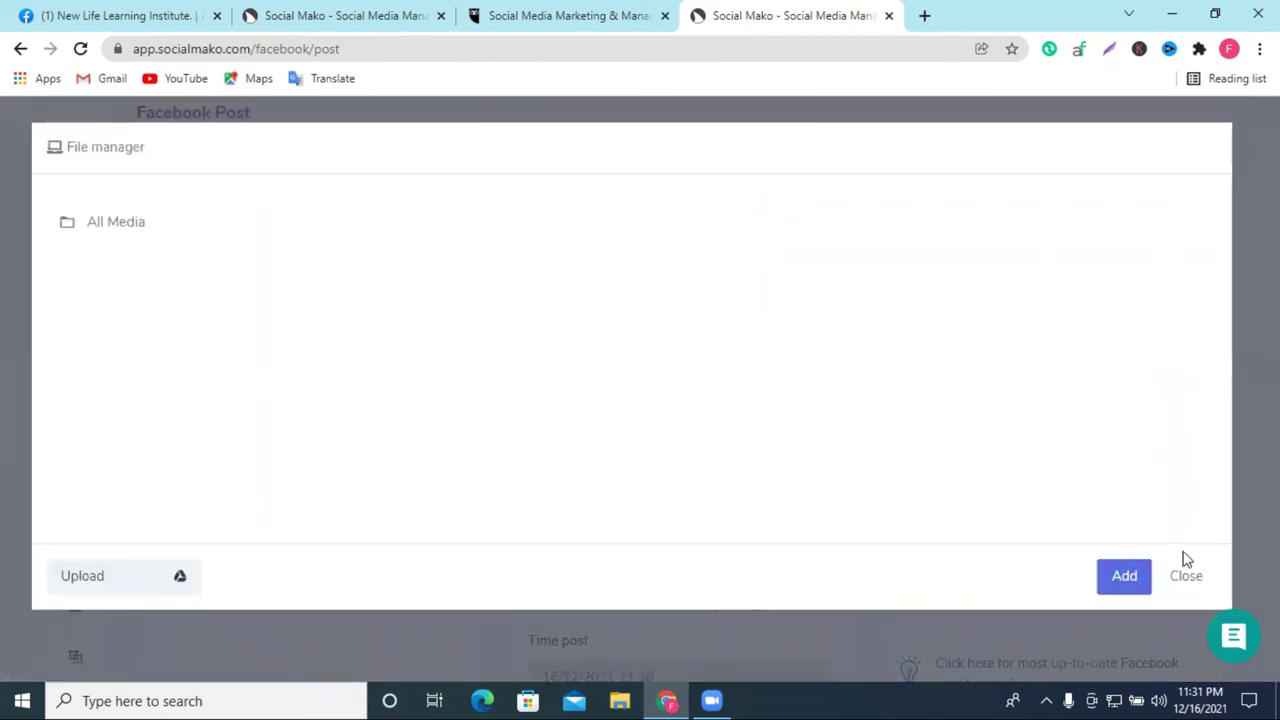
left_click(1183, 572)
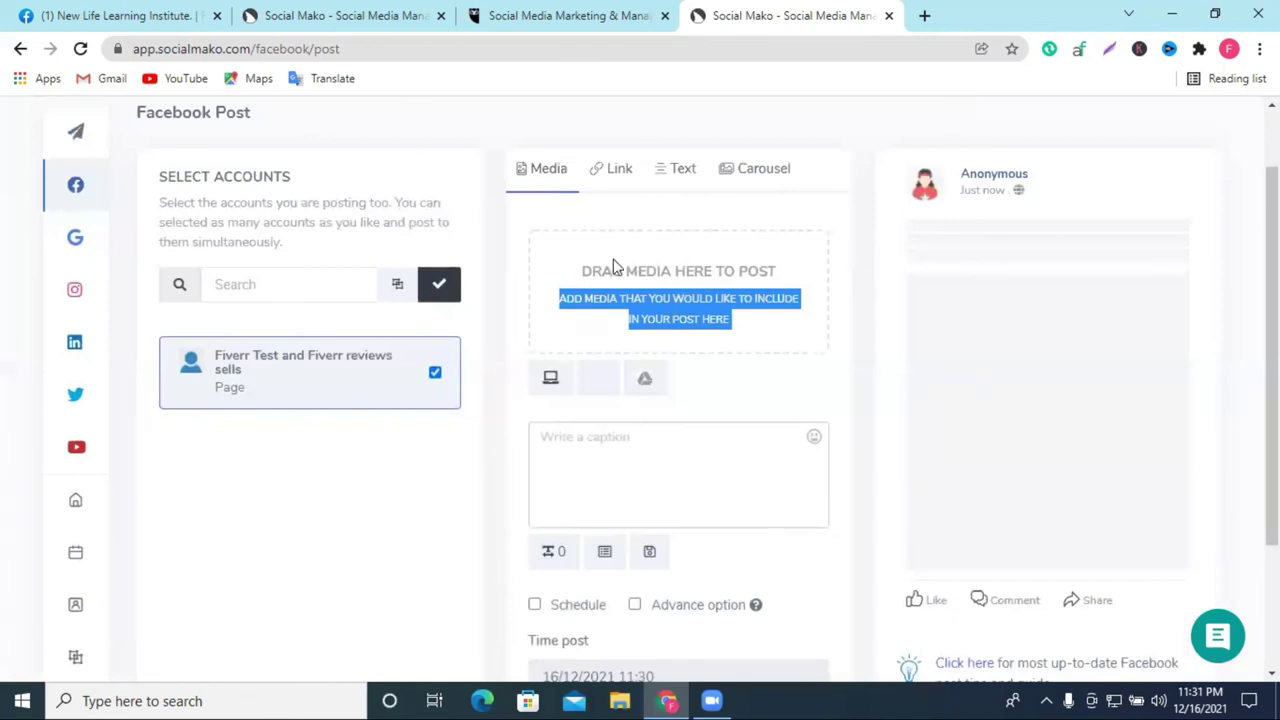
left_click_drag(538, 240, 770, 325)
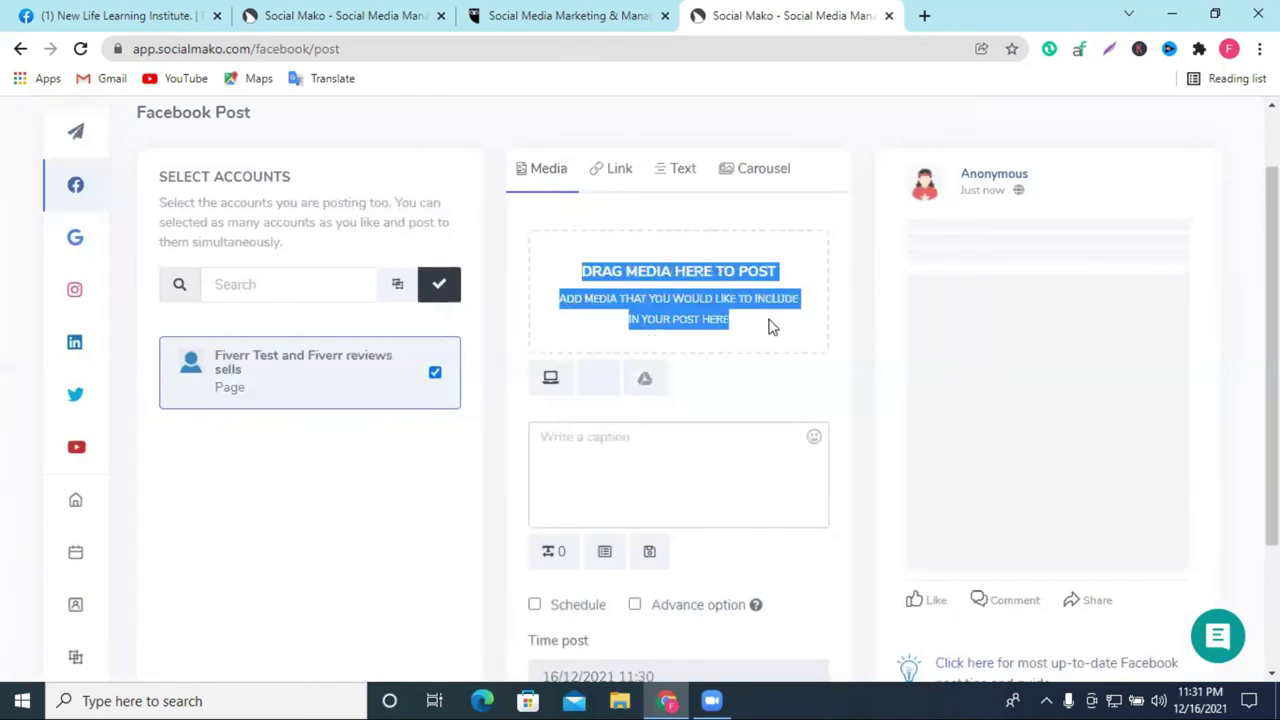
left_click(682, 436)
scroll(685, 410, "down", 2)
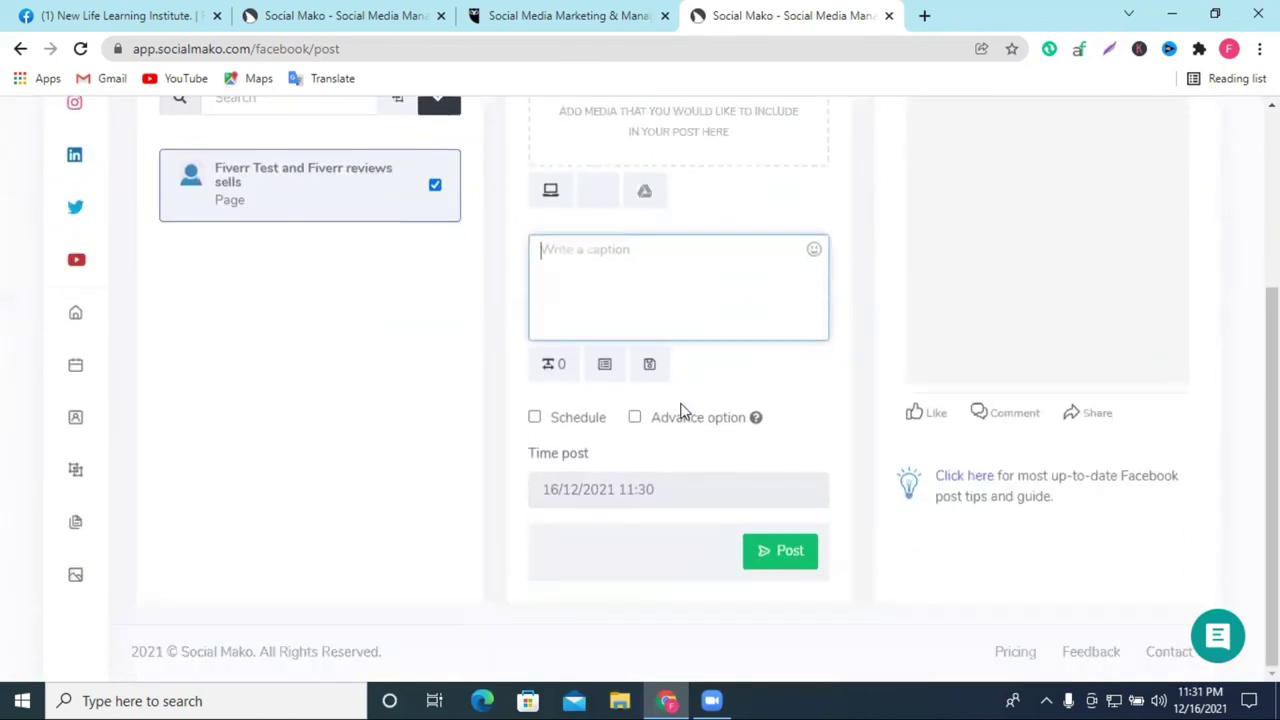
scroll(611, 277, "up", 3)
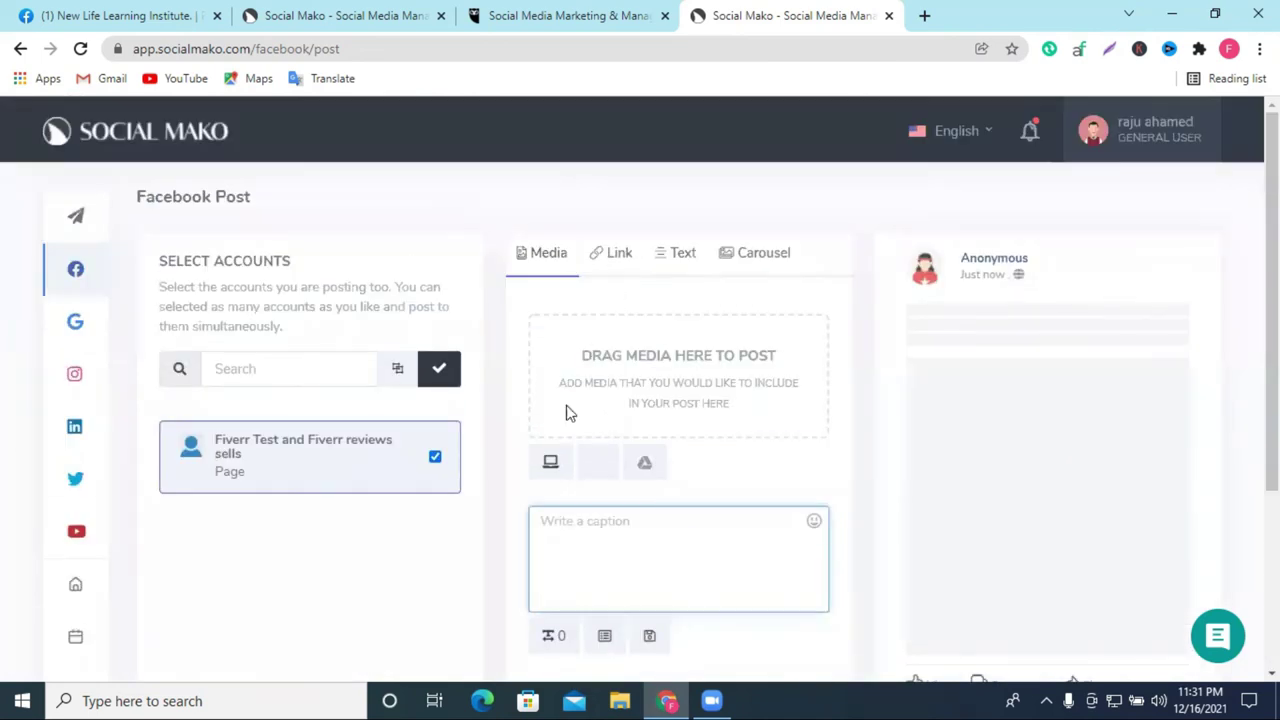
left_click(552, 466)
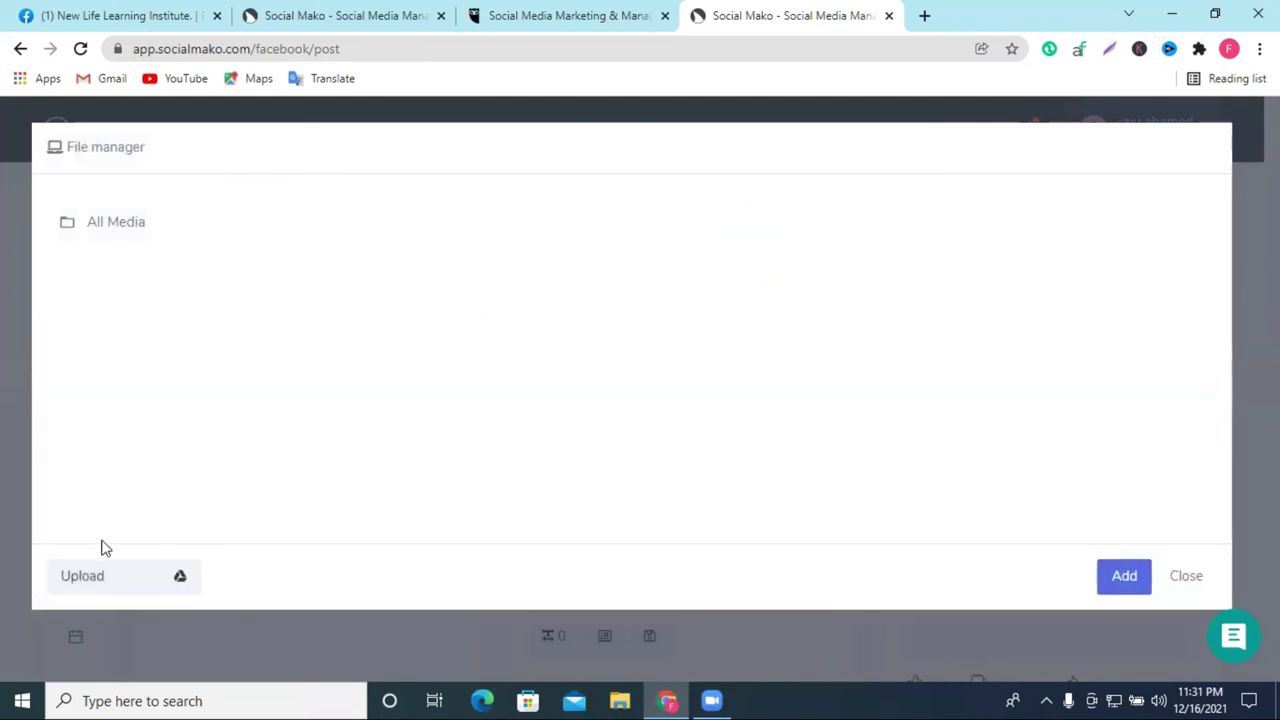
Upload the financial articles image from Downloads, add it to the post, and remove the duplicate thumbnail
left_click(78, 576)
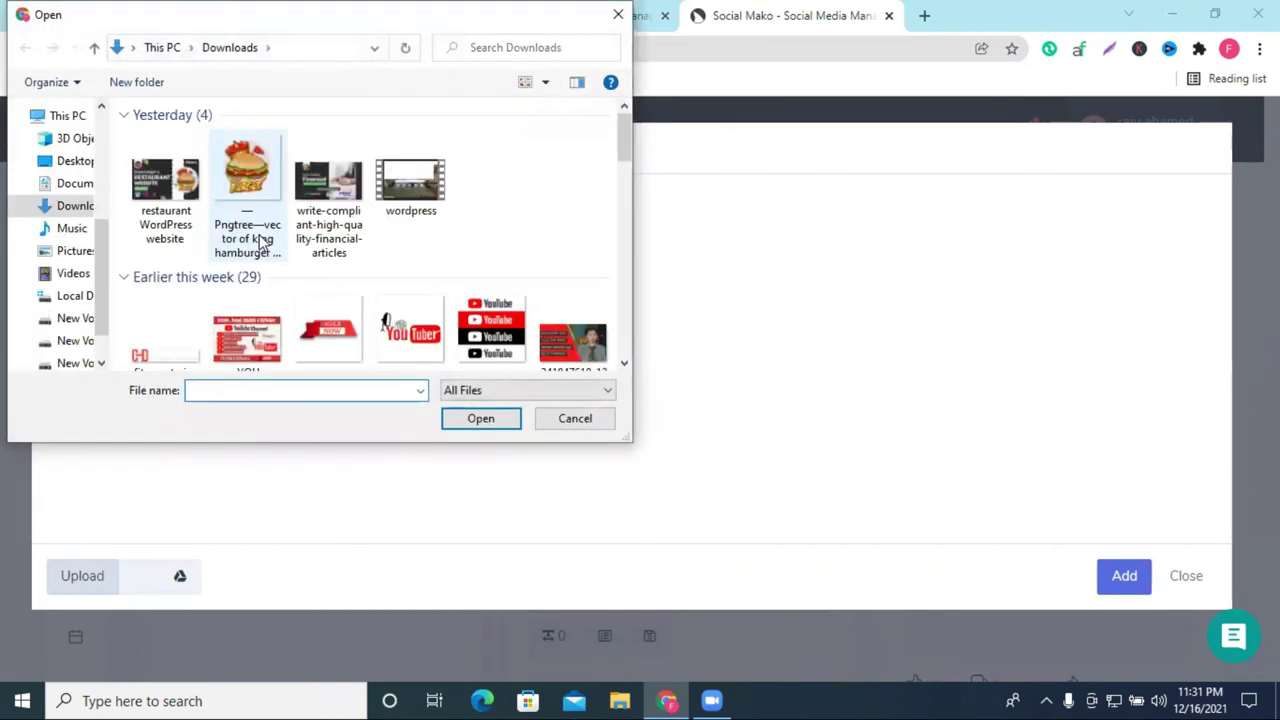
left_click(329, 192)
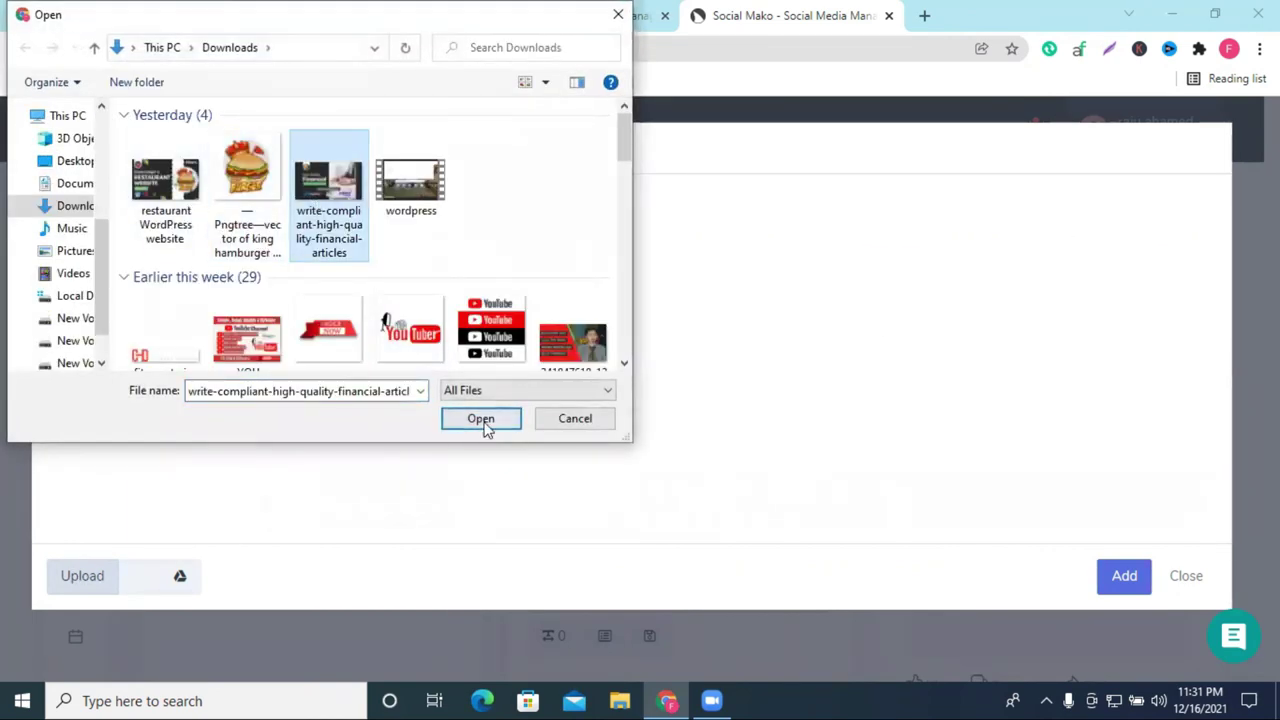
left_click(485, 424)
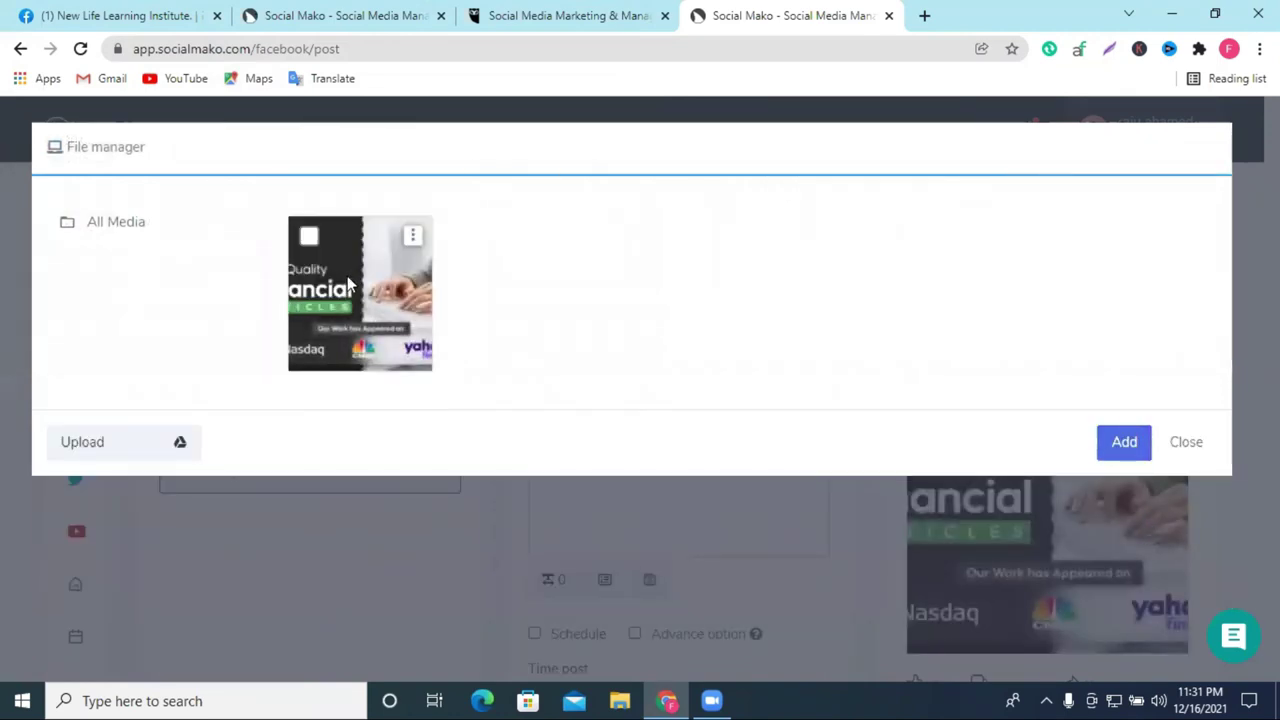
left_click(334, 253)
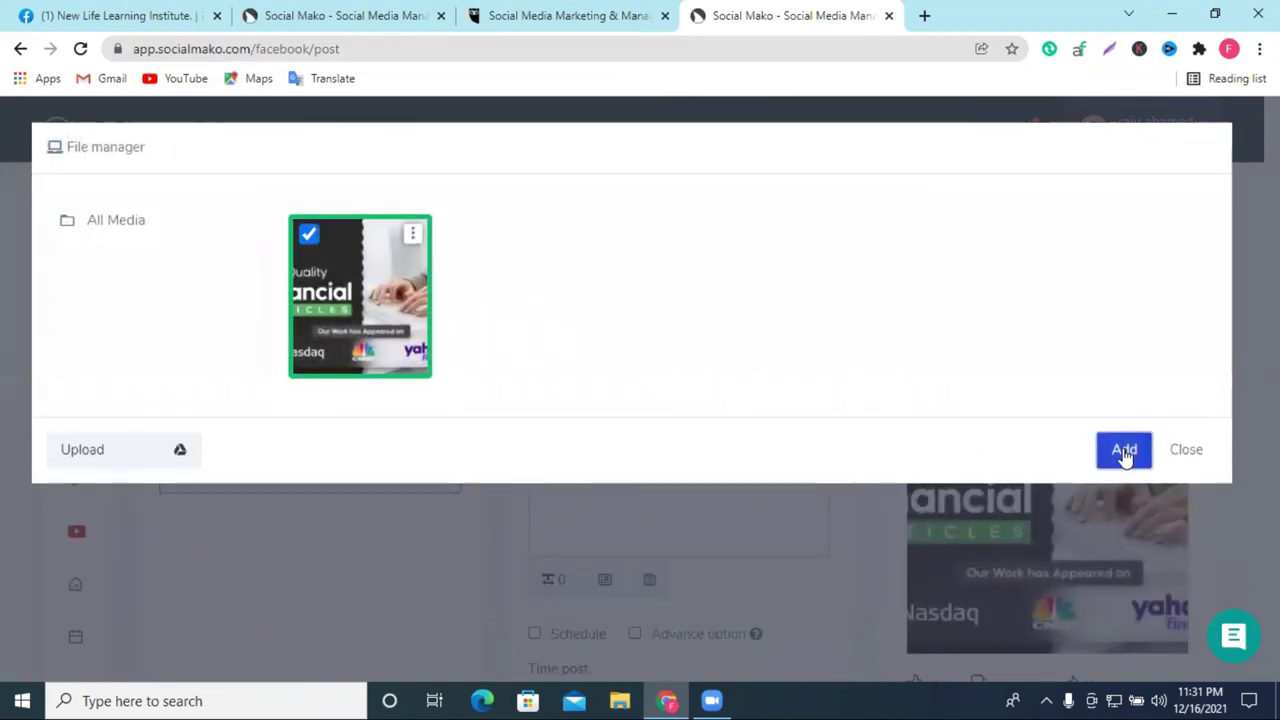
left_click(1124, 450)
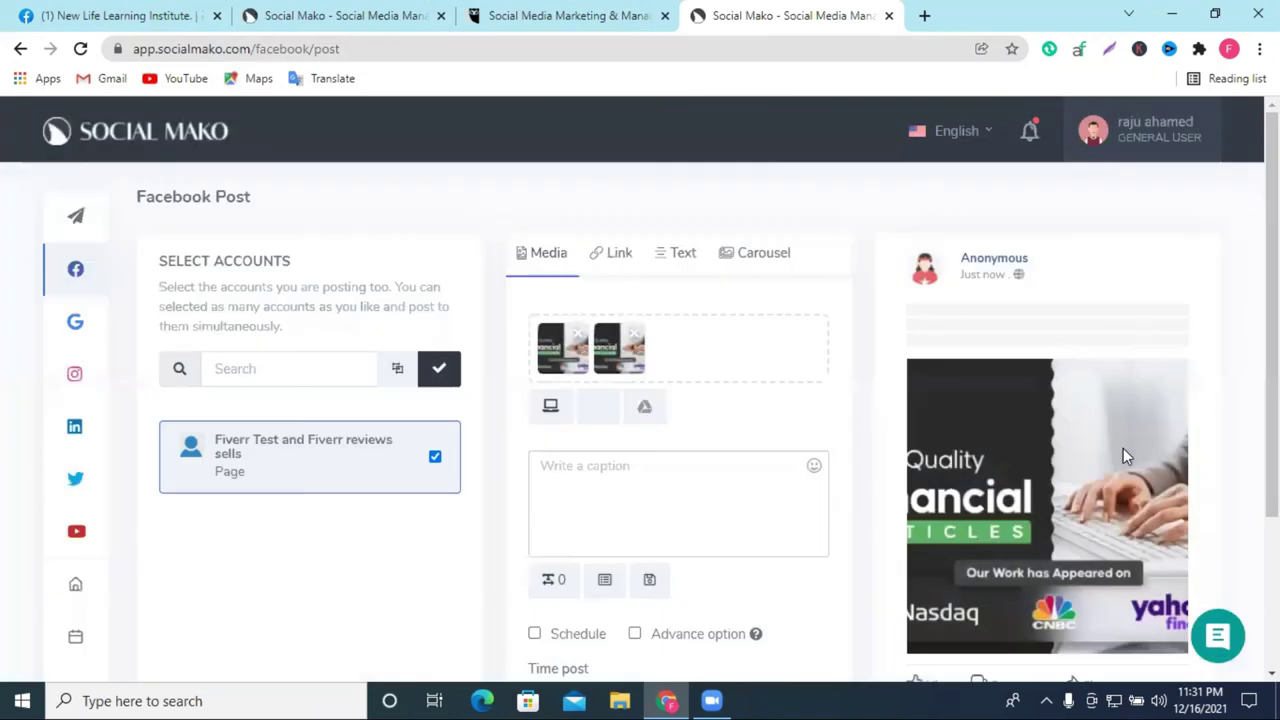
left_click(634, 337)
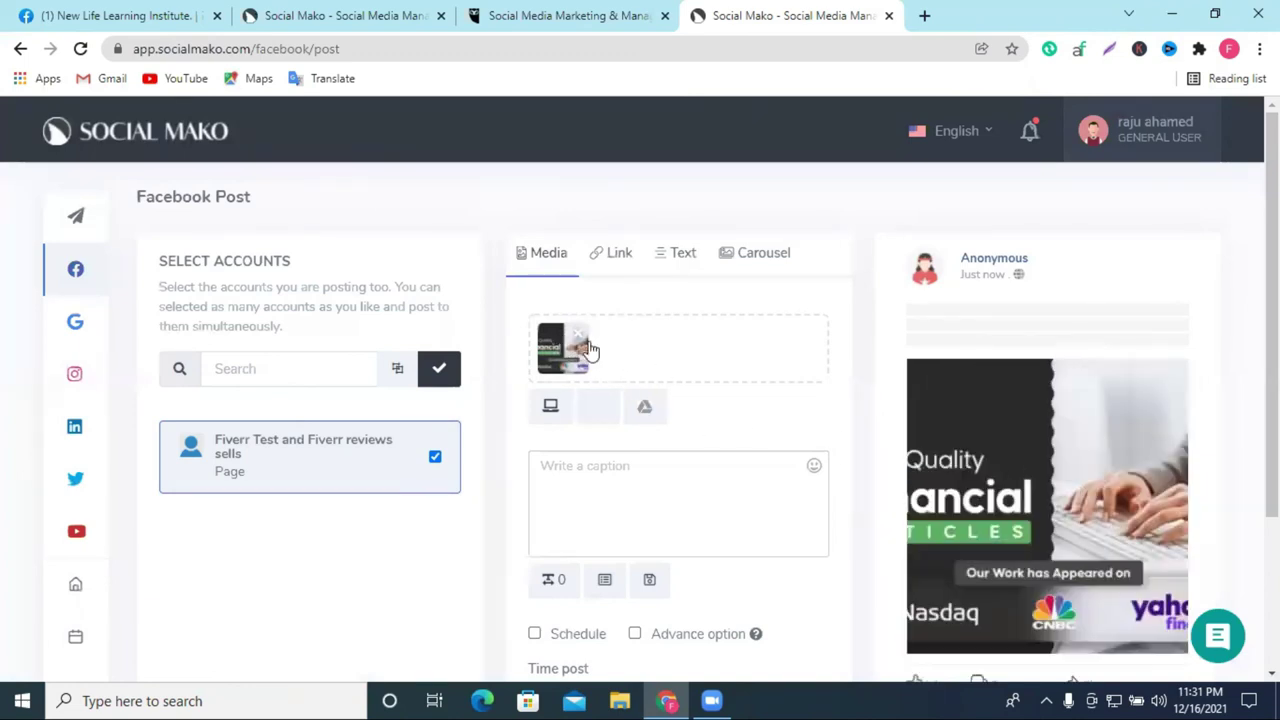
Write the caption 'best fiverr sellar gig buty now' and check it in the preview
scroll(1153, 450, "down", 2)
scroll(683, 417, "up", 1)
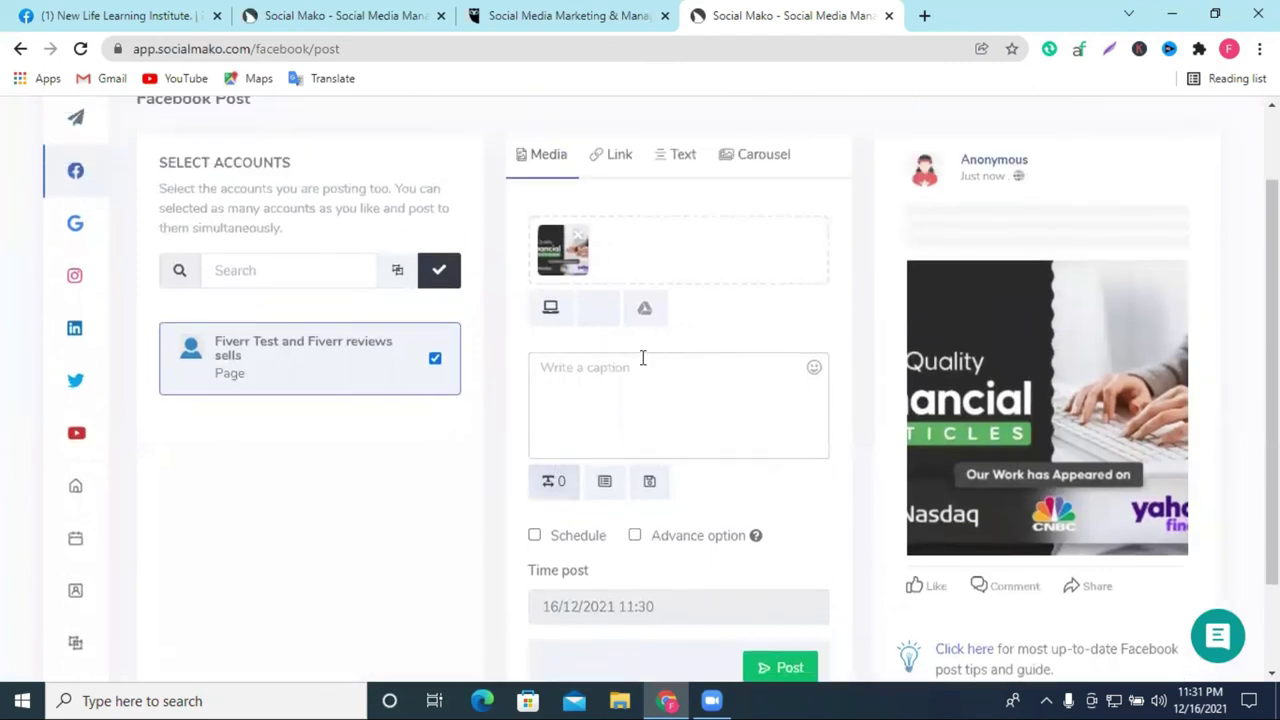
left_click(618, 388)
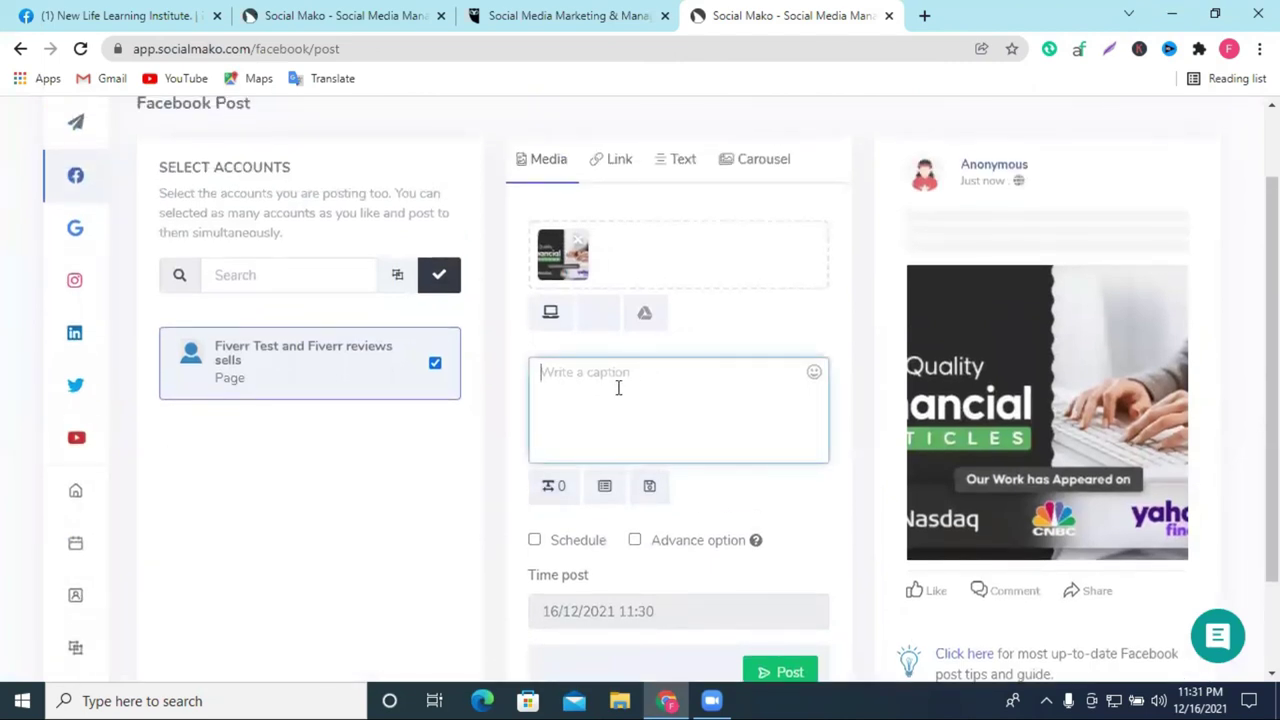
type("best")
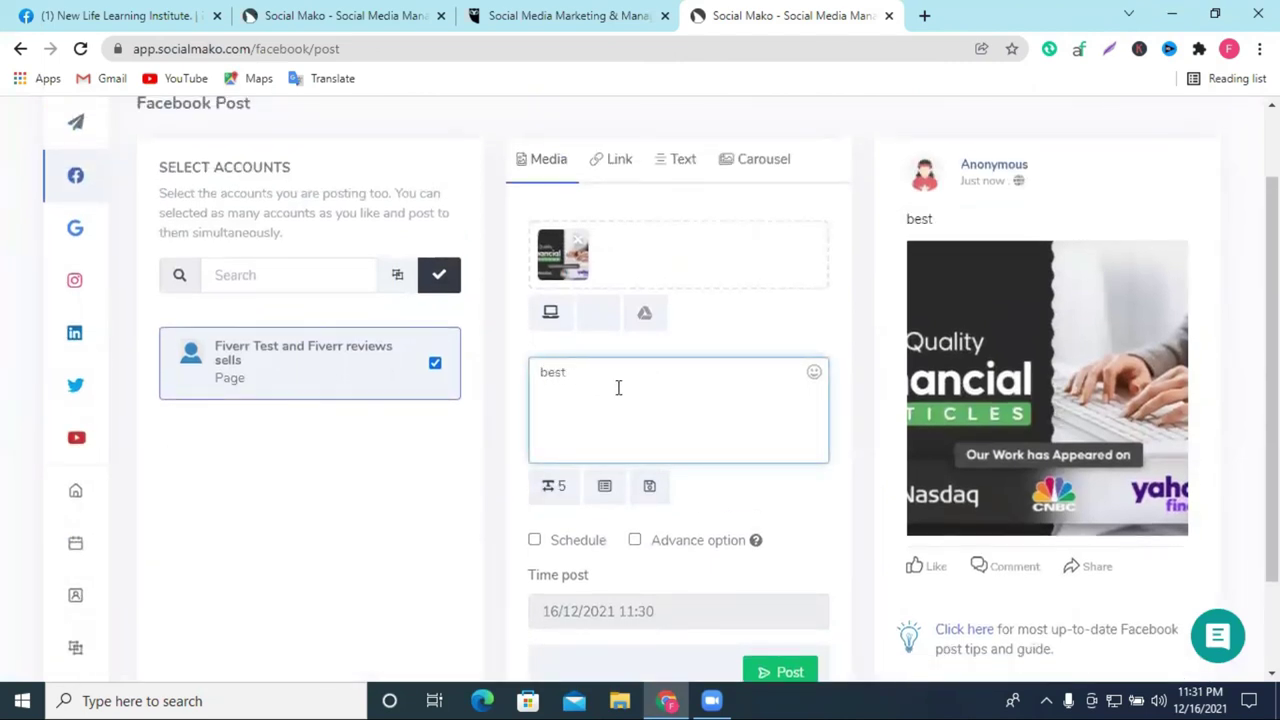
type(" fiverr sellar gig b")
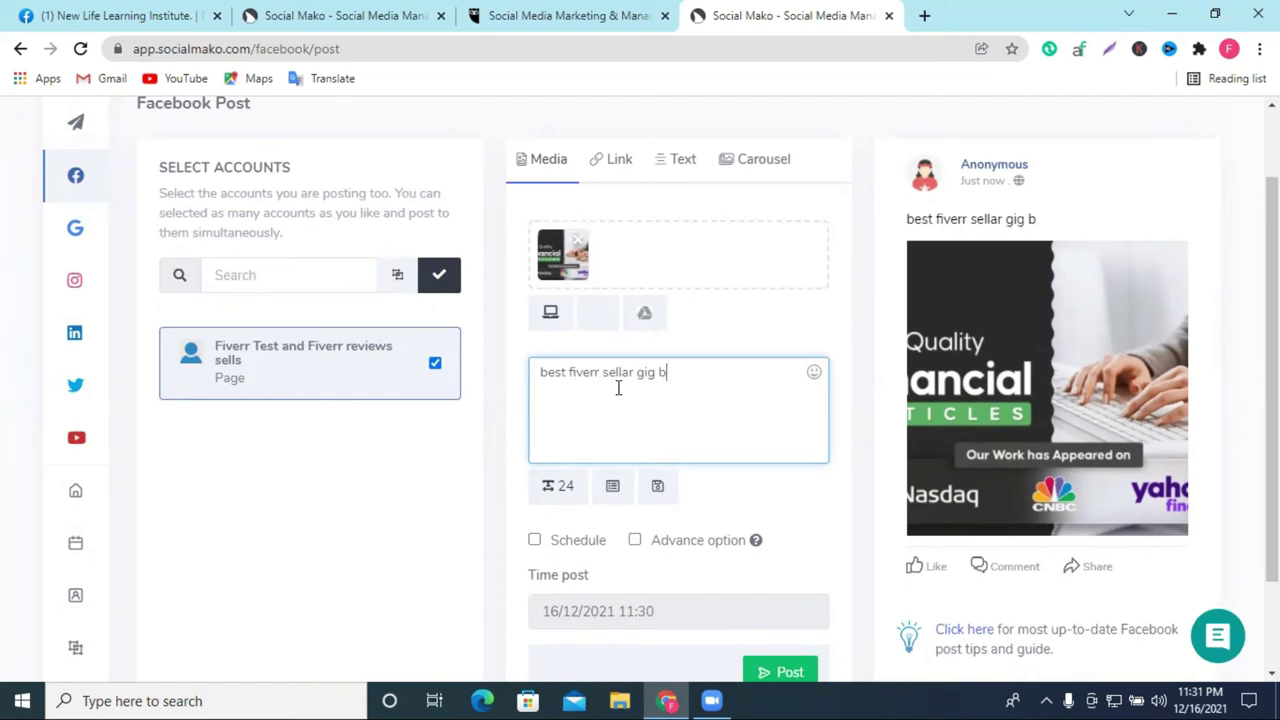
type("uty now")
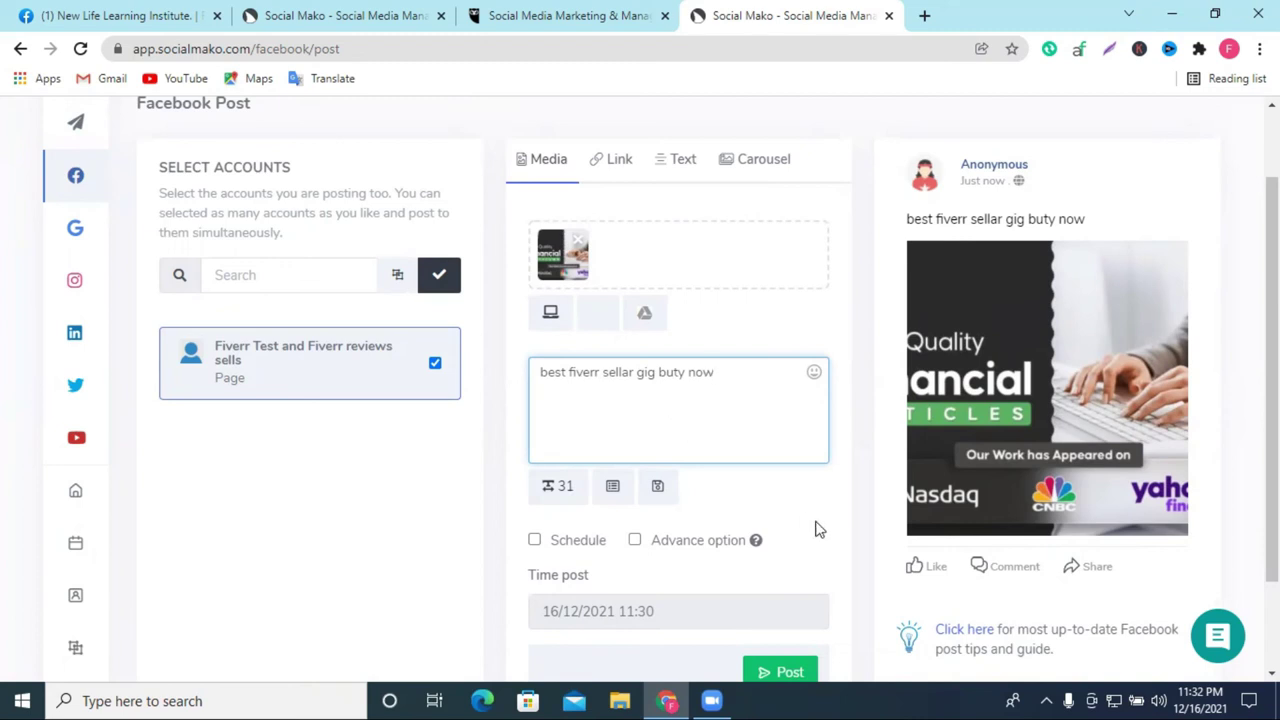
scroll(700, 466, "down", 2)
scroll(1089, 406, "up", 3)
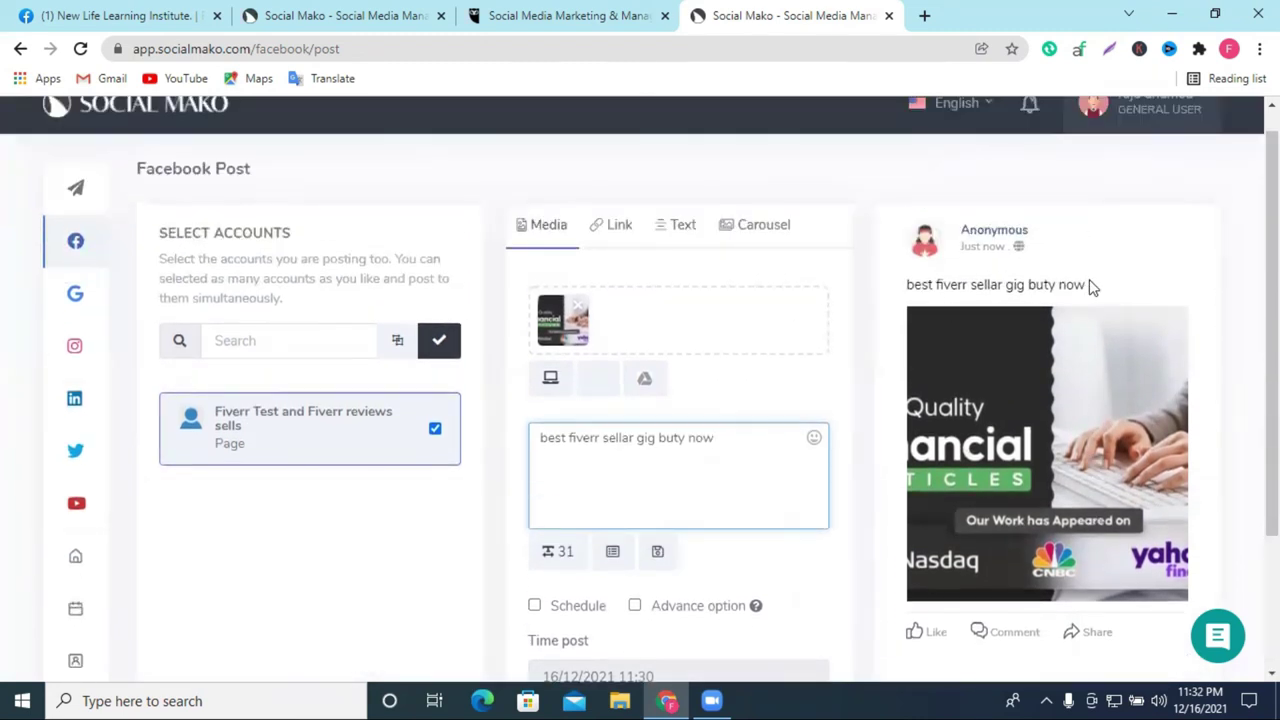
left_click_drag(1086, 286, 915, 293)
scroll(1010, 428, "down", 1)
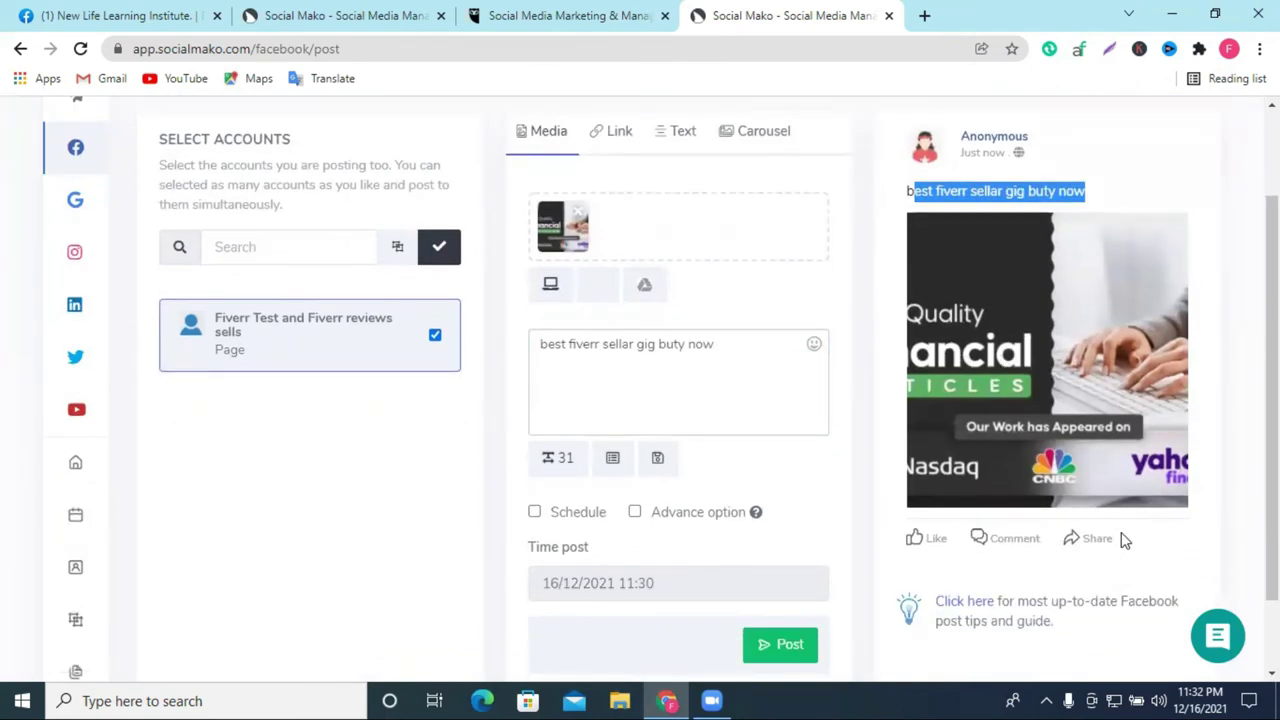
scroll(1012, 422, "down", 1)
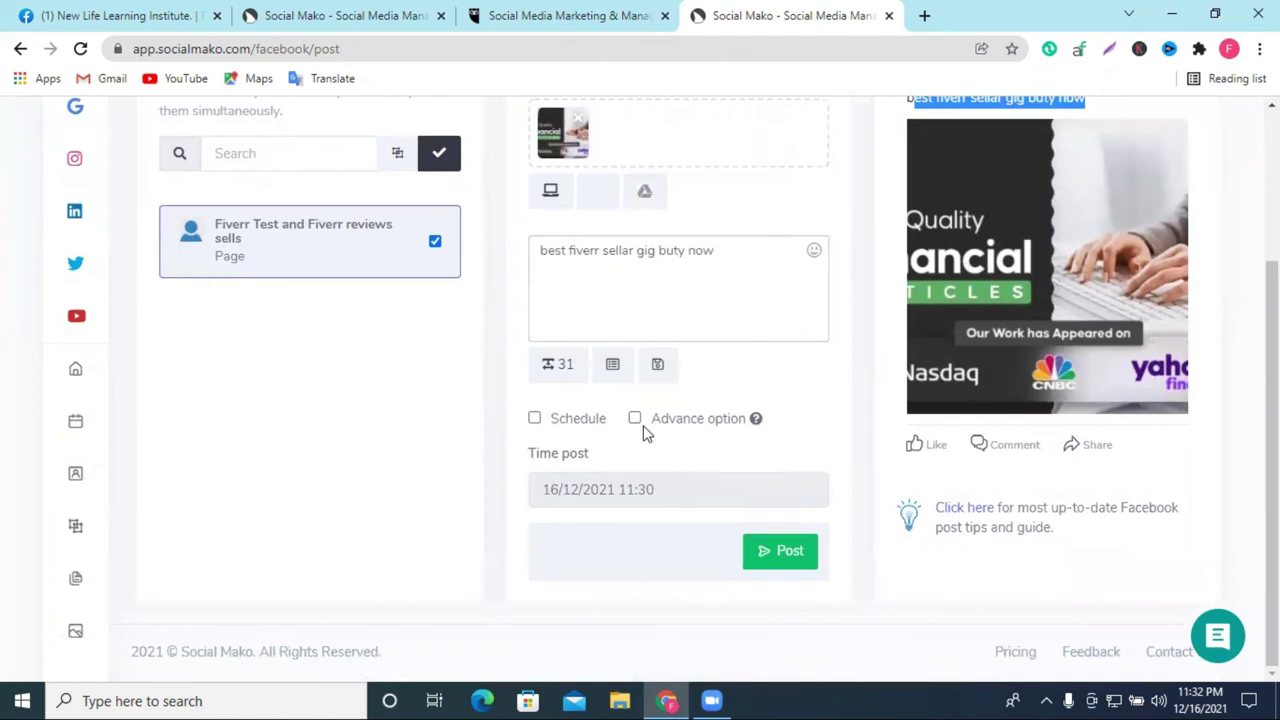
Enable scheduling for 22/12/2021 11:30, with repeat frequency Once and the end date unchanged
left_click(534, 420)
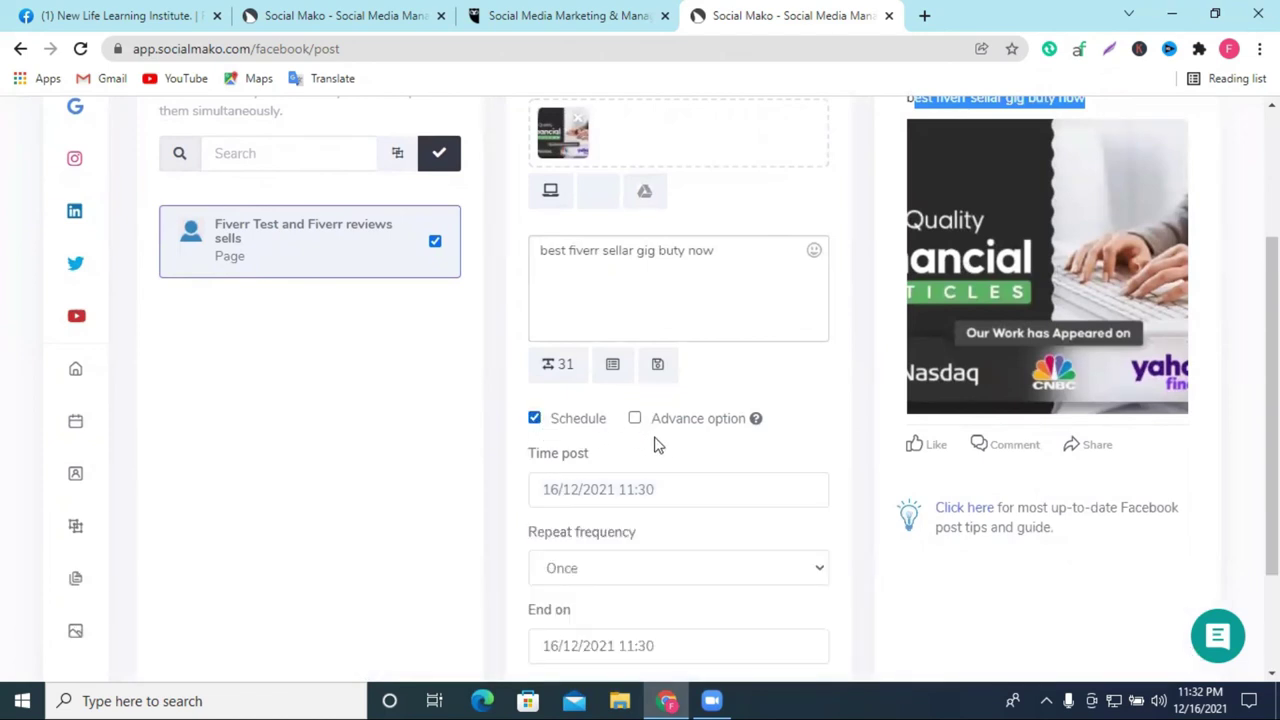
scroll(657, 445, "down", 1)
left_click(607, 400)
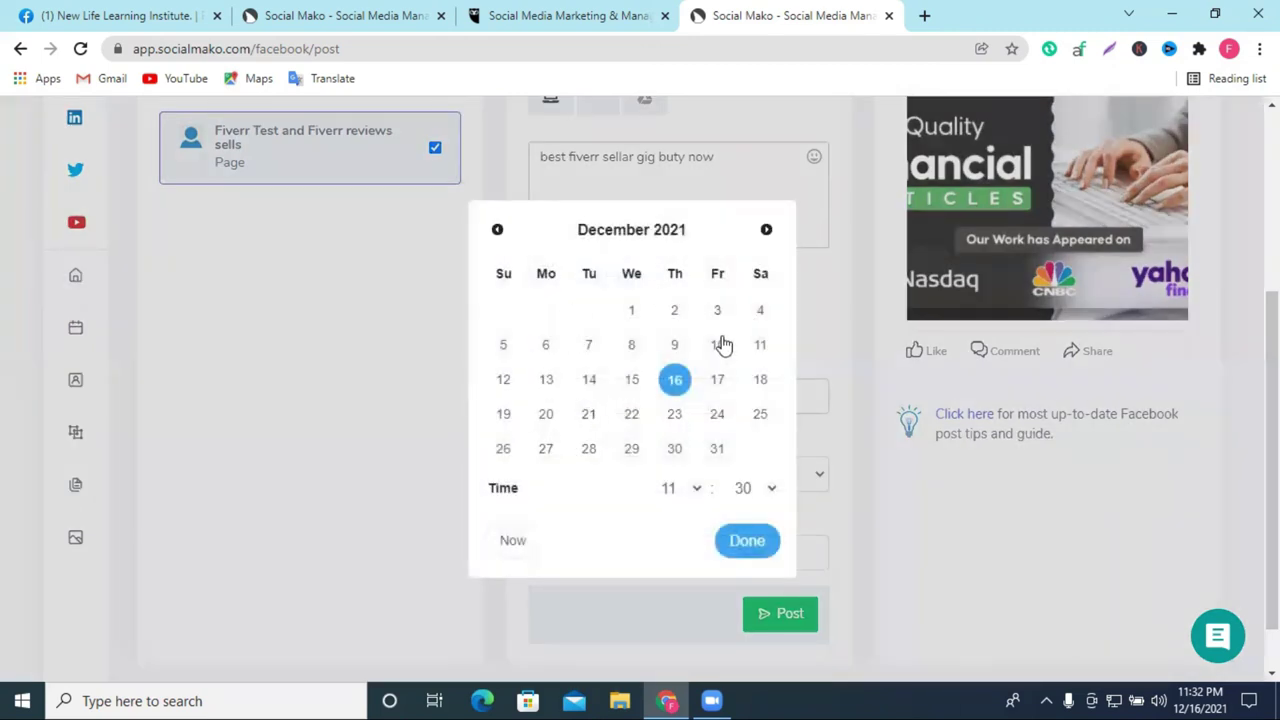
left_click(627, 420)
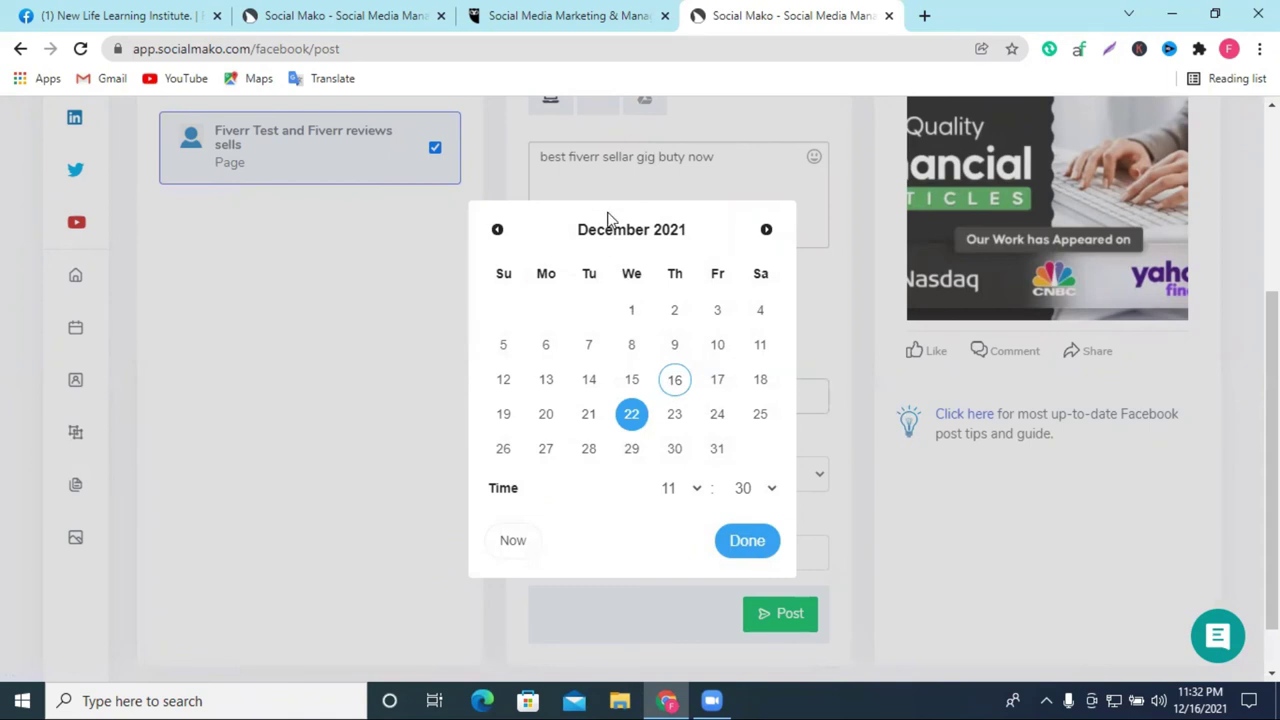
left_click(752, 546)
scroll(690, 515, "down", 1)
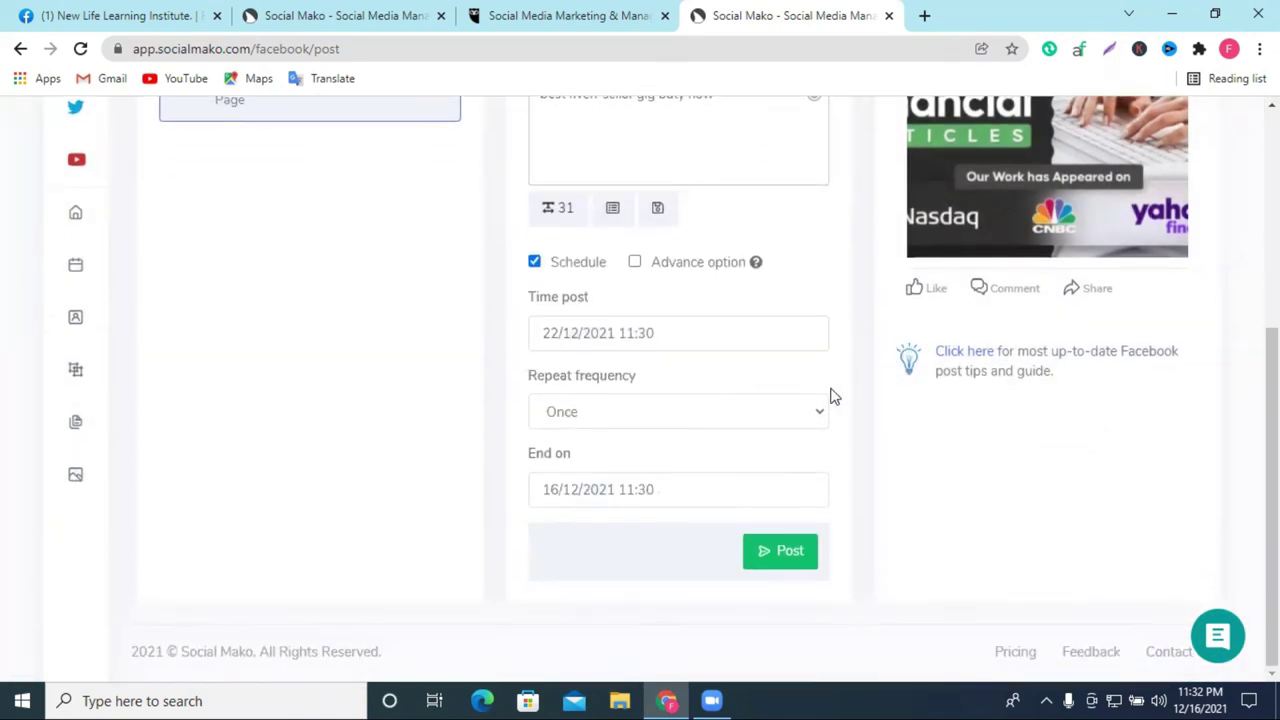
left_click(752, 415)
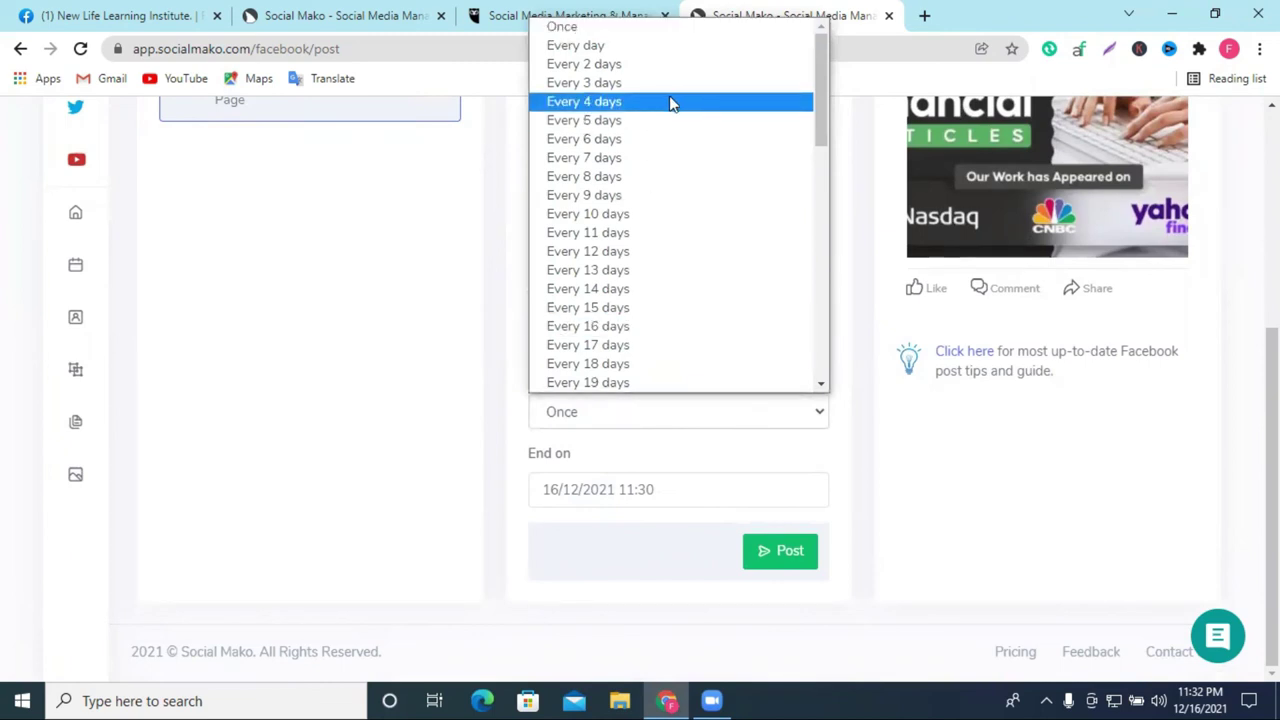
left_click(586, 28)
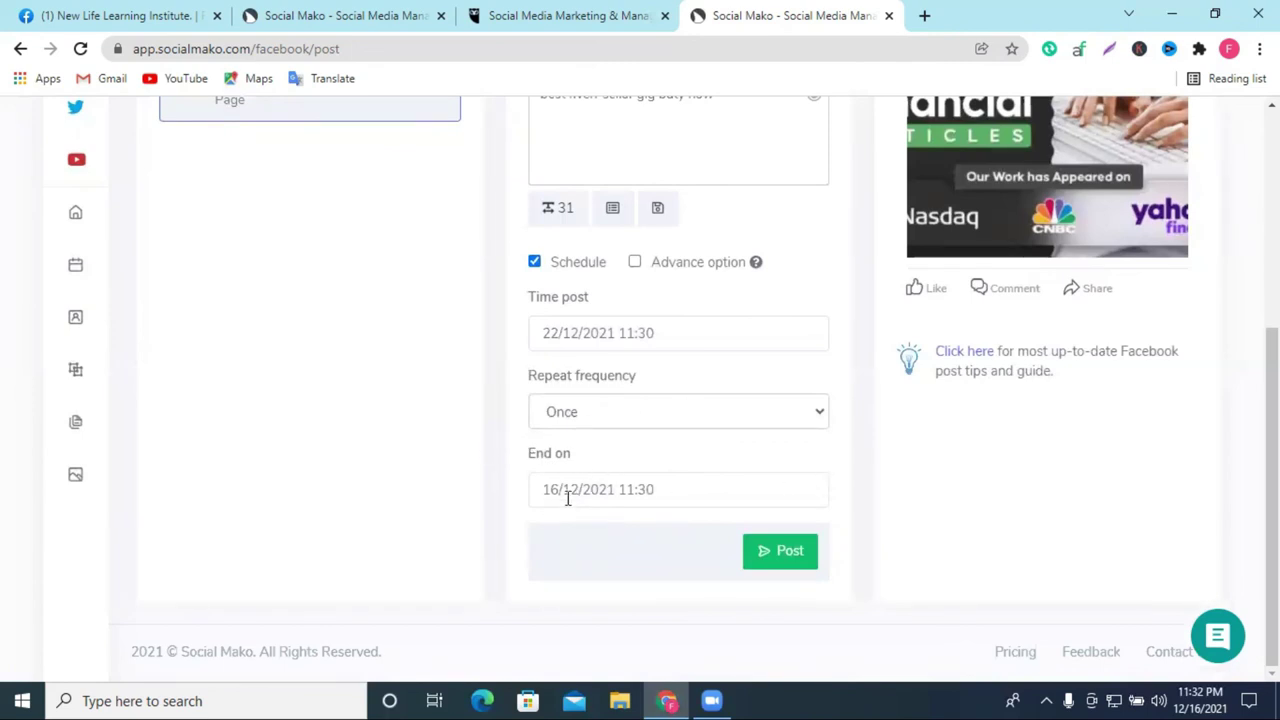
left_click(585, 495)
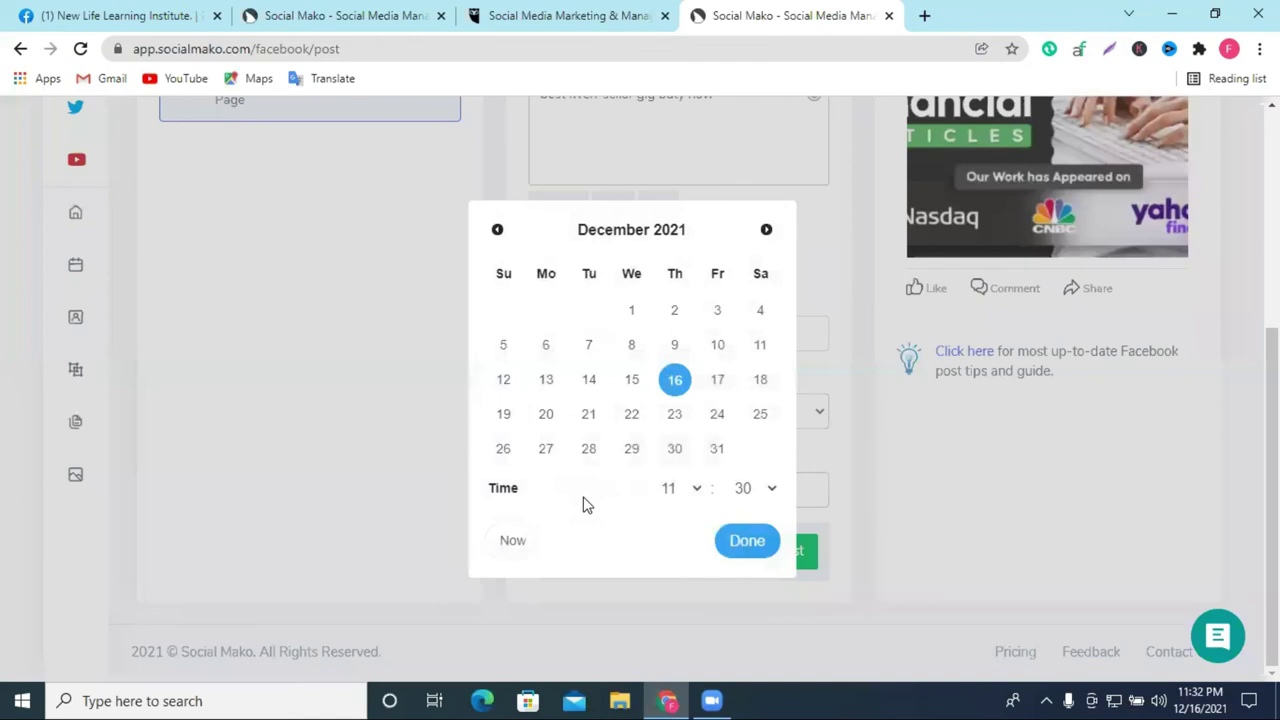
left_click(804, 545)
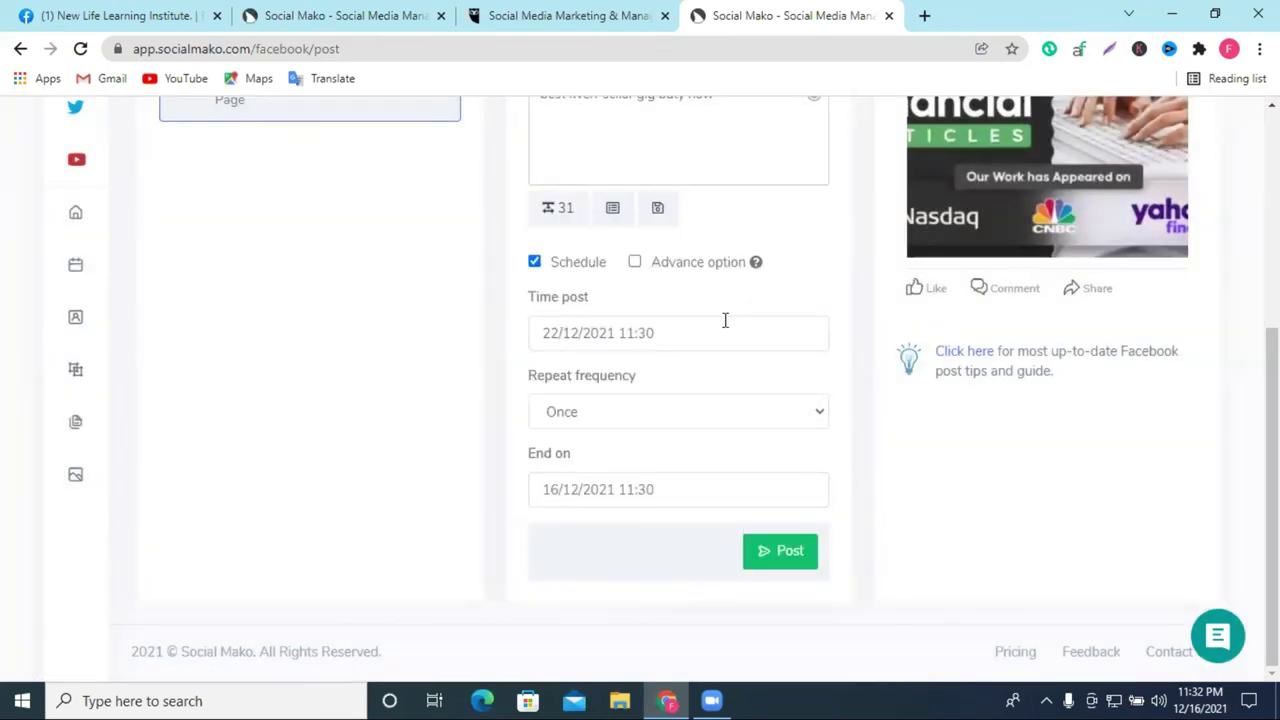
Post the scheduled Facebook post so it is added to the schedule
left_click(778, 560)
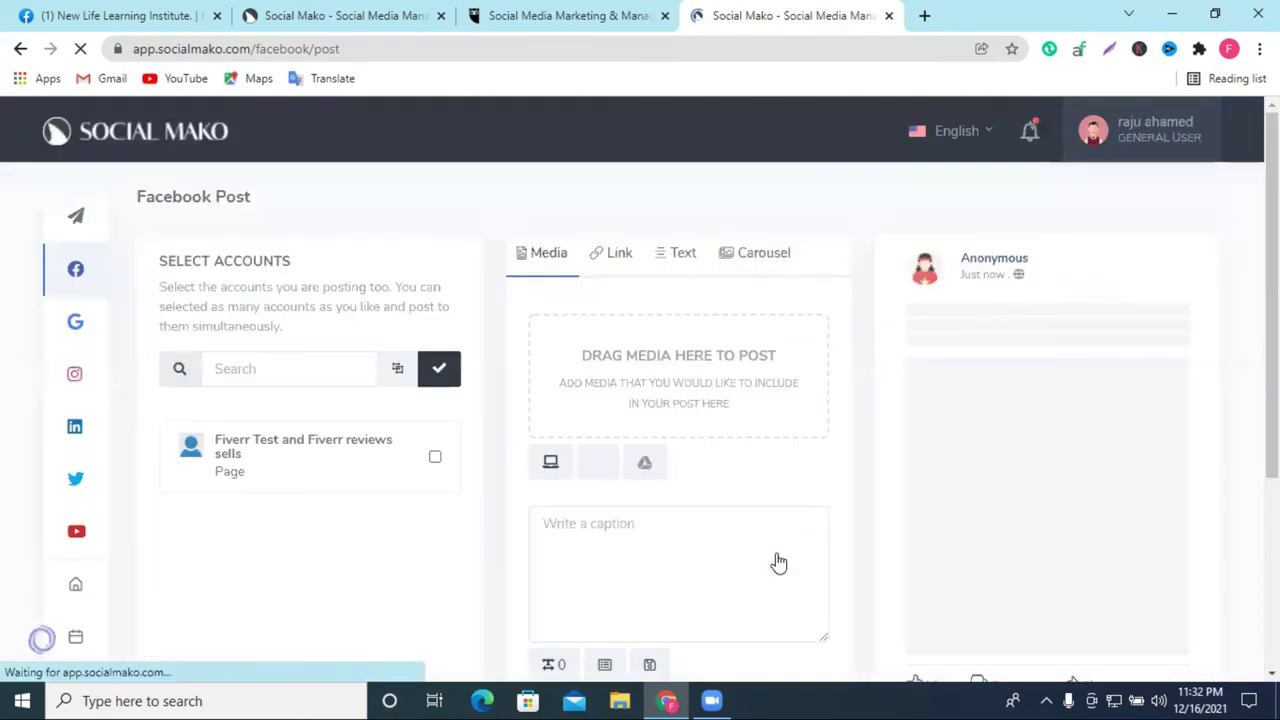
scroll(434, 412, "down", 2)
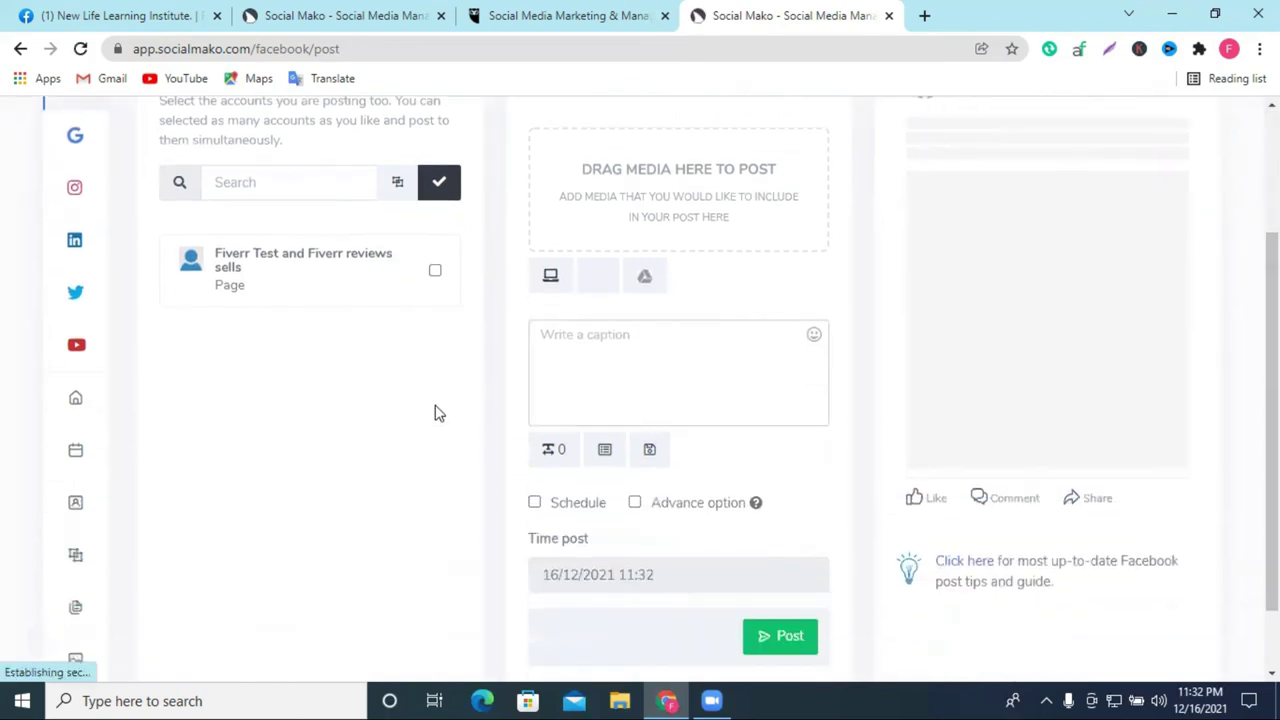
scroll(434, 412, "down", 1)
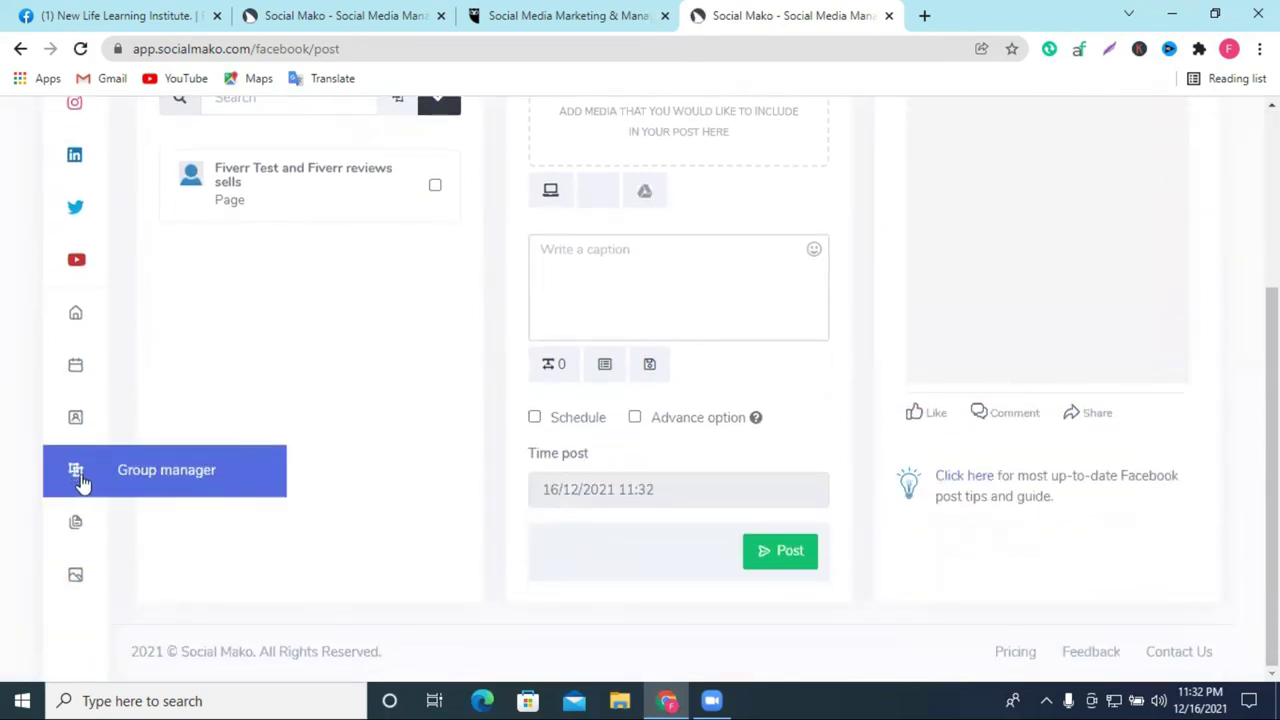
Reload the Schedules page and select Dec 22 in the December 2021 calendar
left_click(80, 372)
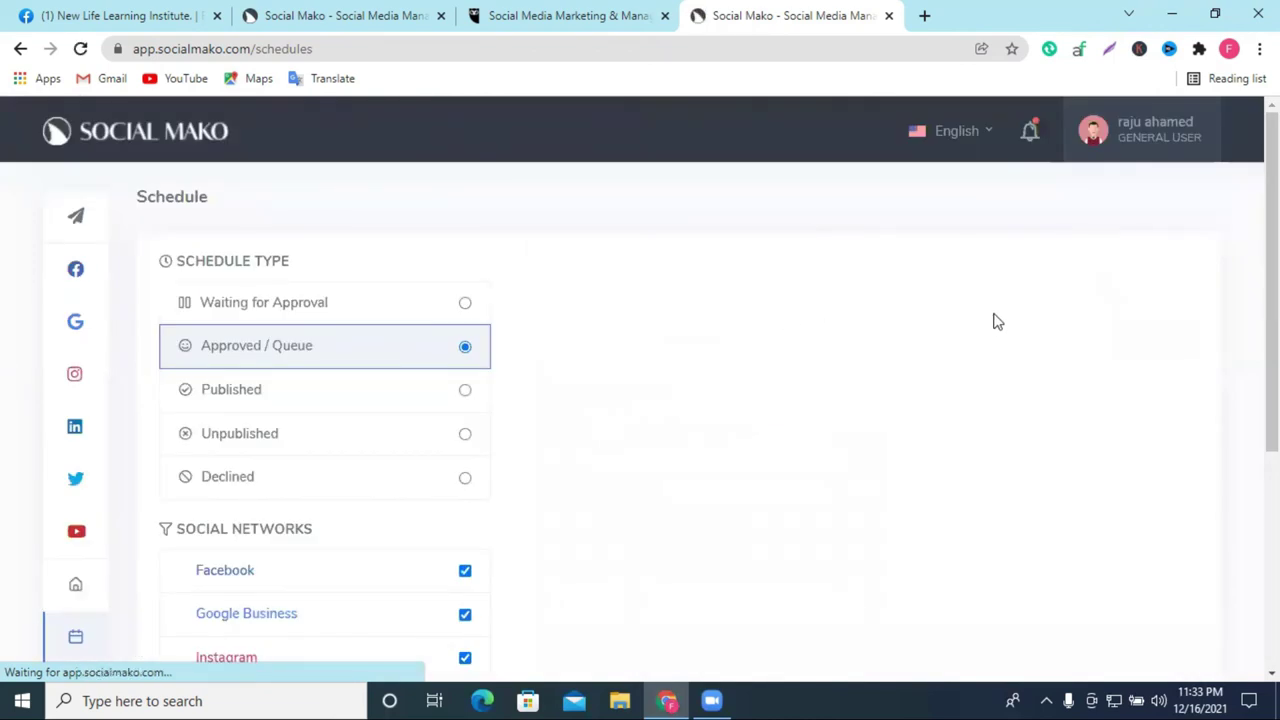
scroll(994, 320, "down", 2)
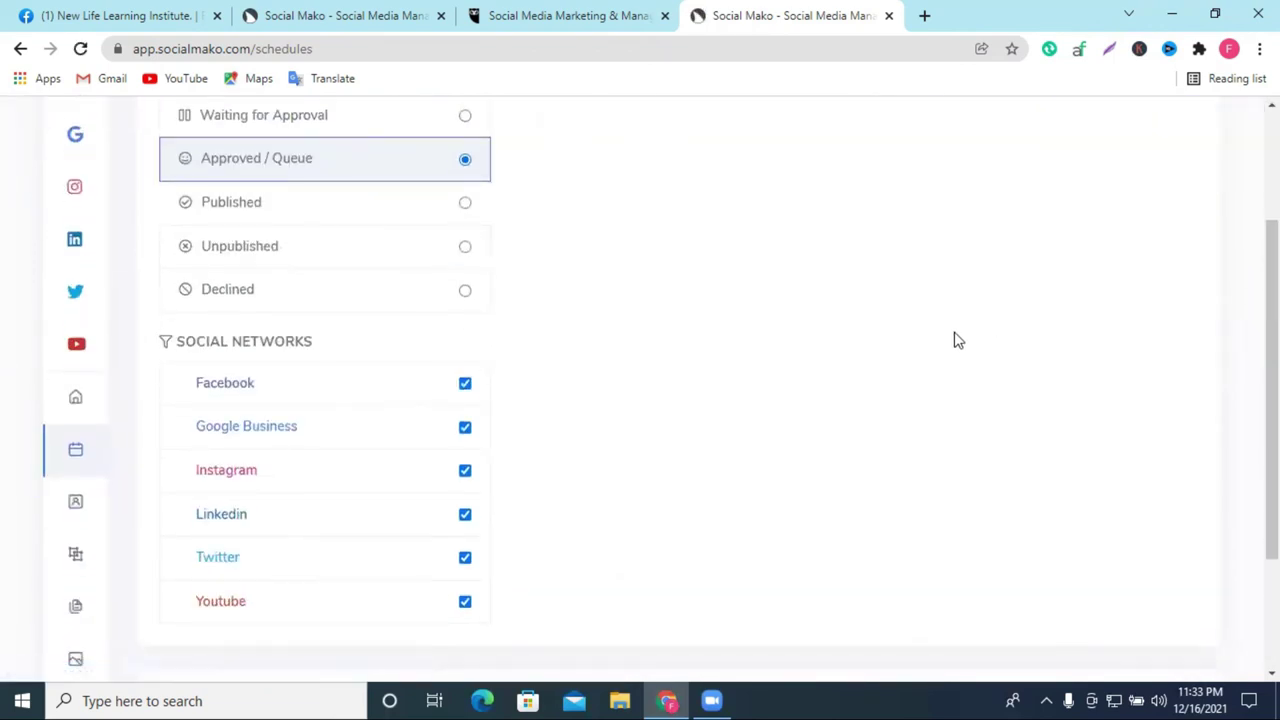
scroll(905, 507, "up", 2)
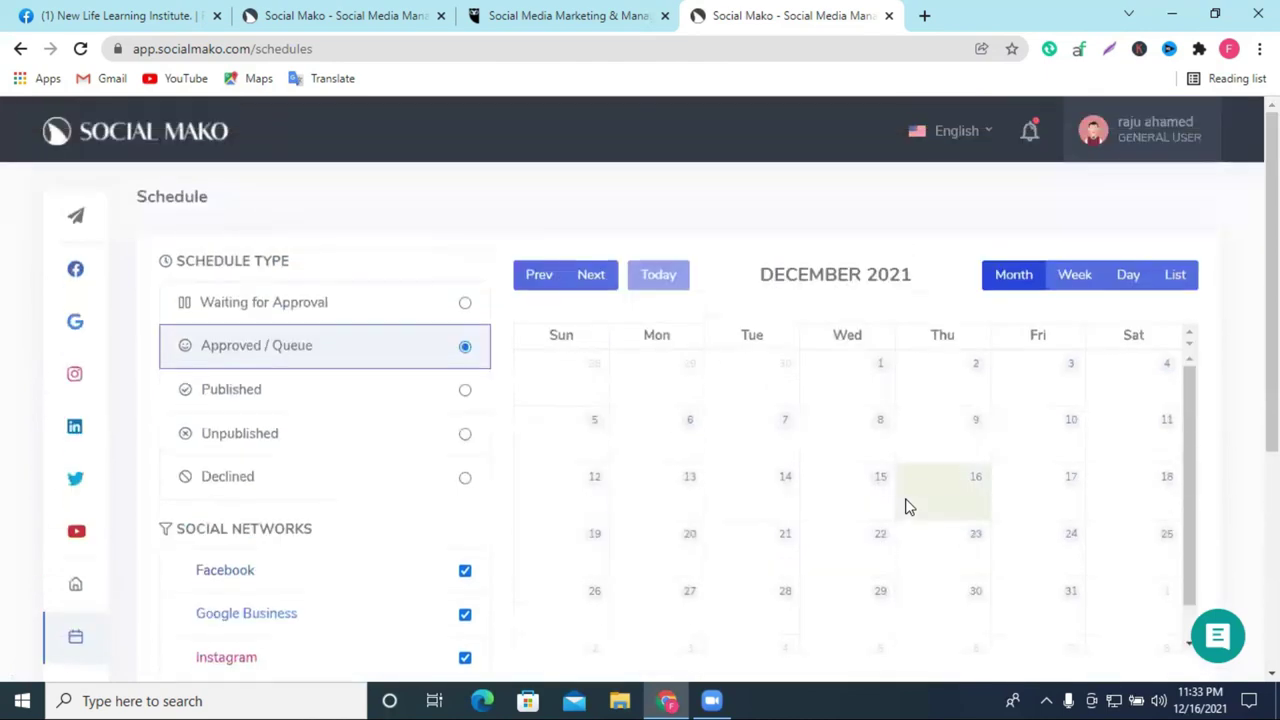
scroll(1040, 478, "down", 2)
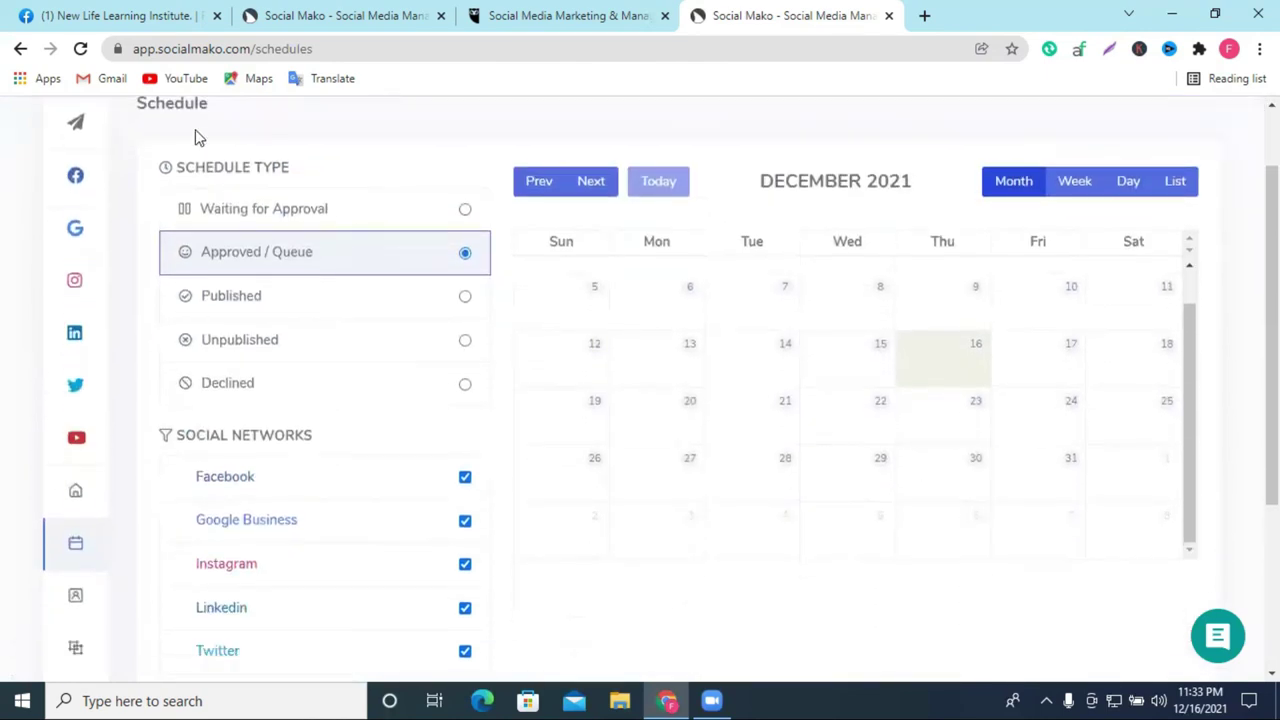
left_click(81, 49)
scroll(716, 411, "up", 1)
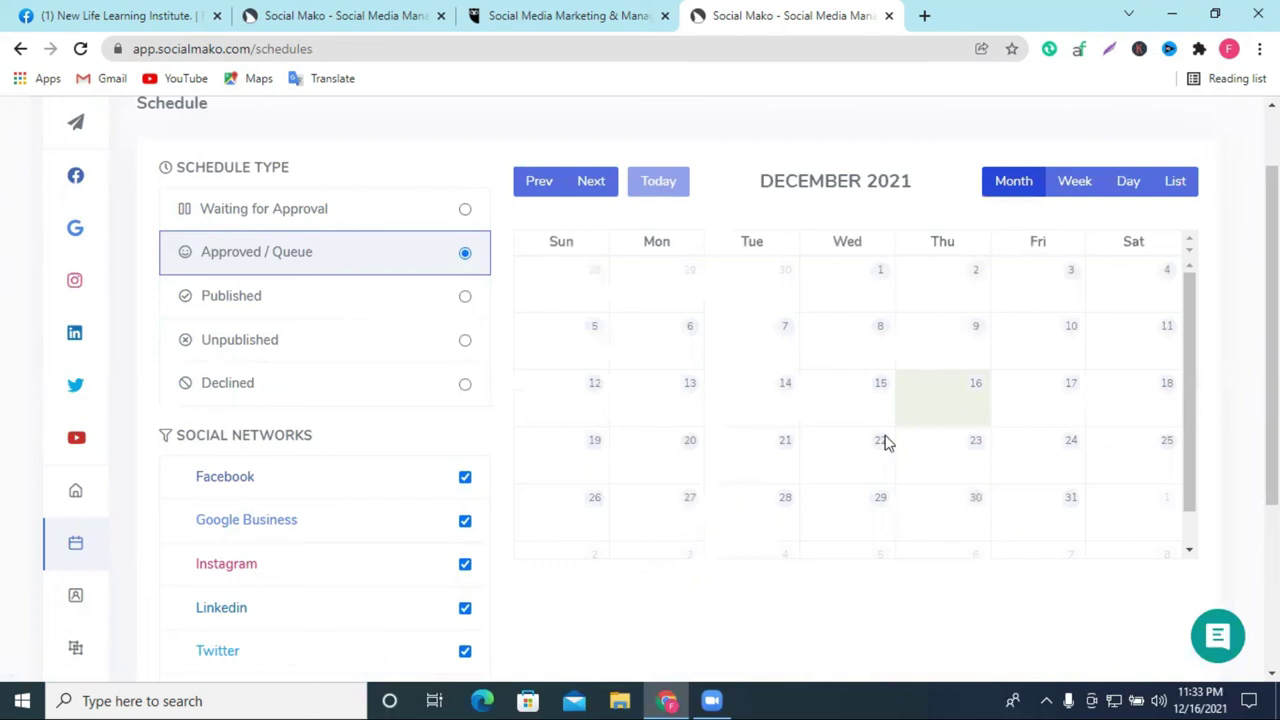
left_click(872, 462)
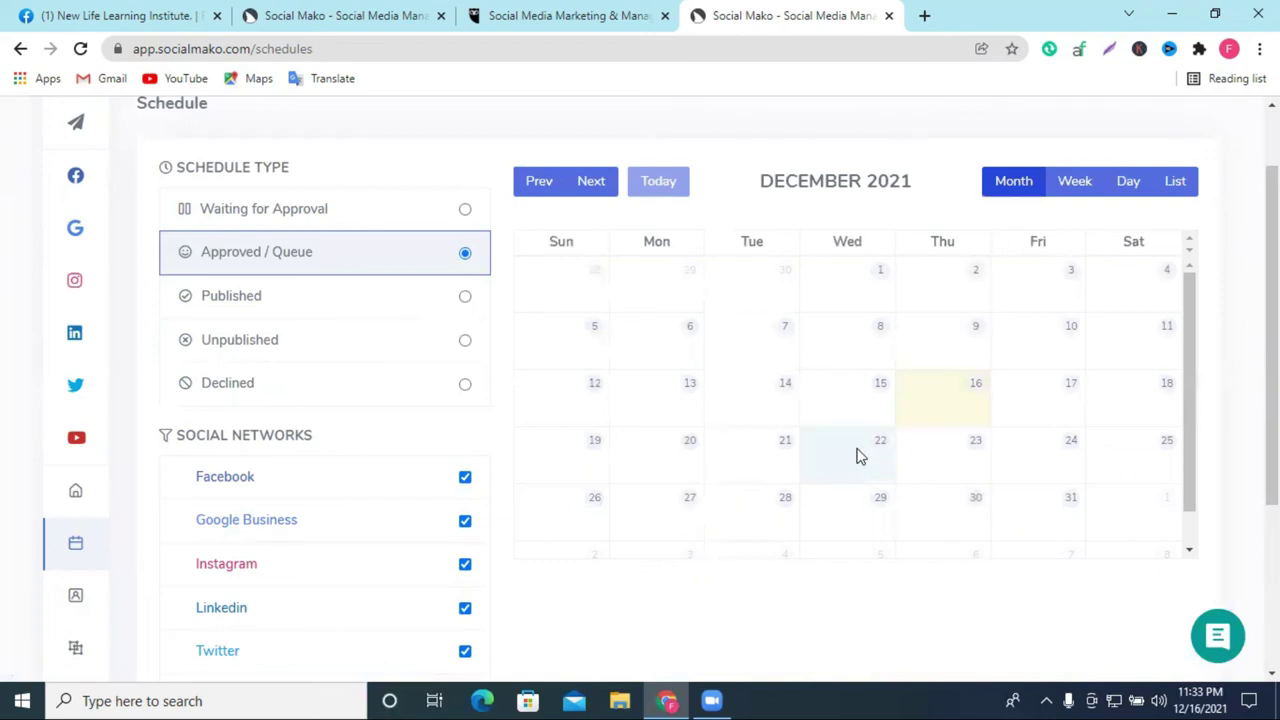
scroll(860, 420, "up", 3)
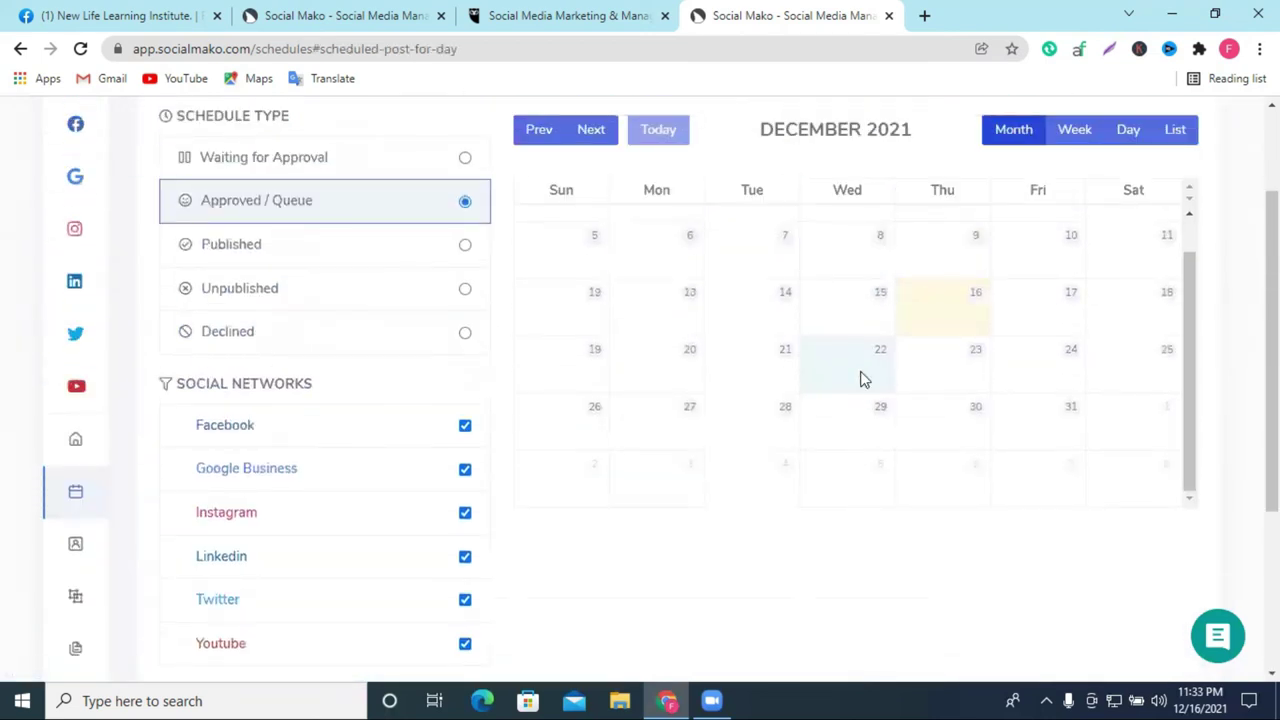
Compare Dec 21 and Dec 28 with Dec 22, checking the post's 11:30AM date
left_click(855, 370)
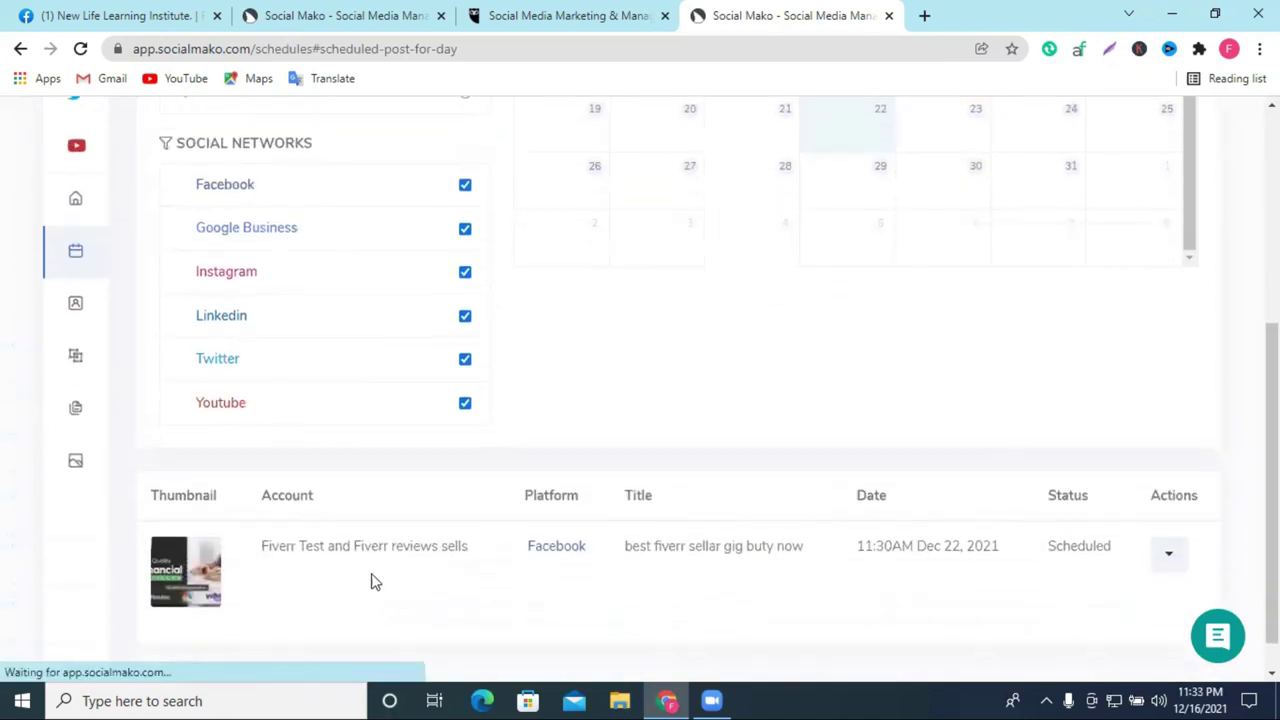
scroll(908, 343, "up", 3)
left_click(740, 352)
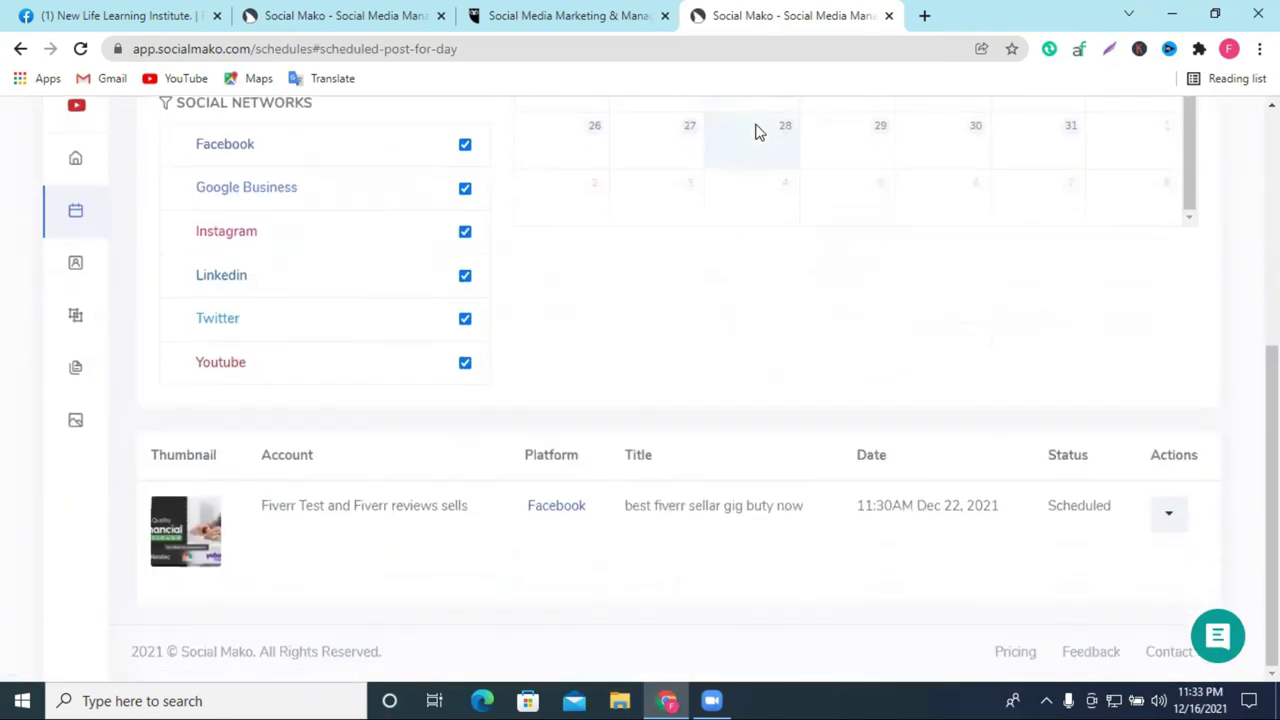
left_click(755, 130)
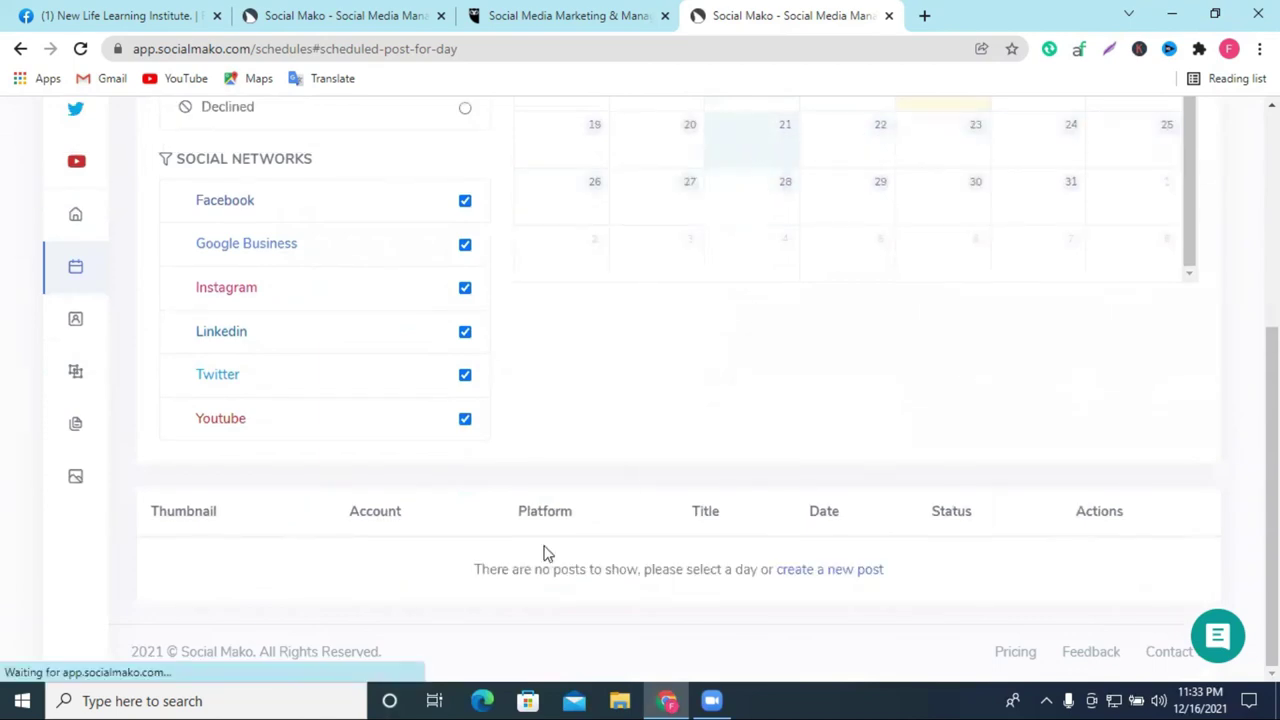
left_click(851, 150)
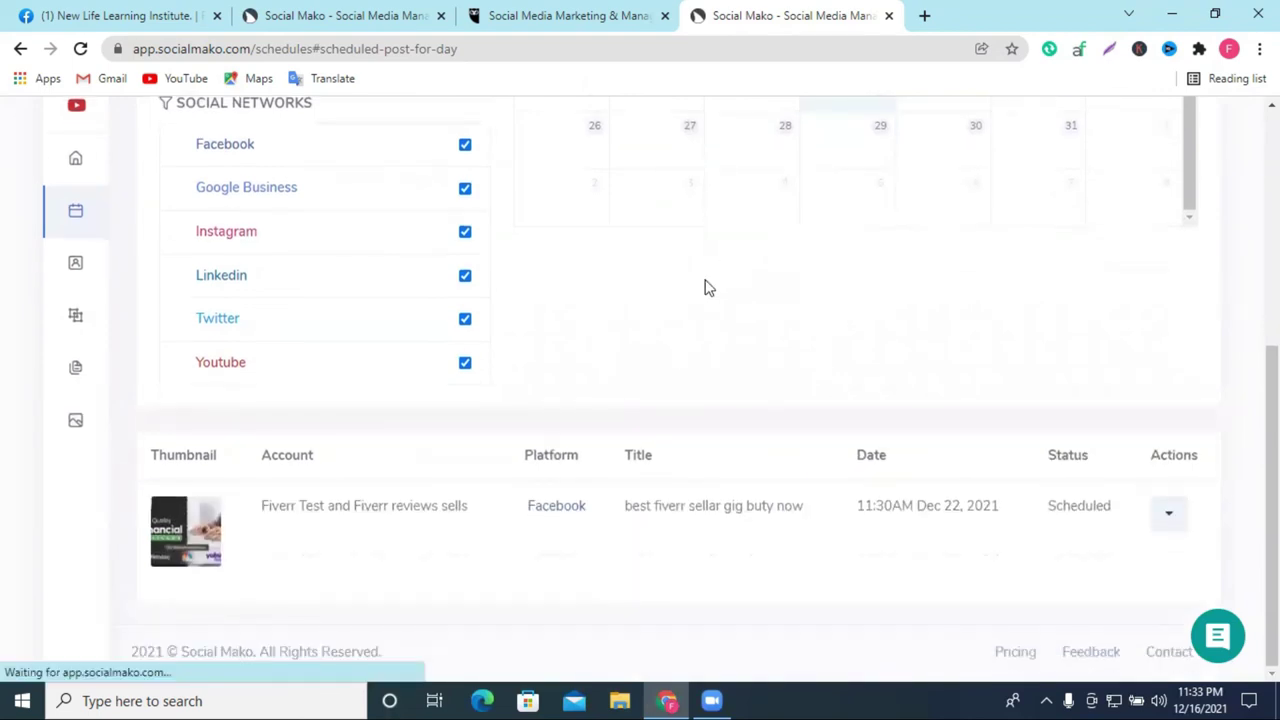
left_click_drag(873, 520, 960, 525)
Check Dec 13 in the calendar and review its post table
scroll(946, 528, "up", 3)
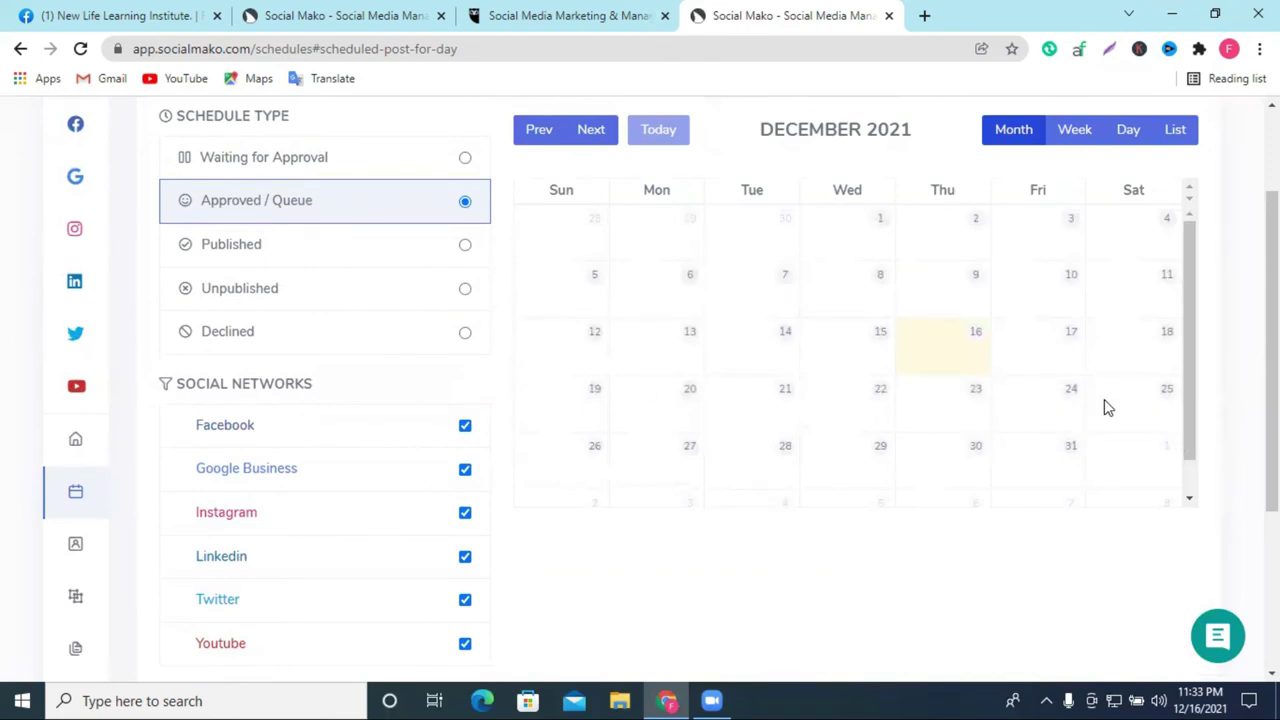
left_click(649, 334)
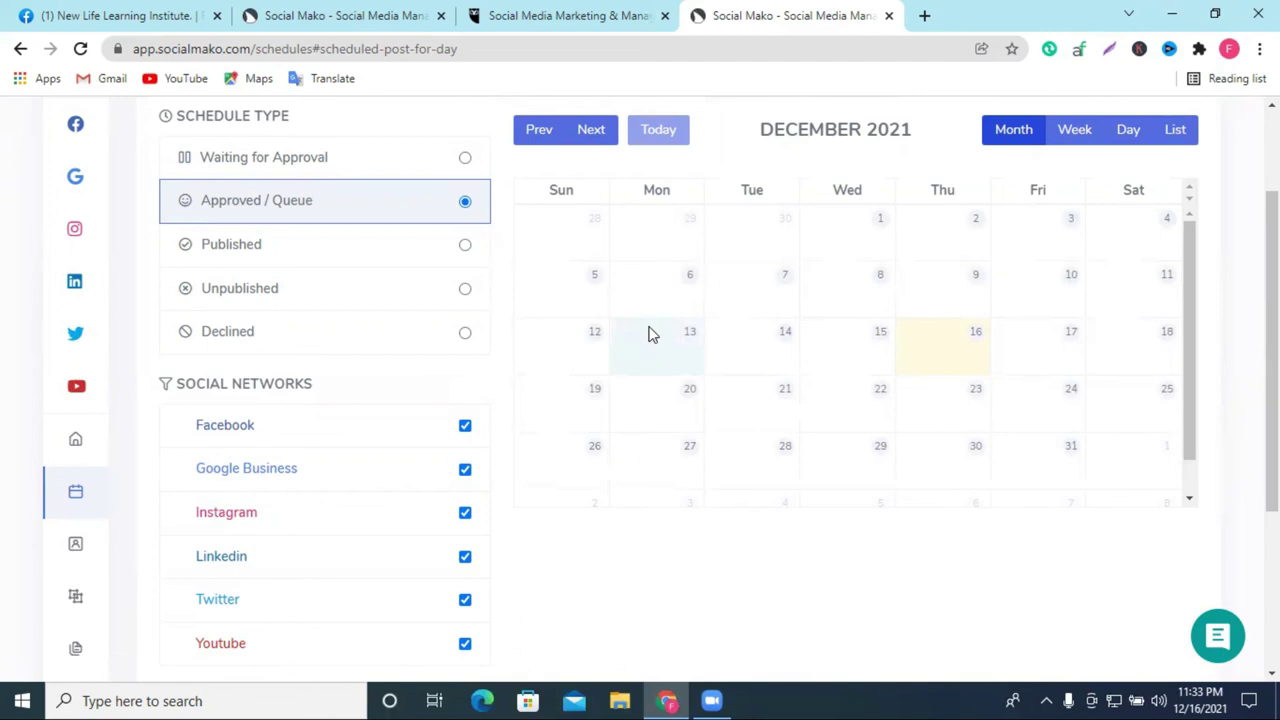
scroll(649, 334, "down", 2)
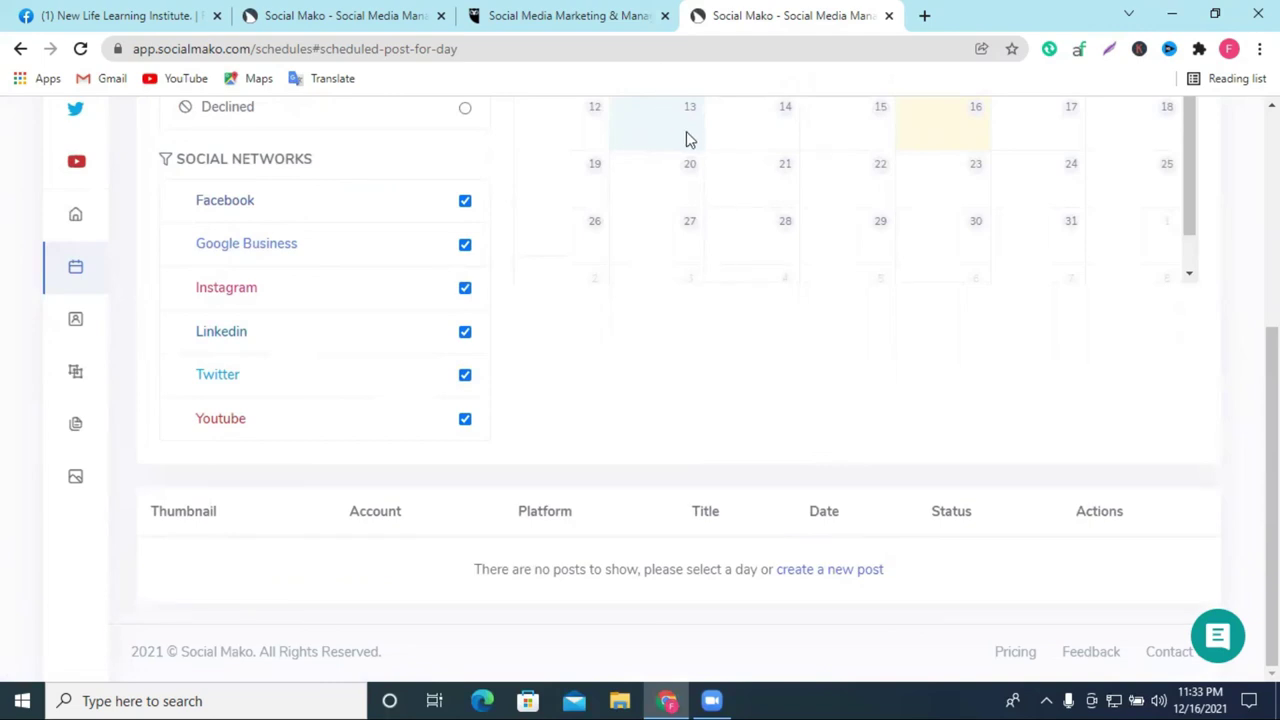
scroll(686, 135, "up", 3)
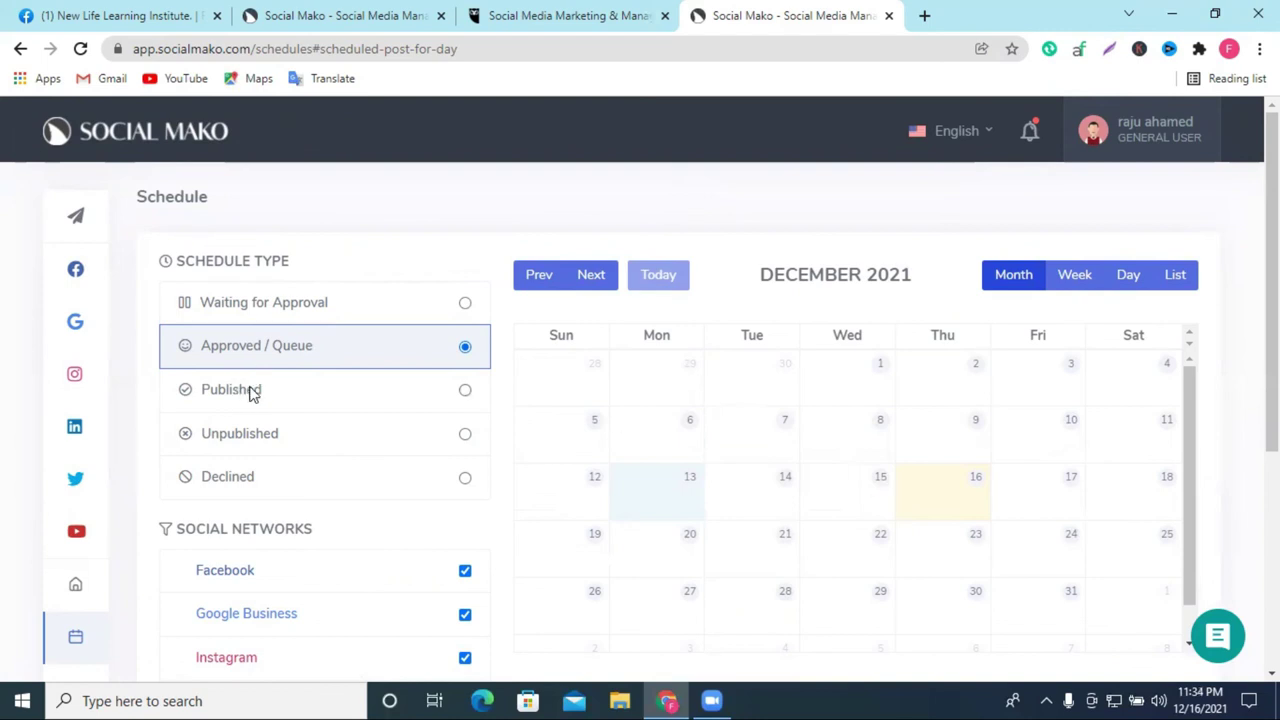
scroll(736, 398, "down", 1)
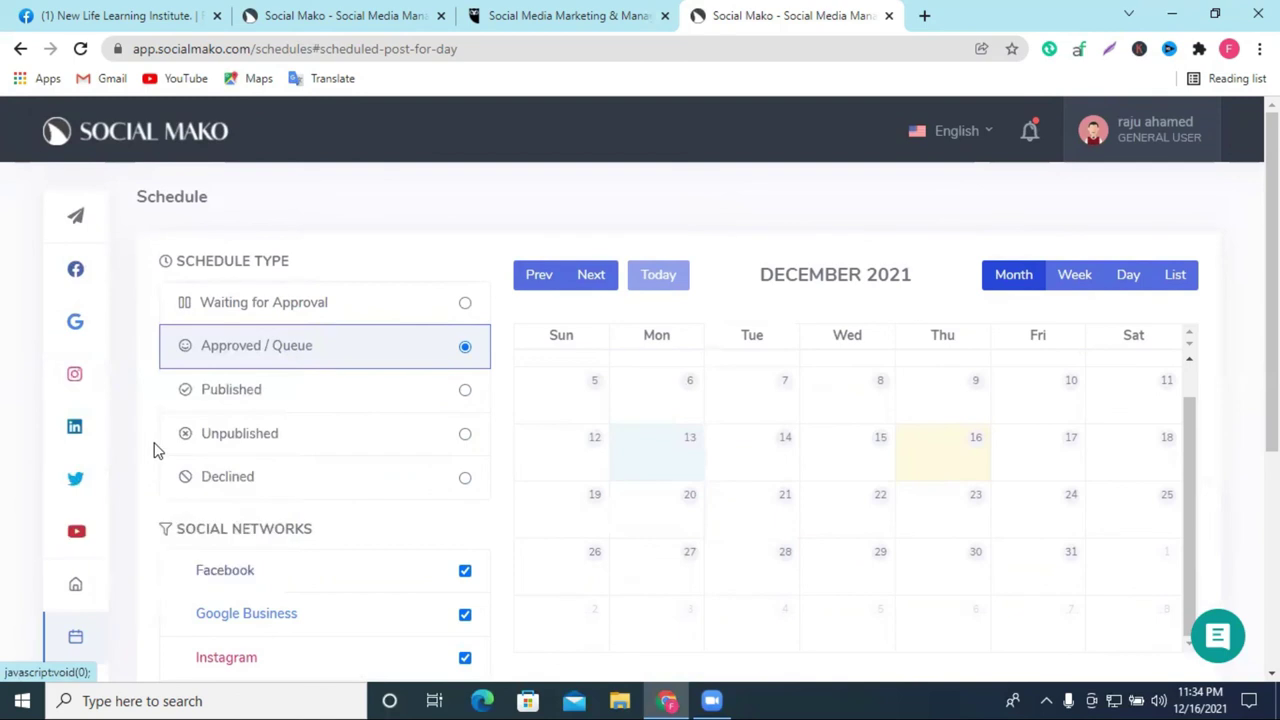
scroll(58, 420, "down", 2)
Open the Dashboard and look over its 'Looks like you could be more active' report
left_click(154, 409)
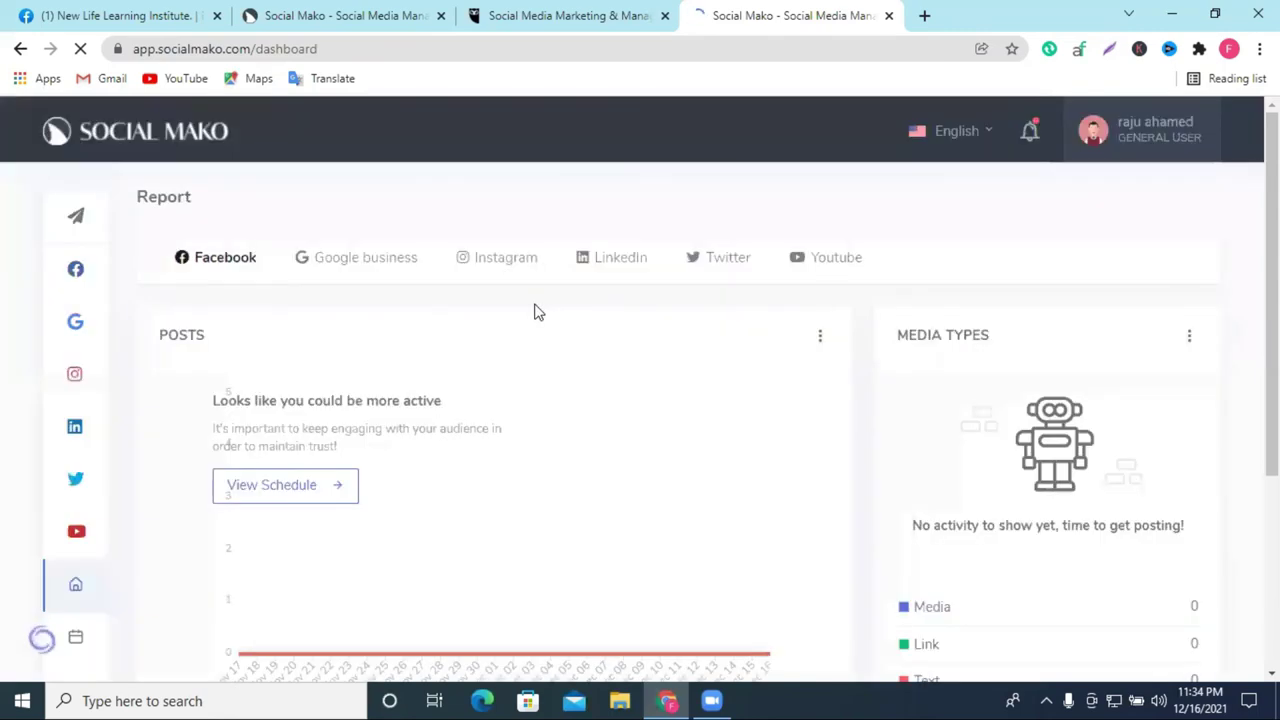
scroll(445, 360, "up", 1)
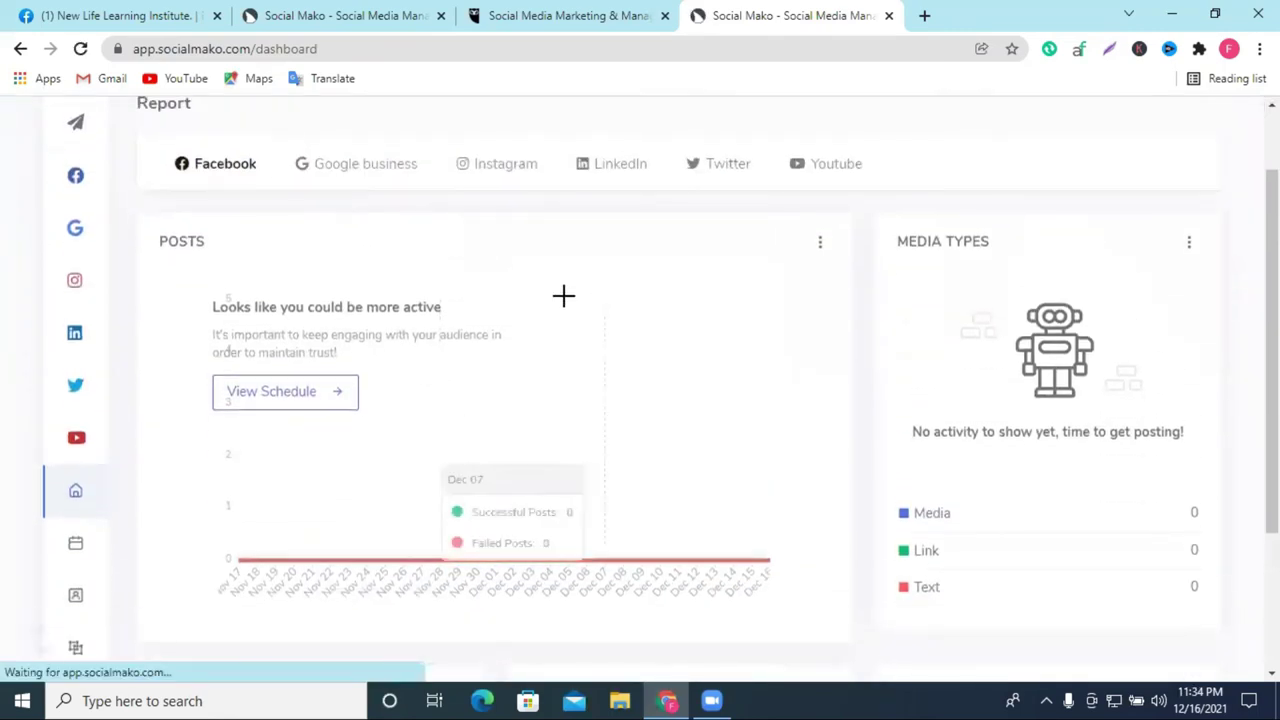
left_click_drag(214, 306, 462, 323)
scroll(470, 330, "down", 2)
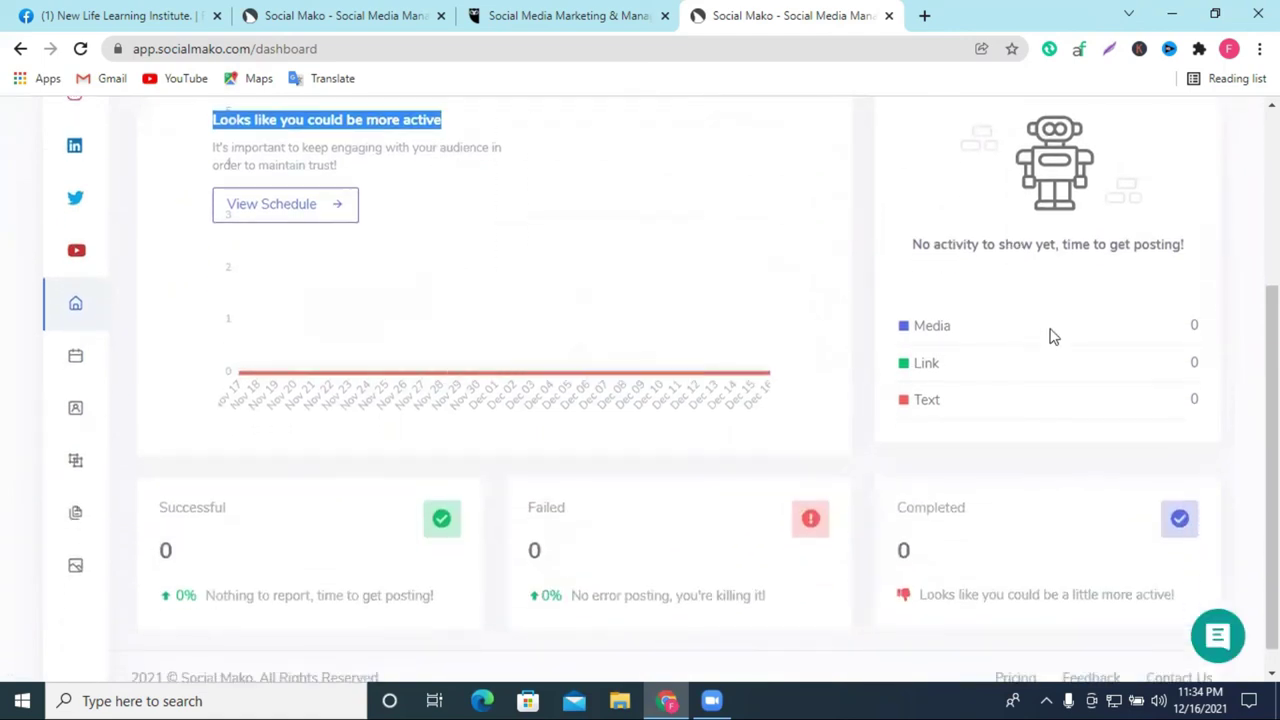
scroll(420, 440, "down", 1)
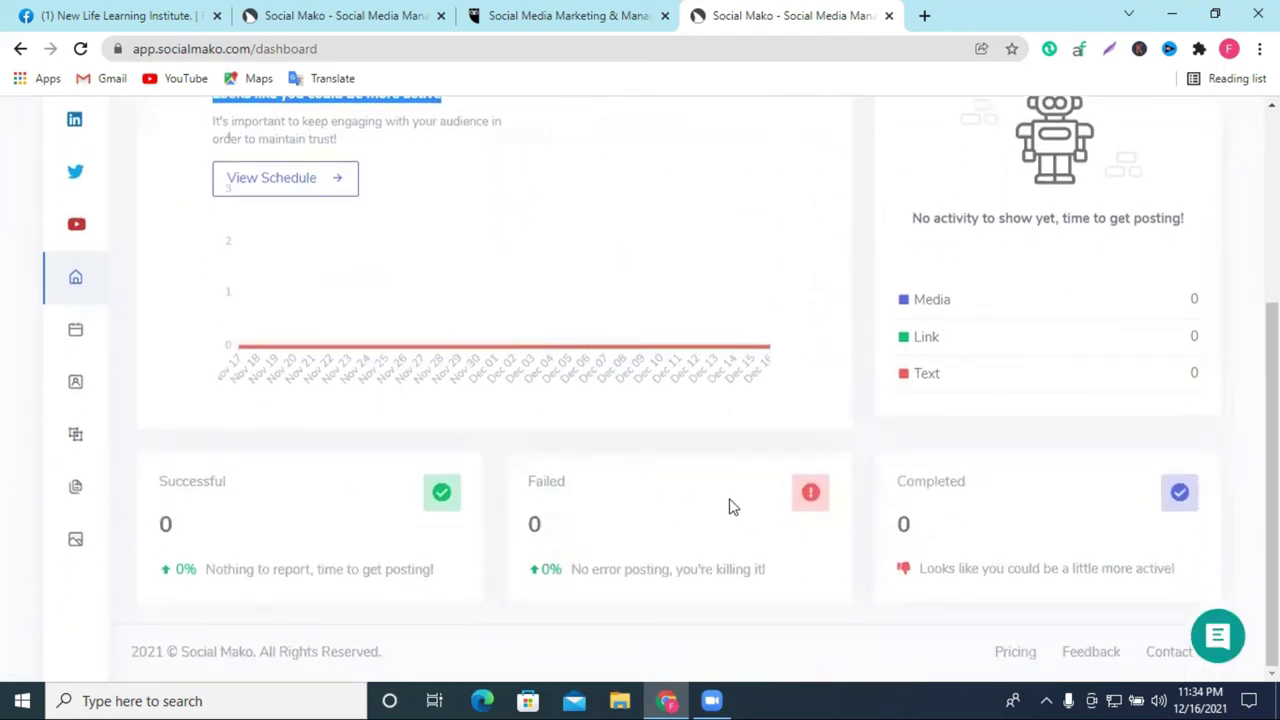
scroll(995, 475, "up", 3)
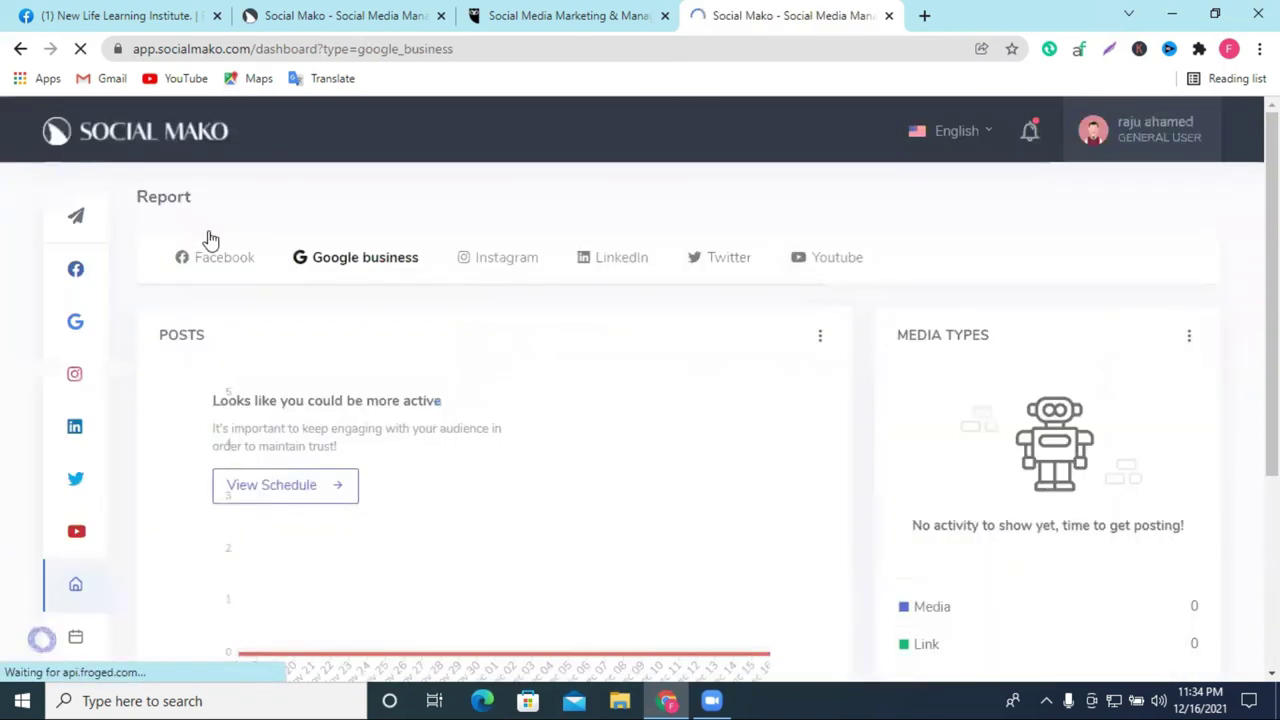
Switch the report to Facebook, showing Successful, Failed and Completed all at 0
left_click(205, 260)
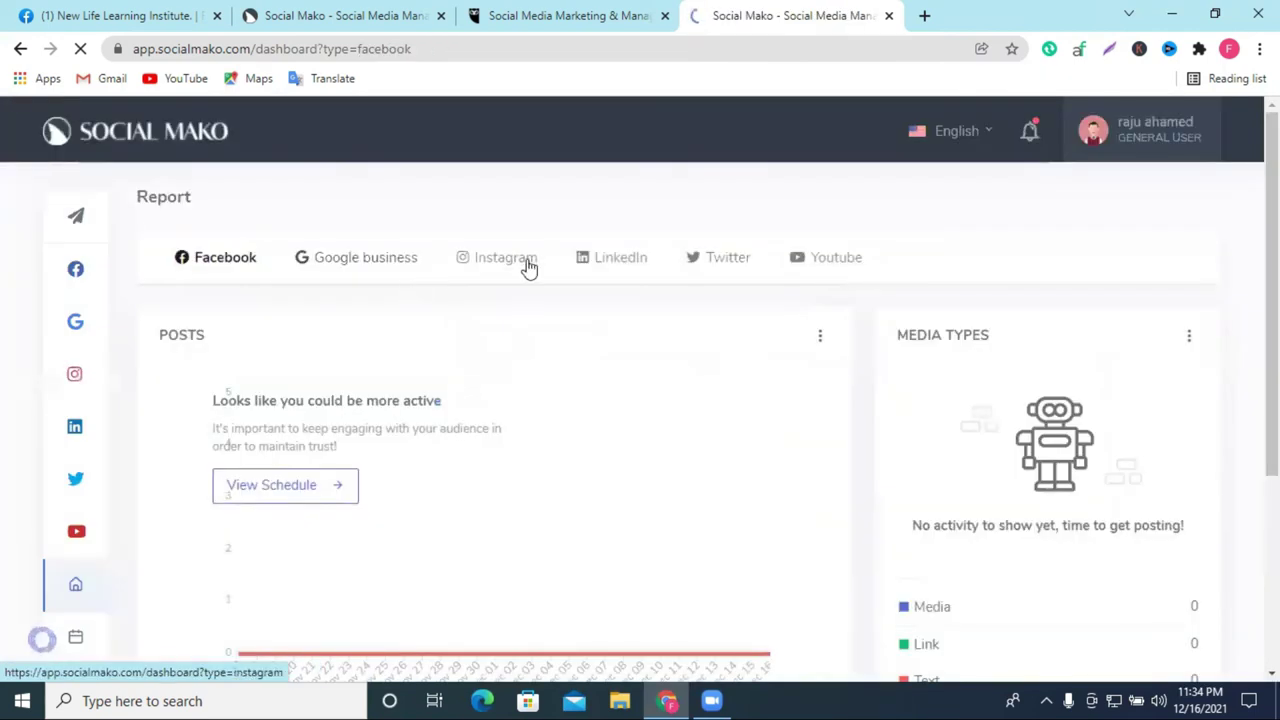
scroll(757, 274, "down", 3)
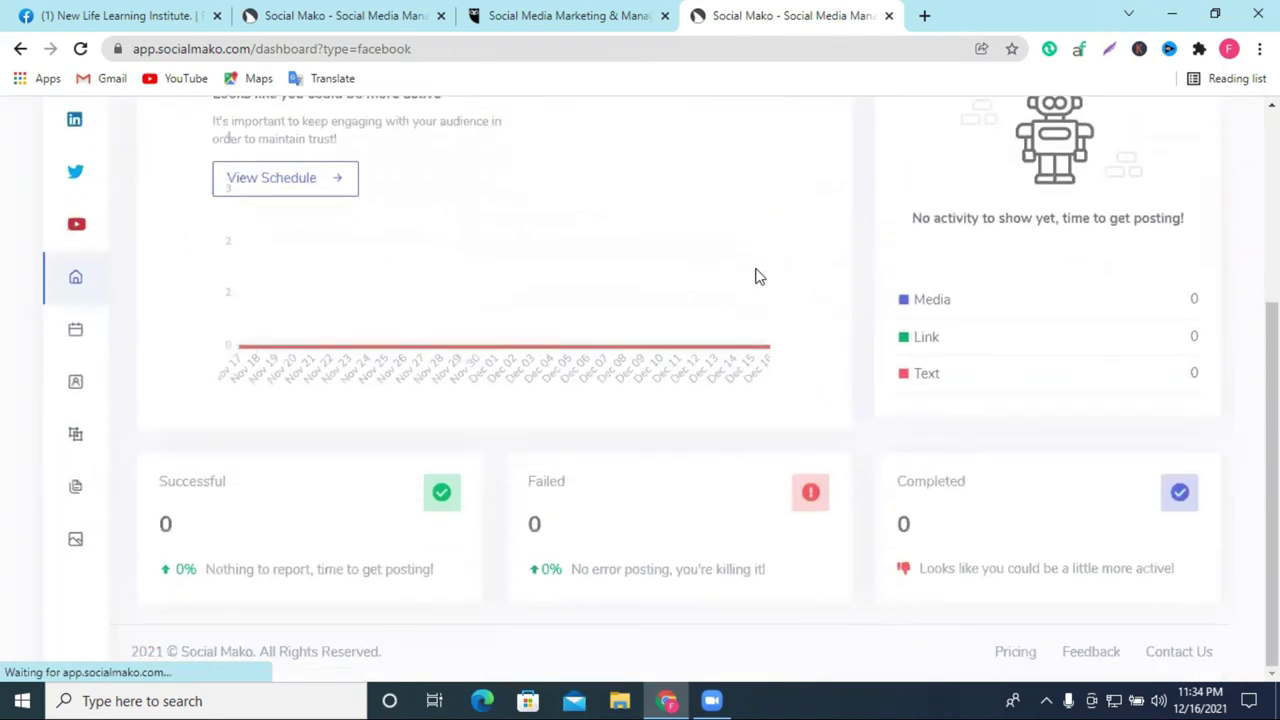
scroll(1185, 210, "up", 2)
scroll(1035, 310, "down", 2)
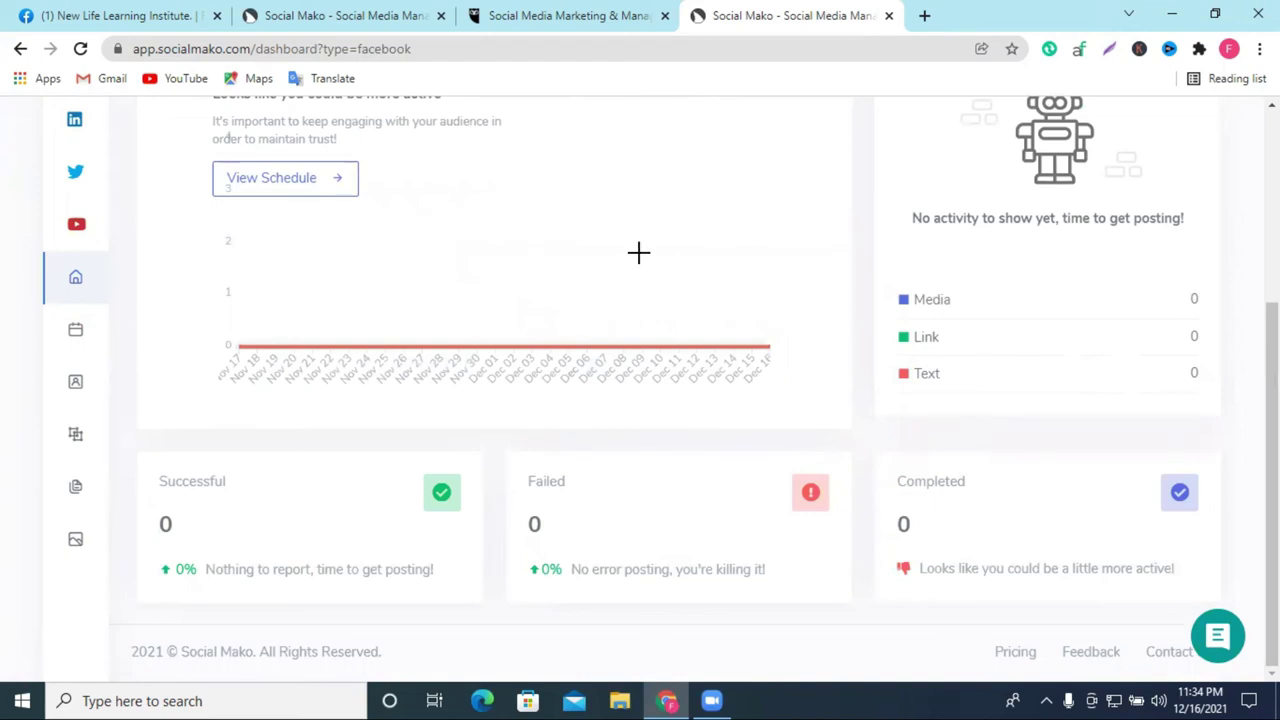
Open and close the support chat help panel
left_click(1217, 640)
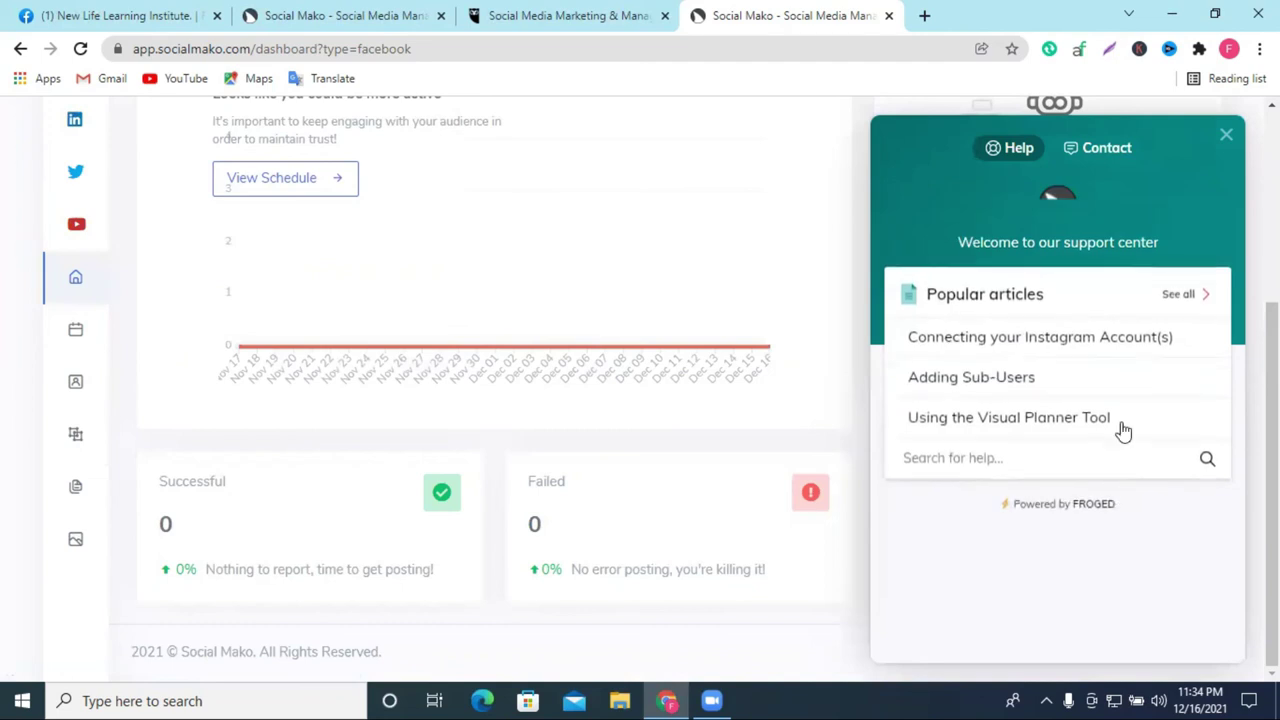
left_click(1227, 138)
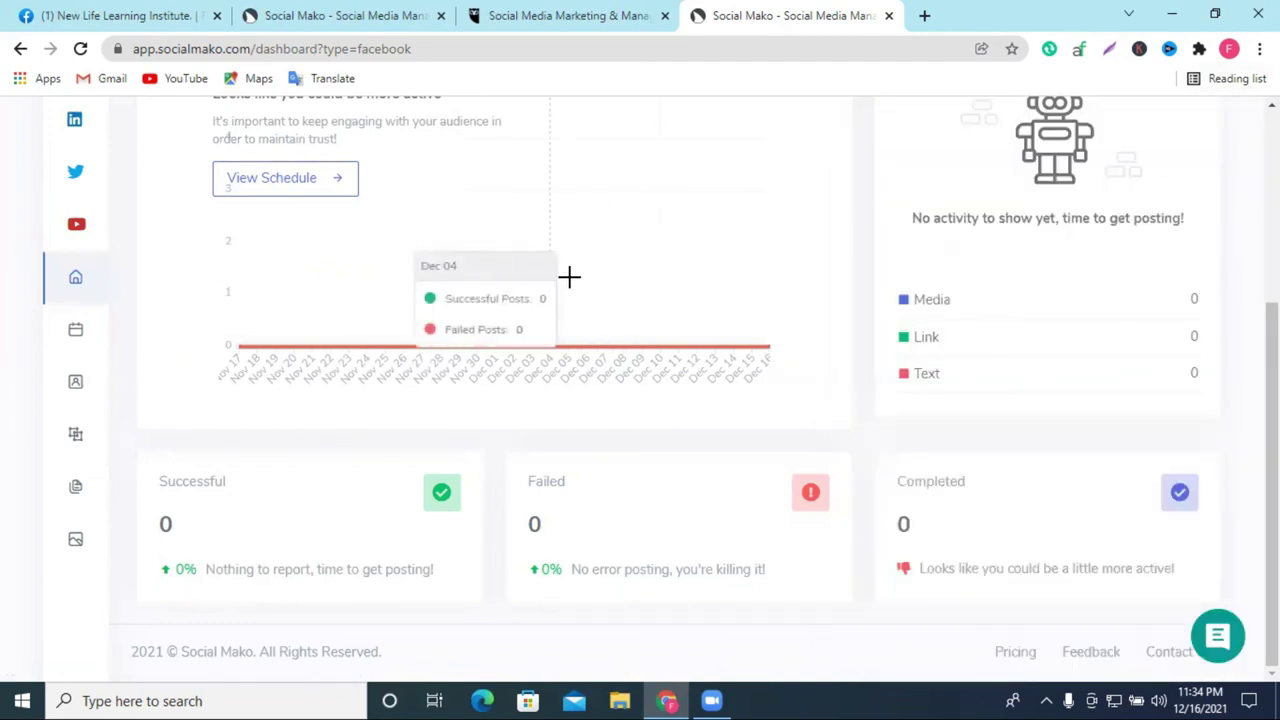
scroll(772, 205, "up", 1)
scroll(772, 205, "up", 3)
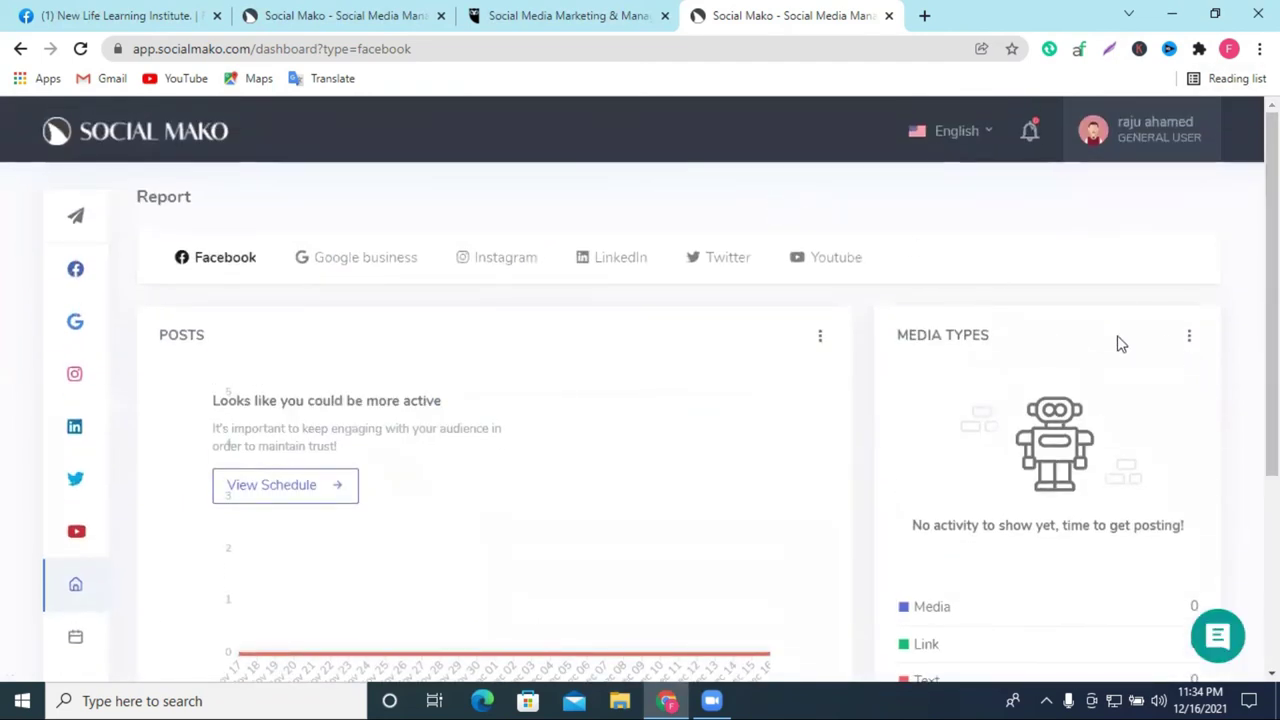
scroll(475, 290, "down", 3)
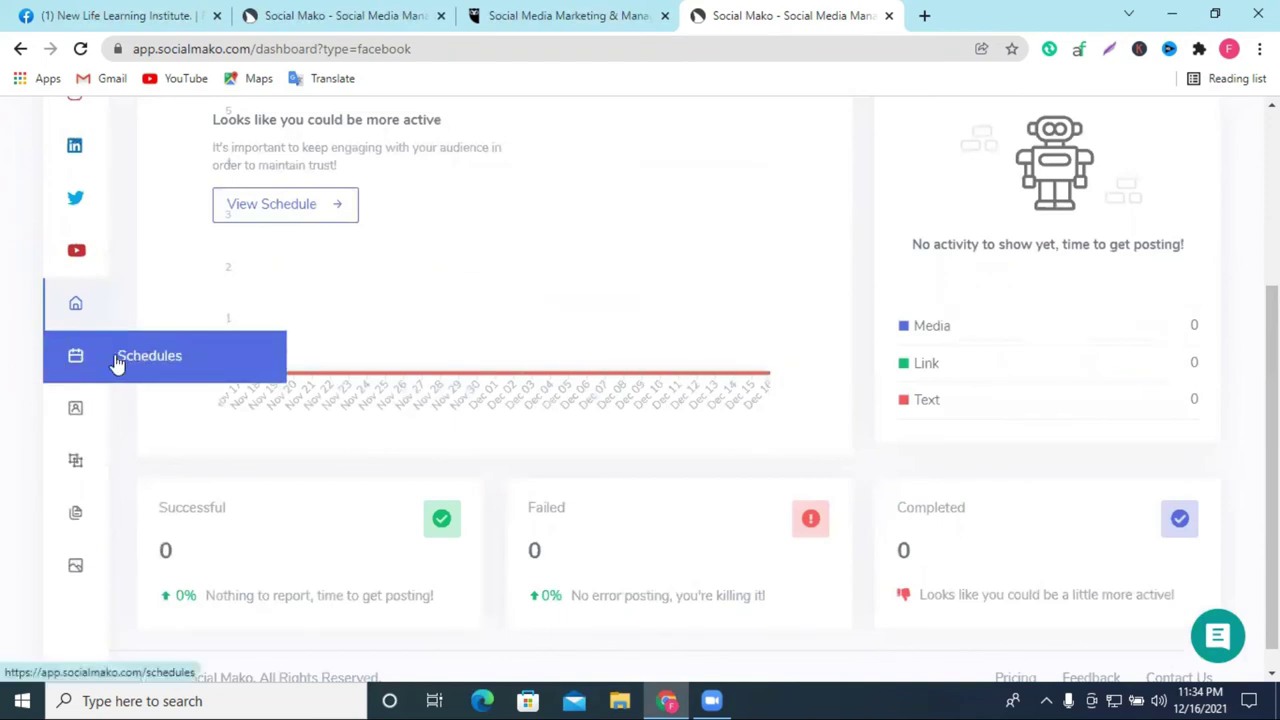
Review the Account Manager listing only the Fiverr page, then go to Group manager
left_click(60, 416)
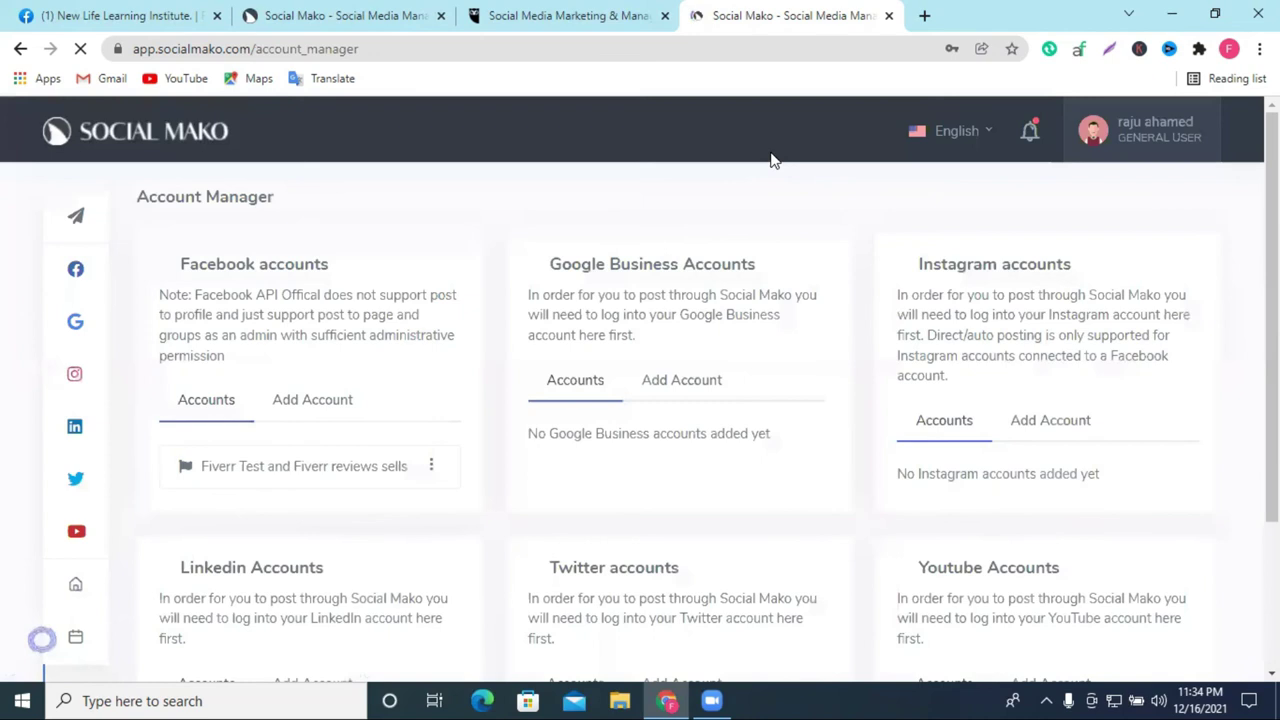
scroll(701, 223, "down", 2)
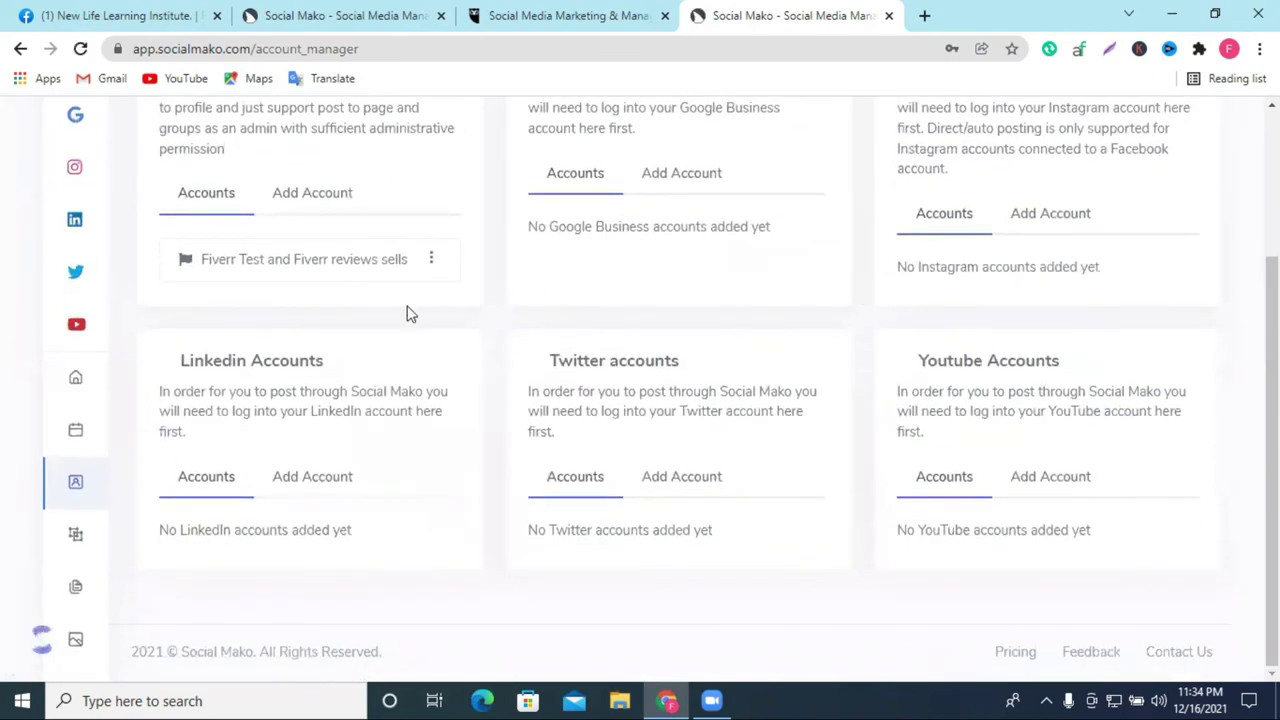
left_click(102, 546)
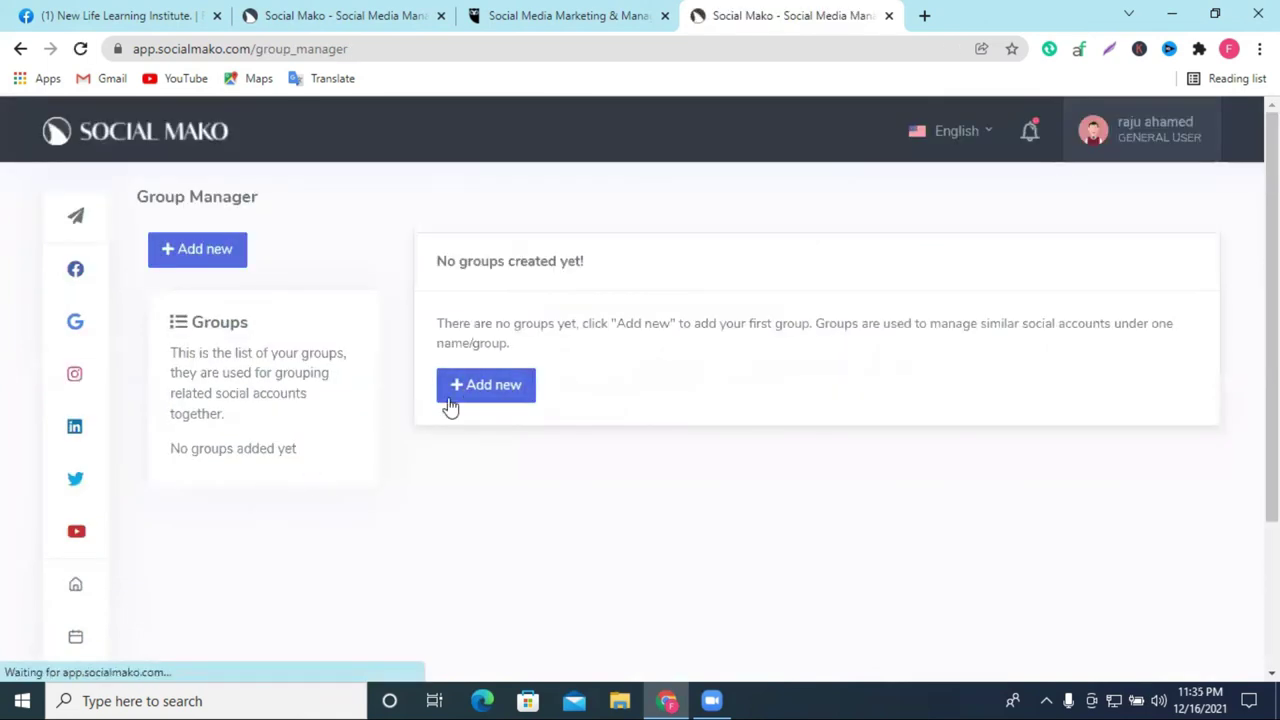
Scroll down the empty Group Manager page, with no groups created, then switch to Caption
scroll(151, 443, "down", 3)
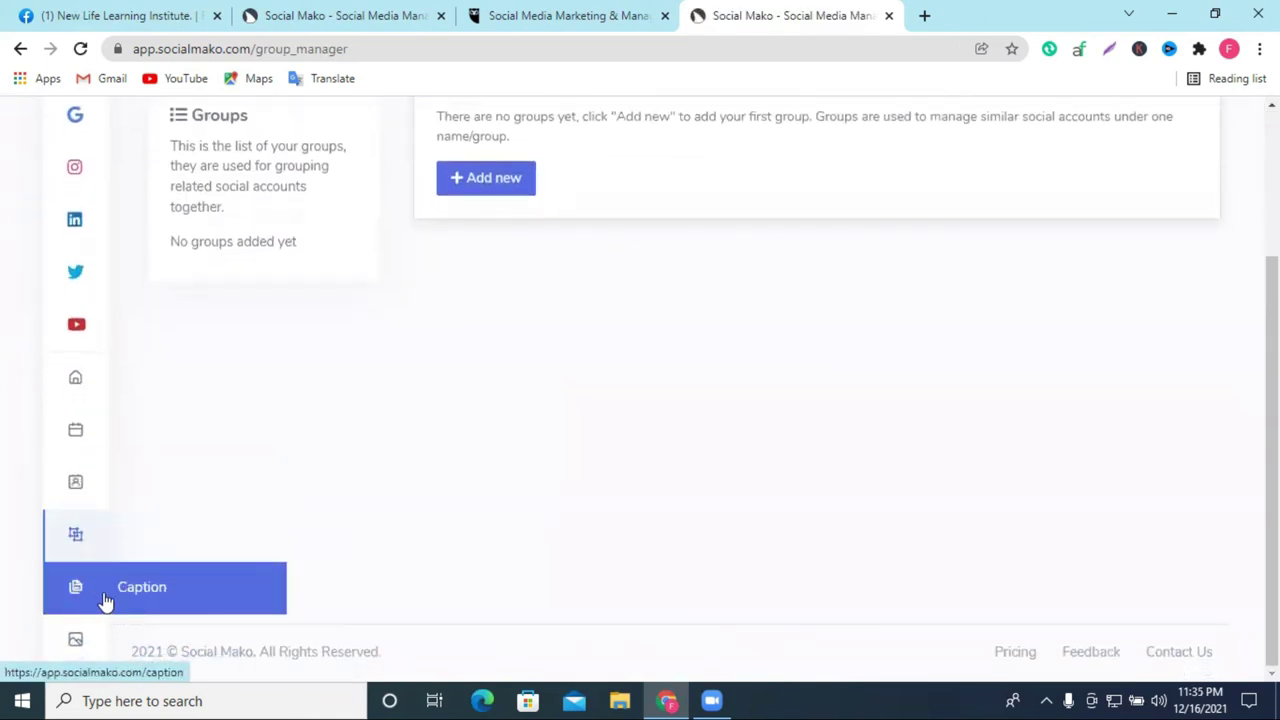
left_click(106, 600)
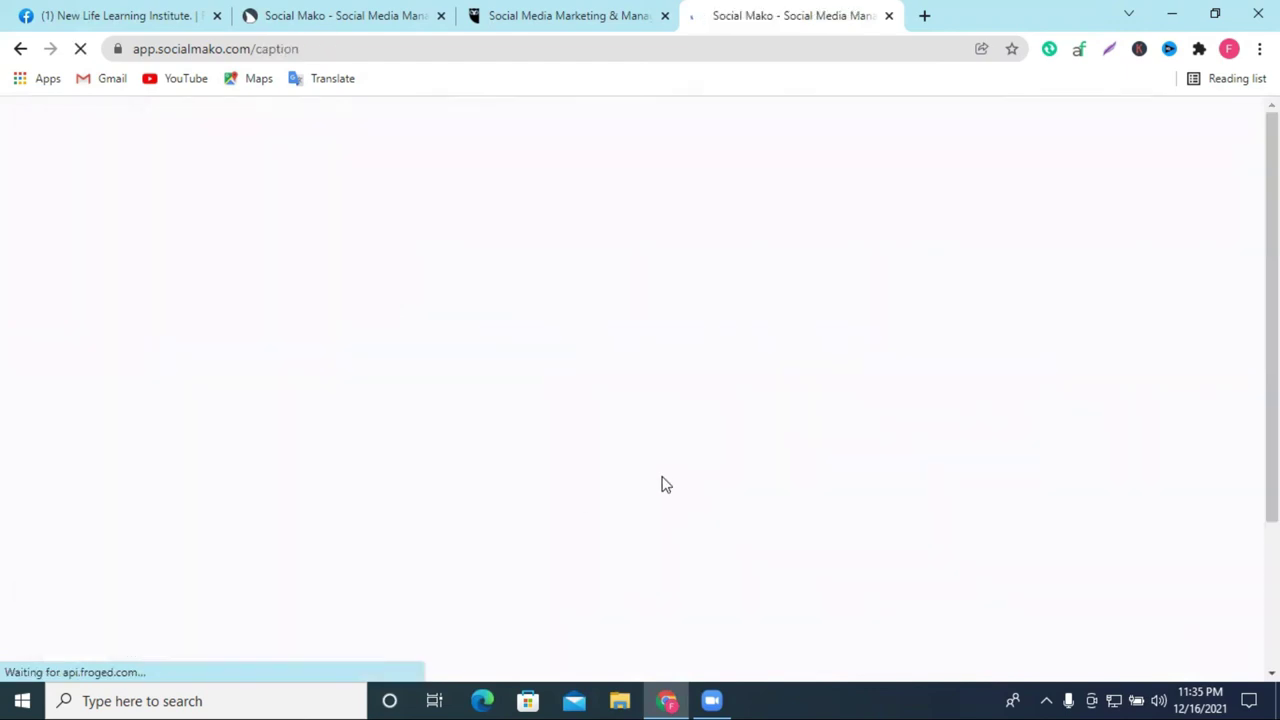